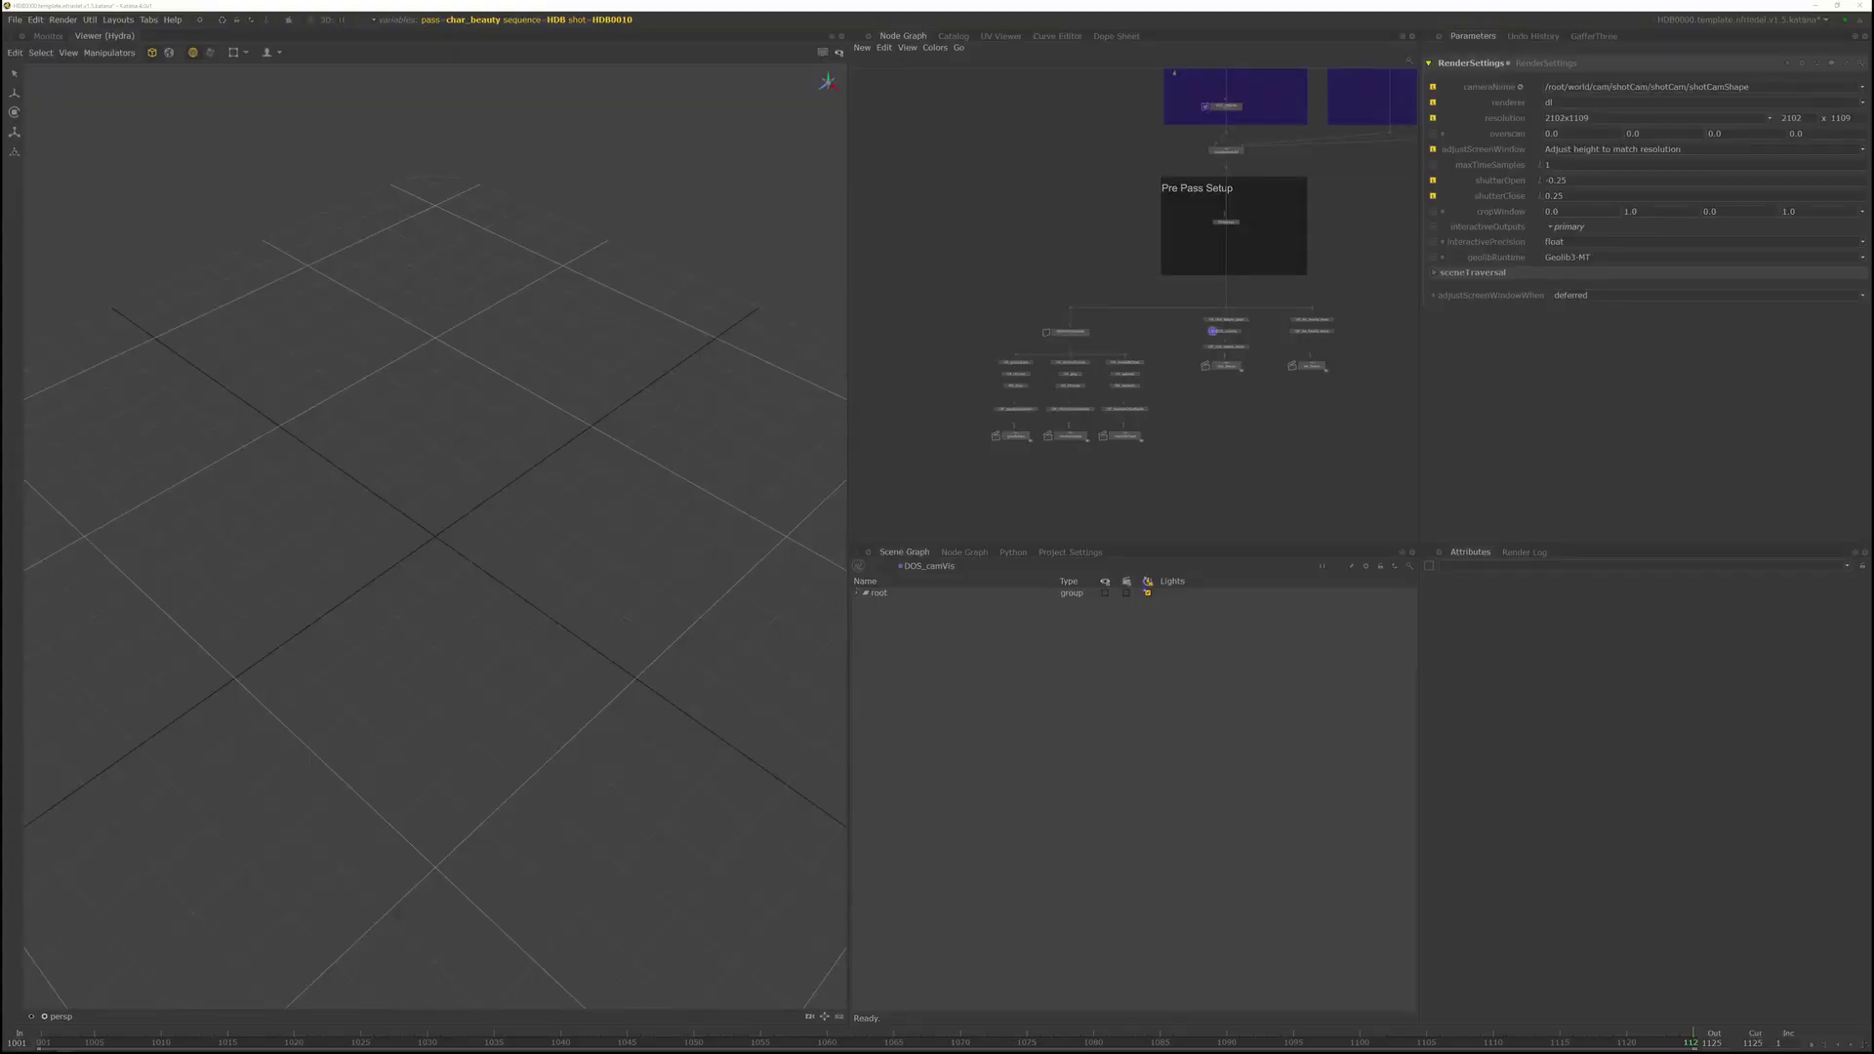
Step: Open the frame range text file in the shot's cache folder and read the shot's frame range
left_click_drag(1873, 129, 1295, 154)
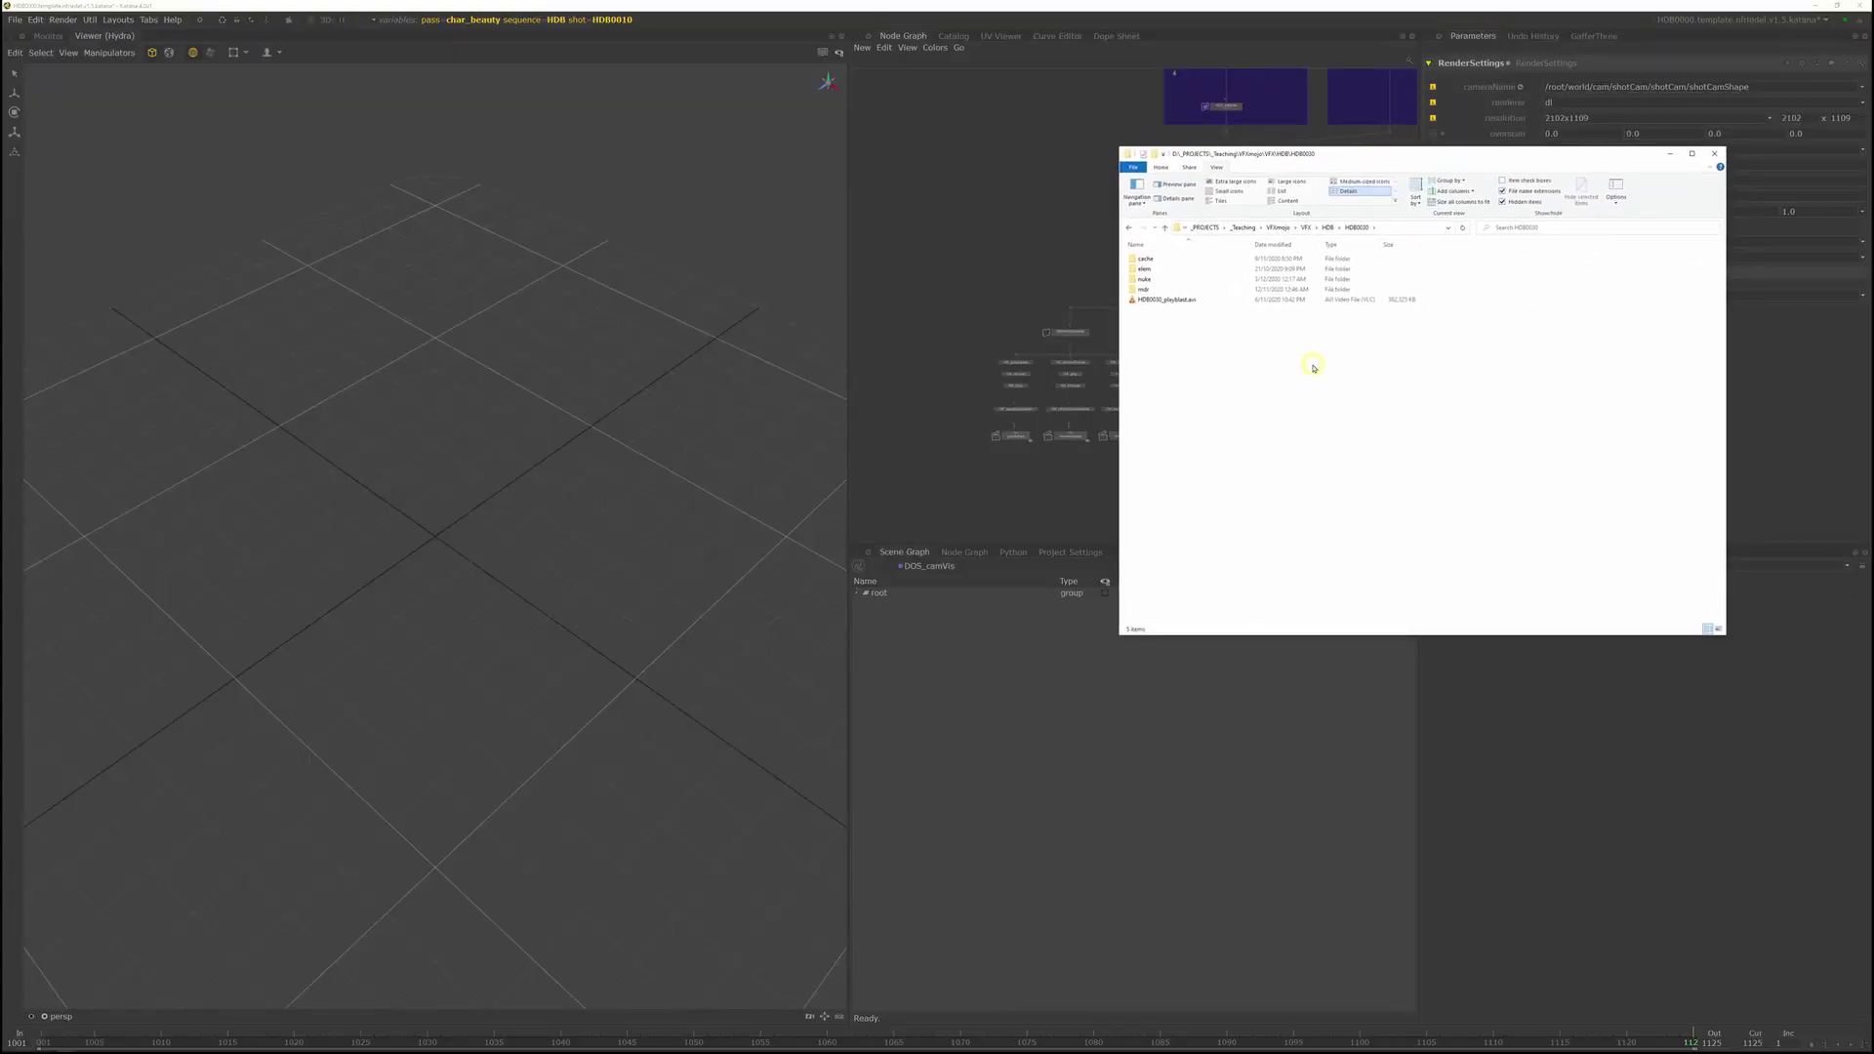
double_click(1151, 260)
double_click(1157, 259)
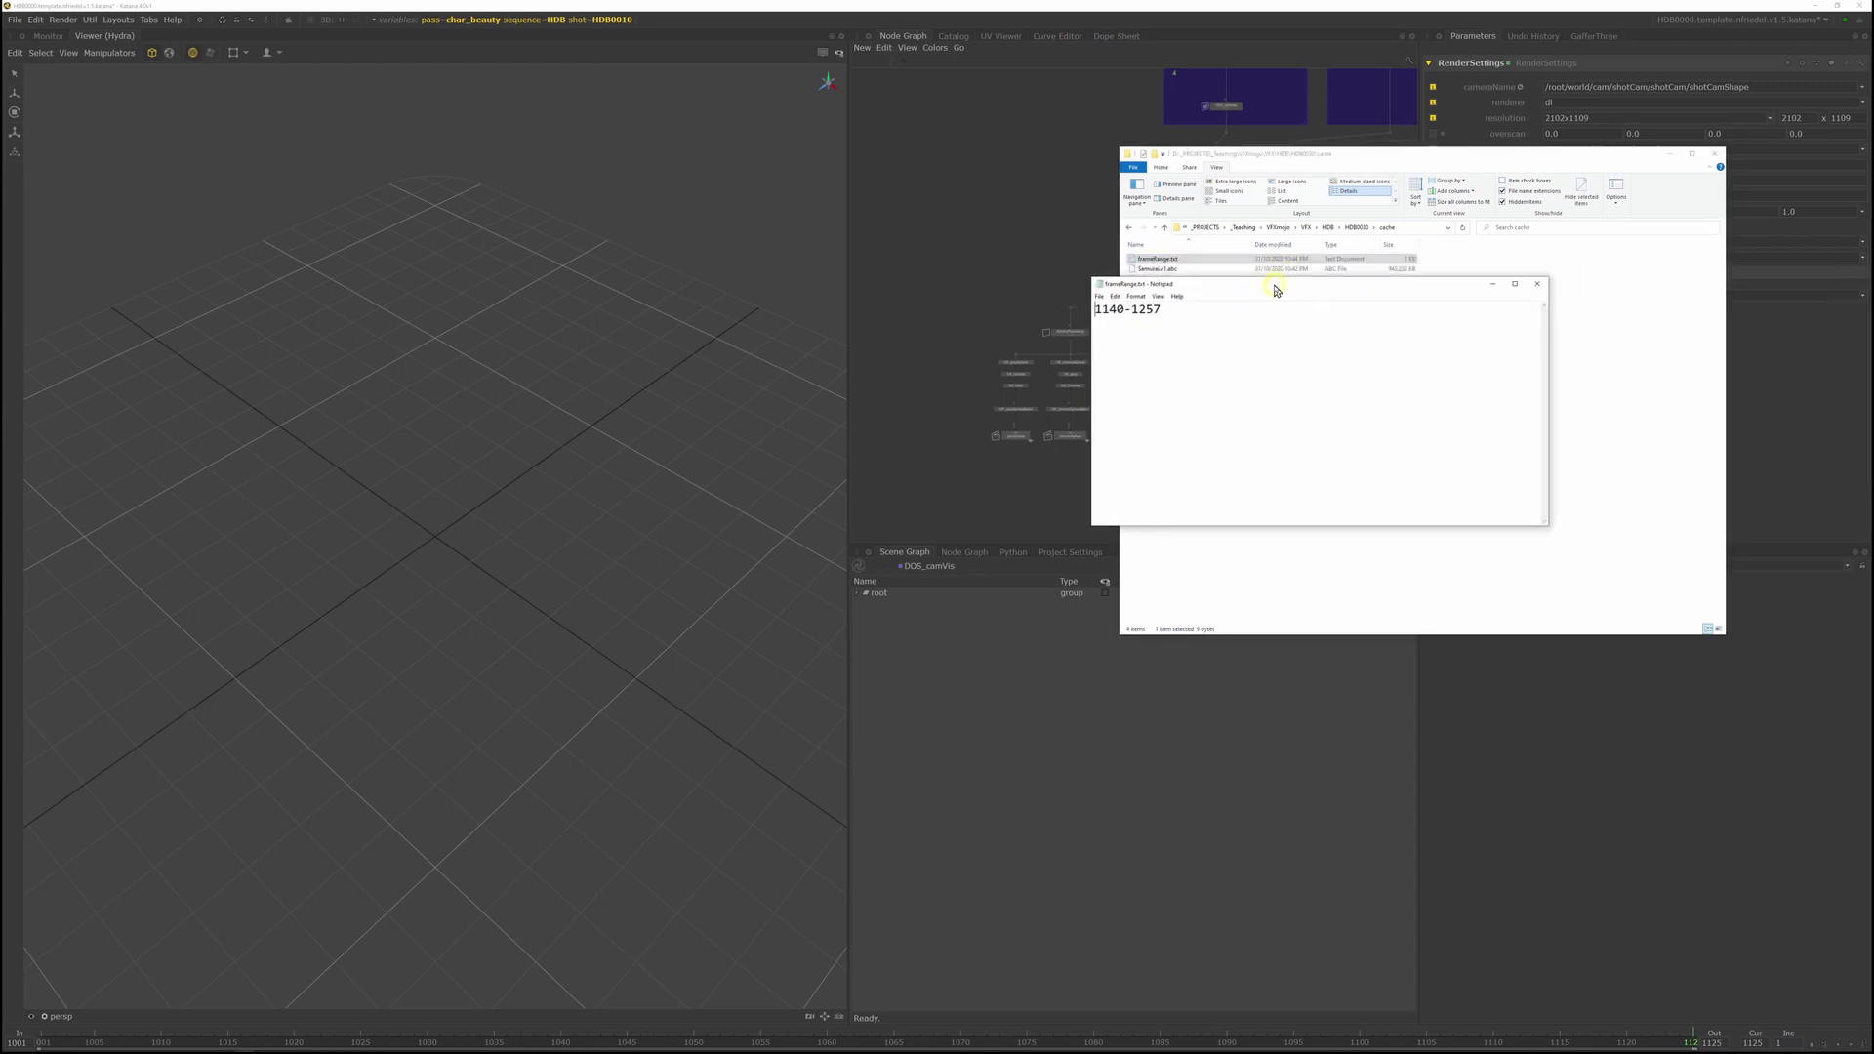
left_click_drag(1129, 317, 1106, 317)
Step: Switch to Katana, set the project's inTime to 1140 and outTime to 1257, and move the timeline to frame 1140
left_click(1208, 75)
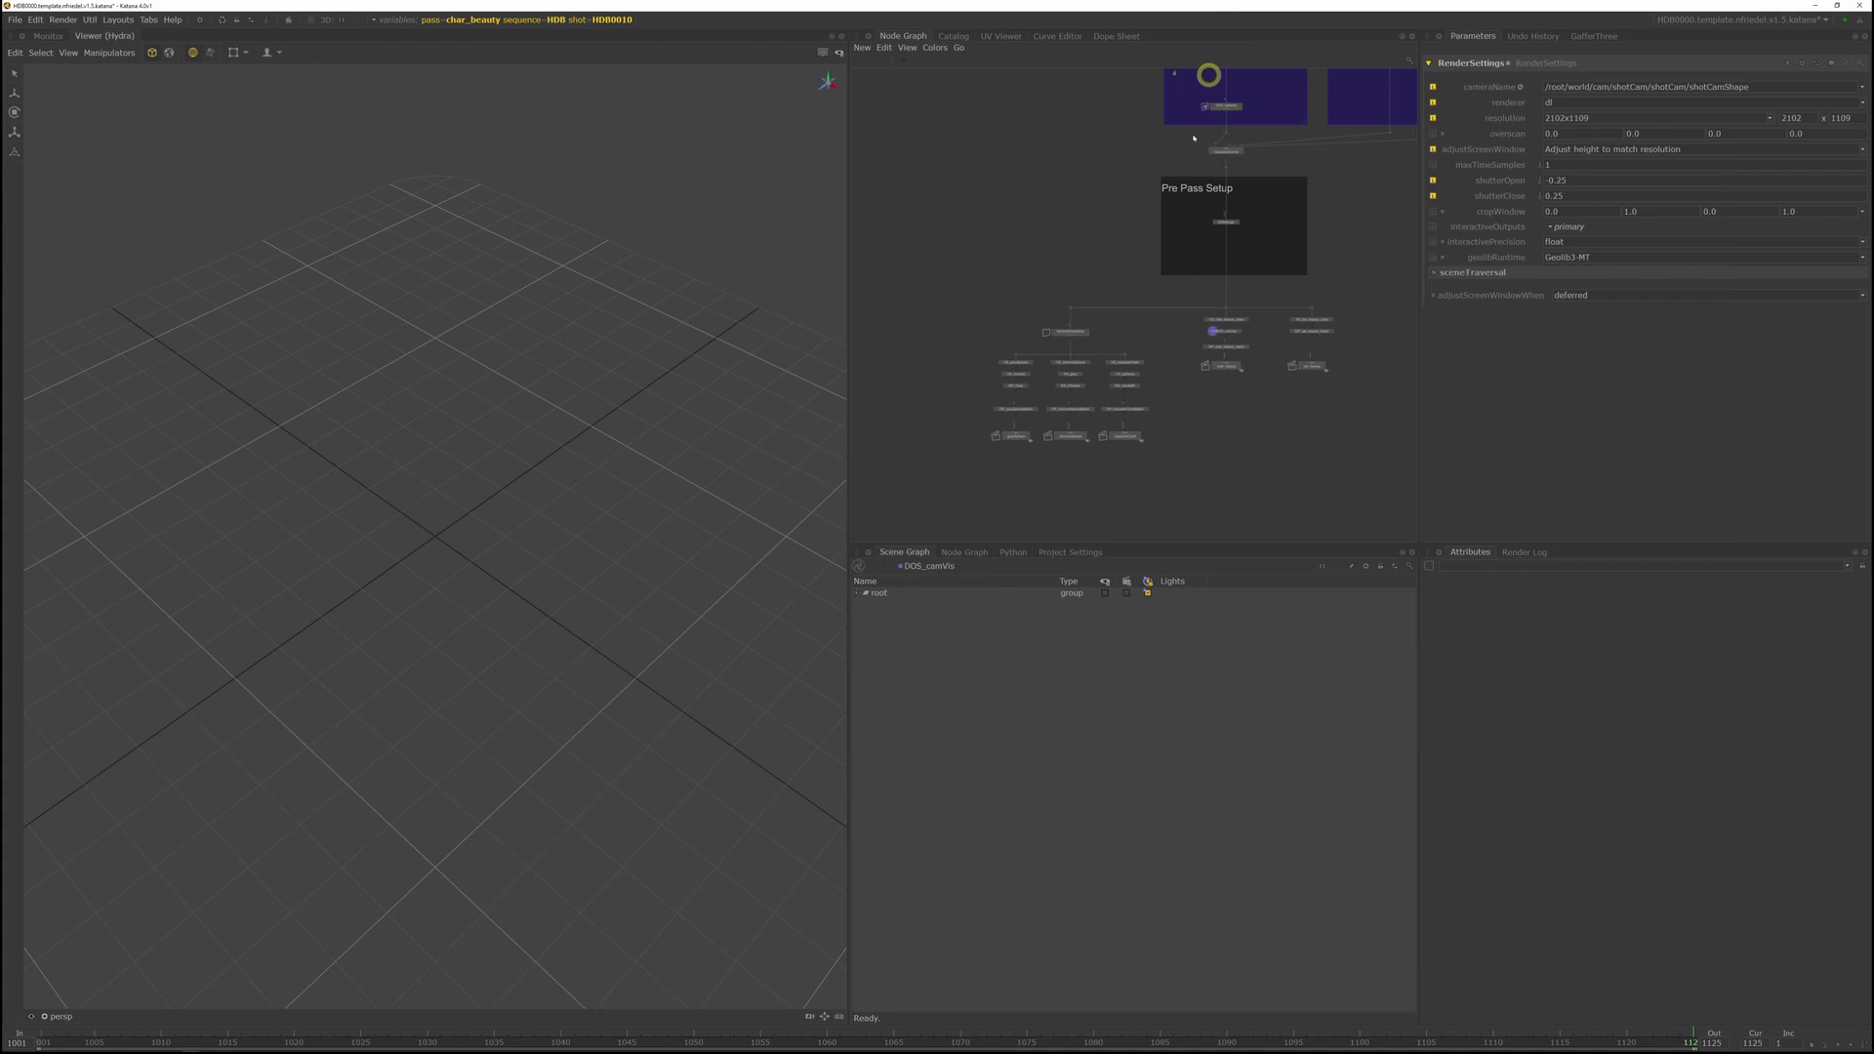
left_click(1076, 556)
left_click_drag(991, 588, 929, 589)
key("Tab")
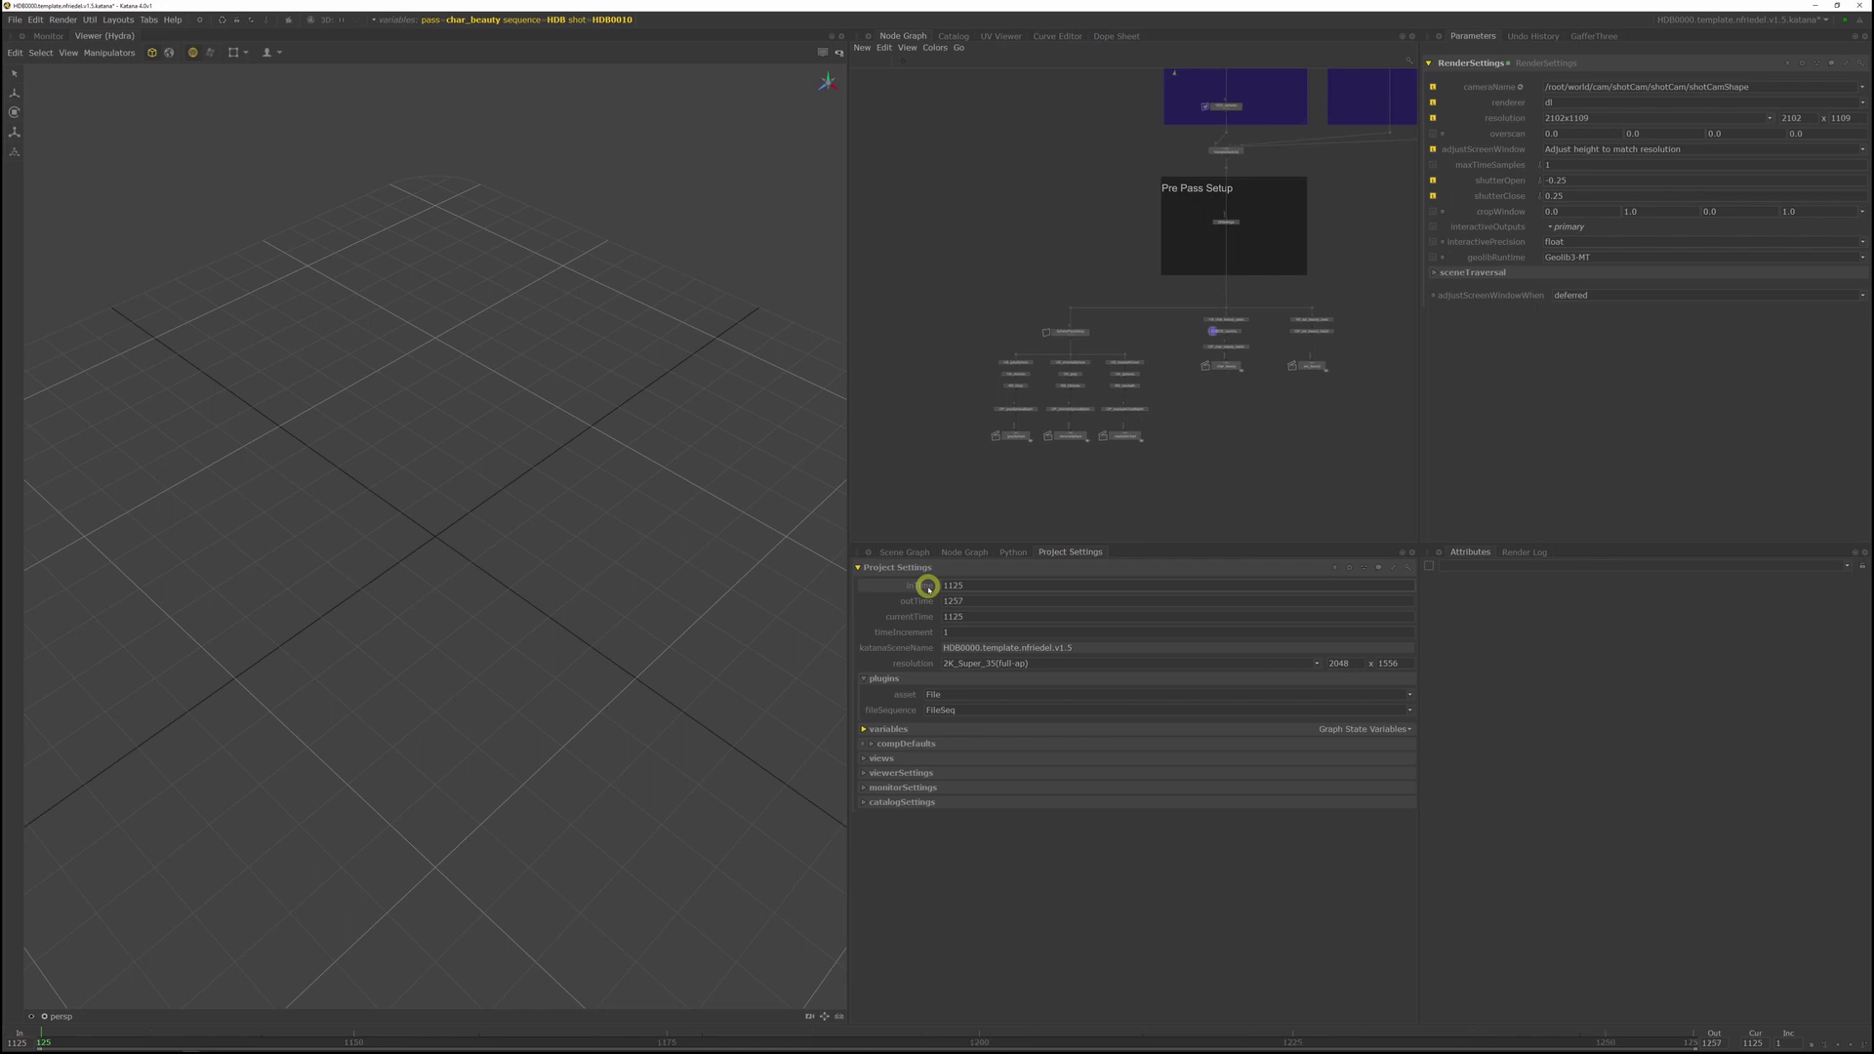
left_click(928, 587)
type("1140")
key("Return")
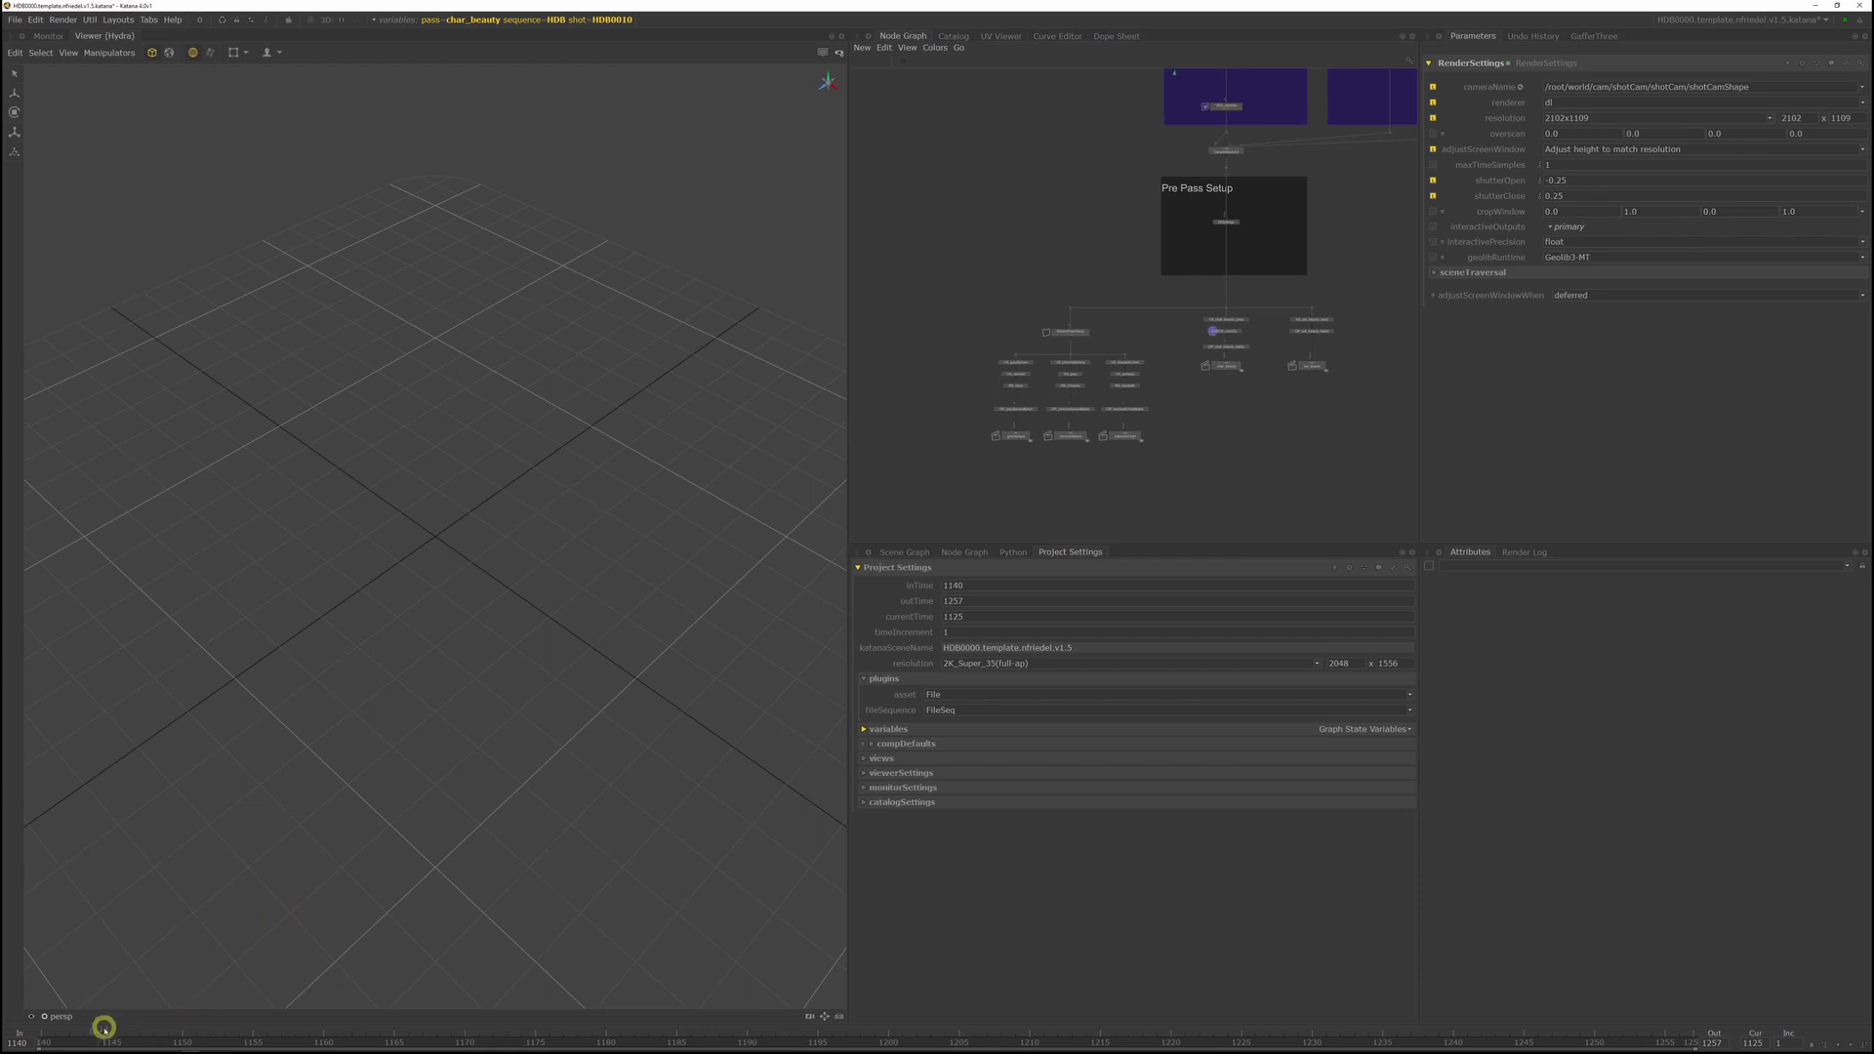
left_click_drag(86, 1038, 55, 1041)
Step: Set the shot variable to HDB0030 and look through shotCamShape in the Viewer
mouse_move(619, 21)
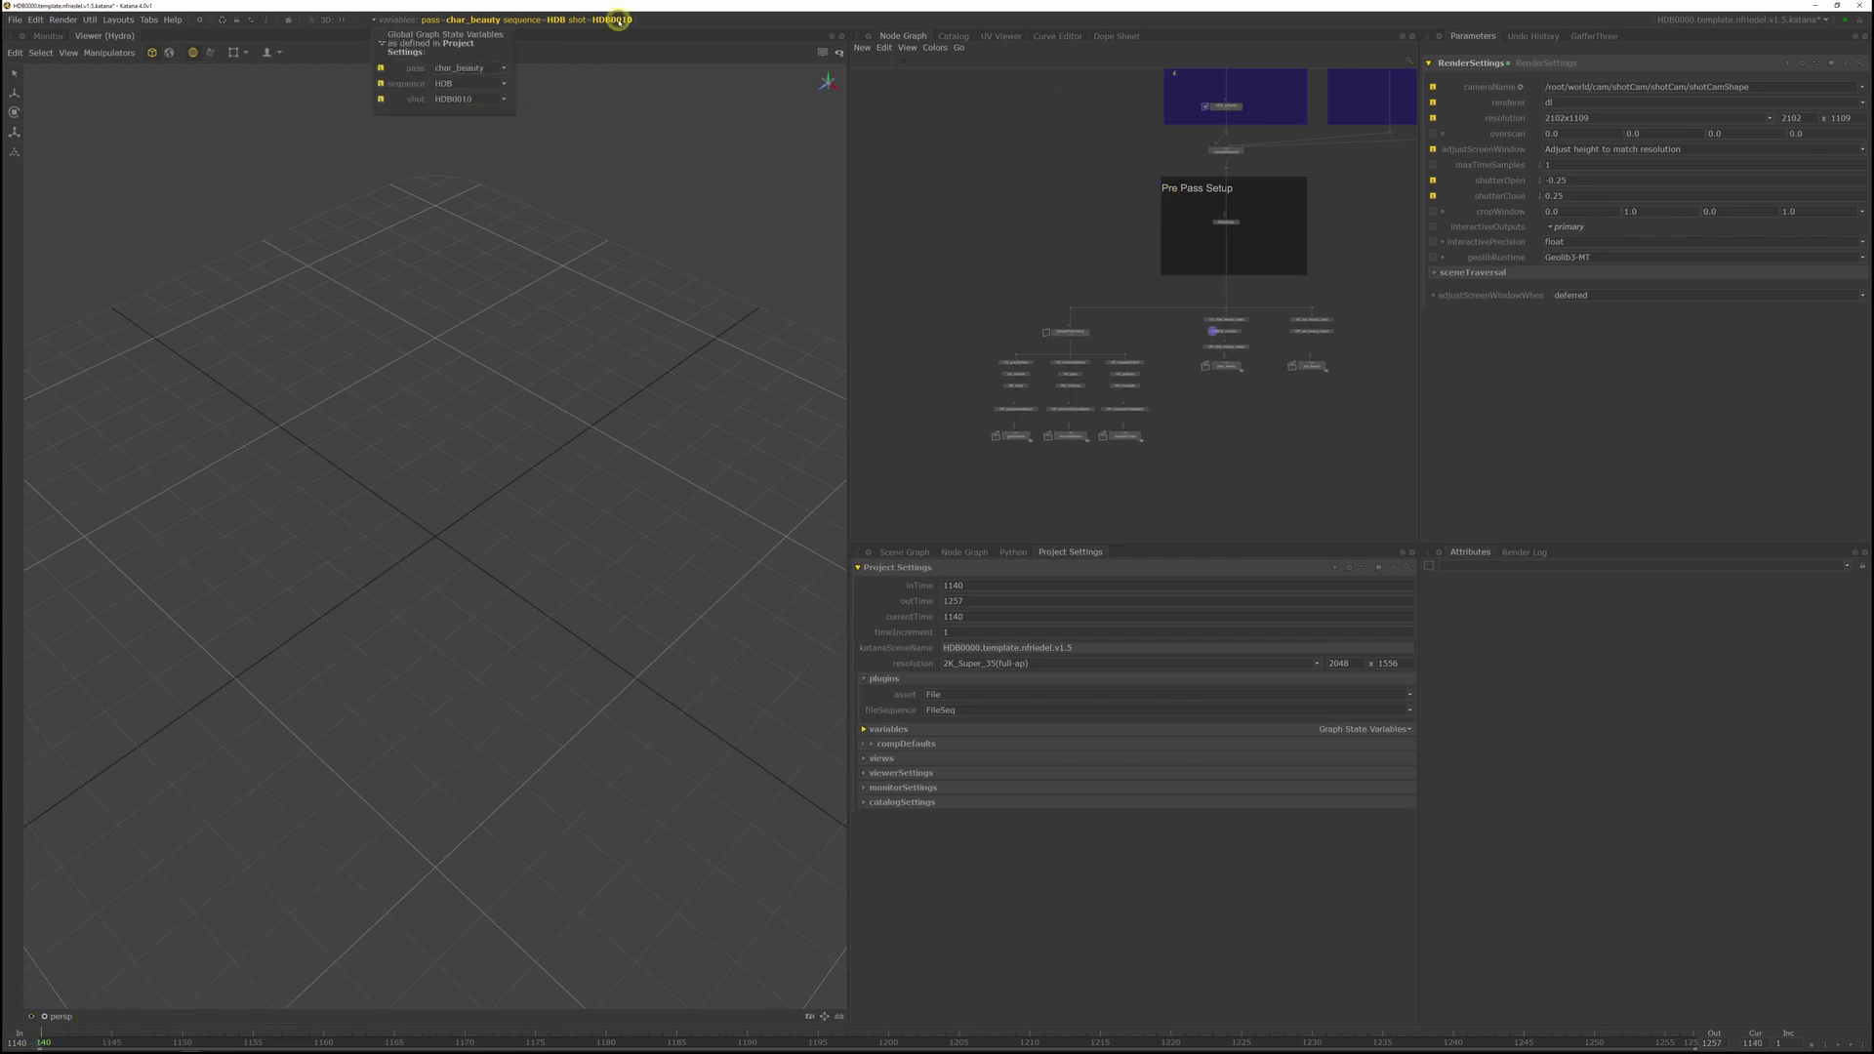
left_click(486, 102)
left_click(481, 117)
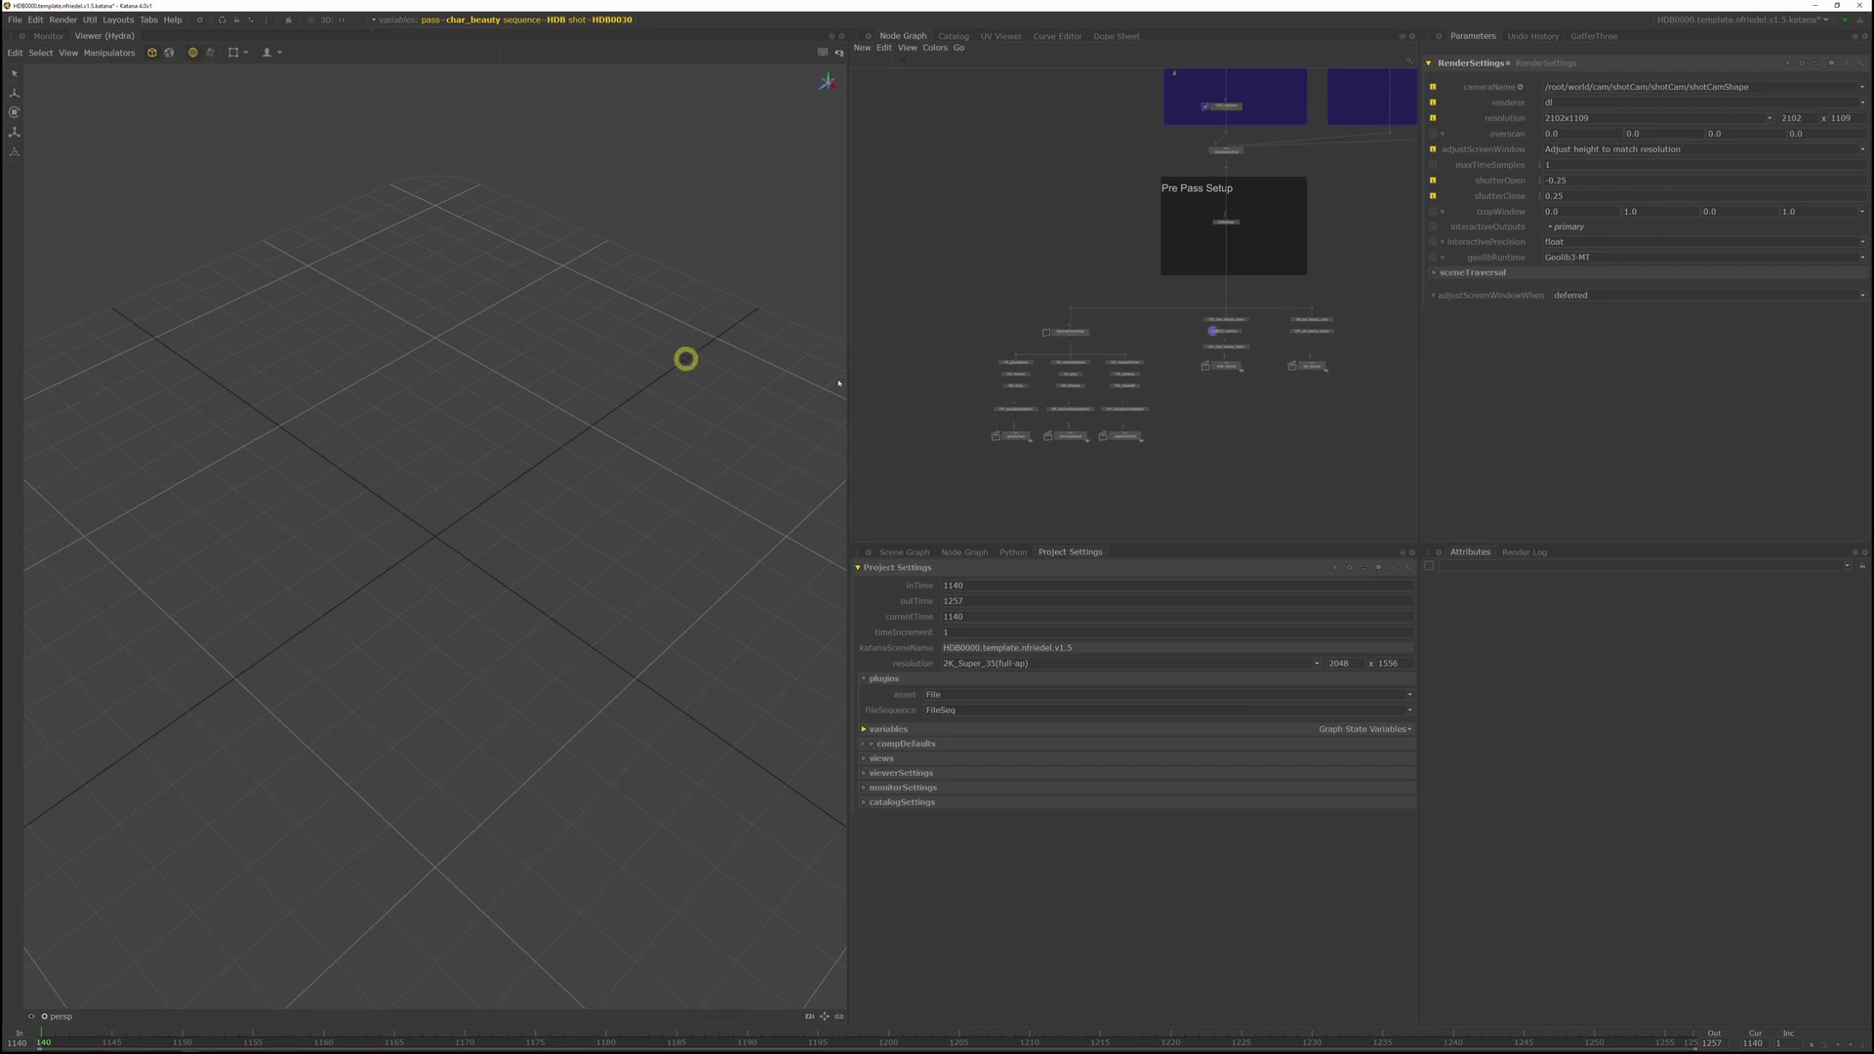
left_click(59, 1016)
left_click(114, 1007)
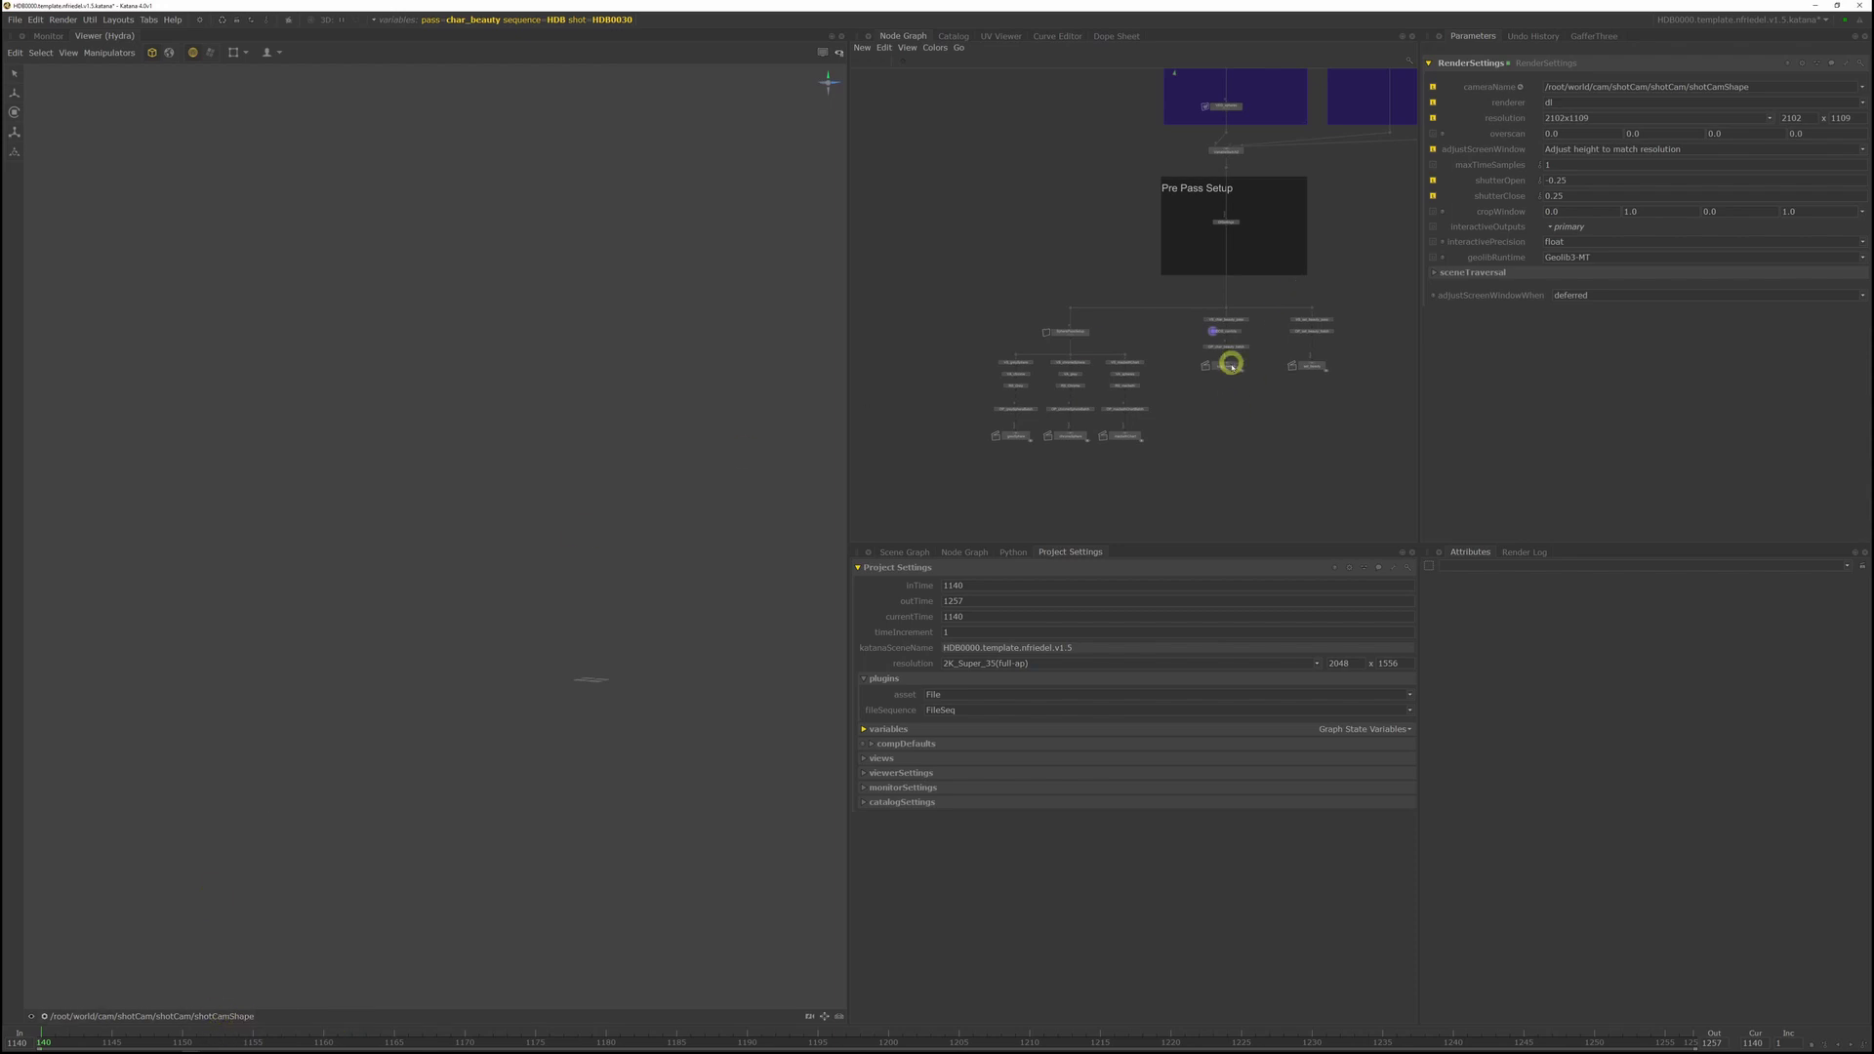
Step: View and edit the char_beauty render node, and fully expand root in the scene graph to load the geometry
key("v")
key("e")
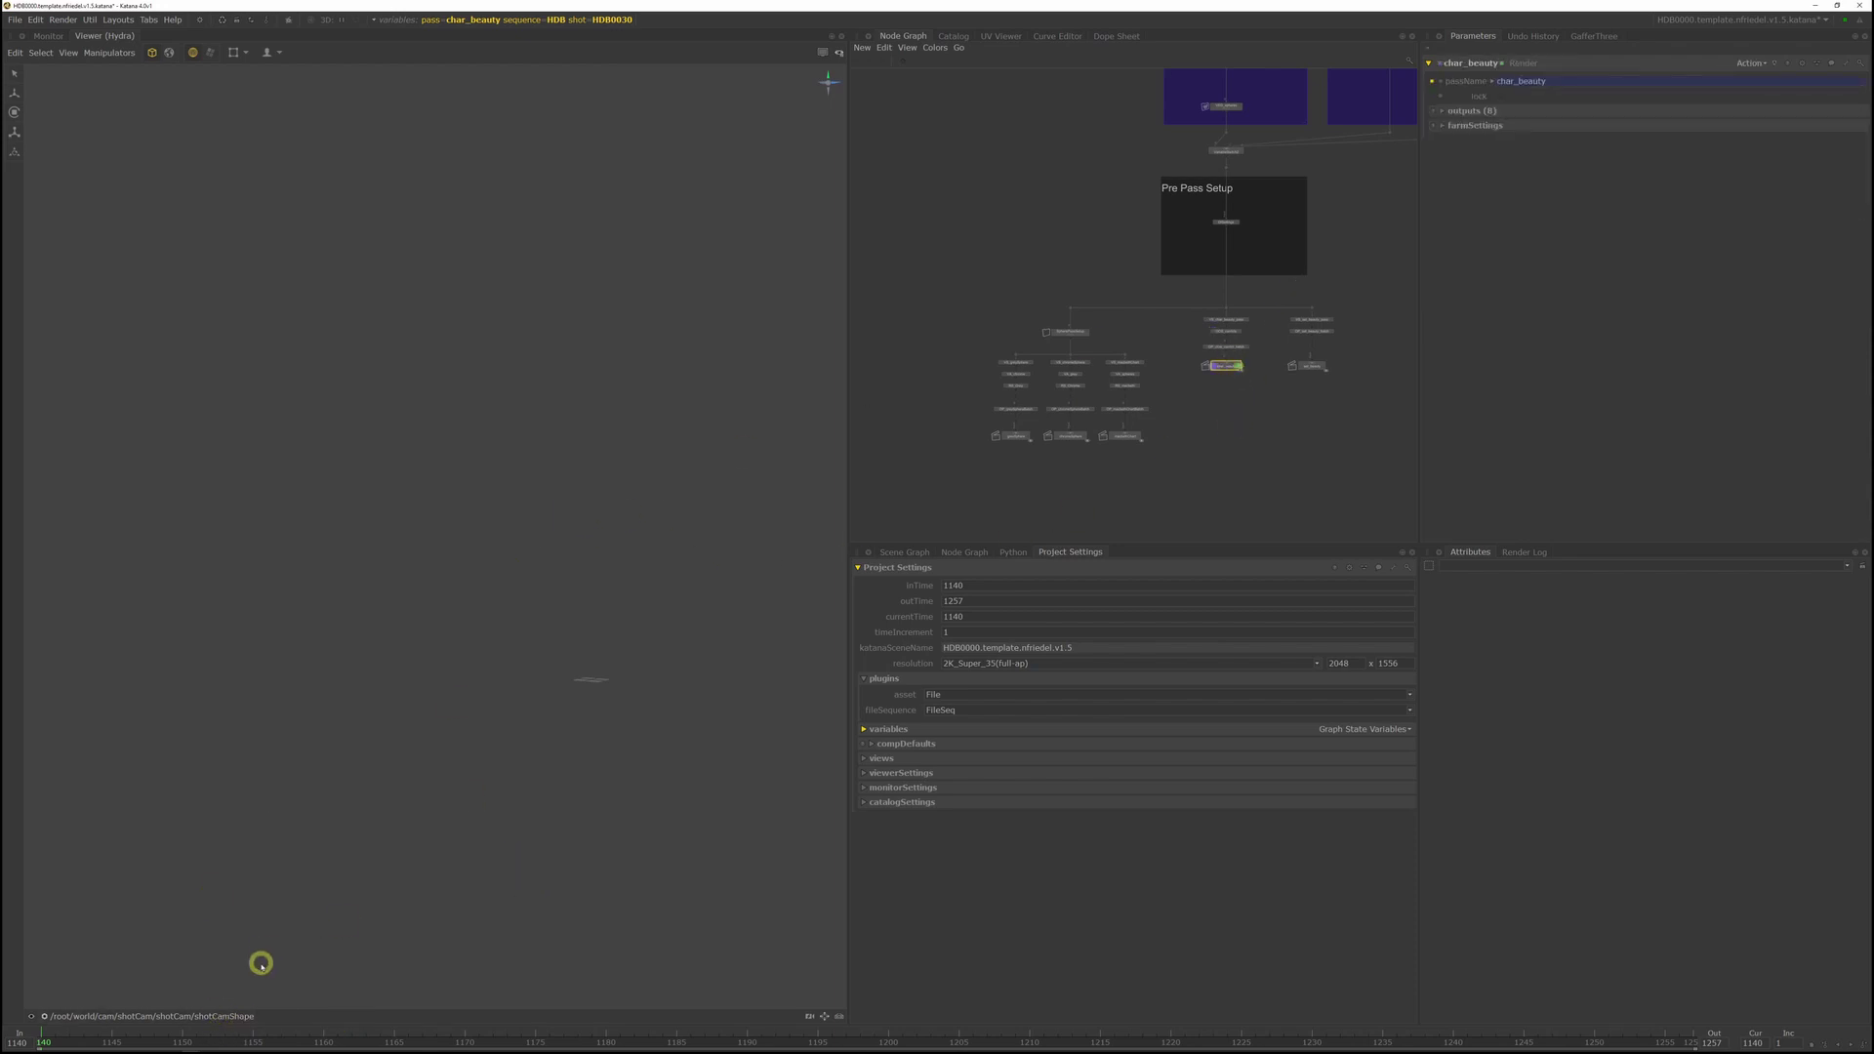
left_click(904, 552)
left_click(868, 593)
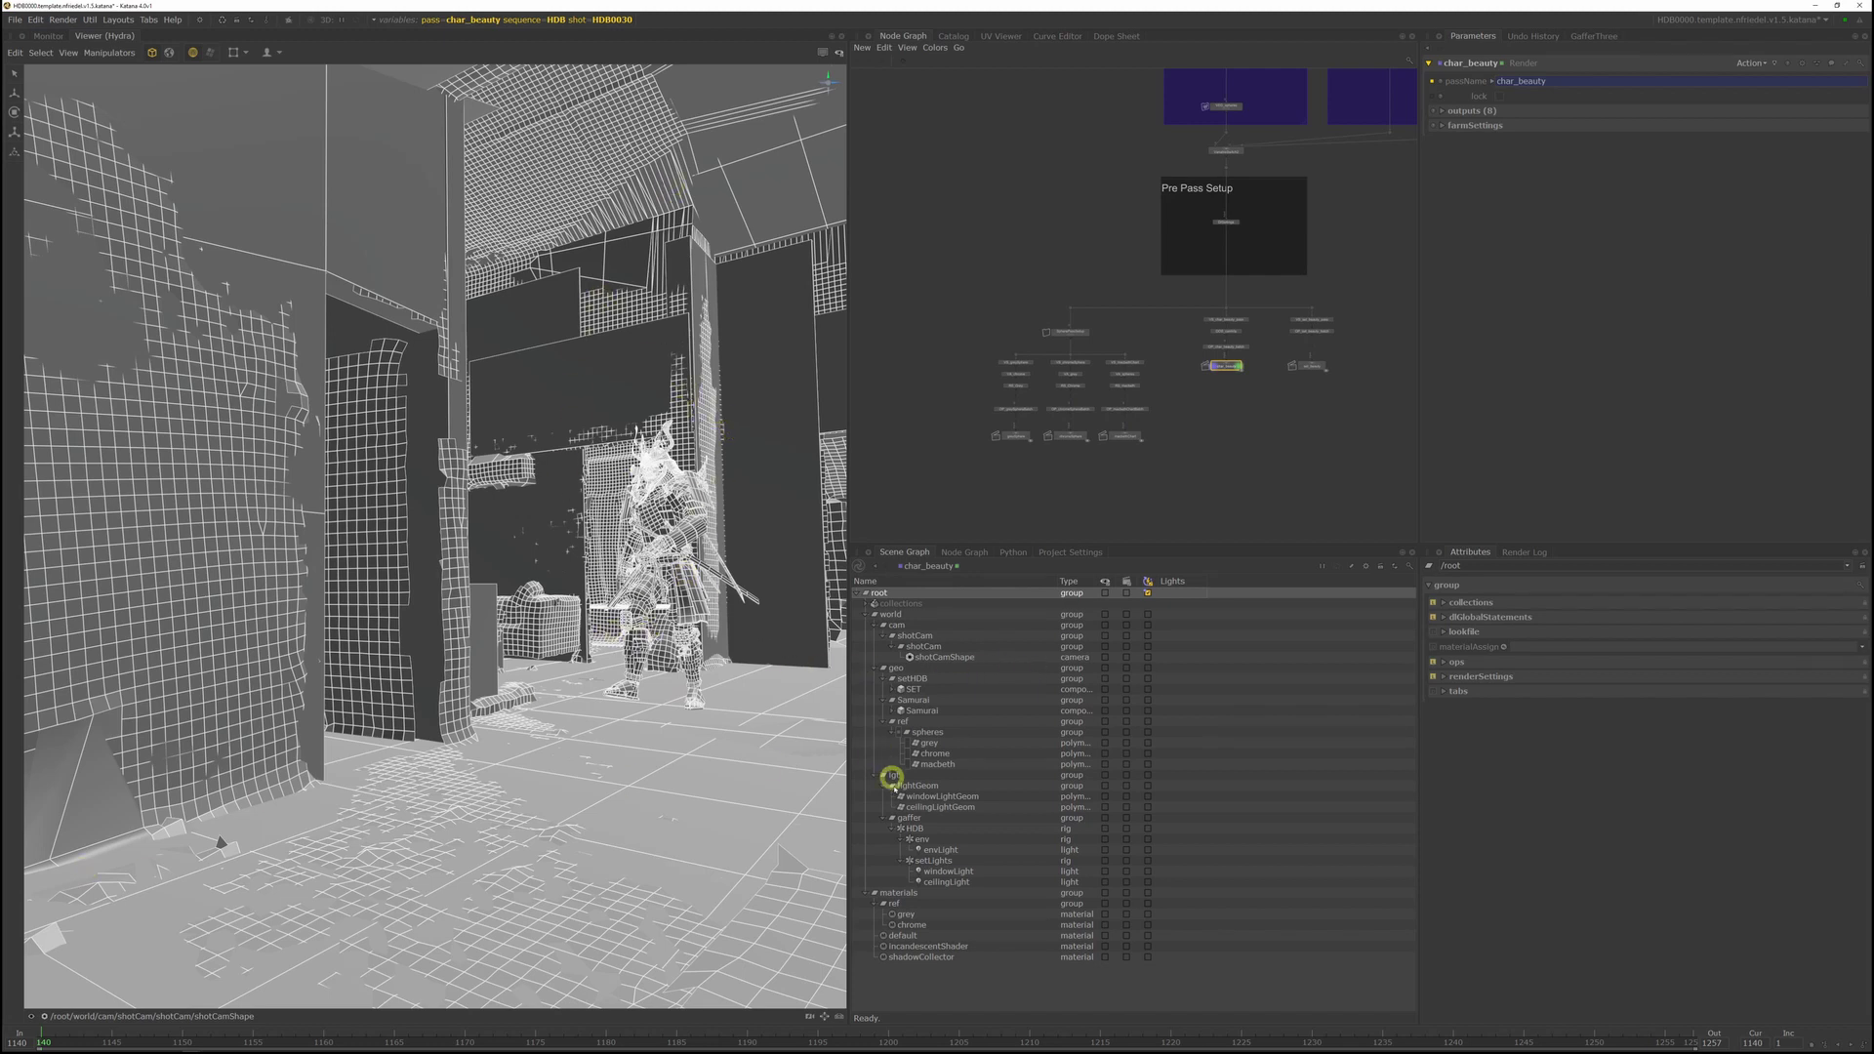
Step: Start a Preview Render from the char_beauty render node
middle_click_drag(1333, 373, 1181, 449)
middle_click_drag(1184, 236, 1181, 344)
middle_click_drag(1181, 408, 1184, 255)
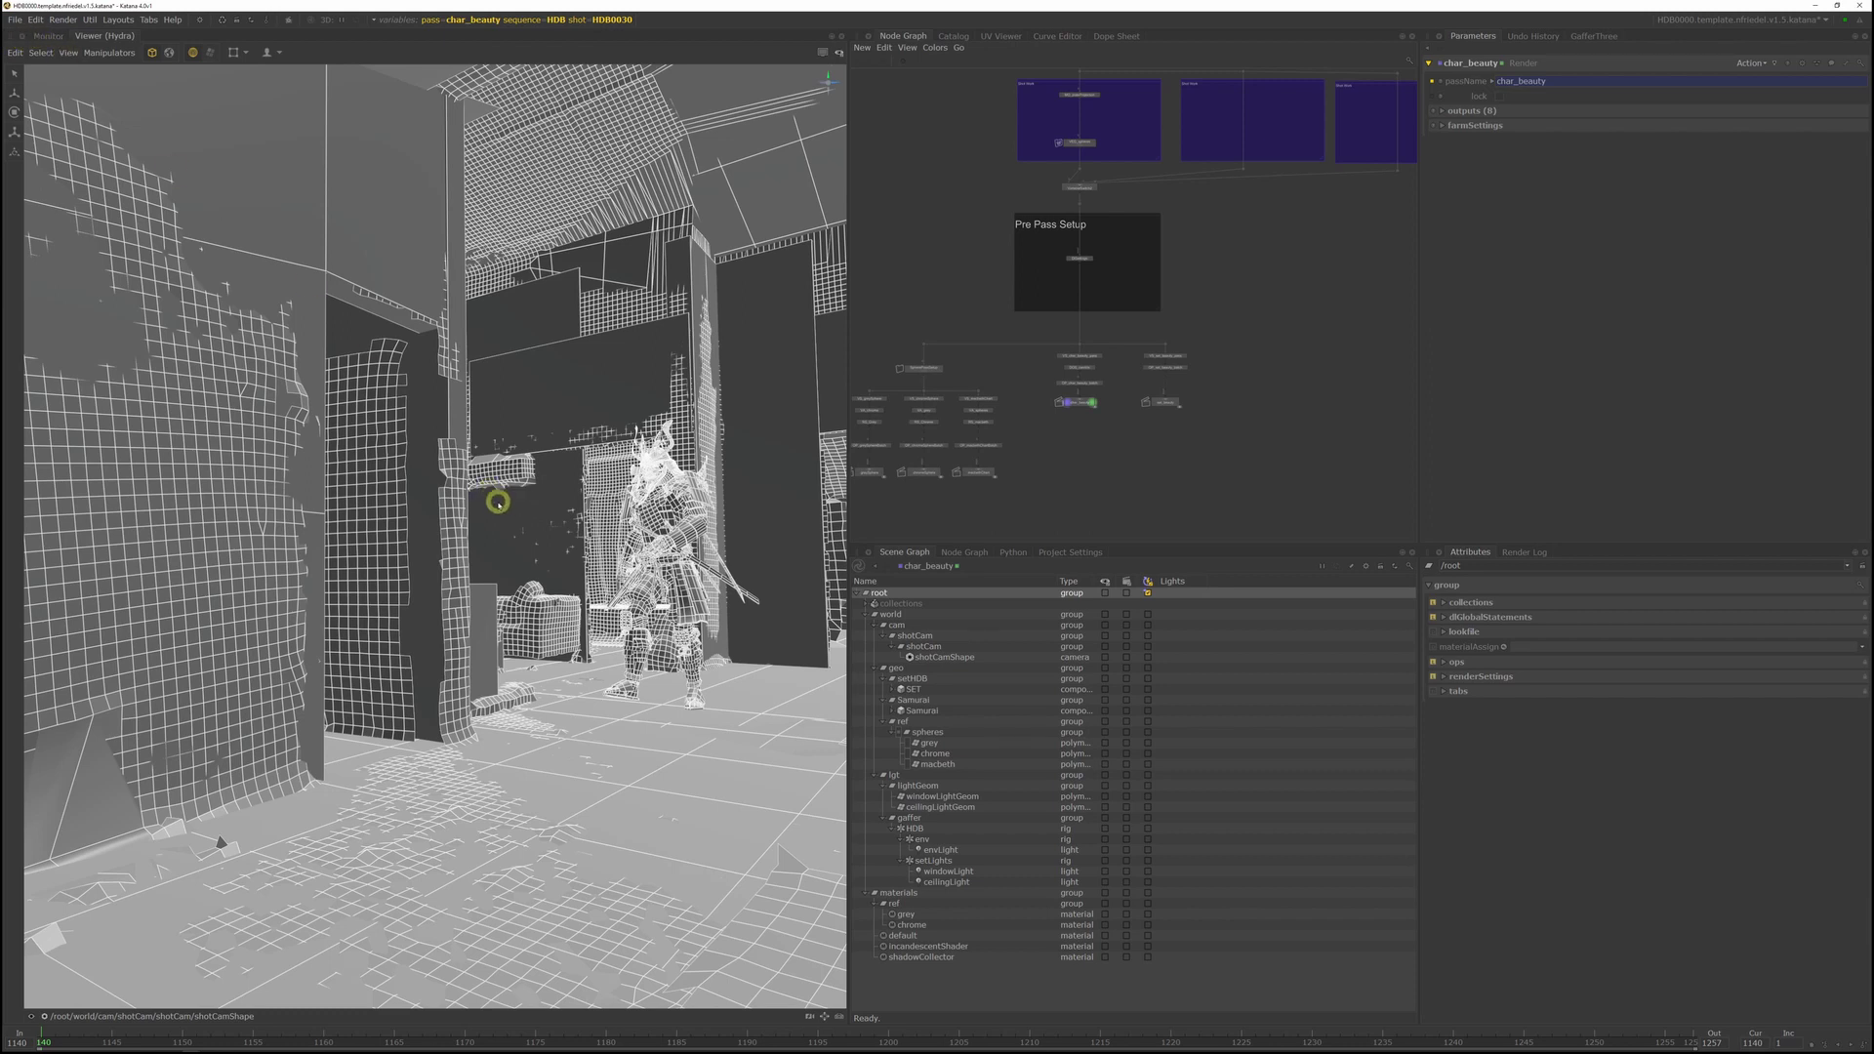
right_click(1080, 404)
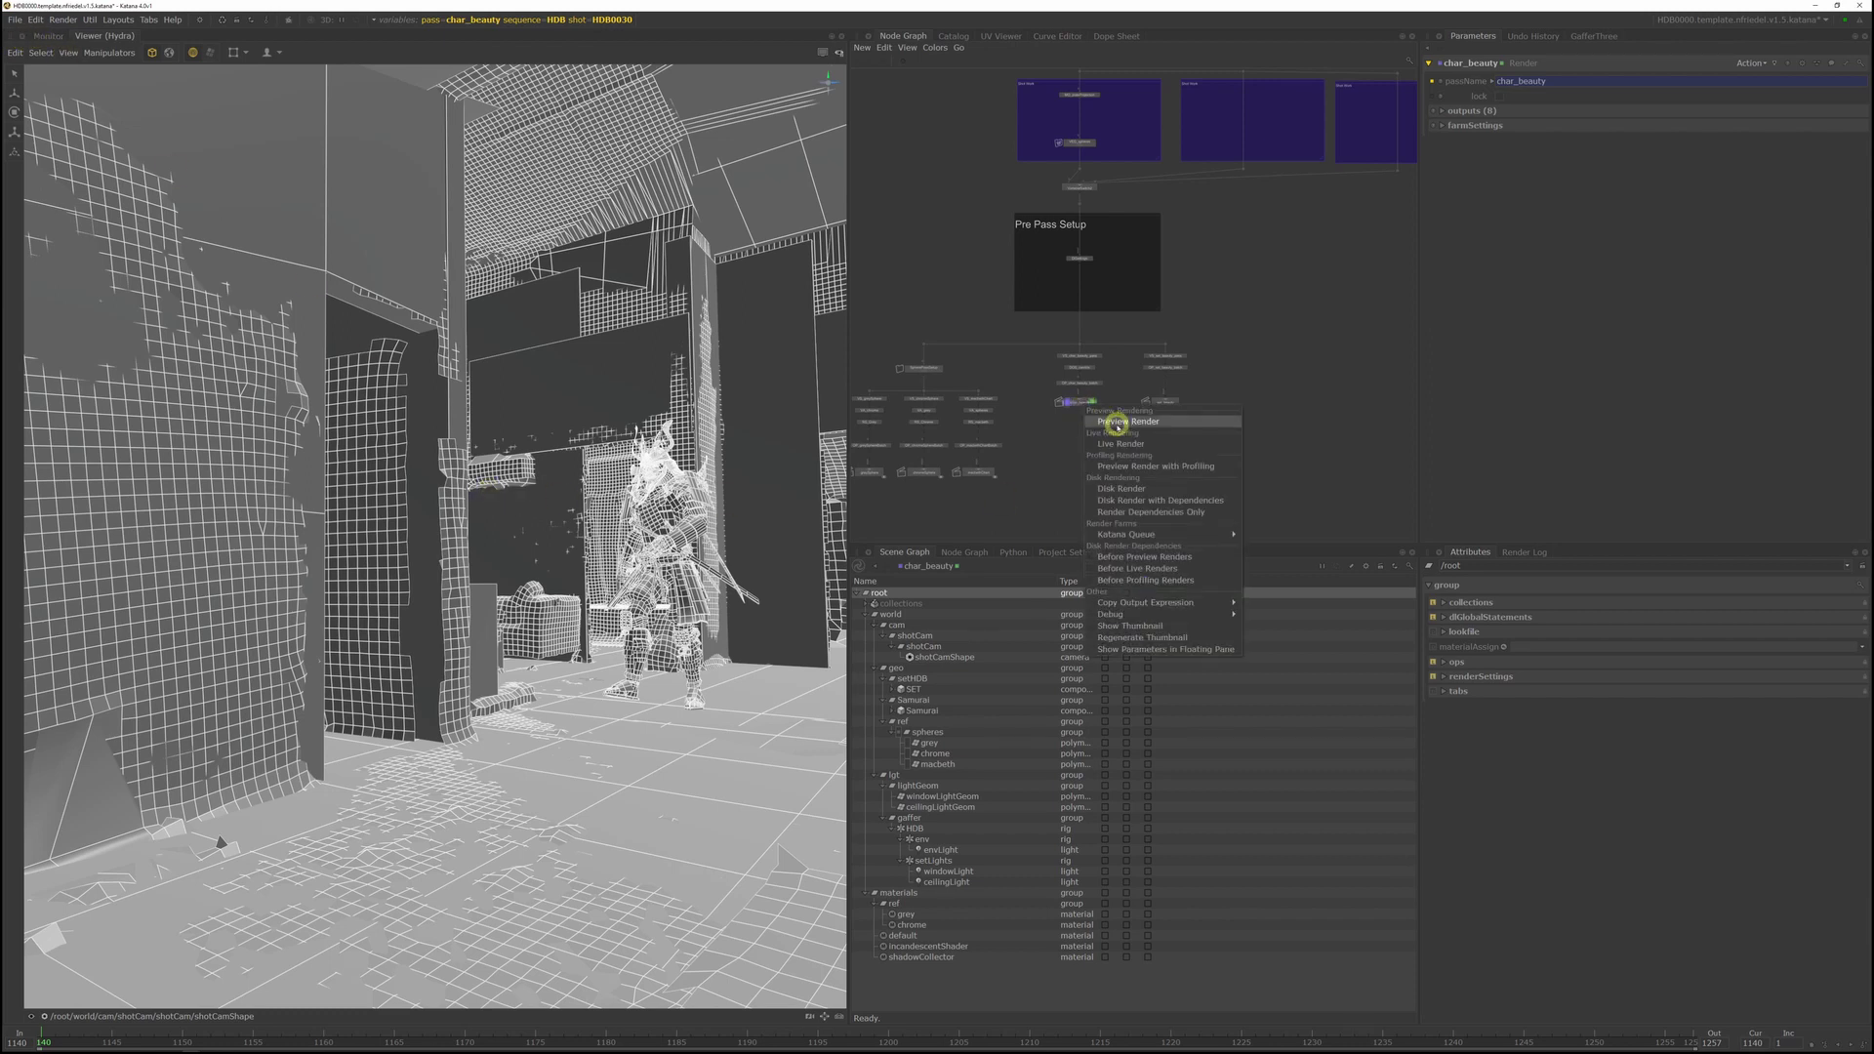
left_click(1118, 421)
Step: Dock the Hydra Viewer beneath the Monitor so both show together, and frame the render image
left_click(47, 35)
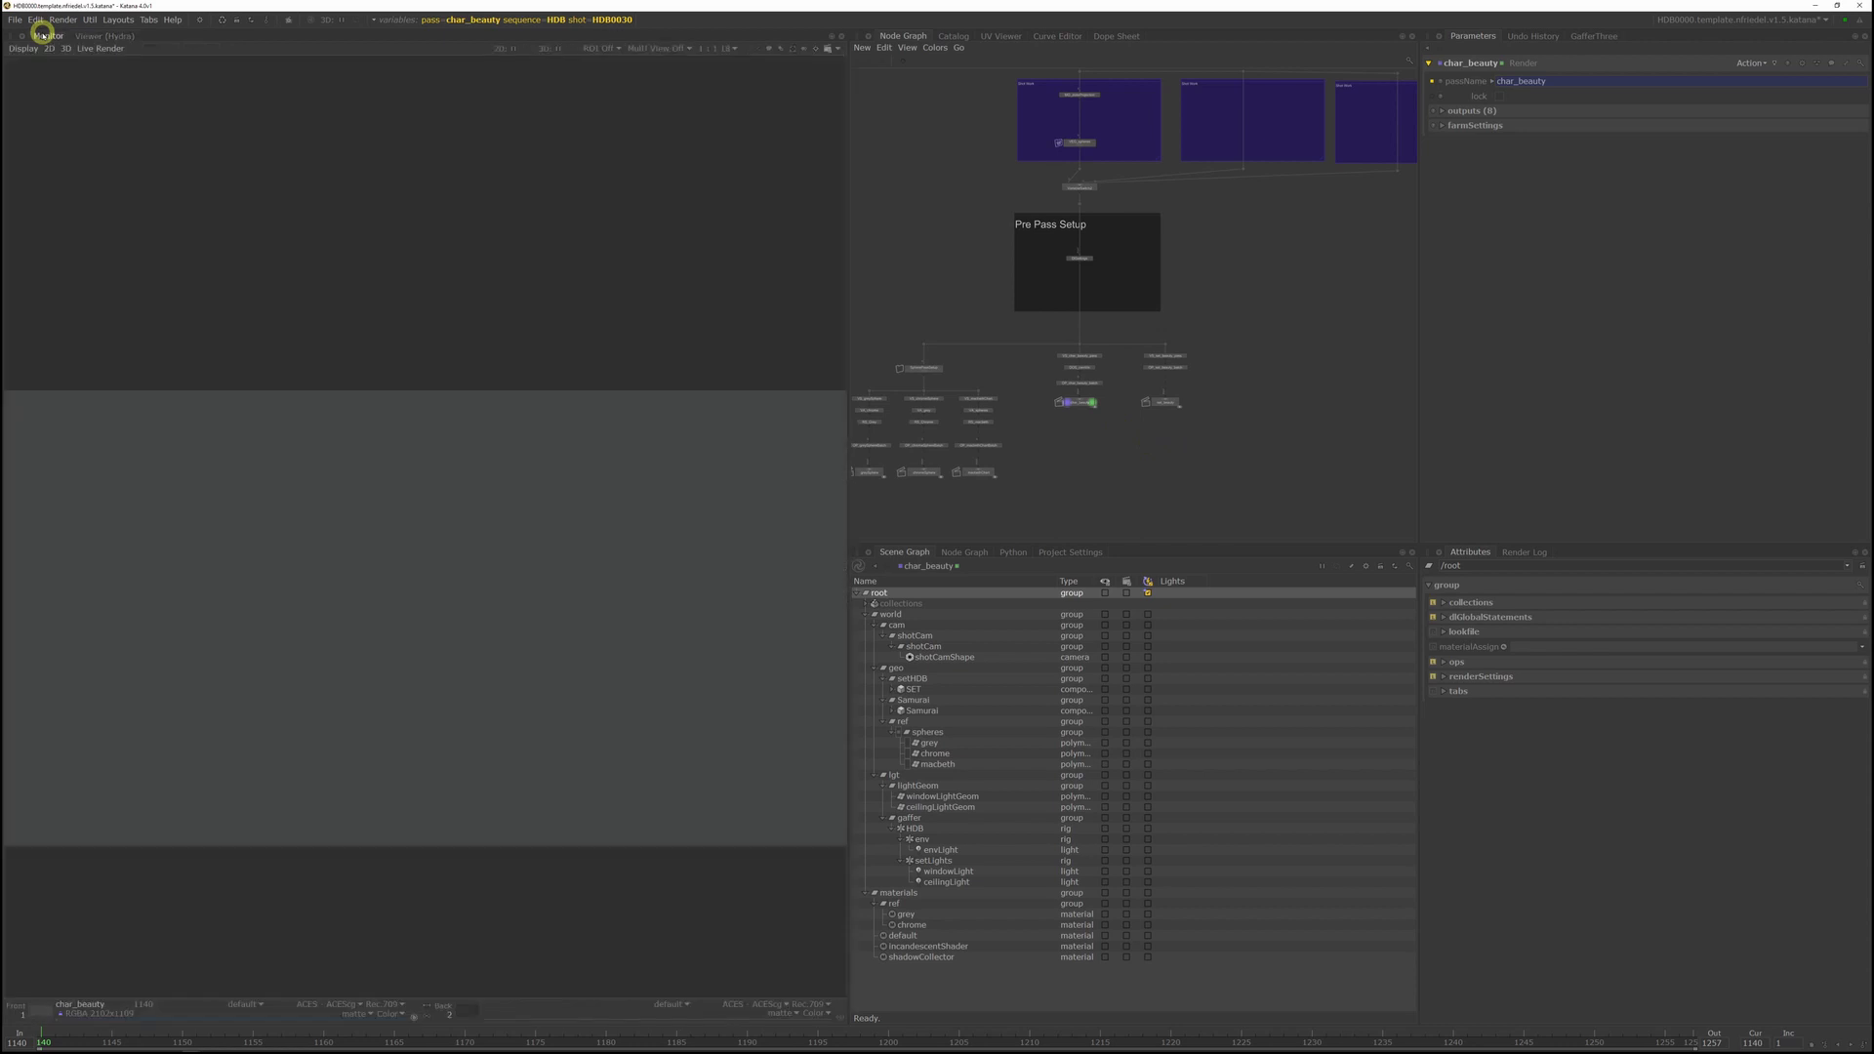
left_click(90, 36)
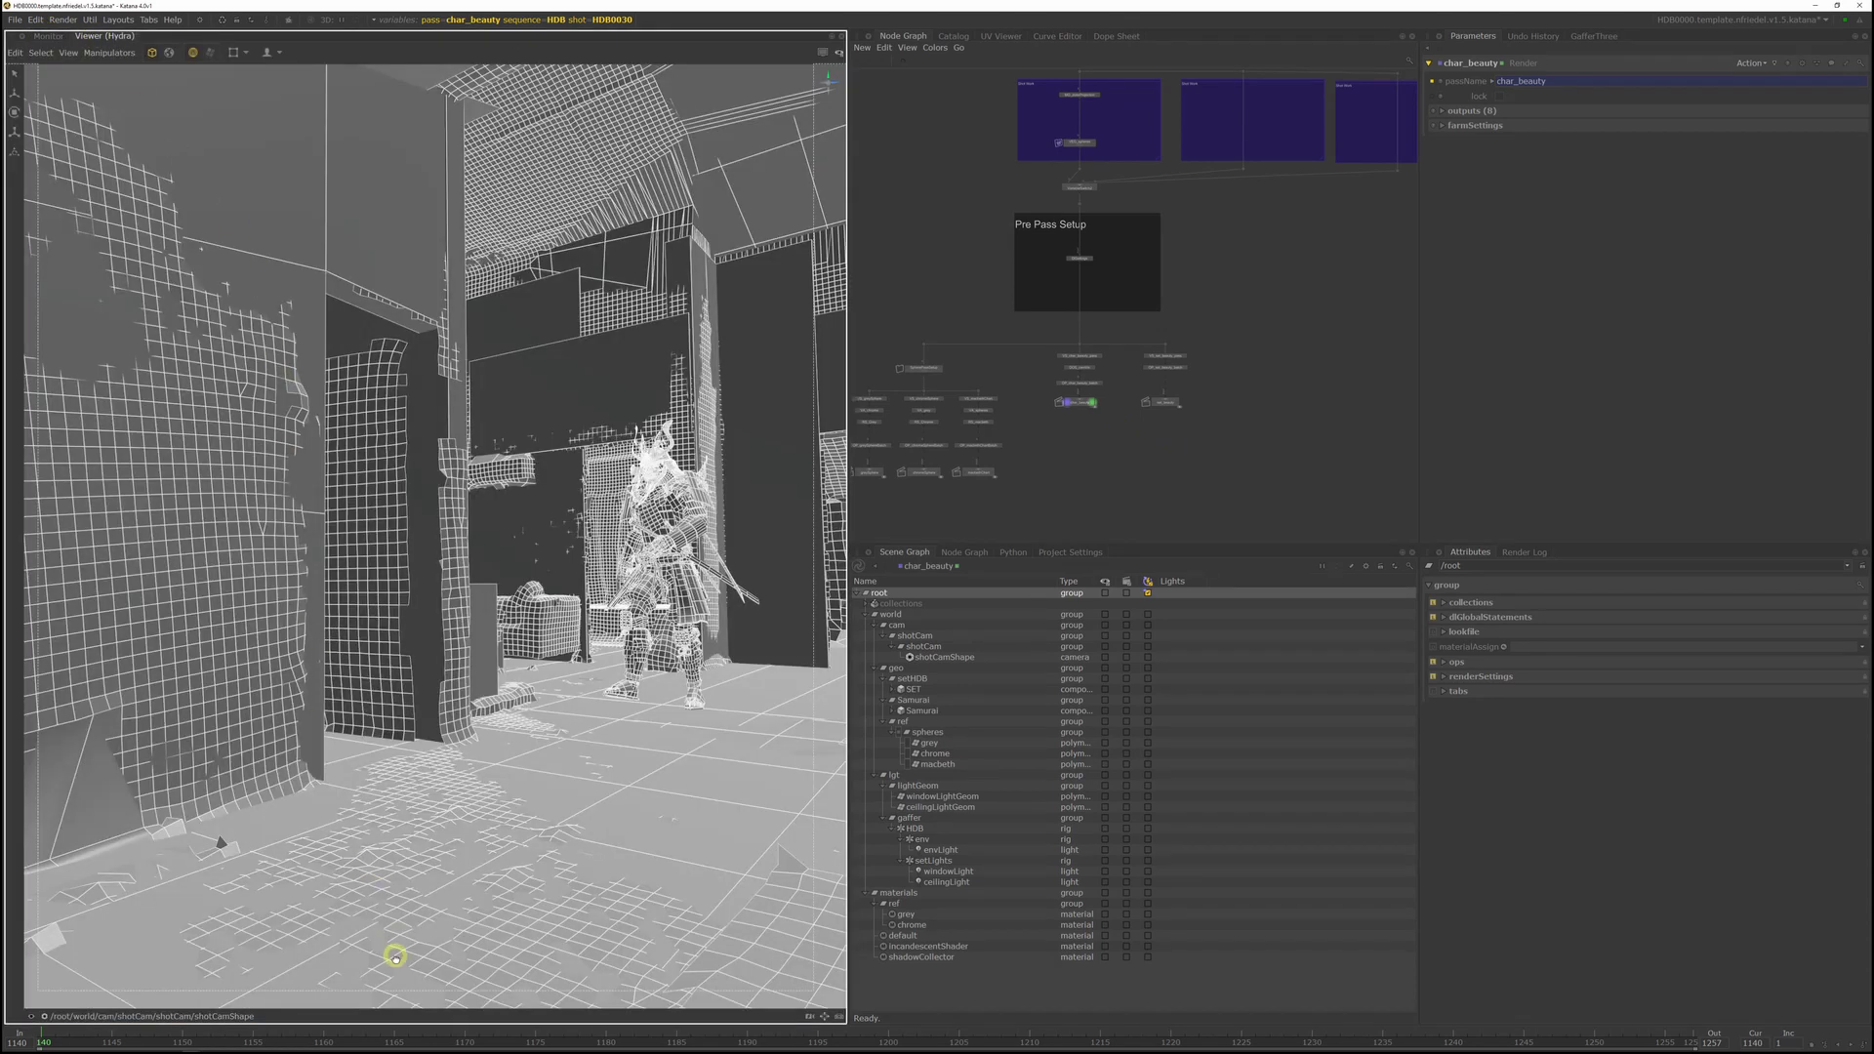
left_click_drag(404, 1007, 405, 1010)
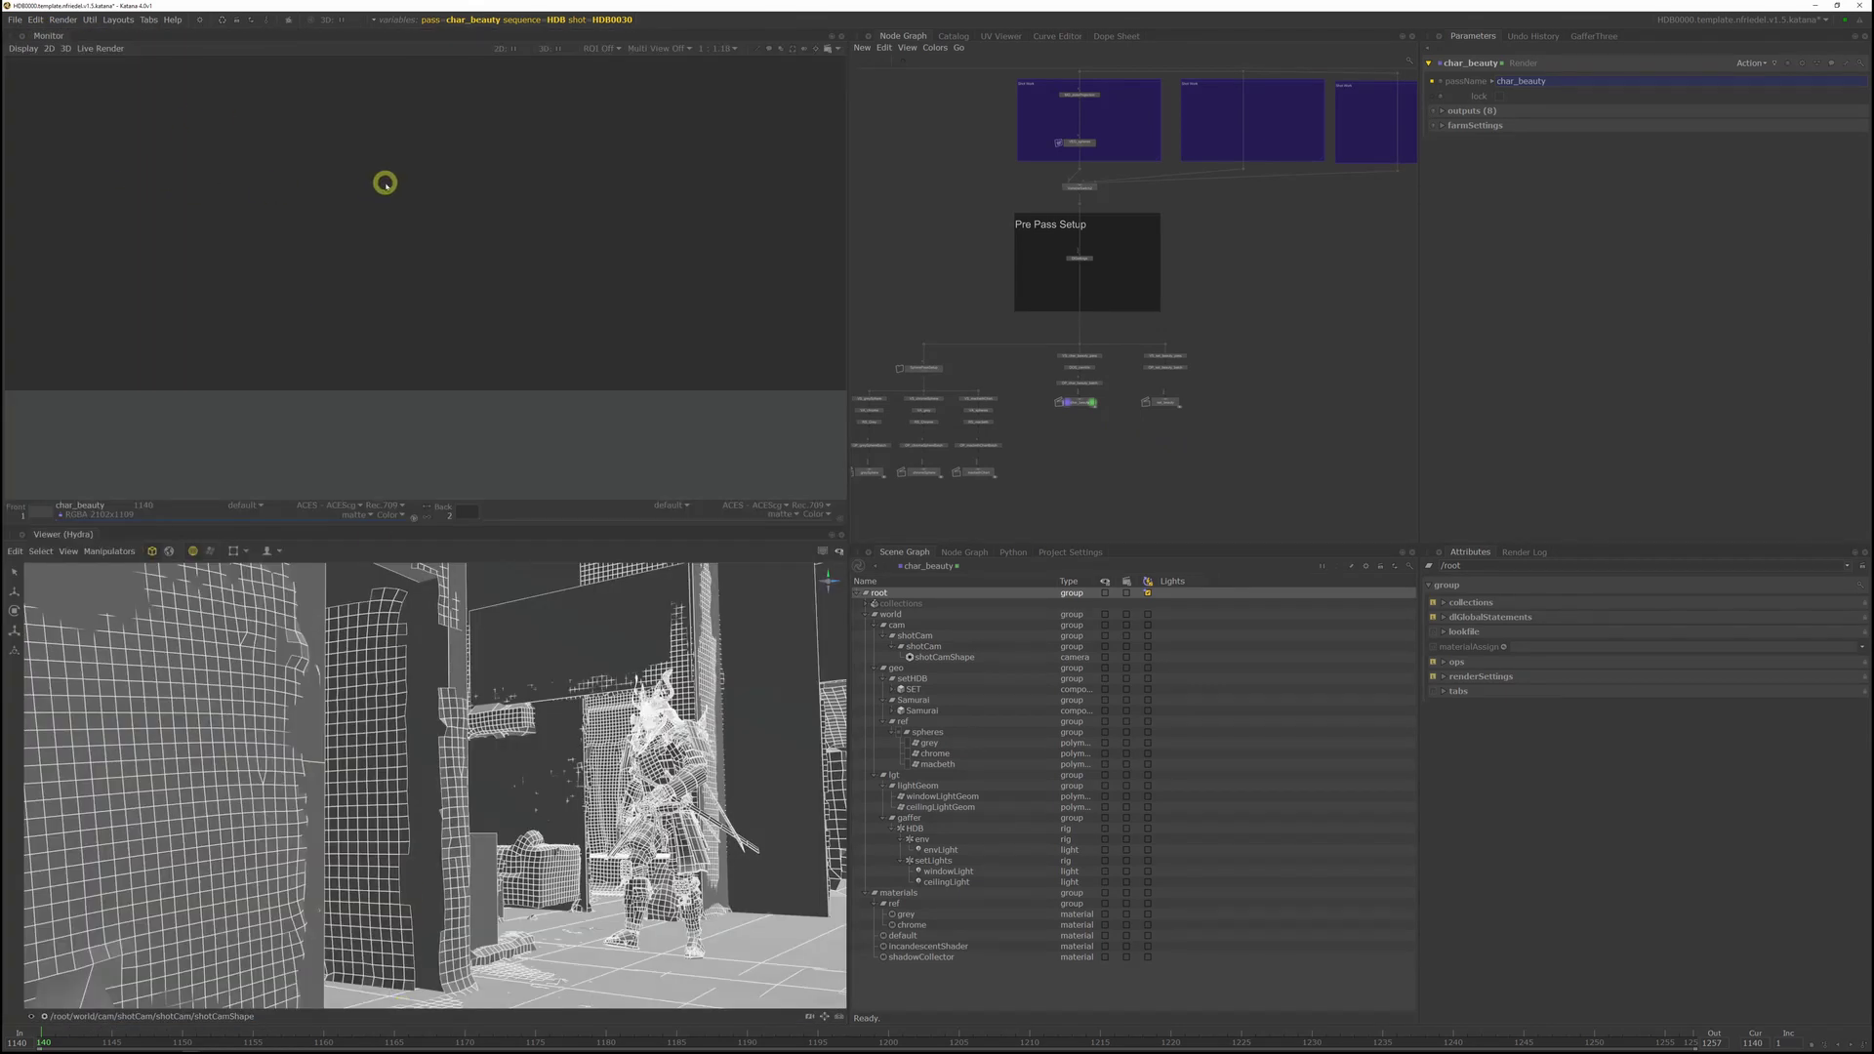
middle_click_drag(384, 182, 388, 213)
key("f")
scroll(429, 220, "down", 1)
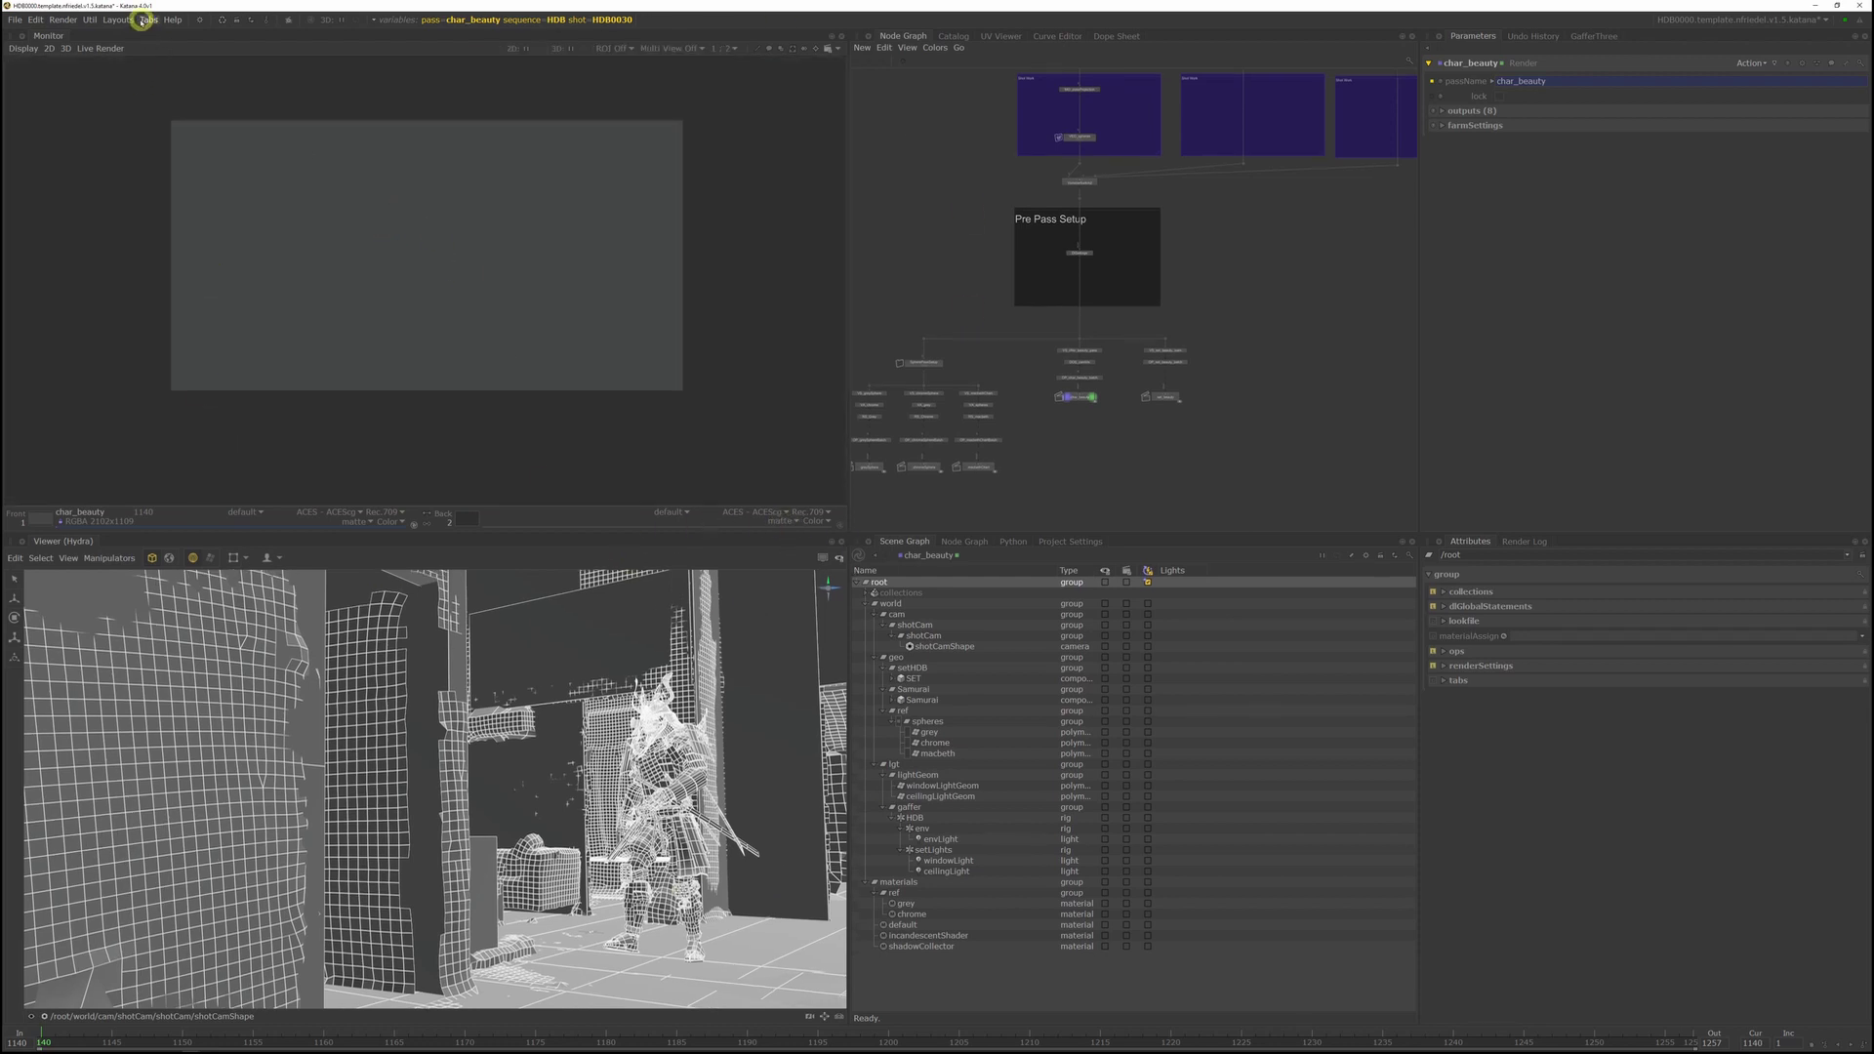
Step: Save the current interface layout
left_click(119, 20)
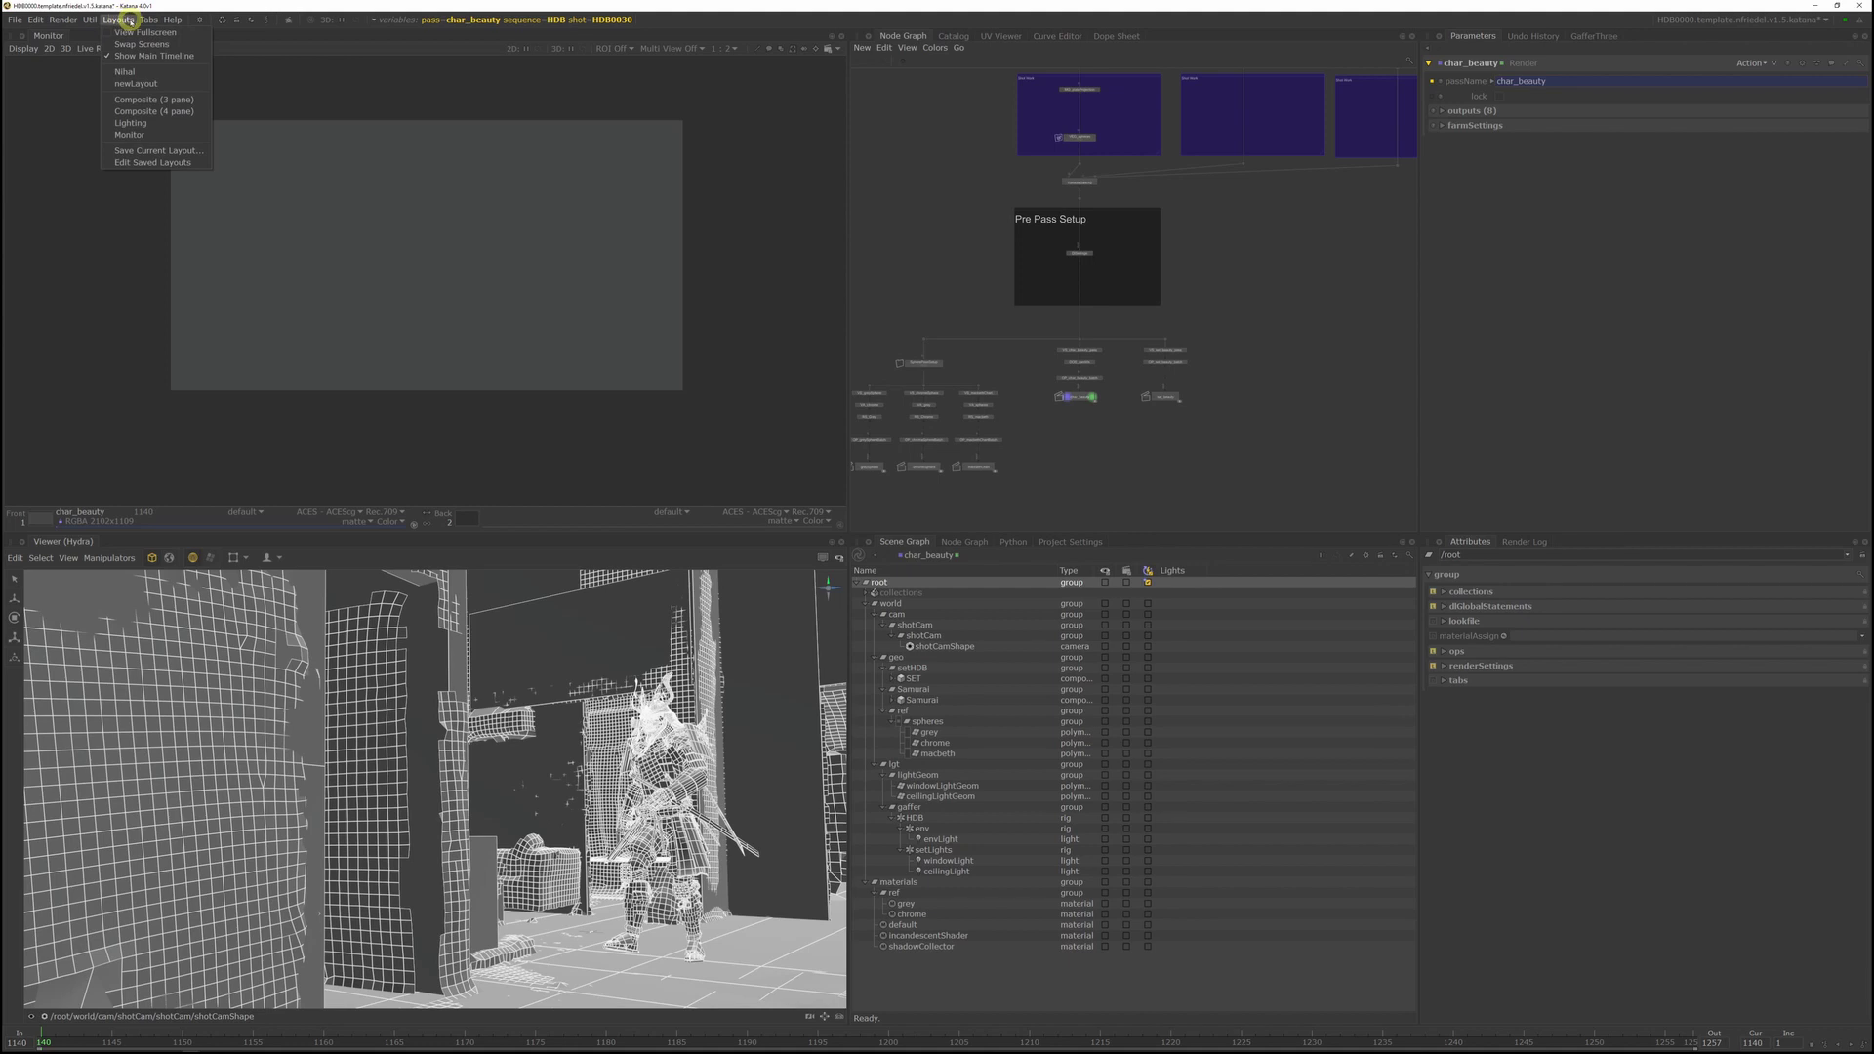
left_click(184, 151)
left_click(977, 502)
Step: Check the samurai render in the Monitor, and import the shot's background plate into the Catalog
scroll(569, 270, "up", 1)
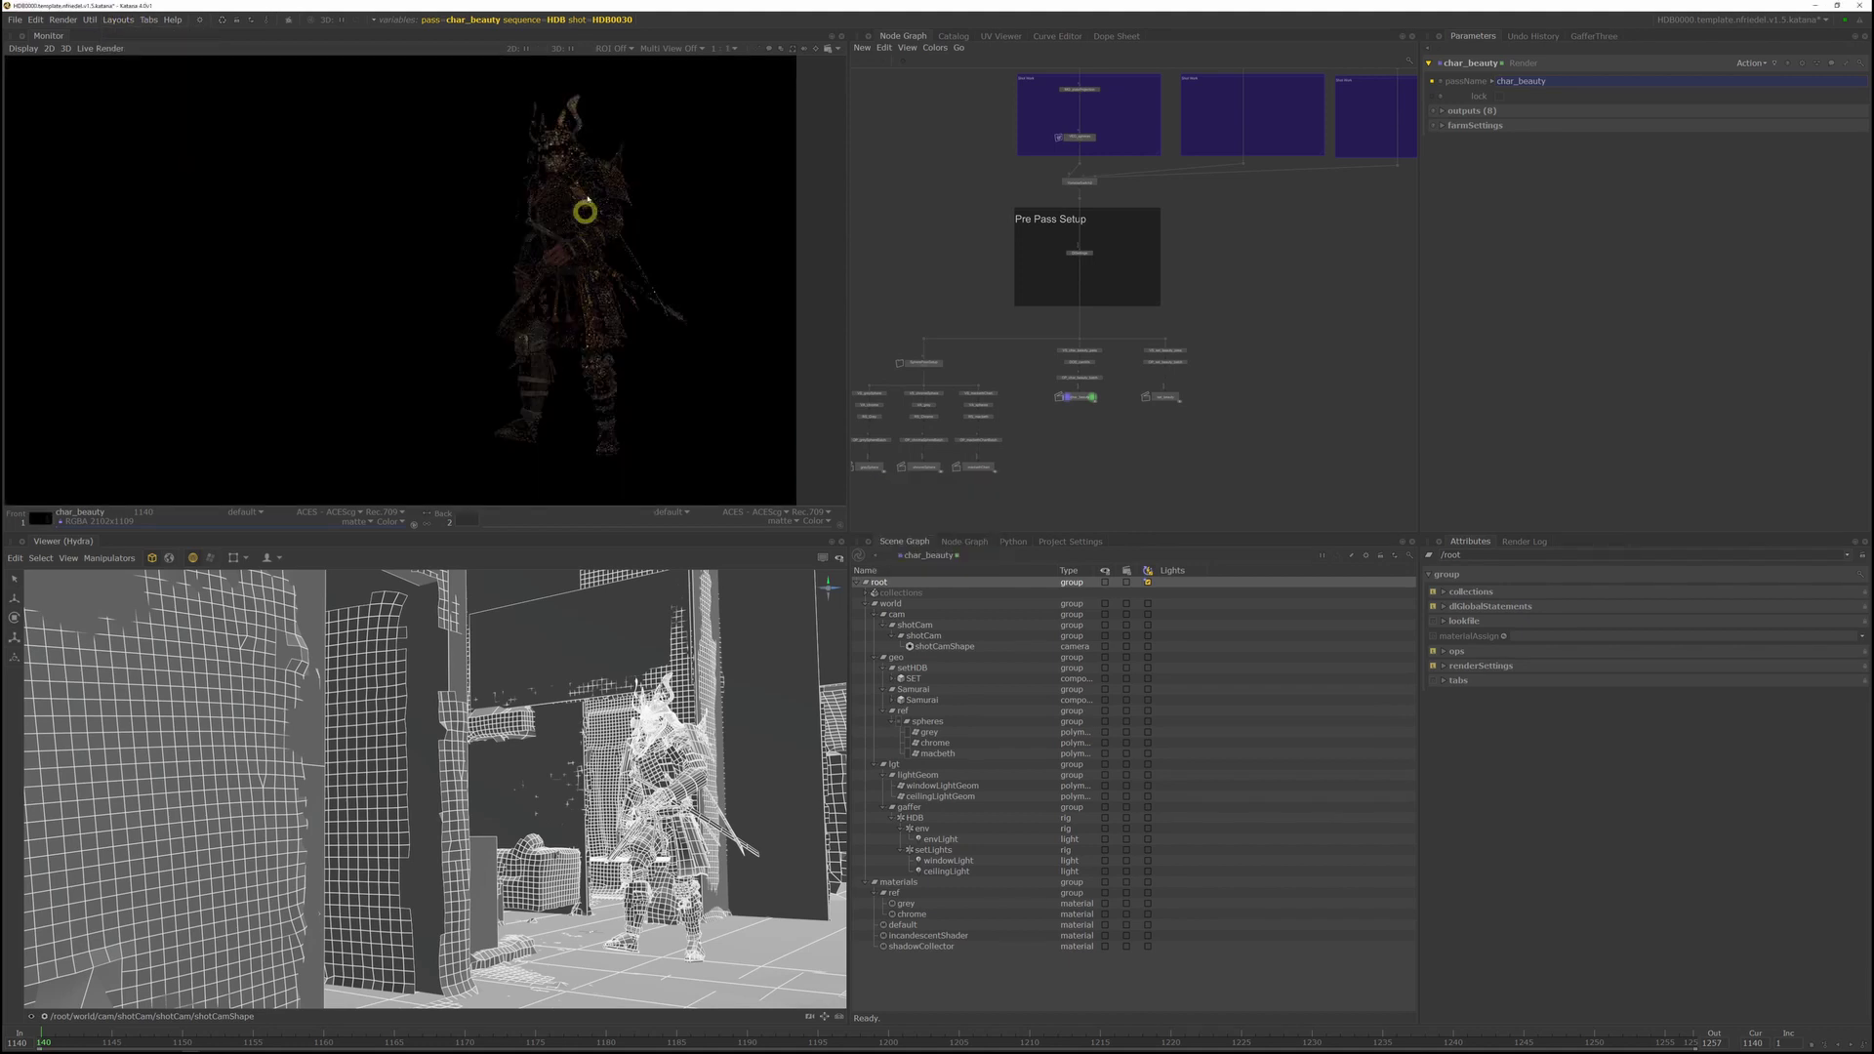
scroll(585, 153, "up", 1)
scroll(603, 208, "down", 2)
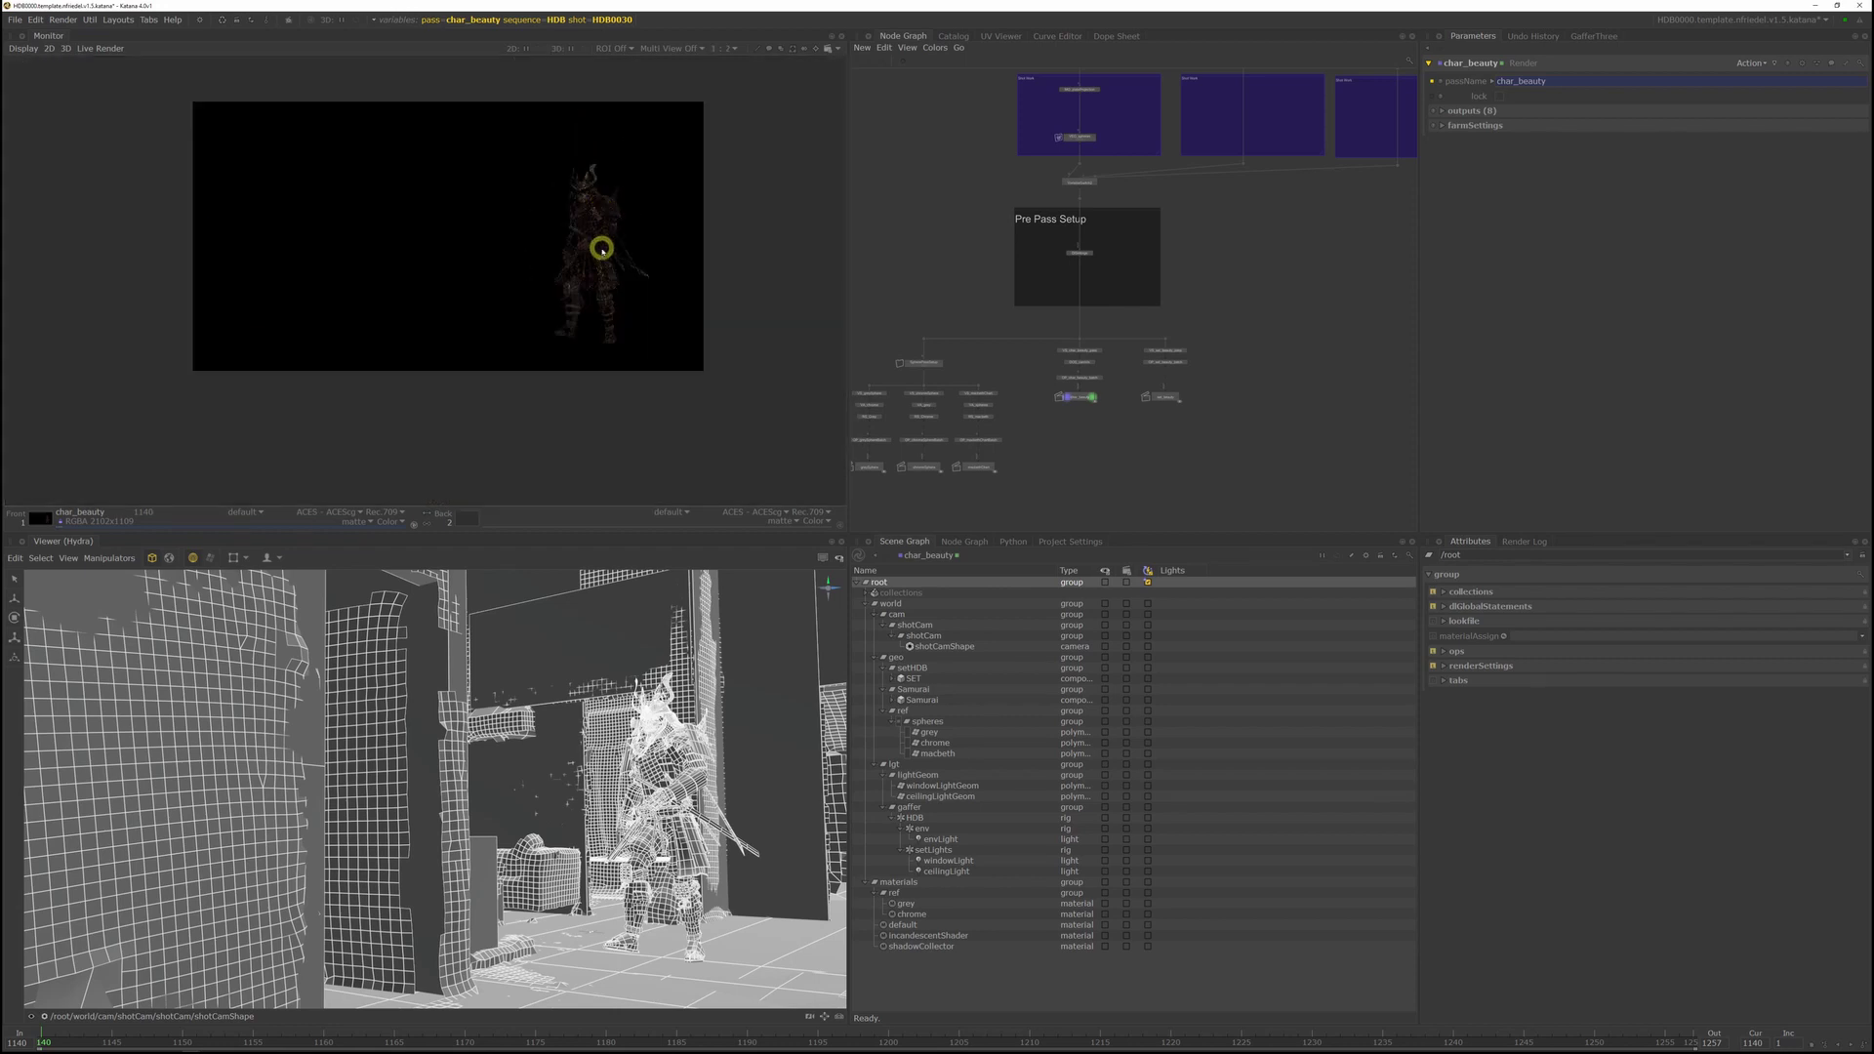
scroll(600, 249, "up", 1)
key("f")
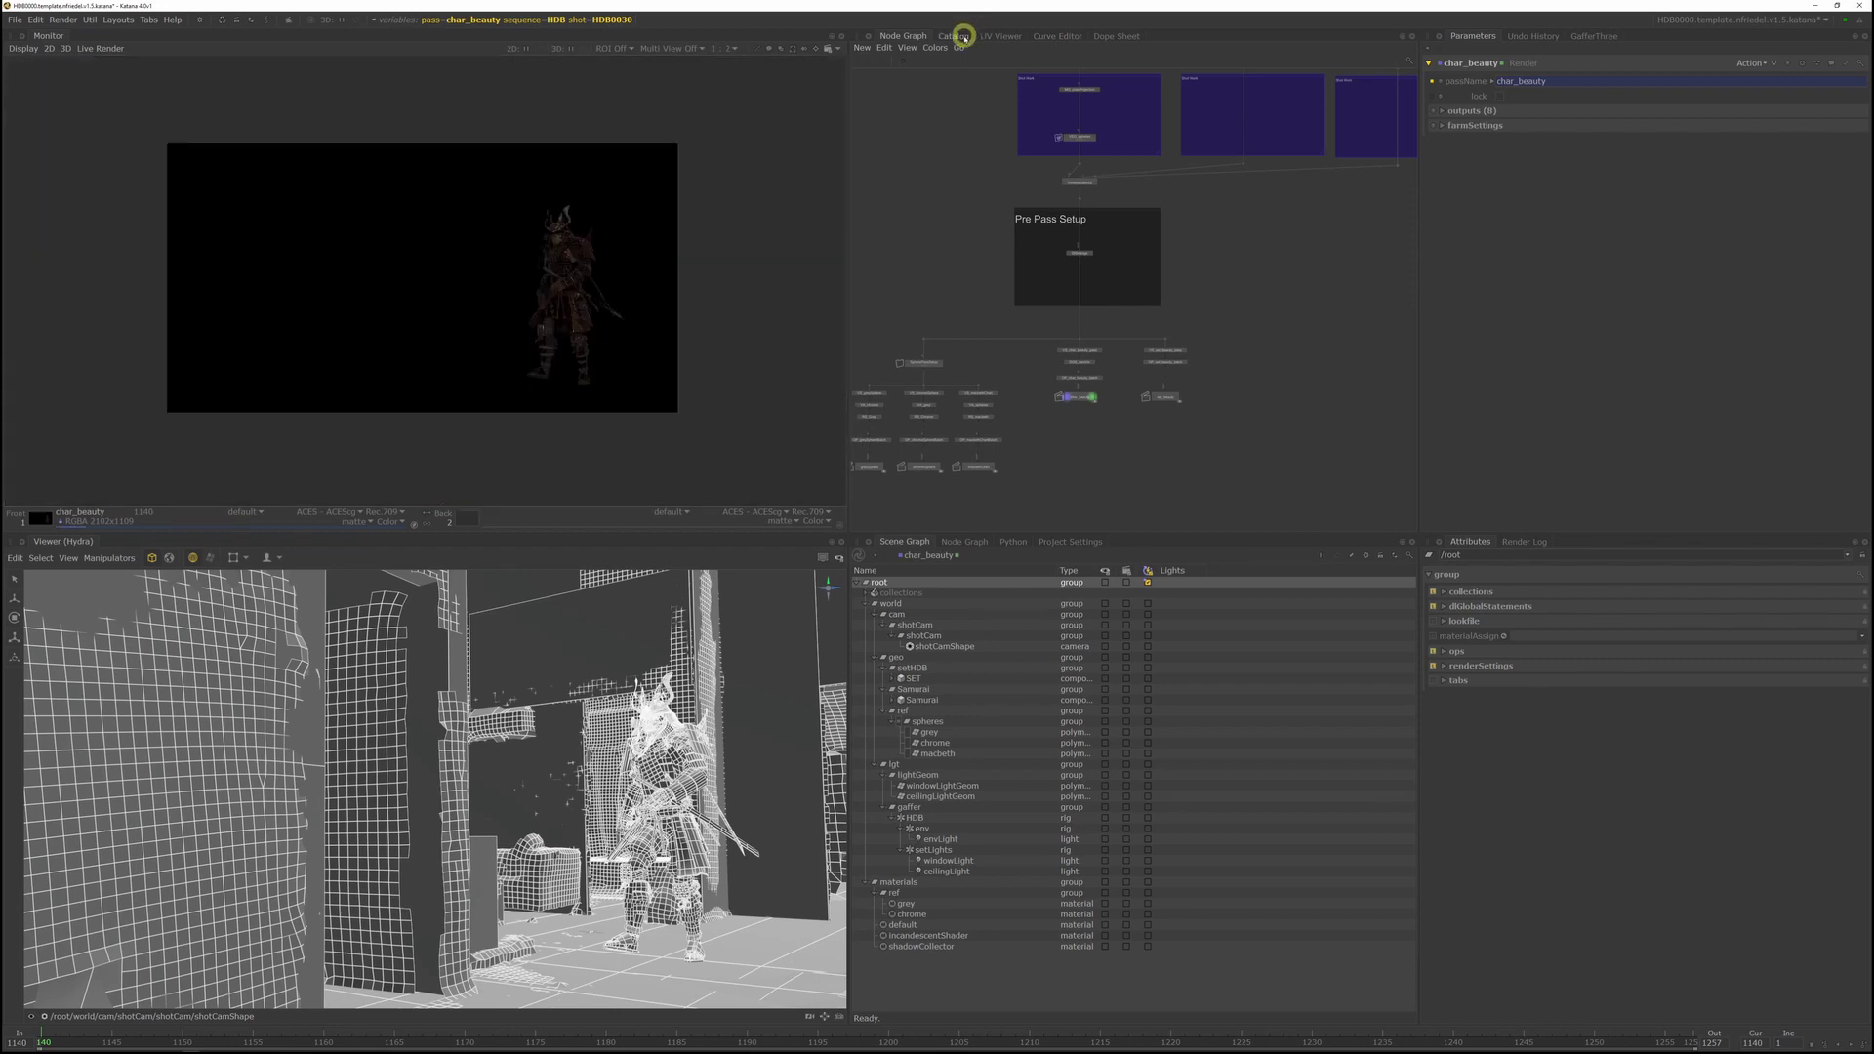
left_click(954, 36)
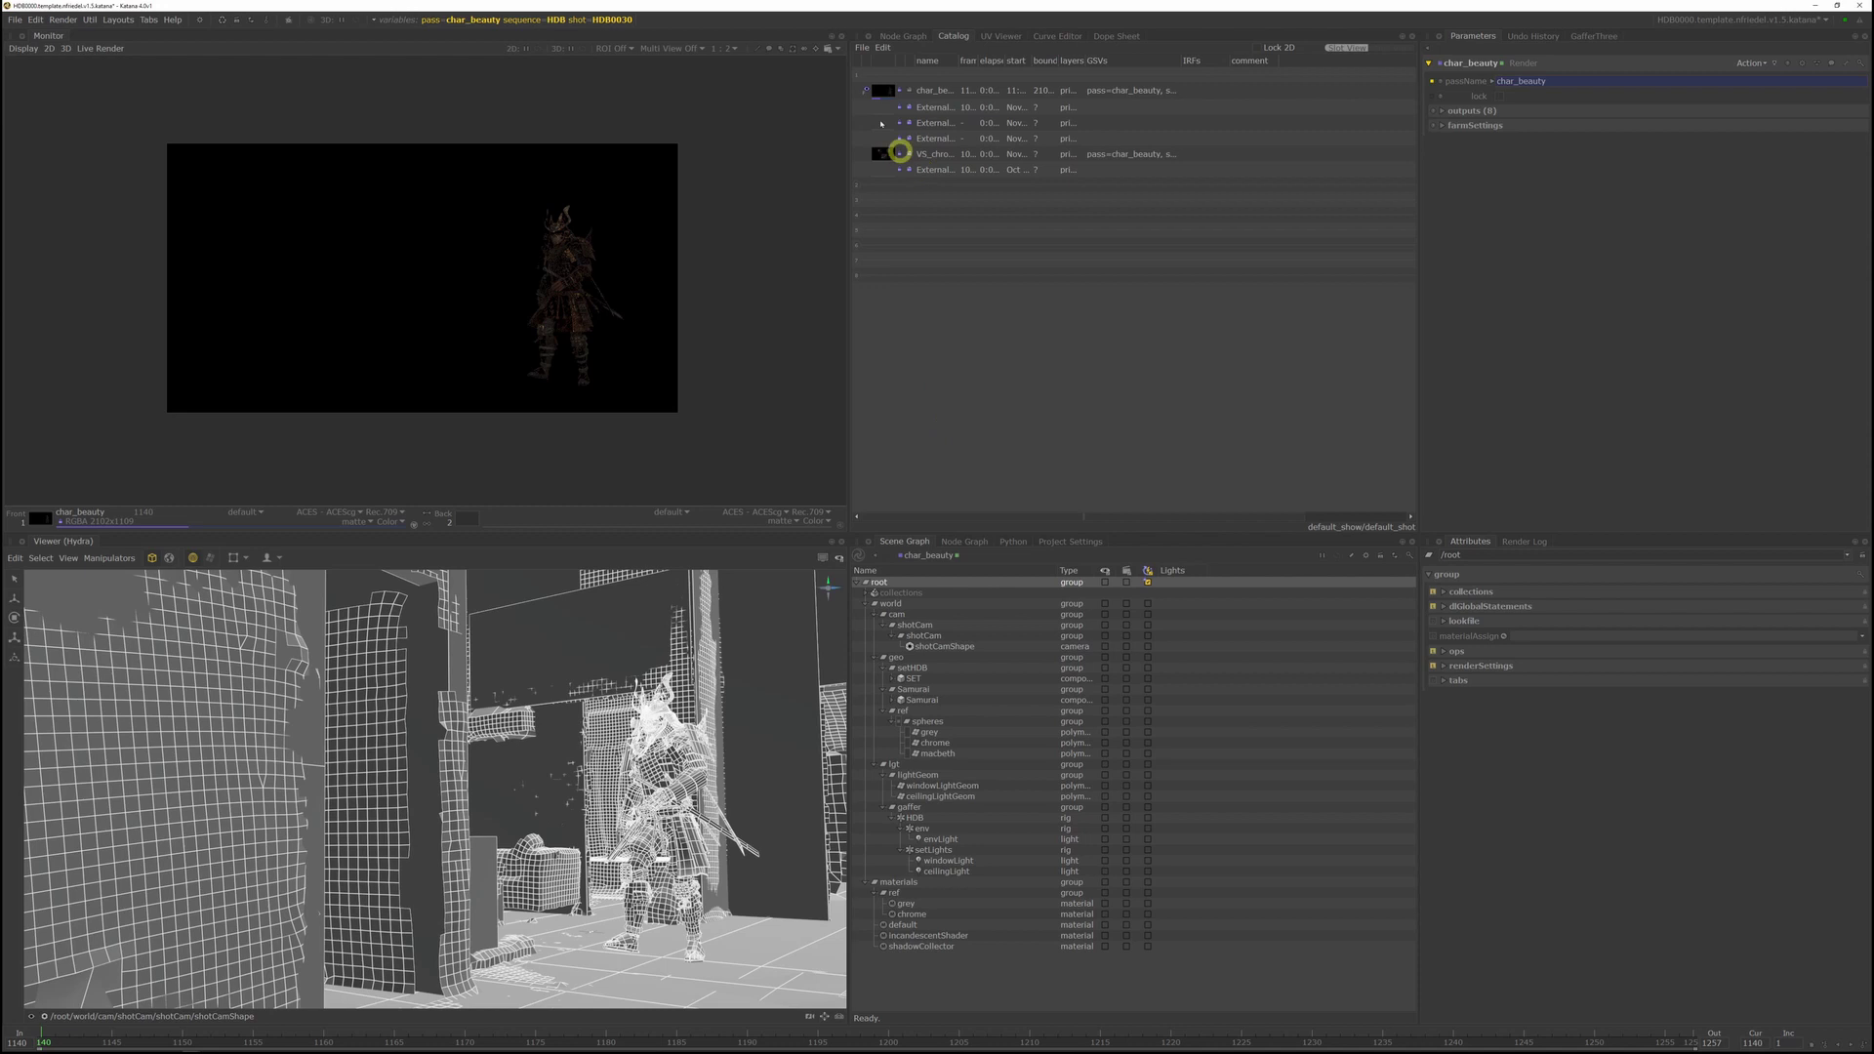
left_click(862, 48)
left_click(880, 62)
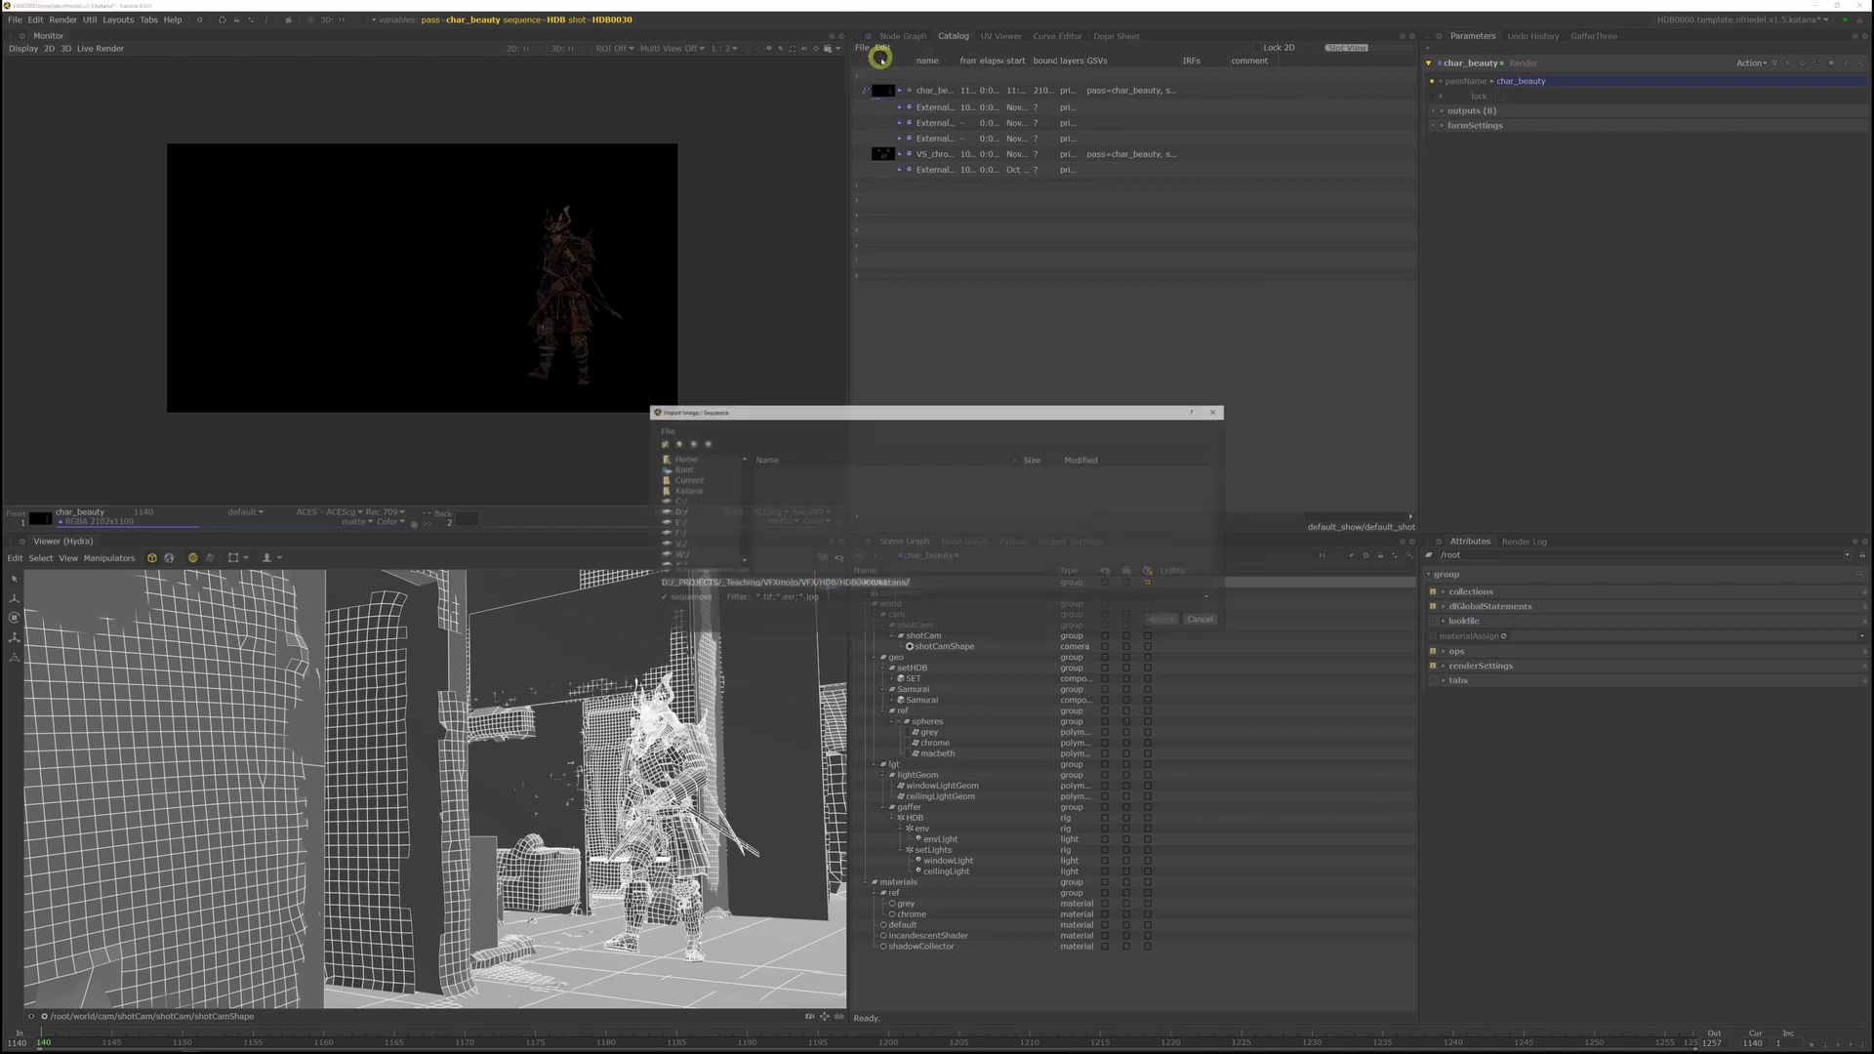
left_click_drag(840, 411, 1155, 196)
left_click(990, 231)
left_click(991, 230)
double_click(1166, 256)
double_click(1166, 265)
left_click(1166, 276)
Step: Use the imported plate as the Monitor's underlay and inspect the samurai against it
left_click_drag(883, 90, 327, 69)
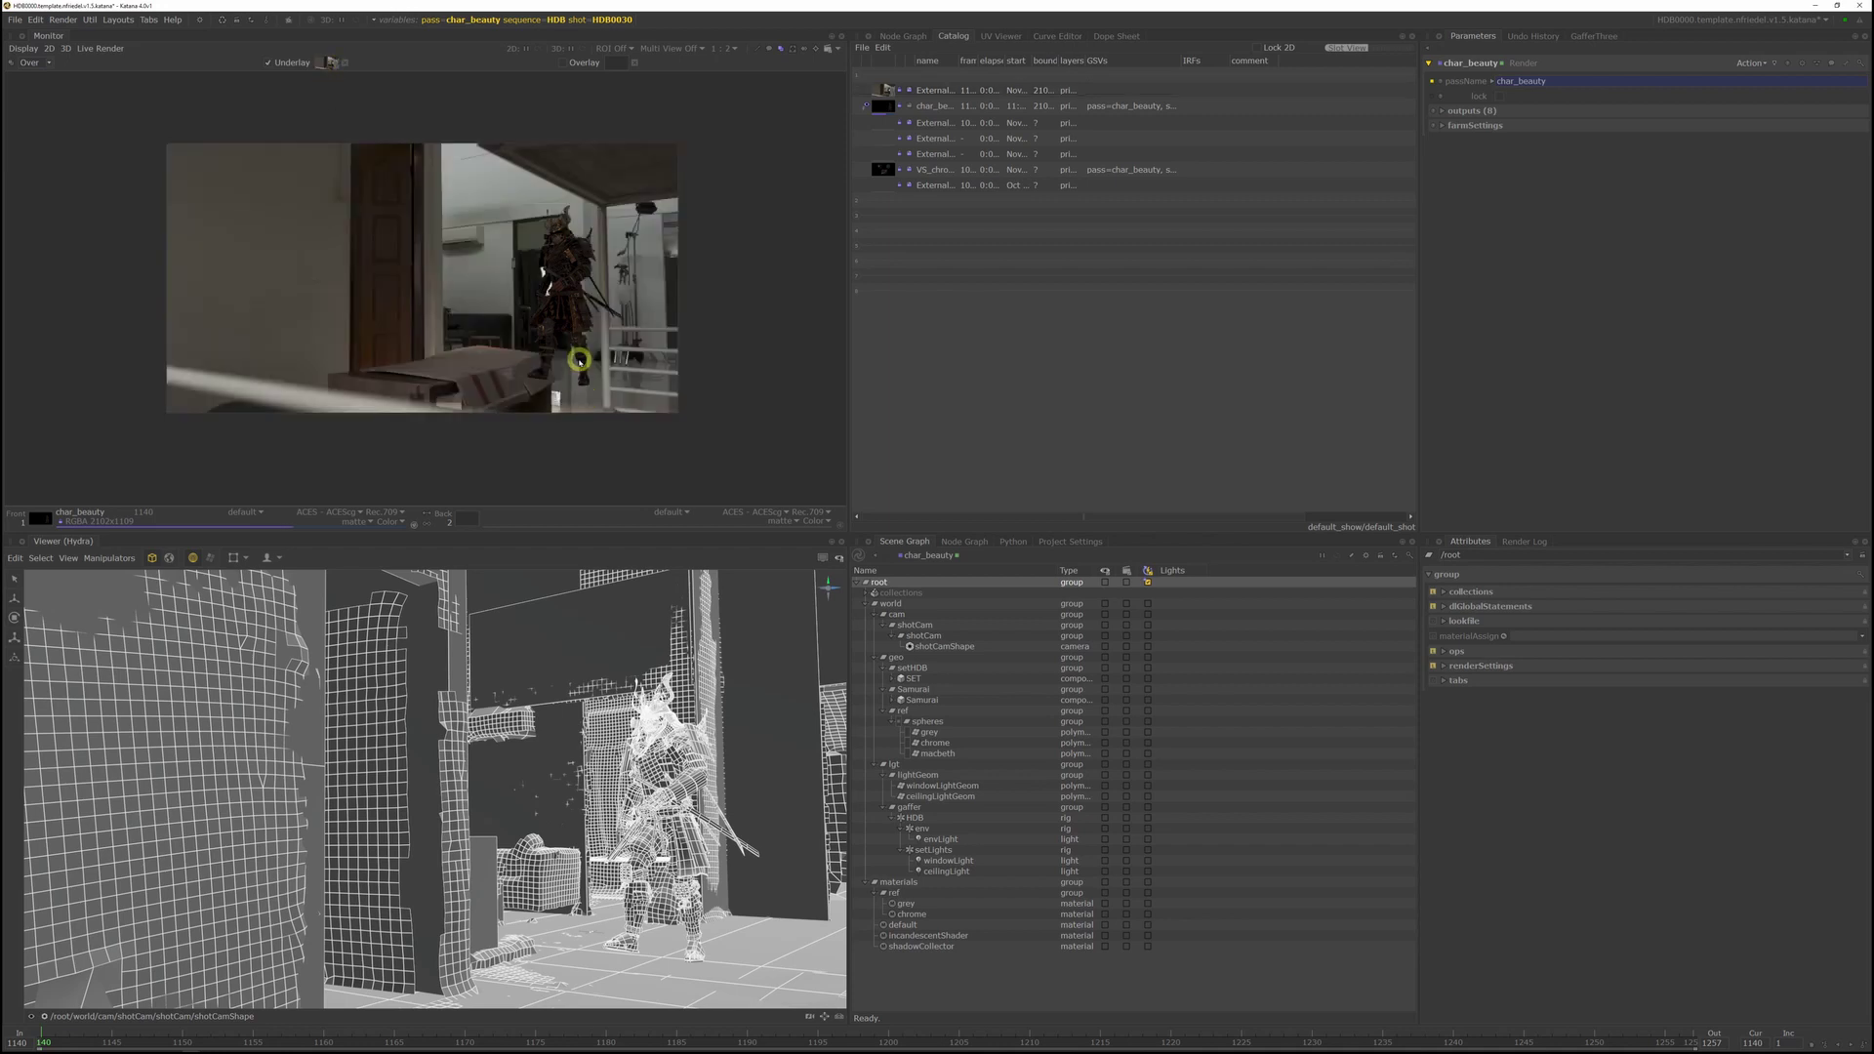
scroll(574, 337, "up", 2)
middle_click_drag(597, 371, 703, 405)
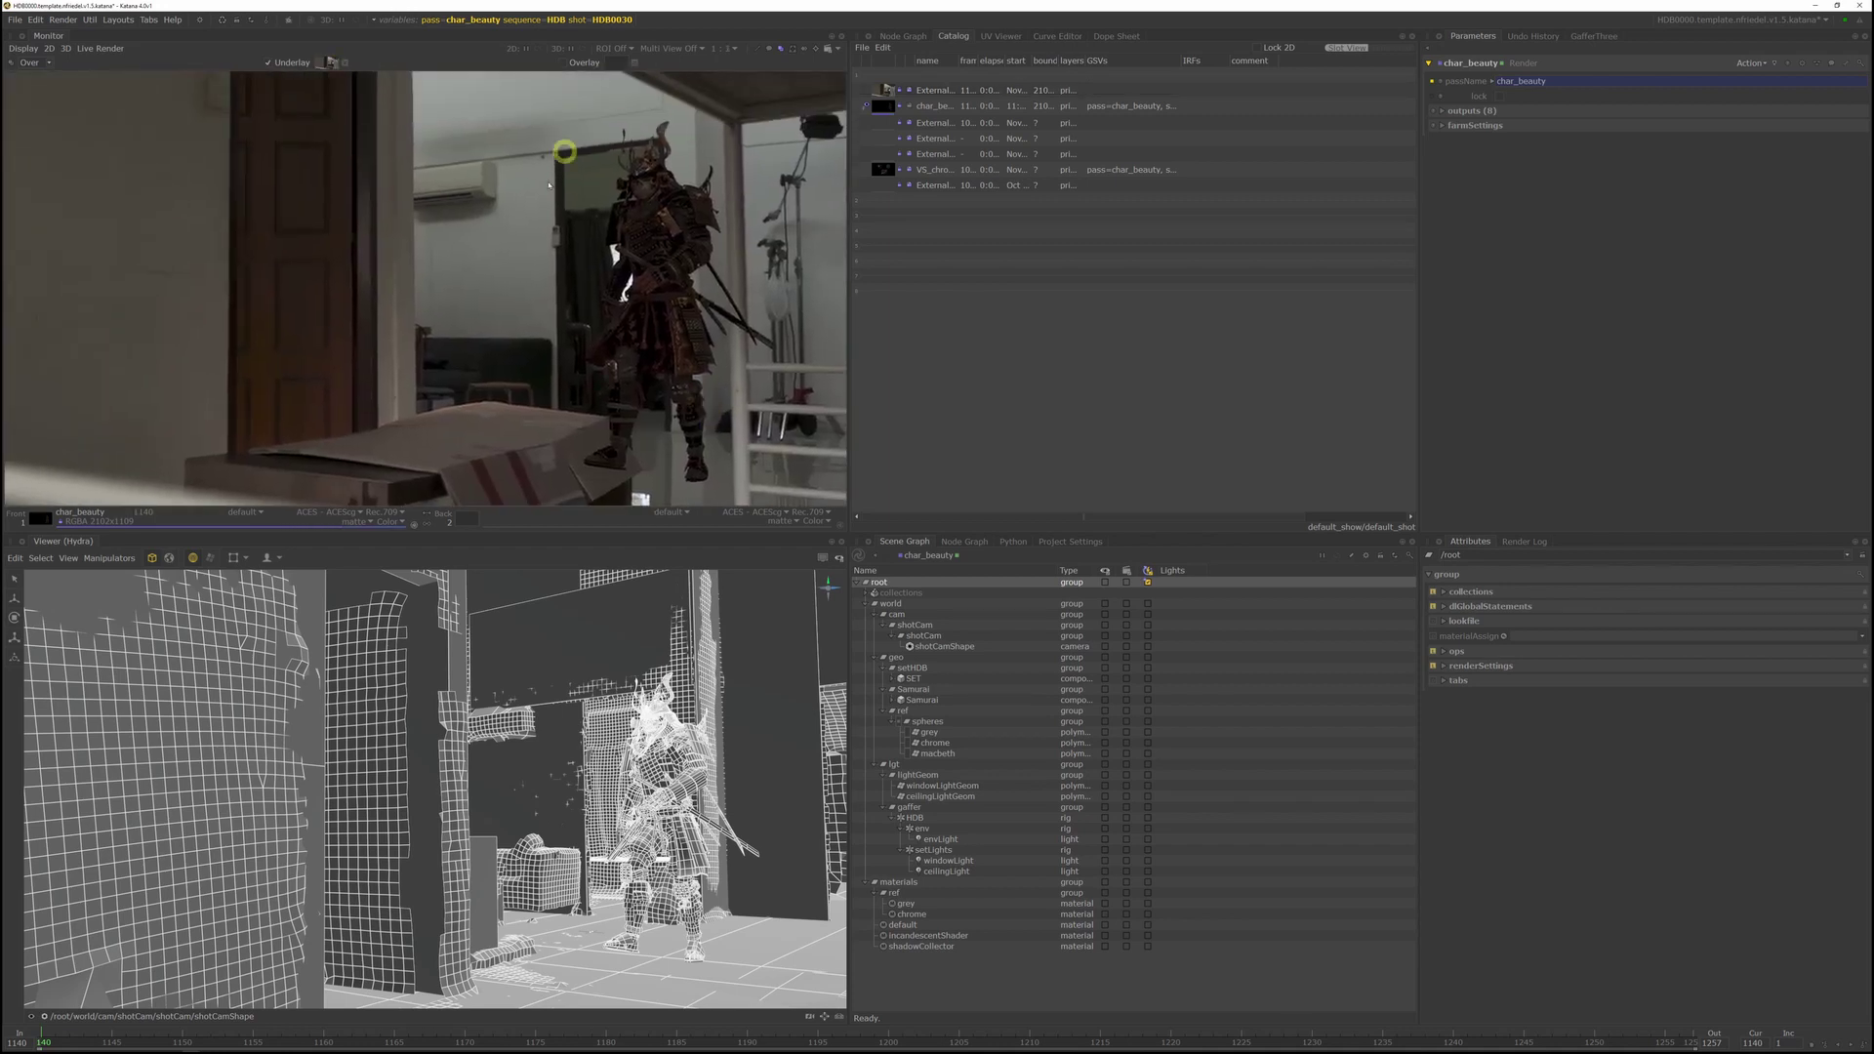
scroll(583, 429, "down", 1)
middle_click_drag(583, 430, 588, 410)
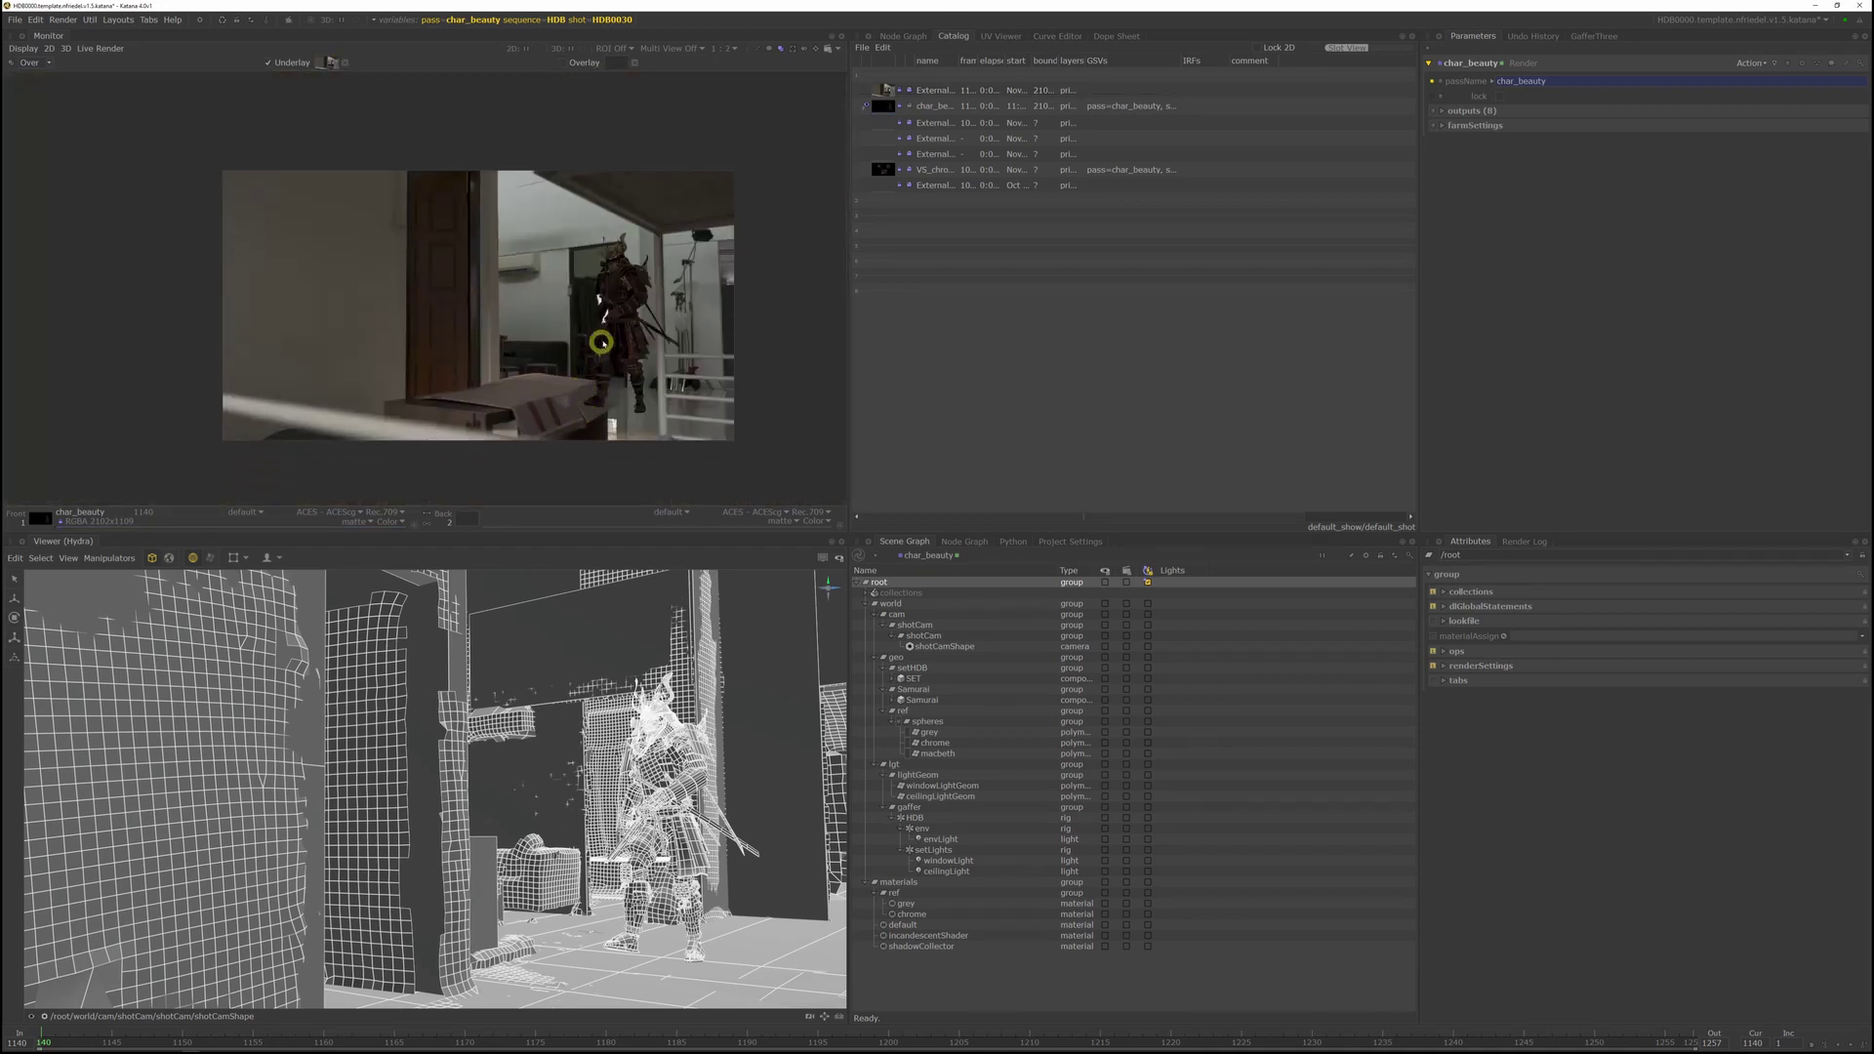
scroll(607, 335, "up", 2)
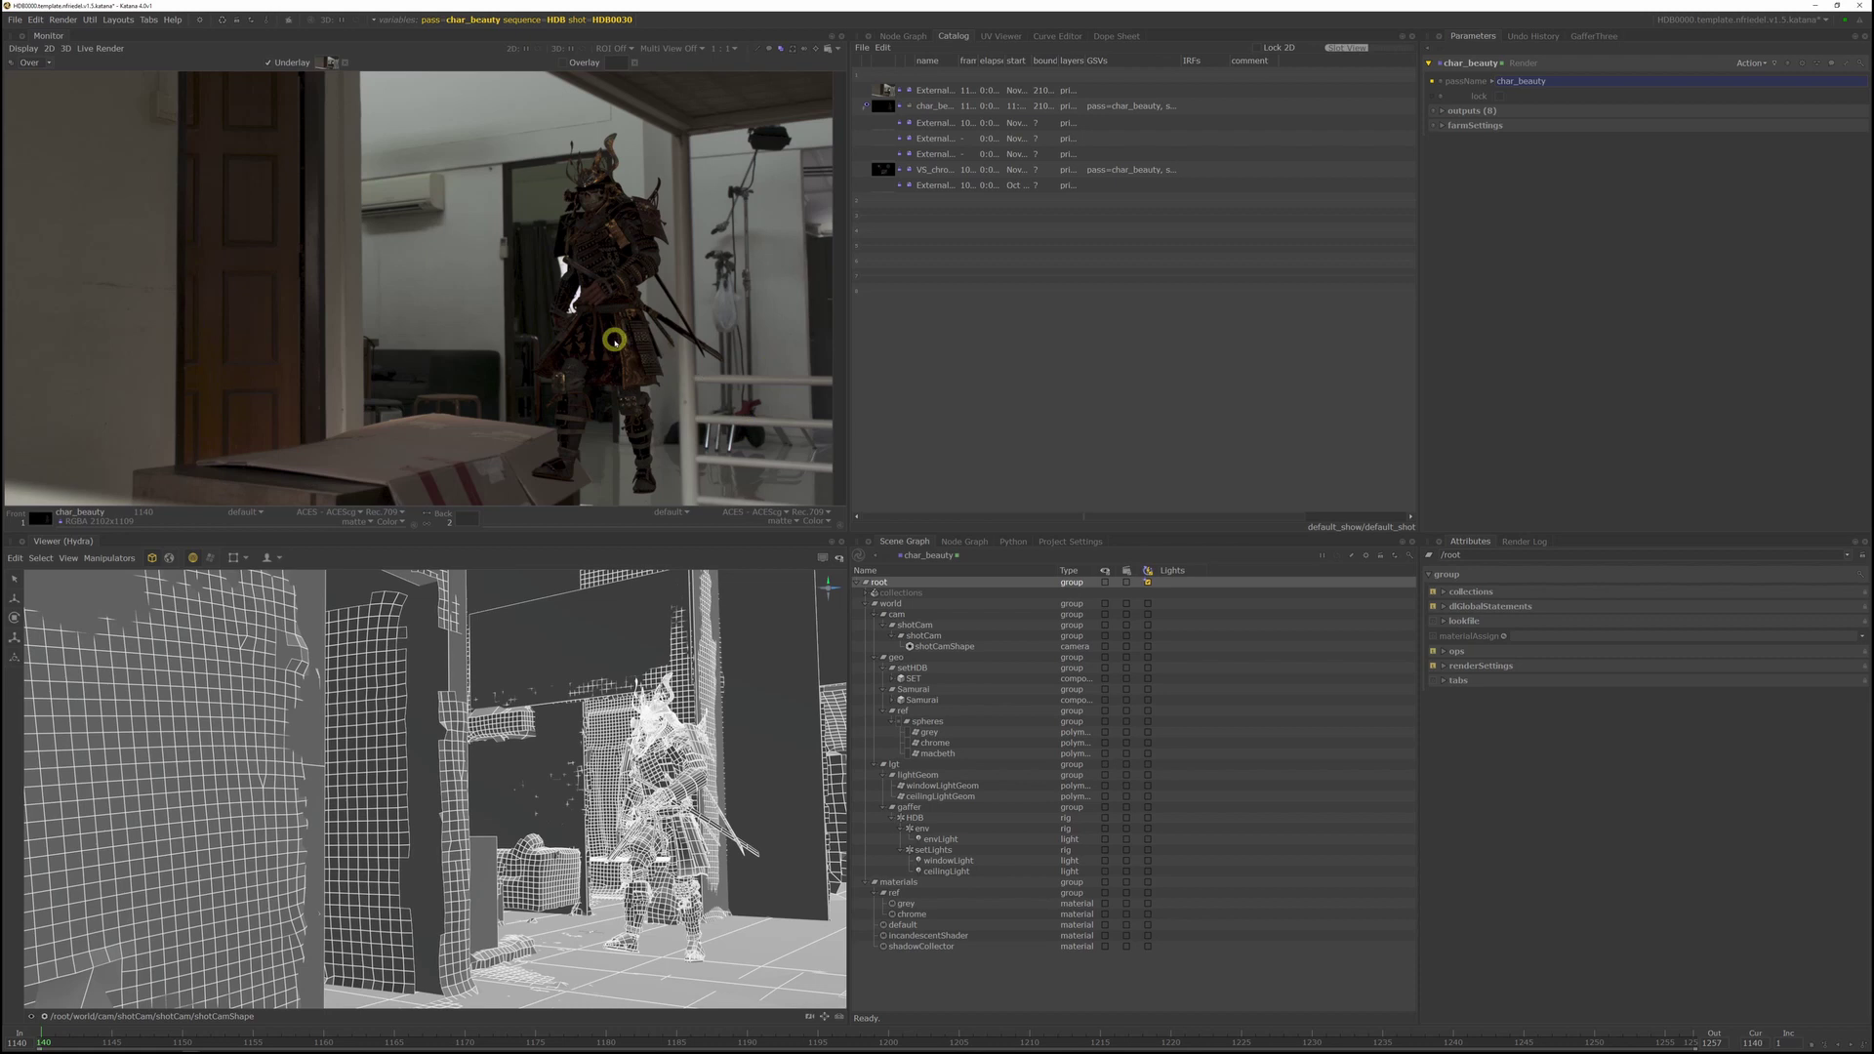
Step: Open the text file in the HDB asset's HDRI folder and find the HDRI number for shot HDB0030
key("alt+Tab")
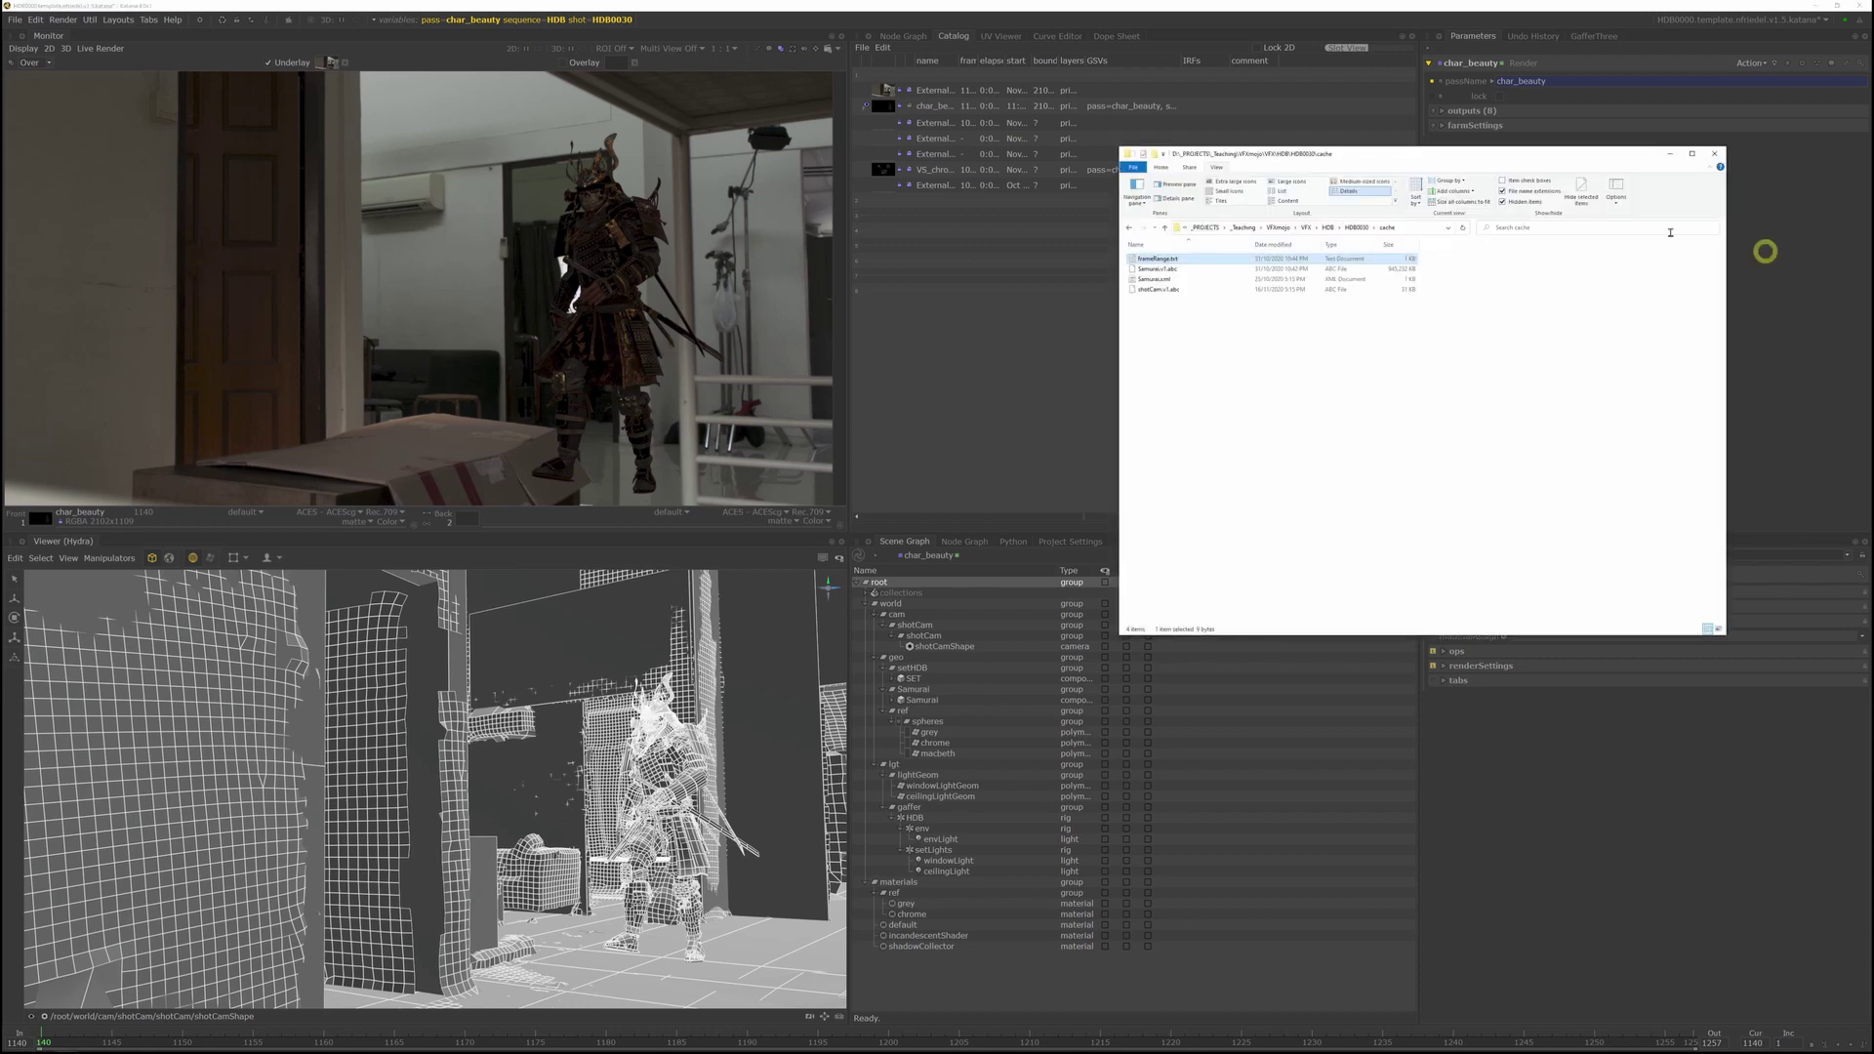
left_click(1306, 227)
double_click(1140, 265)
double_click(1257, 259)
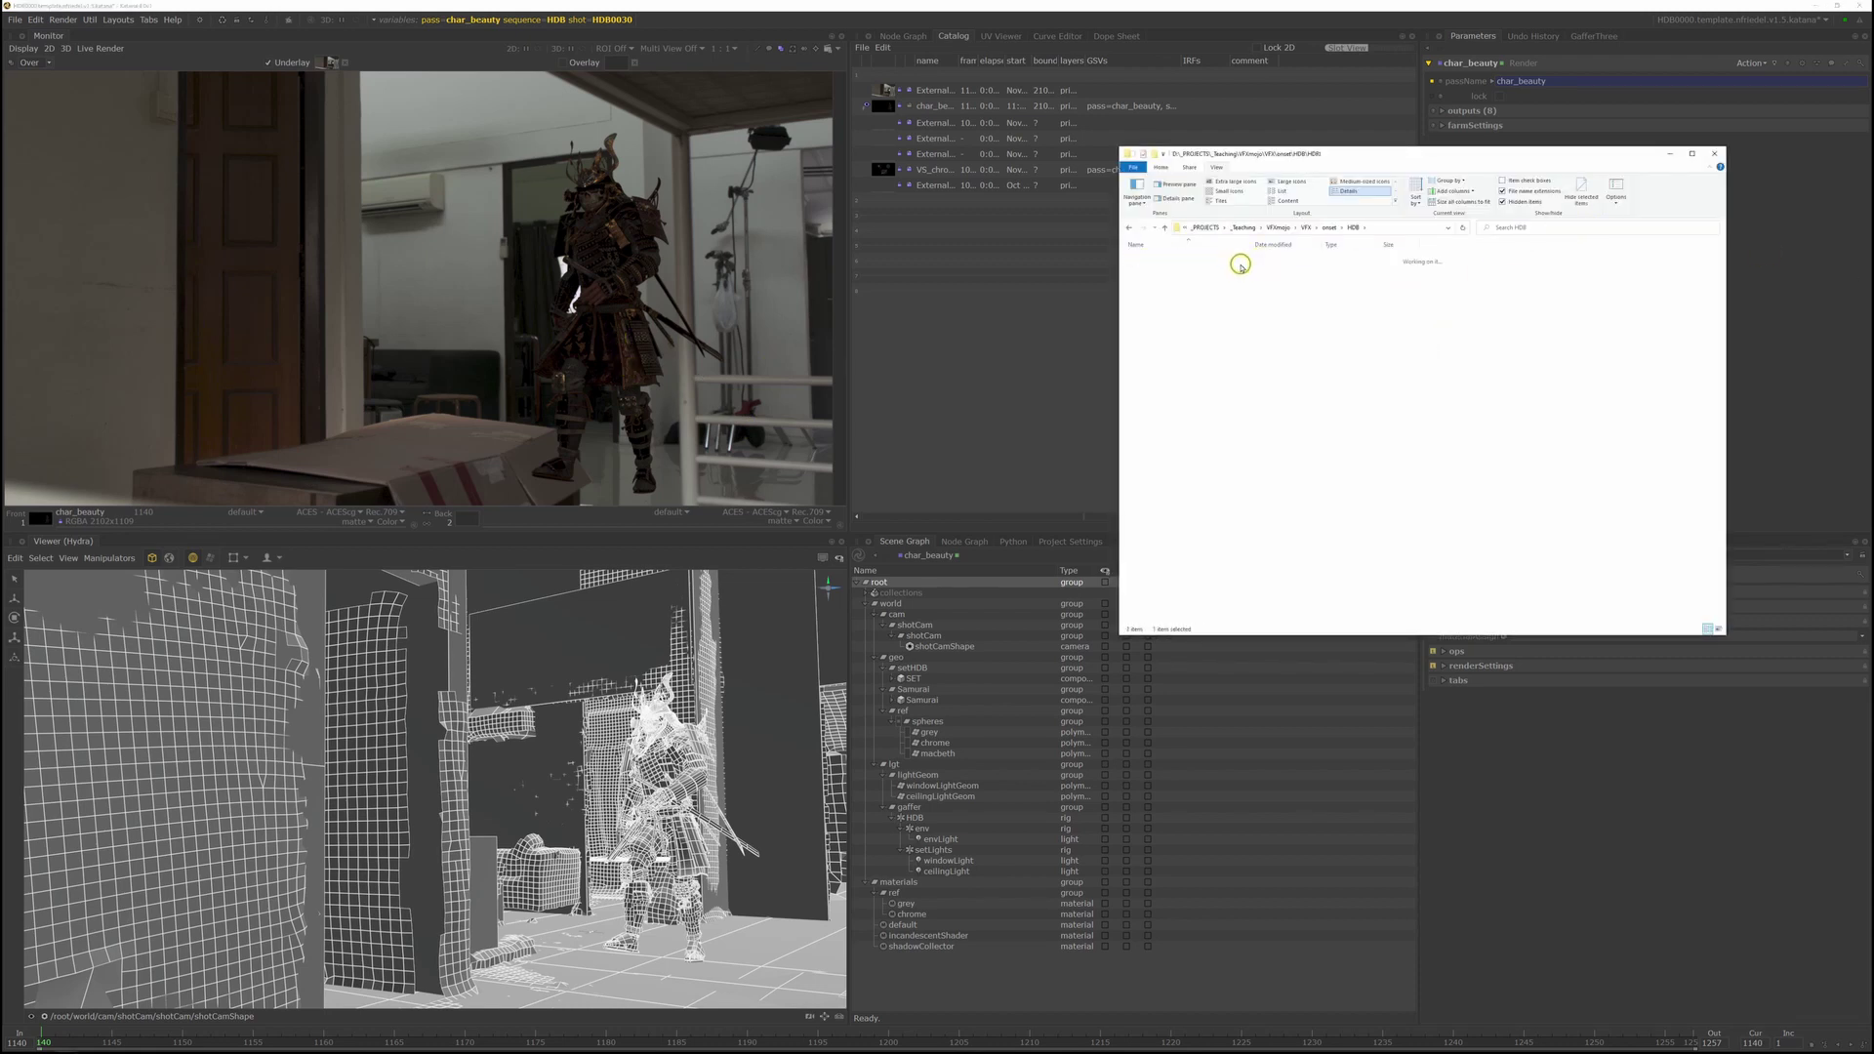
double_click(1241, 263)
double_click(1168, 332)
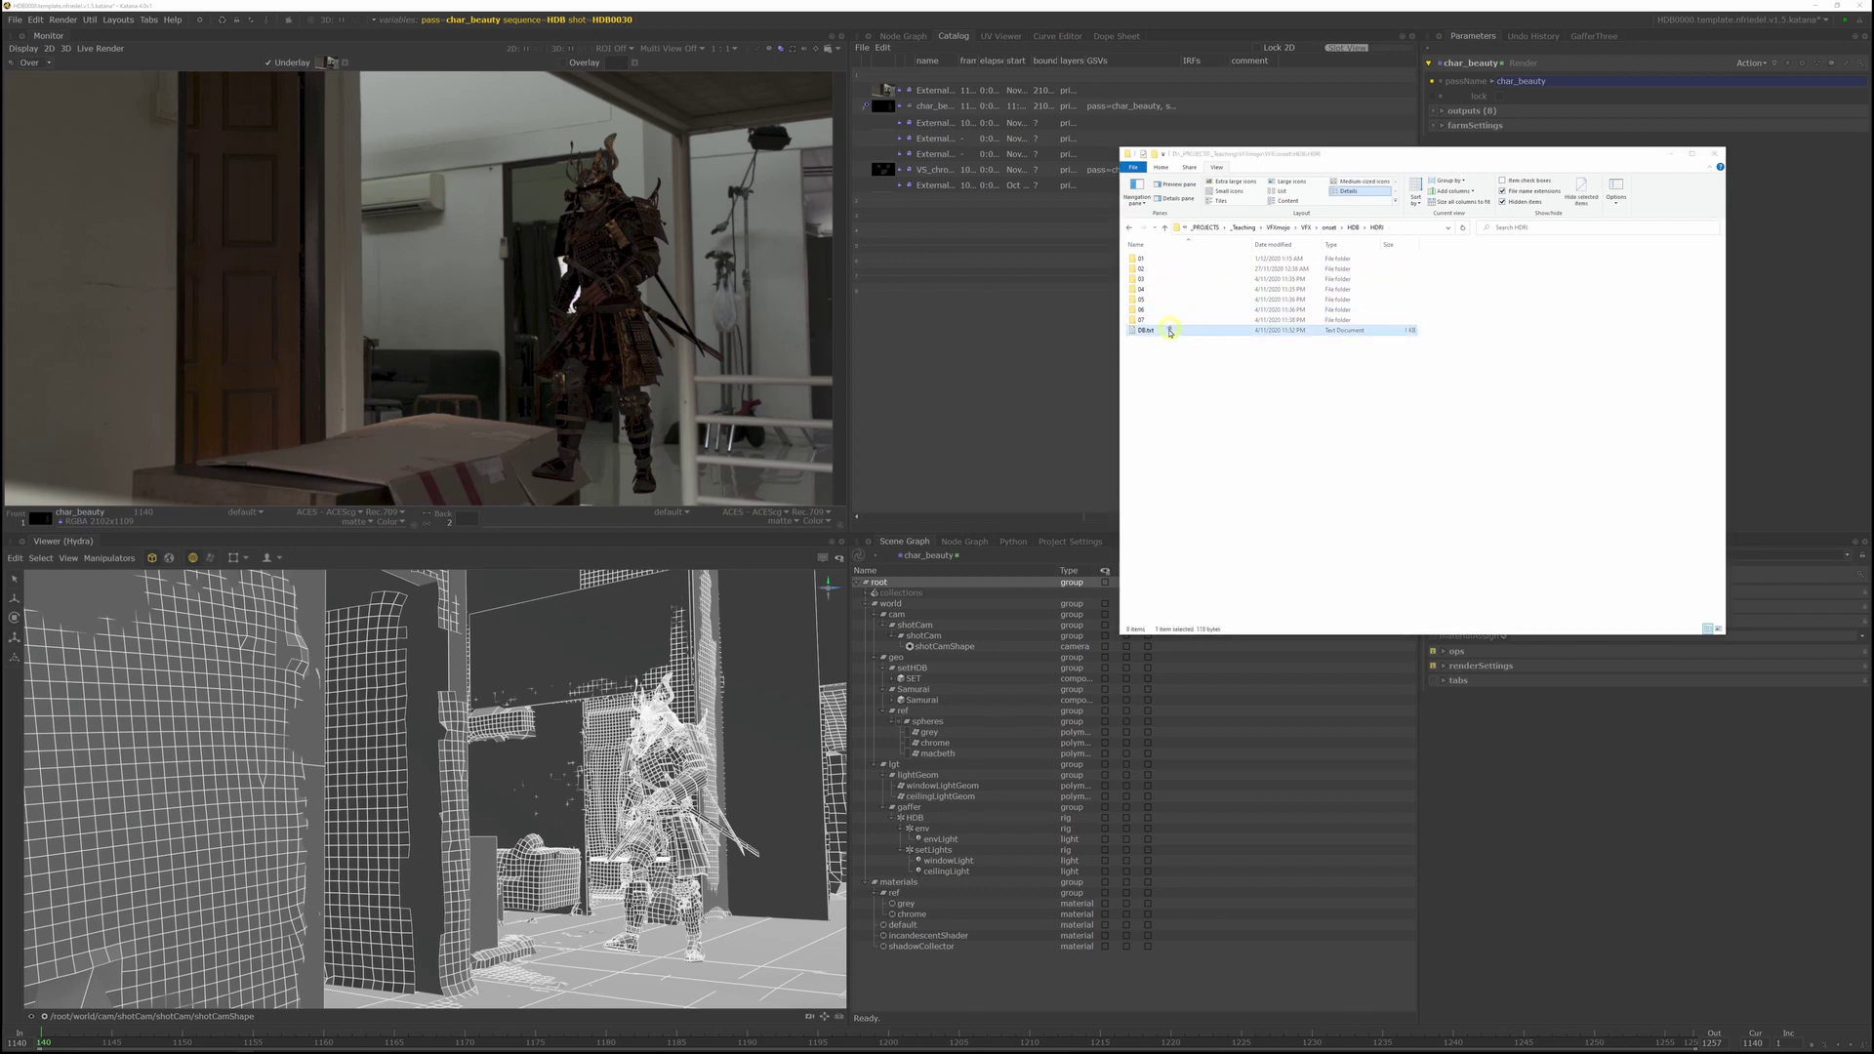
left_click_drag(1277, 491, 1188, 491)
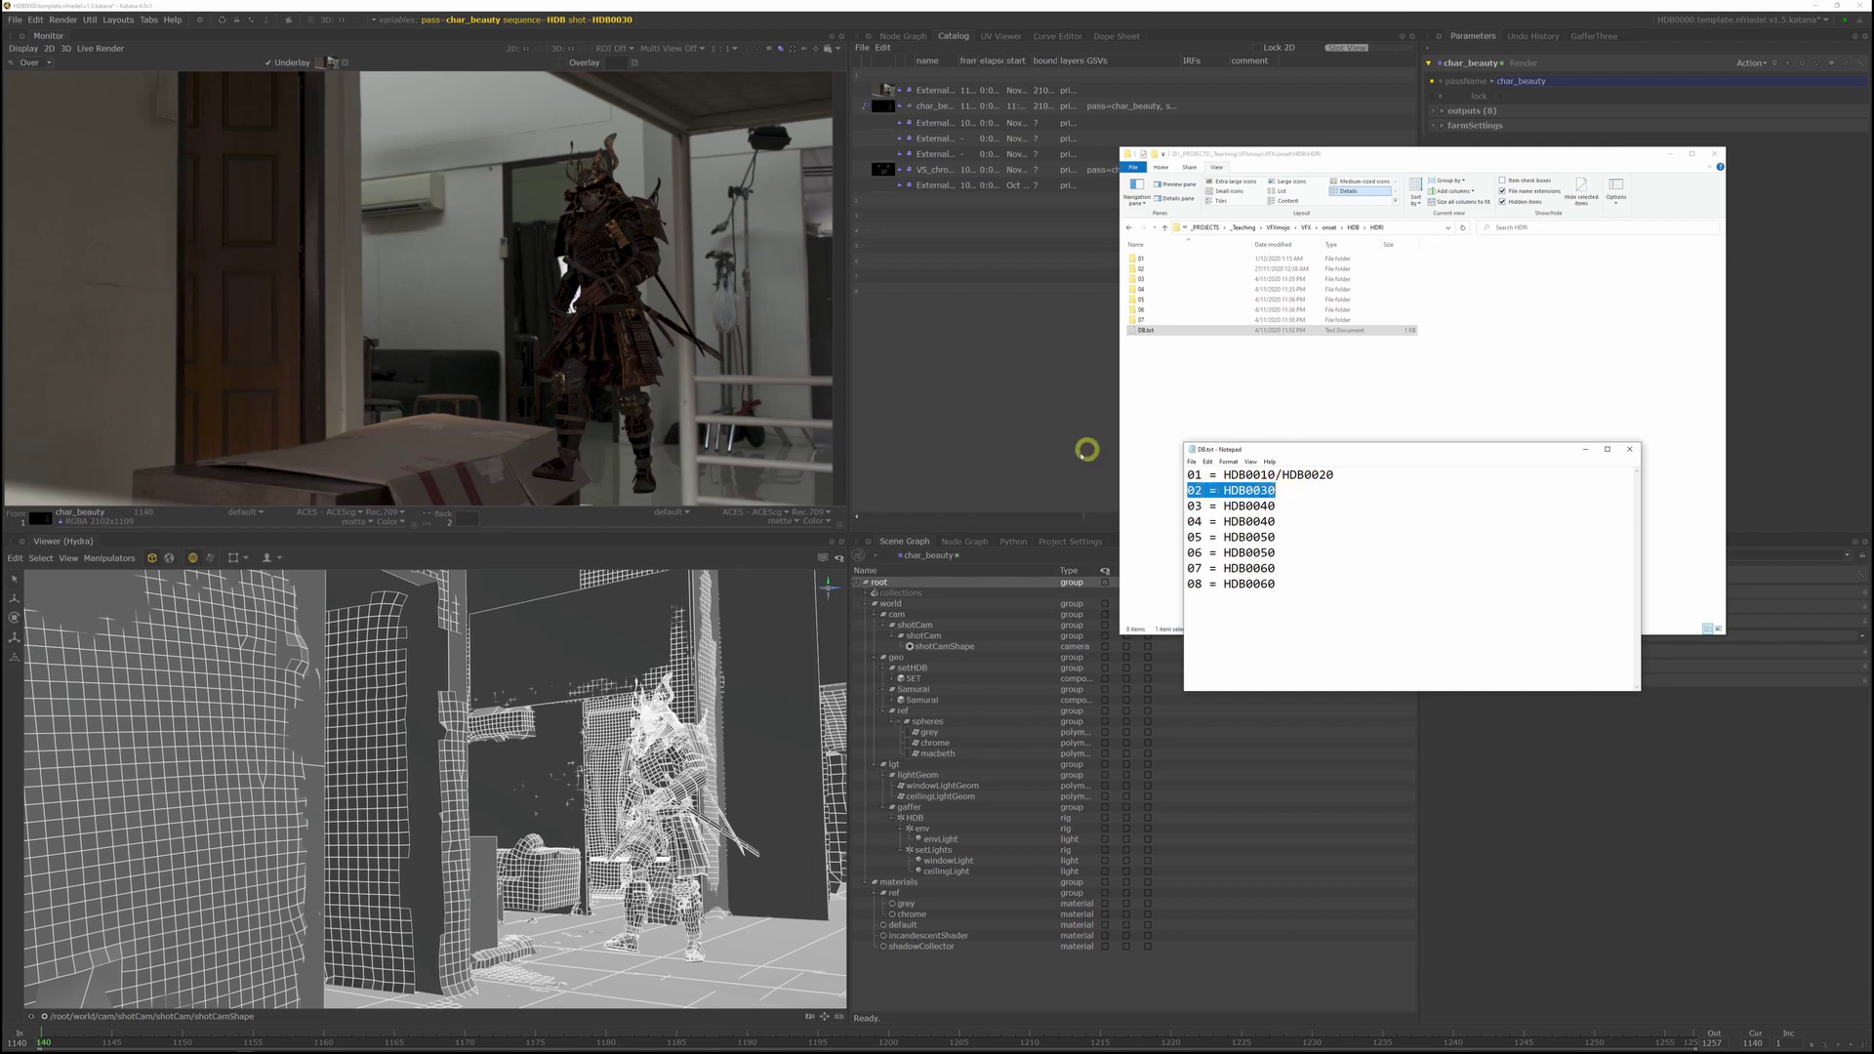
Step: Open HDRI folder 02 and locate its EXR environment image
left_click(1185, 372)
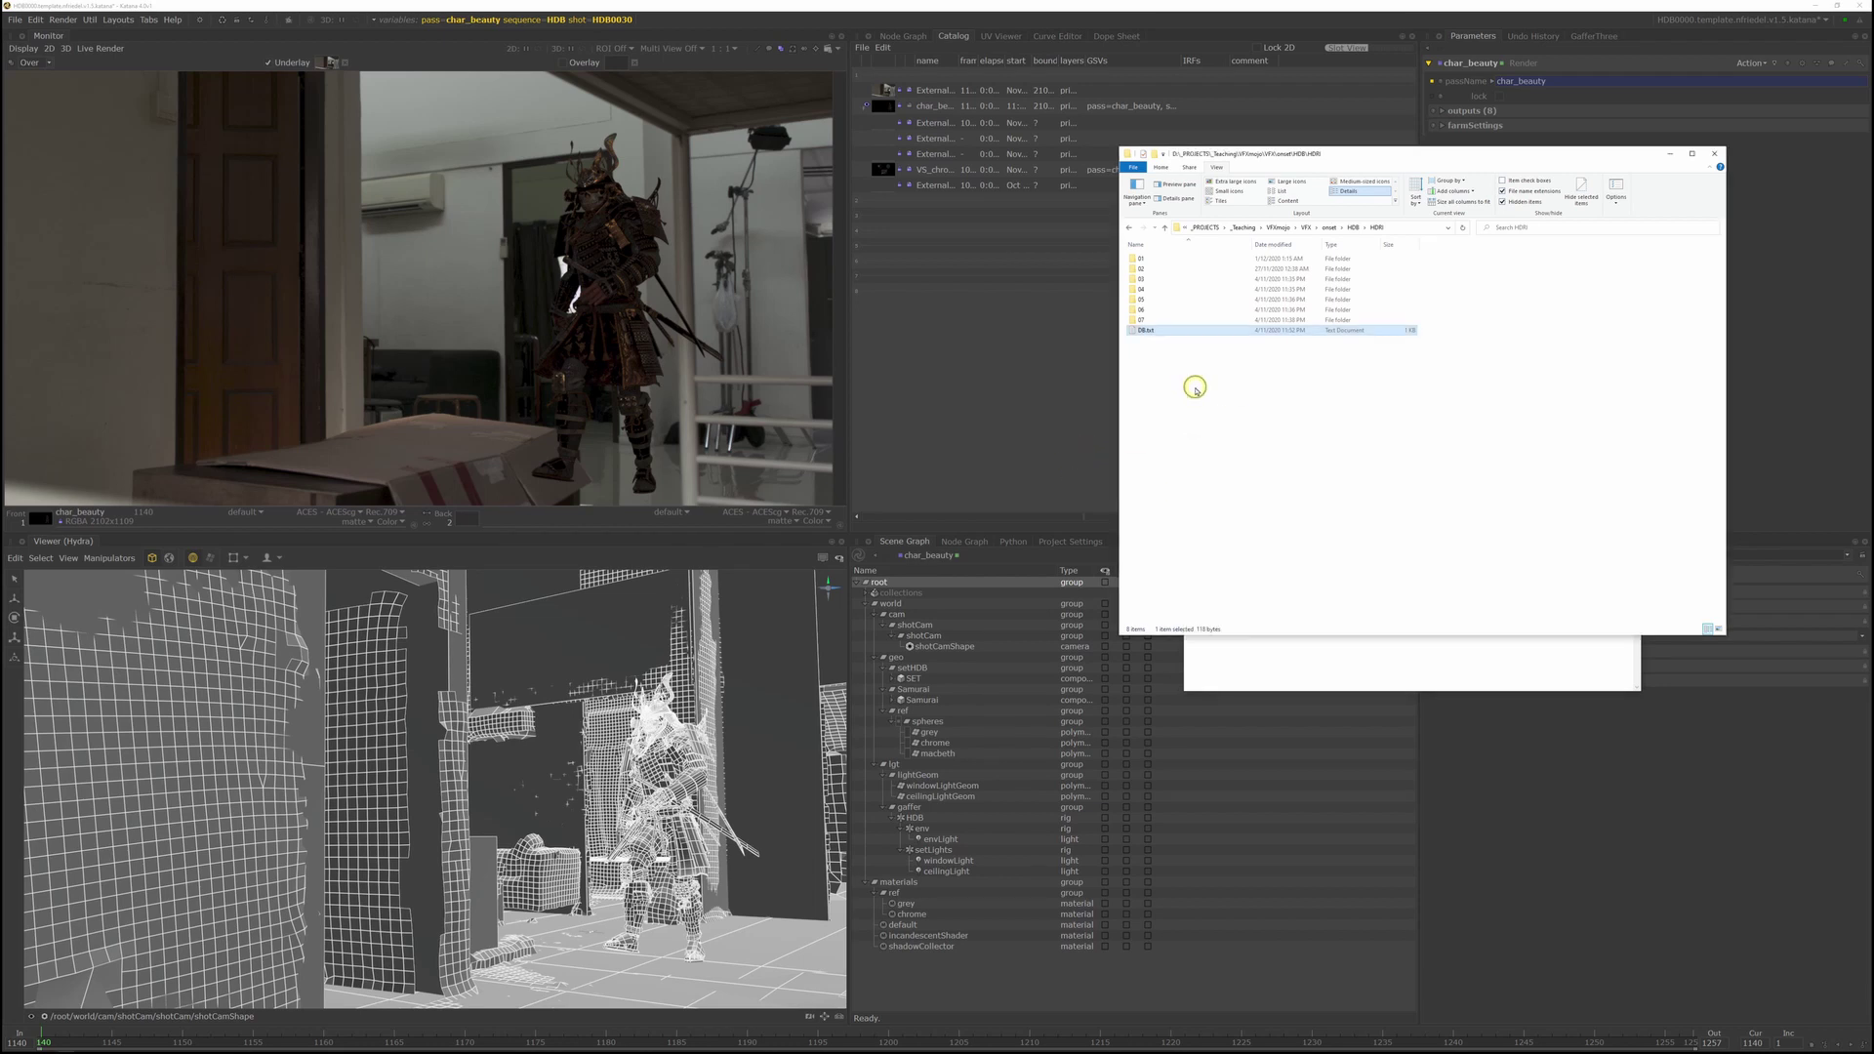
double_click(1141, 269)
left_click(1210, 279)
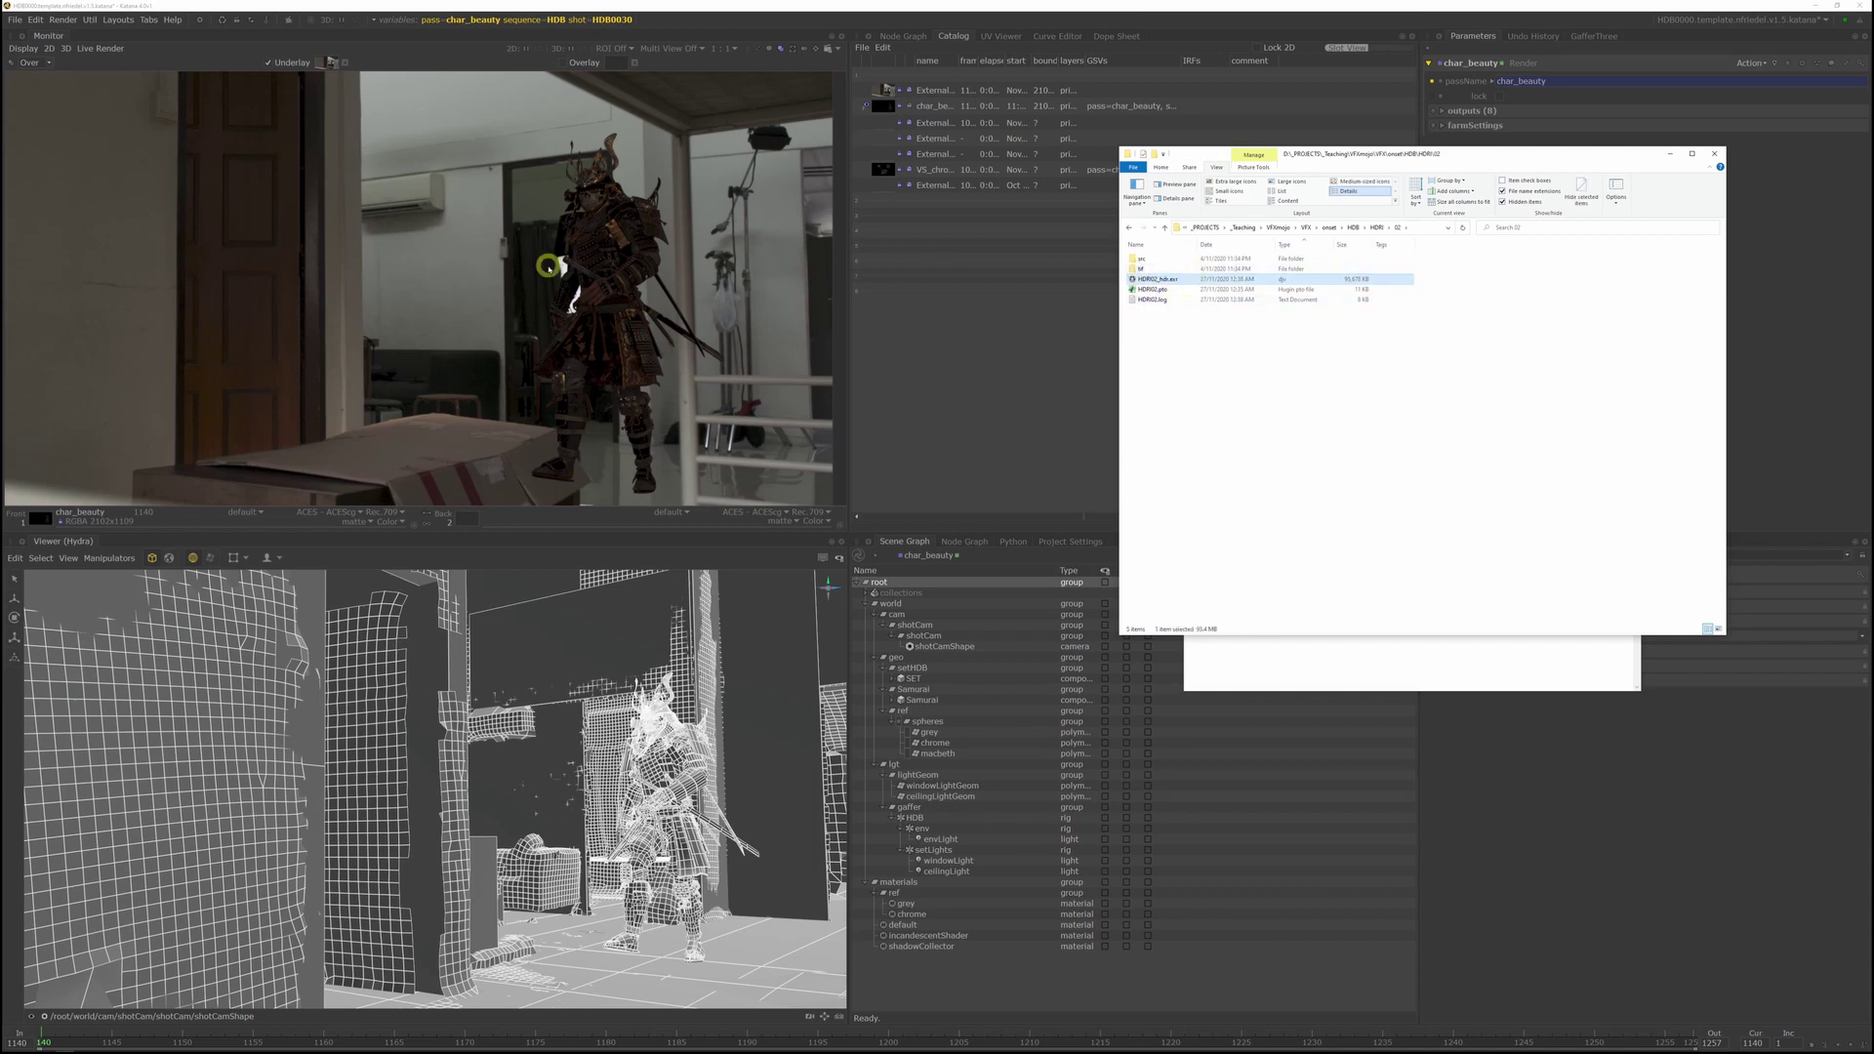
left_click(1345, 482)
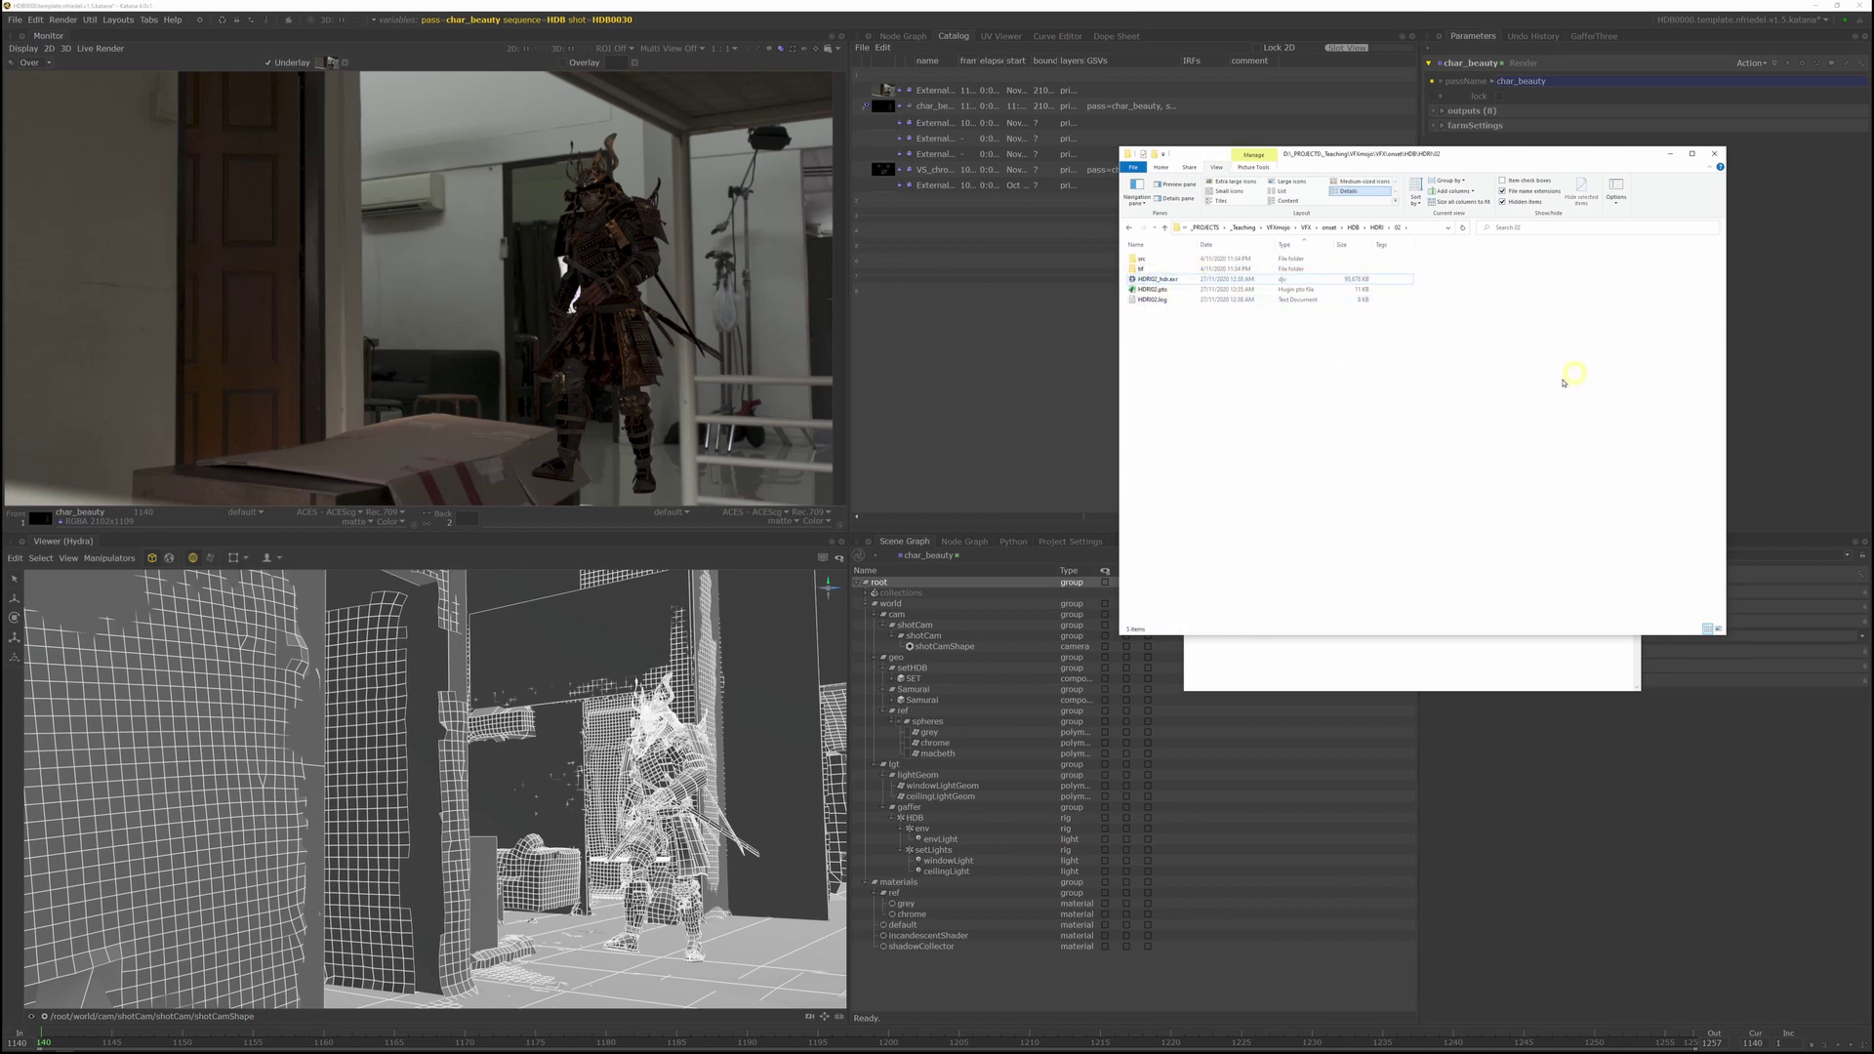
Step: Check the HDB0010/HDB0020 entry in the HDRI list and return to the HDRI folder
left_click(1363, 650)
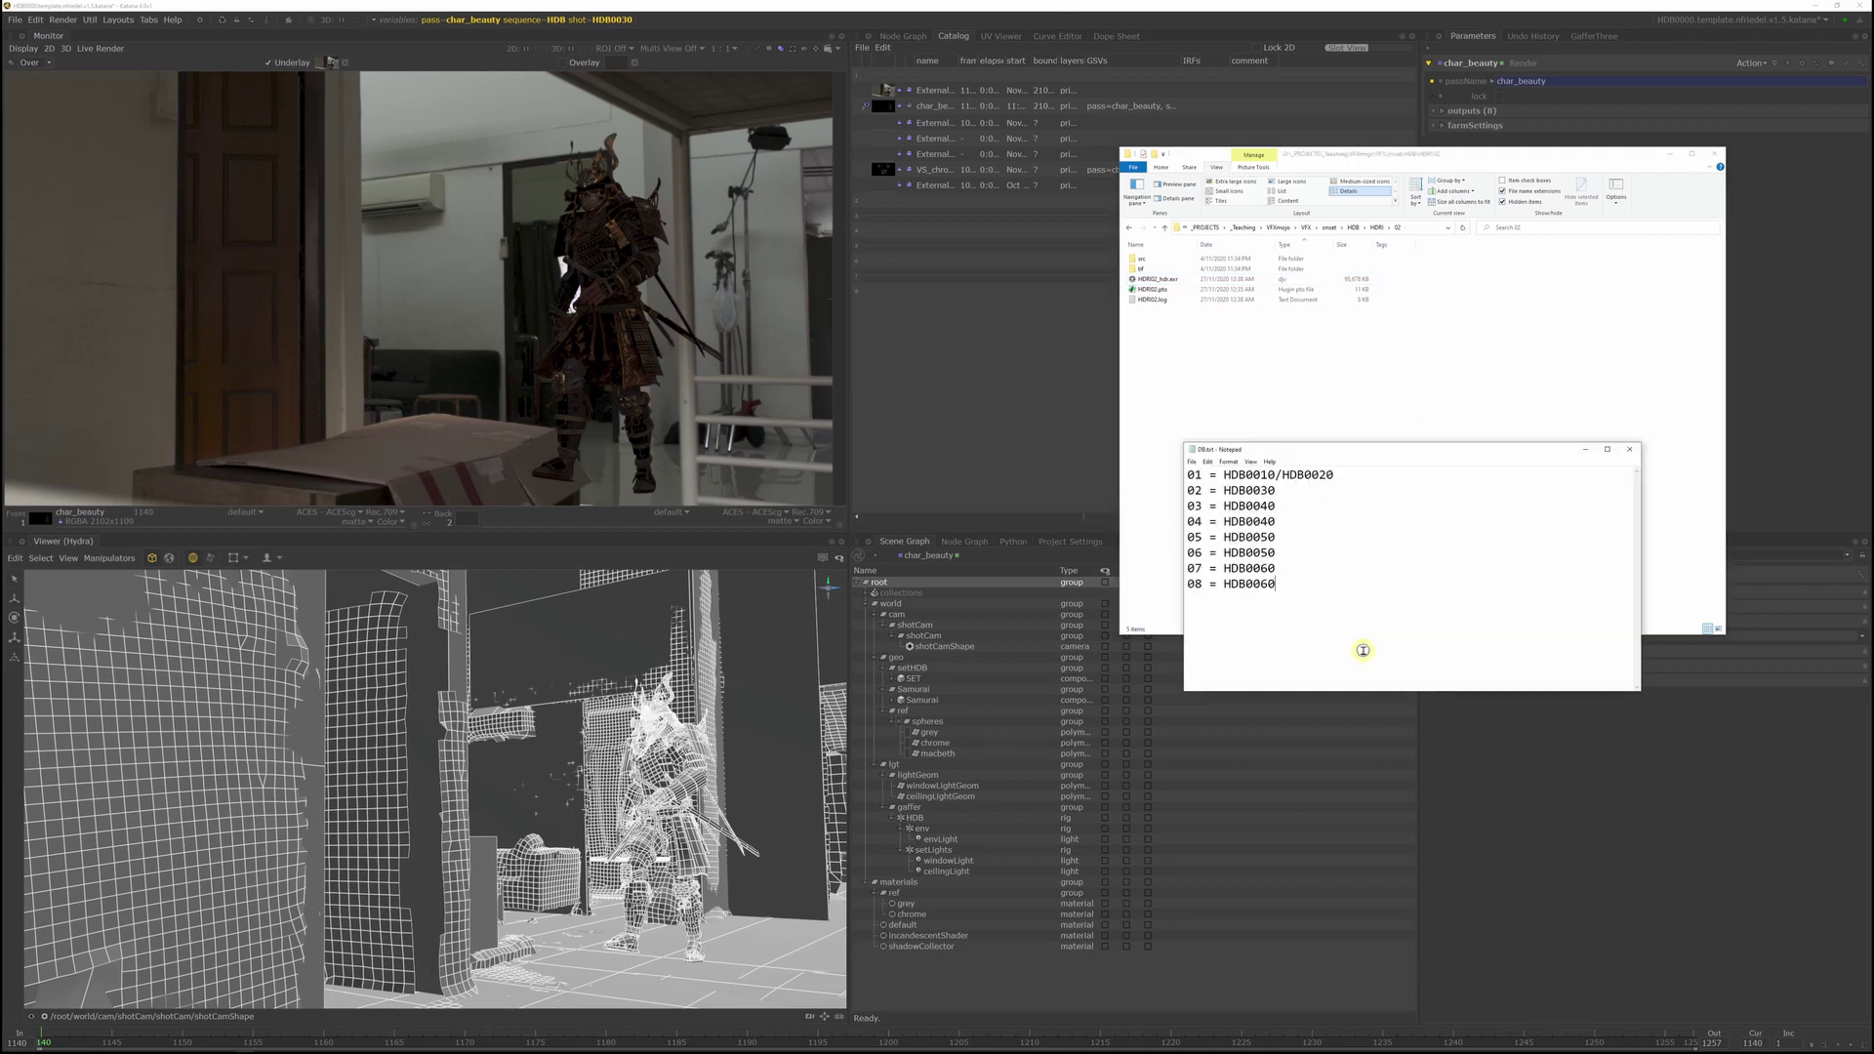
double_click(1272, 474)
left_click(1321, 371)
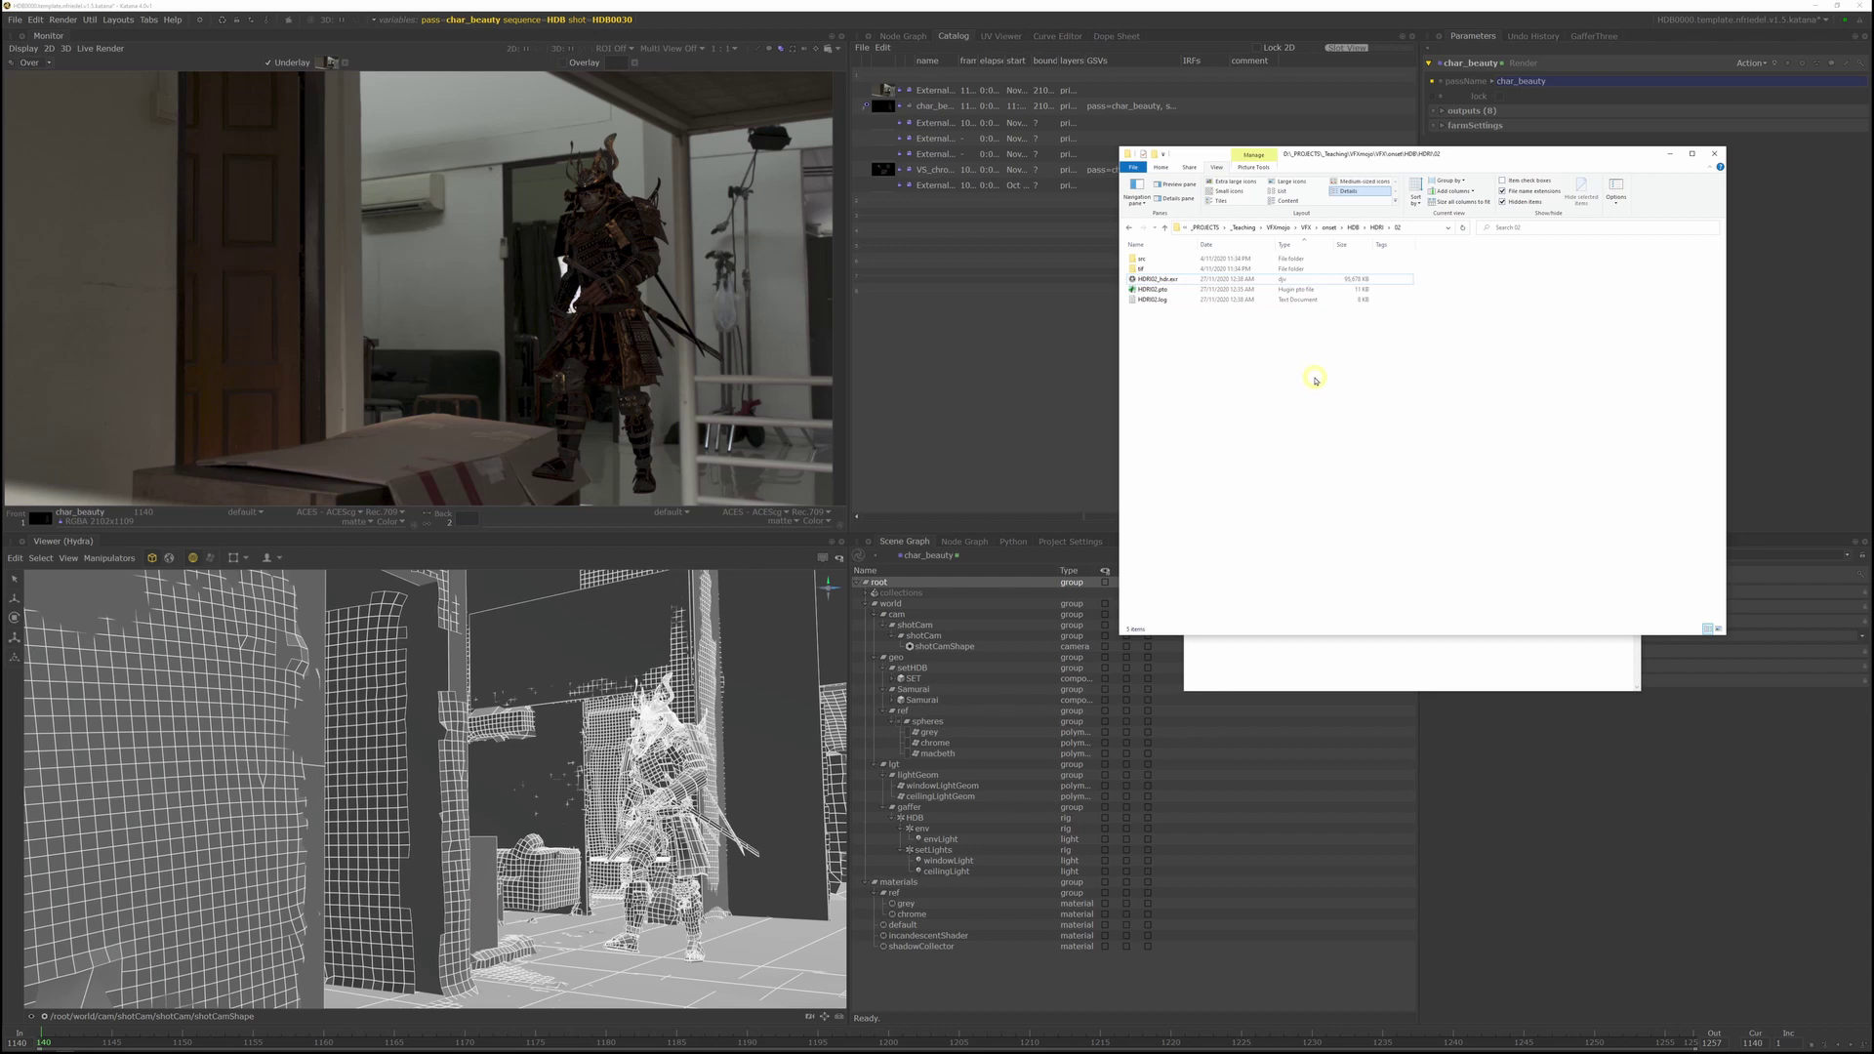
left_click_drag(1314, 153, 1514, 168)
left_click_drag(1272, 454, 1009, 455)
left_click(1608, 424)
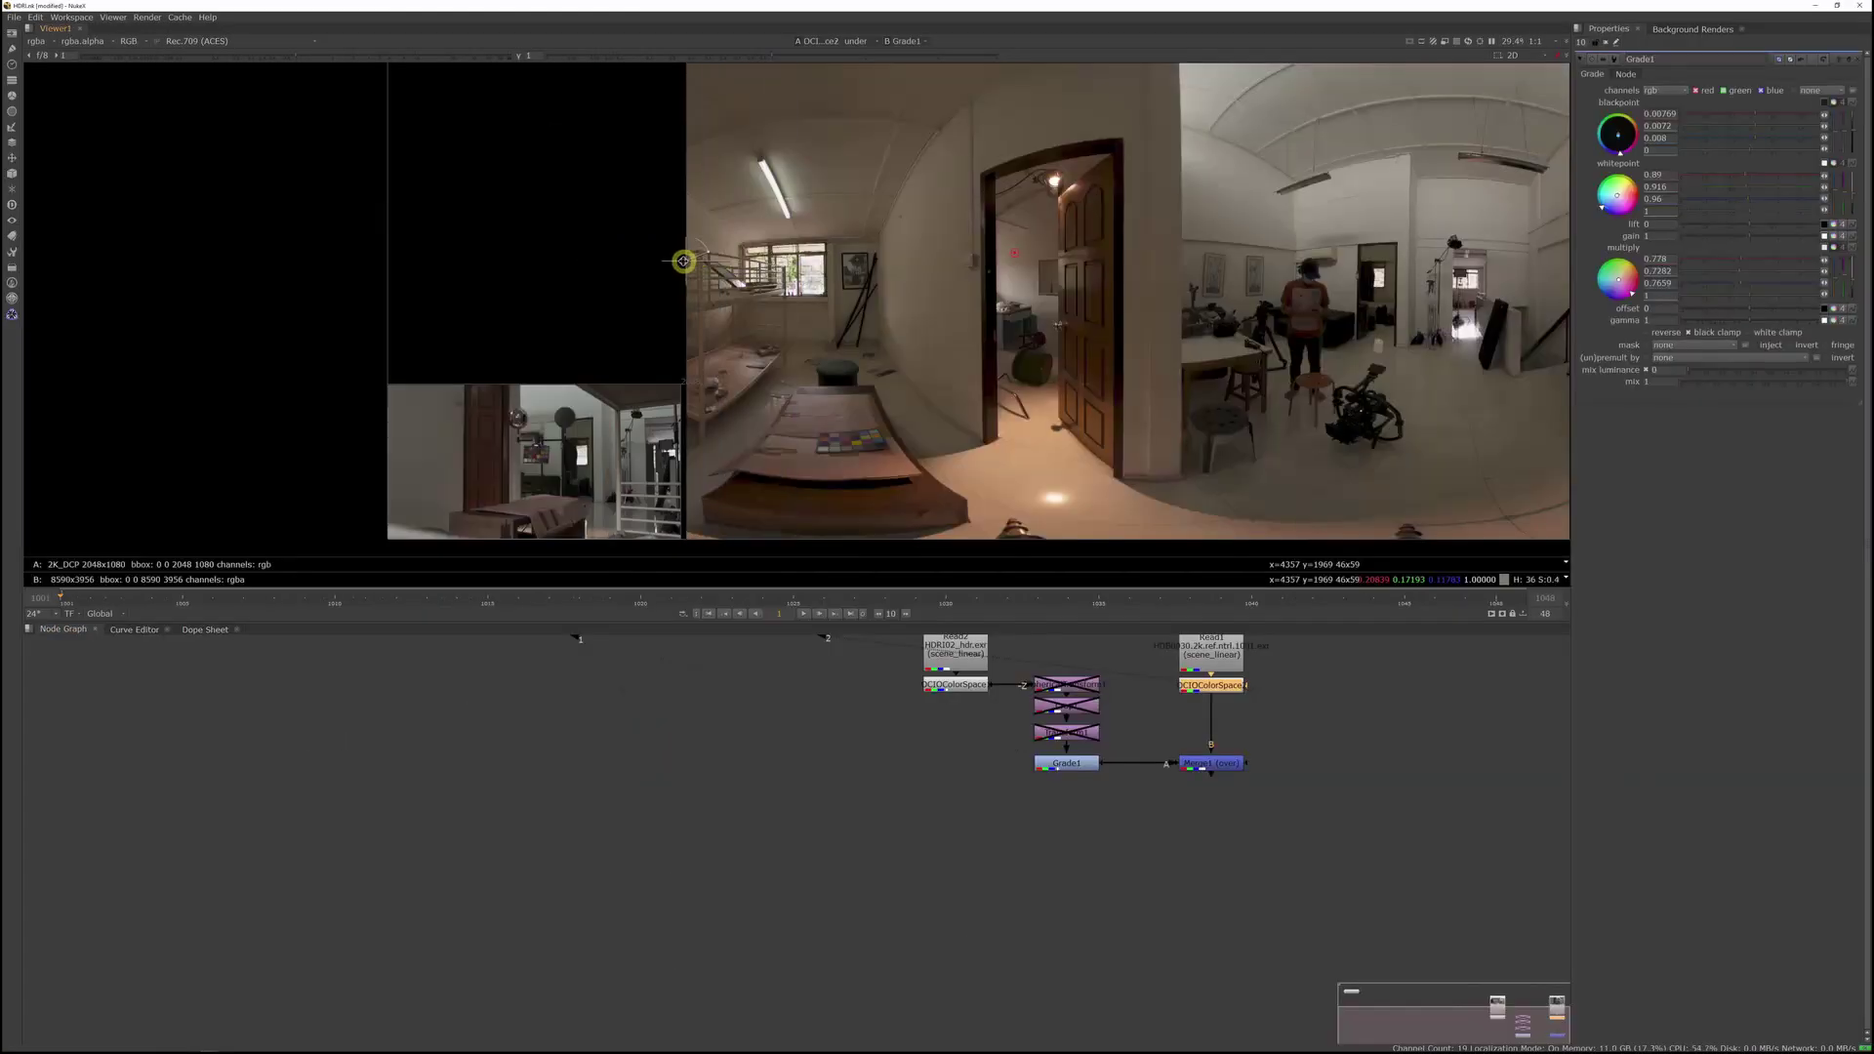
Step: Add a second Grade node after Grade1 in the HDRI branch and compare the HDRI's table area with the plate
key("g")
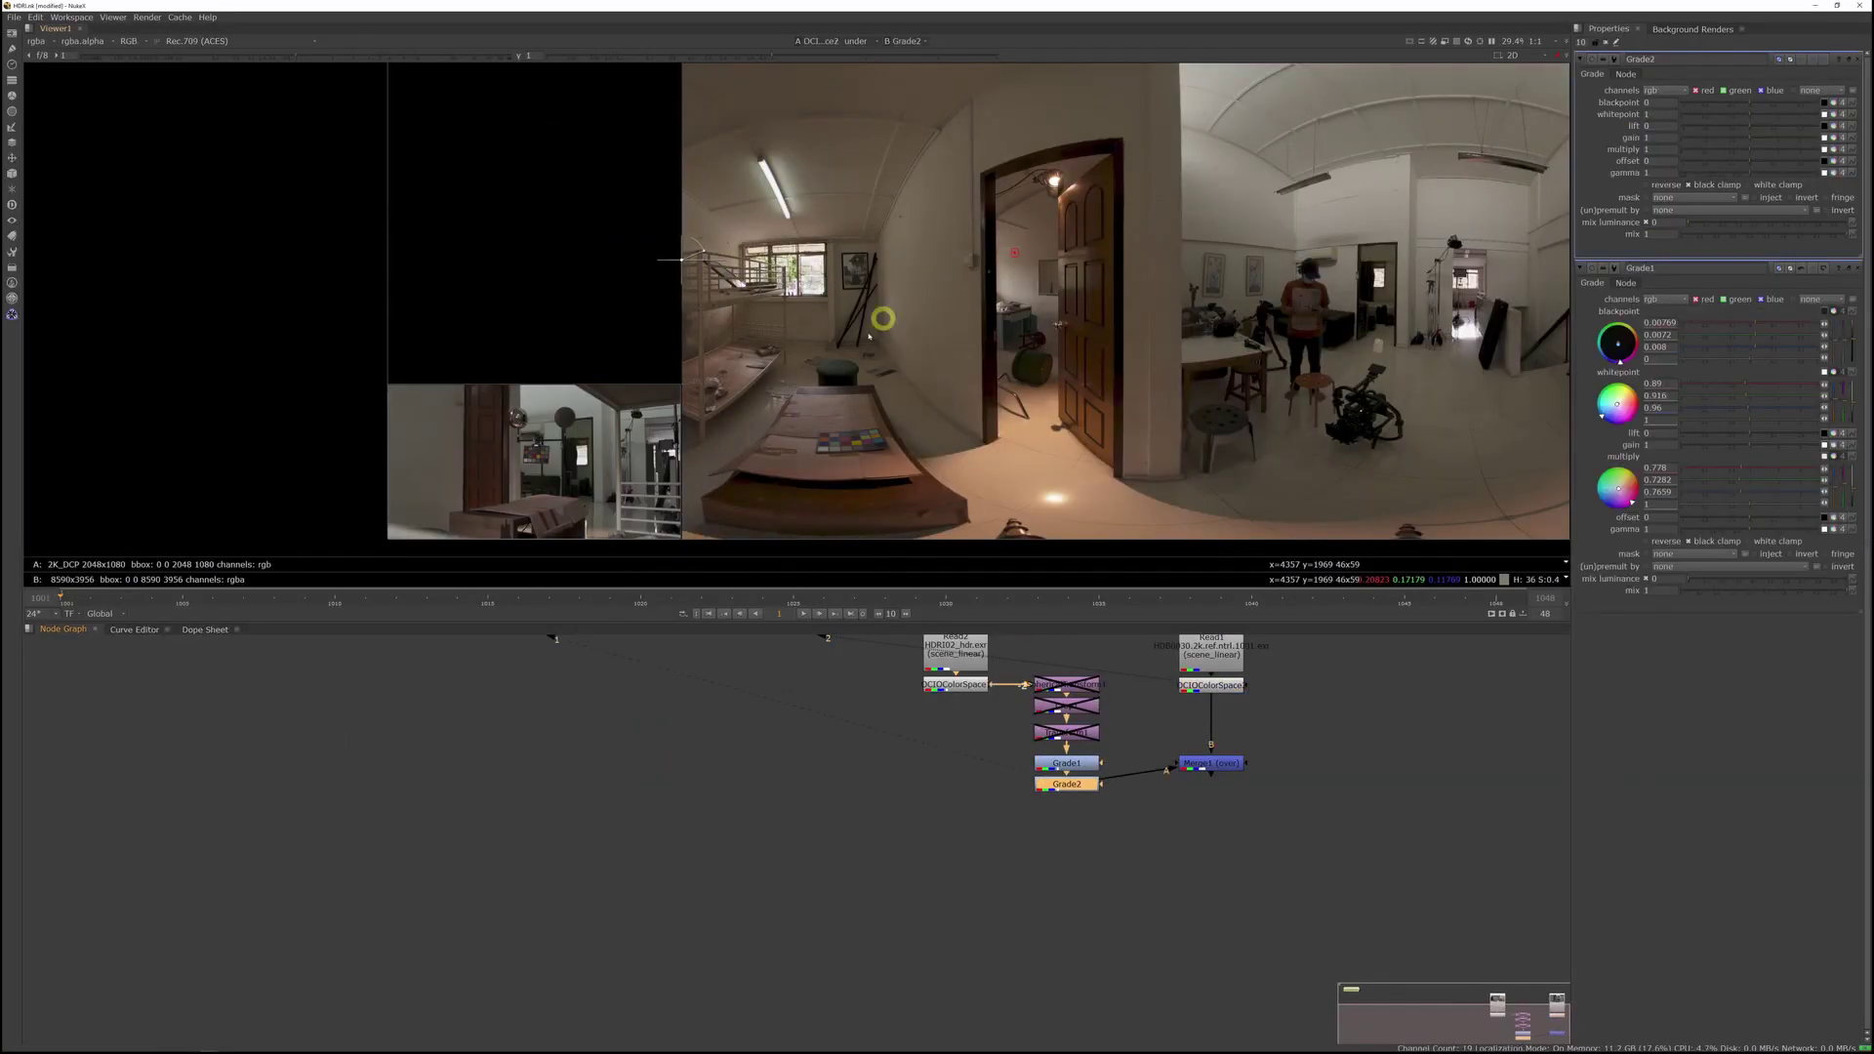
scroll(685, 458, "down", 1)
middle_click_drag(882, 423, 834, 386)
scroll(499, 477, "up", 4)
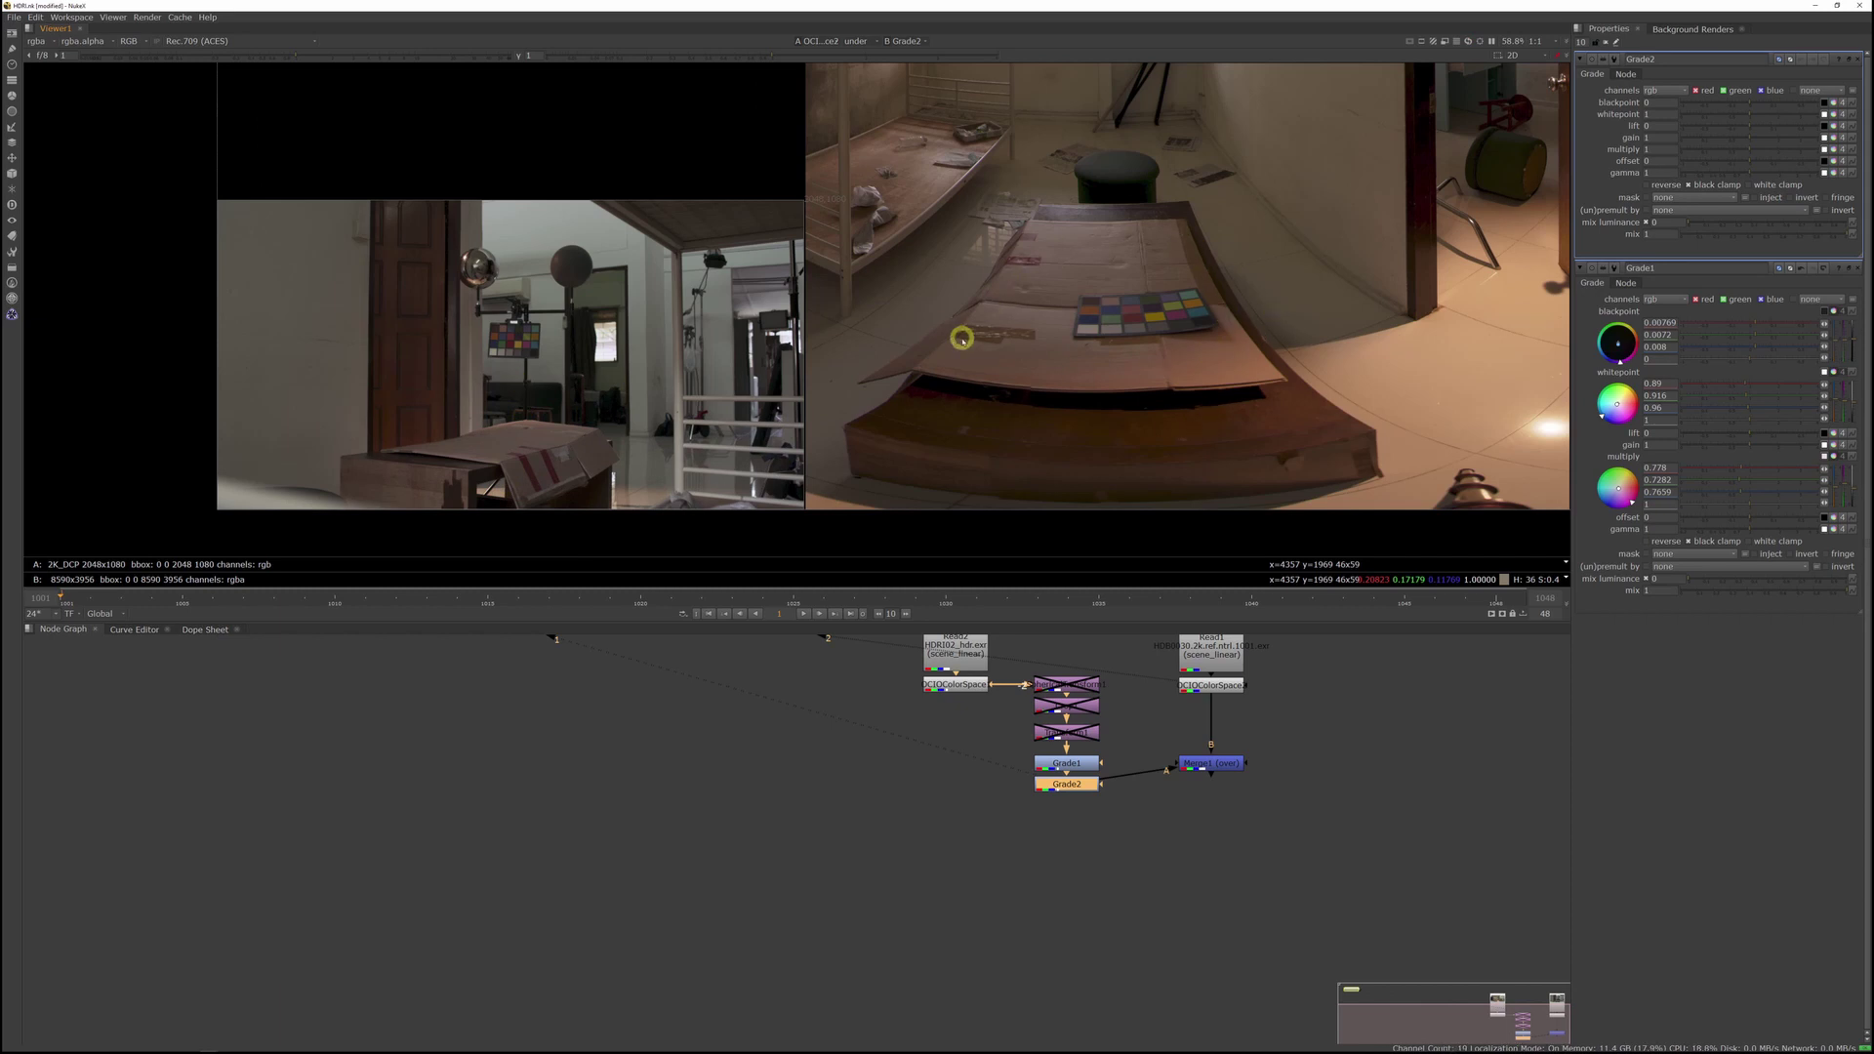
scroll(412, 303, "up", 4)
scroll(657, 406, "up", 6)
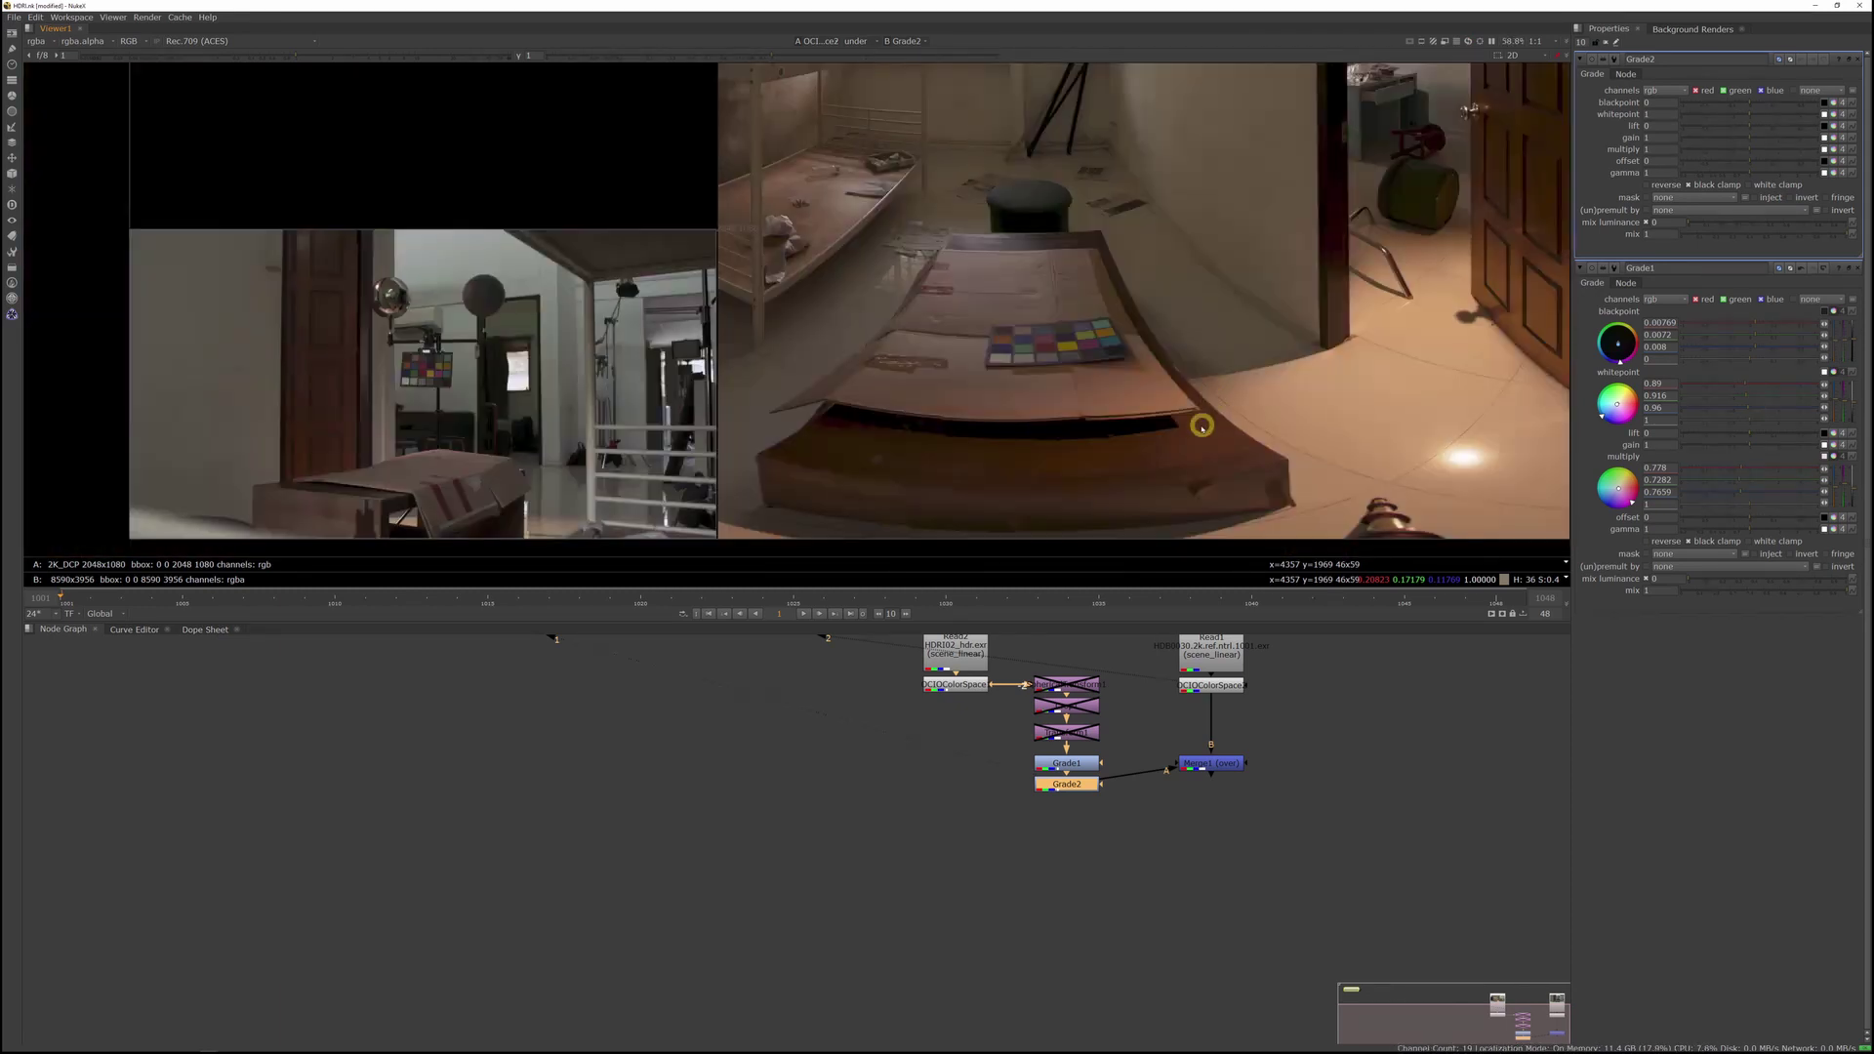
scroll(1074, 347, "up", 8)
scroll(896, 390, "down", 8)
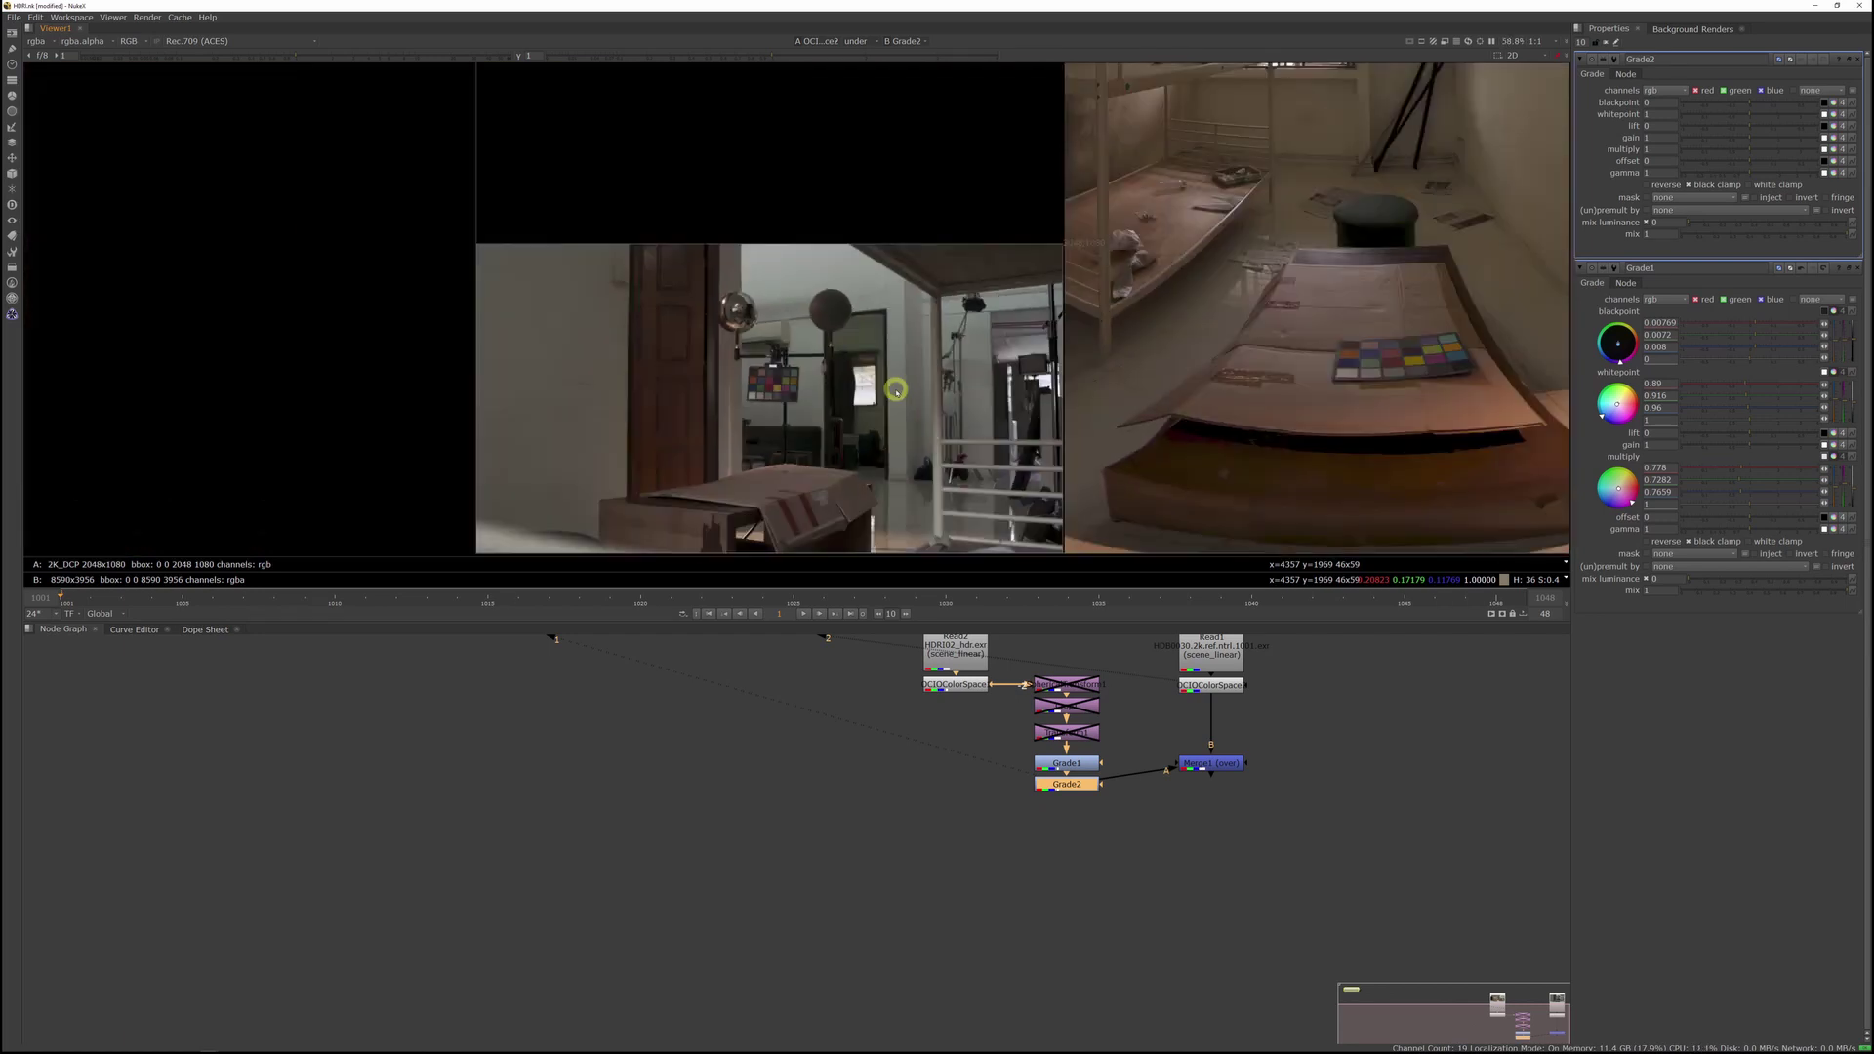
scroll(896, 393, "down", 4)
middle_click_drag(1143, 305, 869, 460)
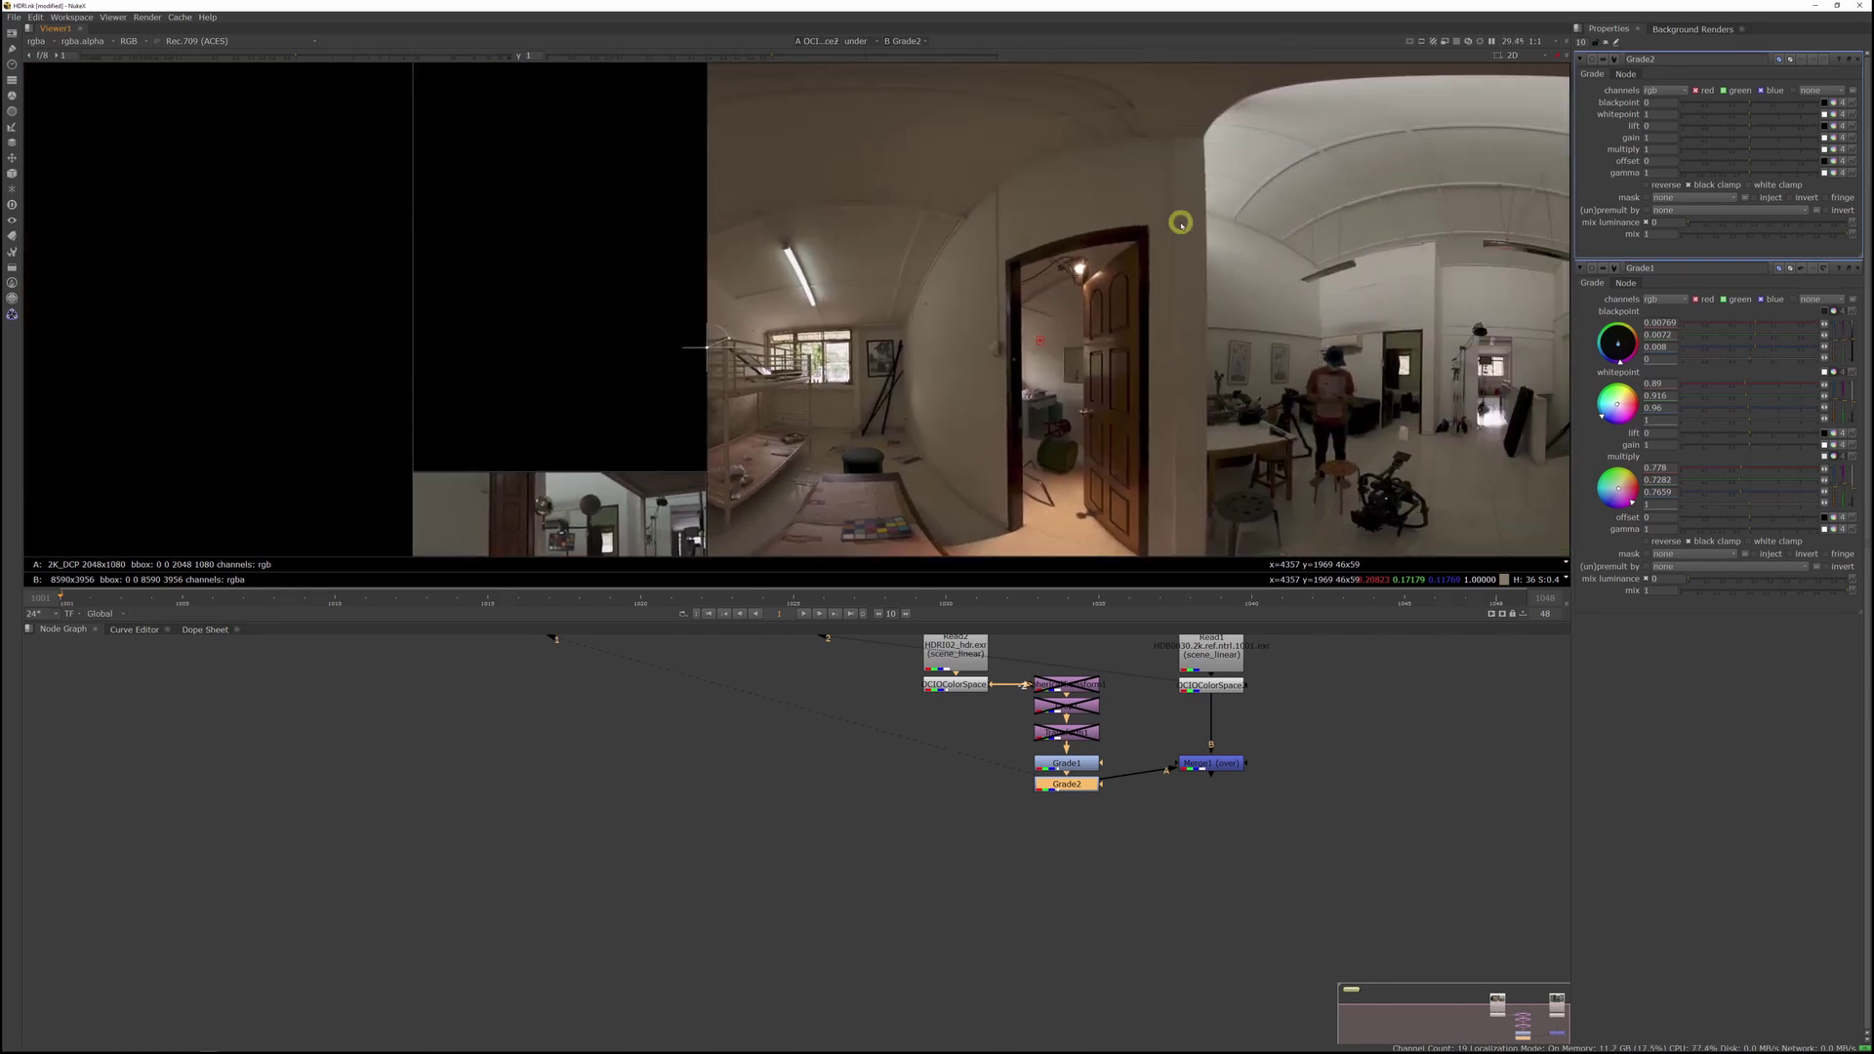
Step: Examine the HDRI's doorway, ceiling lights and back room against the same areas of the plate
scroll(884, 402, "up", 3)
scroll(806, 312, "up", 2)
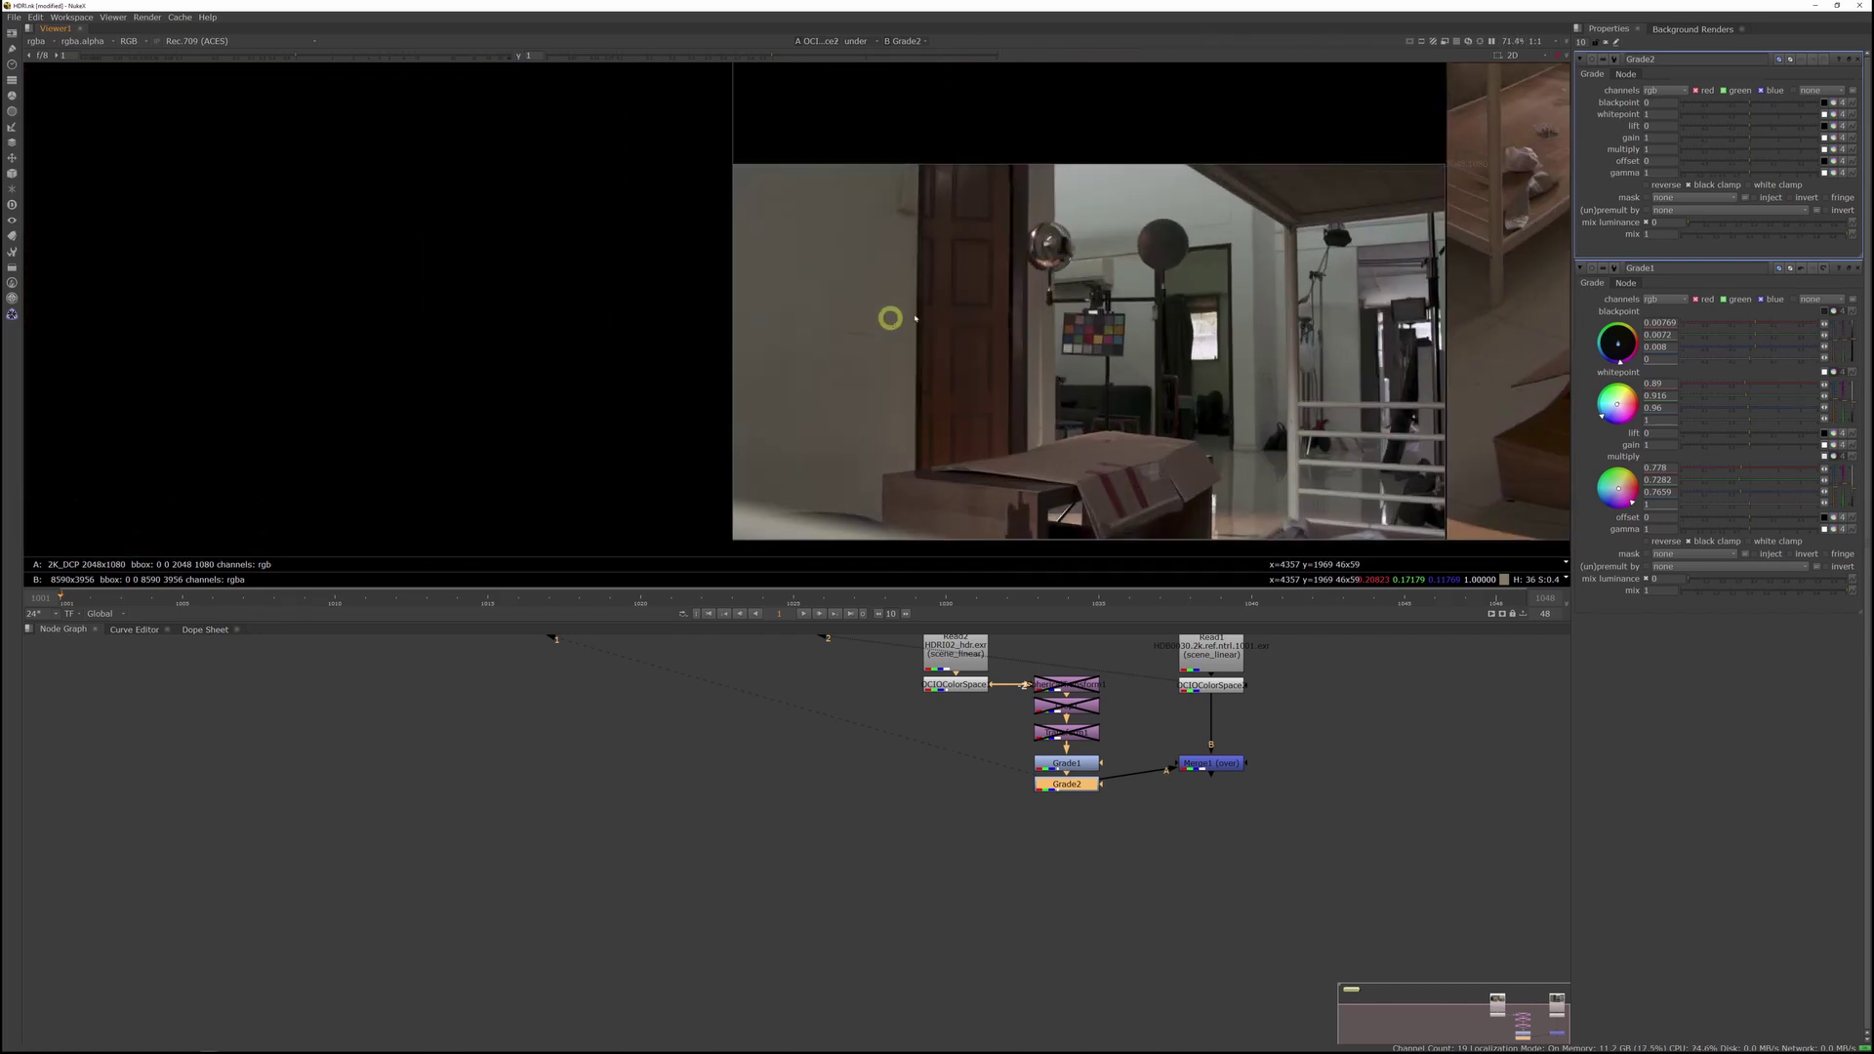
middle_click_drag(1255, 302, 820, 259)
scroll(898, 312, "down", 2)
middle_click_drag(1297, 305, 1213, 302)
scroll(1100, 388, "up", 2)
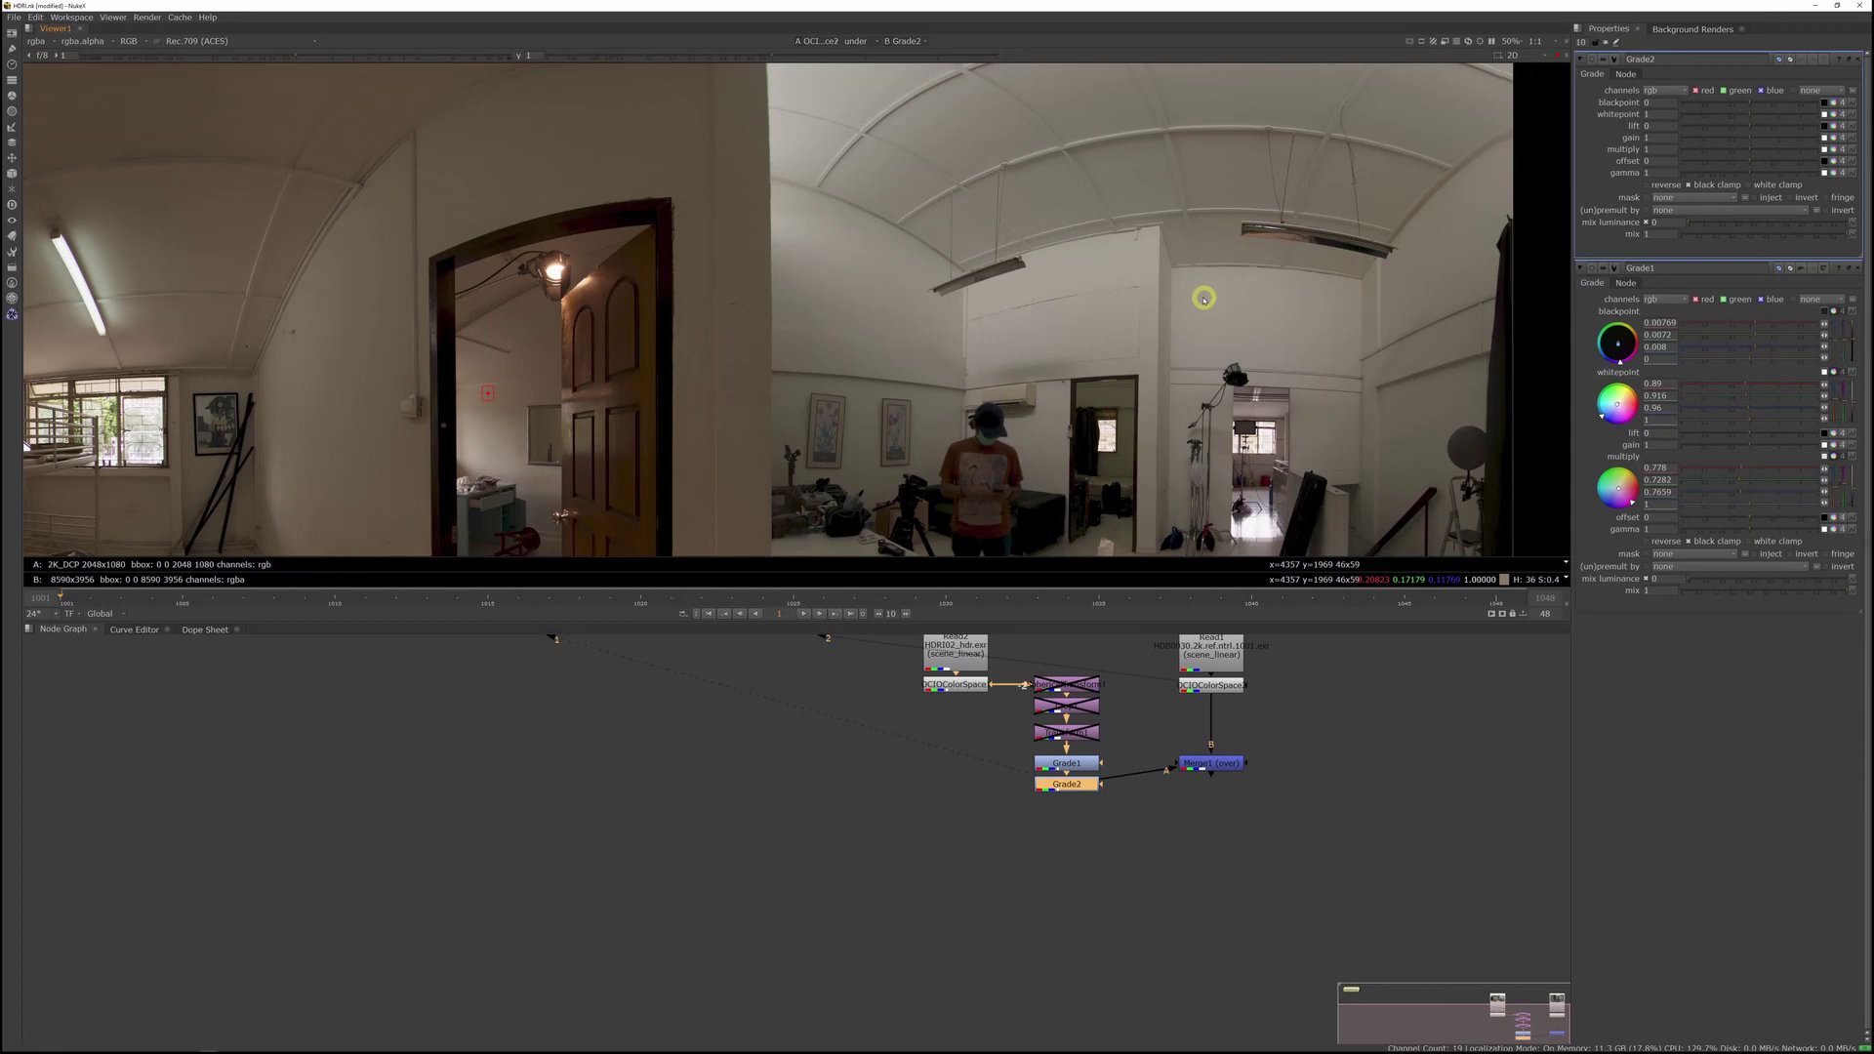
scroll(1202, 296, "down", 2)
middle_click_drag(979, 403, 1250, 205)
scroll(864, 323, "up", 3)
scroll(589, 263, "up", 1)
Step: Examine the colour chart and the chrome sphere's light reflections in the reference plate
middle_click_drag(589, 263, 1243, 443)
scroll(884, 205, "up", 2)
scroll(884, 205, "up", 1)
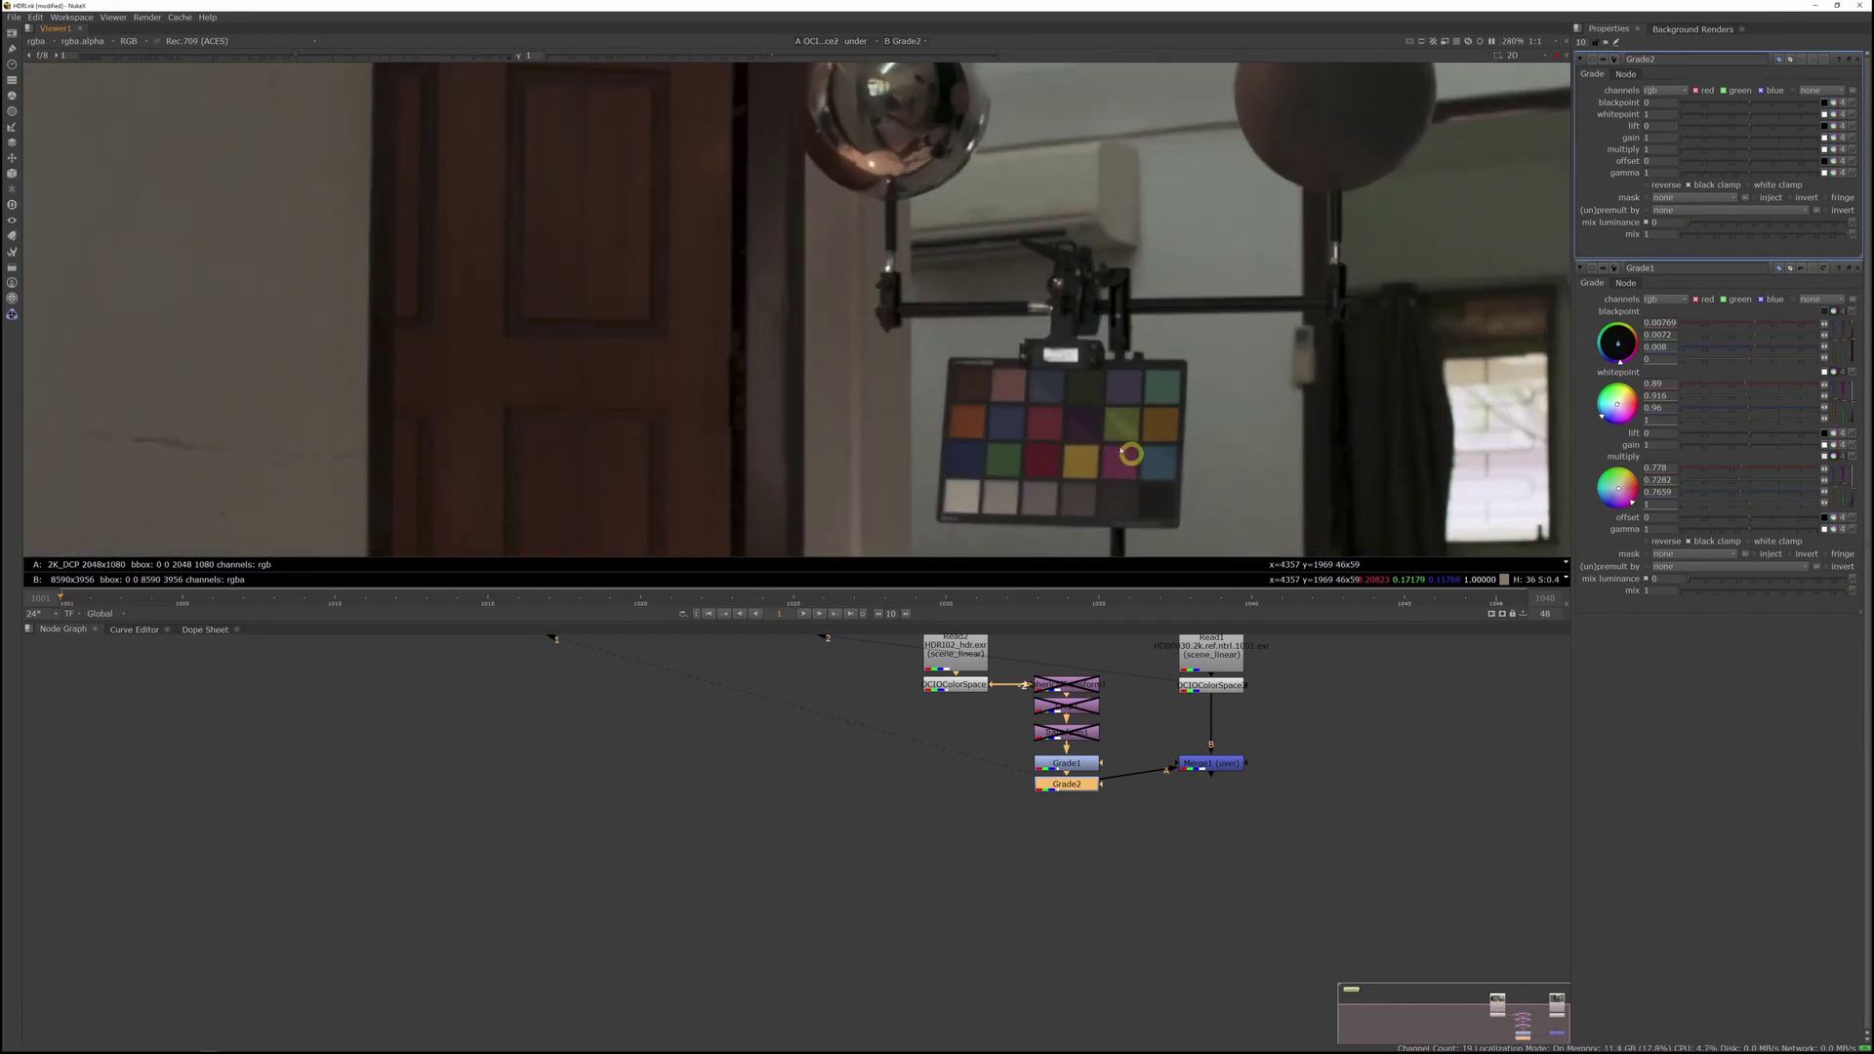
middle_click_drag(1002, 242, 1060, 156)
scroll(1147, 434, "up", 2)
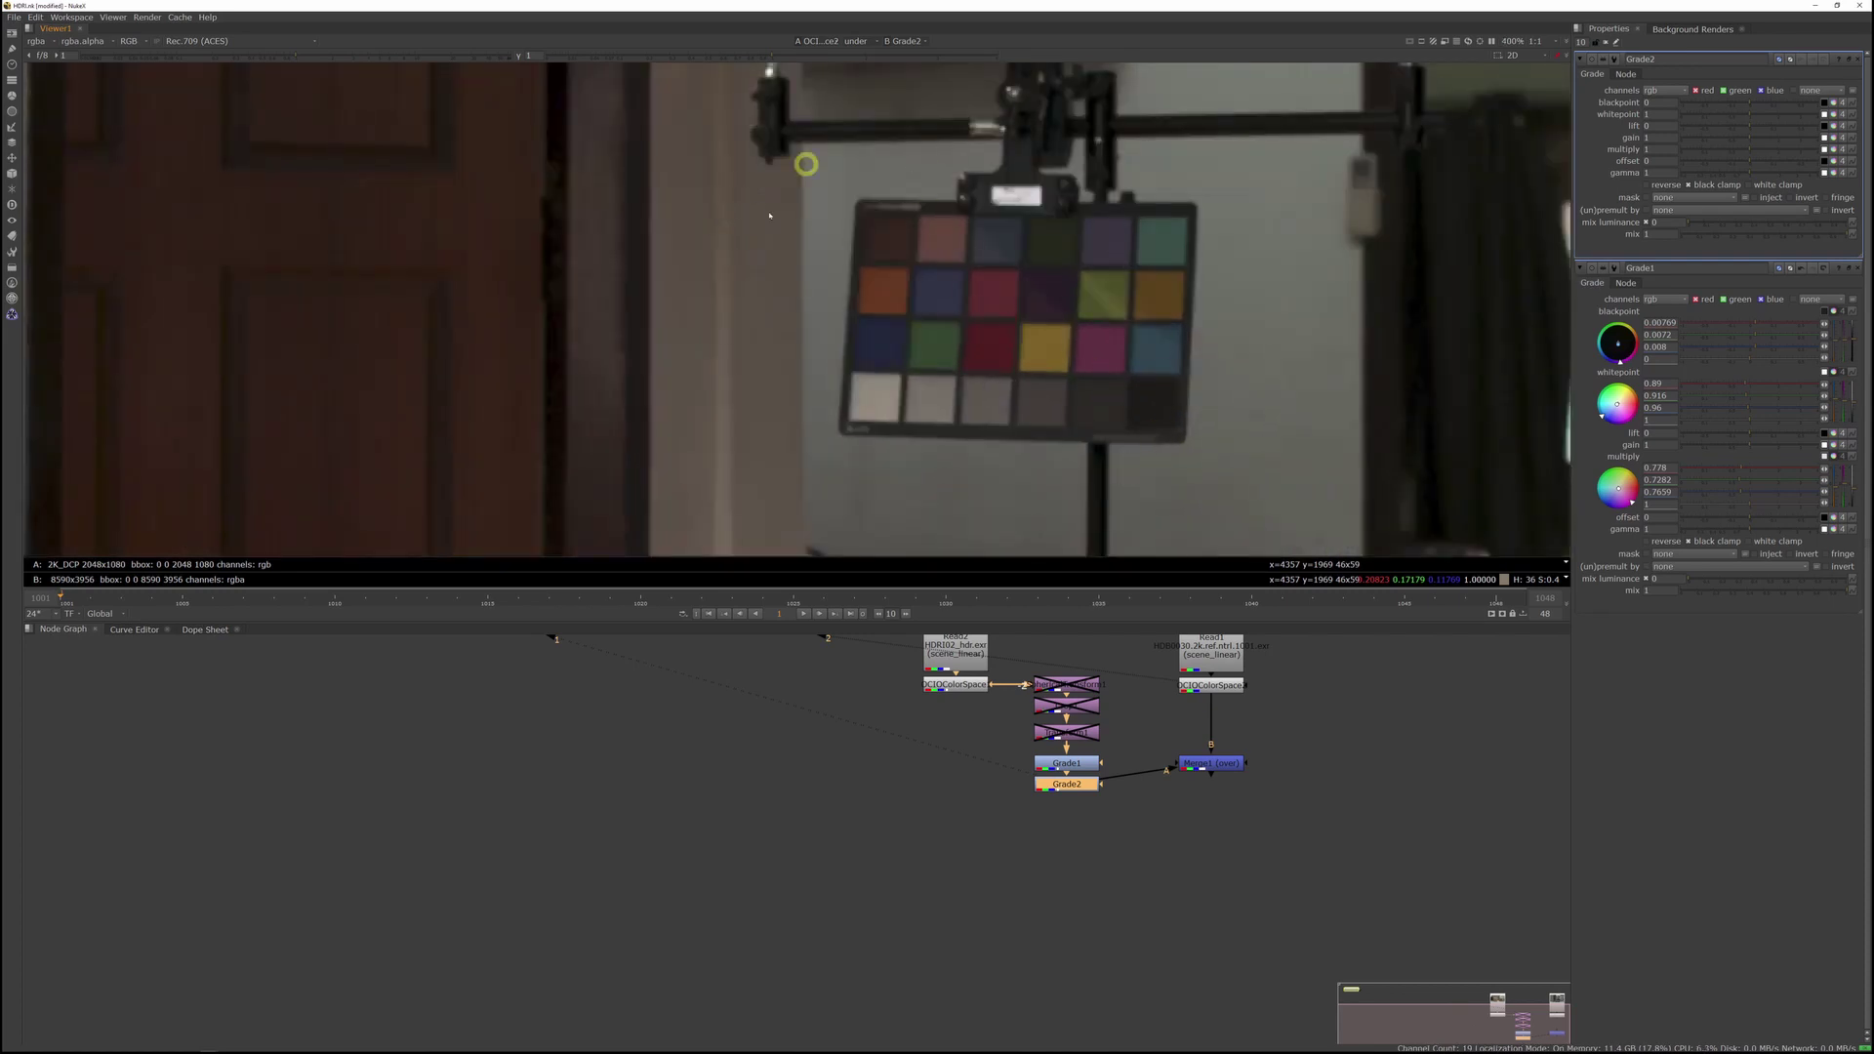
scroll(1045, 408, "up", 2)
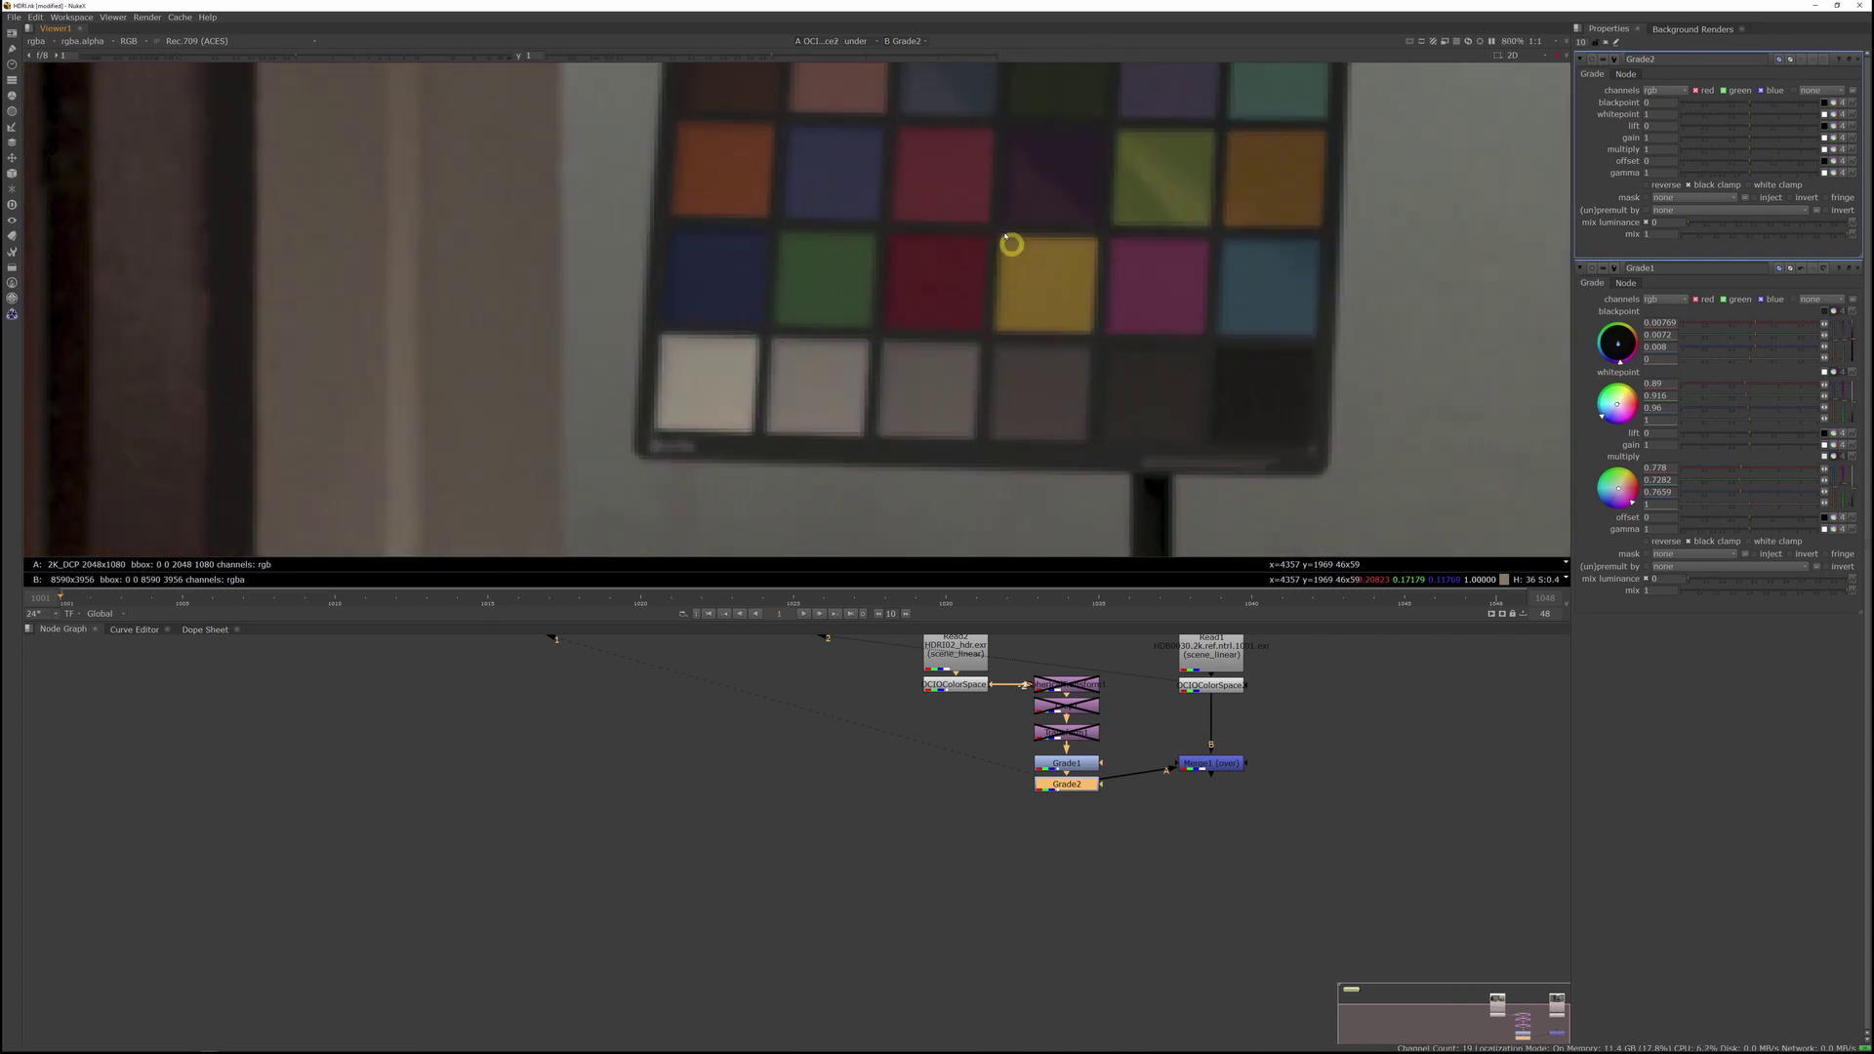
scroll(1000, 225, "down", 5)
middle_click_drag(937, 201, 1028, 308)
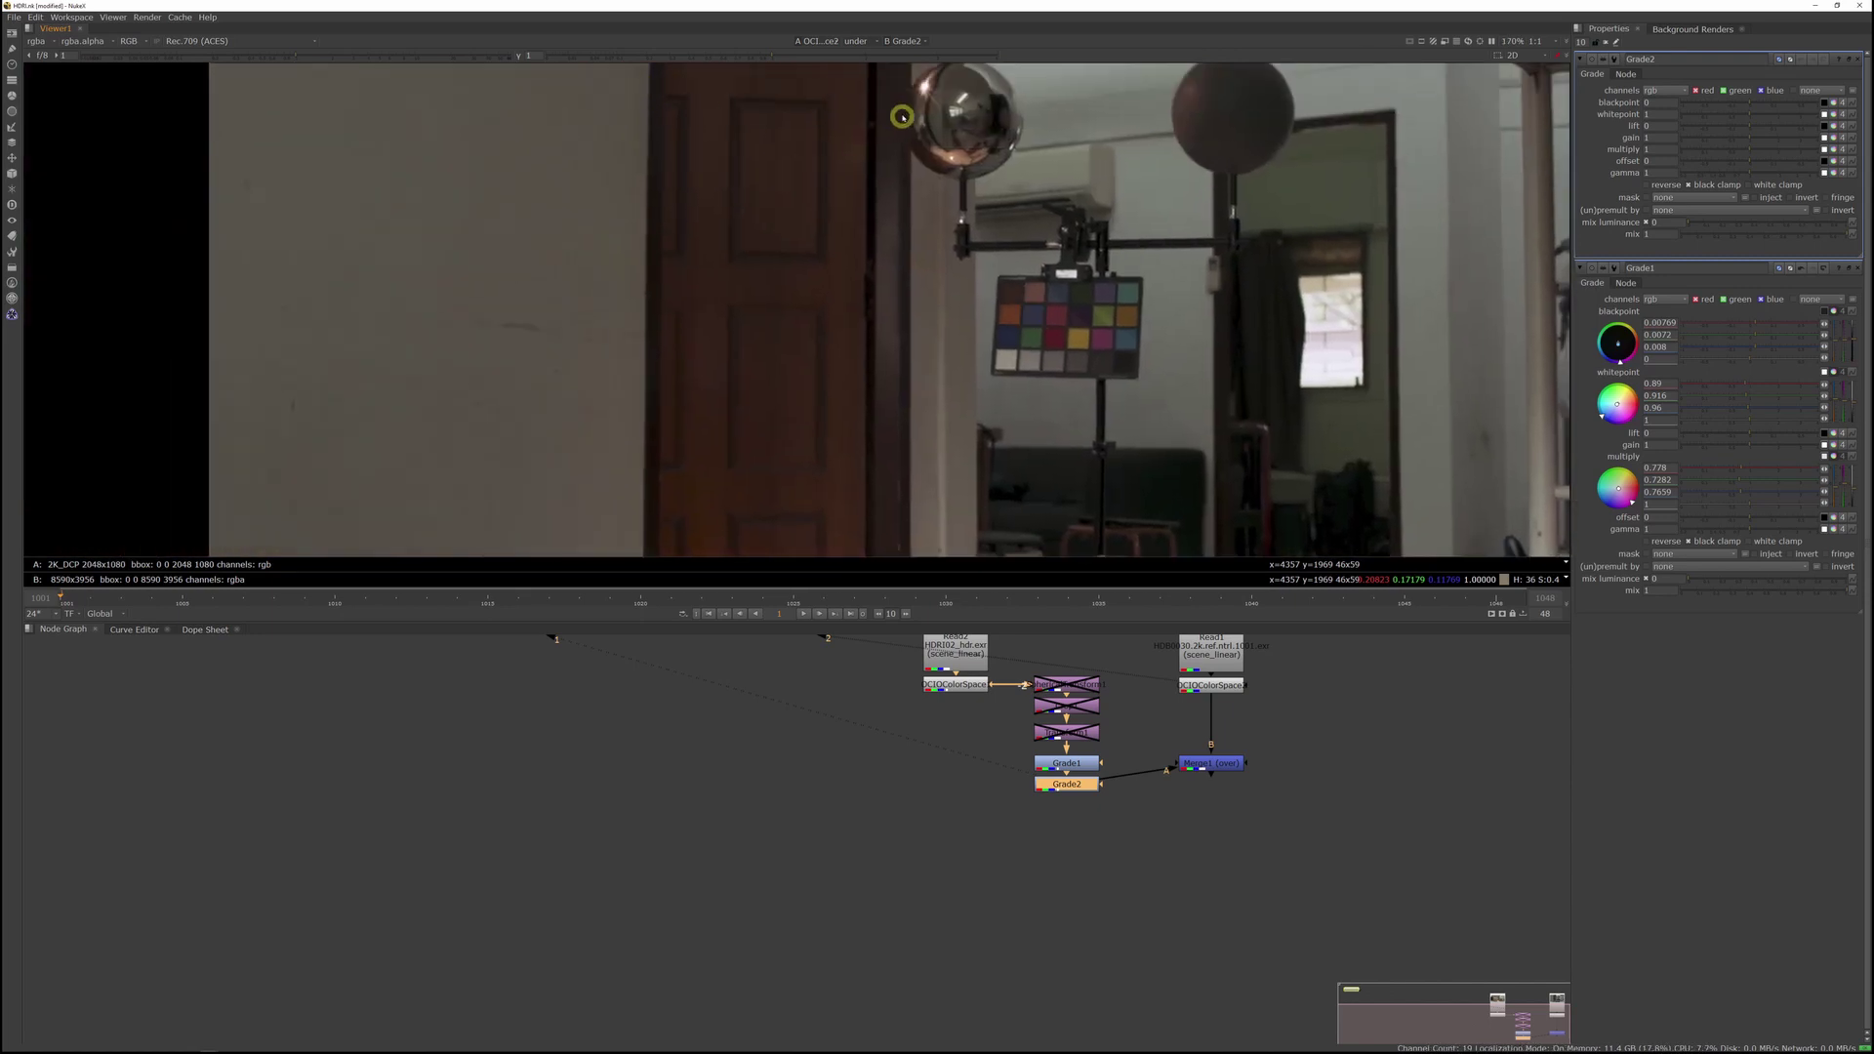
scroll(929, 87, "up", 4)
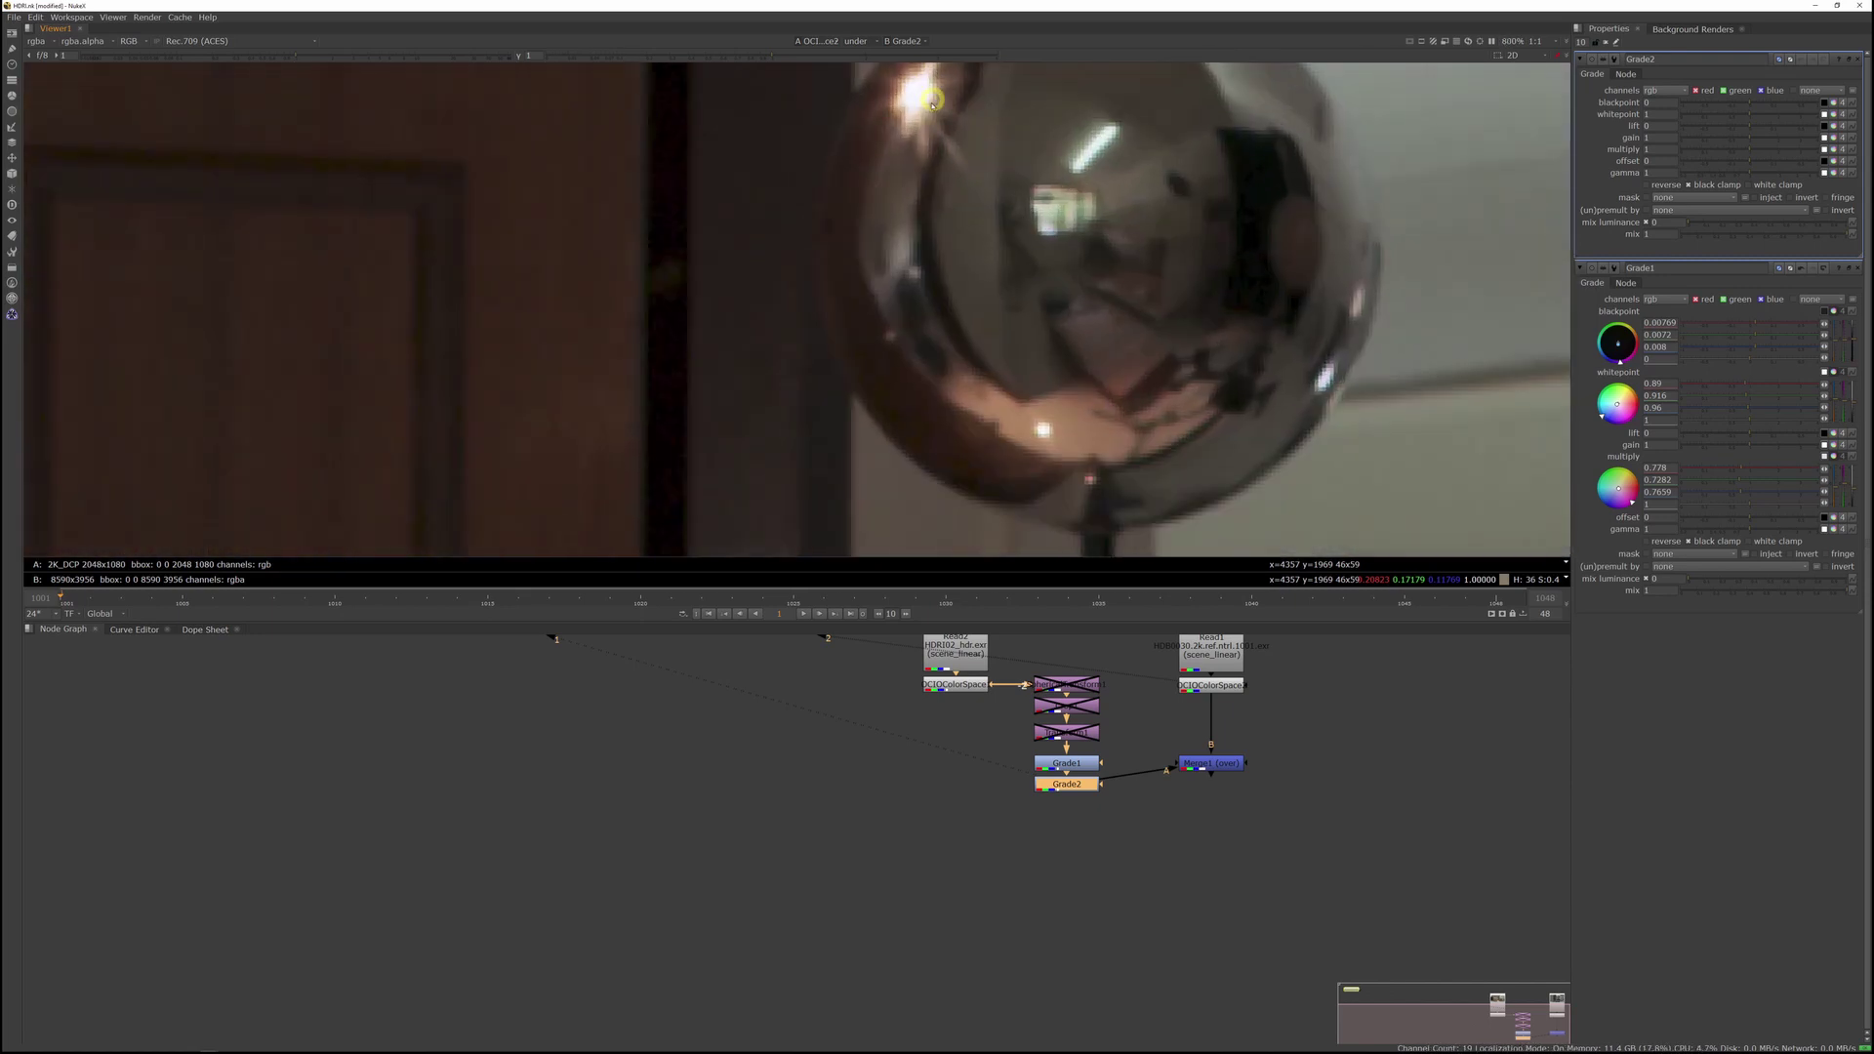
scroll(303, 240, "down", 3)
middle_click_drag(318, 260, 720, 145)
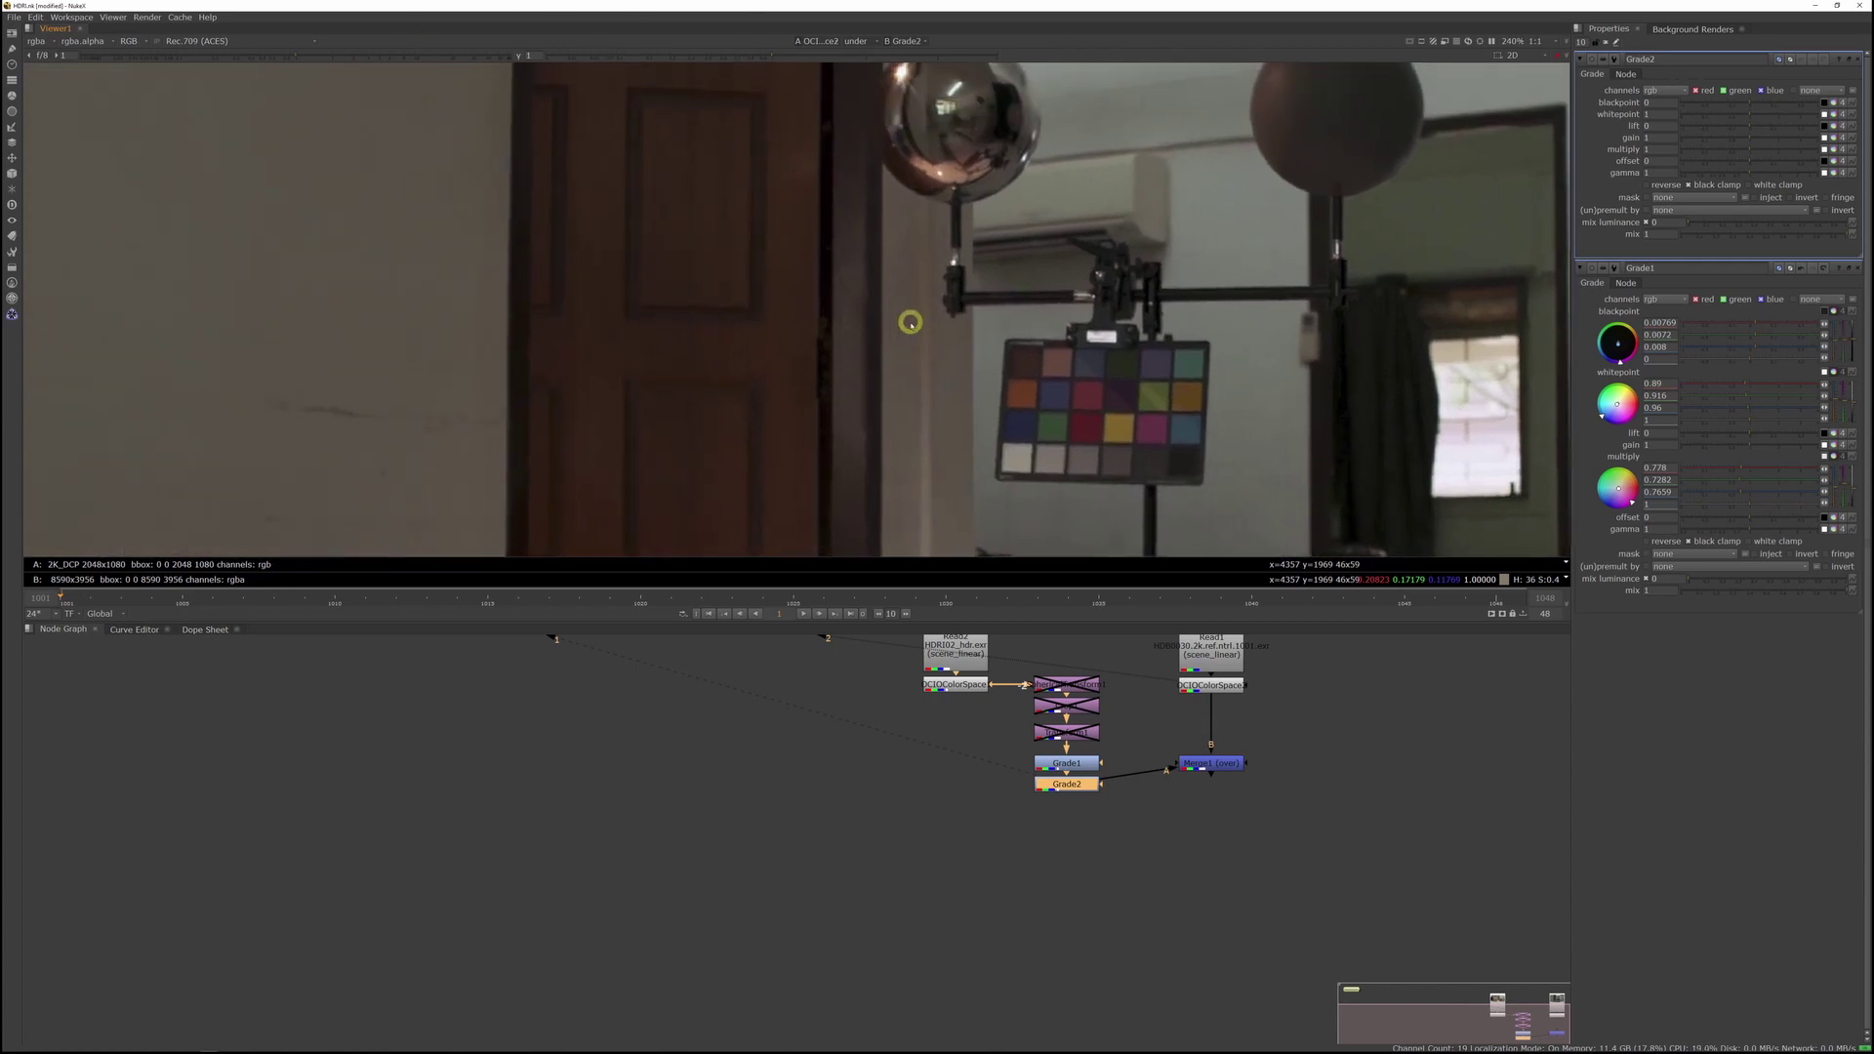
middle_click_drag(1045, 242, 942, 291)
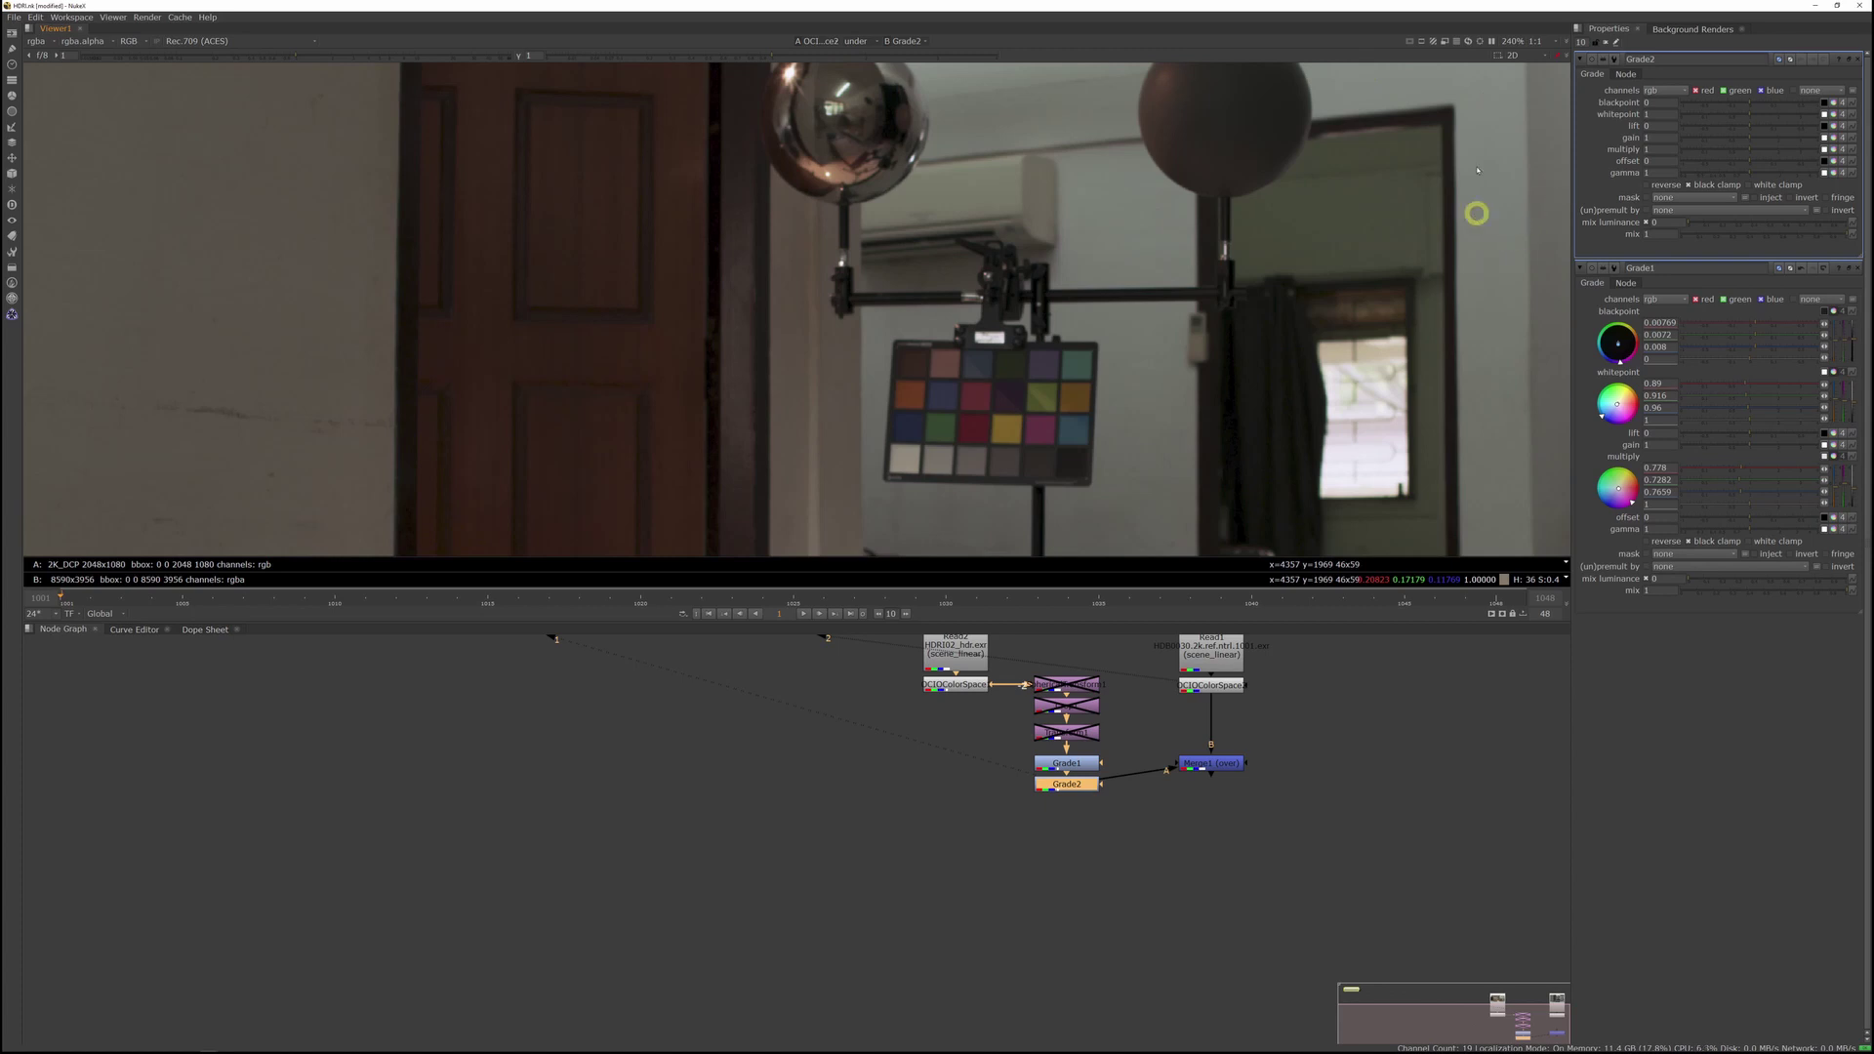
scroll(1417, 175, "down", 5)
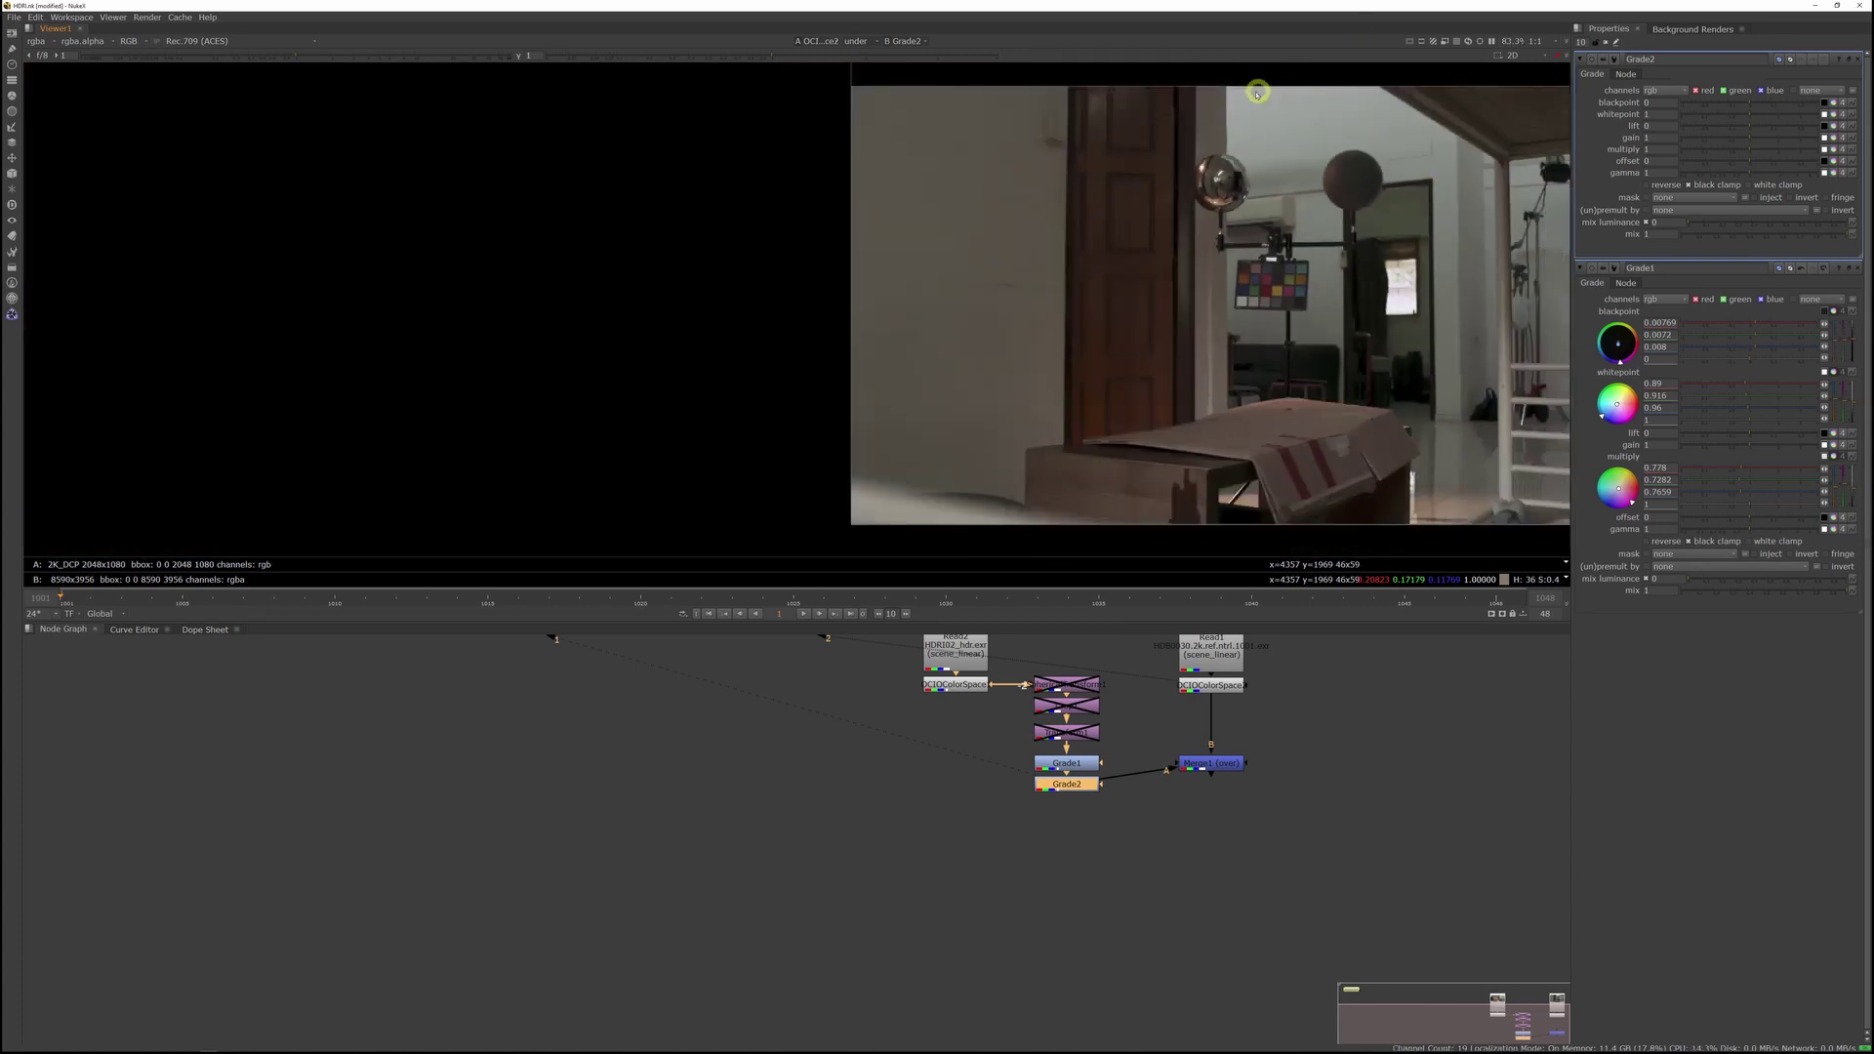
Step: Compare the plate's colour chart with the chart in the ungraded HDRI coming from its OCIOColorSpace node
scroll(1264, 283, "up", 9)
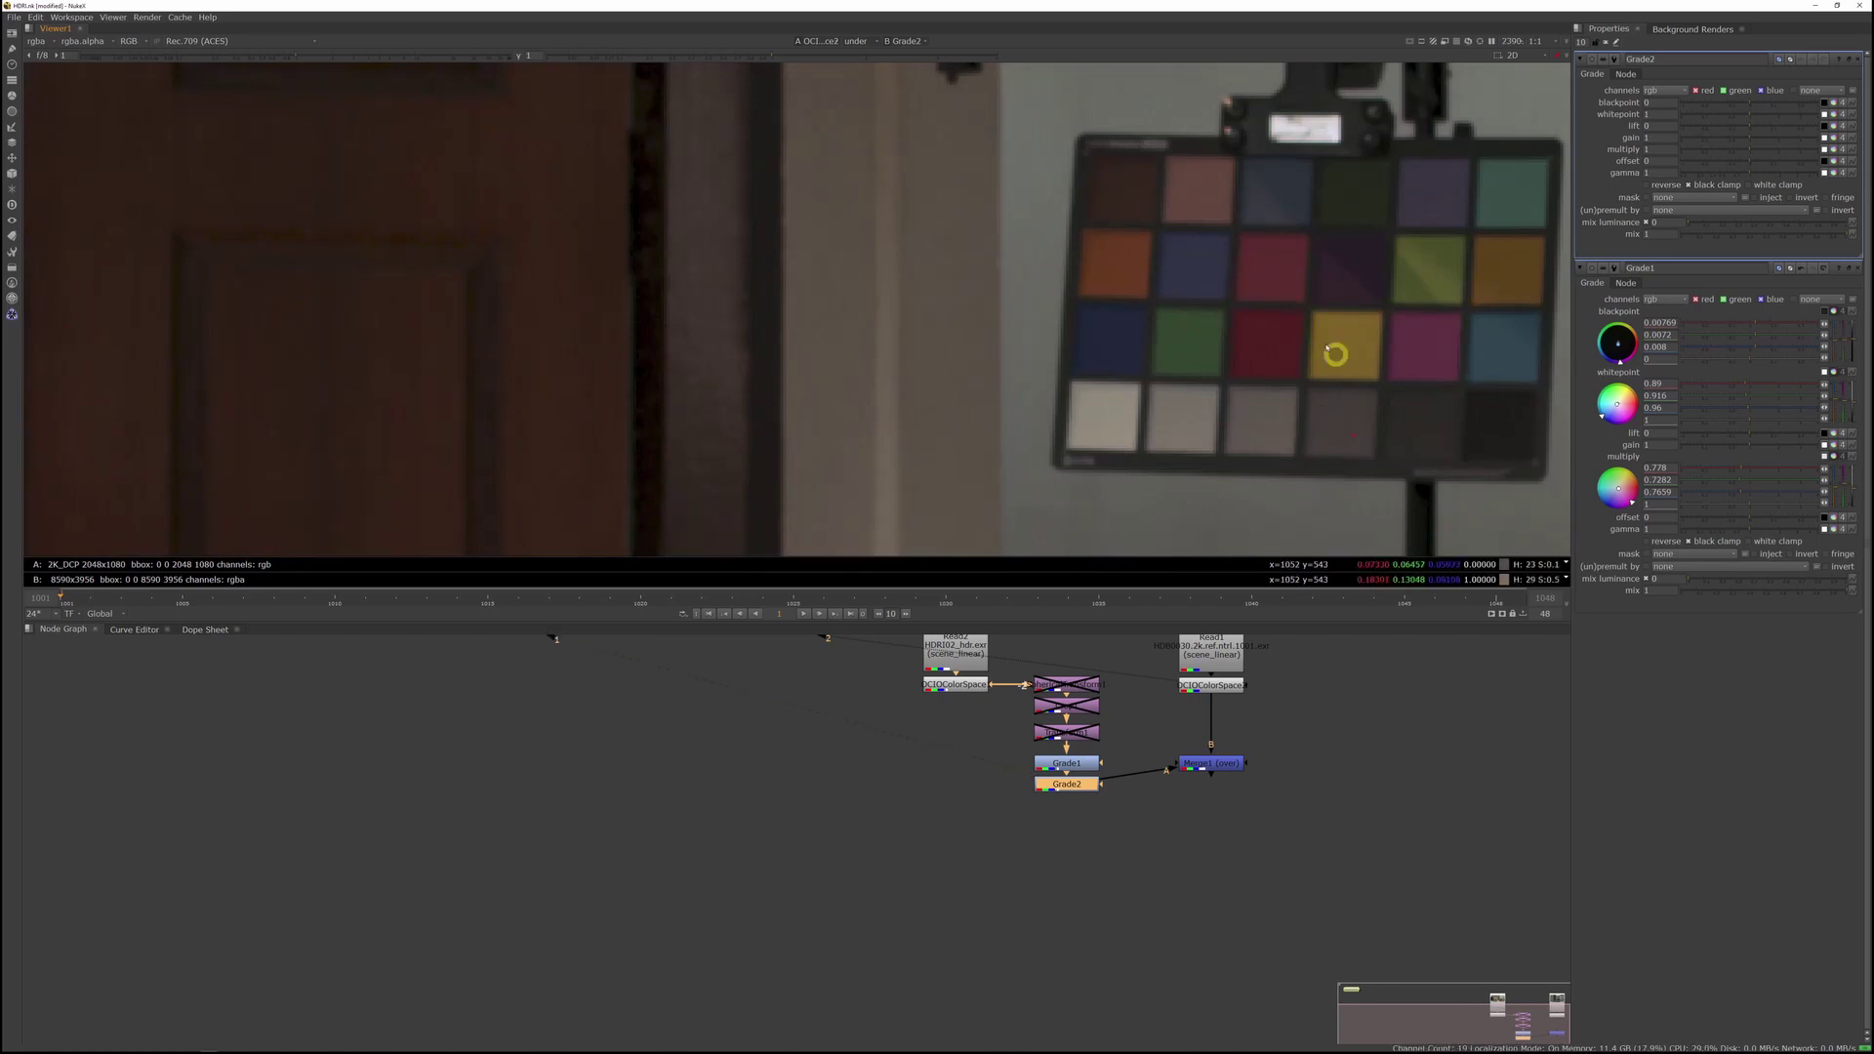
scroll(1314, 362, "down", 2)
scroll(1308, 351, "up", 2)
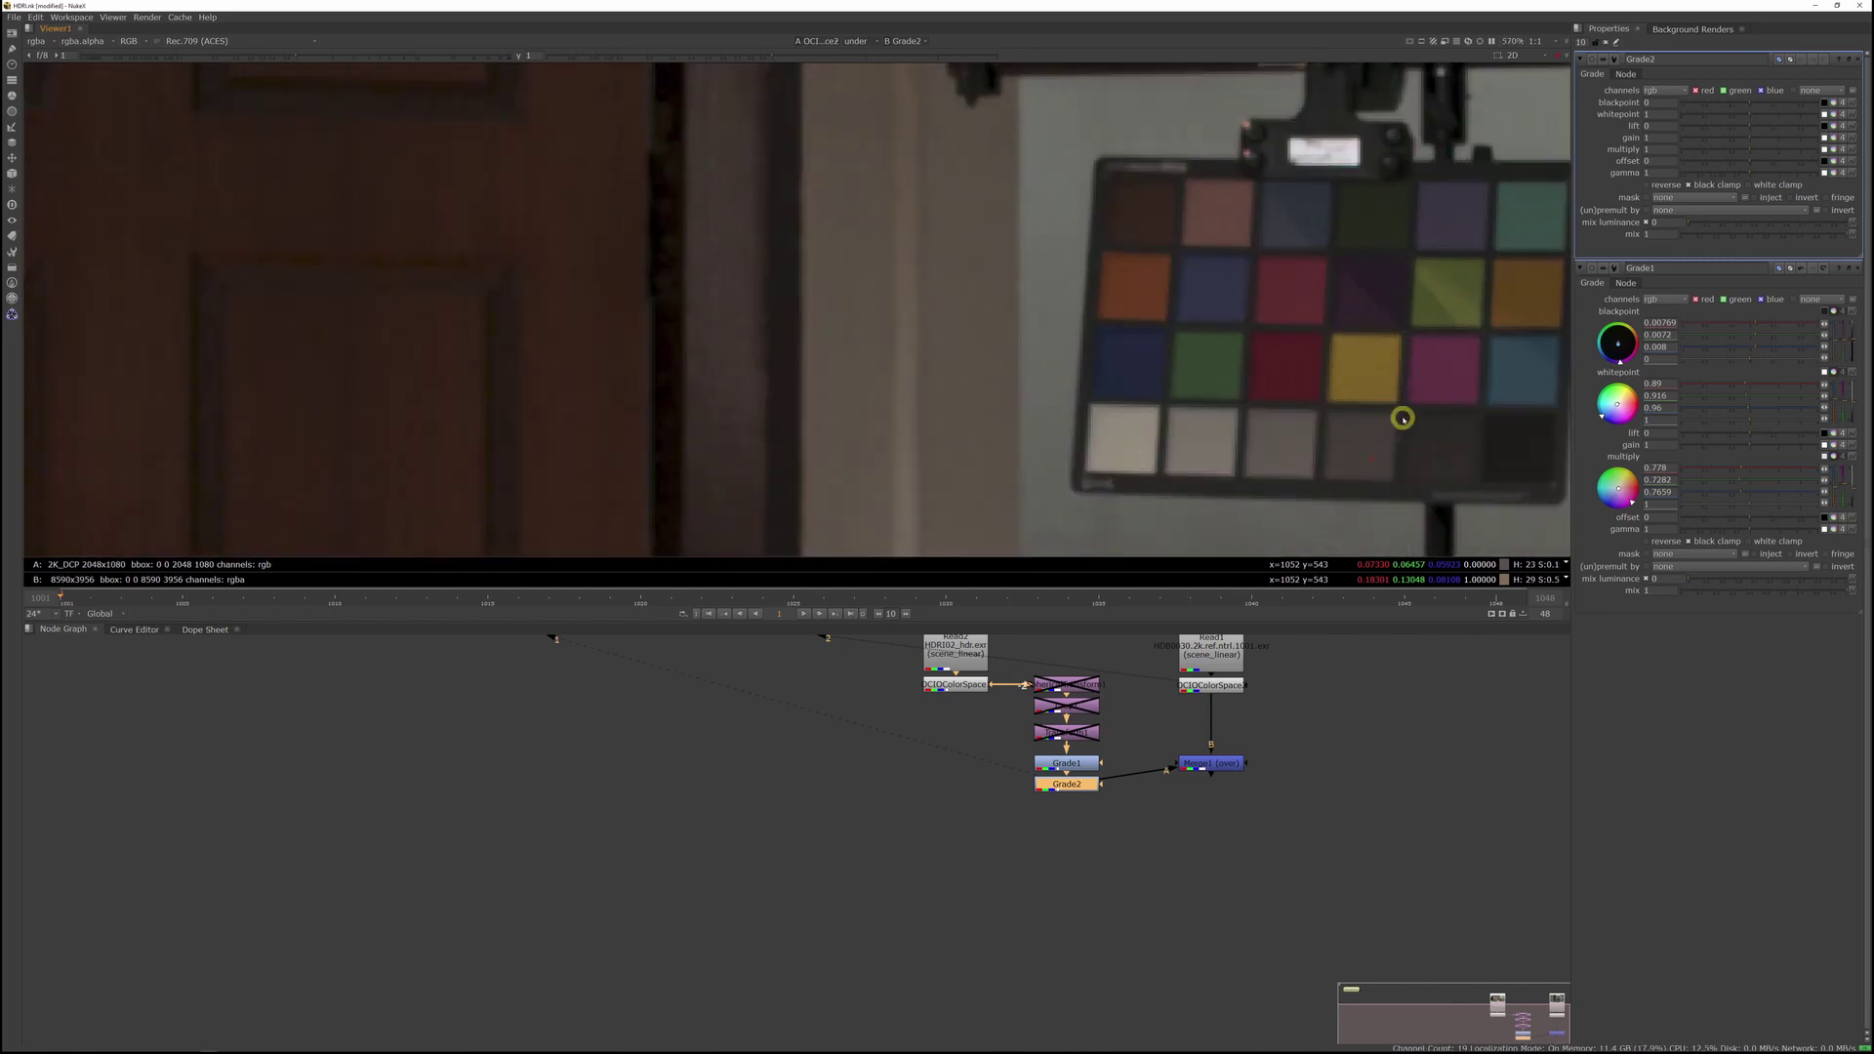
scroll(1399, 419, "down", 3)
scroll(1392, 437, "down", 3)
scroll(1102, 306, "up", 1)
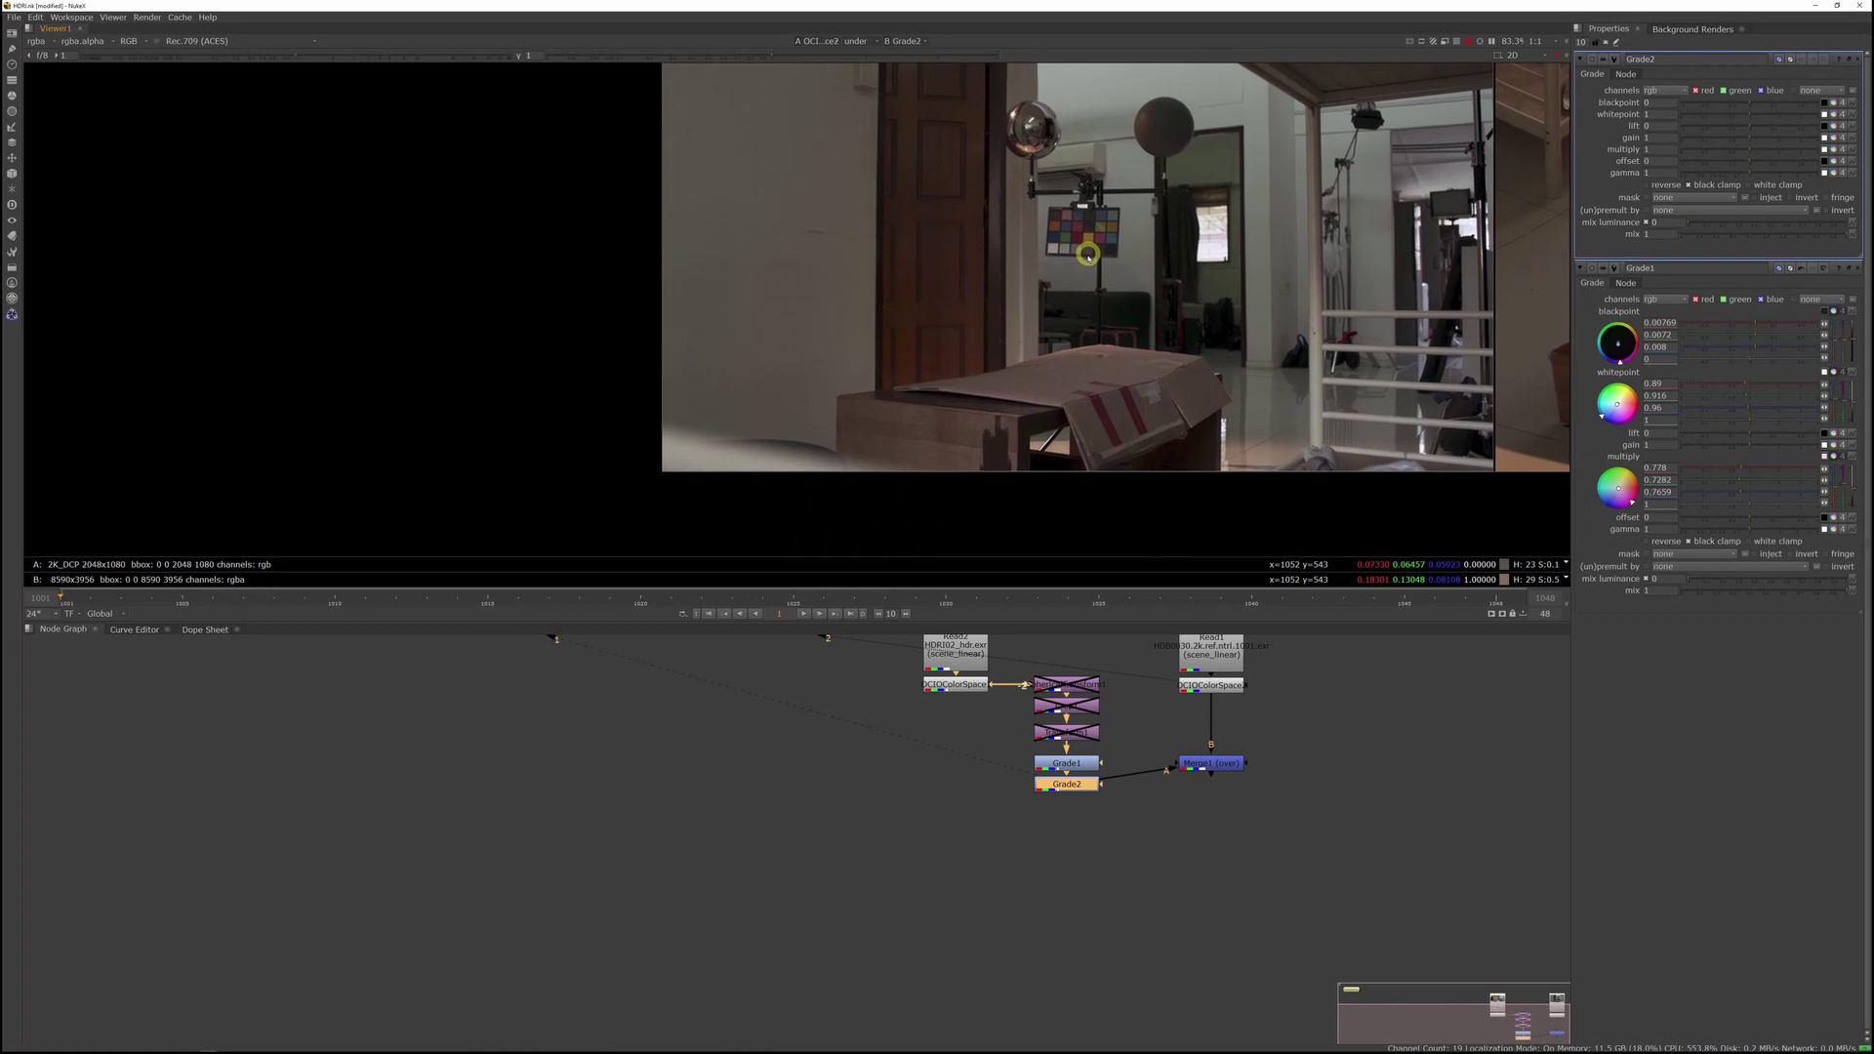
left_click(959, 688)
key("1")
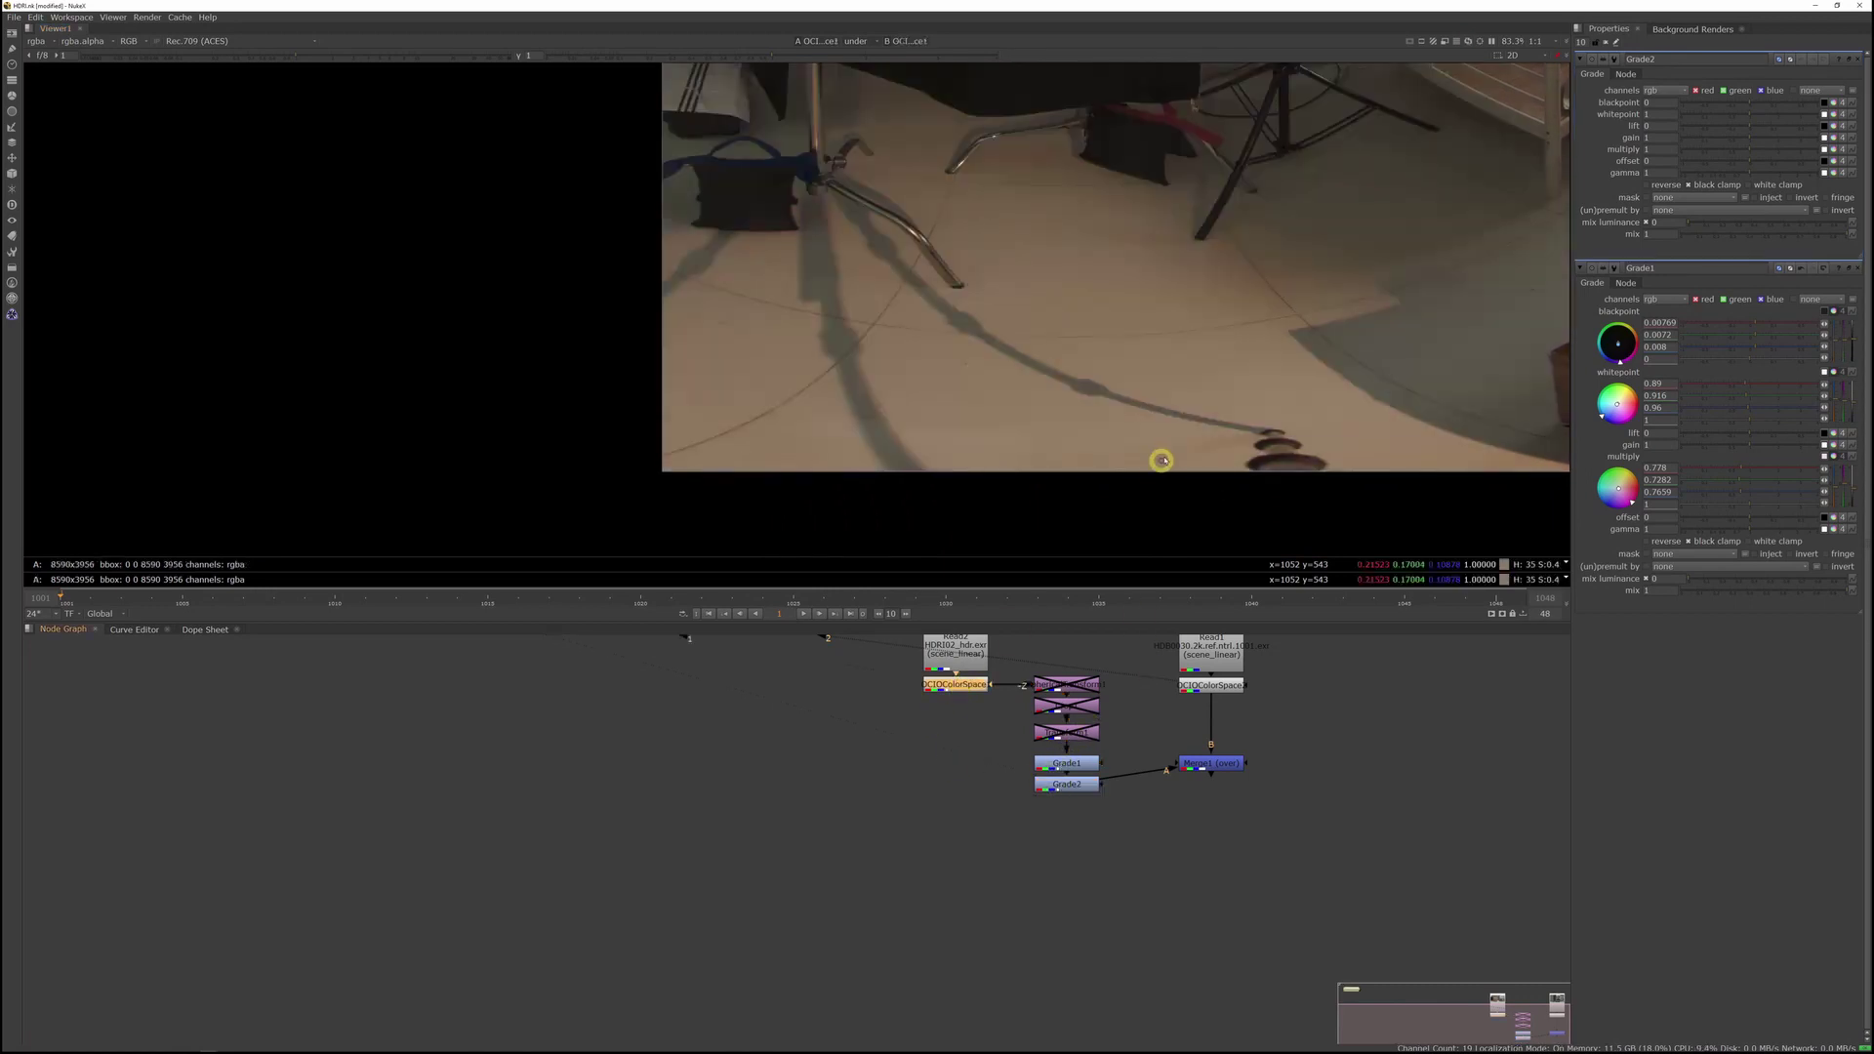
scroll(1168, 437, "down", 5)
scroll(1166, 426, "up", 9)
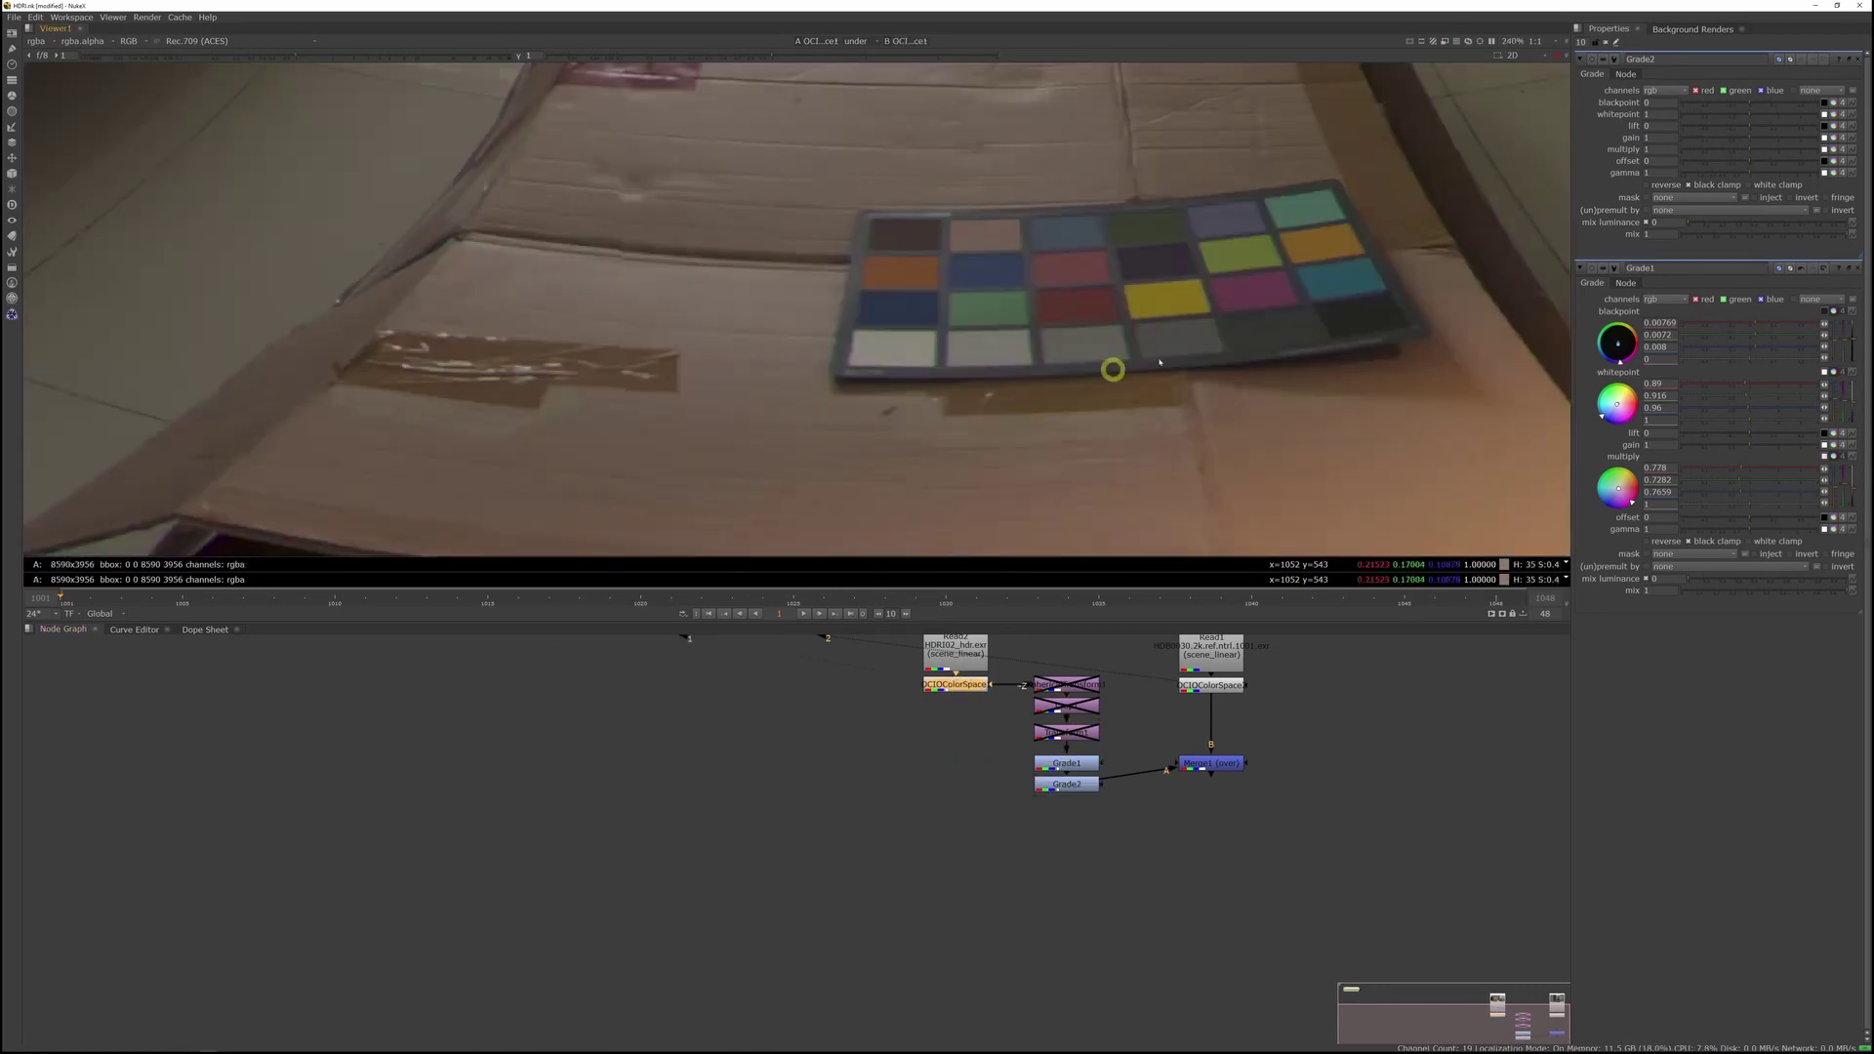
scroll(957, 178, "down", 5)
middle_click_drag(981, 172, 982, 251)
scroll(982, 234, "down", 6)
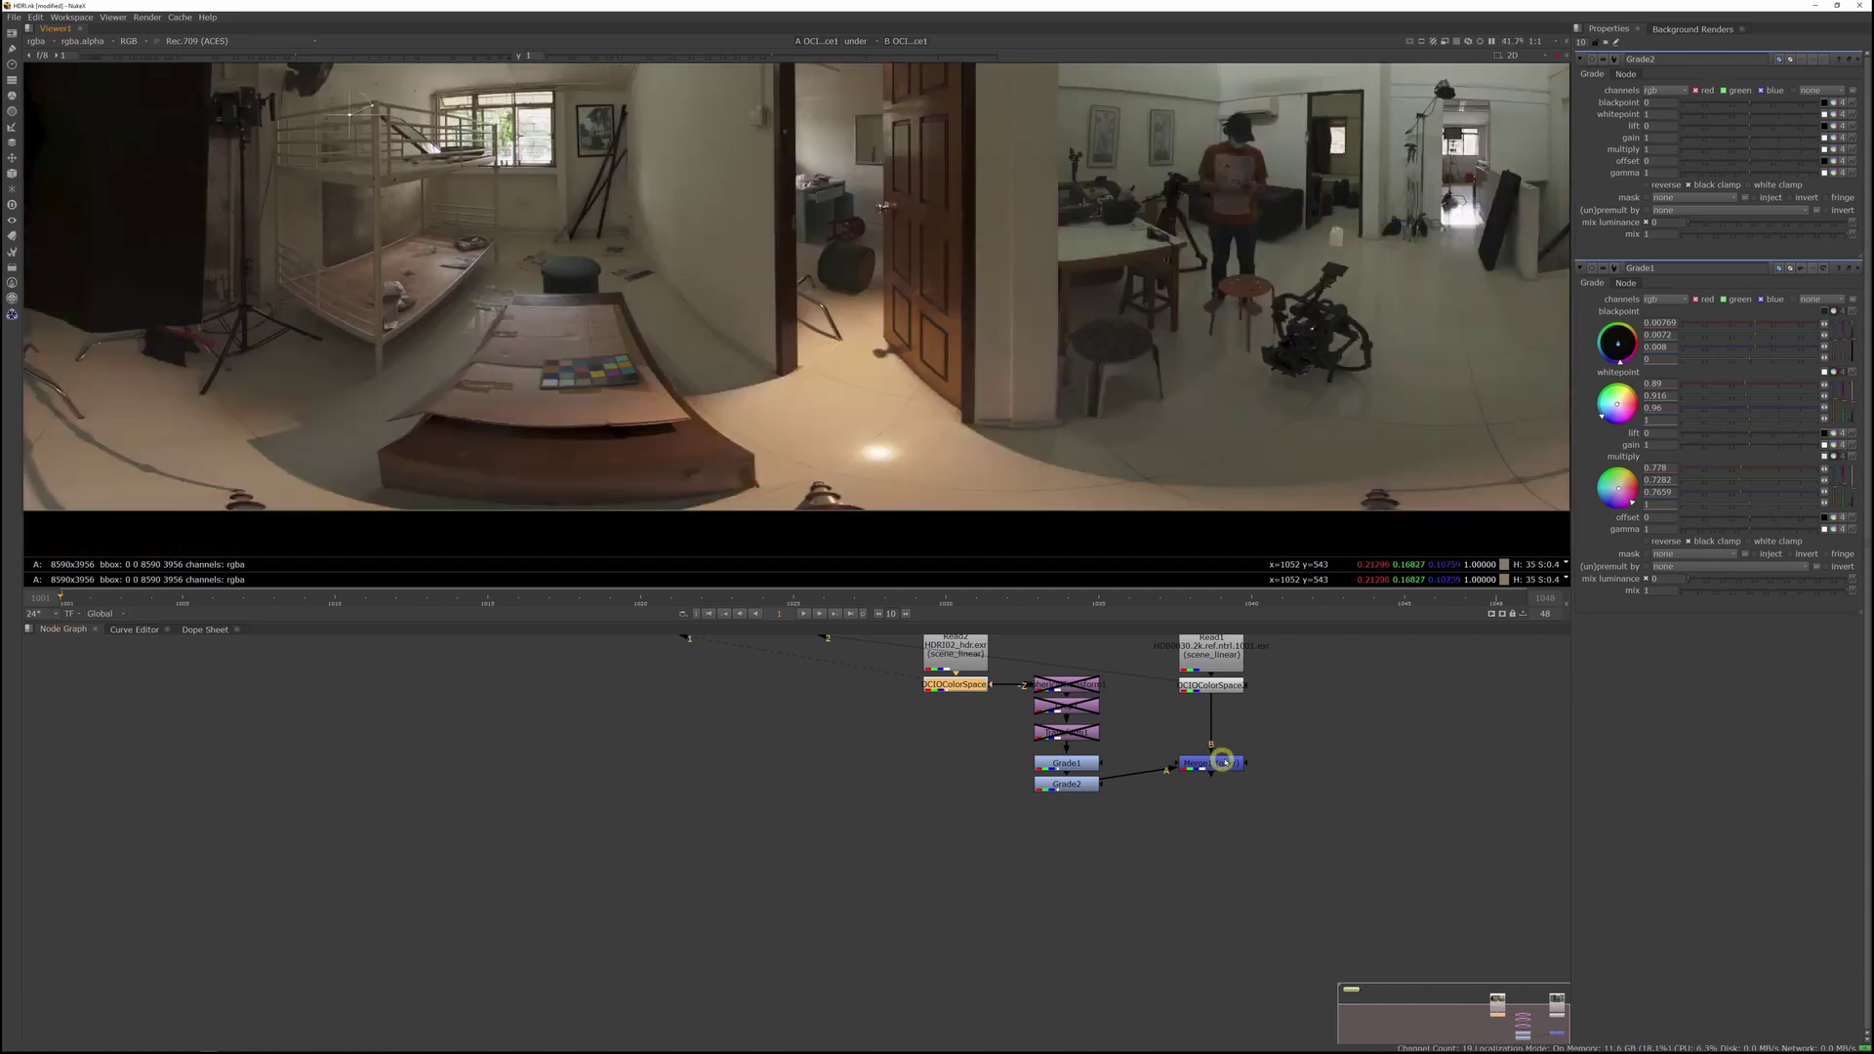
Step: Align the Merge node with Grade2 and show the plate's OCIOColorSpace output beside the Grade2 output in the viewer
left_click_drag(1223, 767, 1224, 788)
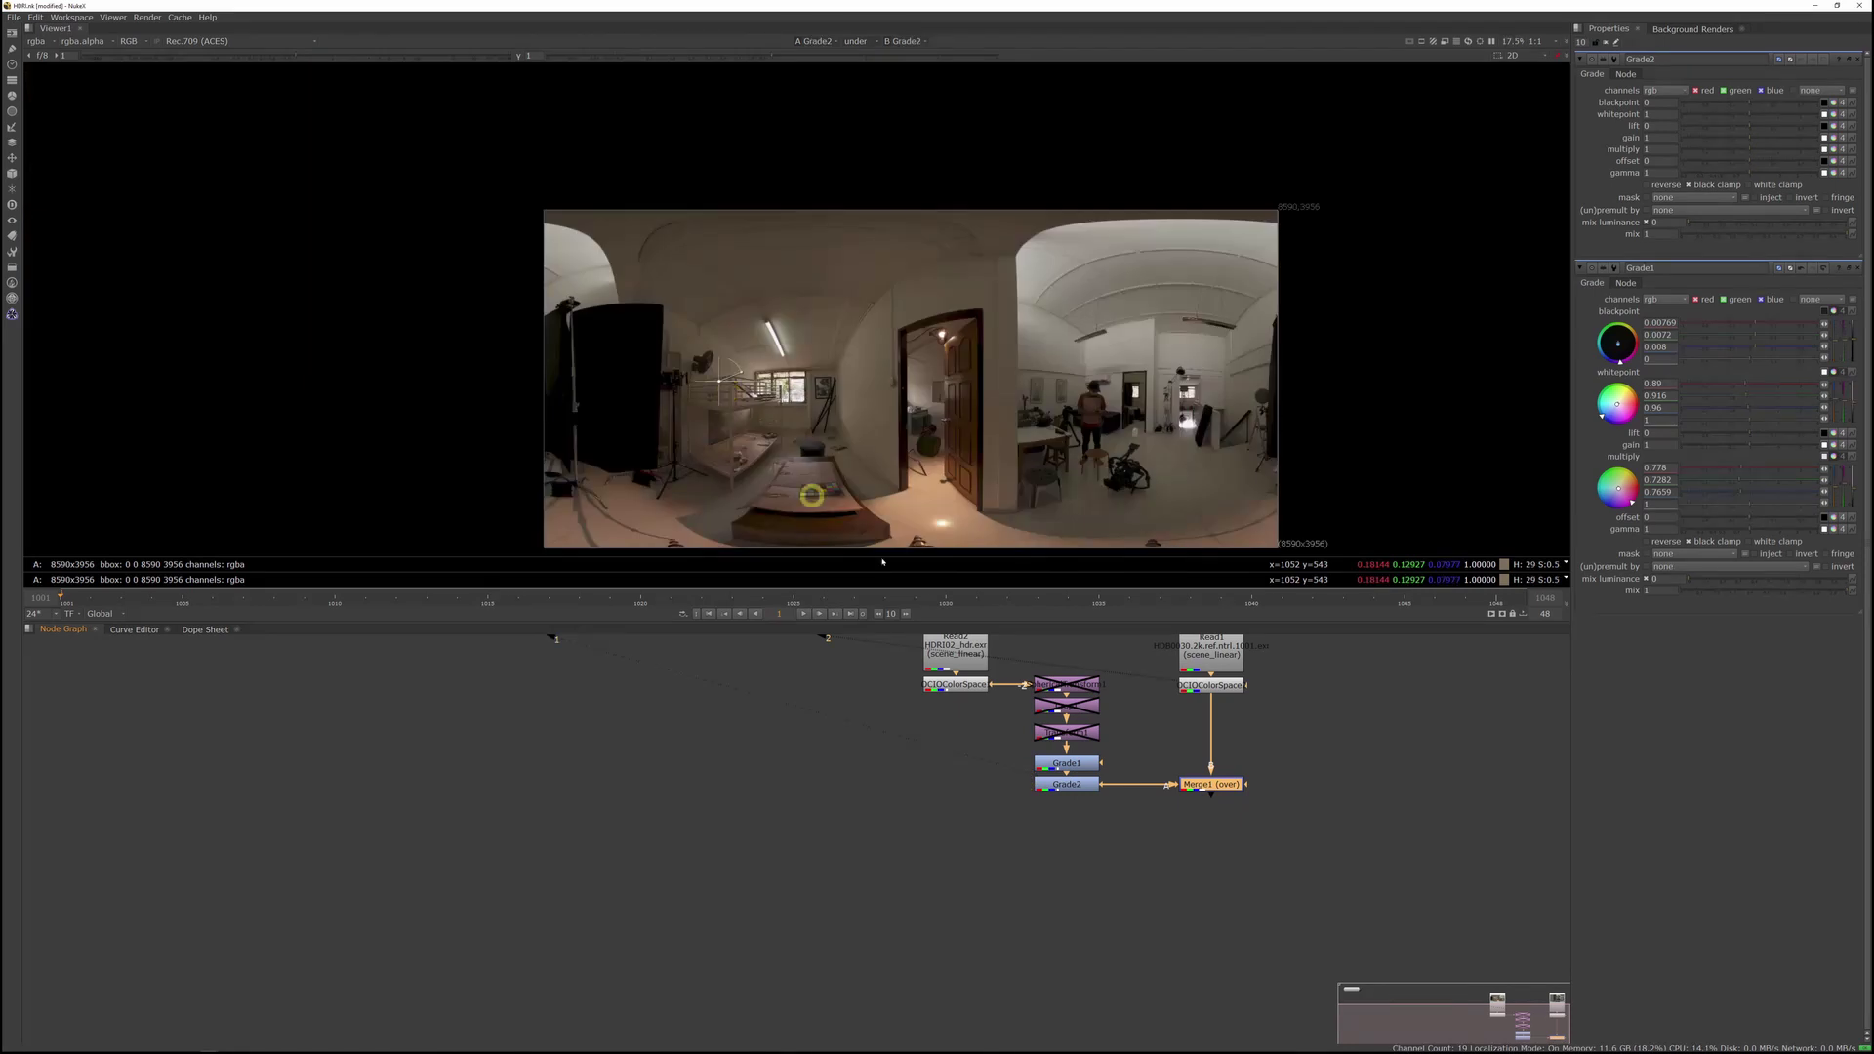
left_click(1237, 685)
key("1")
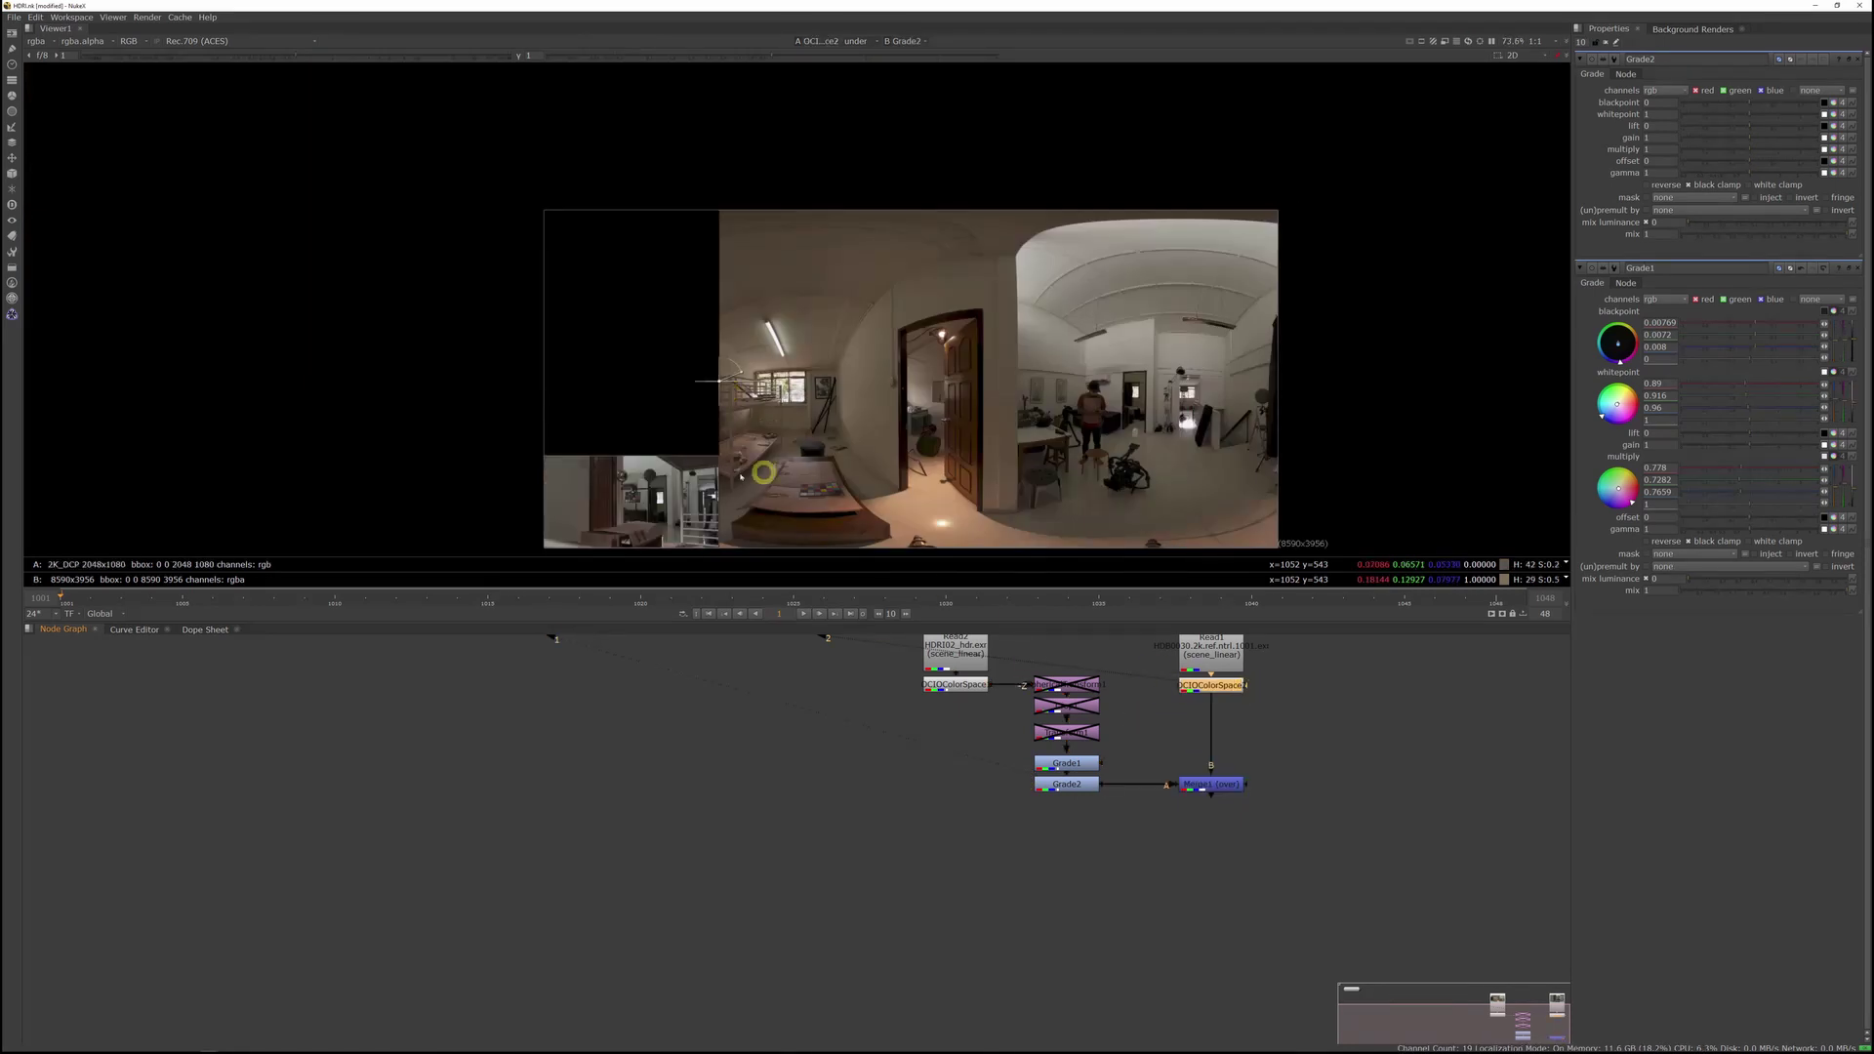
scroll(652, 485, "up", 5)
middle_click_drag(1400, 293, 1120, 293)
scroll(1120, 293, "down", 3)
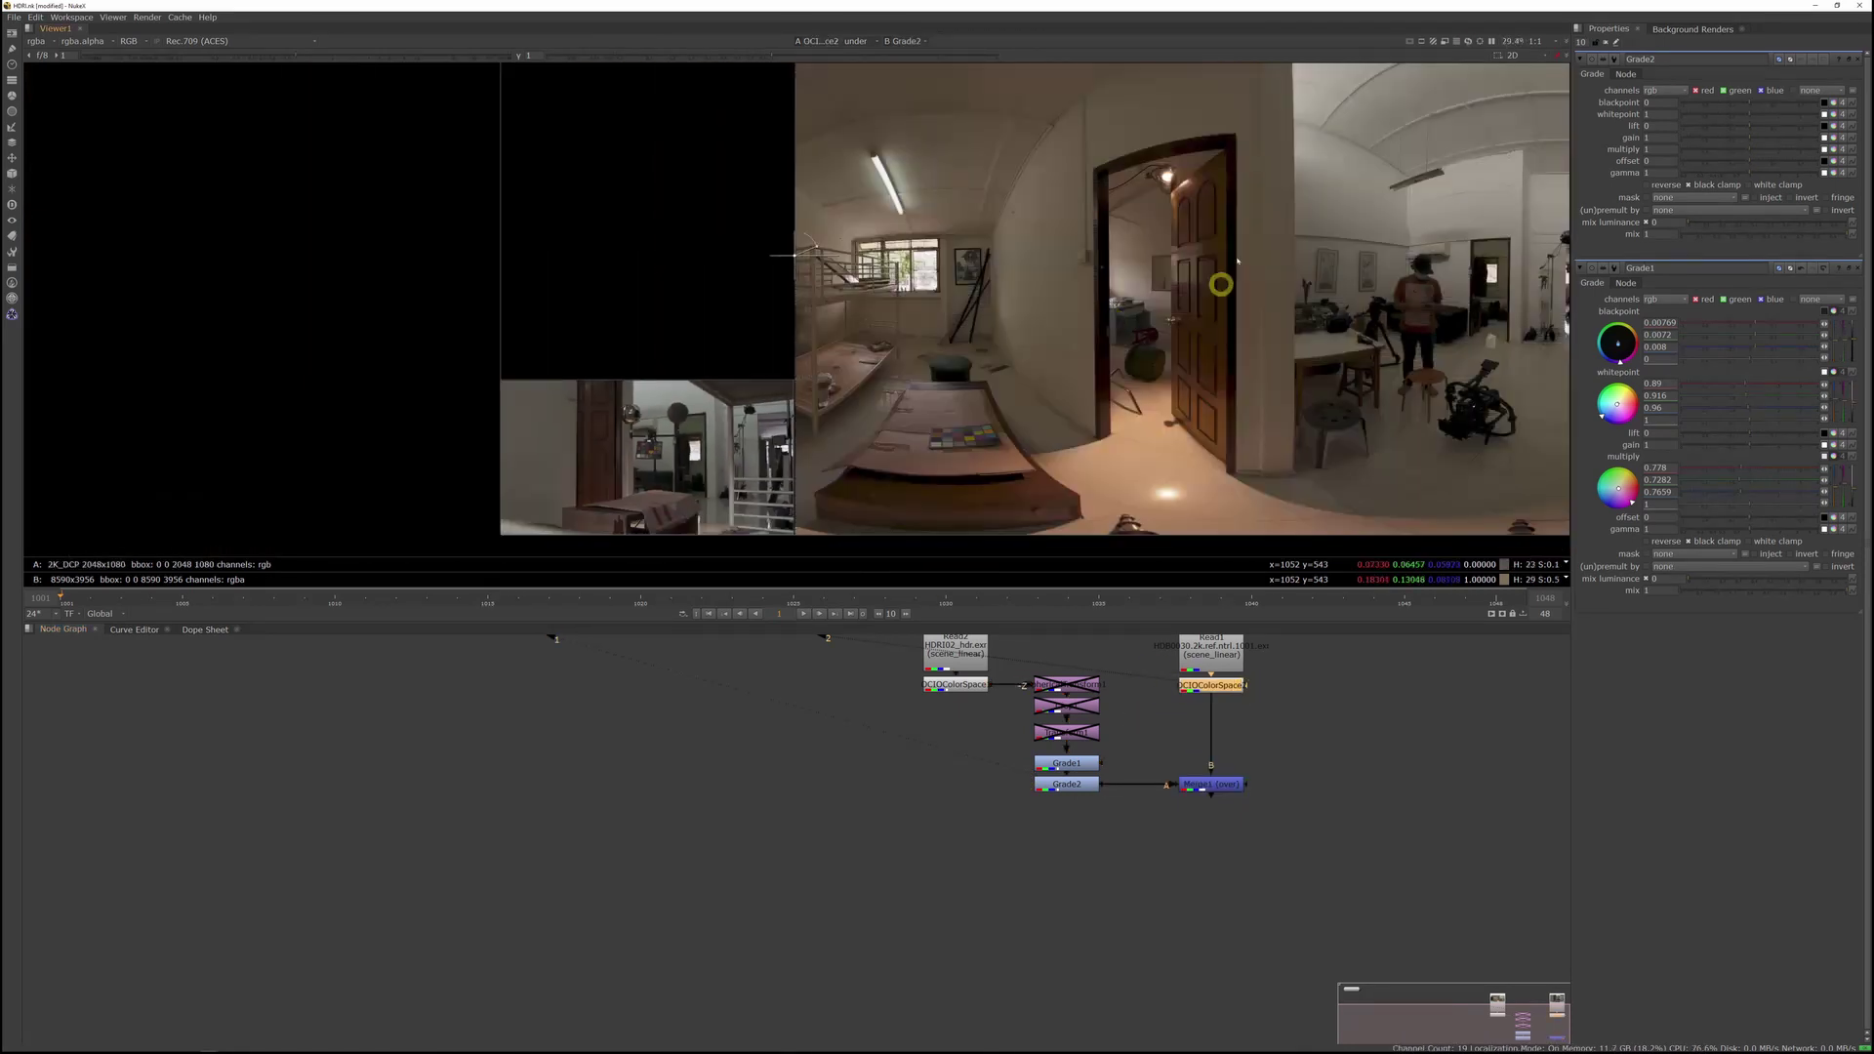
middle_click_drag(1529, 181, 1476, 165)
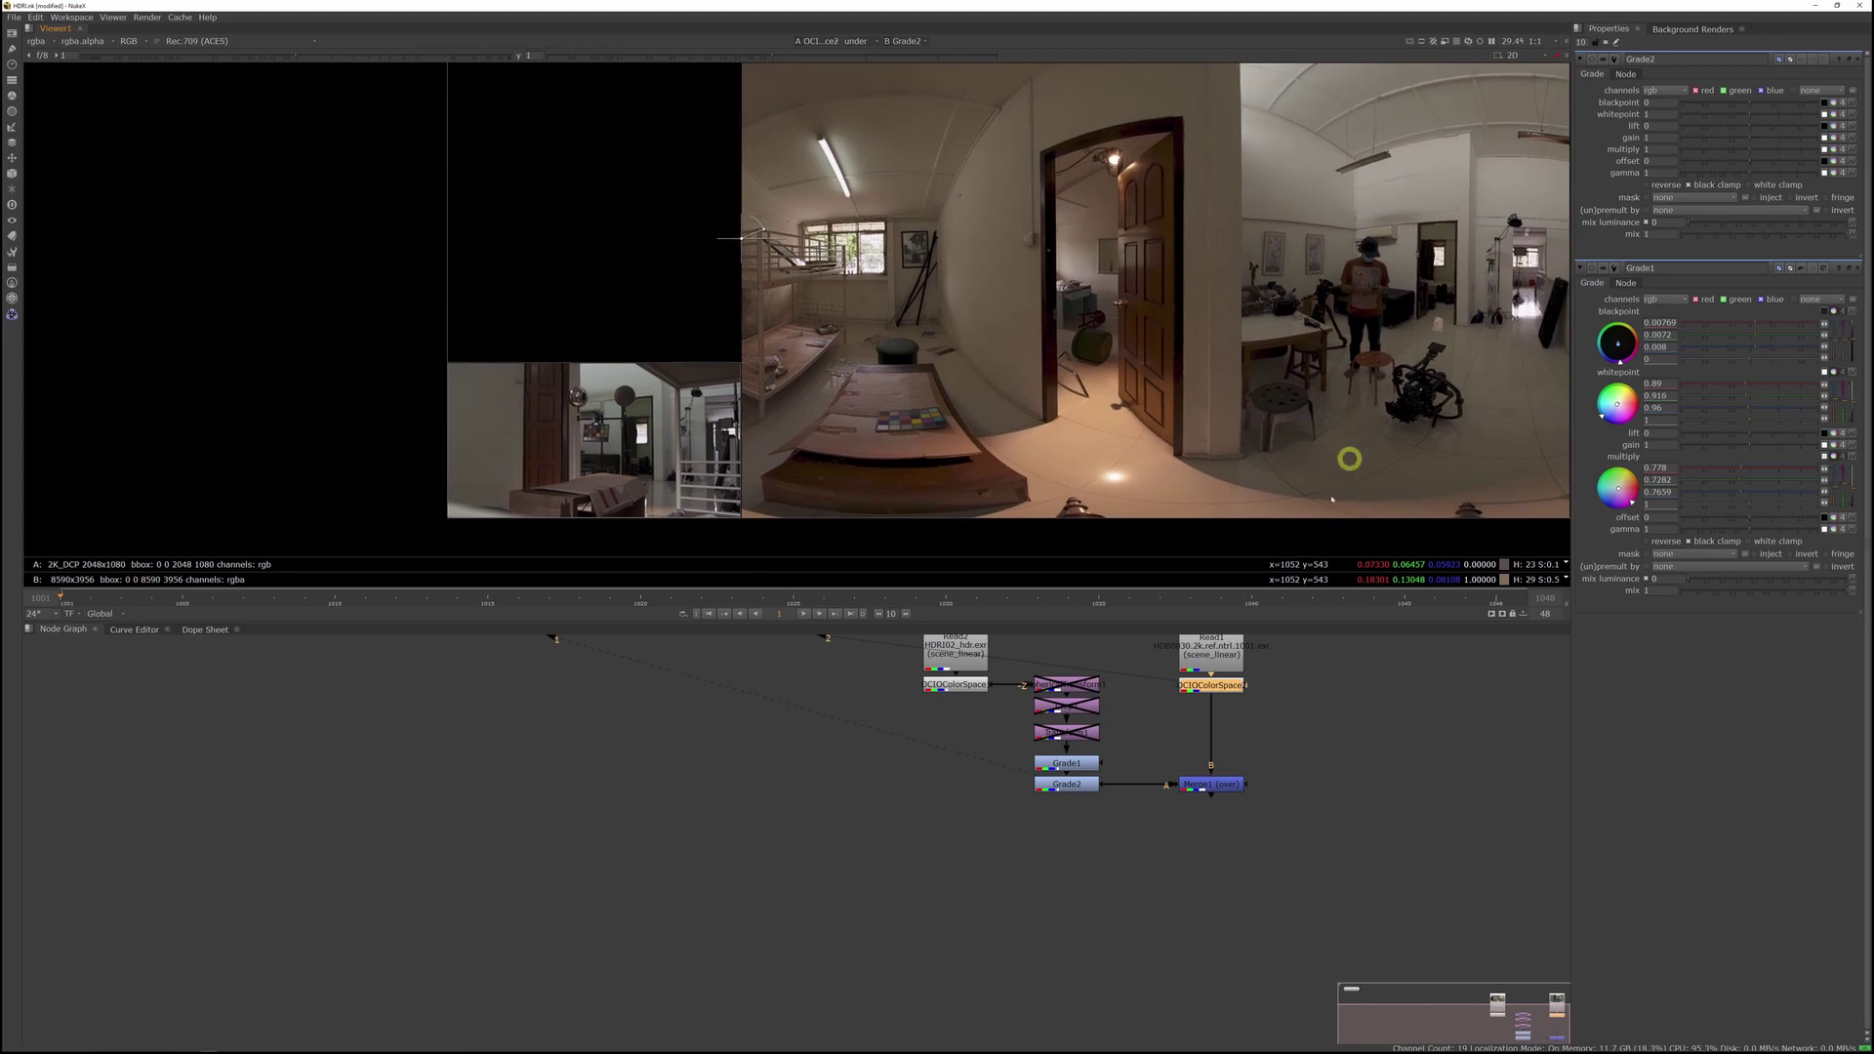
Step: Split Grade2's multiply into separate channels and set red to 0.88 and green to 0.94
left_click(1087, 786)
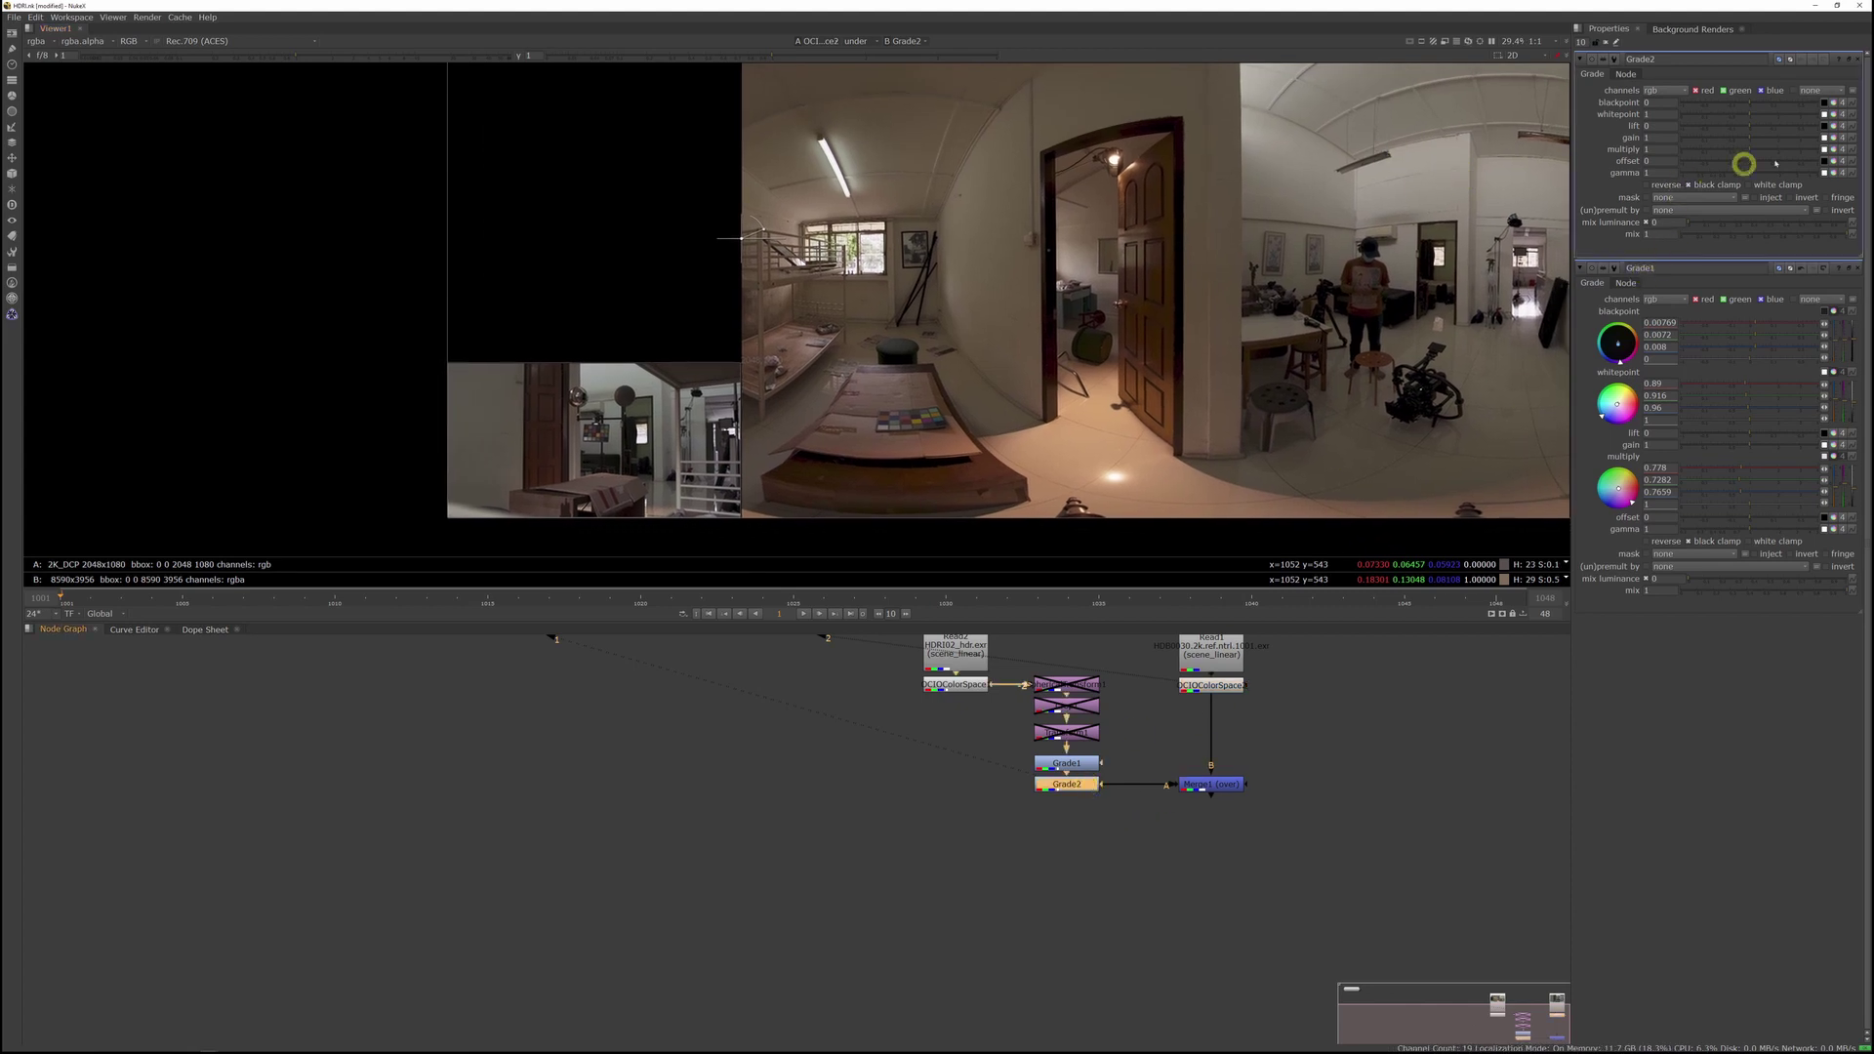
left_click(1832, 149)
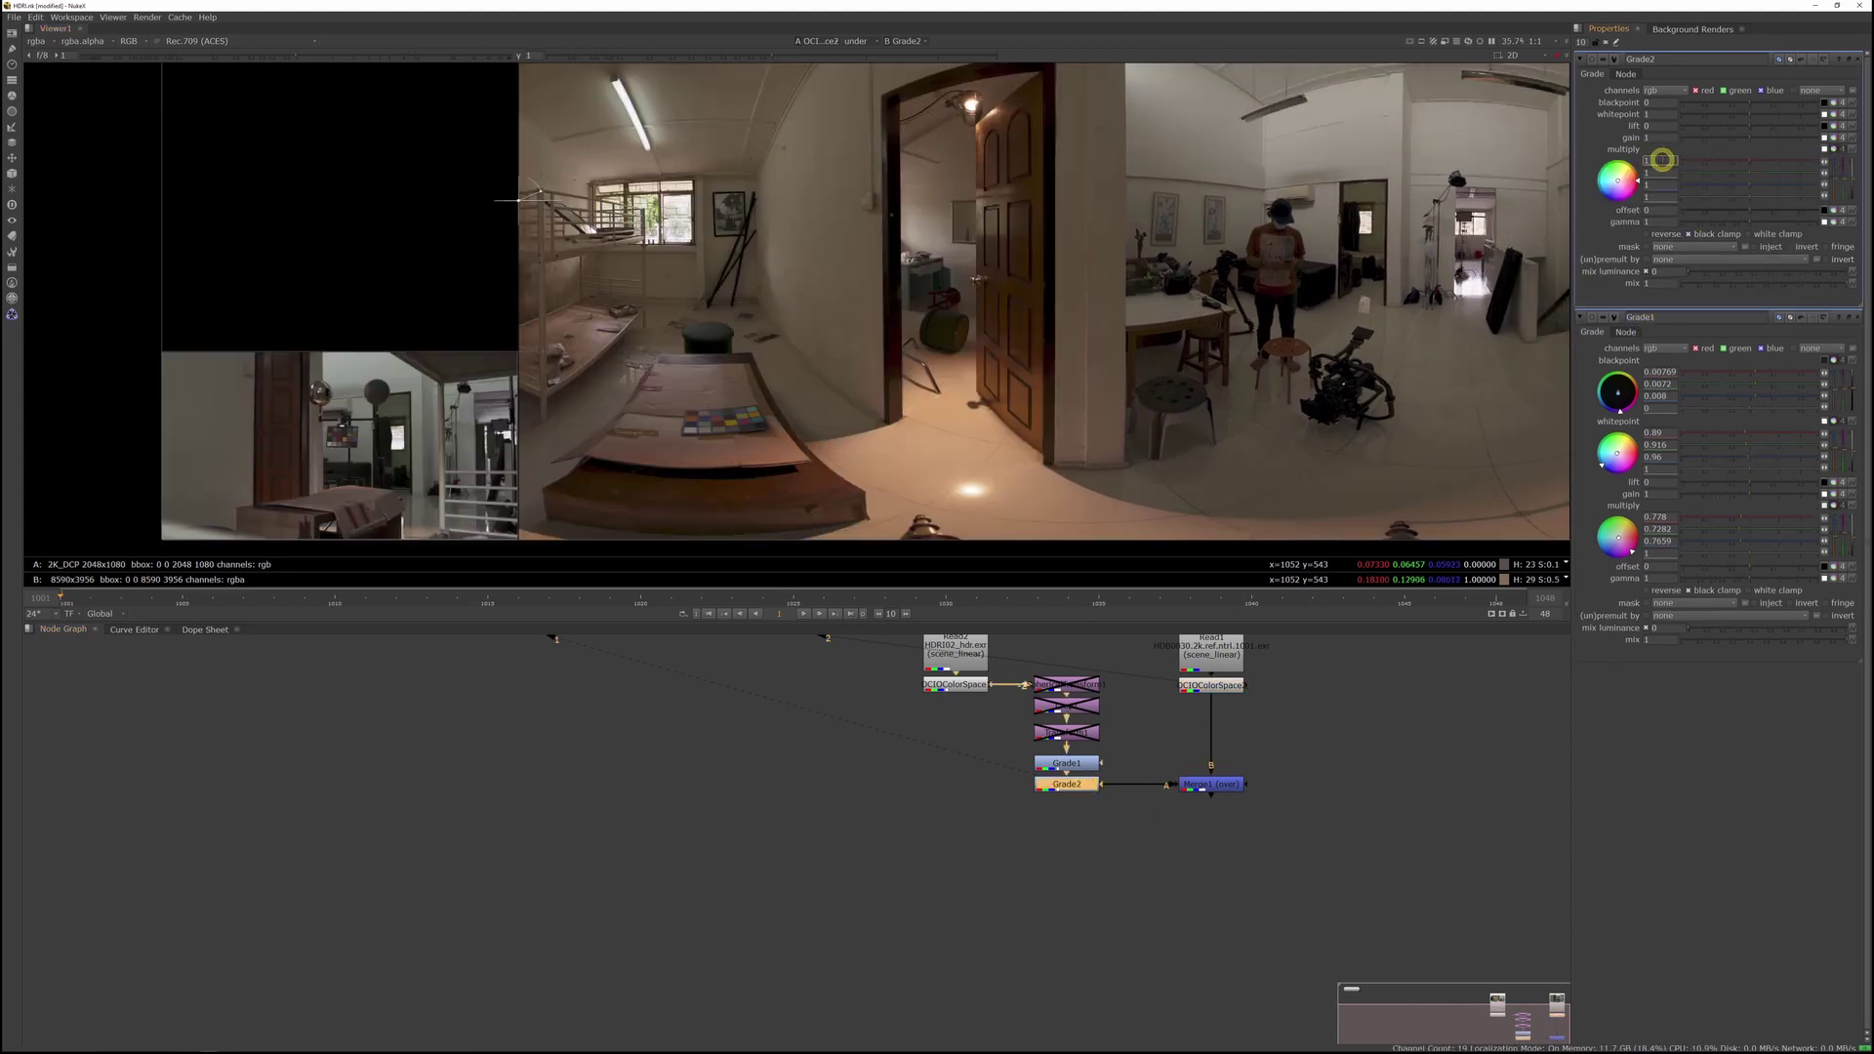
key("Down")
type("0")
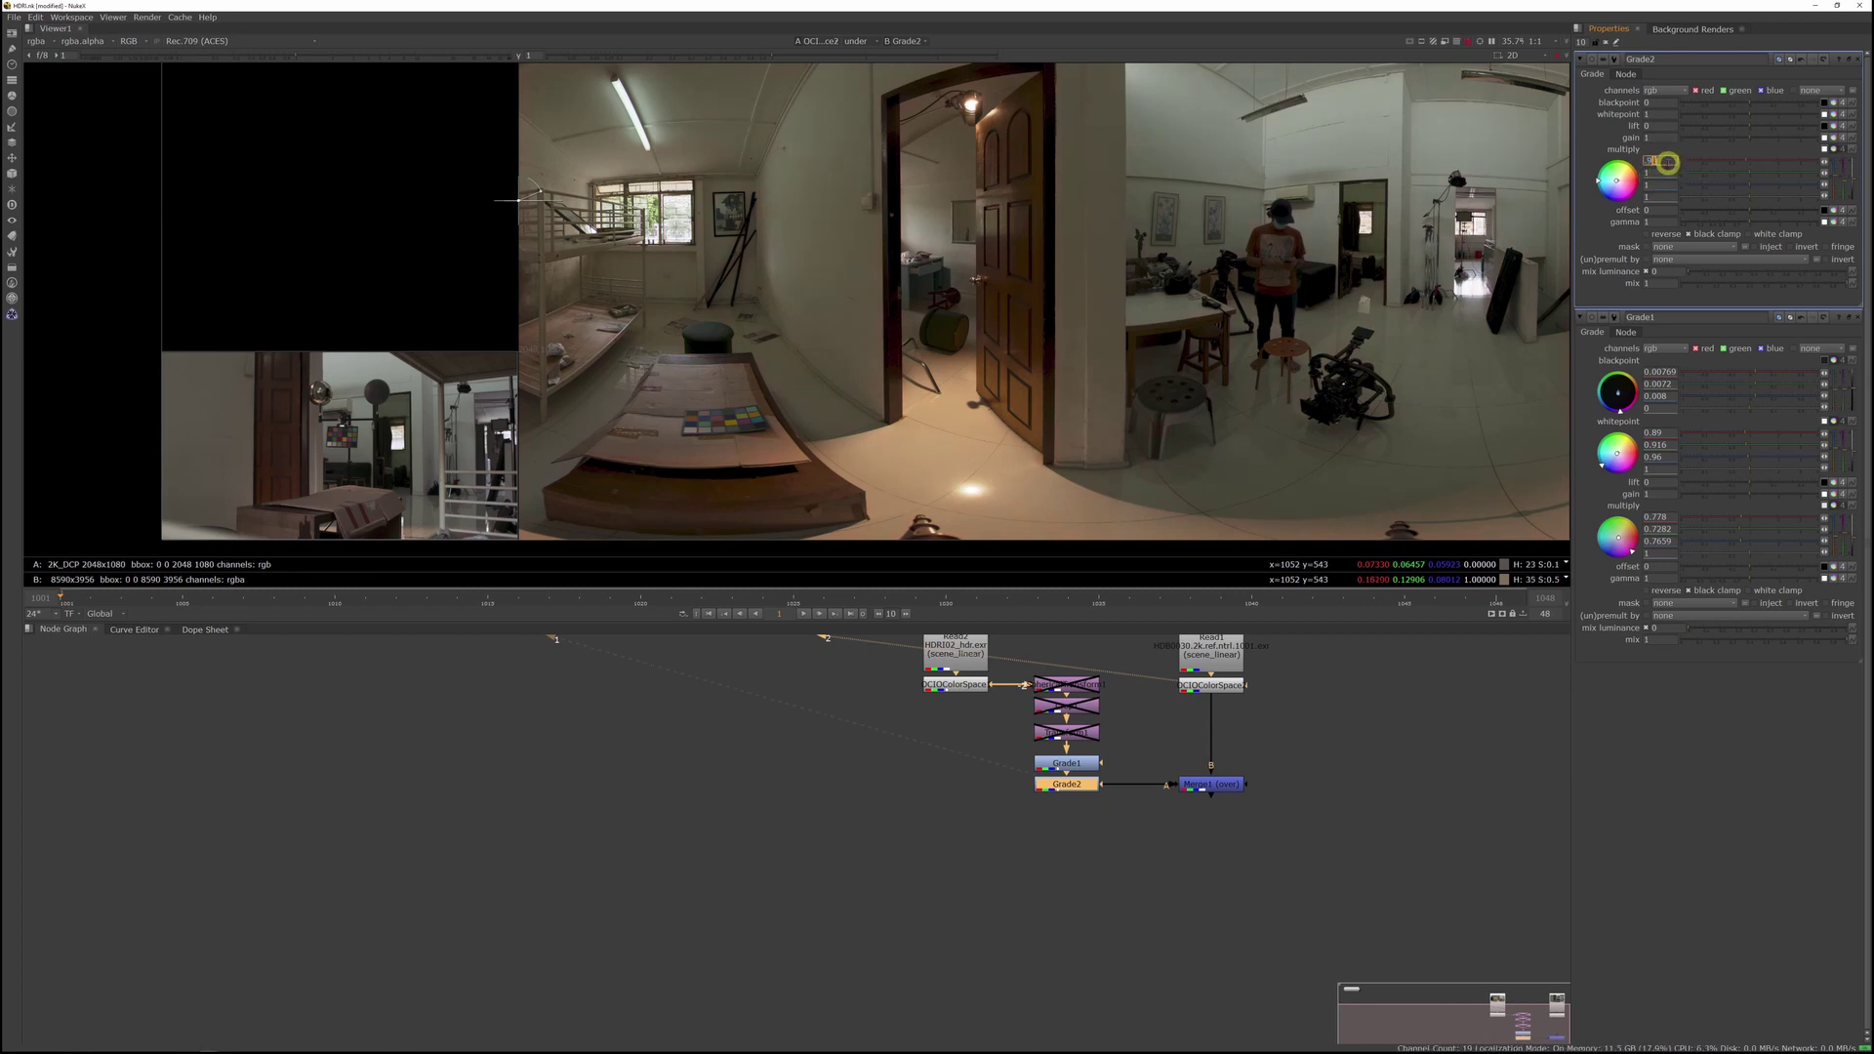
double_click(1668, 174)
type(".91")
key("Return")
left_click(1669, 162)
middle_click_drag(179, 400, 422, 319)
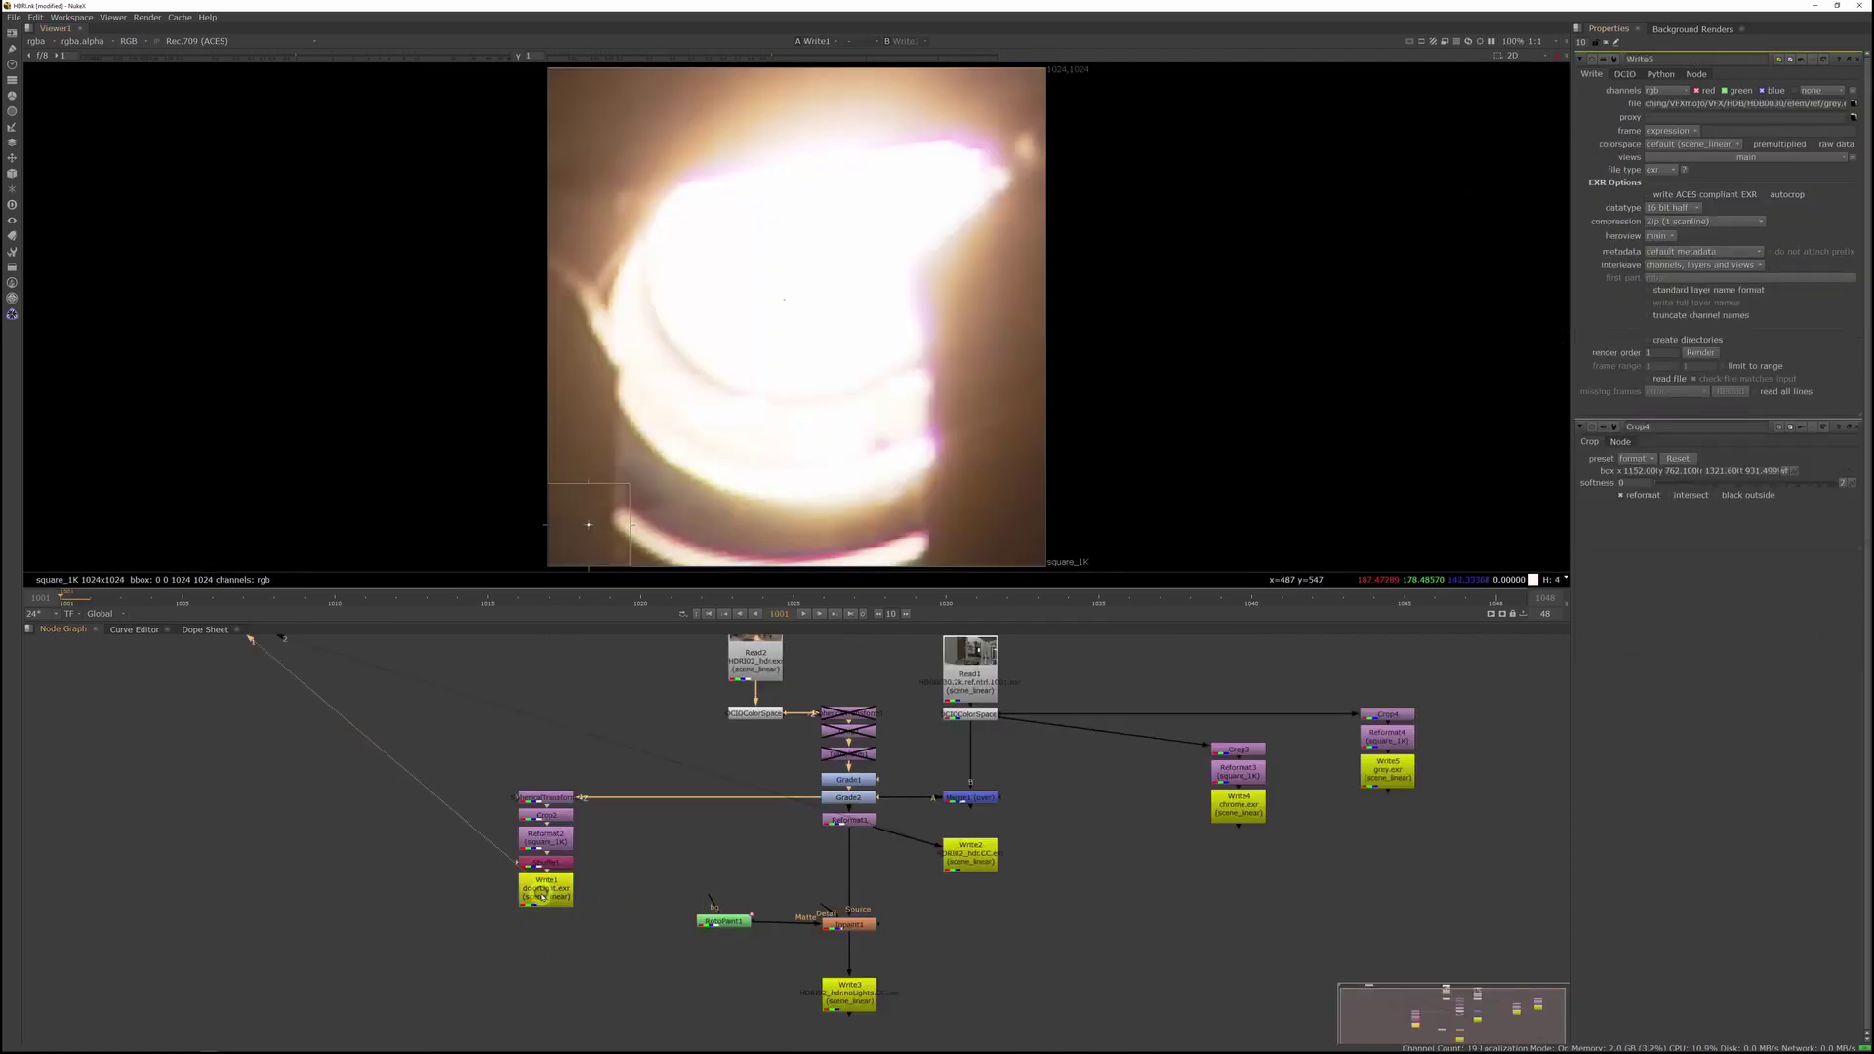
Step: Move the Reformat, Grade2 and Merge nodes down in the node graph and open Grade2's settings
middle_click_drag(598, 871, 644, 856)
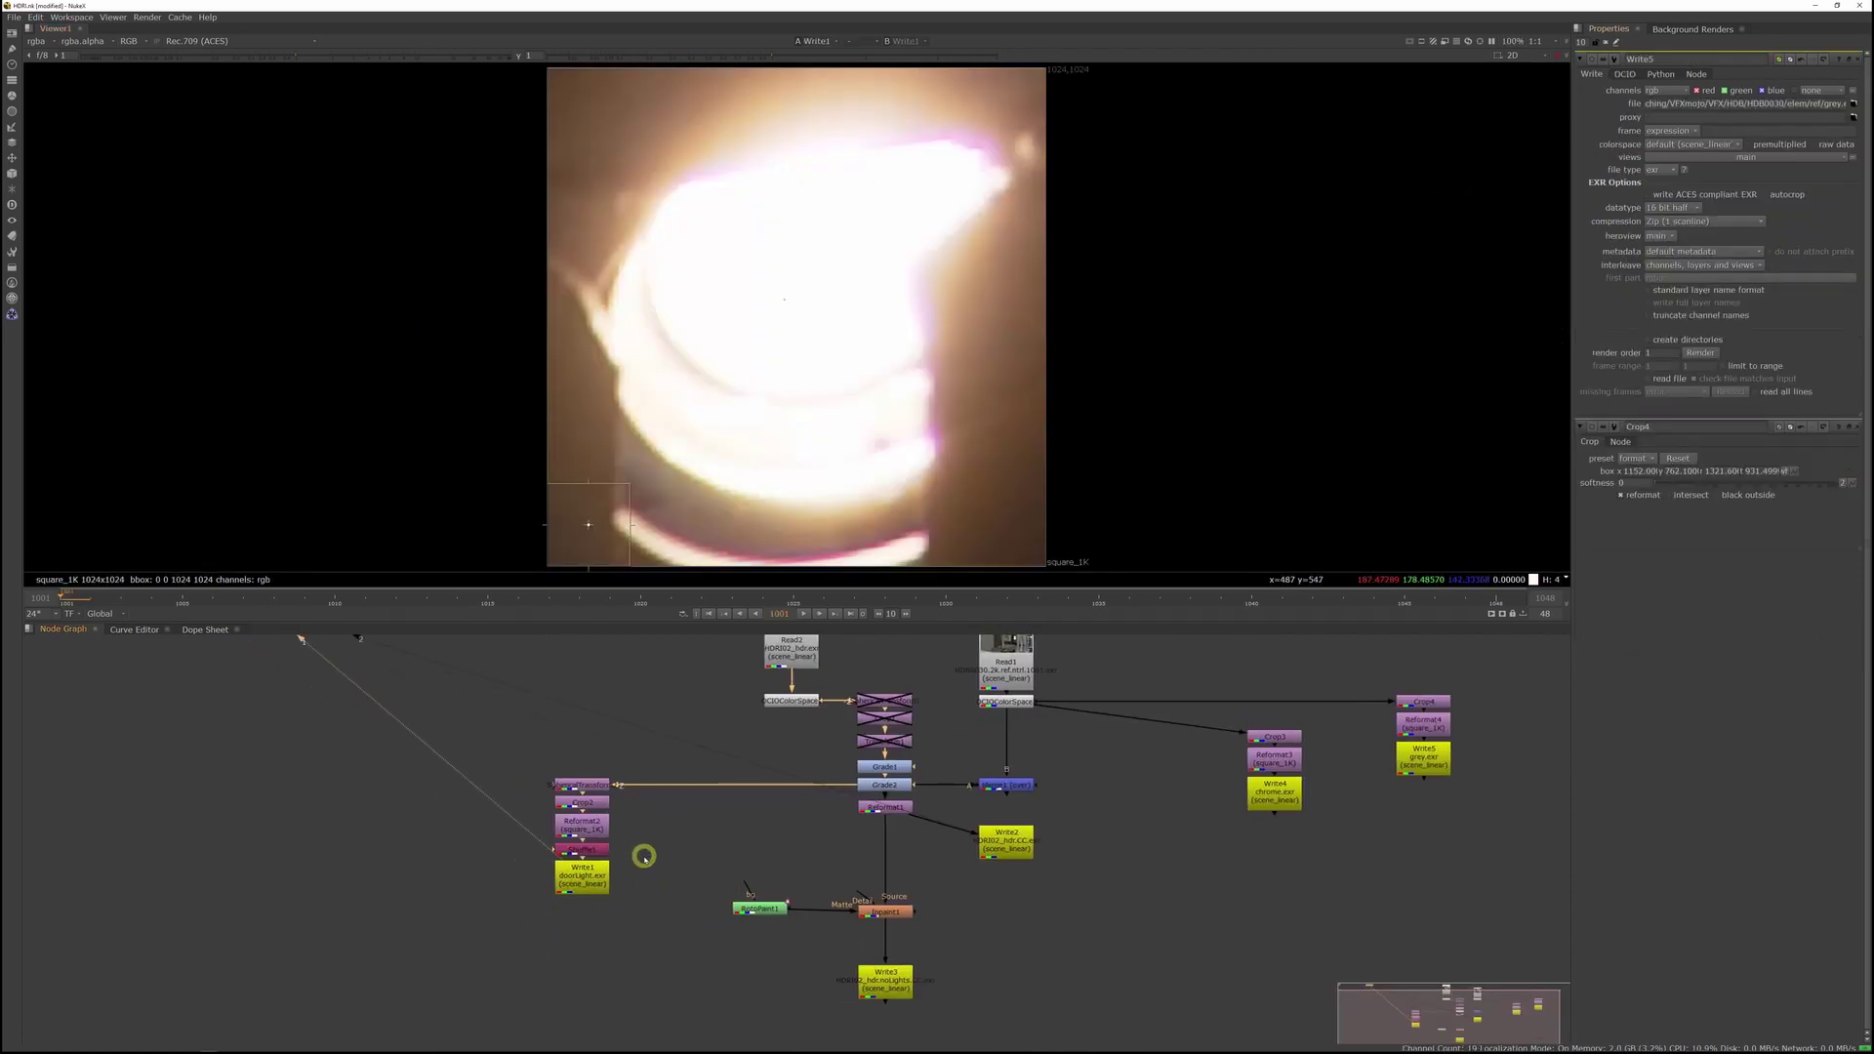
left_click_drag(895, 805, 894, 820)
double_click(891, 781)
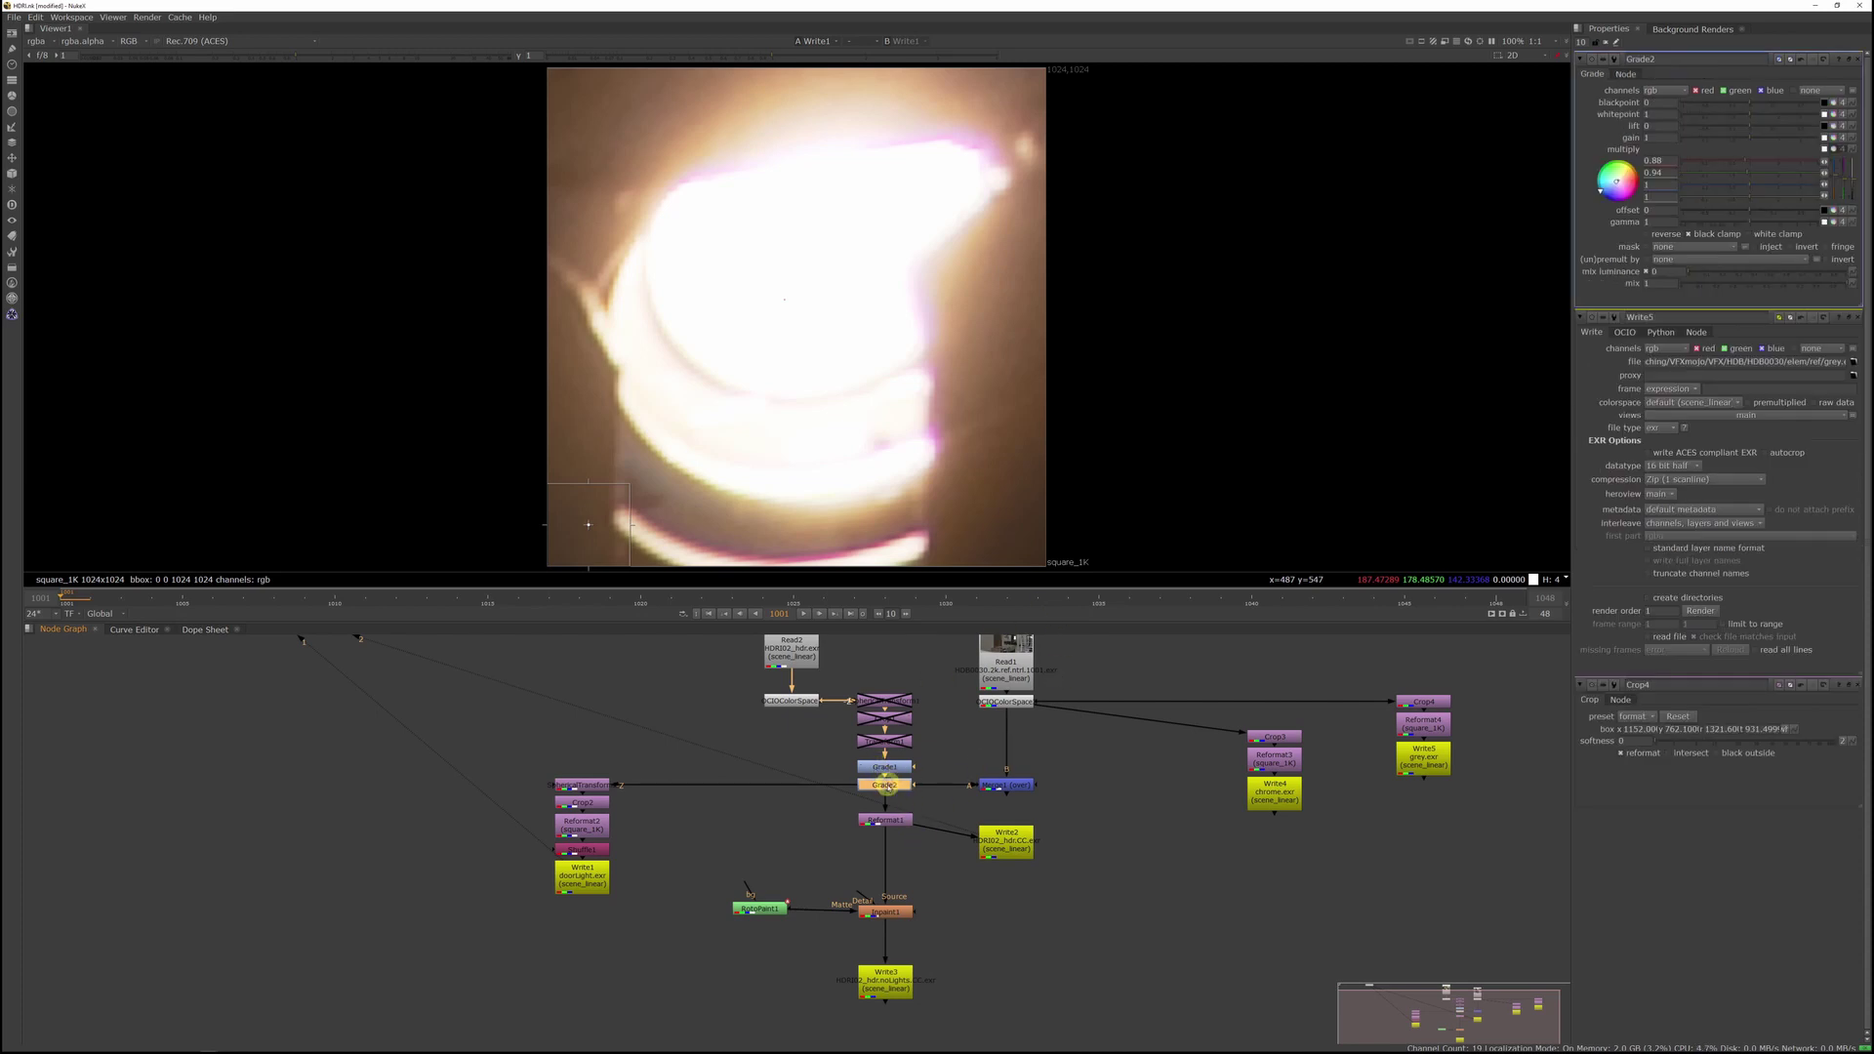
left_click_drag(890, 785, 998, 793)
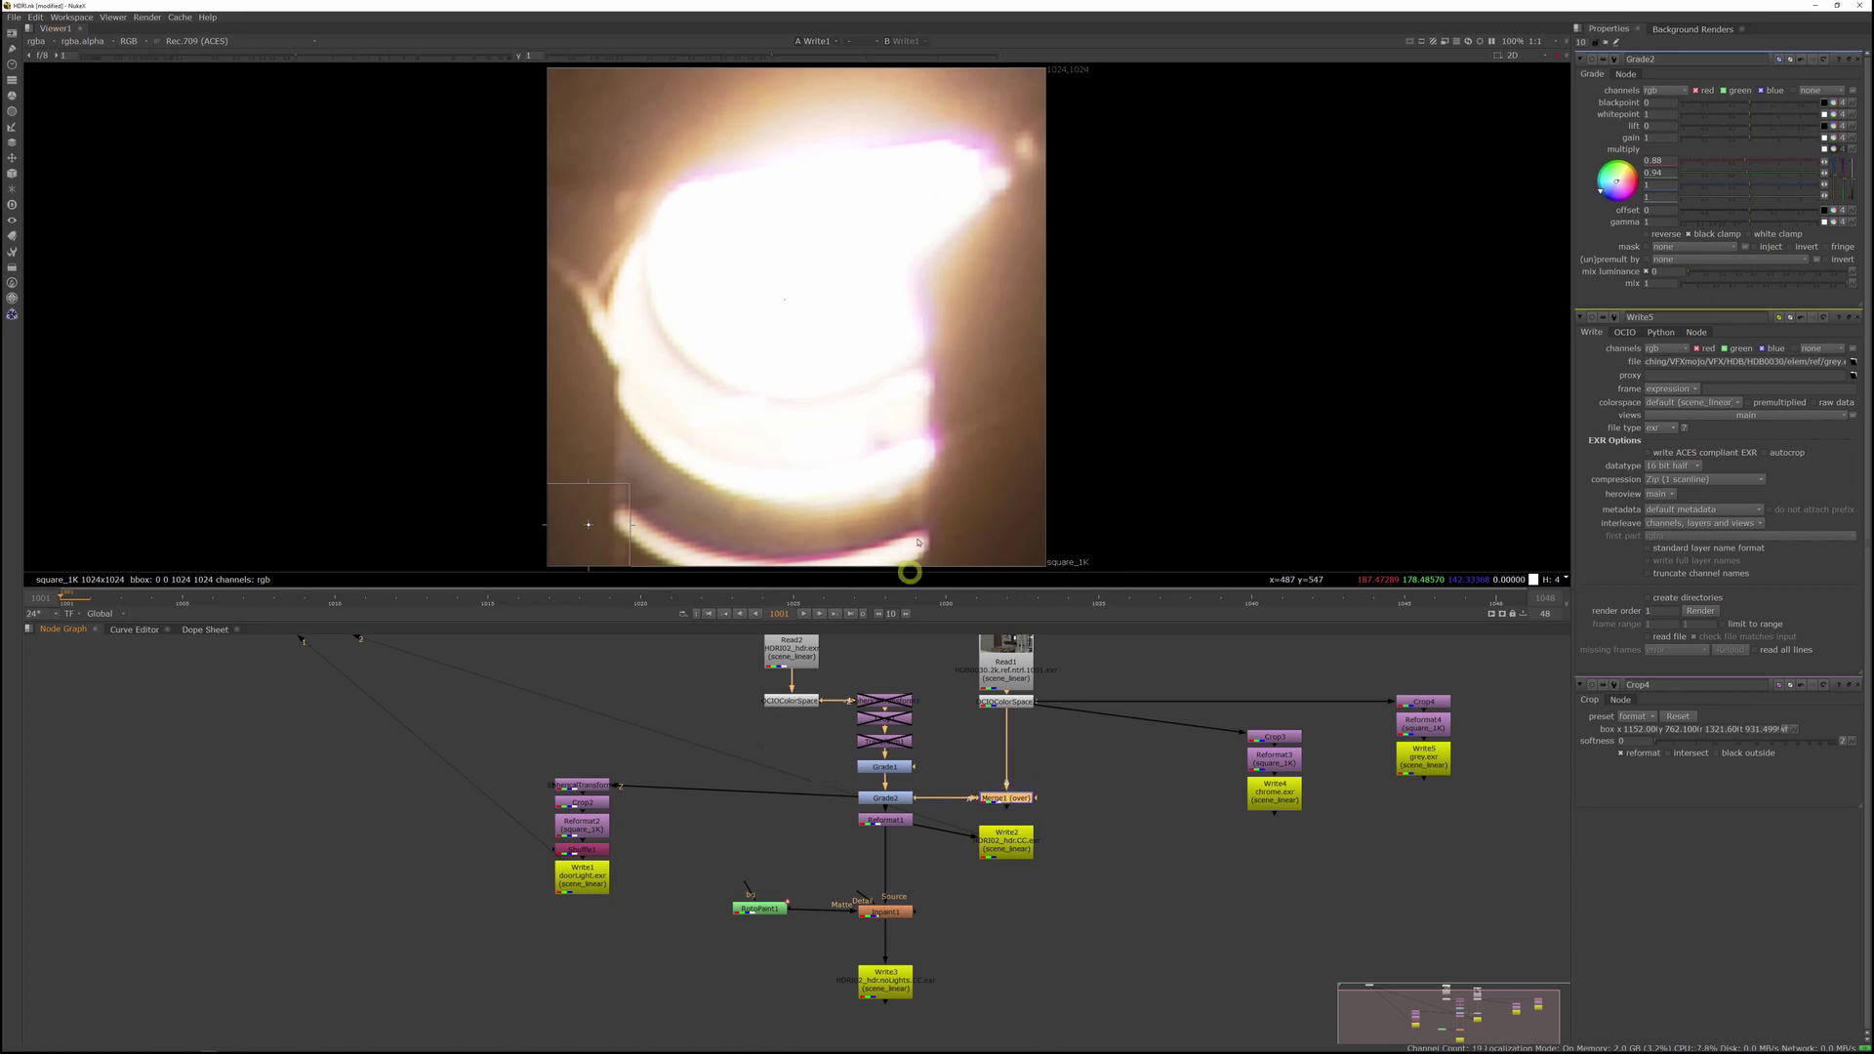
Step: Show Grade2's output in the viewer and inspect the graded HDRI panorama
scroll(933, 462, "down", 2)
left_click(884, 797)
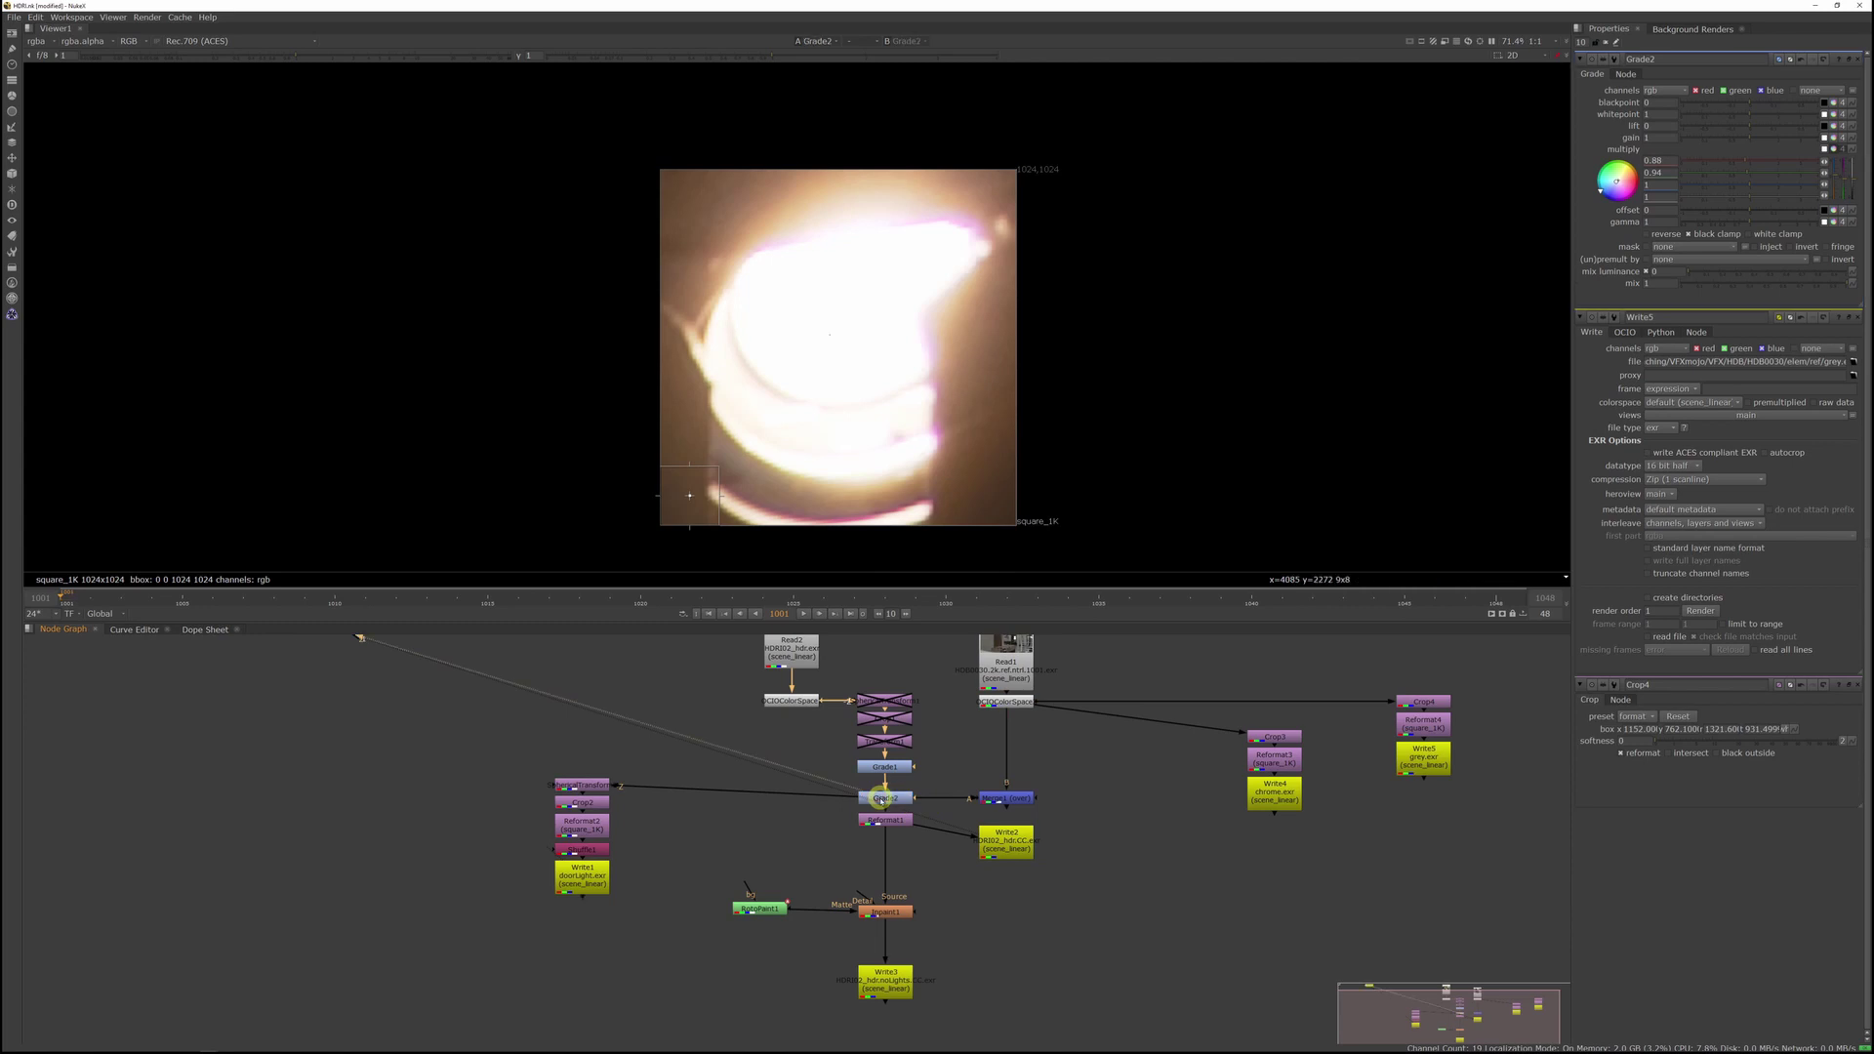
key("1")
scroll(878, 283, "up", 10)
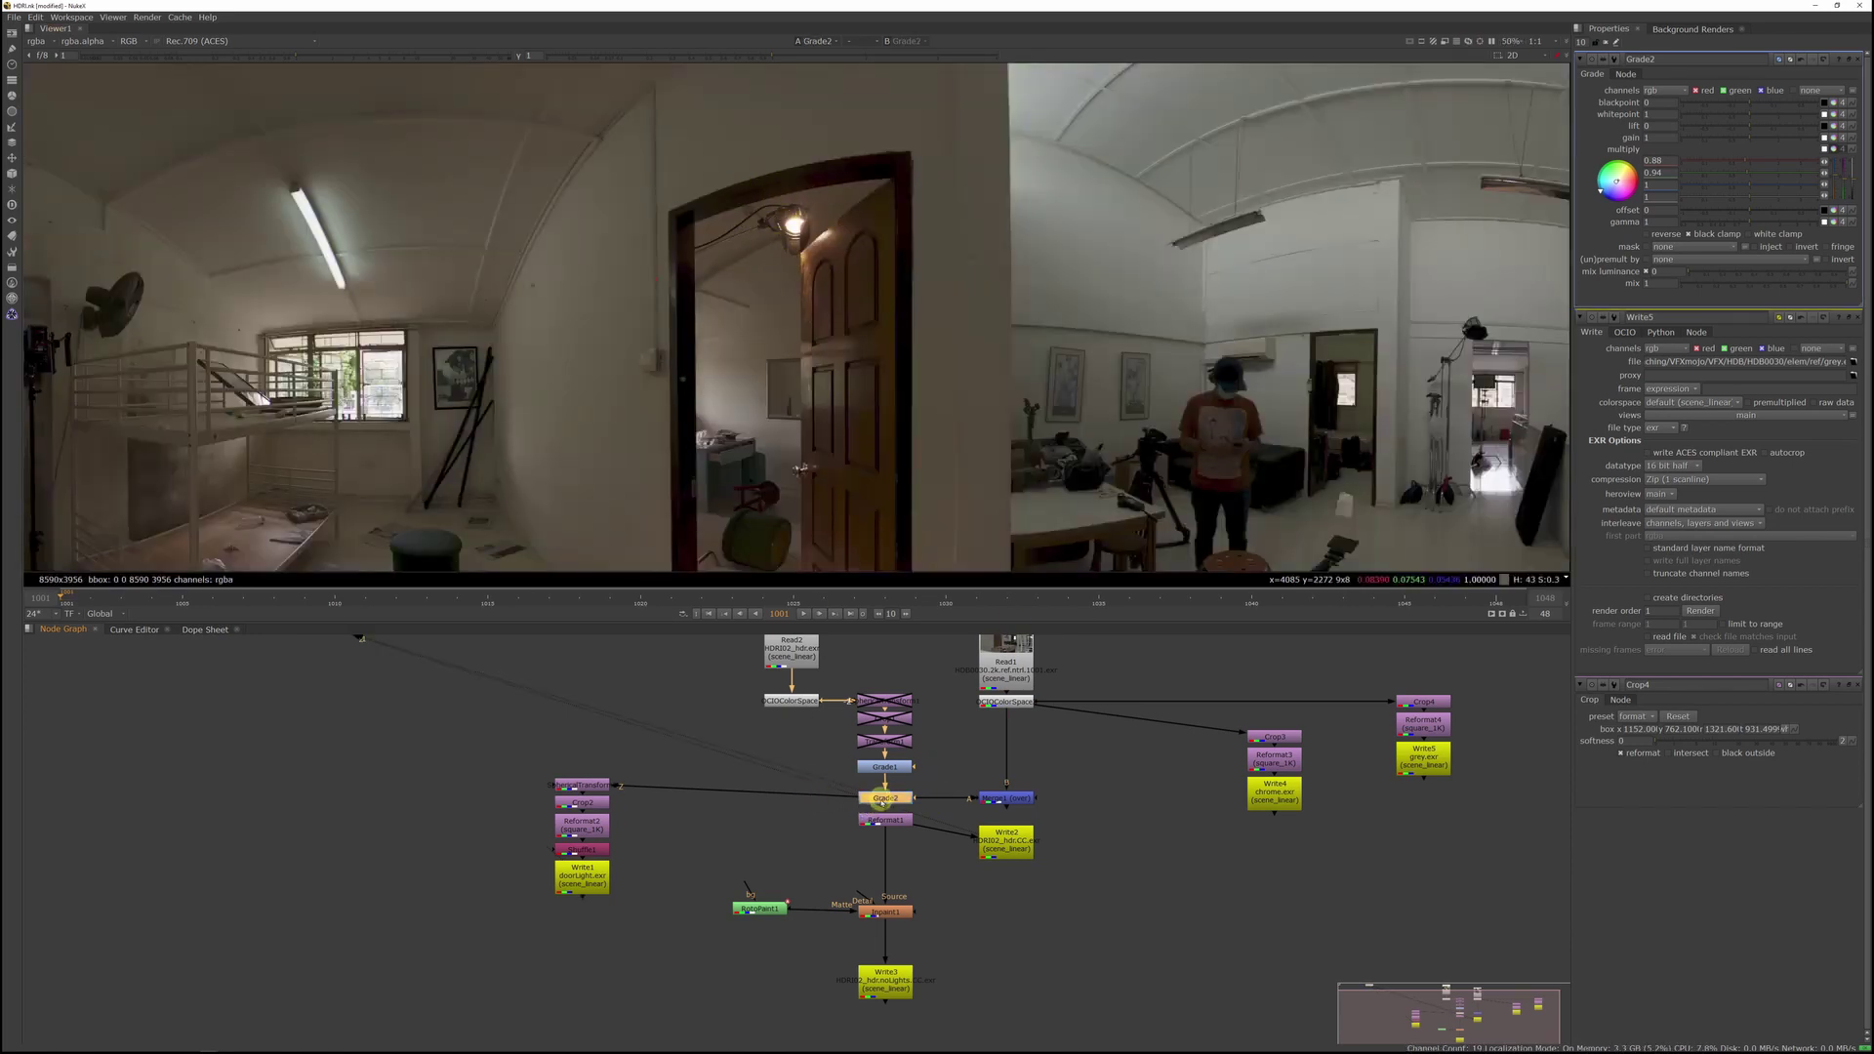
Step: Show the door light branch's Shuffle output in the viewer, lower the viewer gain to 0.01 and sample the bulb's brightest area
left_click(583, 849)
key("1")
left_click(349, 156)
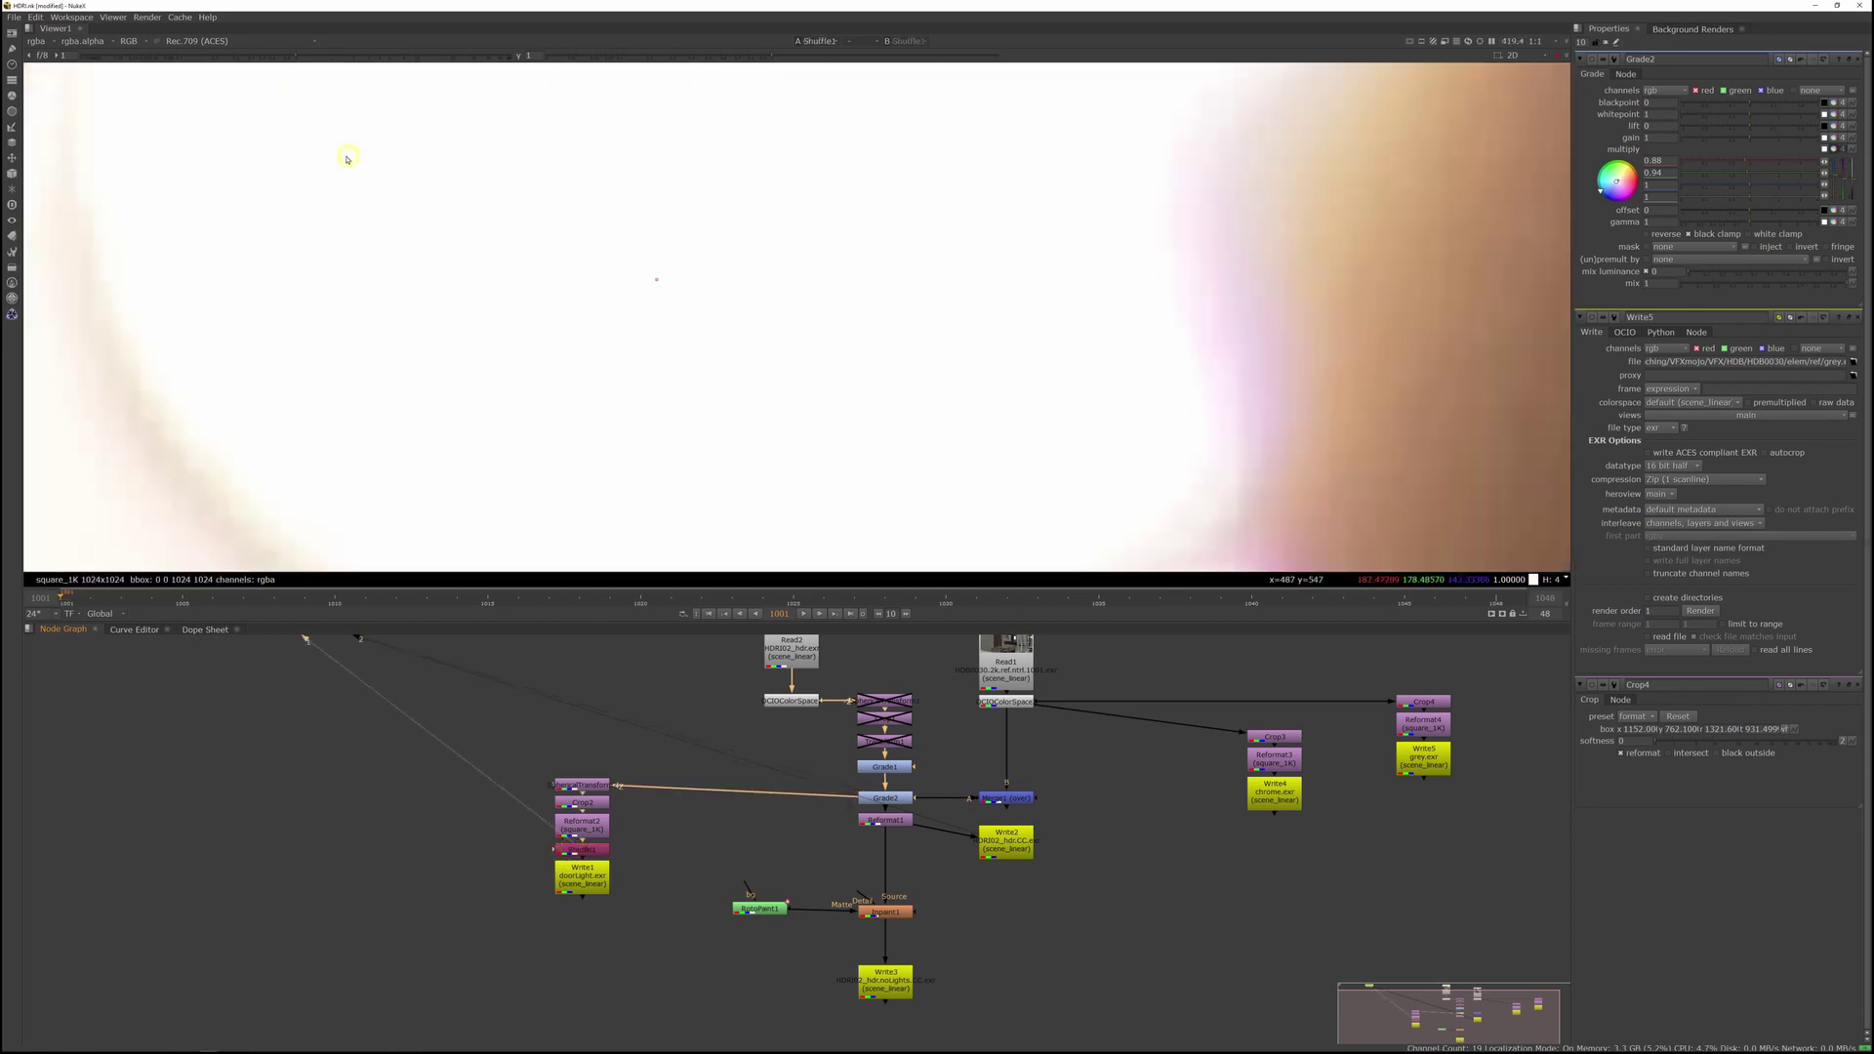
scroll(744, 273, "down", 6)
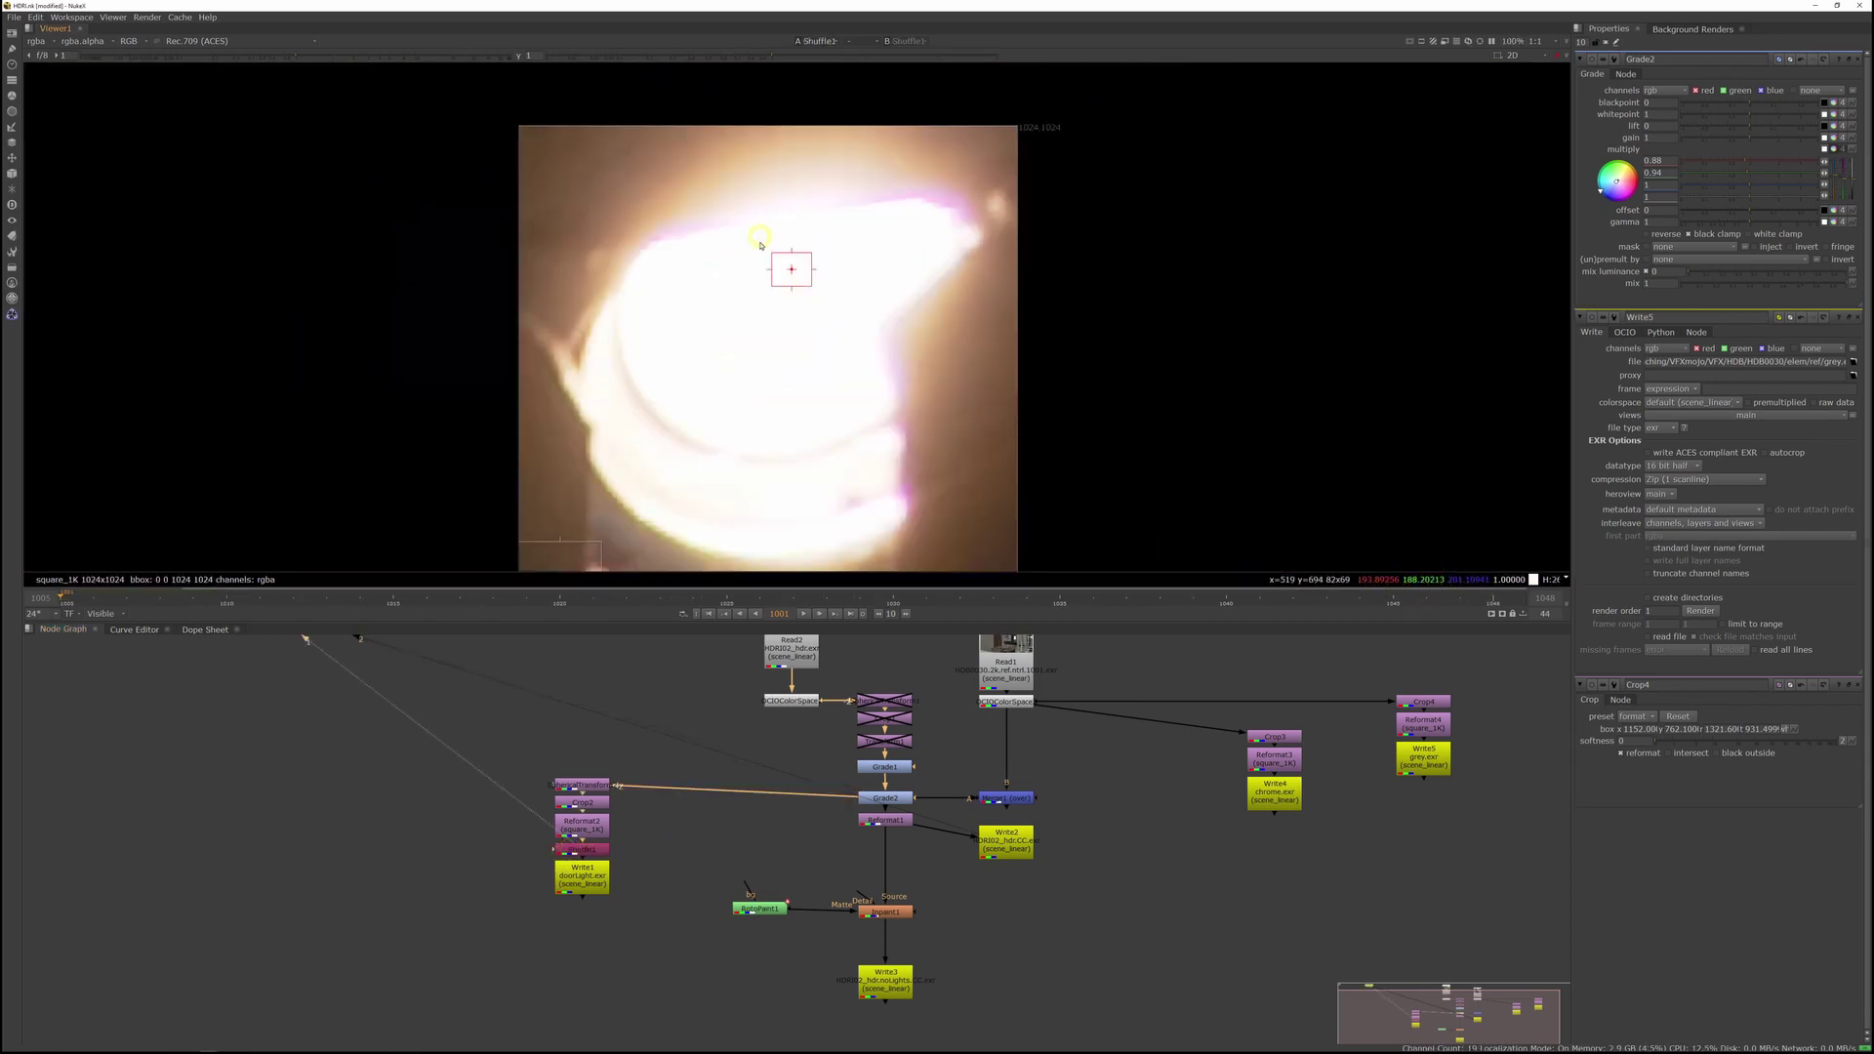
left_click_drag(734, 57, 8, 64)
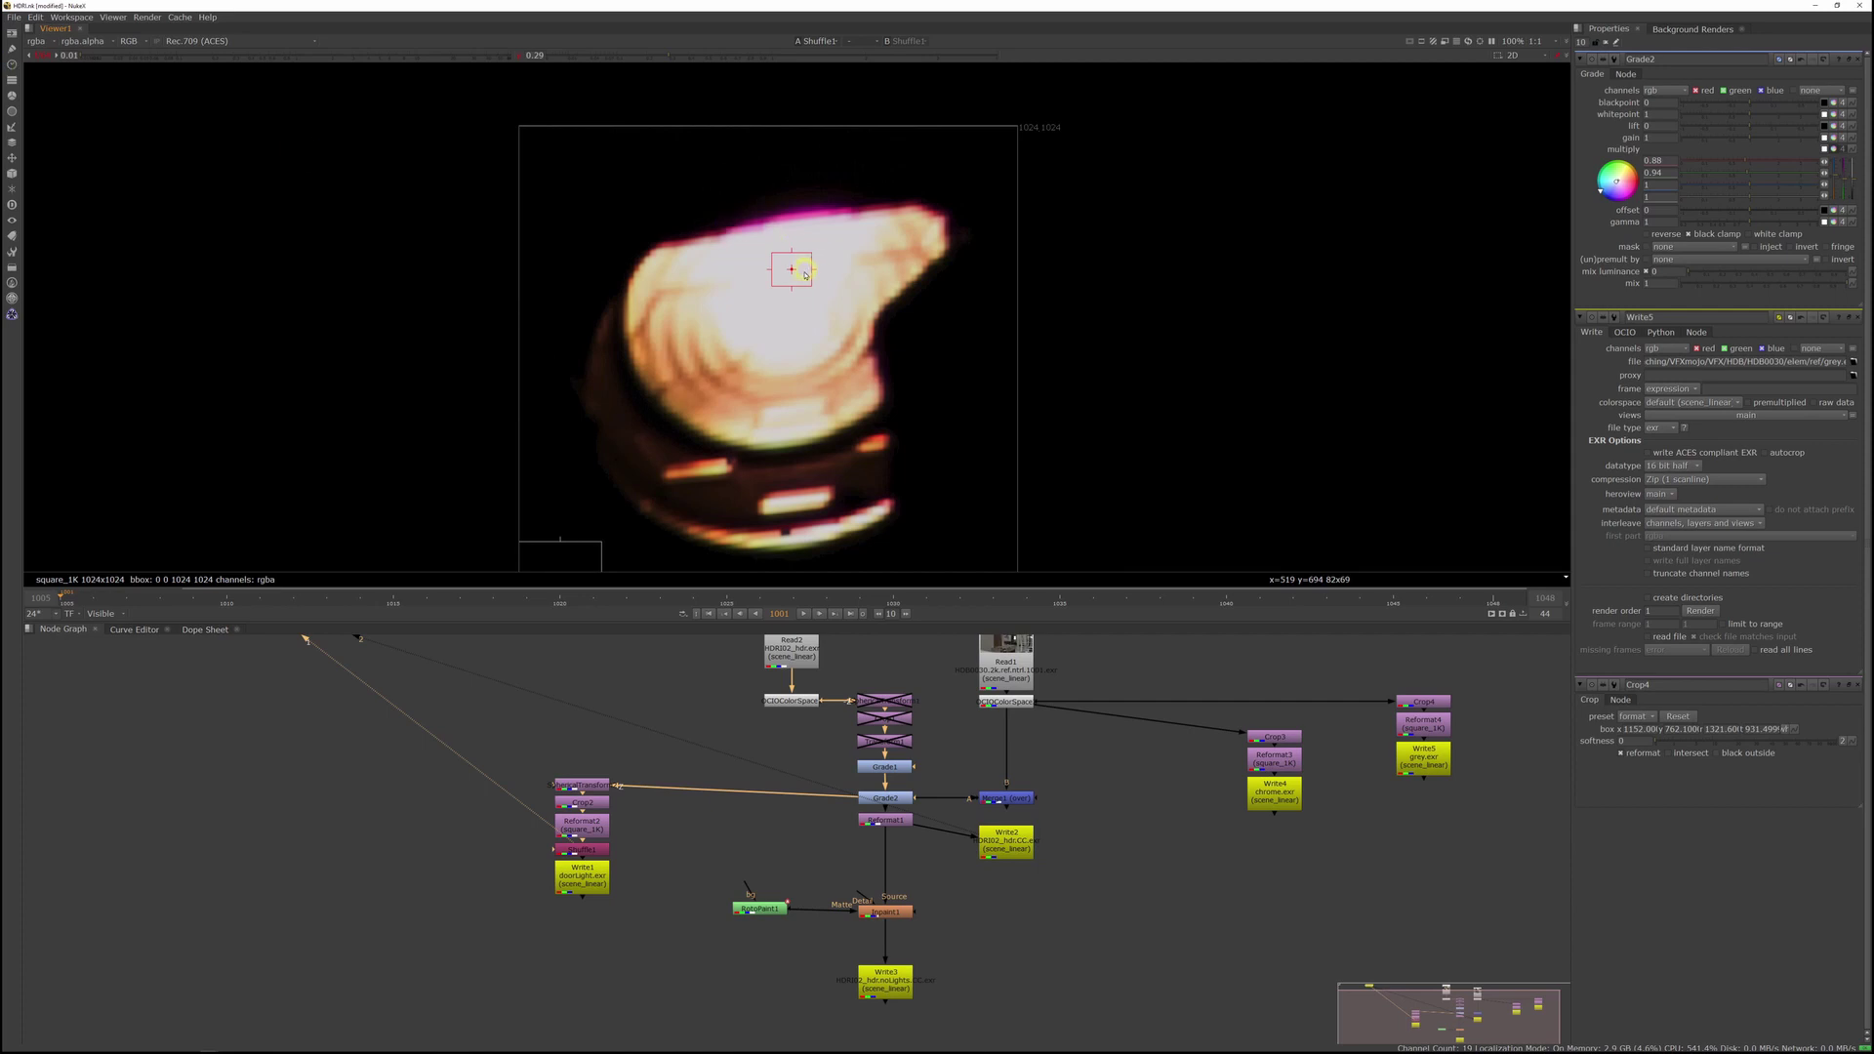
left_click_drag(791, 269, 777, 313)
Step: Reconnect the door light branch's input from Grade2 to Grade1, leave Grade2 enabled and reset the viewer gain to 1
left_click(898, 798)
key("d")
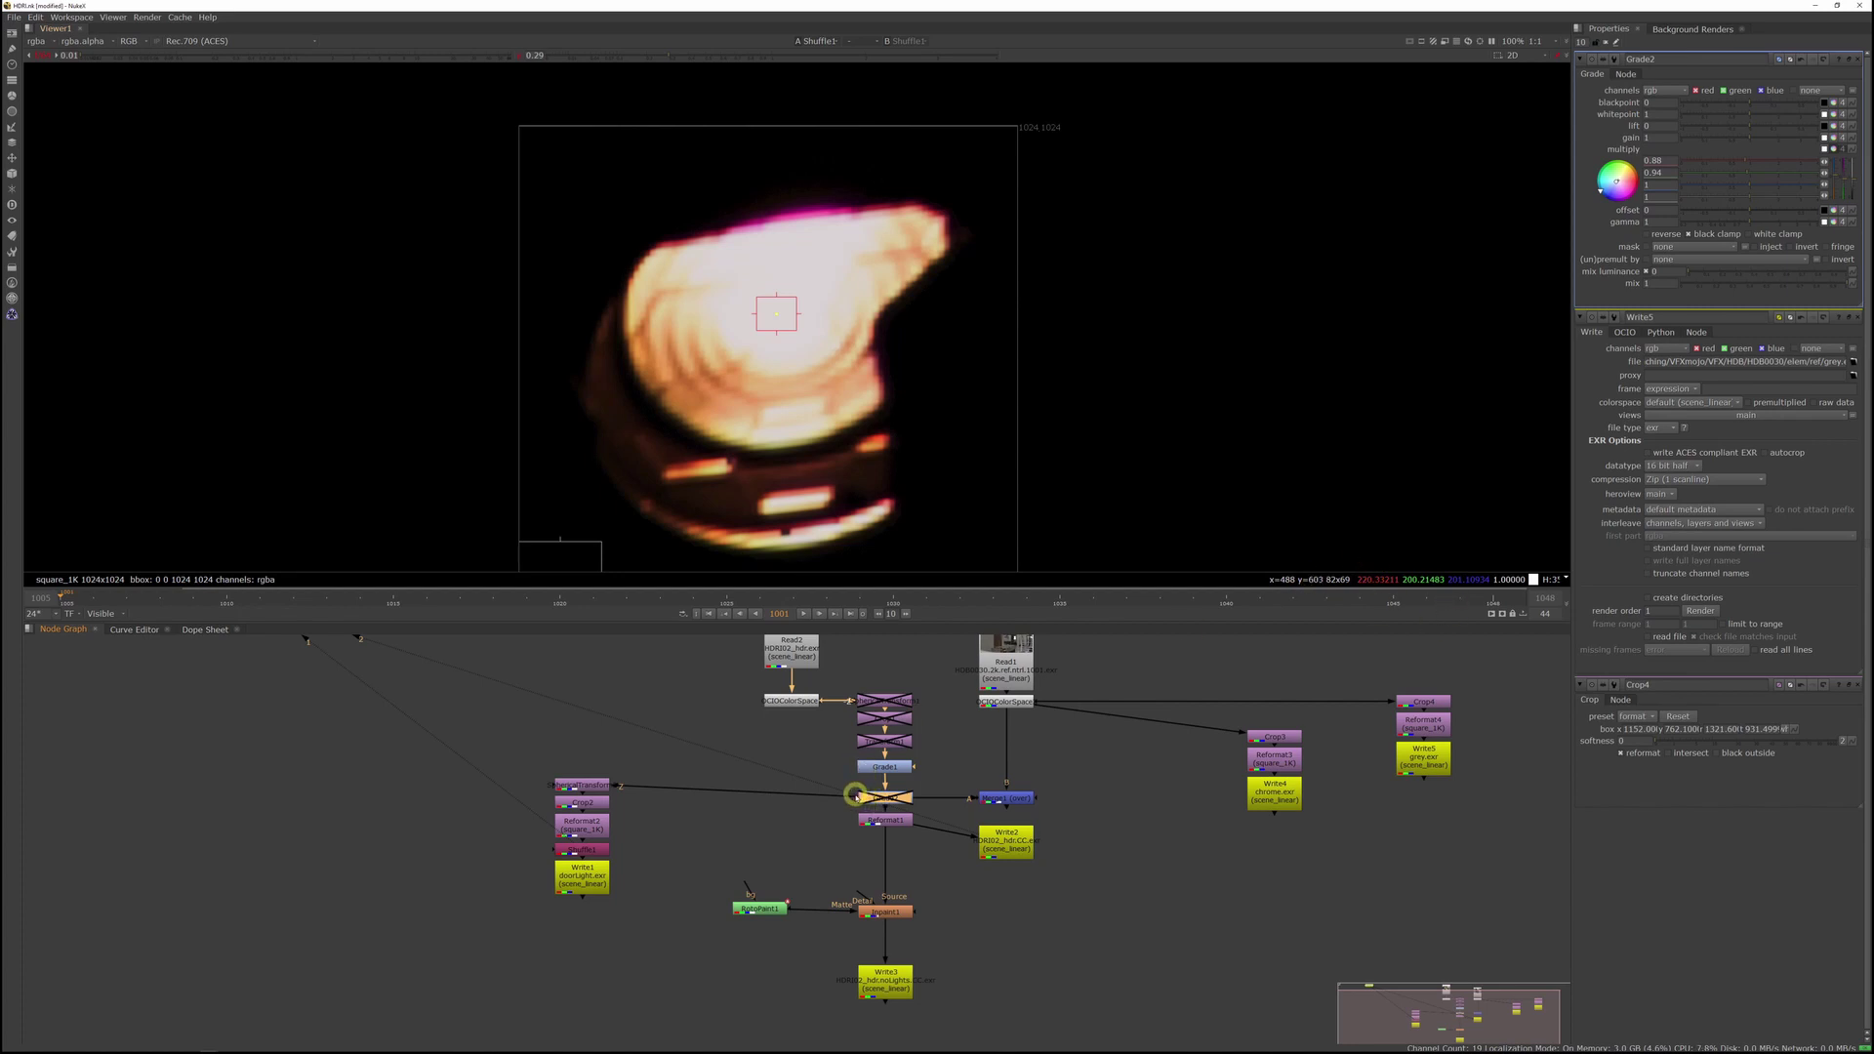
left_click_drag(854, 797, 886, 768)
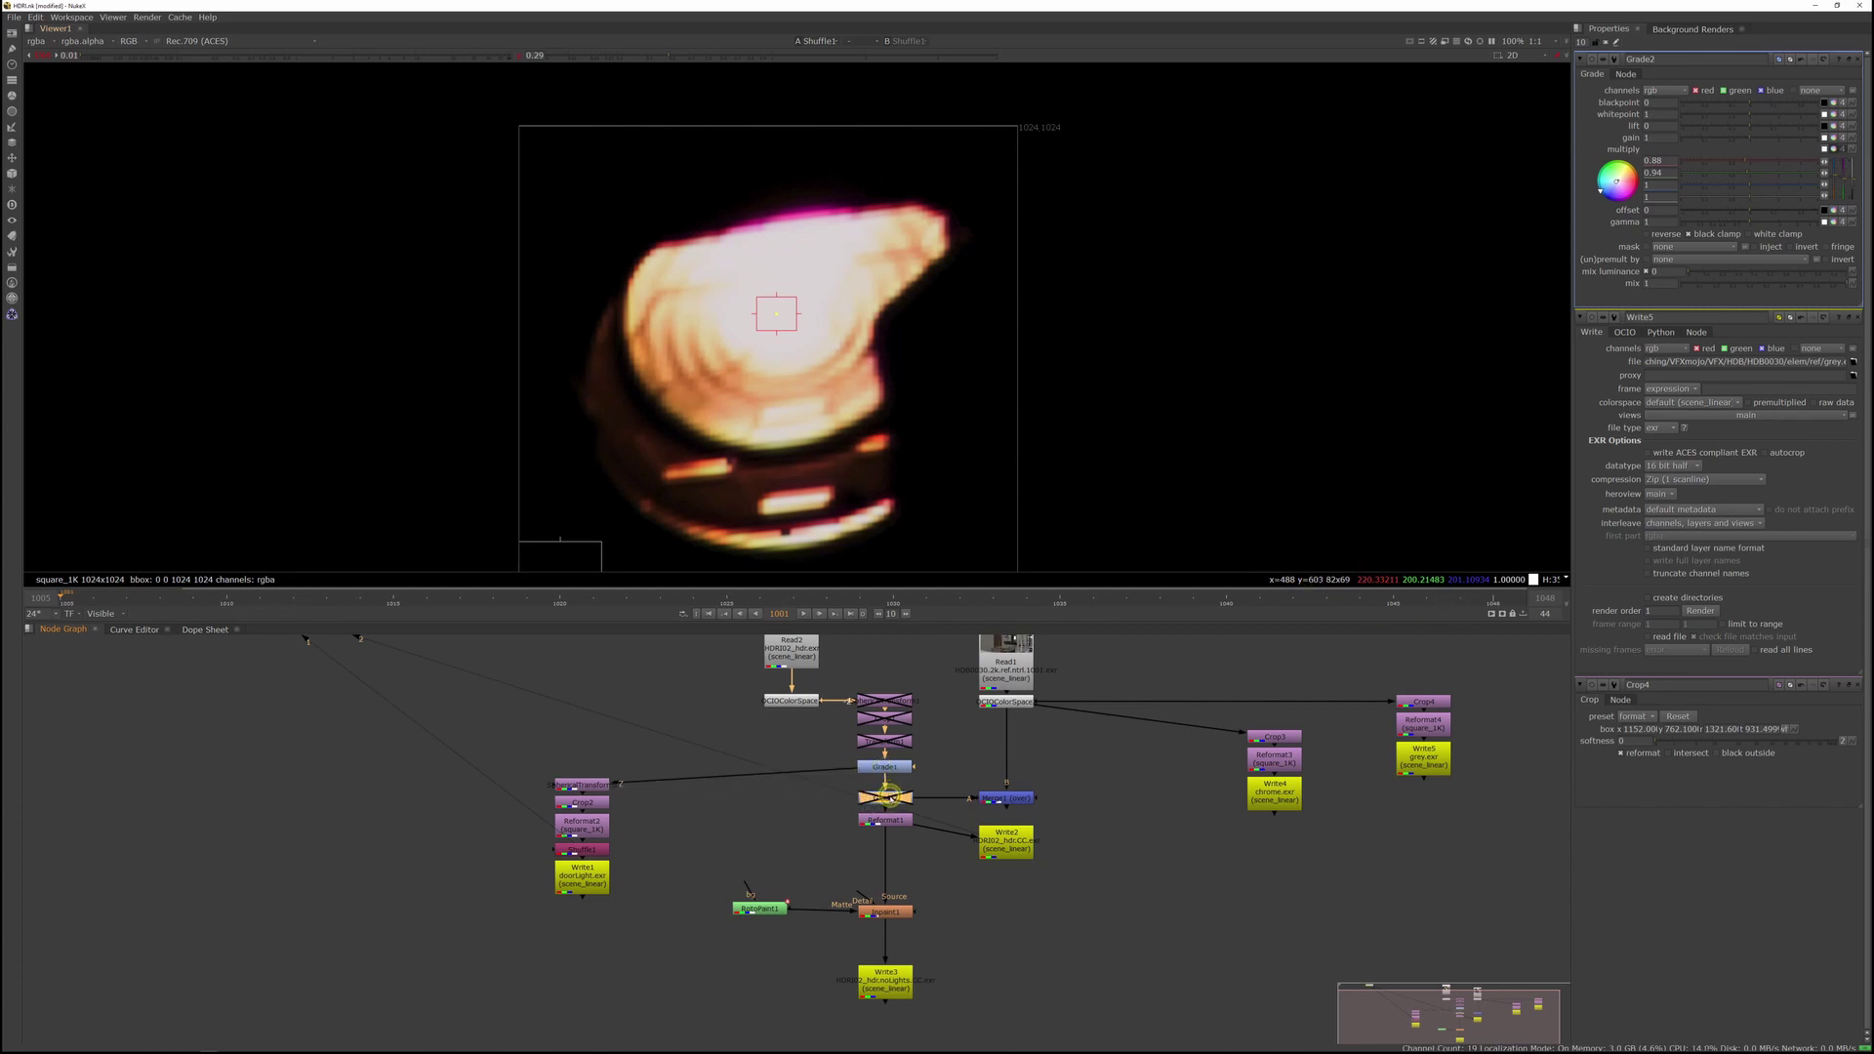
key("d")
scroll(1026, 327, "down", 1)
left_click(38, 55)
Step: Open the settings of the doorLight.exr Write node and inspect Write2's colour-corrected HDRI panorama in the viewer
left_click(572, 869)
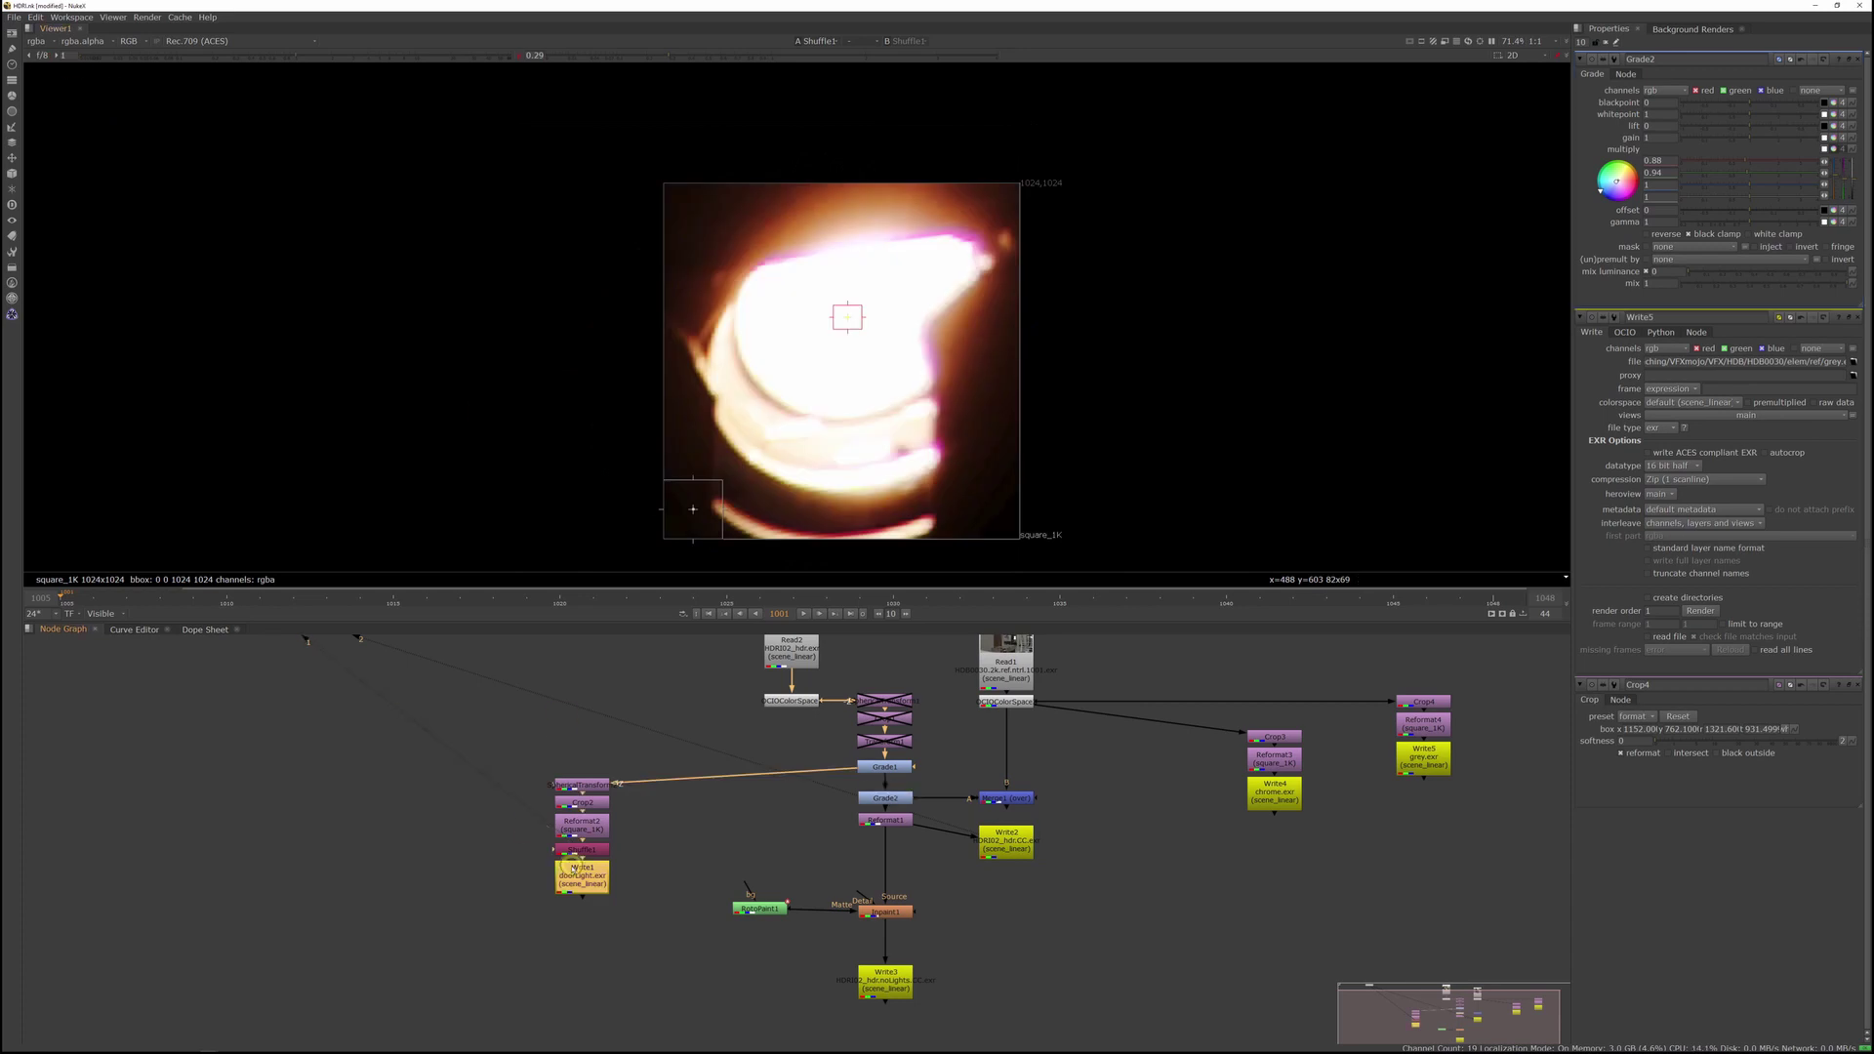
double_click(576, 873)
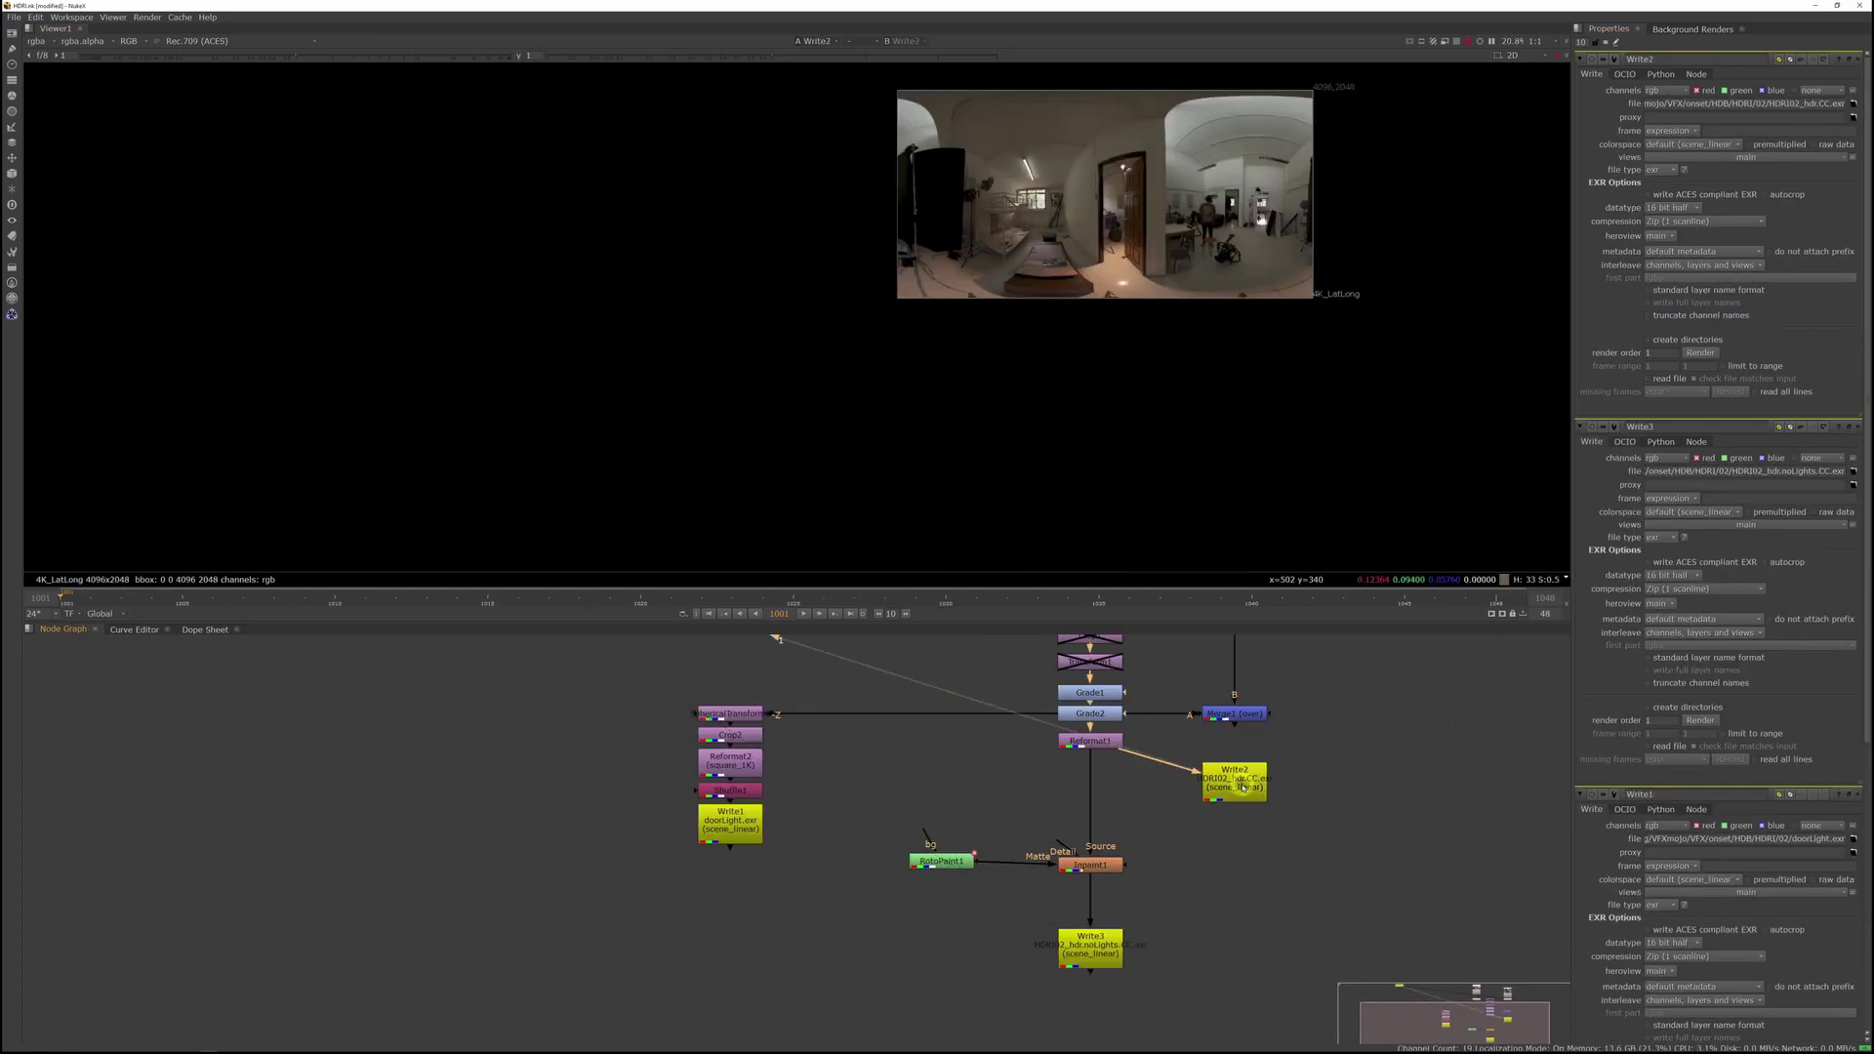
middle_click_drag(1164, 325, 1122, 286)
scroll(1122, 286, "up", 3)
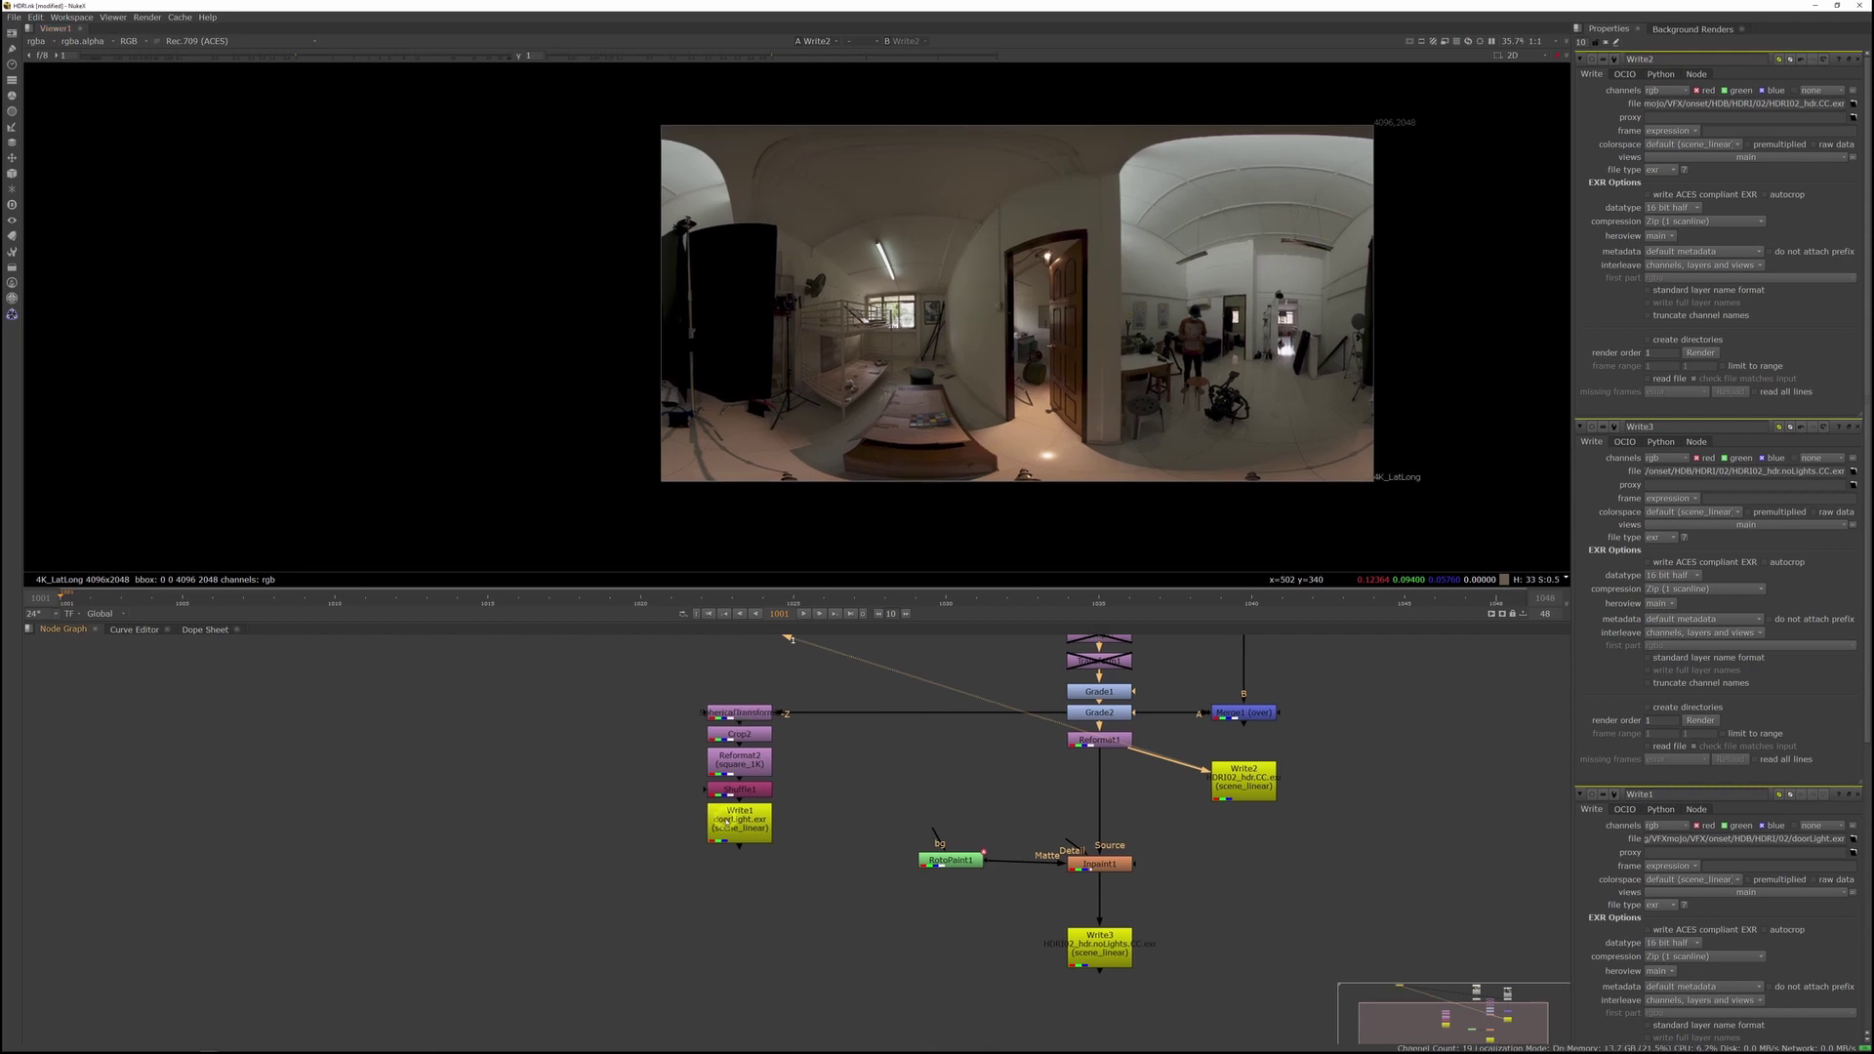
Step: Show Write3's noLights panorama in the viewer and examine the areas where the lights are painted out
key("1")
scroll(1001, 394, "down", 7)
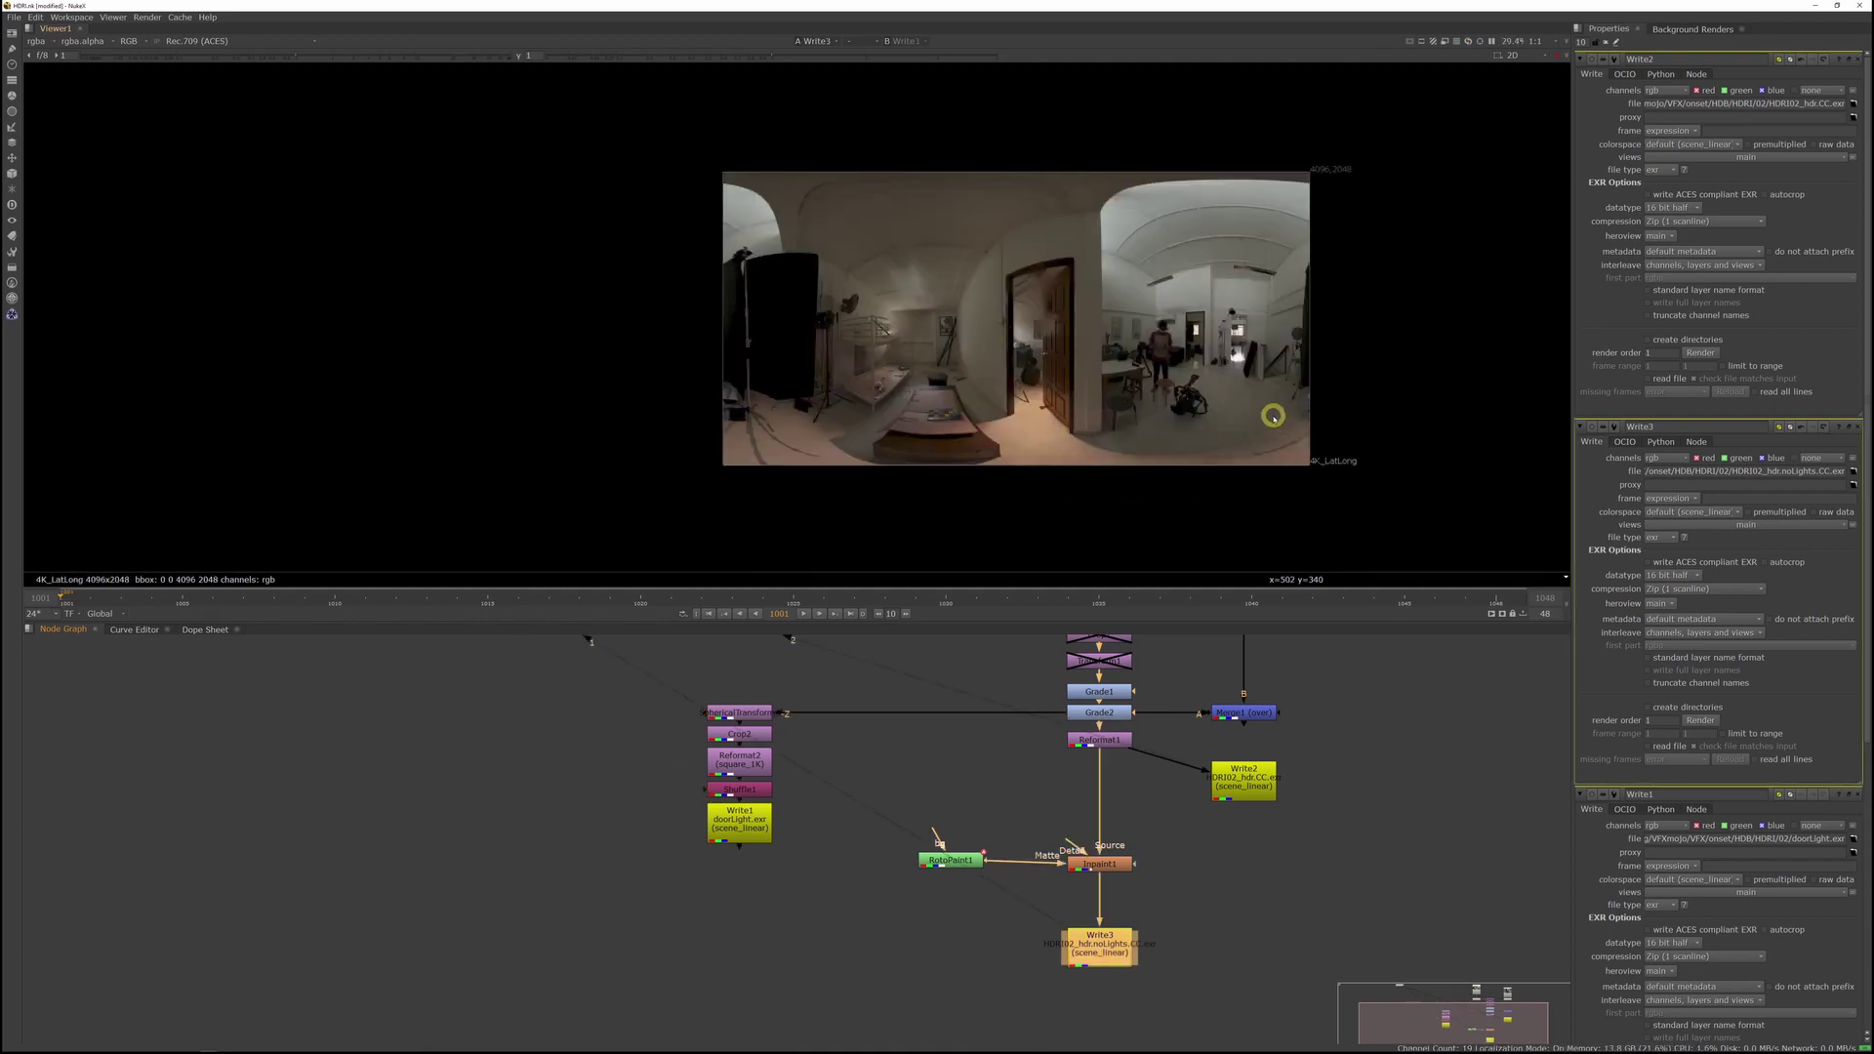
scroll(1203, 329, "up", 5)
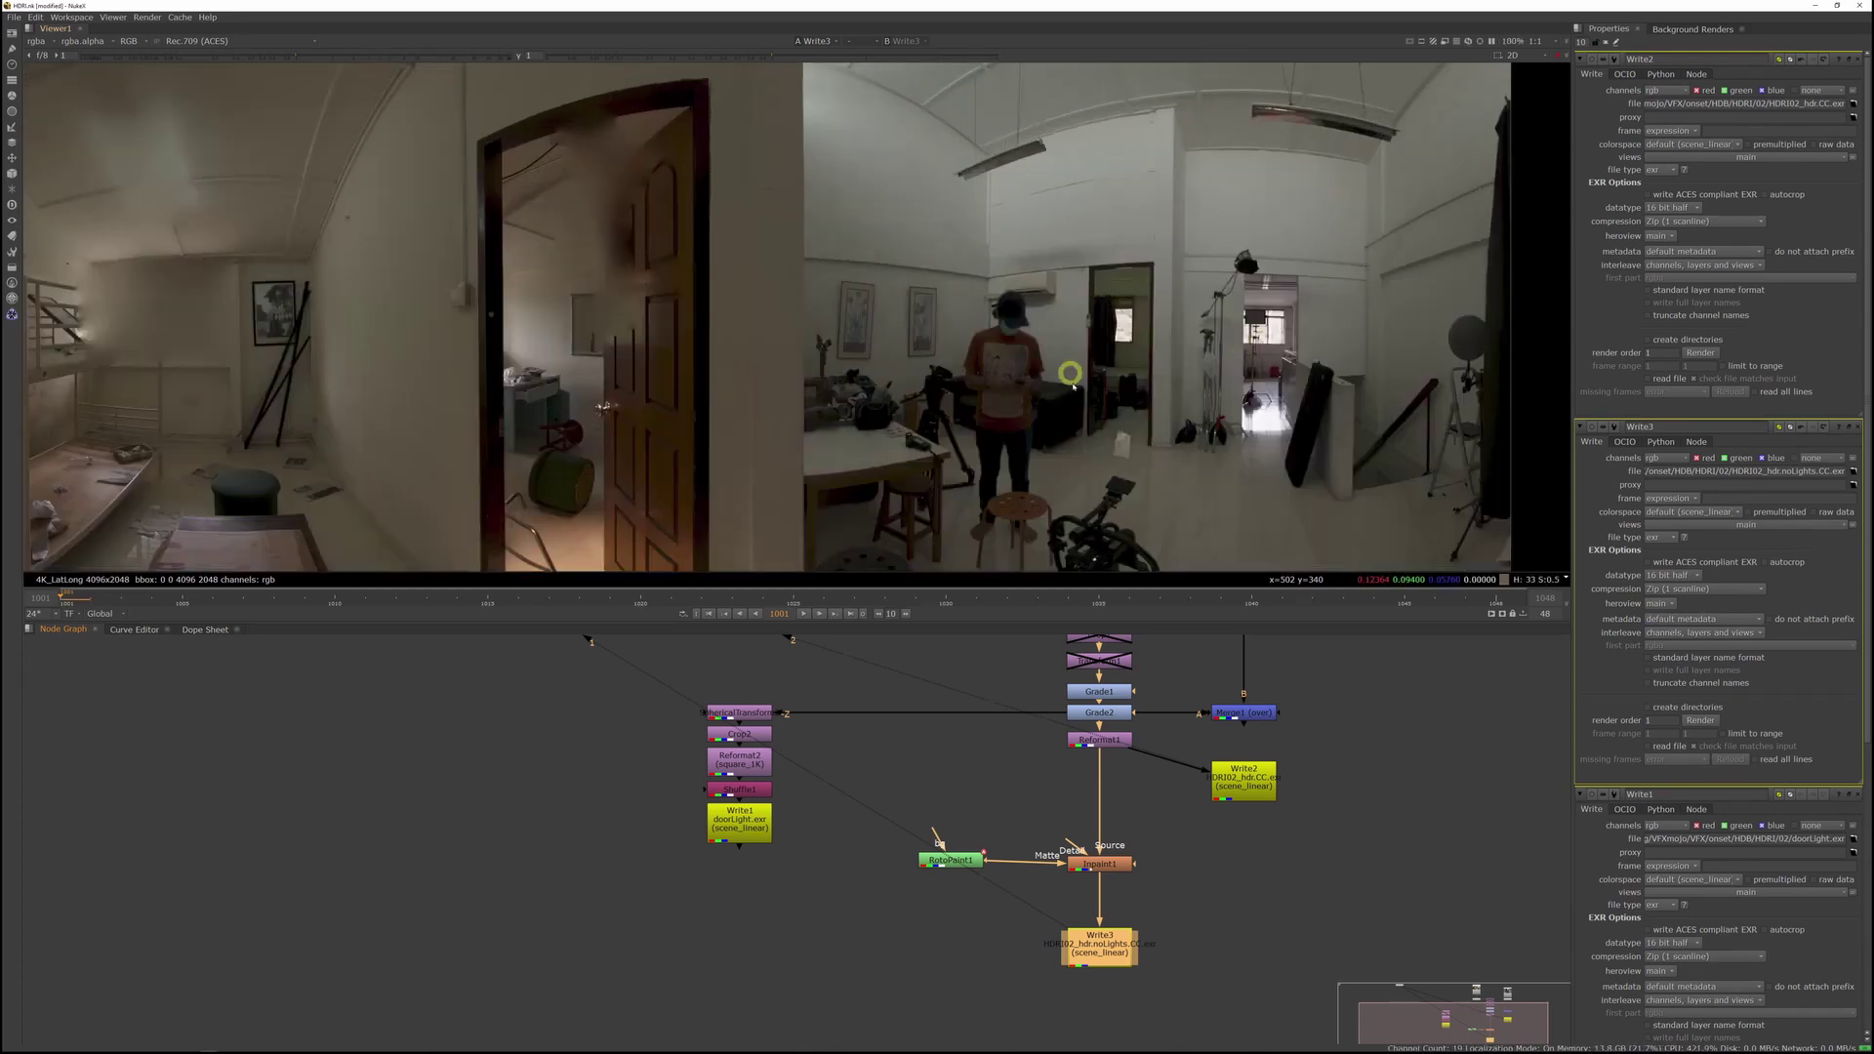
scroll(1096, 373, "down", 2)
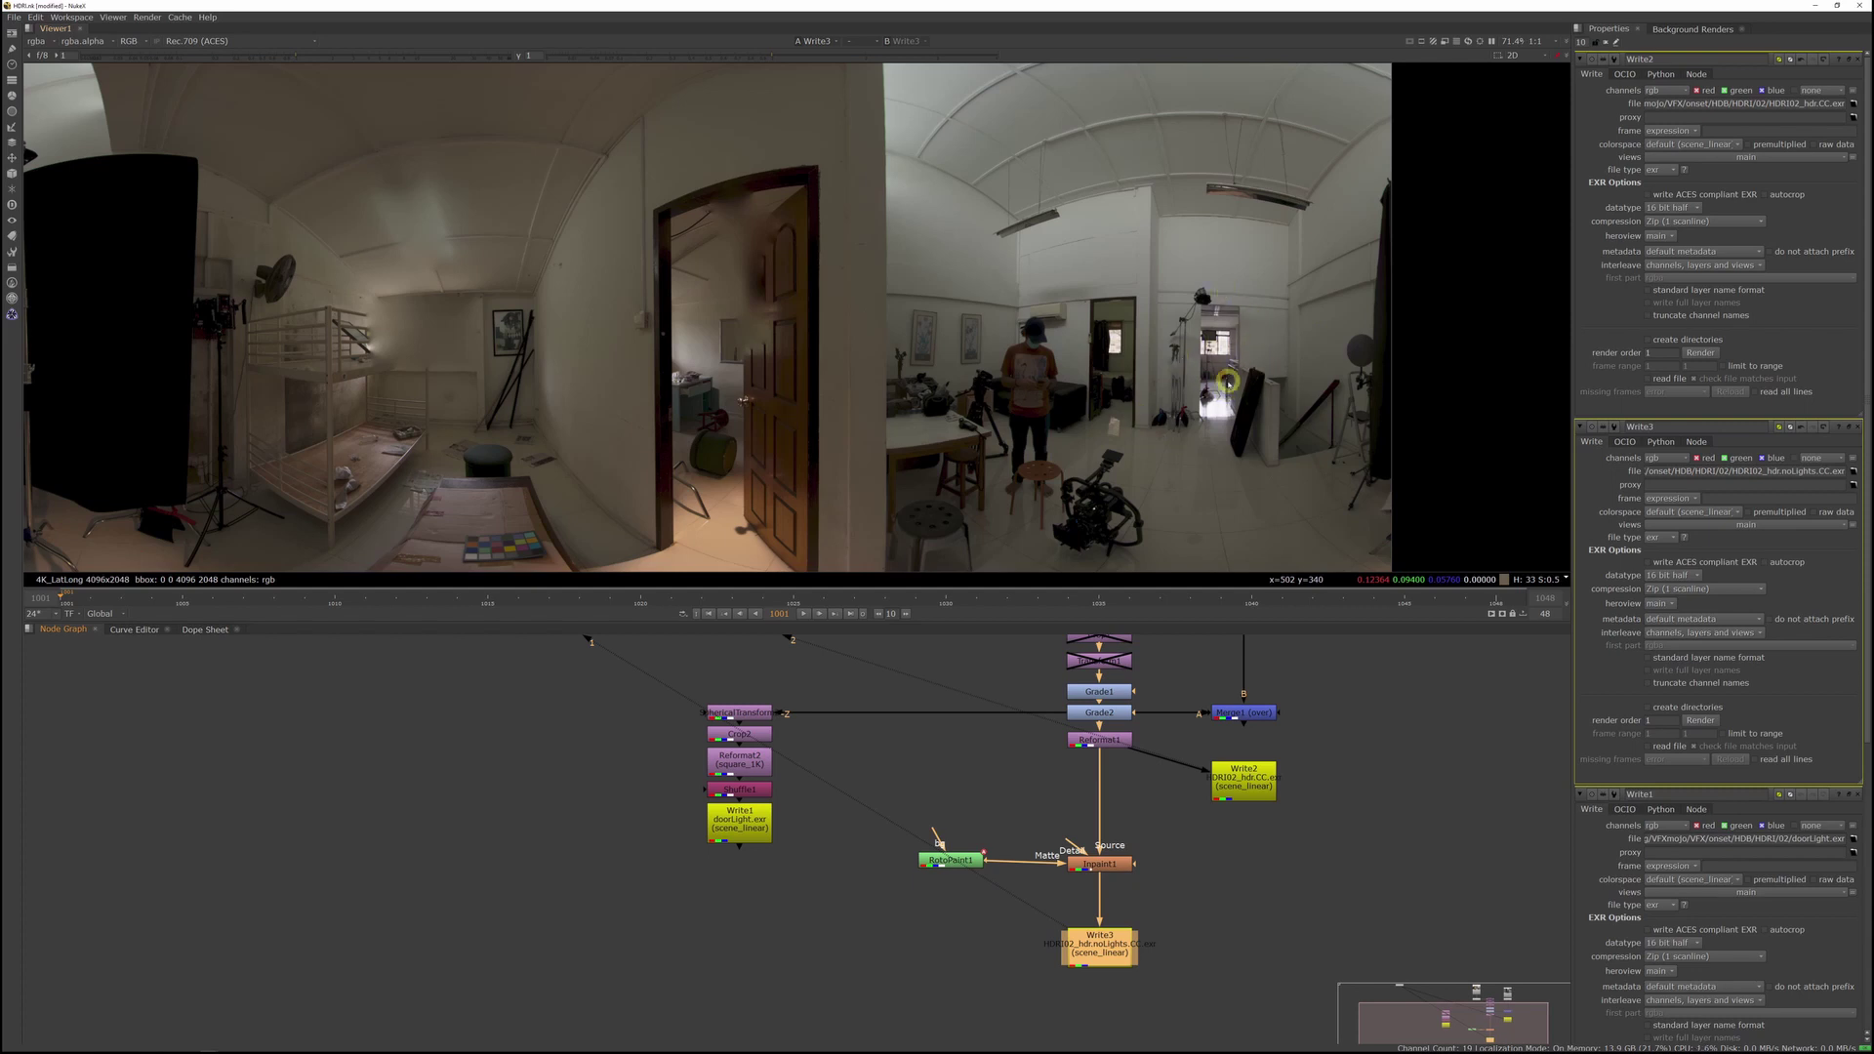
scroll(1226, 381, "down", 1)
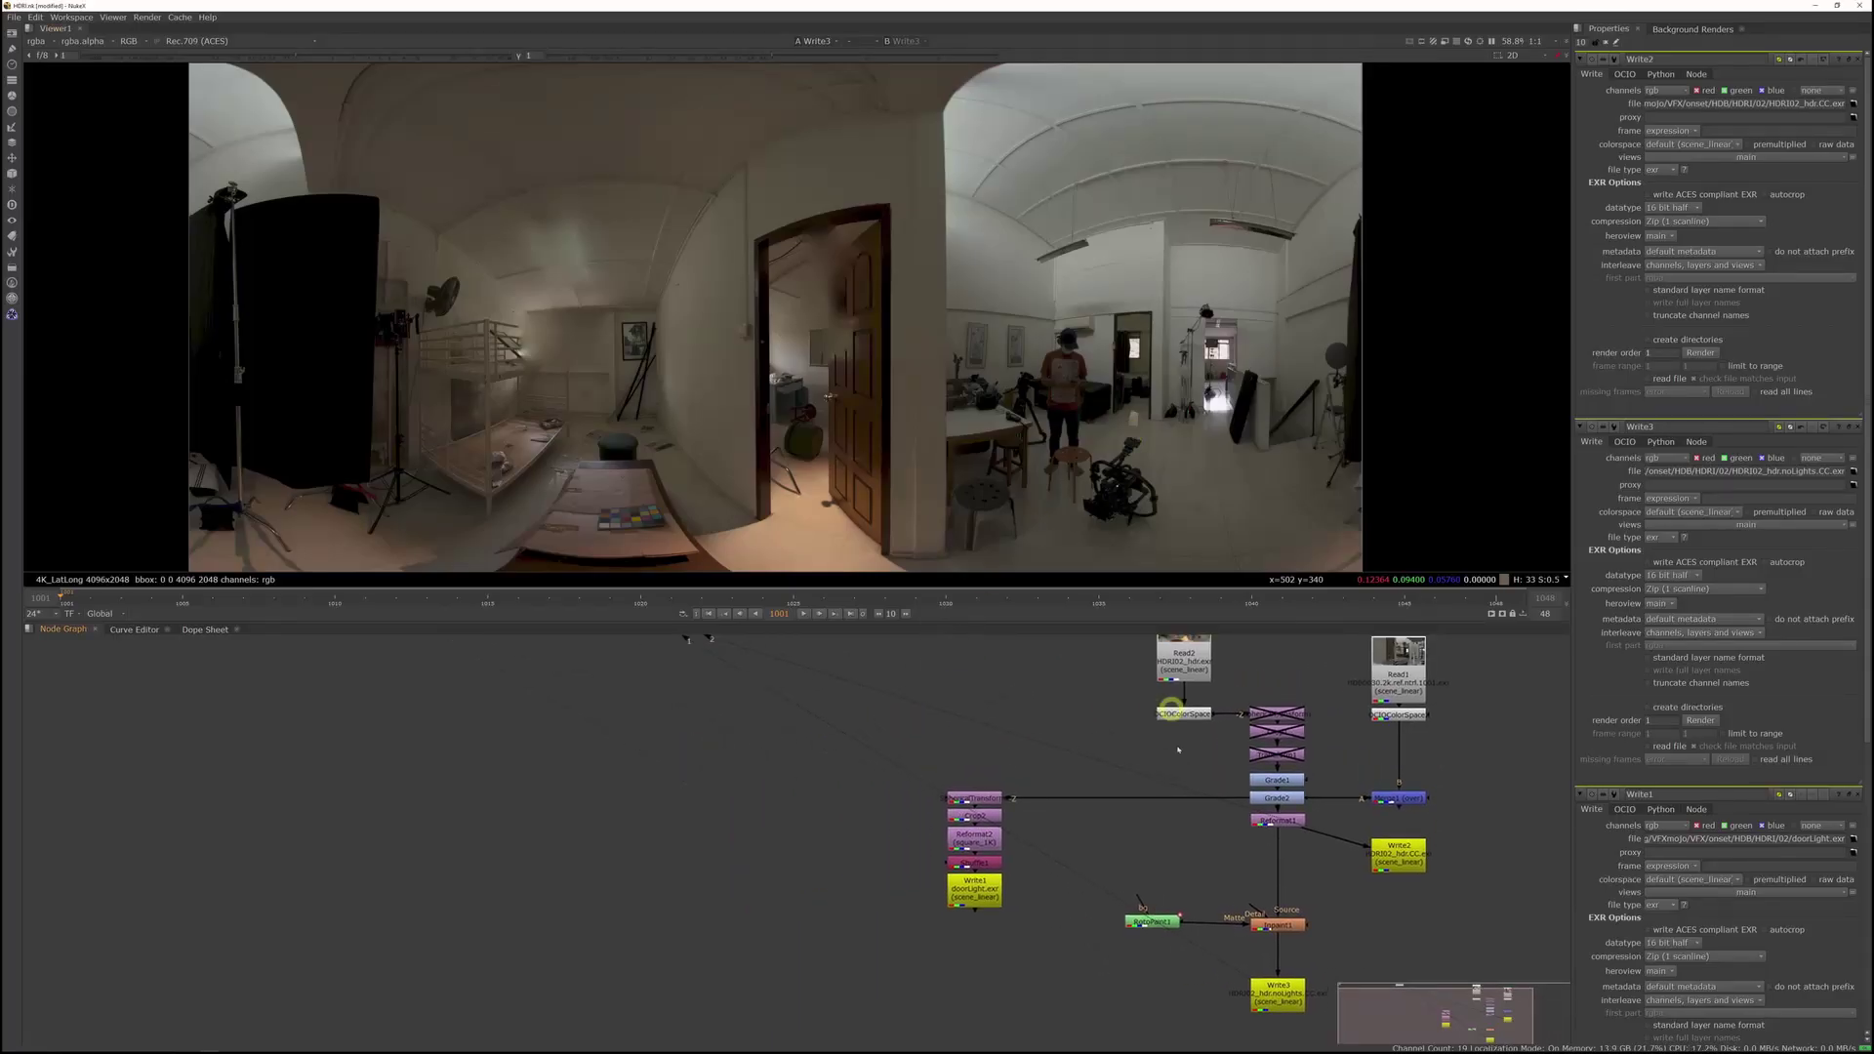
Step: Show the plate's OCIOColorSpace output in the viewer and examine the chrome and grey reference spheres
middle_click_drag(1338, 745, 1075, 773)
left_click(1120, 745)
key("1")
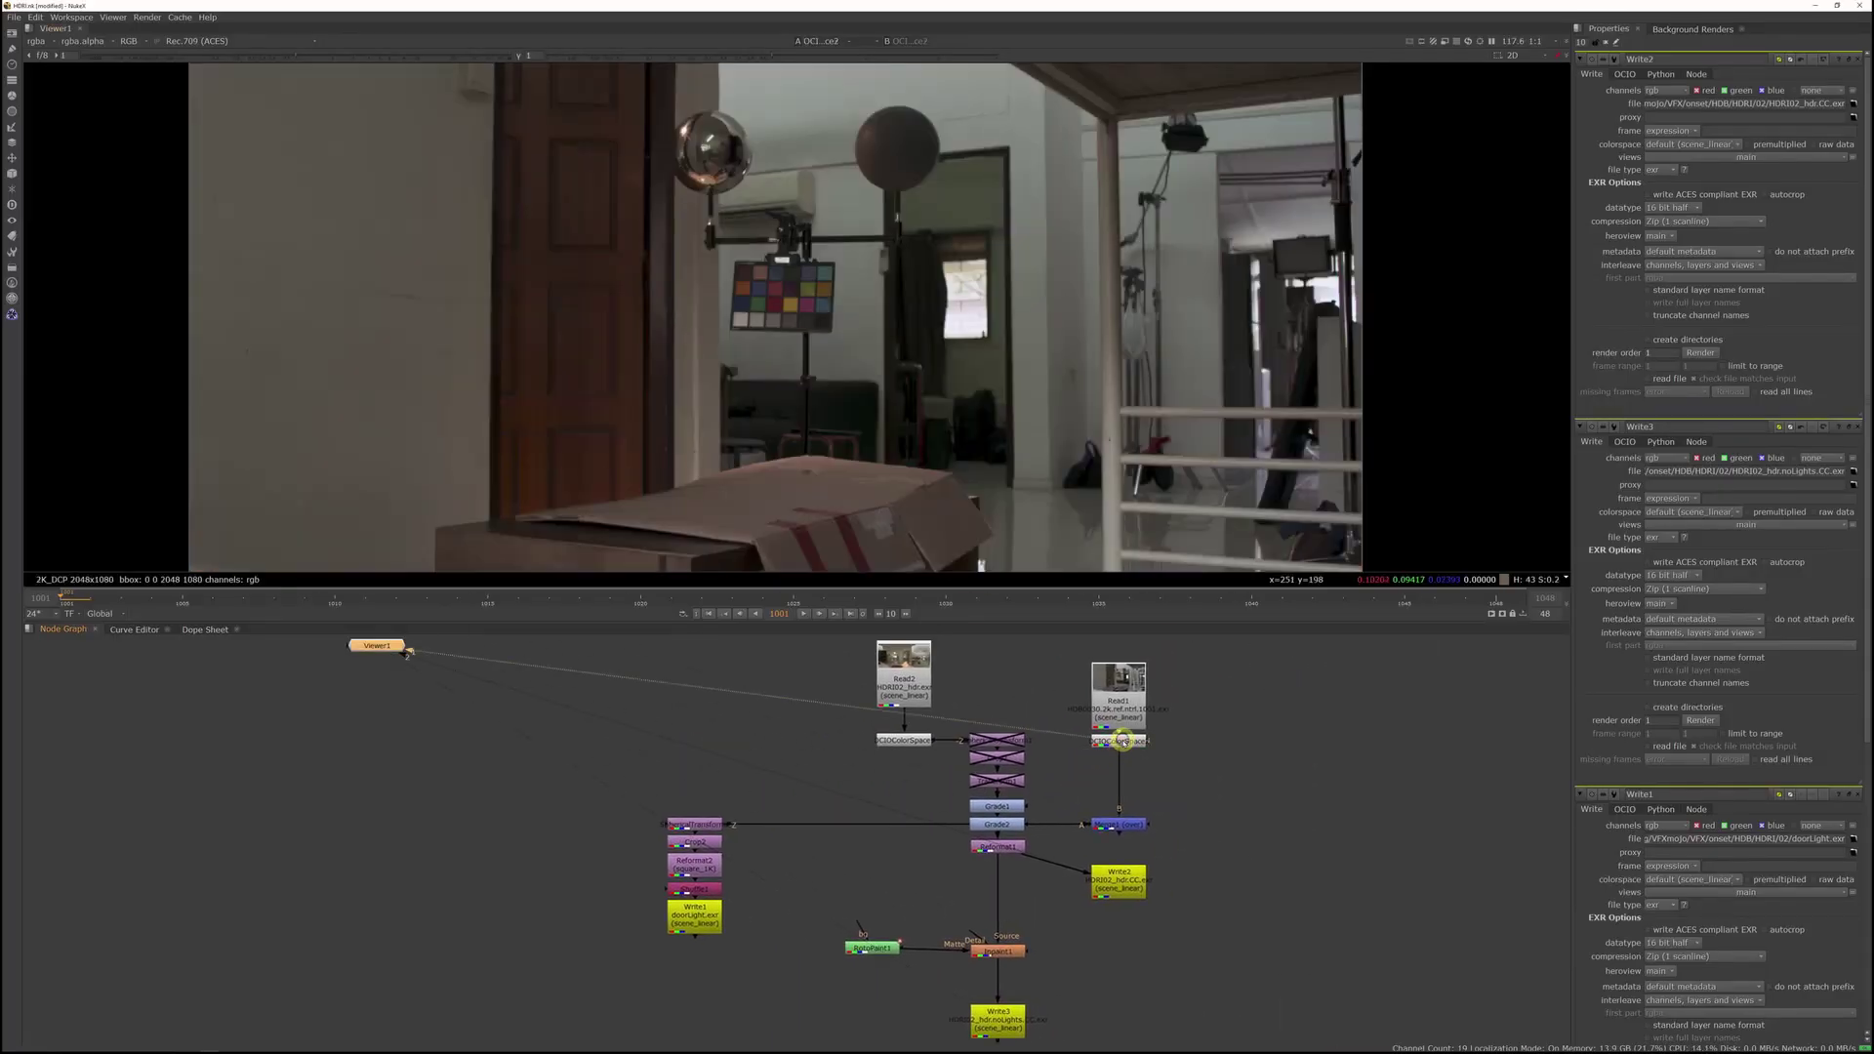
scroll(943, 317, "down", 1)
middle_click_drag(772, 156, 839, 349)
scroll(839, 349, "up", 1)
scroll(839, 349, "up", 3)
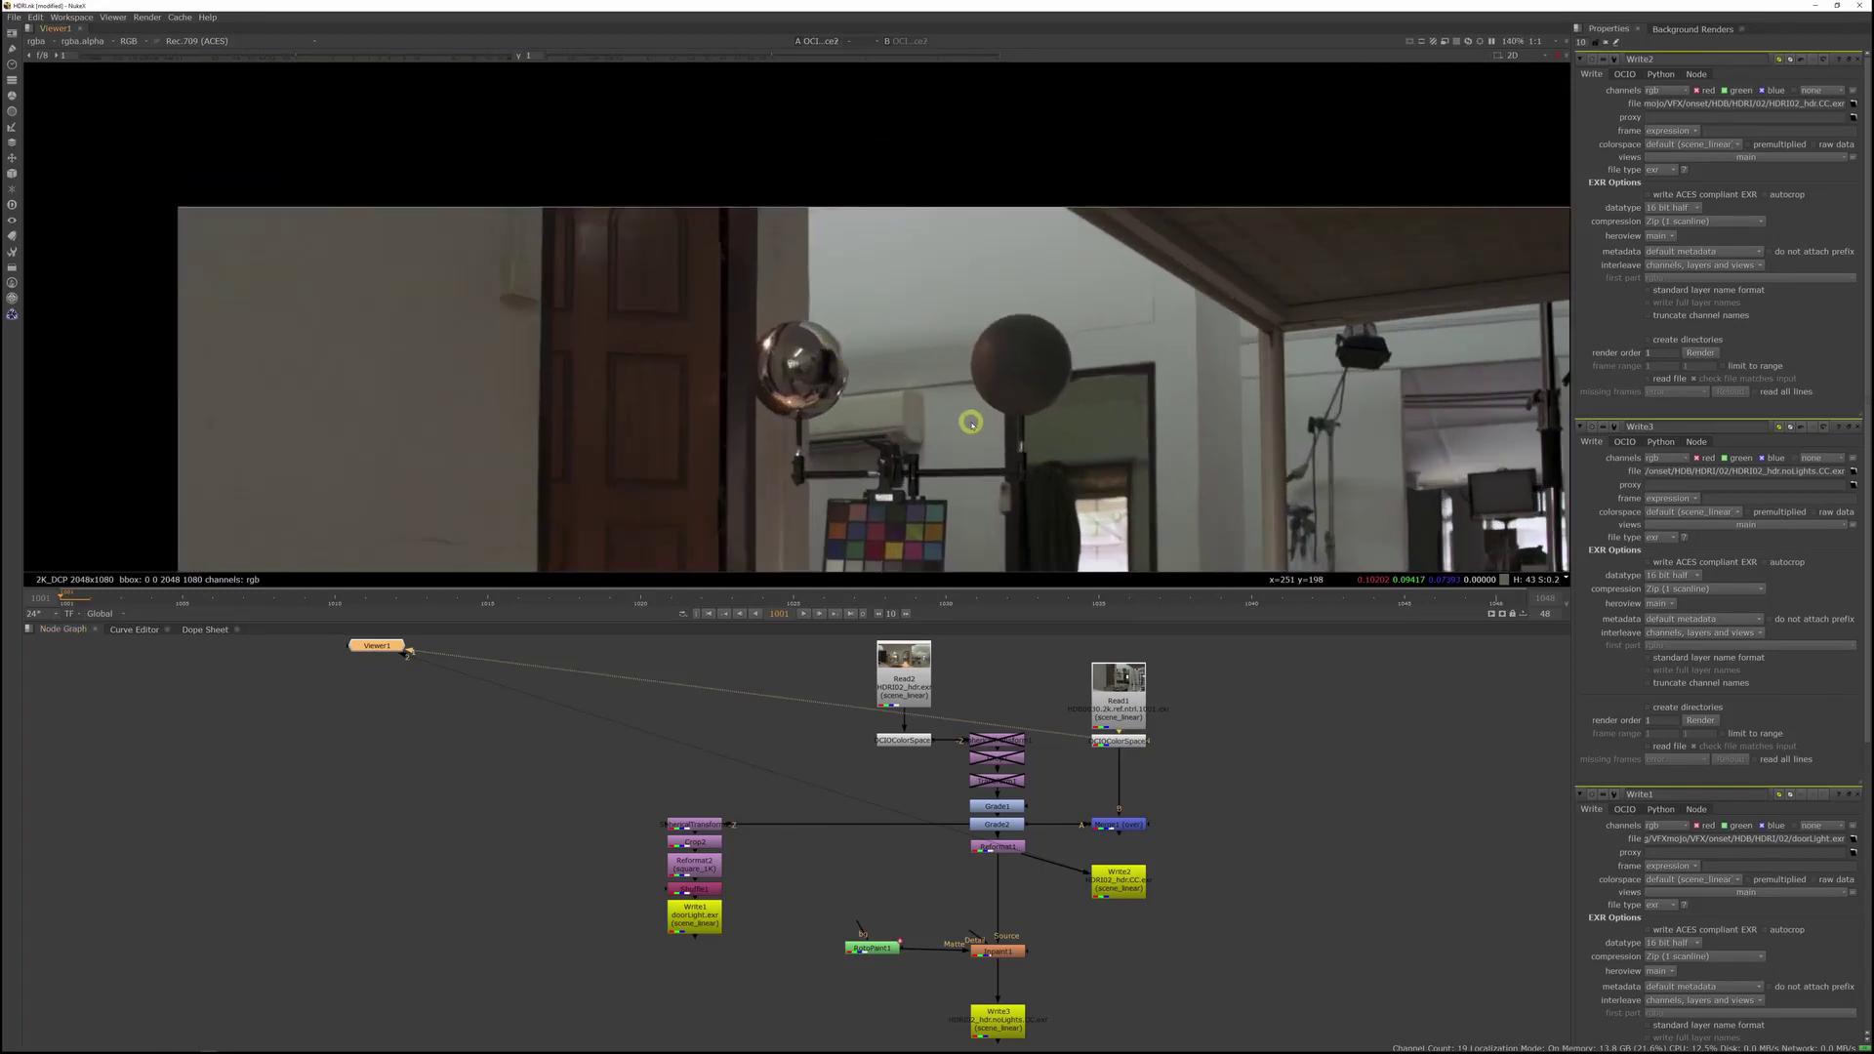
middle_click_drag(979, 408, 1007, 335)
Step: Add a Crop node beside the plate branch and connect its input to the plate's OCIOColorSpace
middle_click_drag(1406, 743, 1280, 736)
left_click(1280, 737)
key("Tab")
type("crop")
key("Return")
left_click_drag(1280, 720, 993, 734)
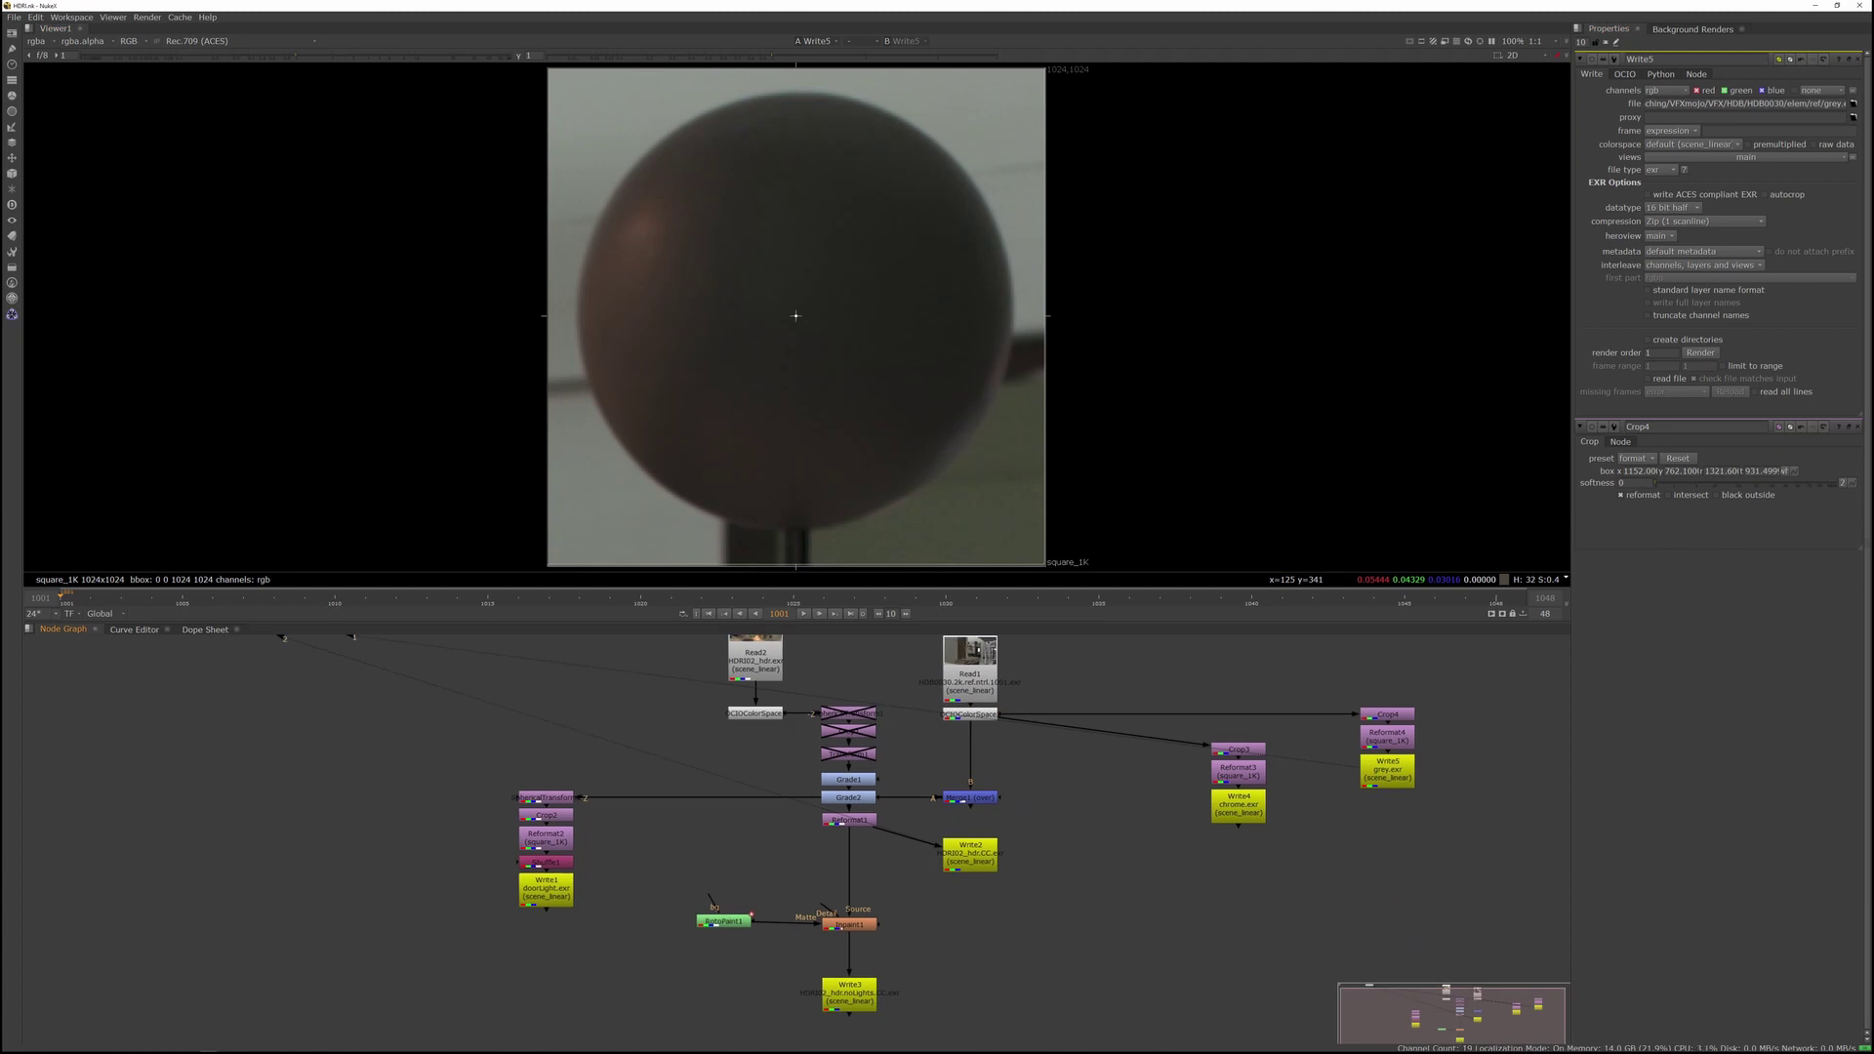
Step: Switch to Katana and select envLight in the Sequence Setup GafferThree to review its material settings
left_click(1814, 5)
middle_click_drag(1145, 132, 1146, 154)
middle_click_drag(1100, 83, 1083, 211)
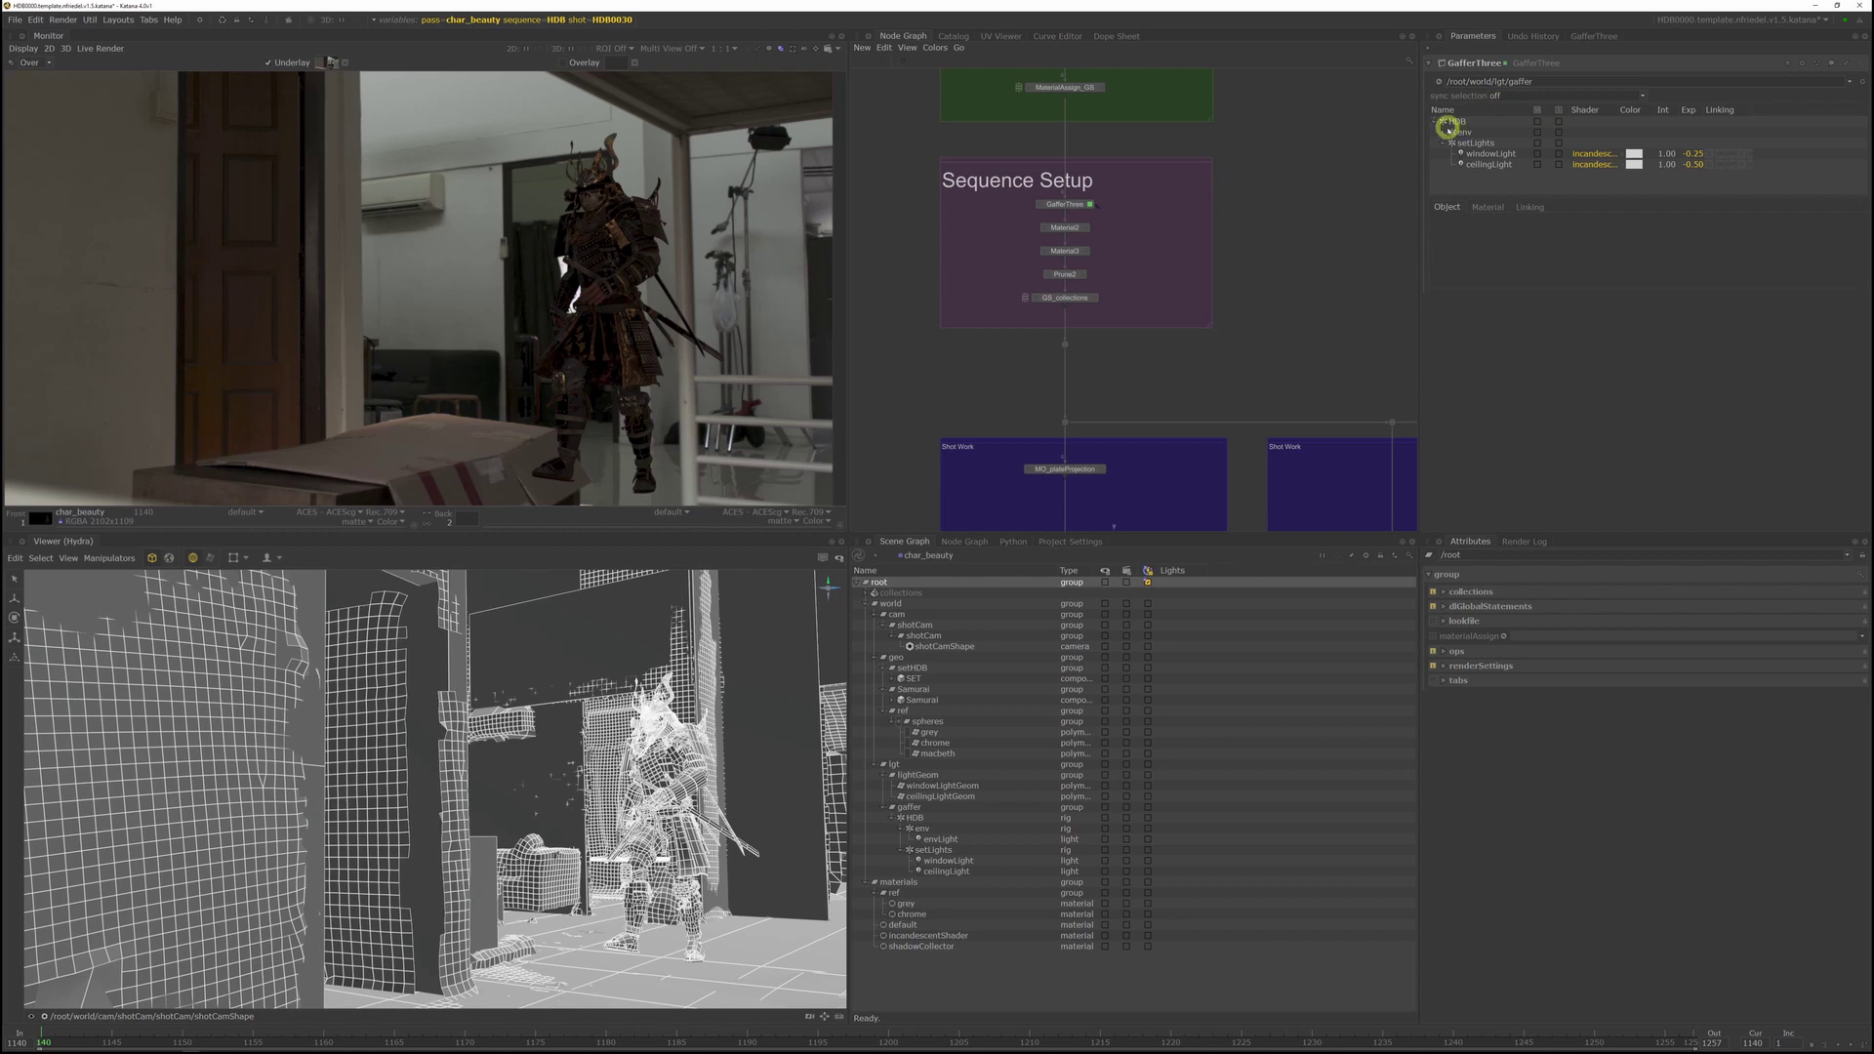
left_click(1447, 131)
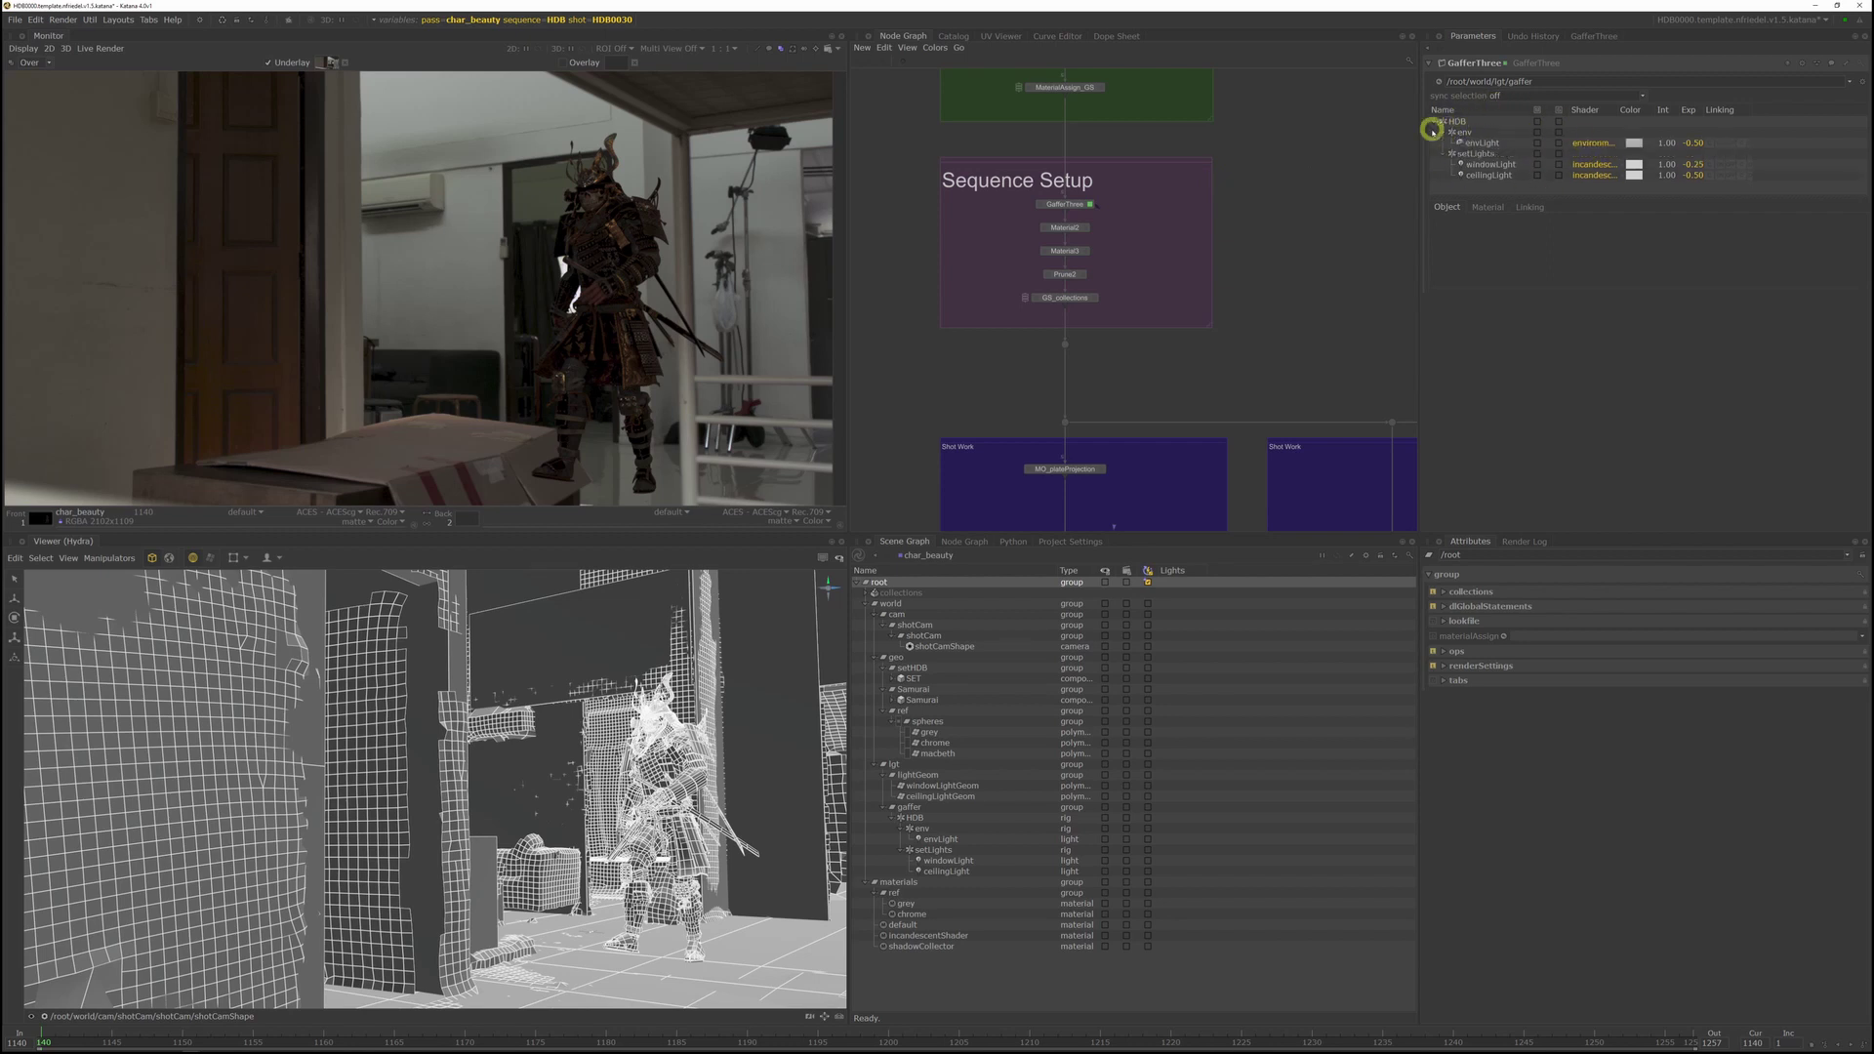
left_click(1481, 143)
Step: Place a new GafferThree node on the second Shot Work branch of the node graph
middle_click_drag(1351, 503, 1243, 365)
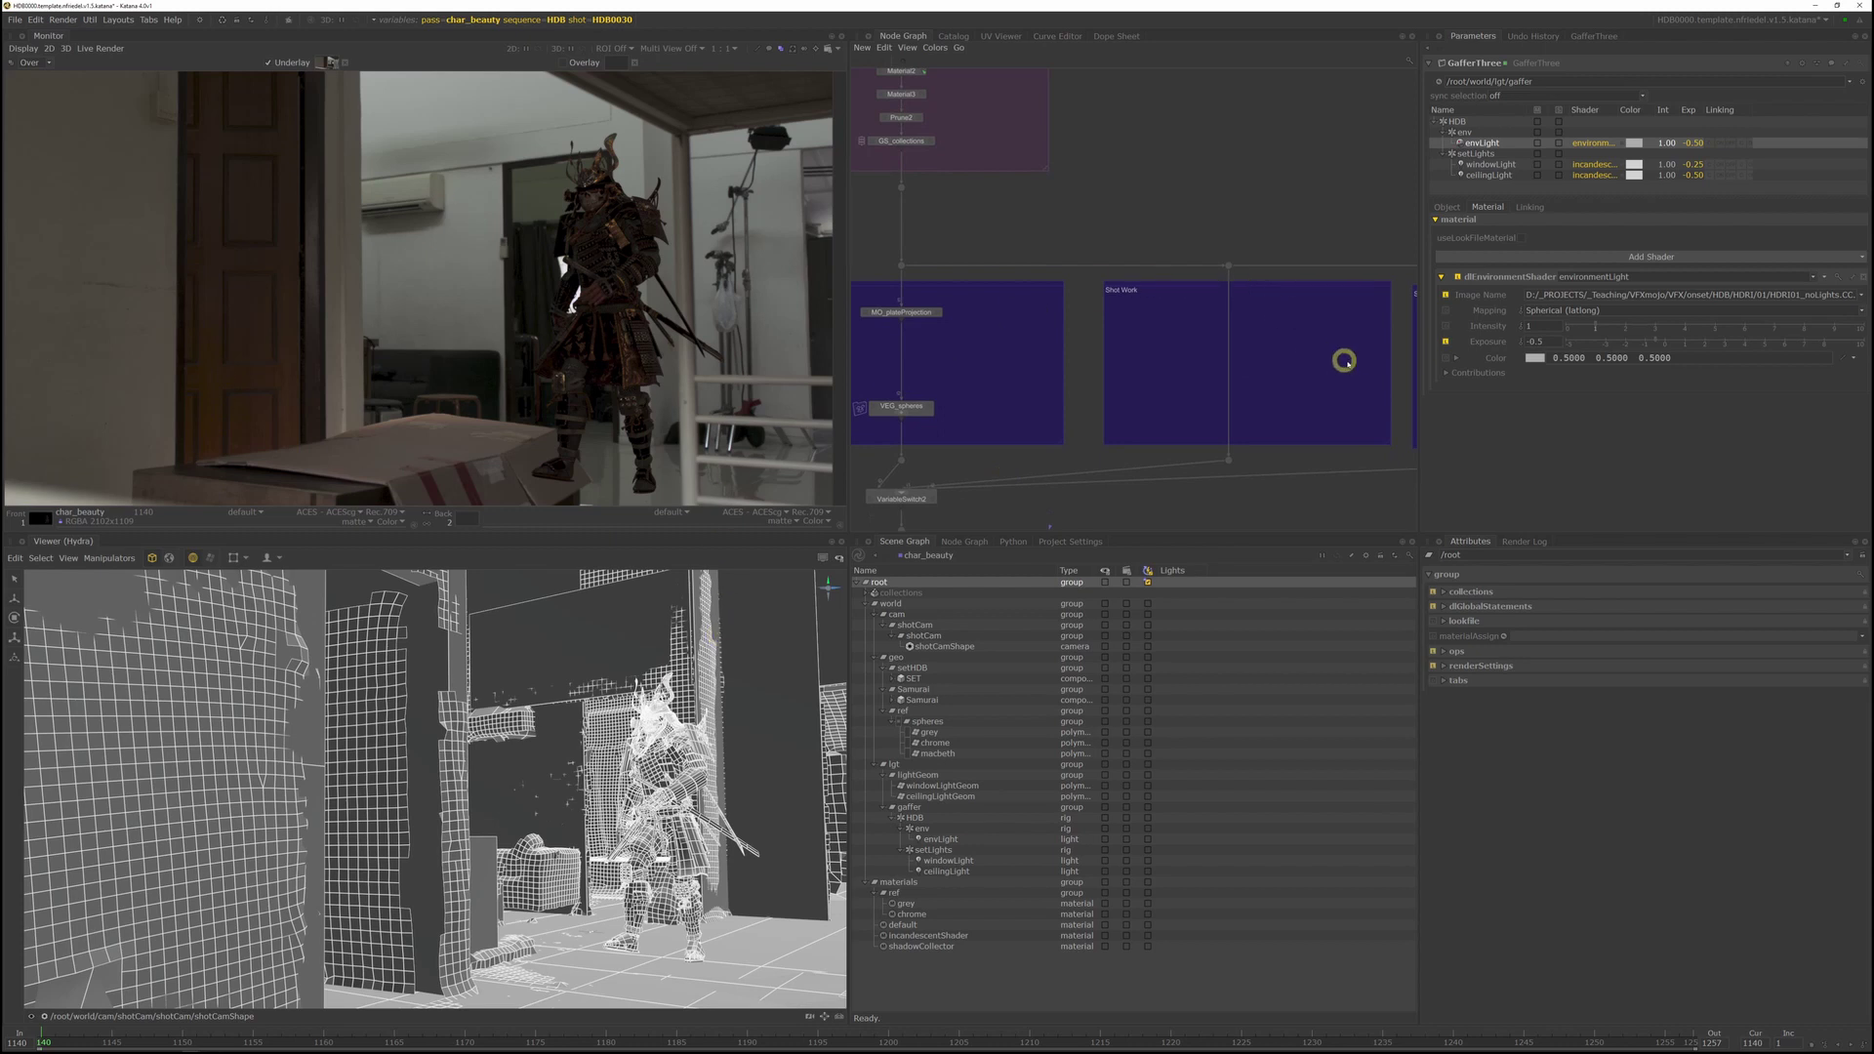
scroll(1329, 326, "up", 1)
scroll(1206, 315, "down", 1)
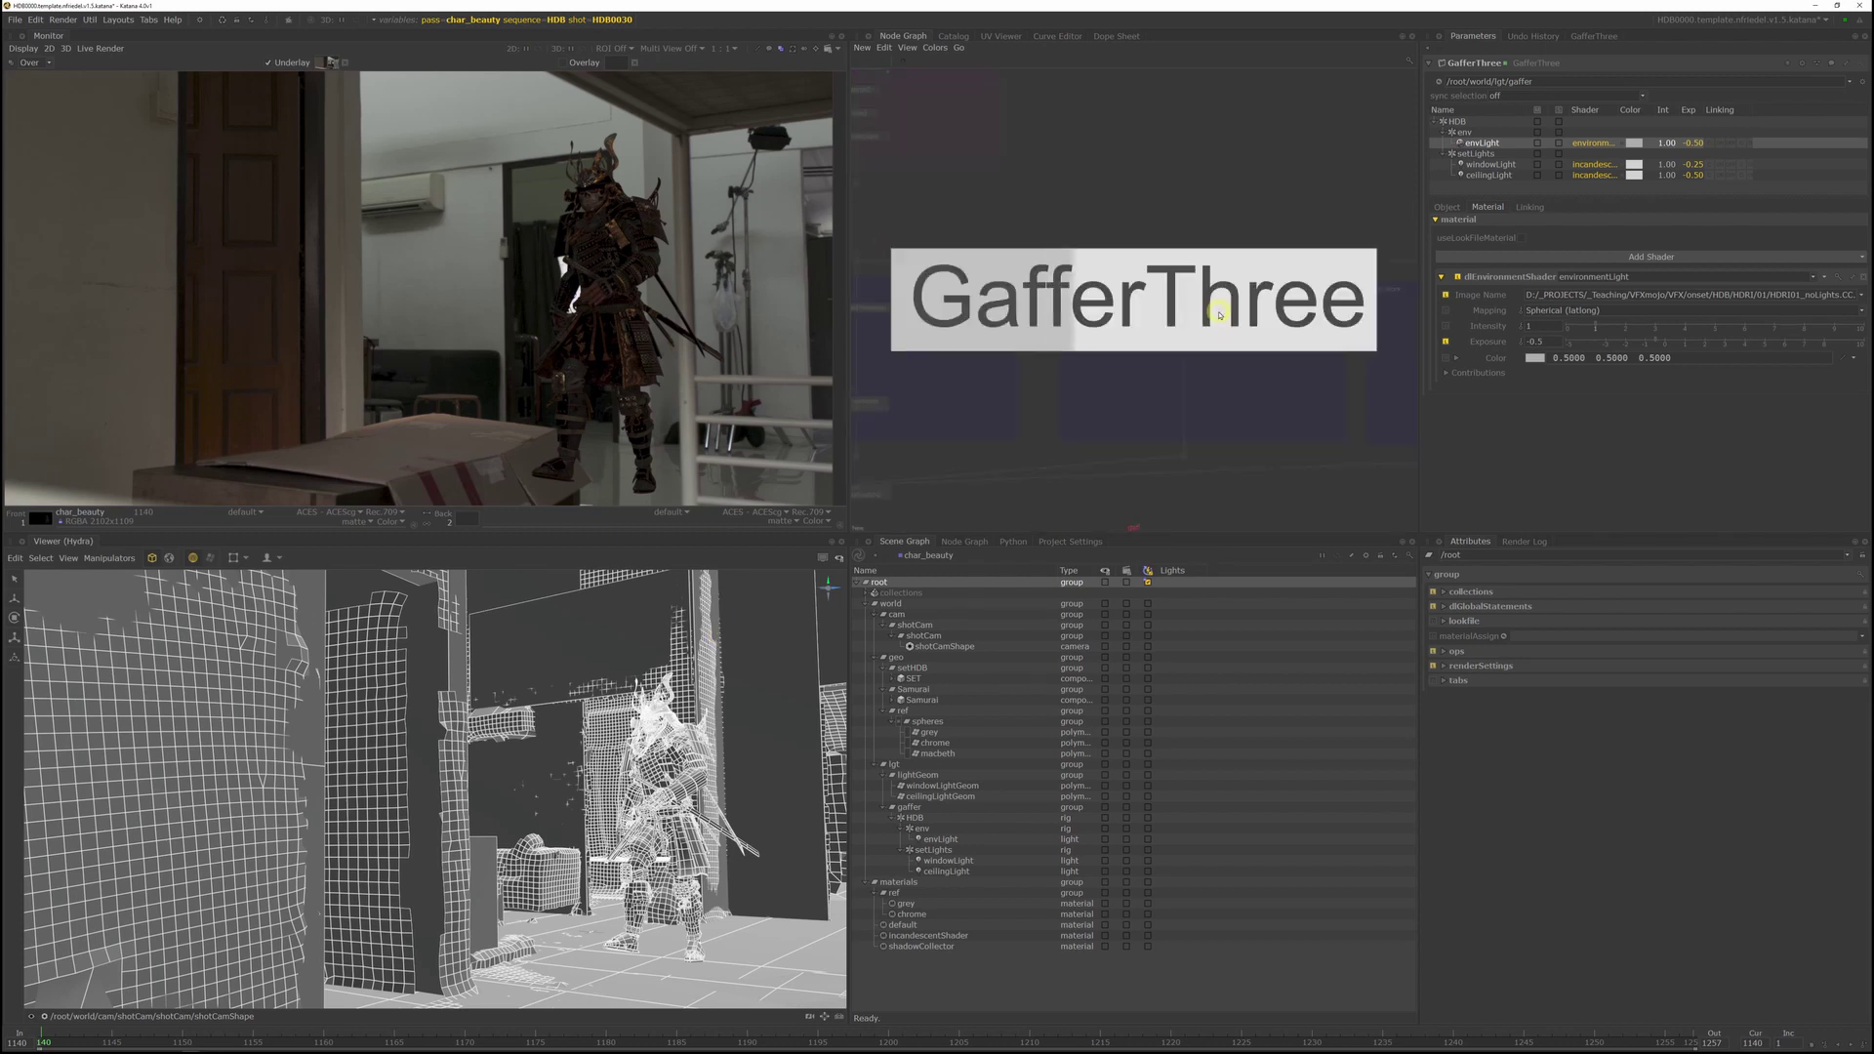
left_click(1183, 293)
scroll(1182, 293, "up", 4)
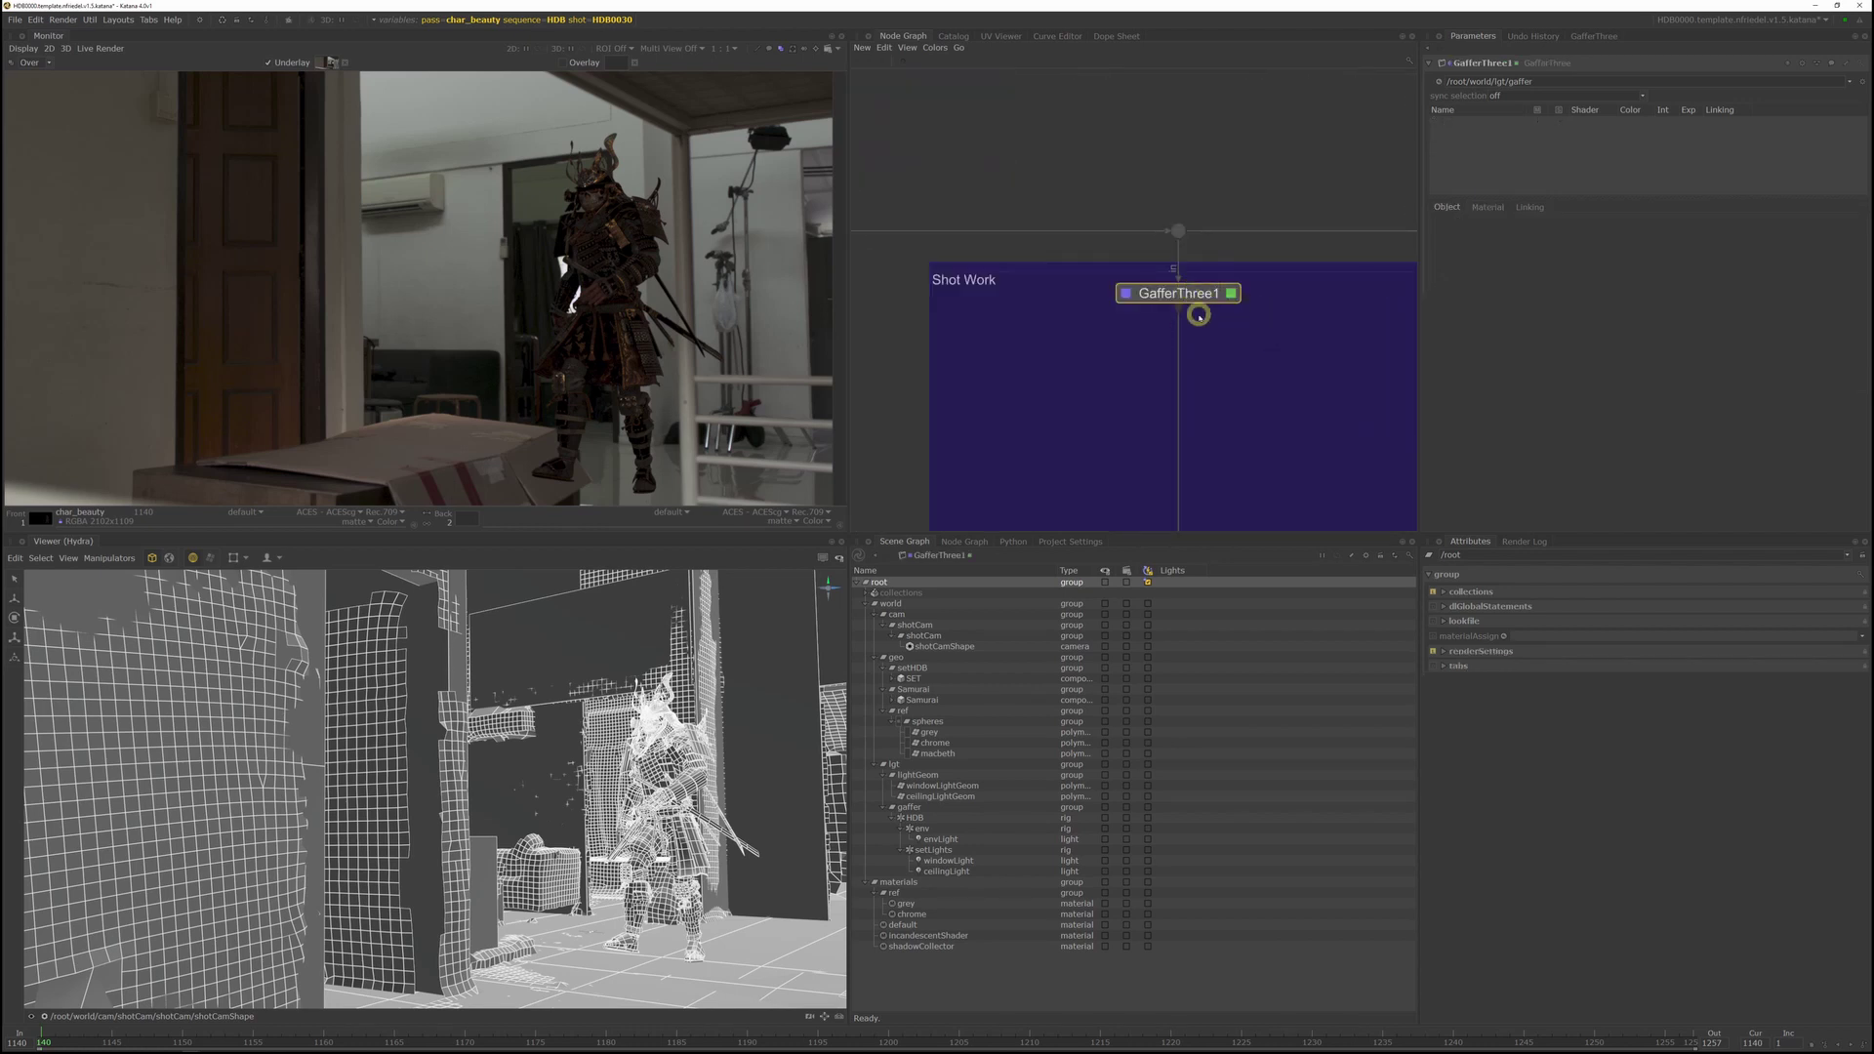
scroll(1075, 355, "down", 3)
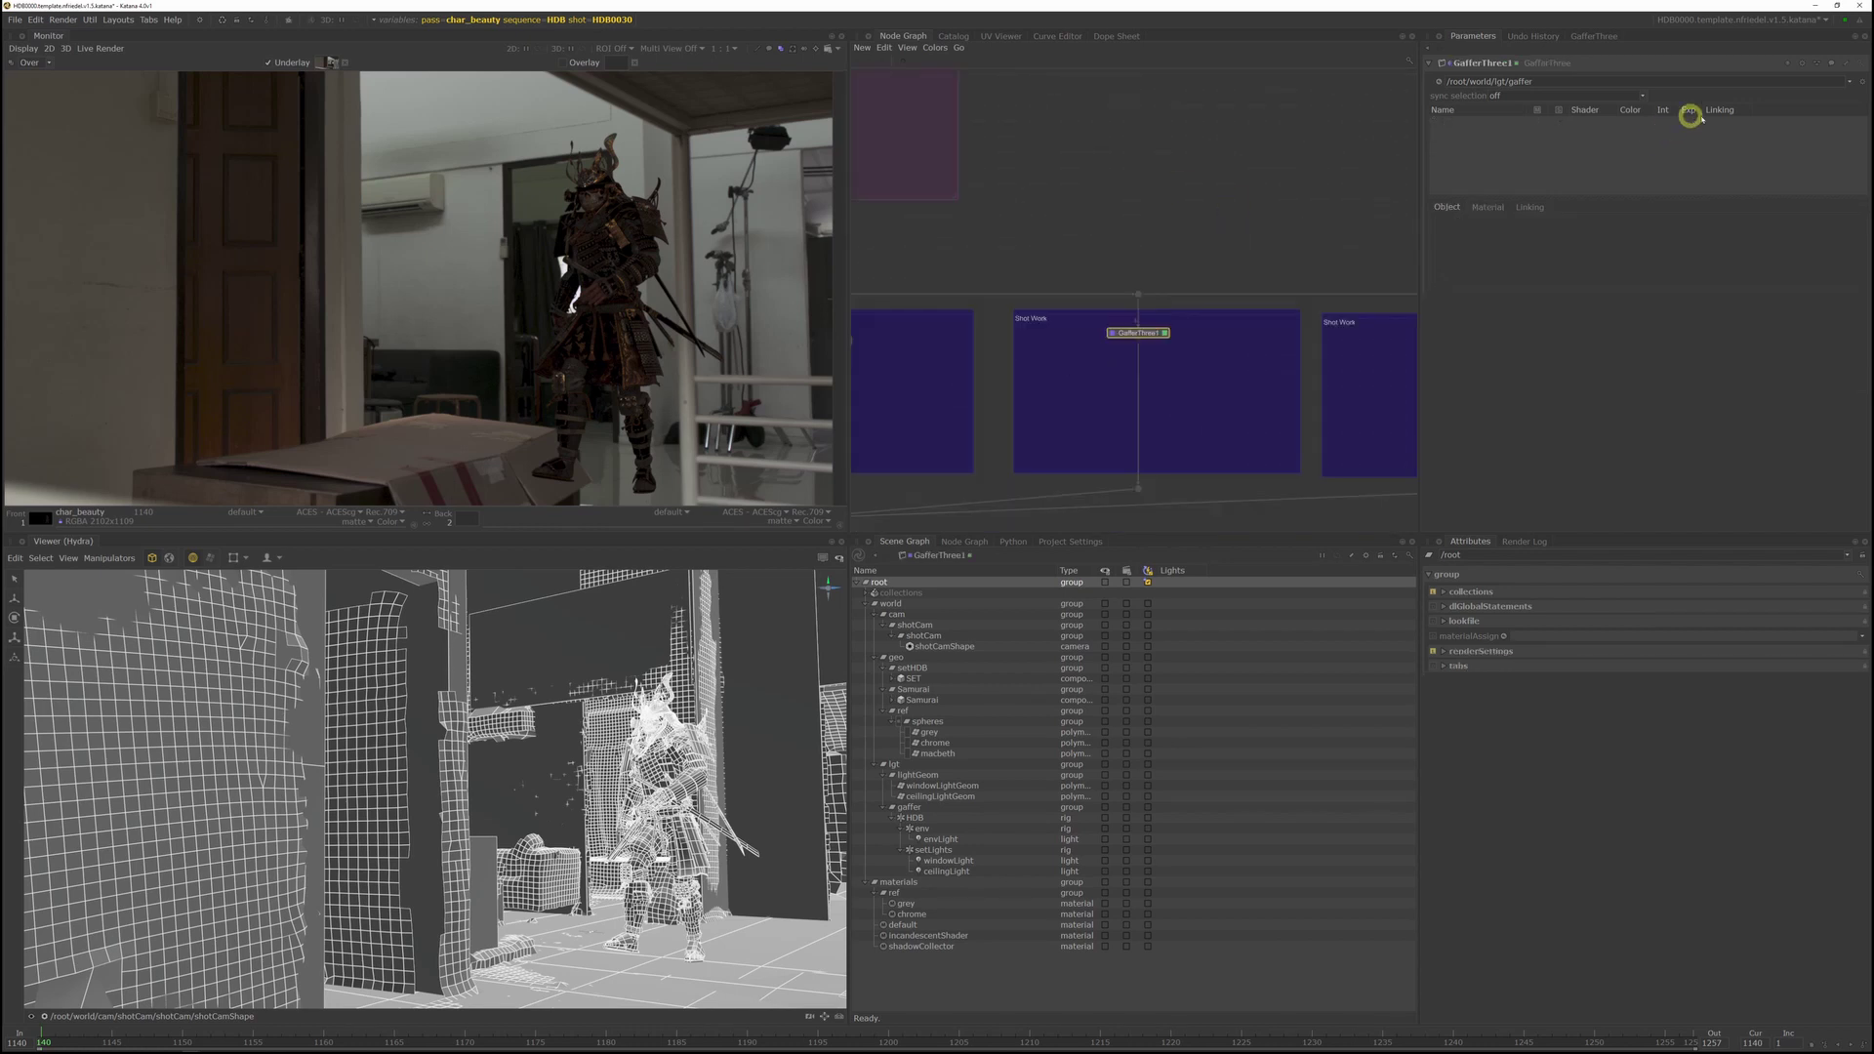
Step: Show the incoming scene in the shot's GafferThree and select the inherited envLight in the env rig
left_click(1861, 85)
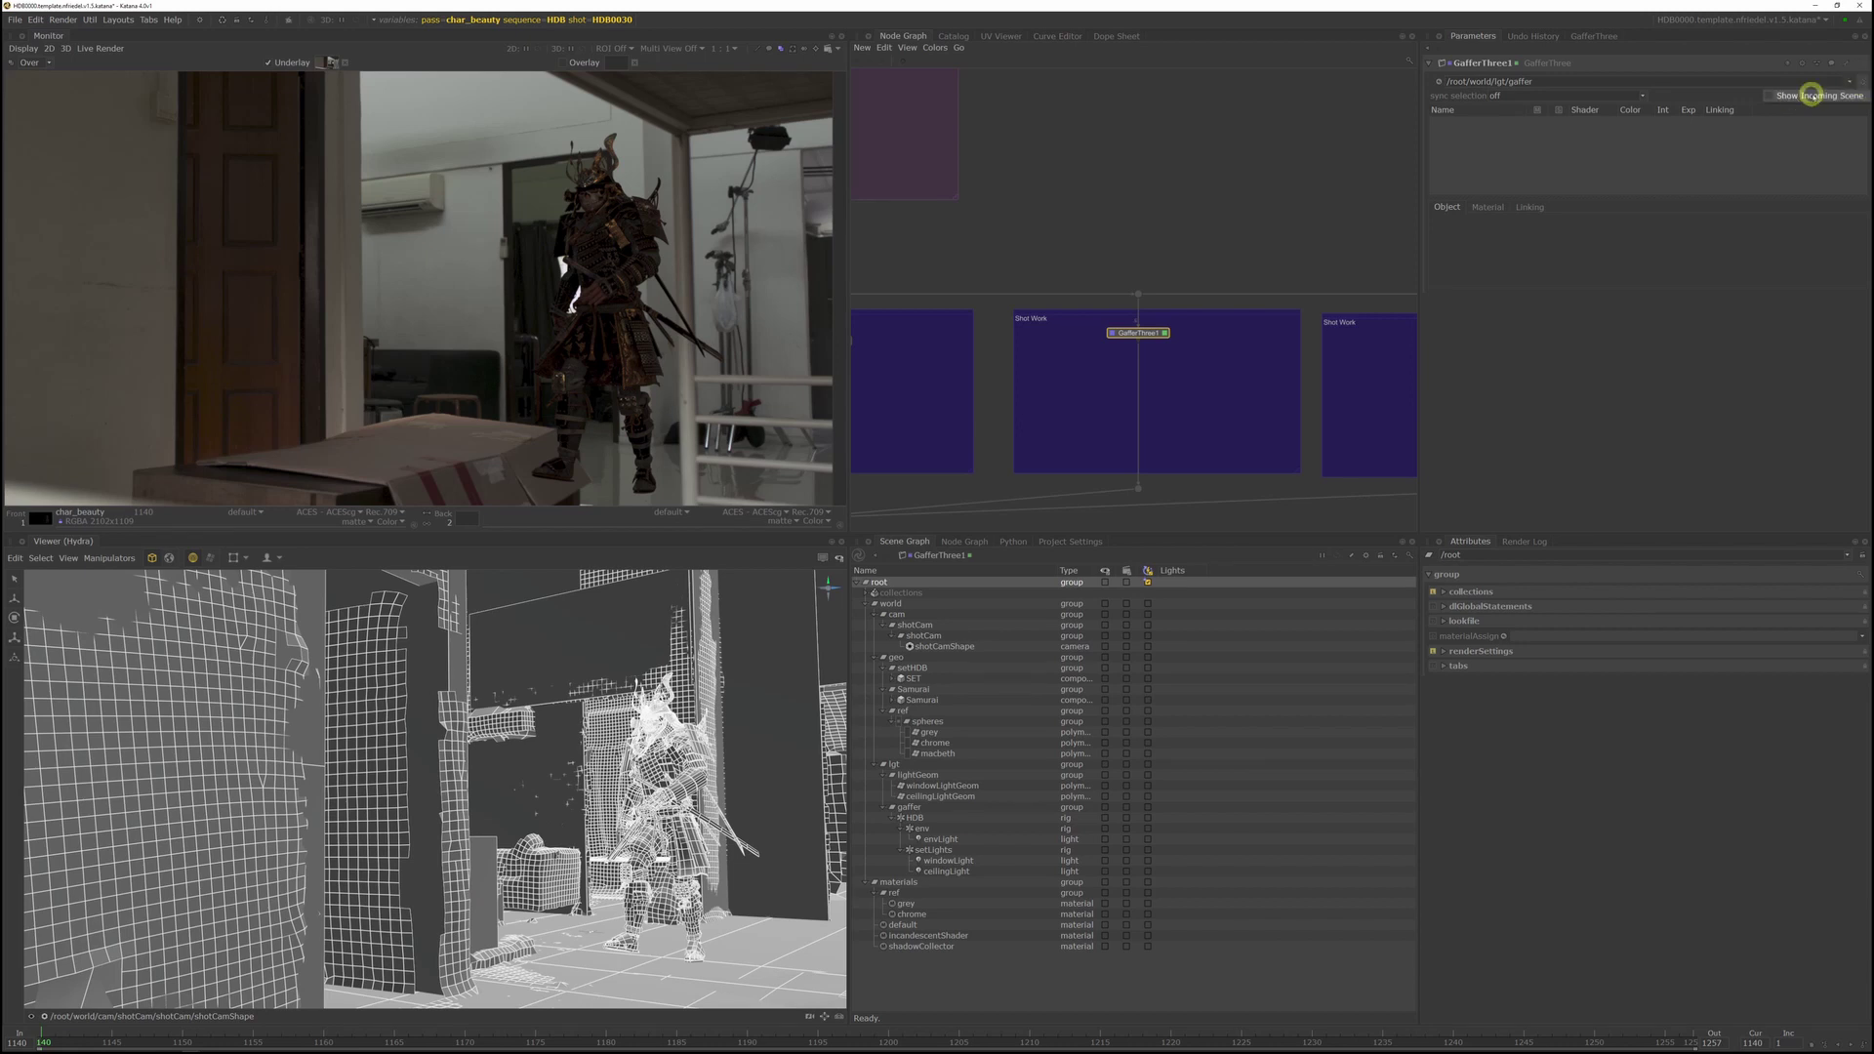
left_click(1798, 97)
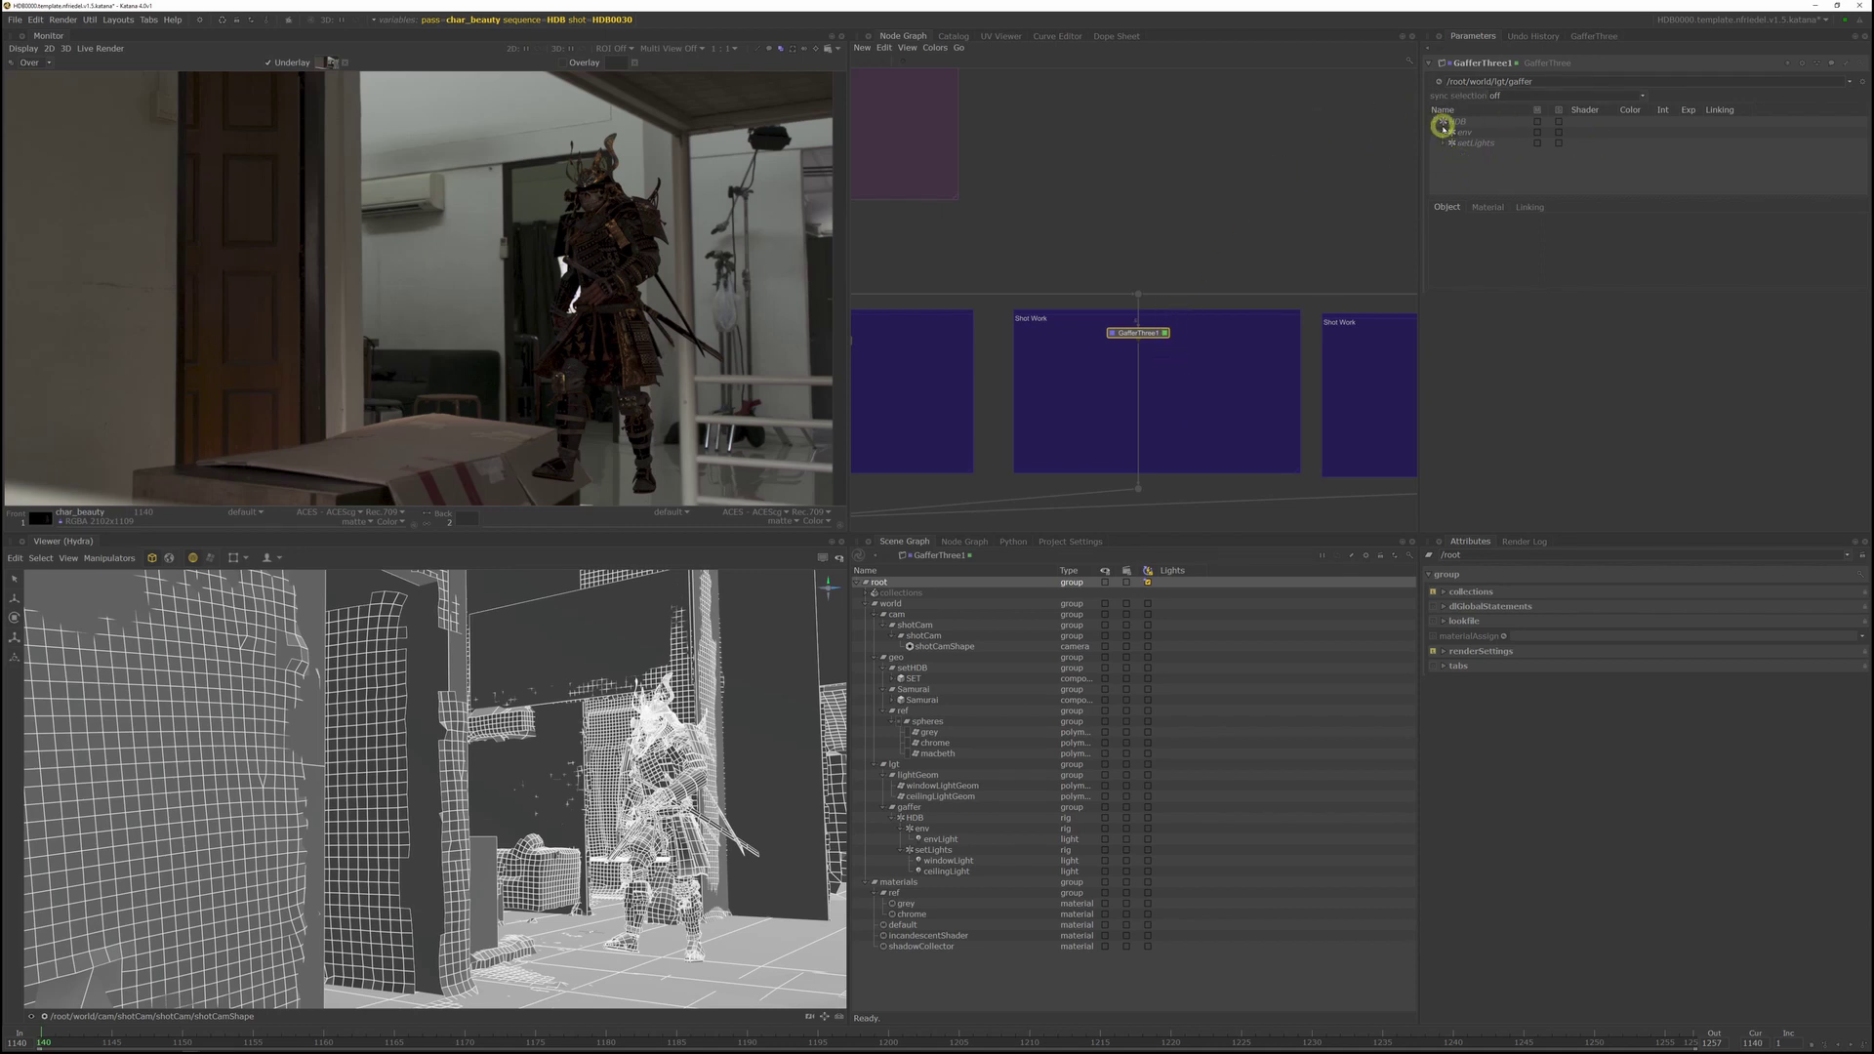
left_click(1443, 133)
left_click(1499, 145)
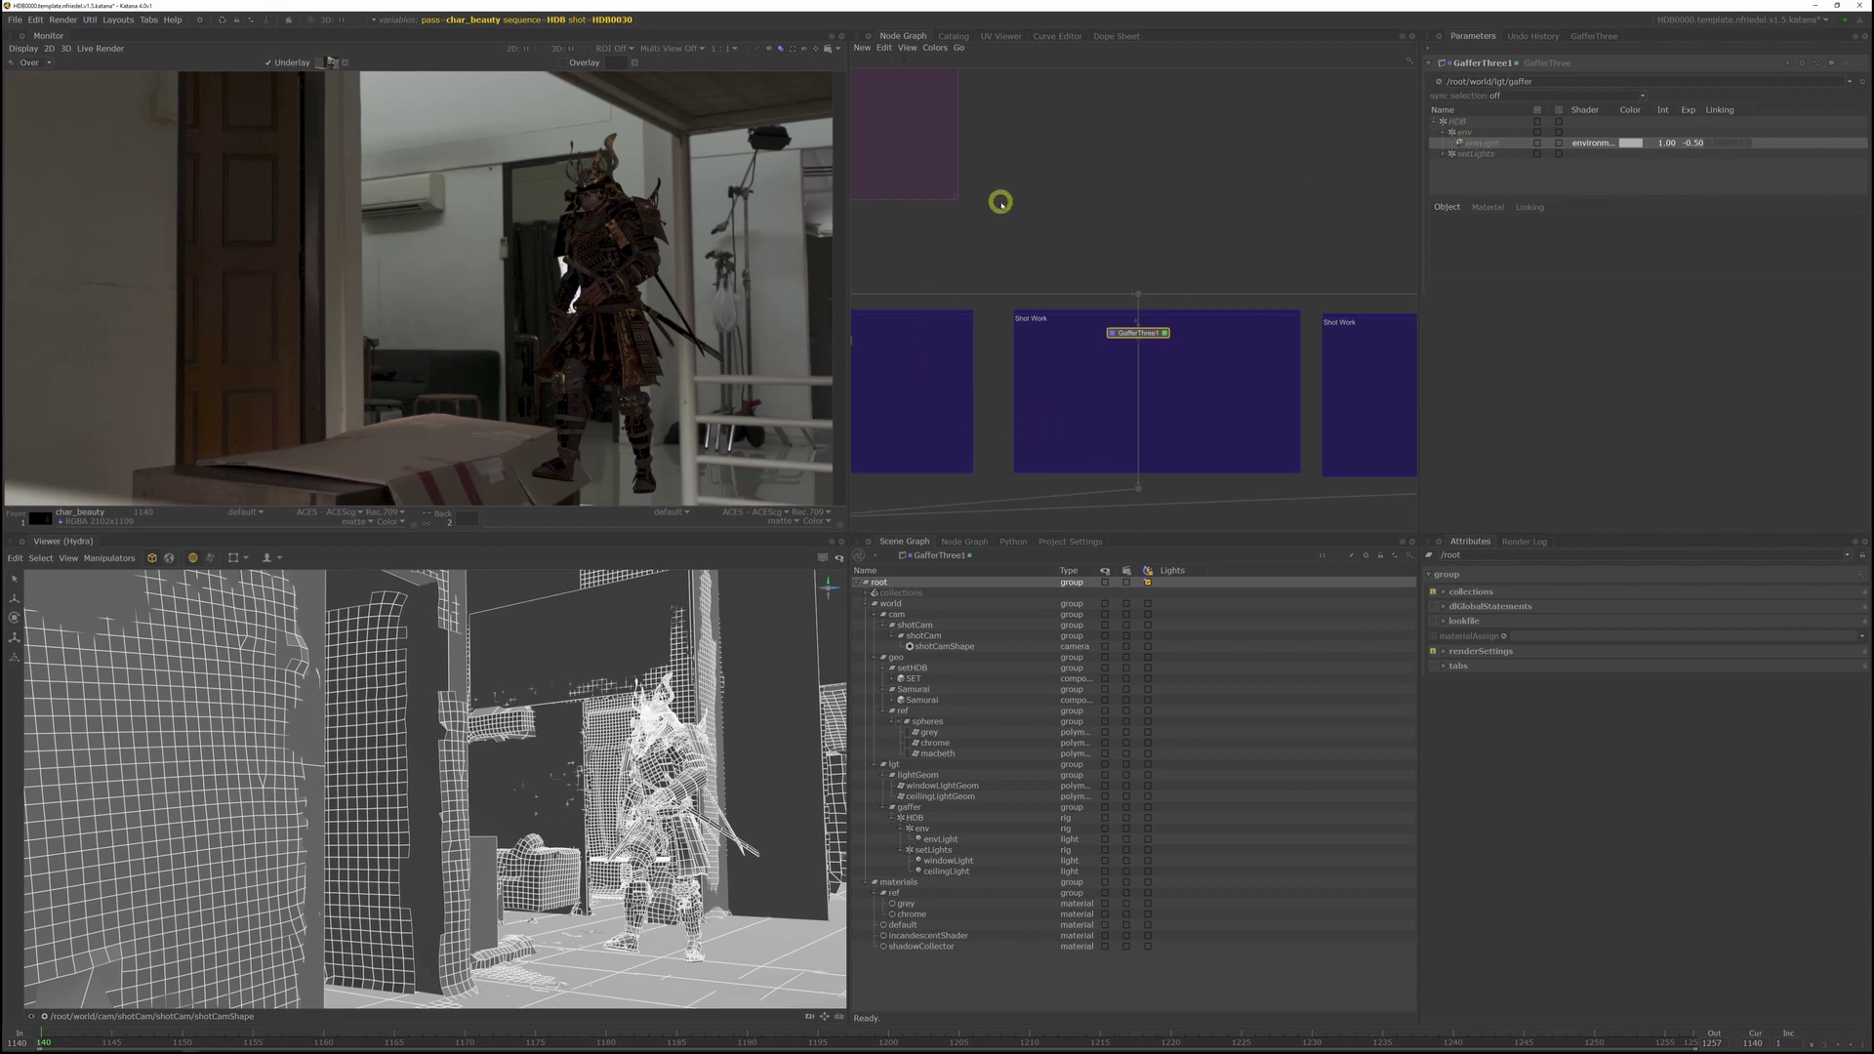
Step: Add a 3Delight Environment Light under the env rig of the shot's GafferThree
middle_click_drag(1003, 196, 1235, 216)
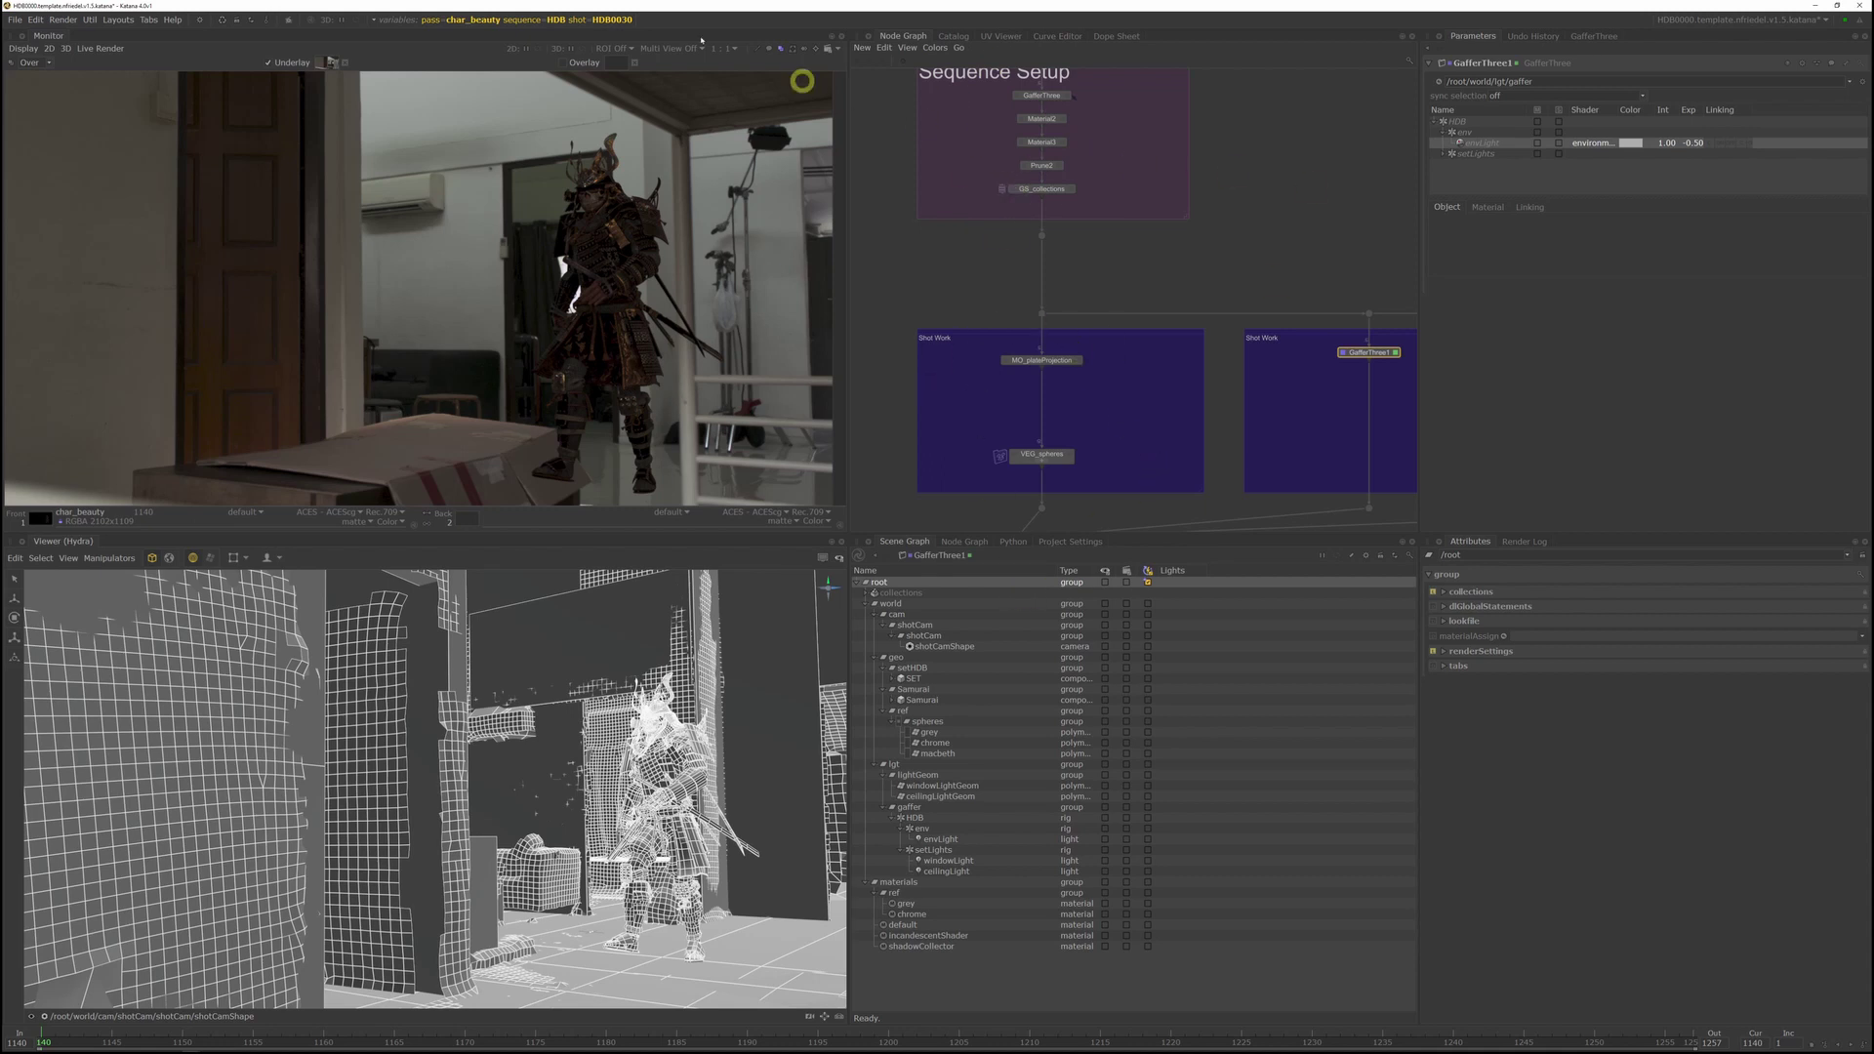
middle_click_drag(1273, 186, 1178, 177)
left_click(1467, 135)
right_click(1467, 133)
mouse_move(1564, 153)
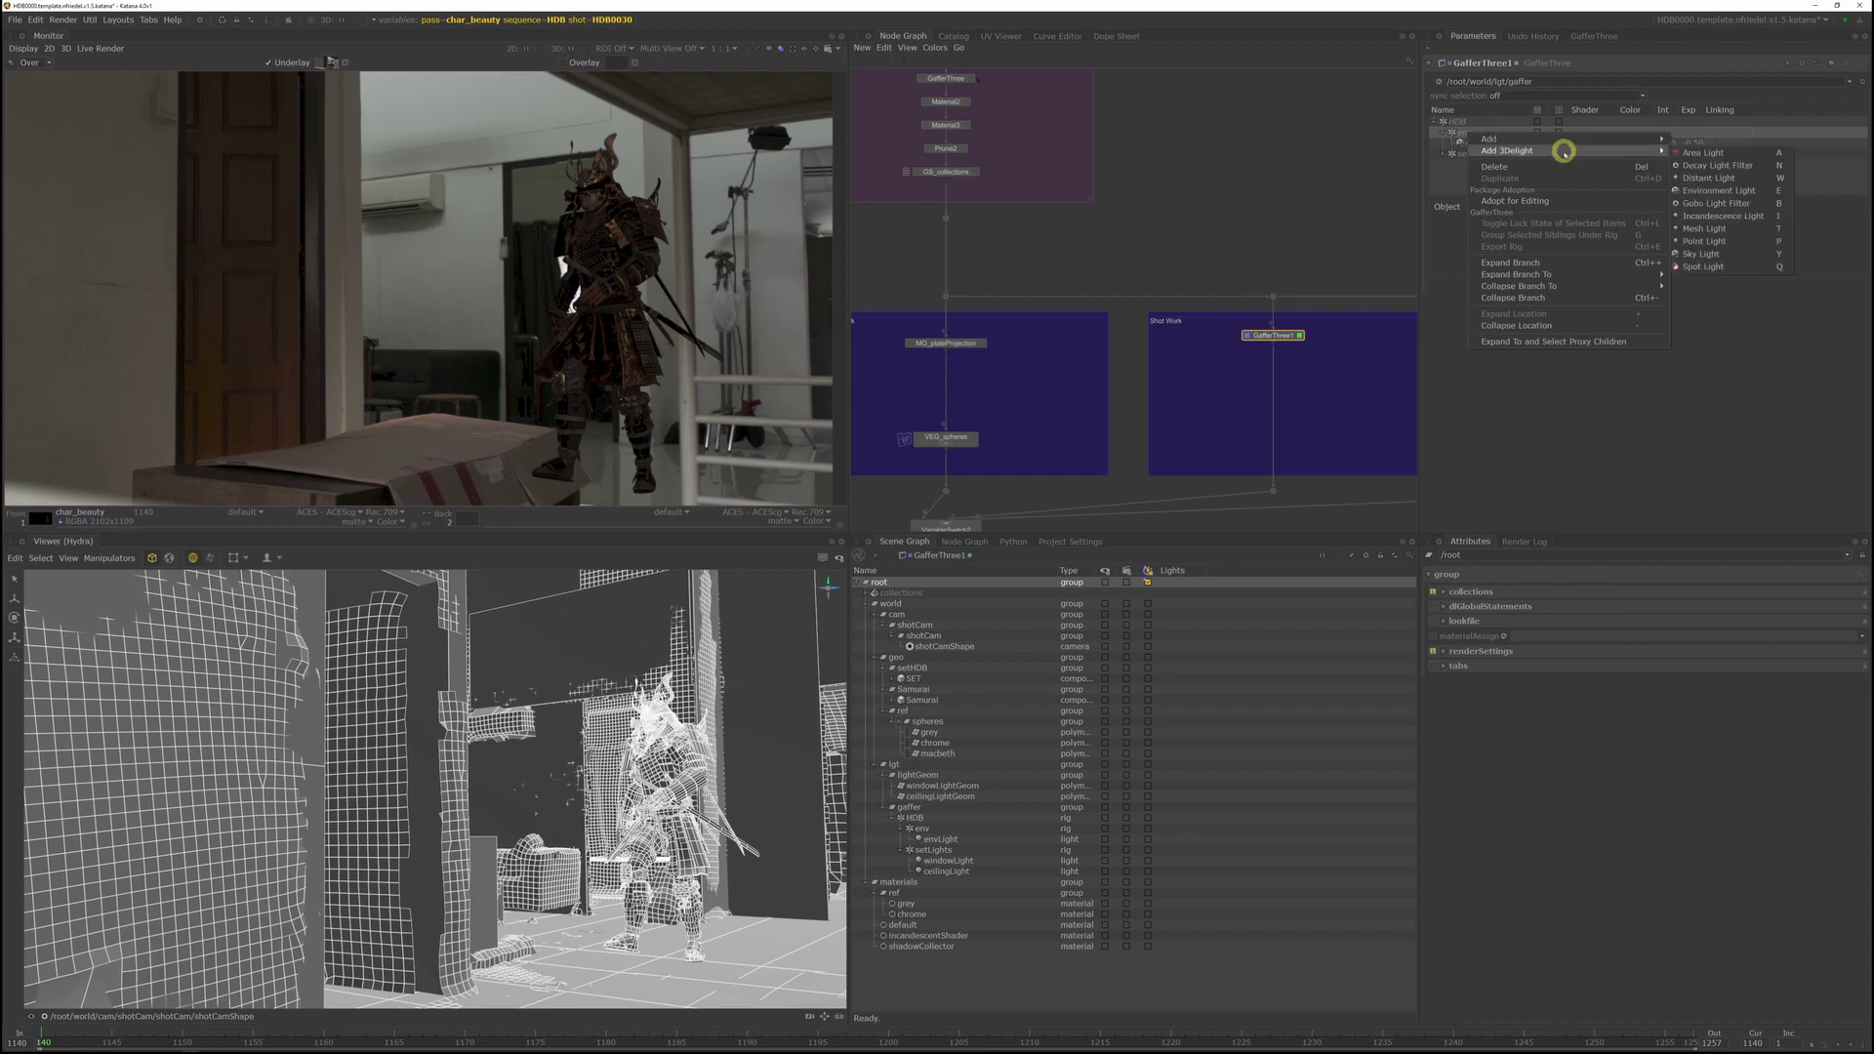
left_click(1718, 190)
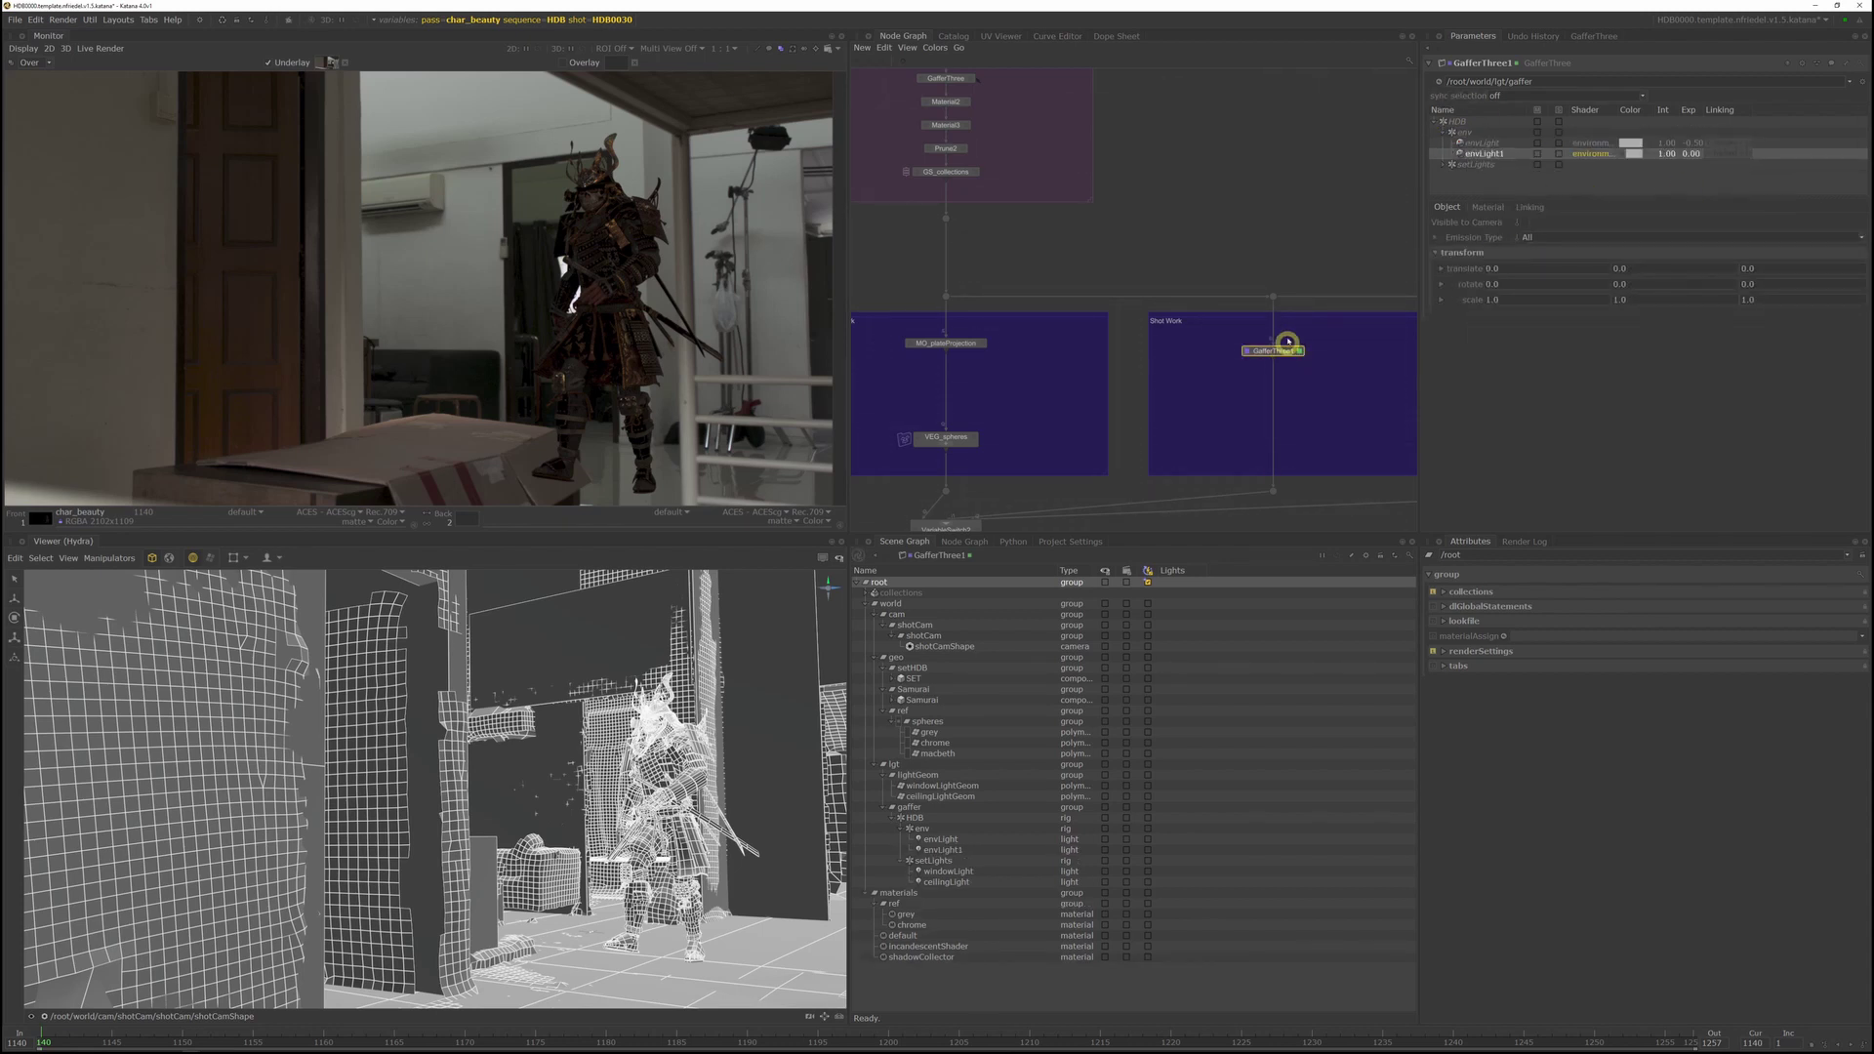
Step: Insert a Prune node above the shot's GafferThree and target the inherited envLight for removal
key("Tab")
type("pru")
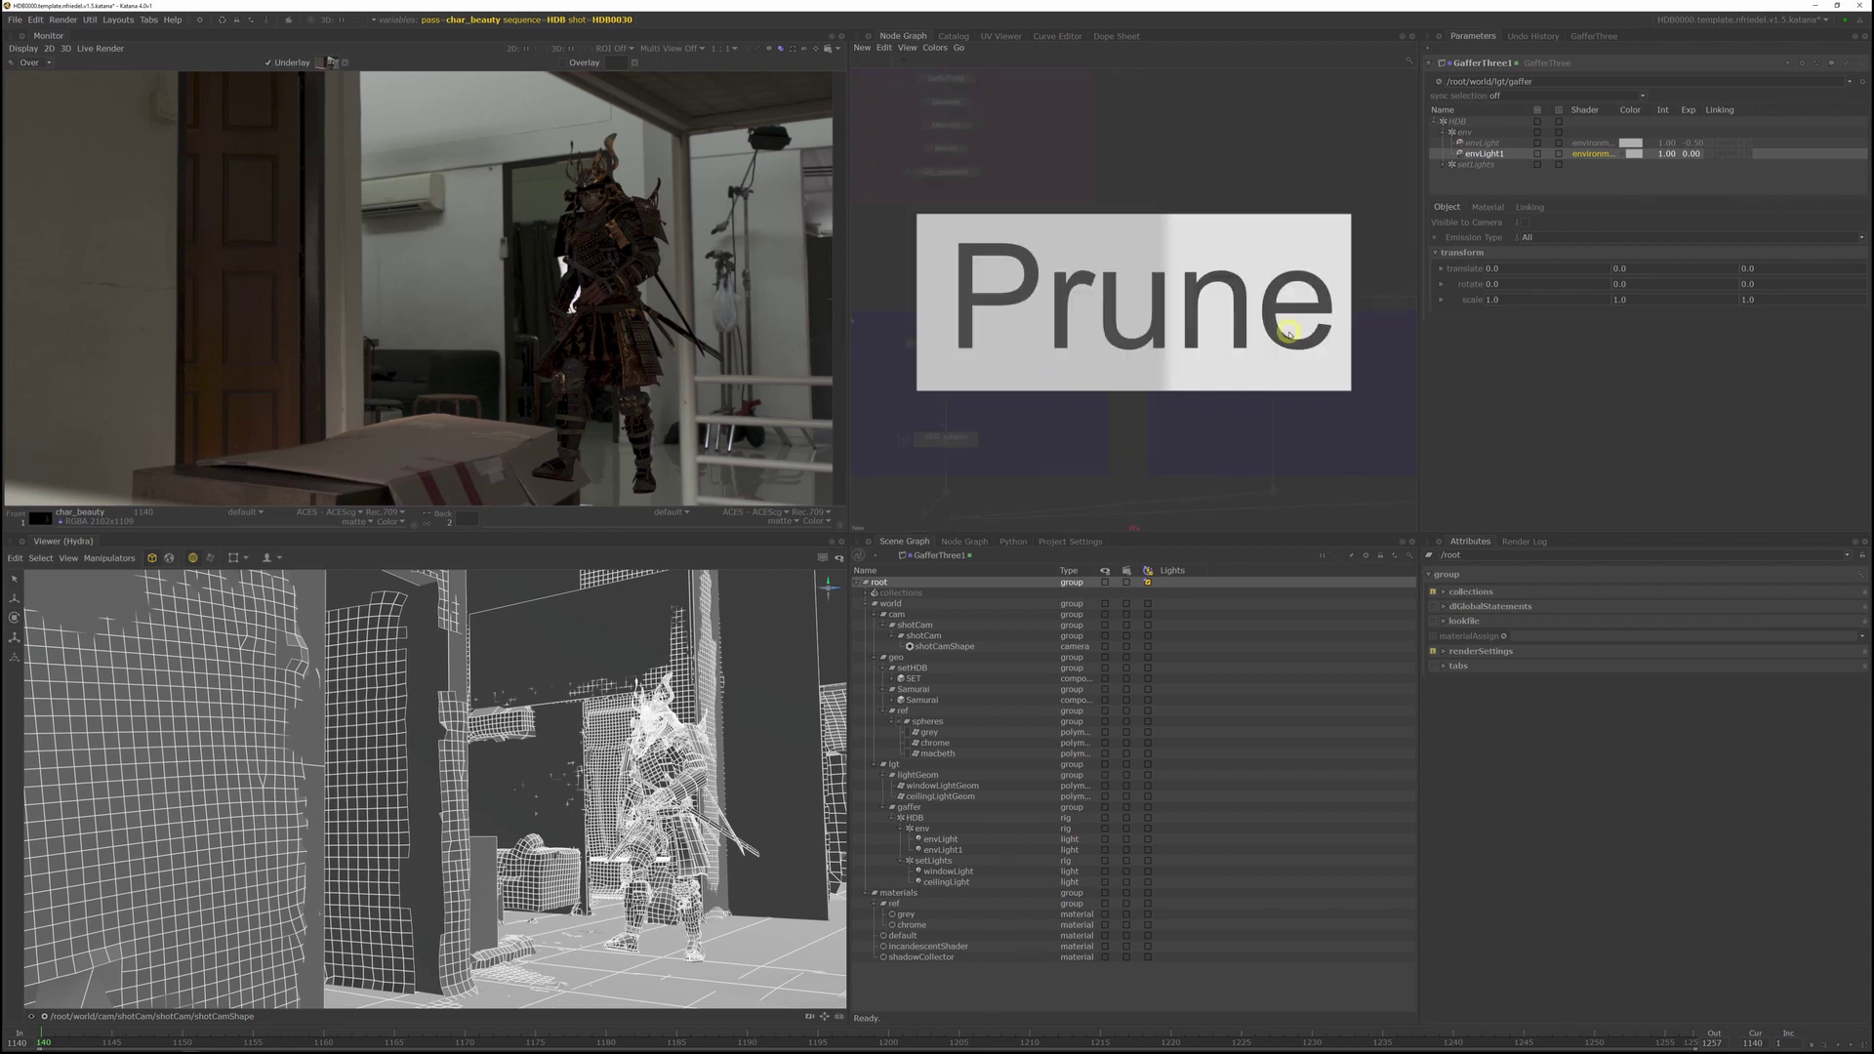
key("Return")
left_click(1279, 333)
key("e")
key("v")
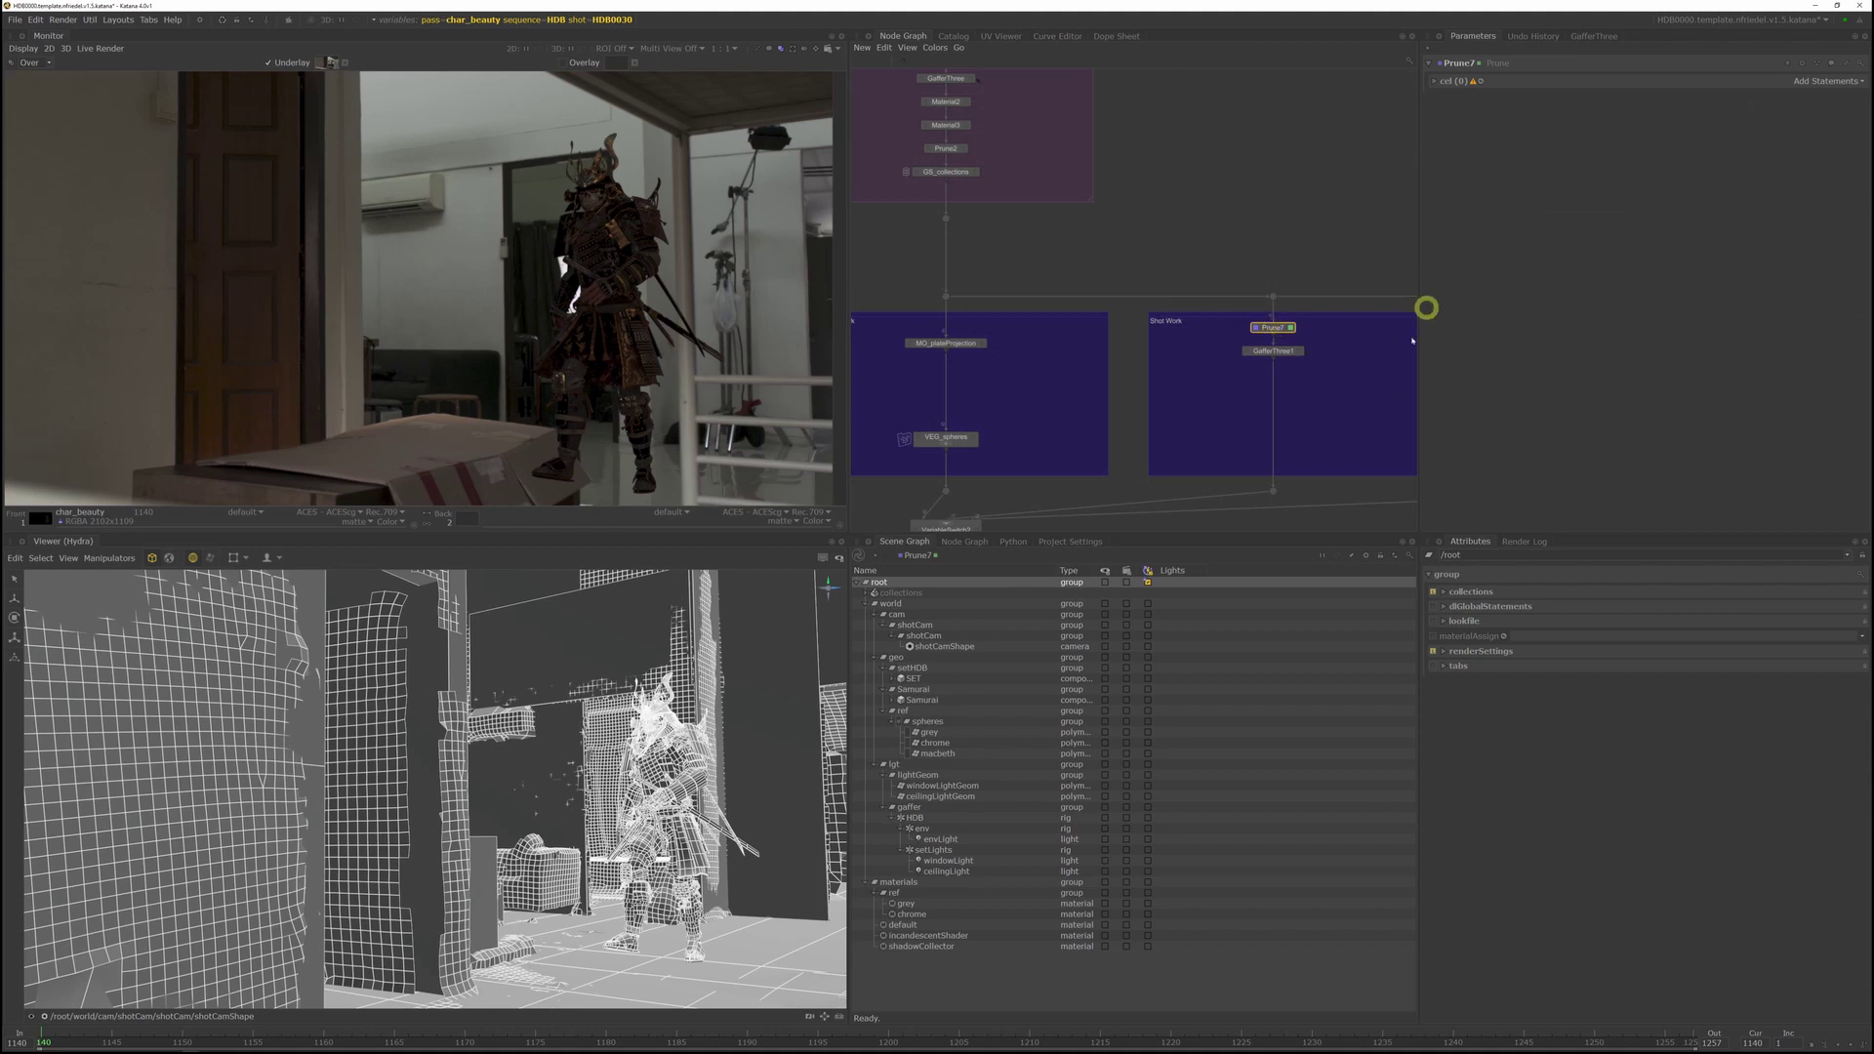
left_click(938, 837)
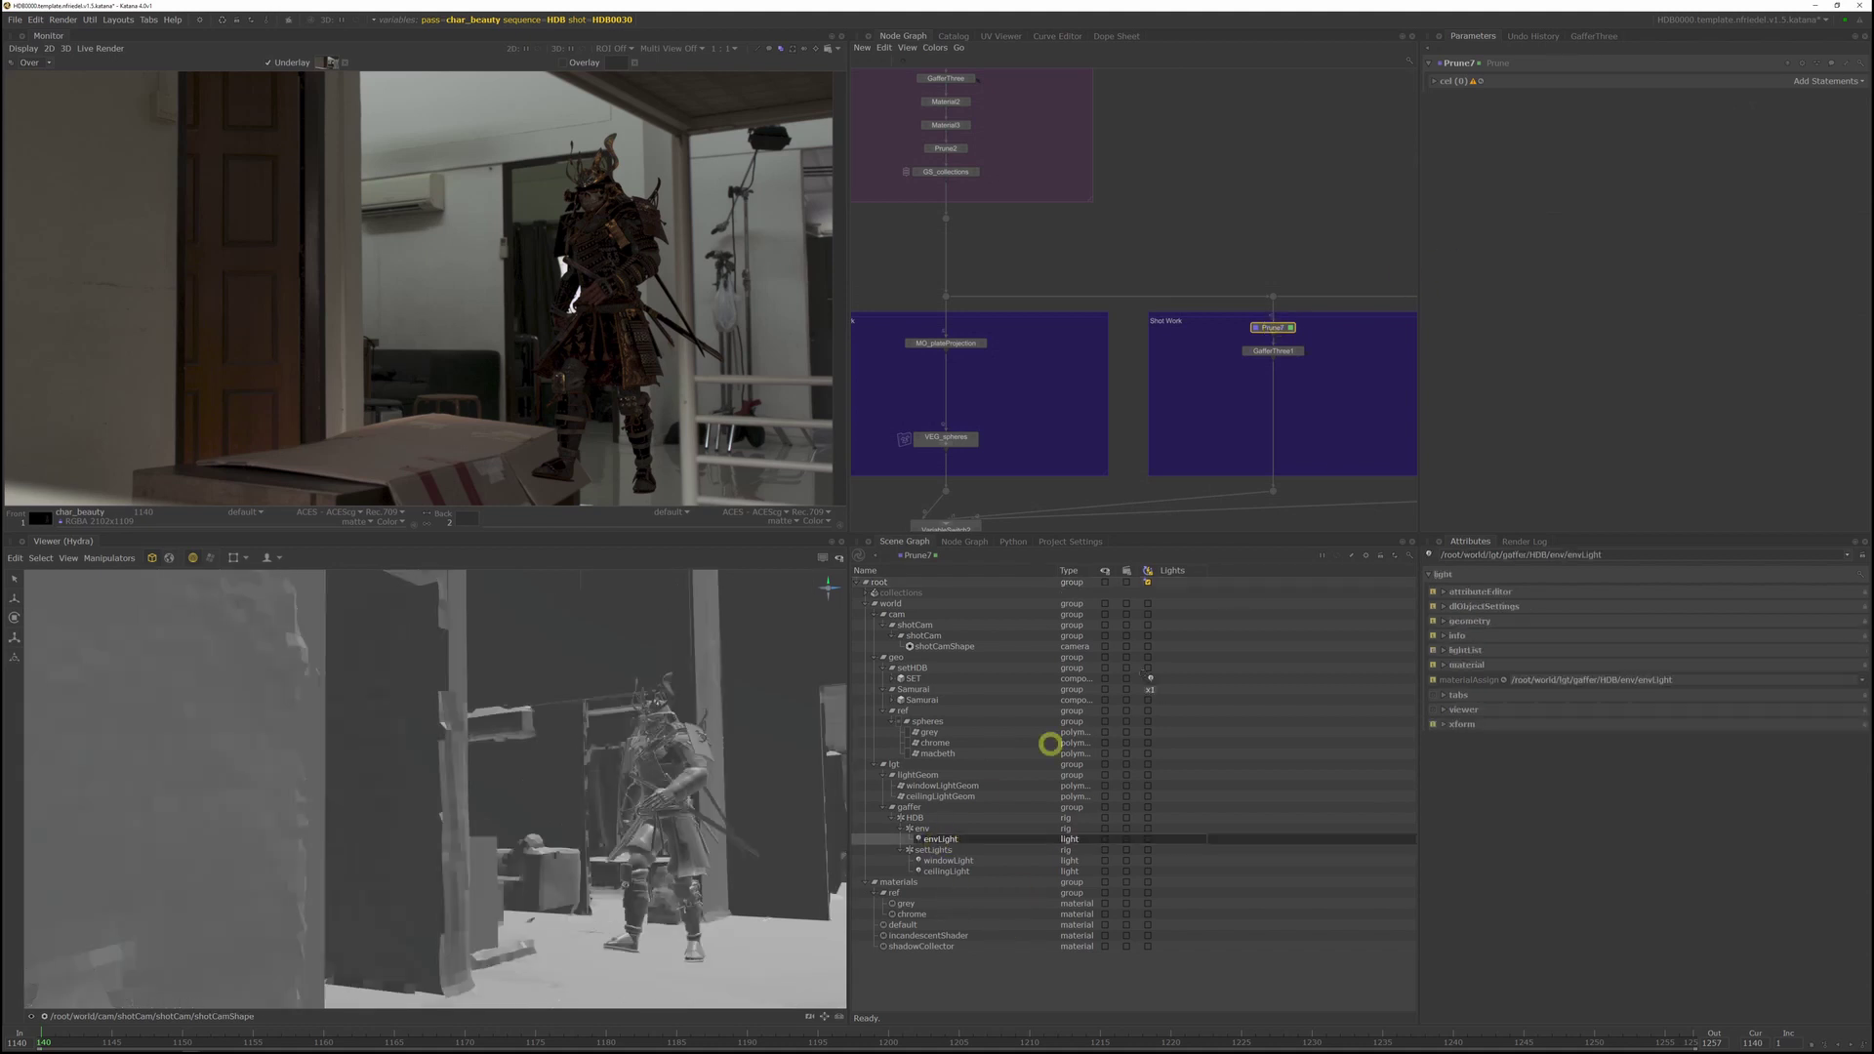
Step: Rename envLight1 in the shot's GafferThree to envLight
double_click(1273, 350)
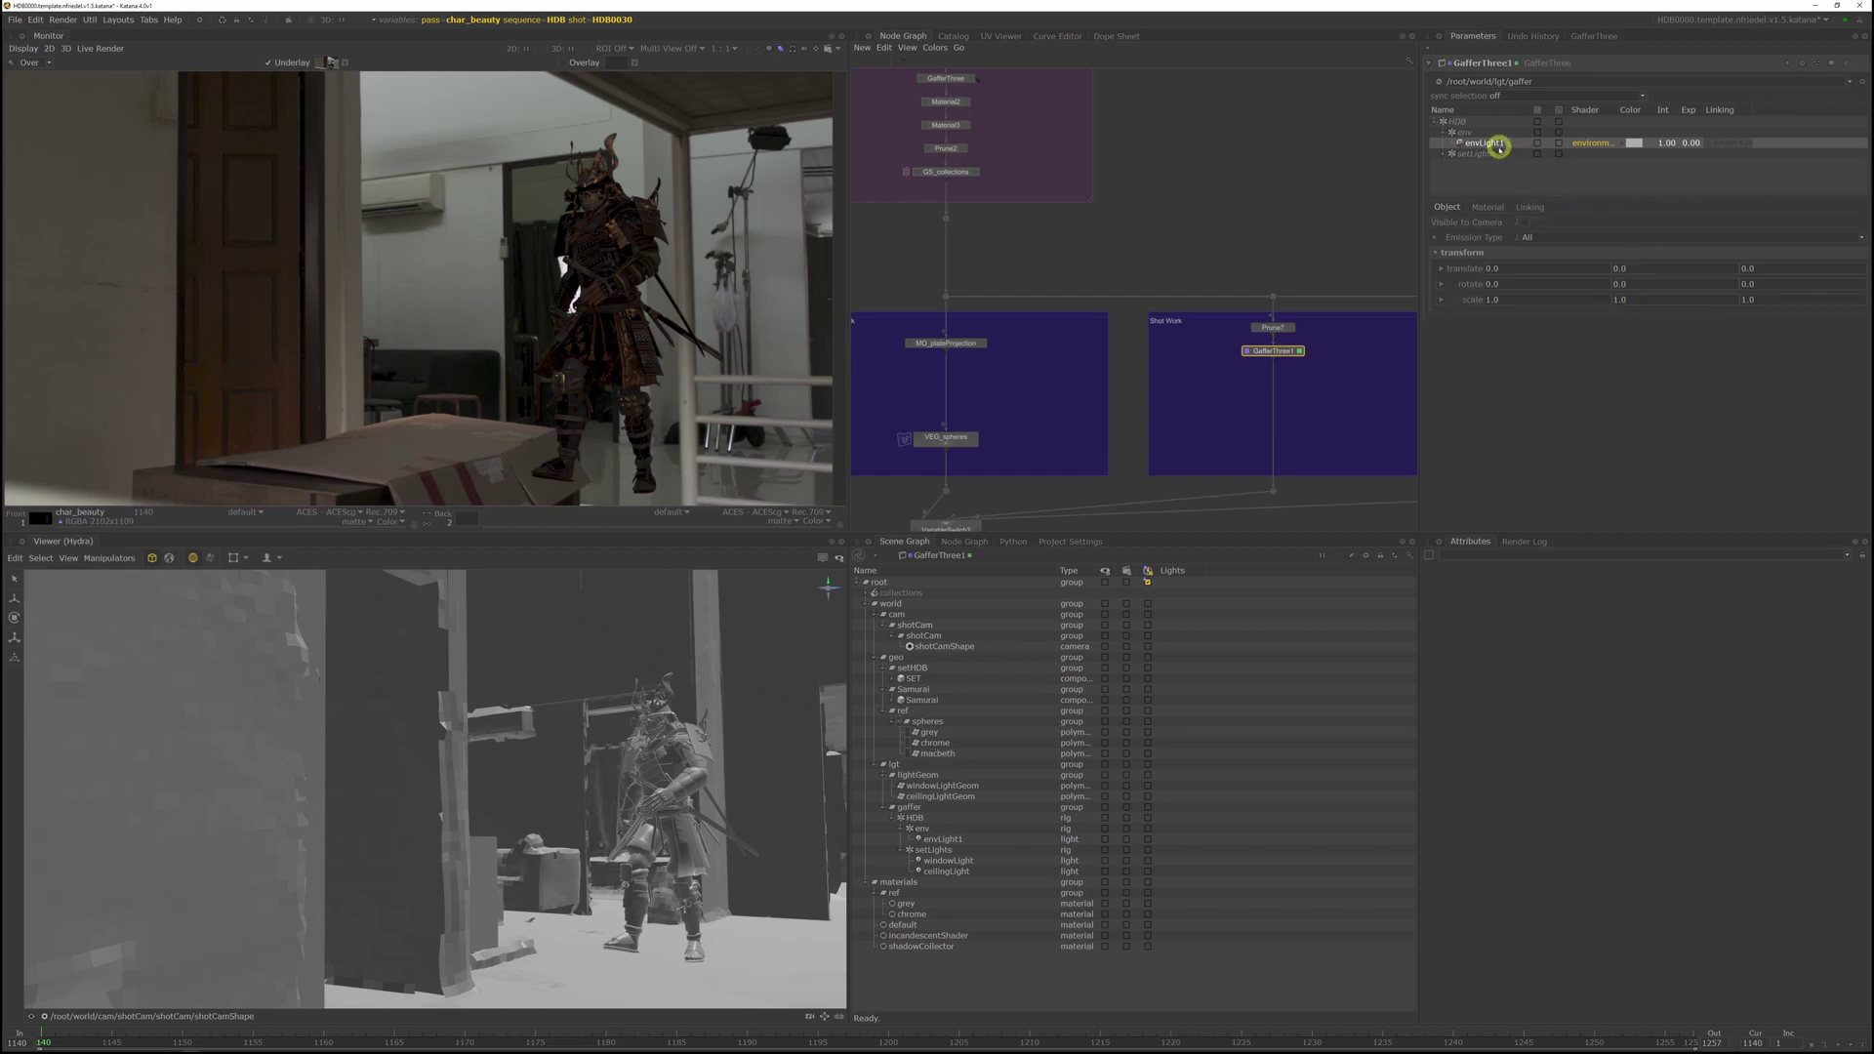
key("BackSpace")
key("Return")
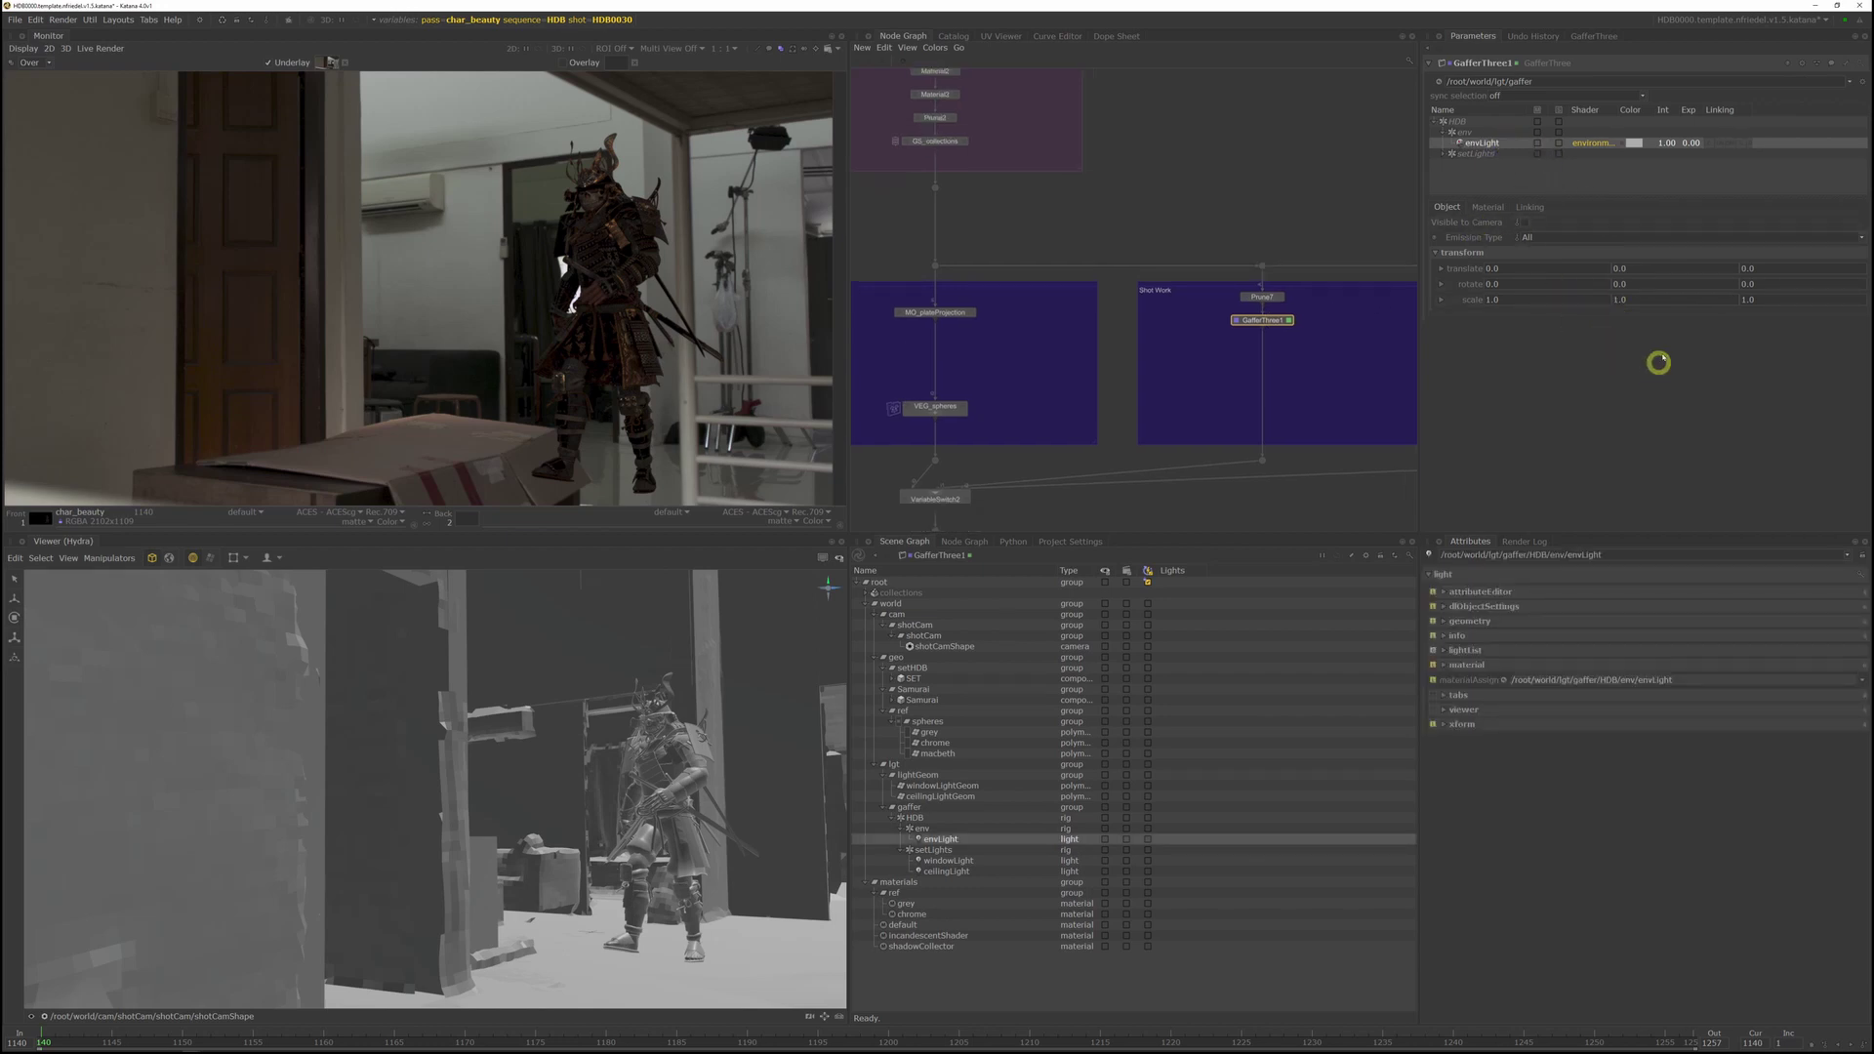
Step: Assign HDRI02_hdr.CC.tdl from the onset HDRI/02 folder as the image of the shot's envLight material
middle_click_drag(1044, 440, 1077, 287)
middle_click_drag(1312, 295, 1272, 381)
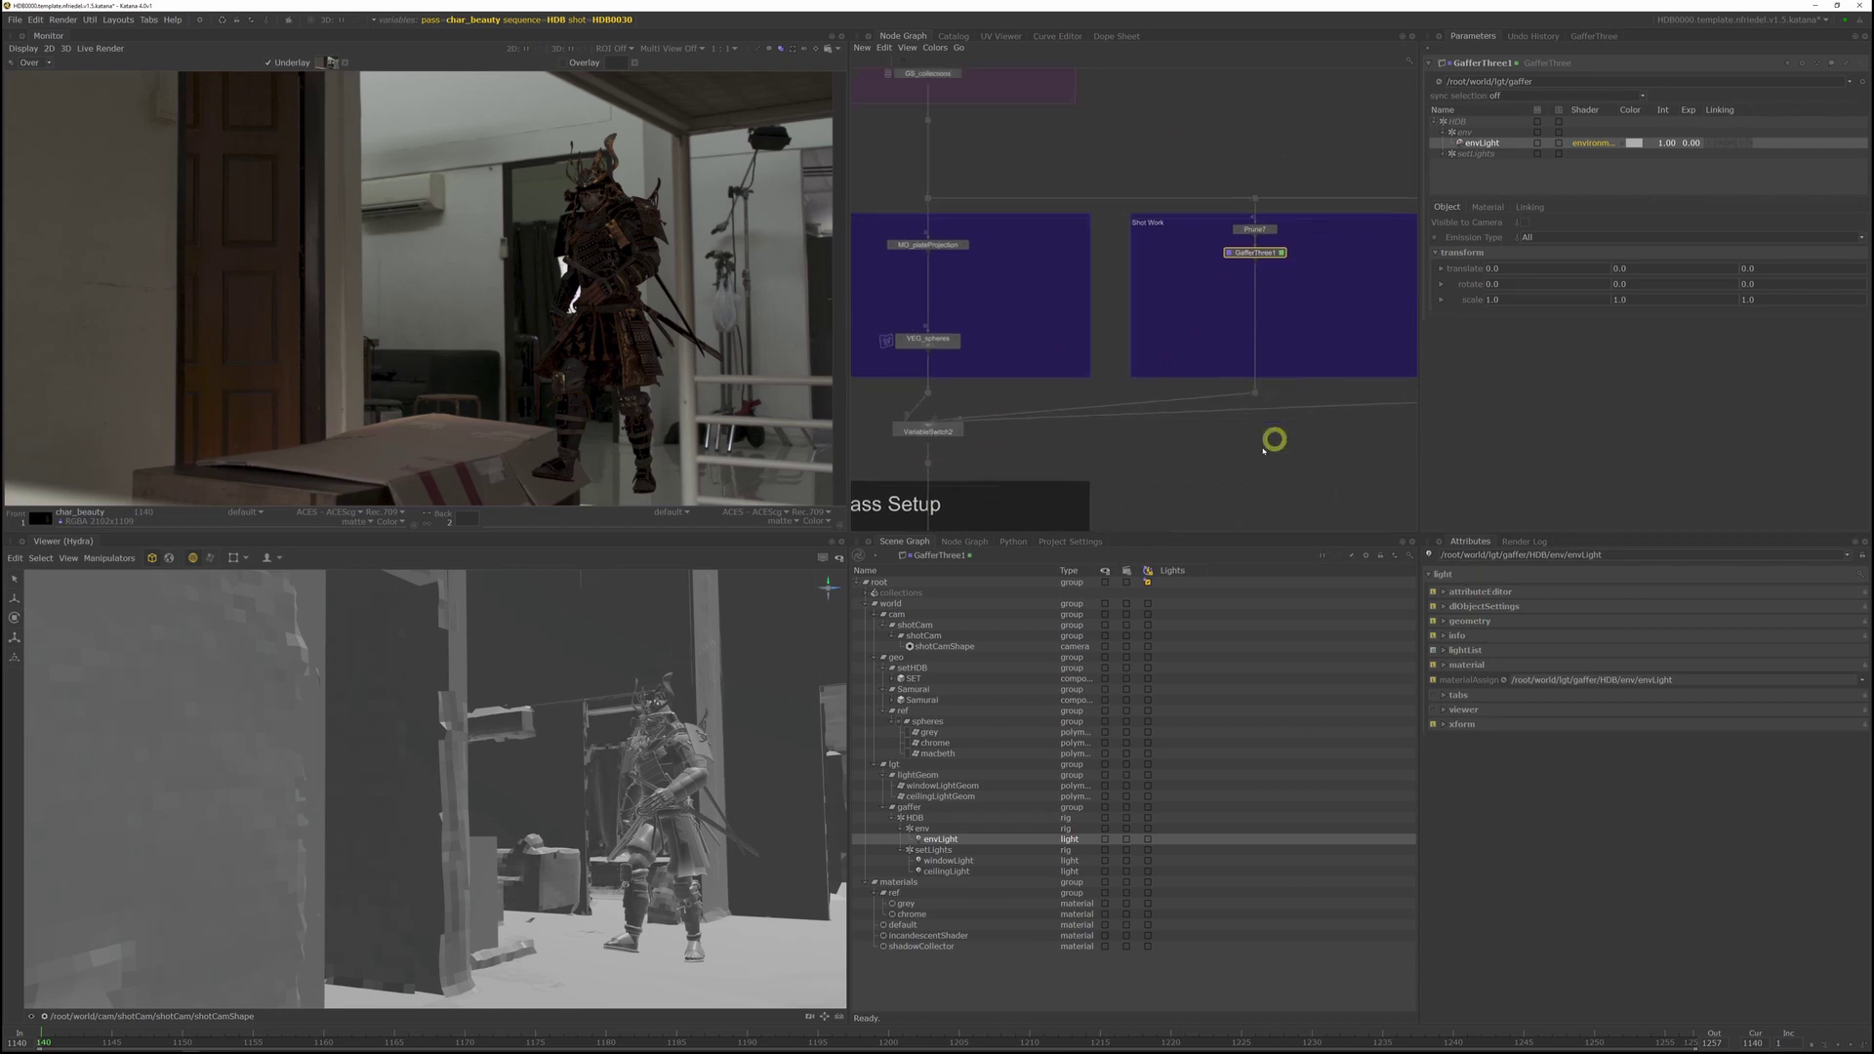
left_click(1490, 207)
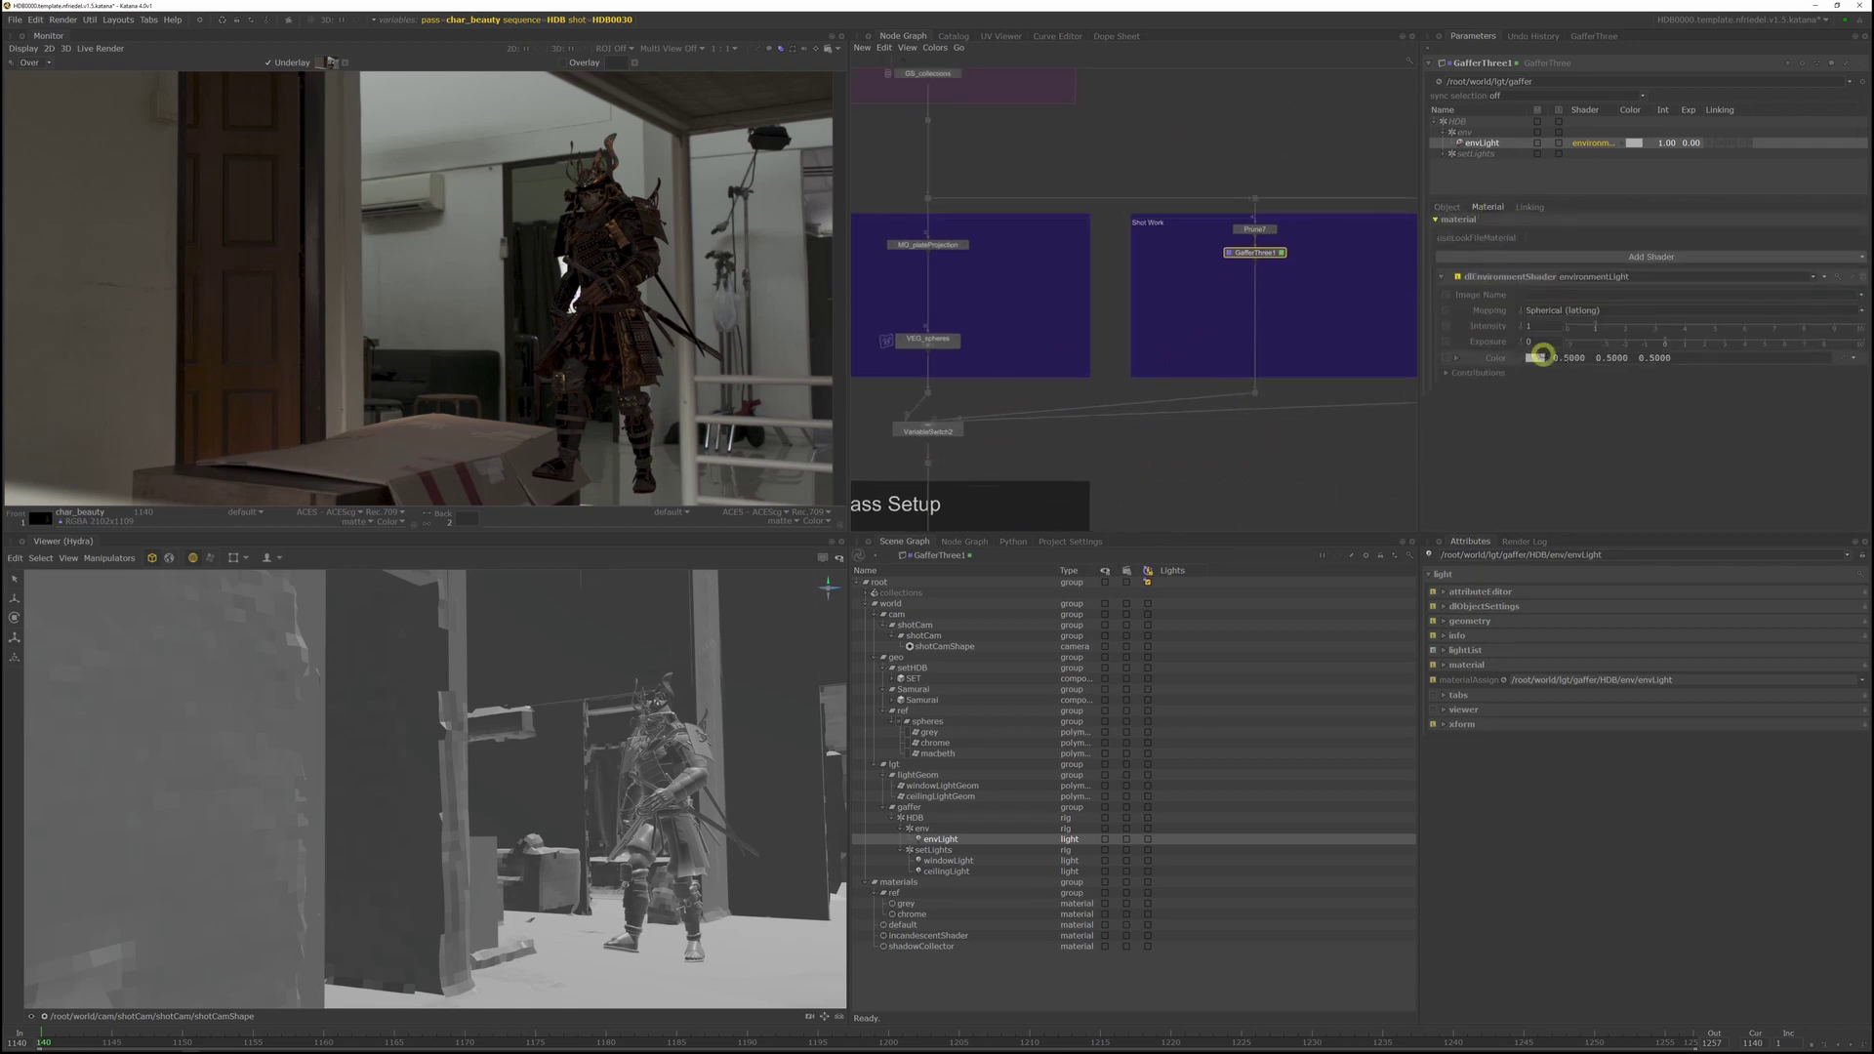
left_click(1860, 295)
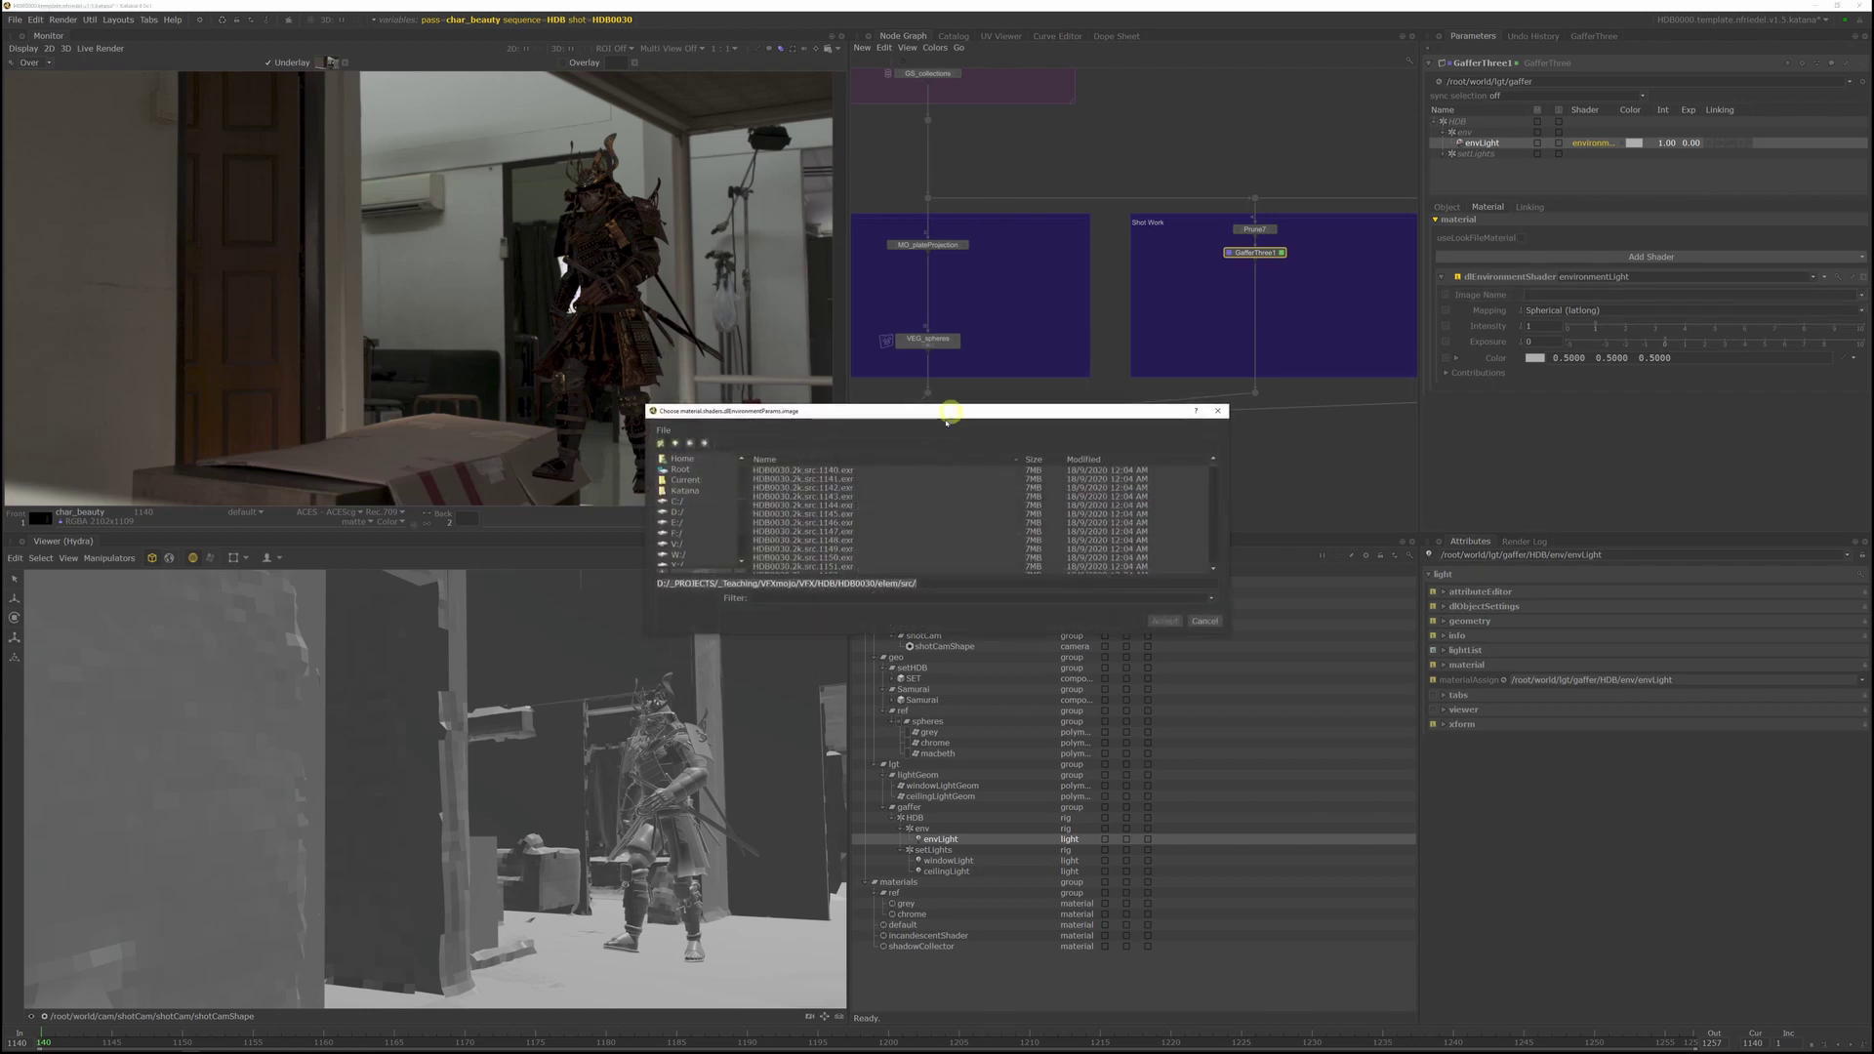
left_click_drag(927, 412, 1418, 280)
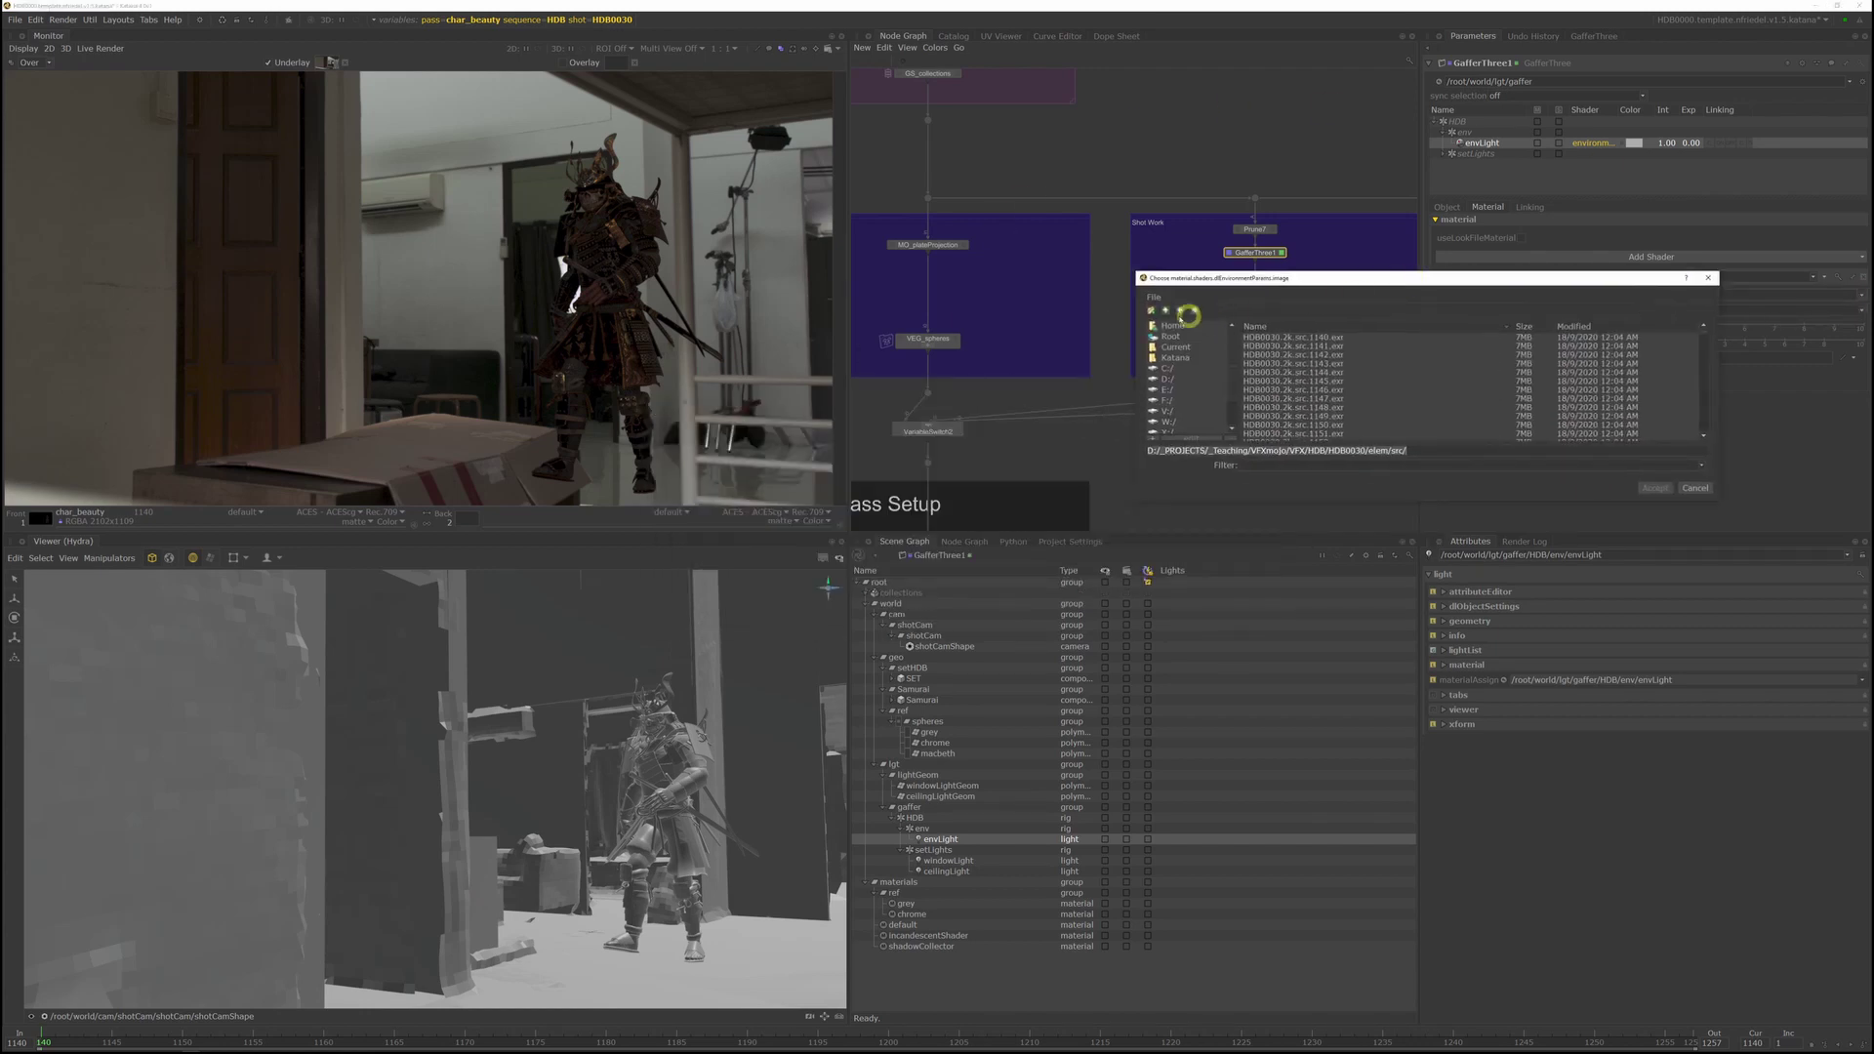
left_click(1165, 313)
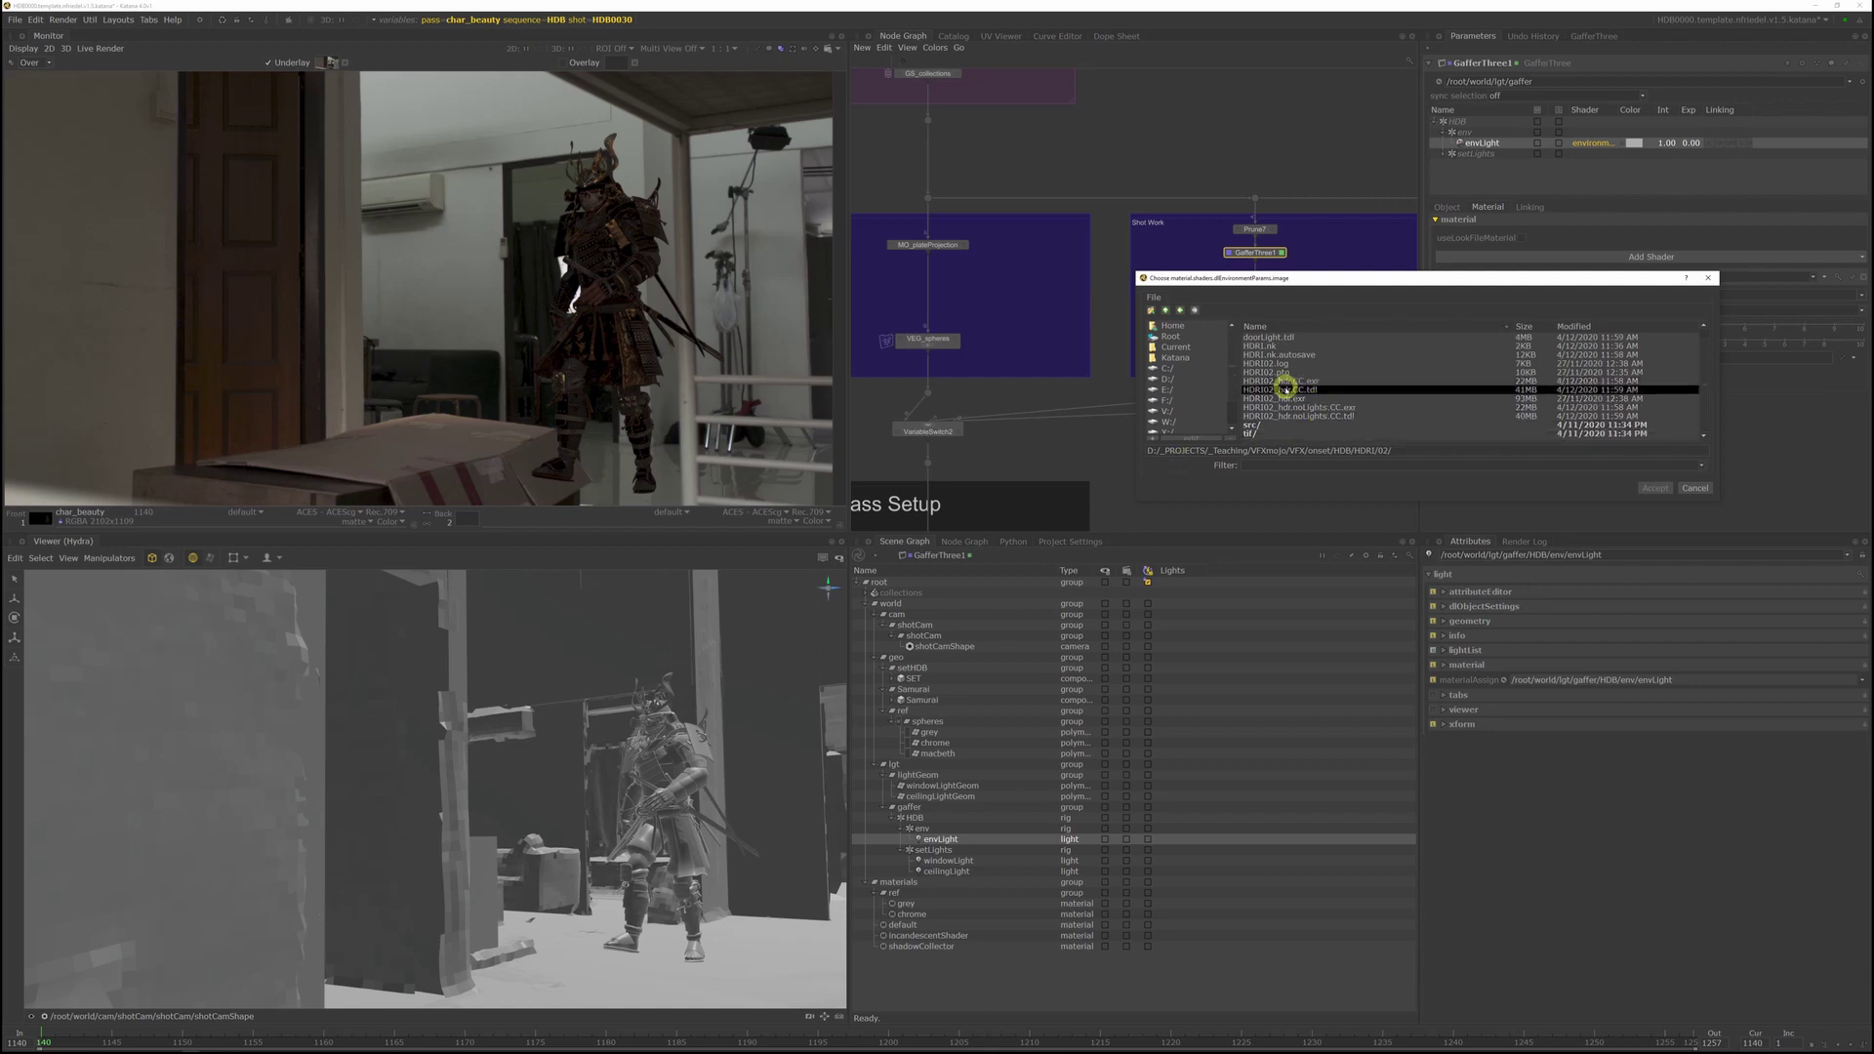
left_click(1284, 389)
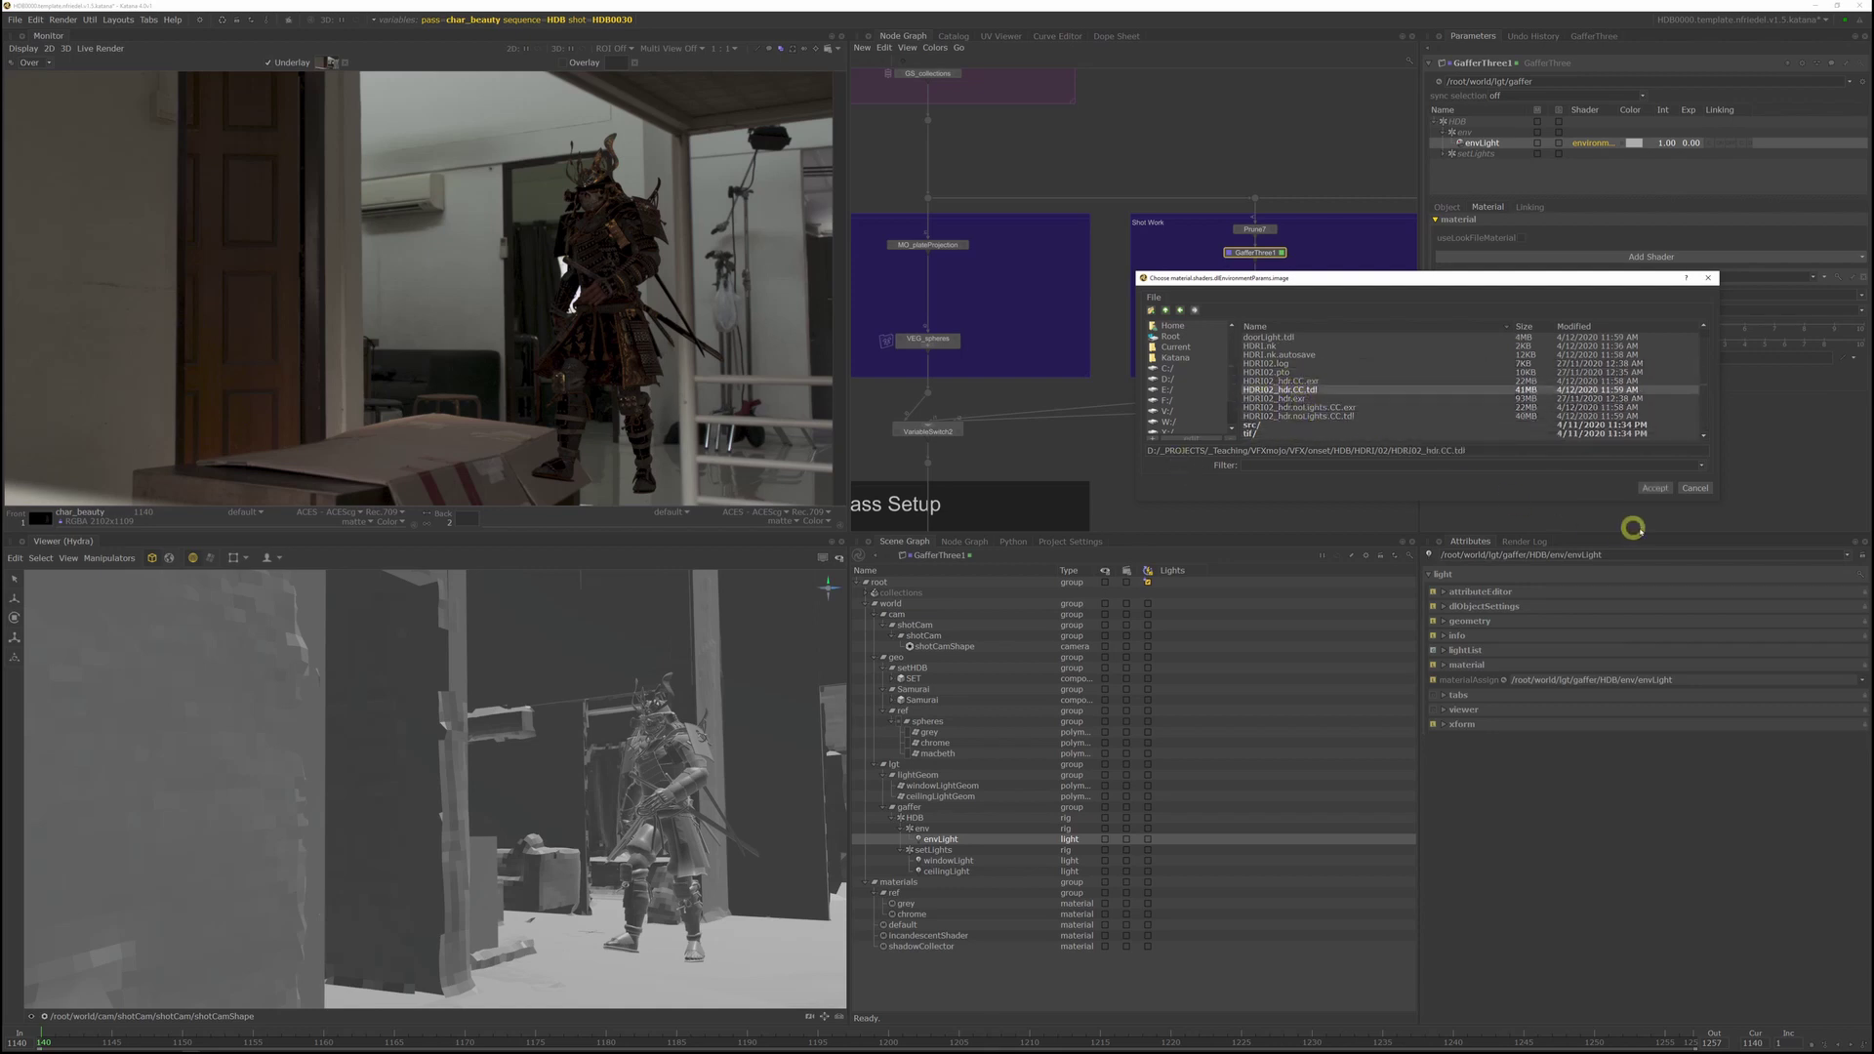
left_click(1657, 488)
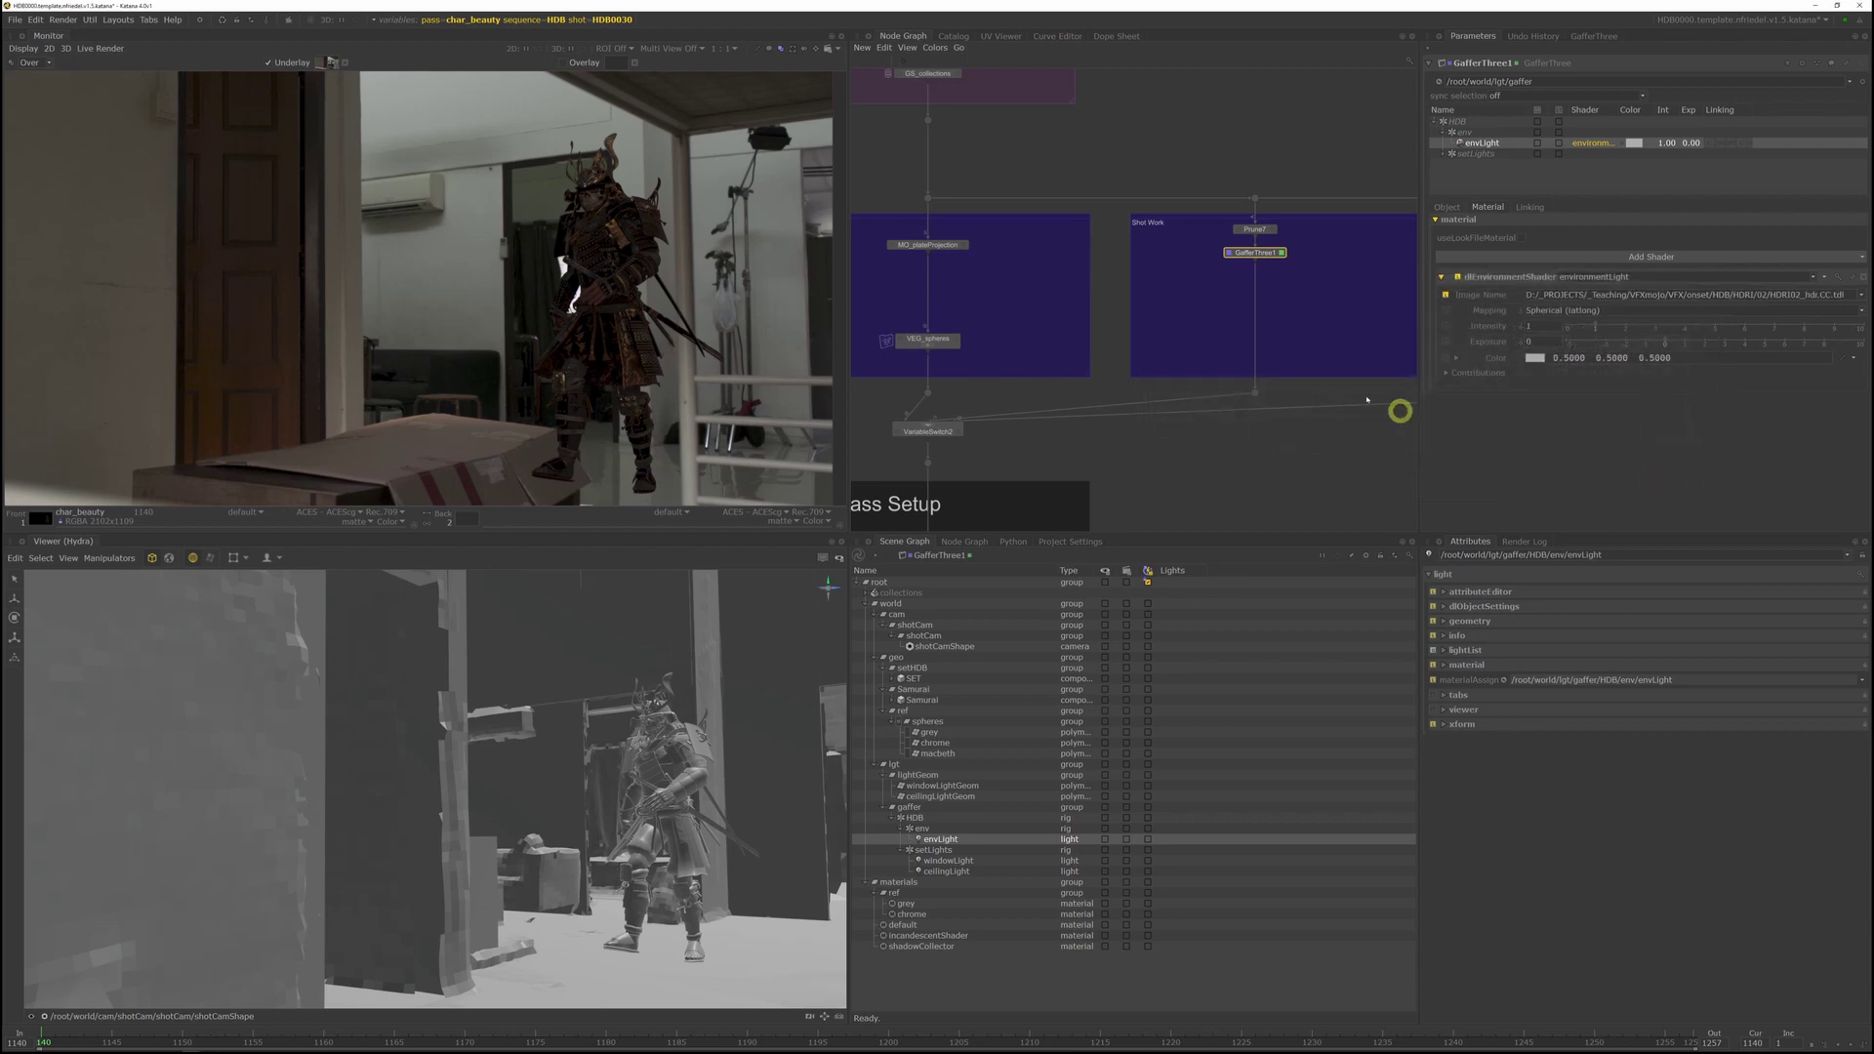
Step: Start a render from the VS_chromeSphere node below SpherePassSetup to show the CG spheres in the shot
left_click(1444, 153)
middle_click_drag(1302, 214, 1314, 317)
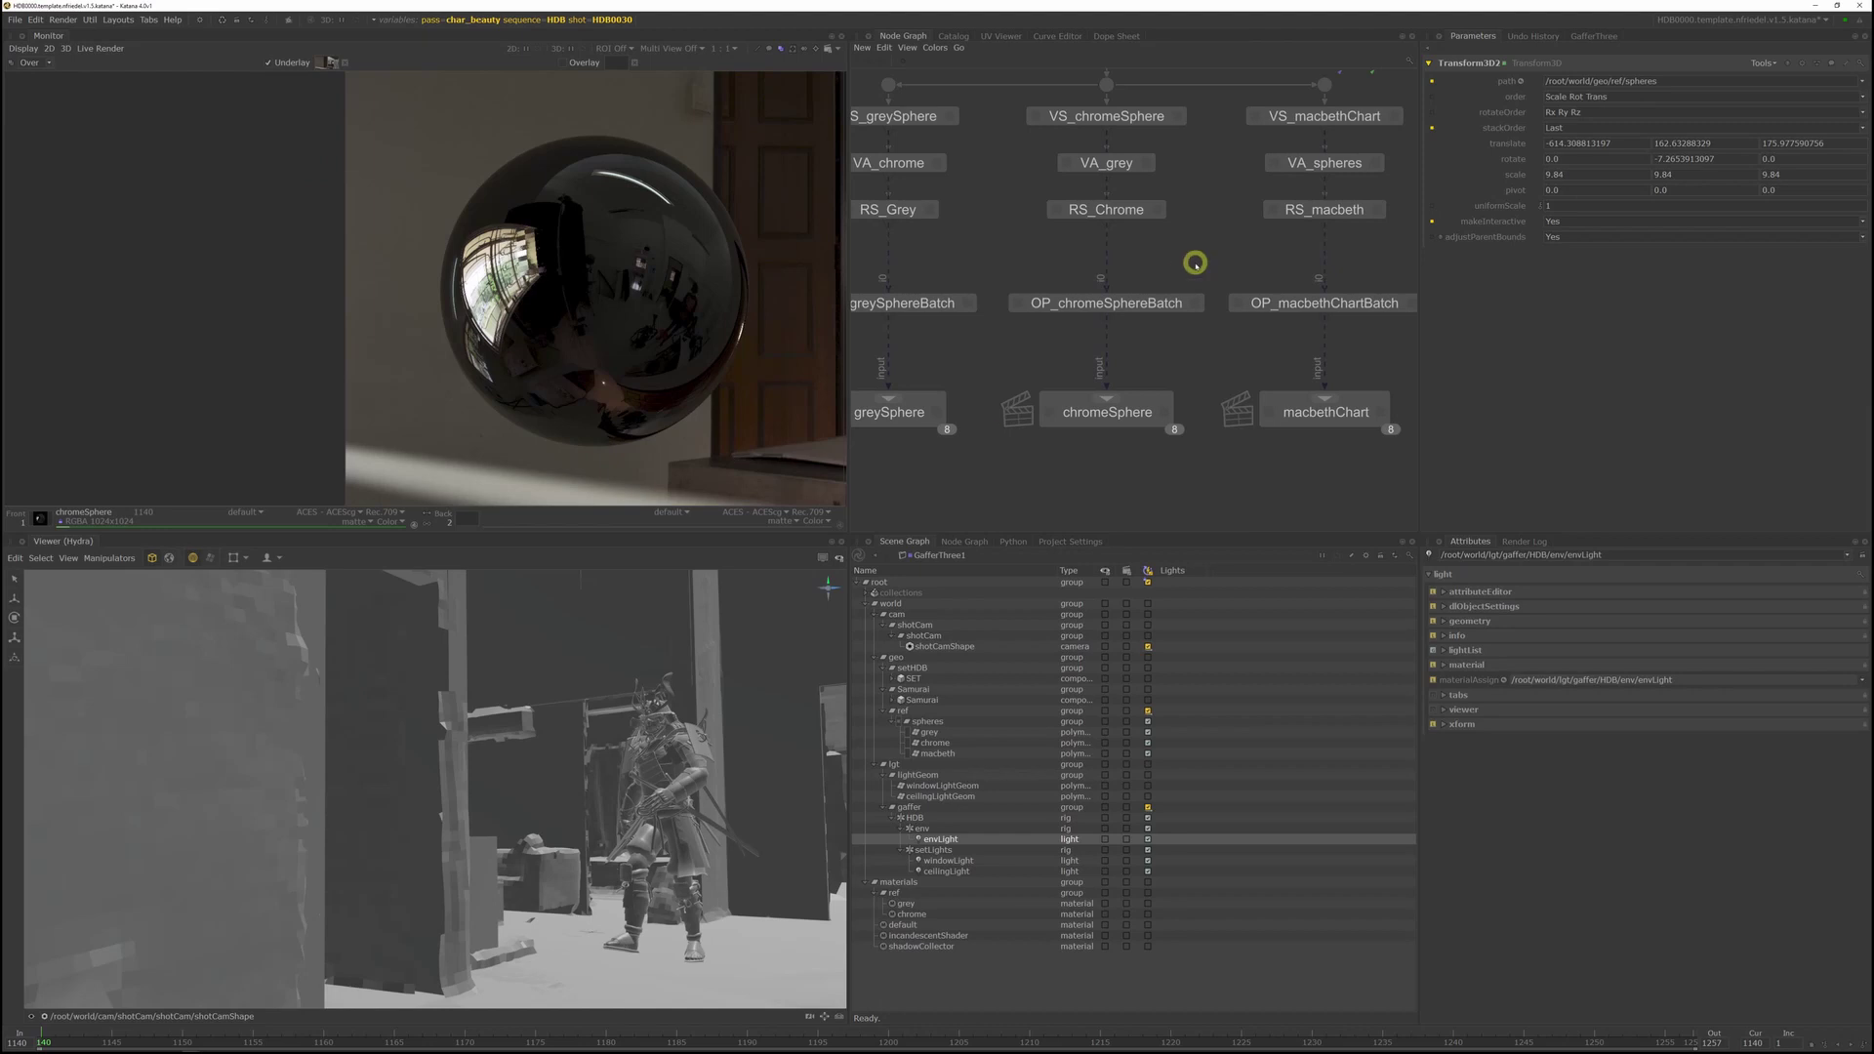
scroll(1192, 268, "down", 5)
scroll(1238, 213, "up", 3)
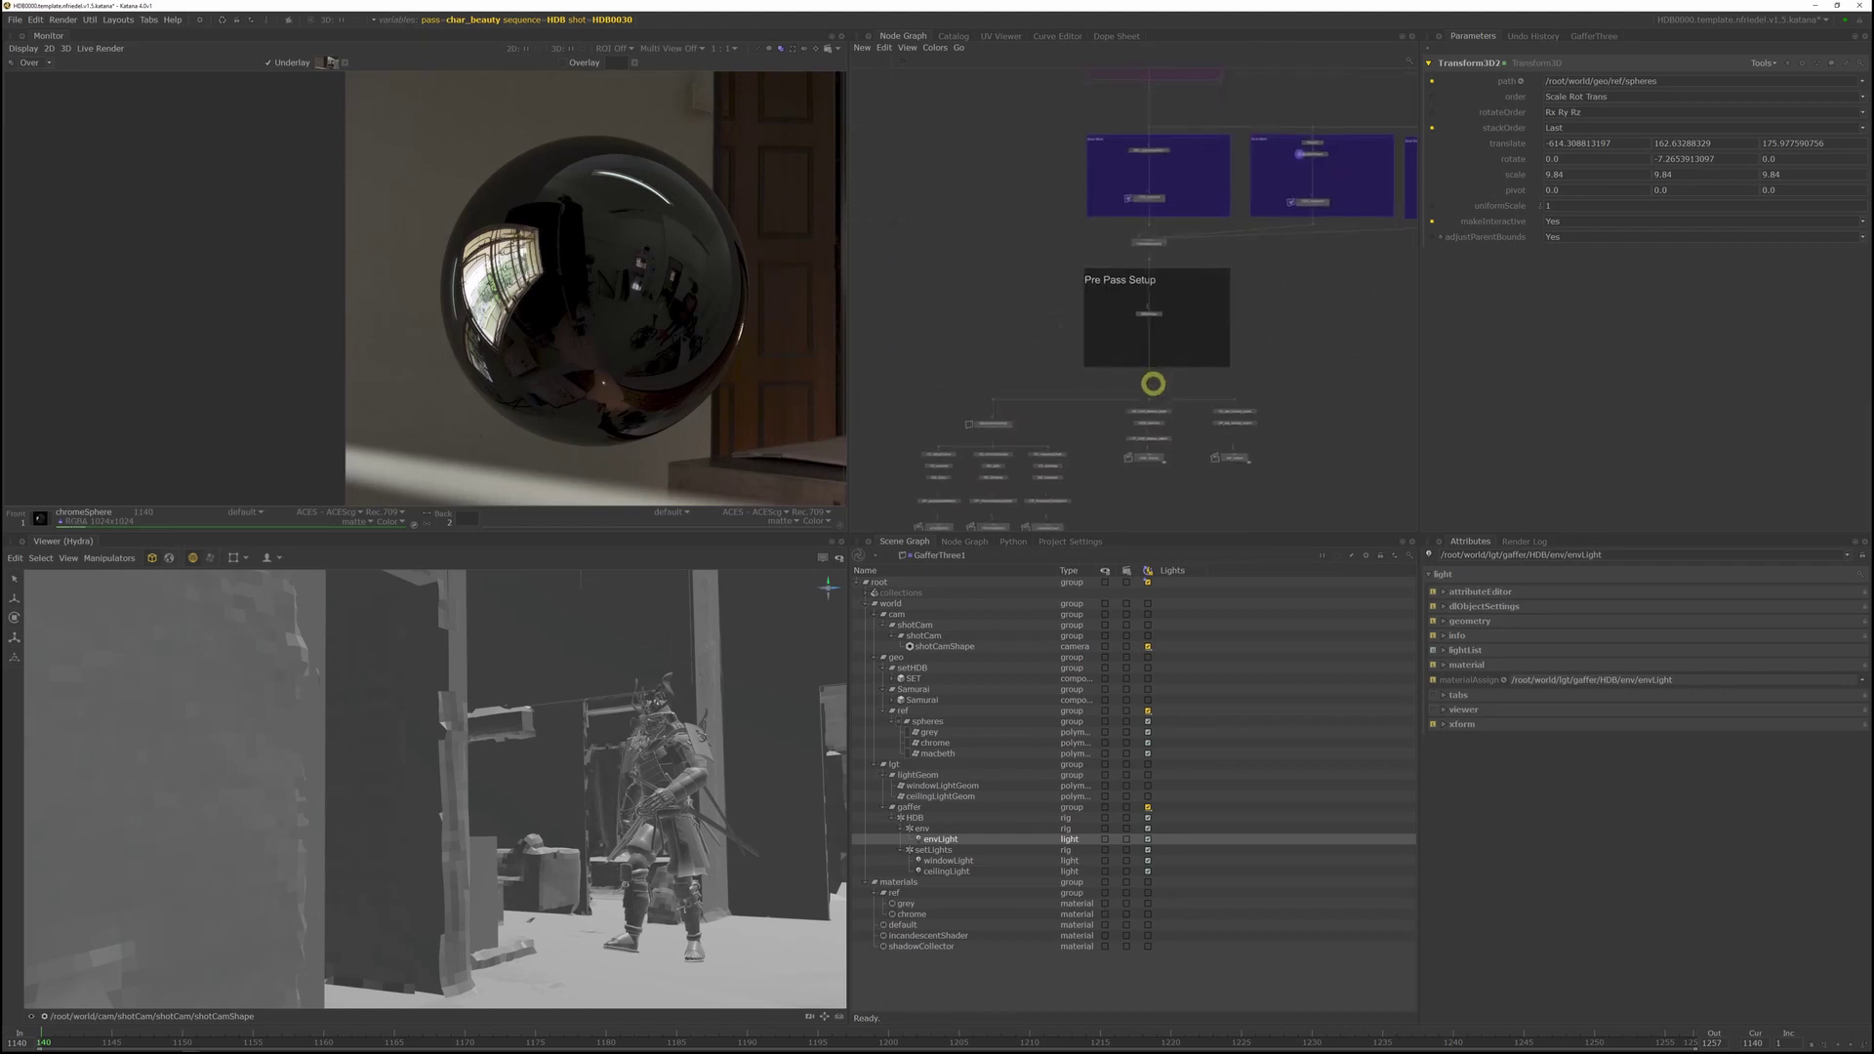
middle_click_drag(1318, 126, 1230, 243)
scroll(1238, 278, "up", 2)
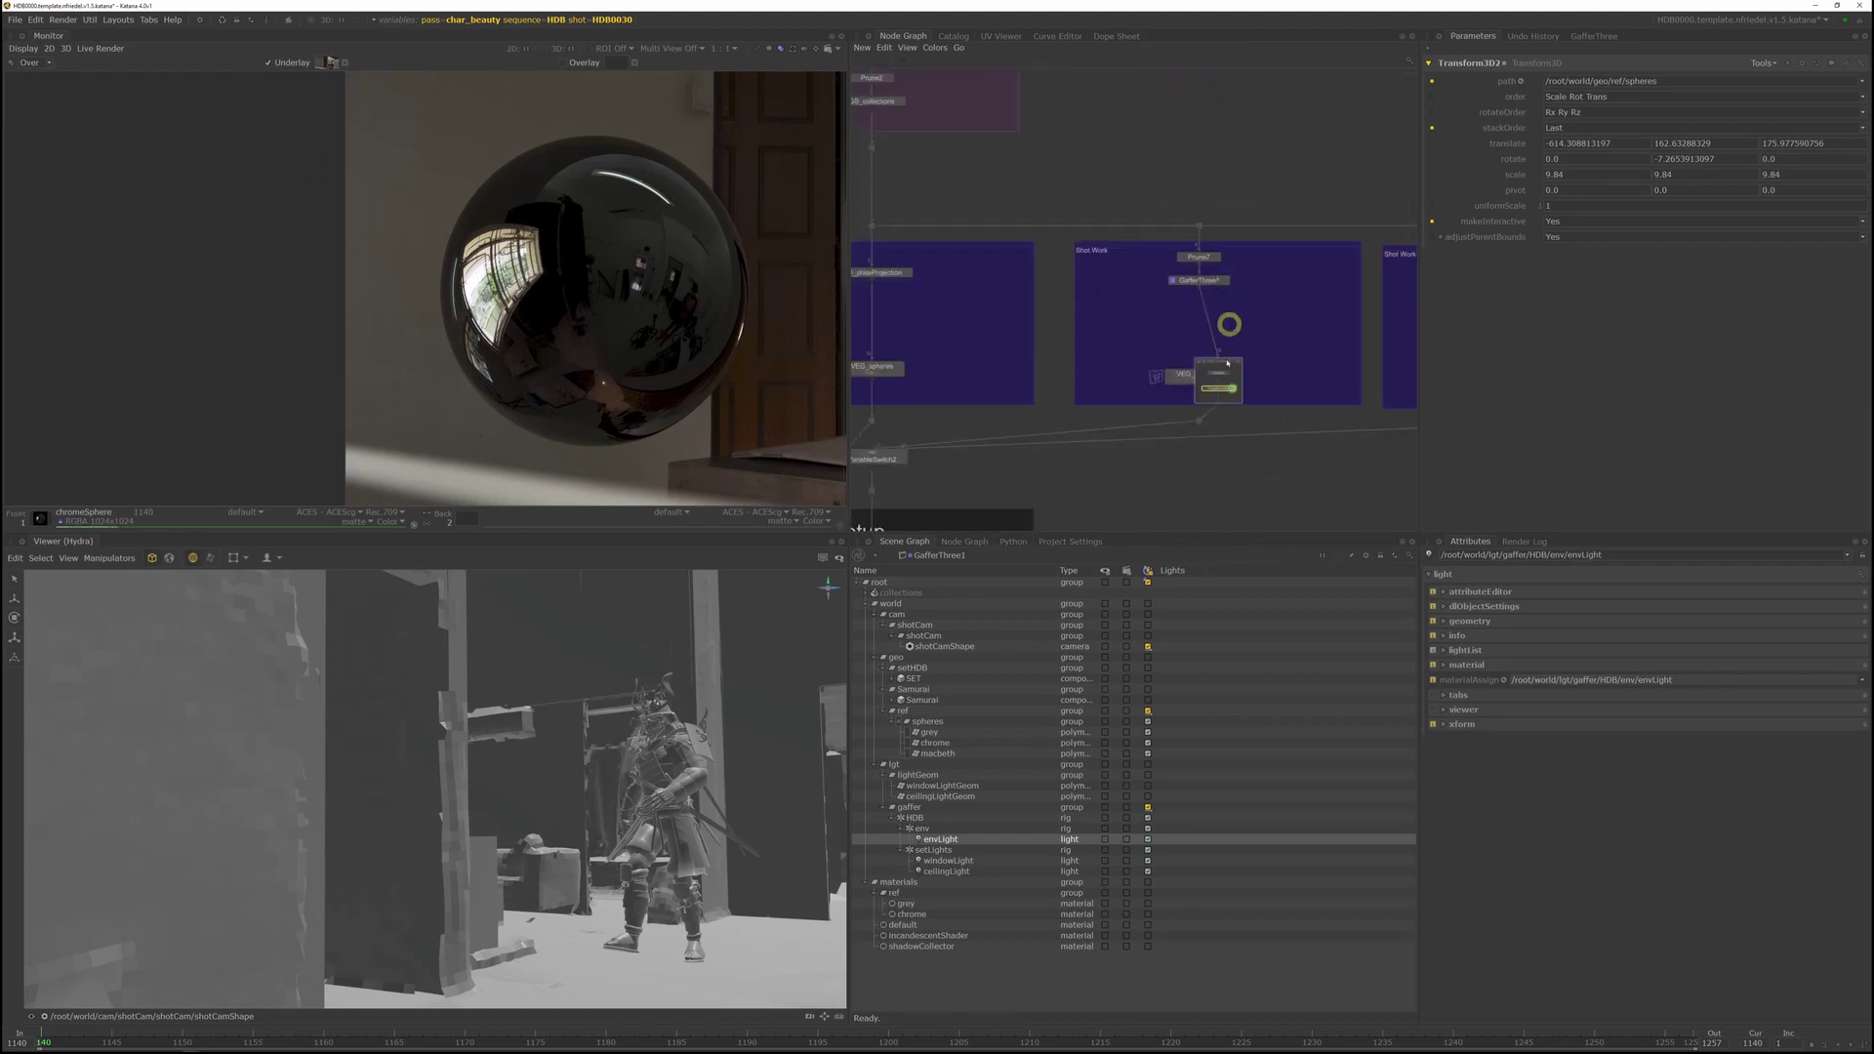
scroll(1208, 389, "up", 2)
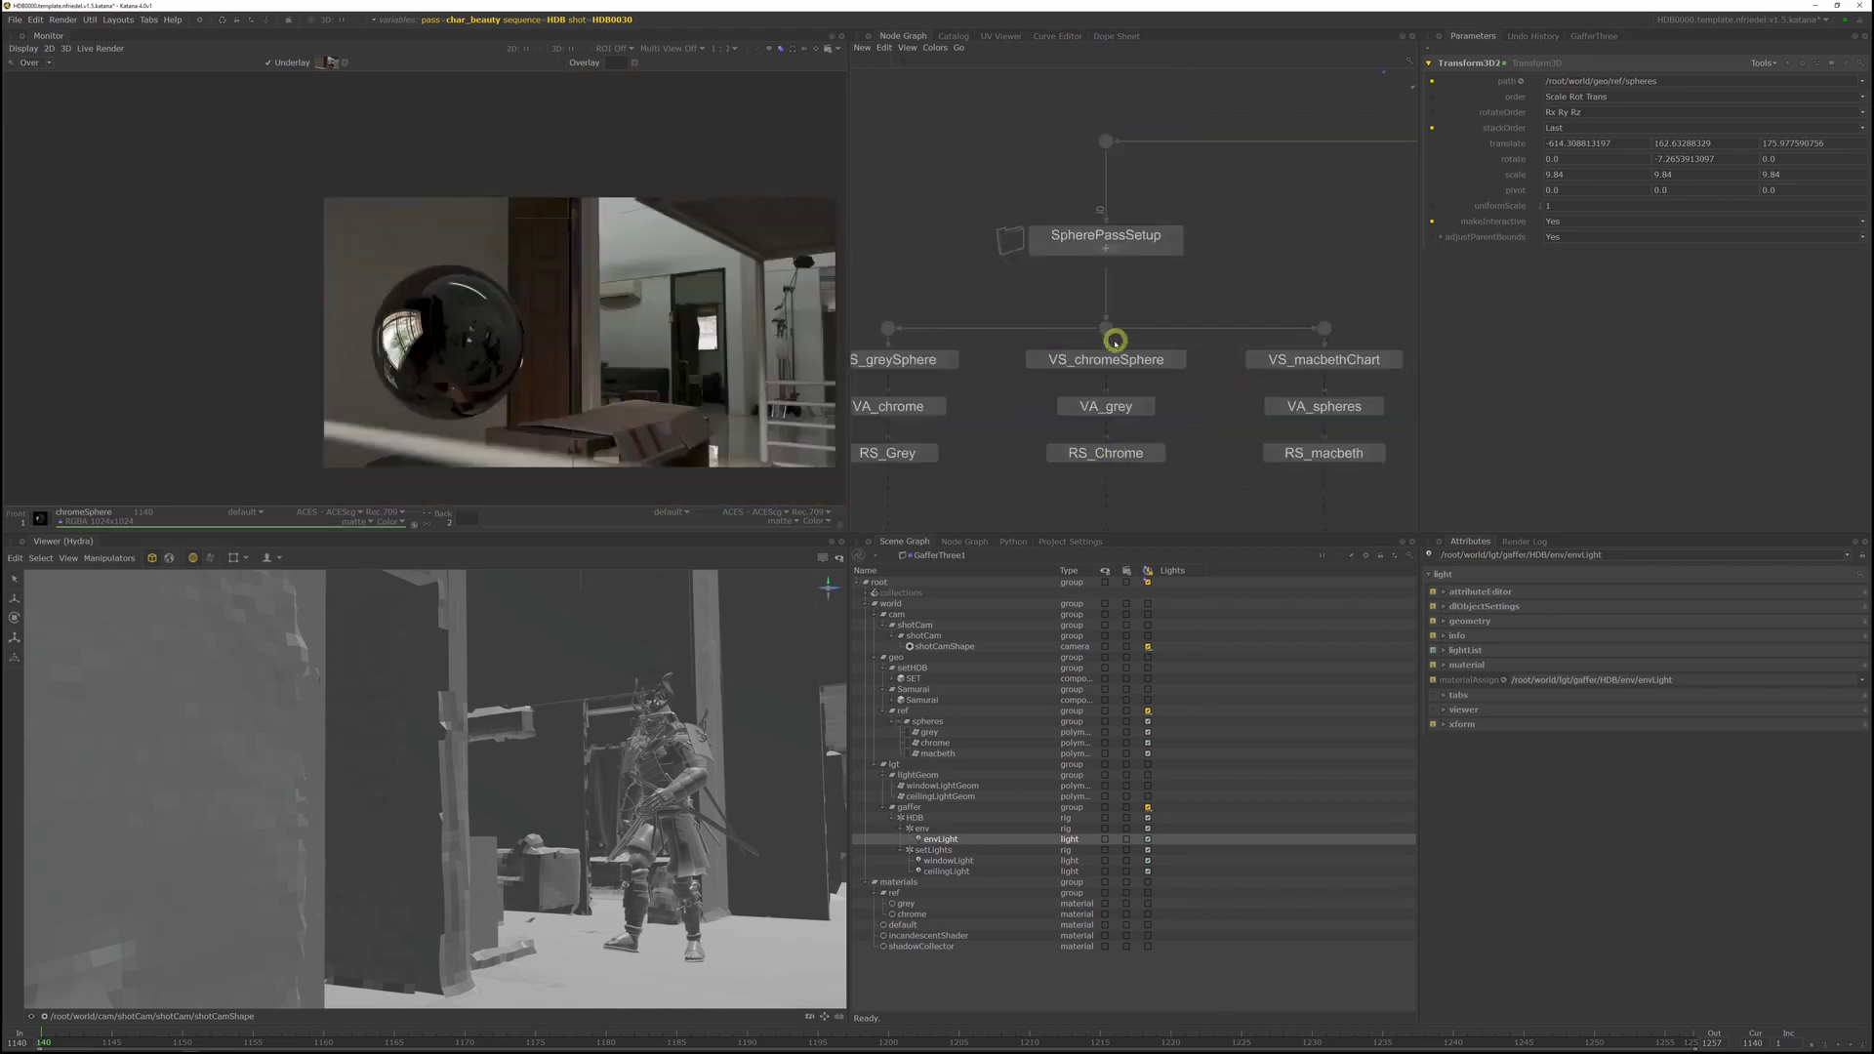
right_click(1114, 340)
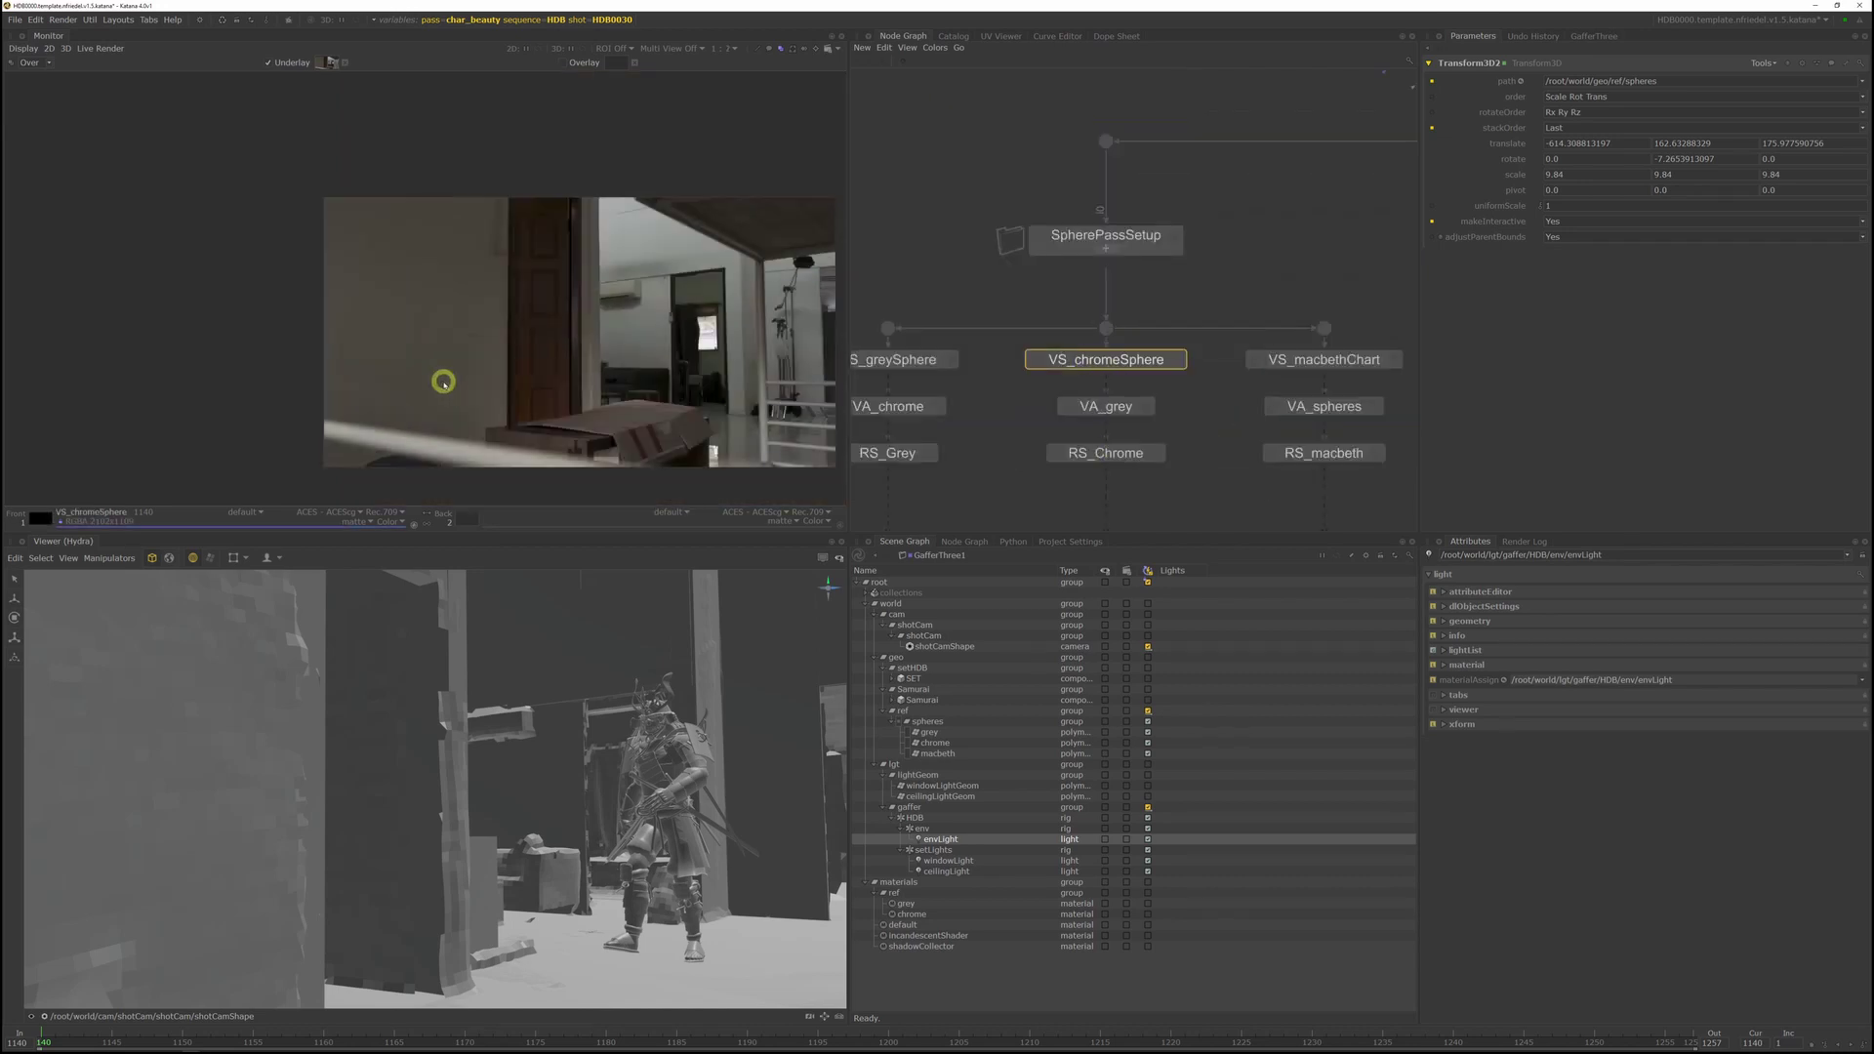
left_click(1152, 367)
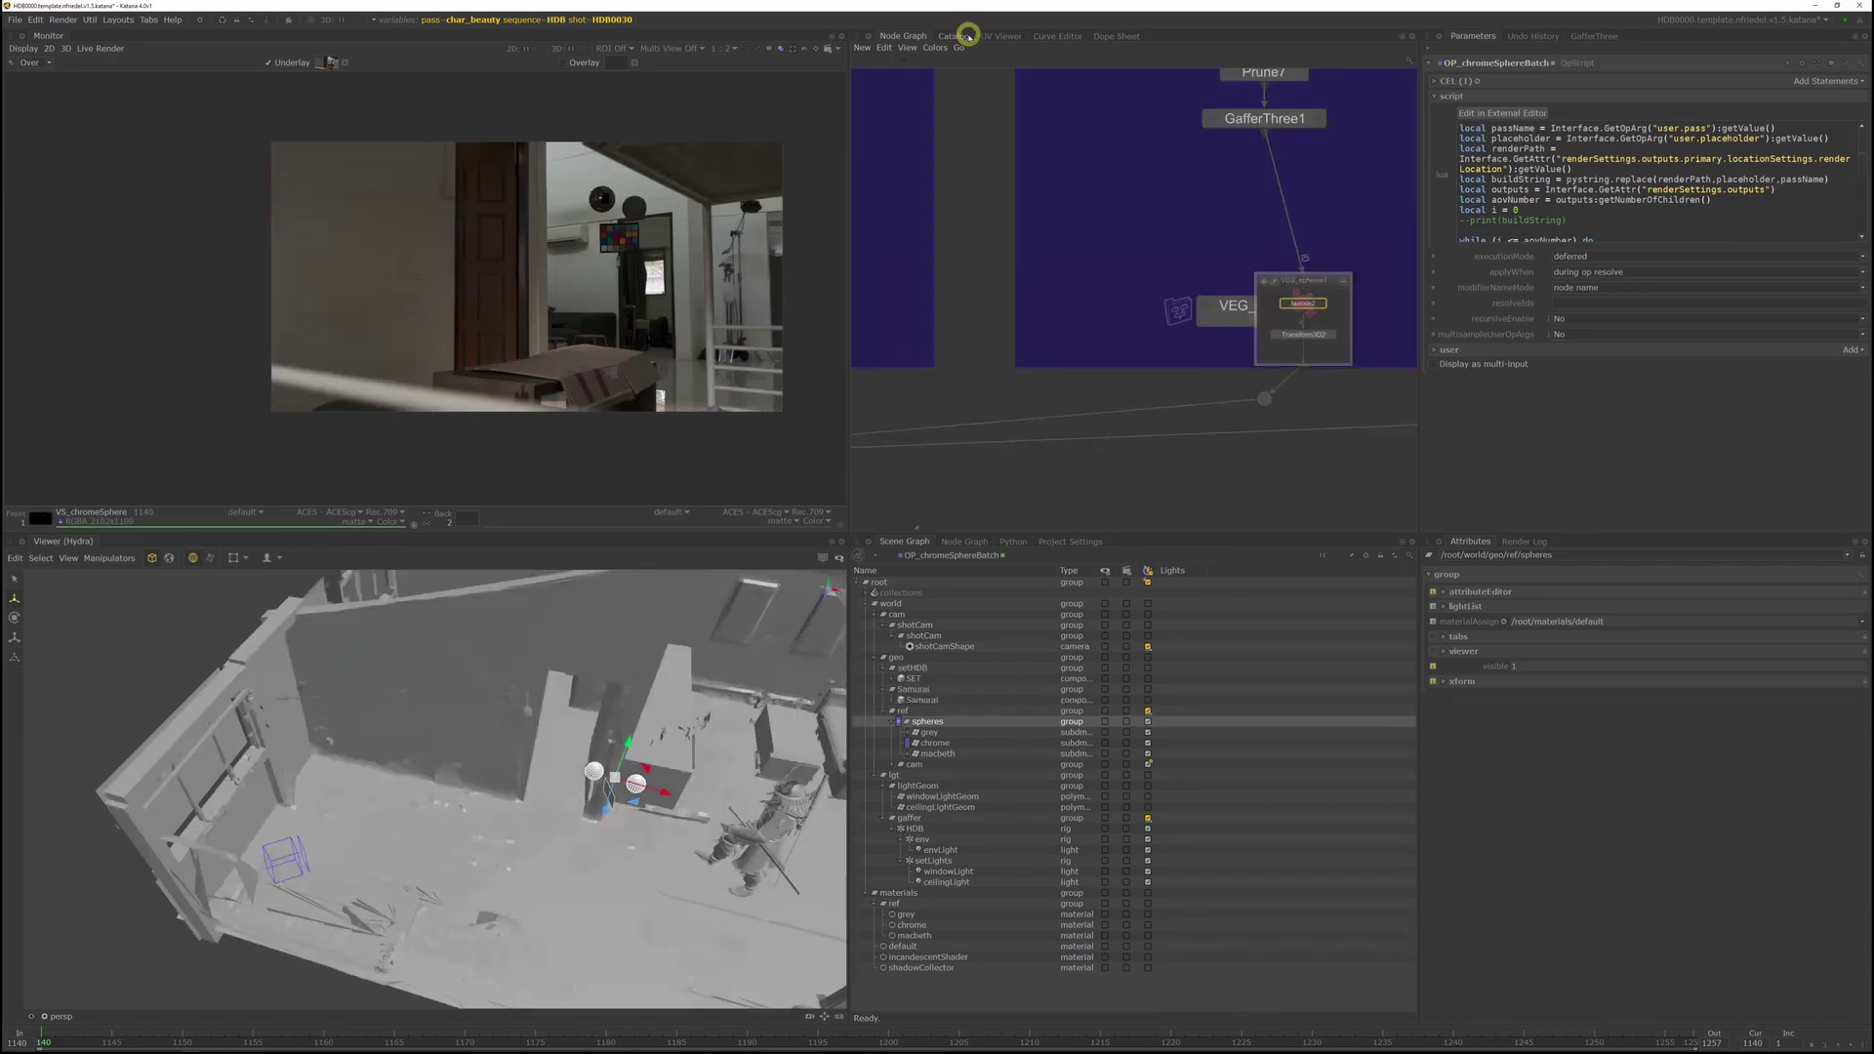
Step: Import the shot's filmed sphere reference into the Catalog and display the VS_chromeSphere render over it
left_click(954, 36)
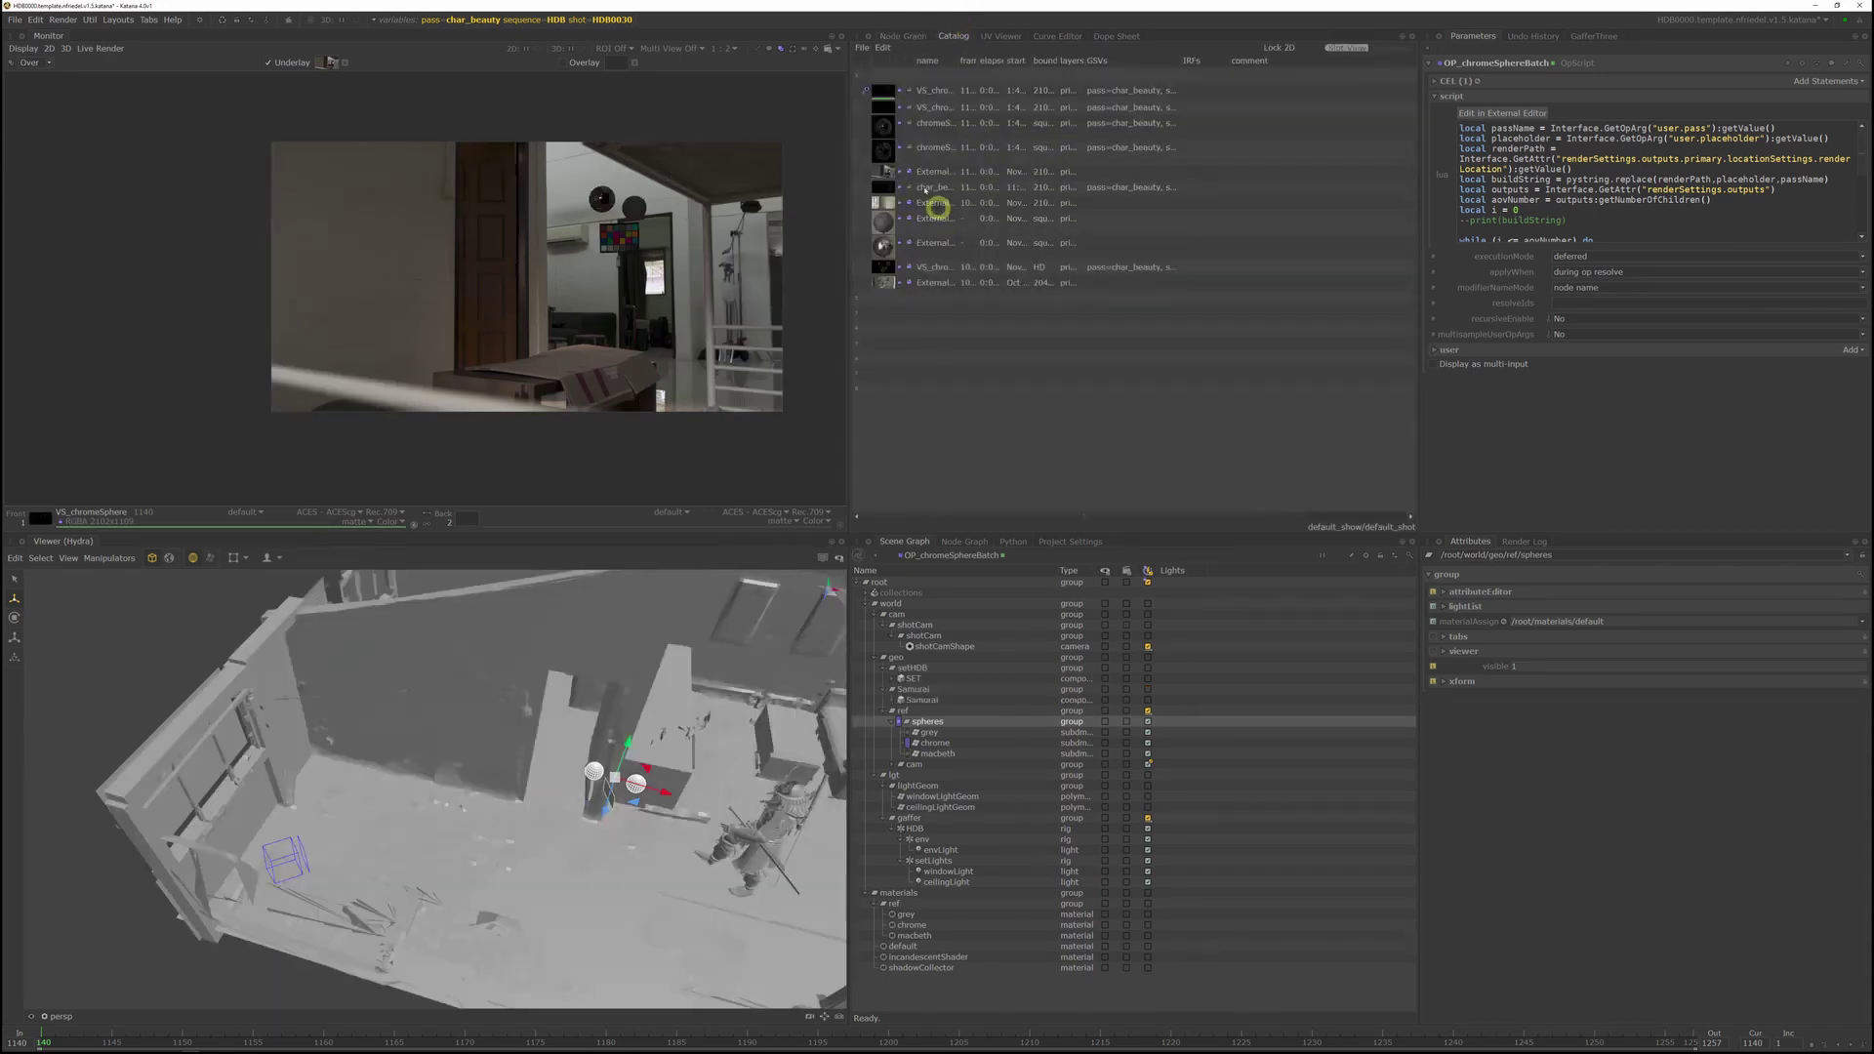
left_click(861, 49)
left_click(874, 74)
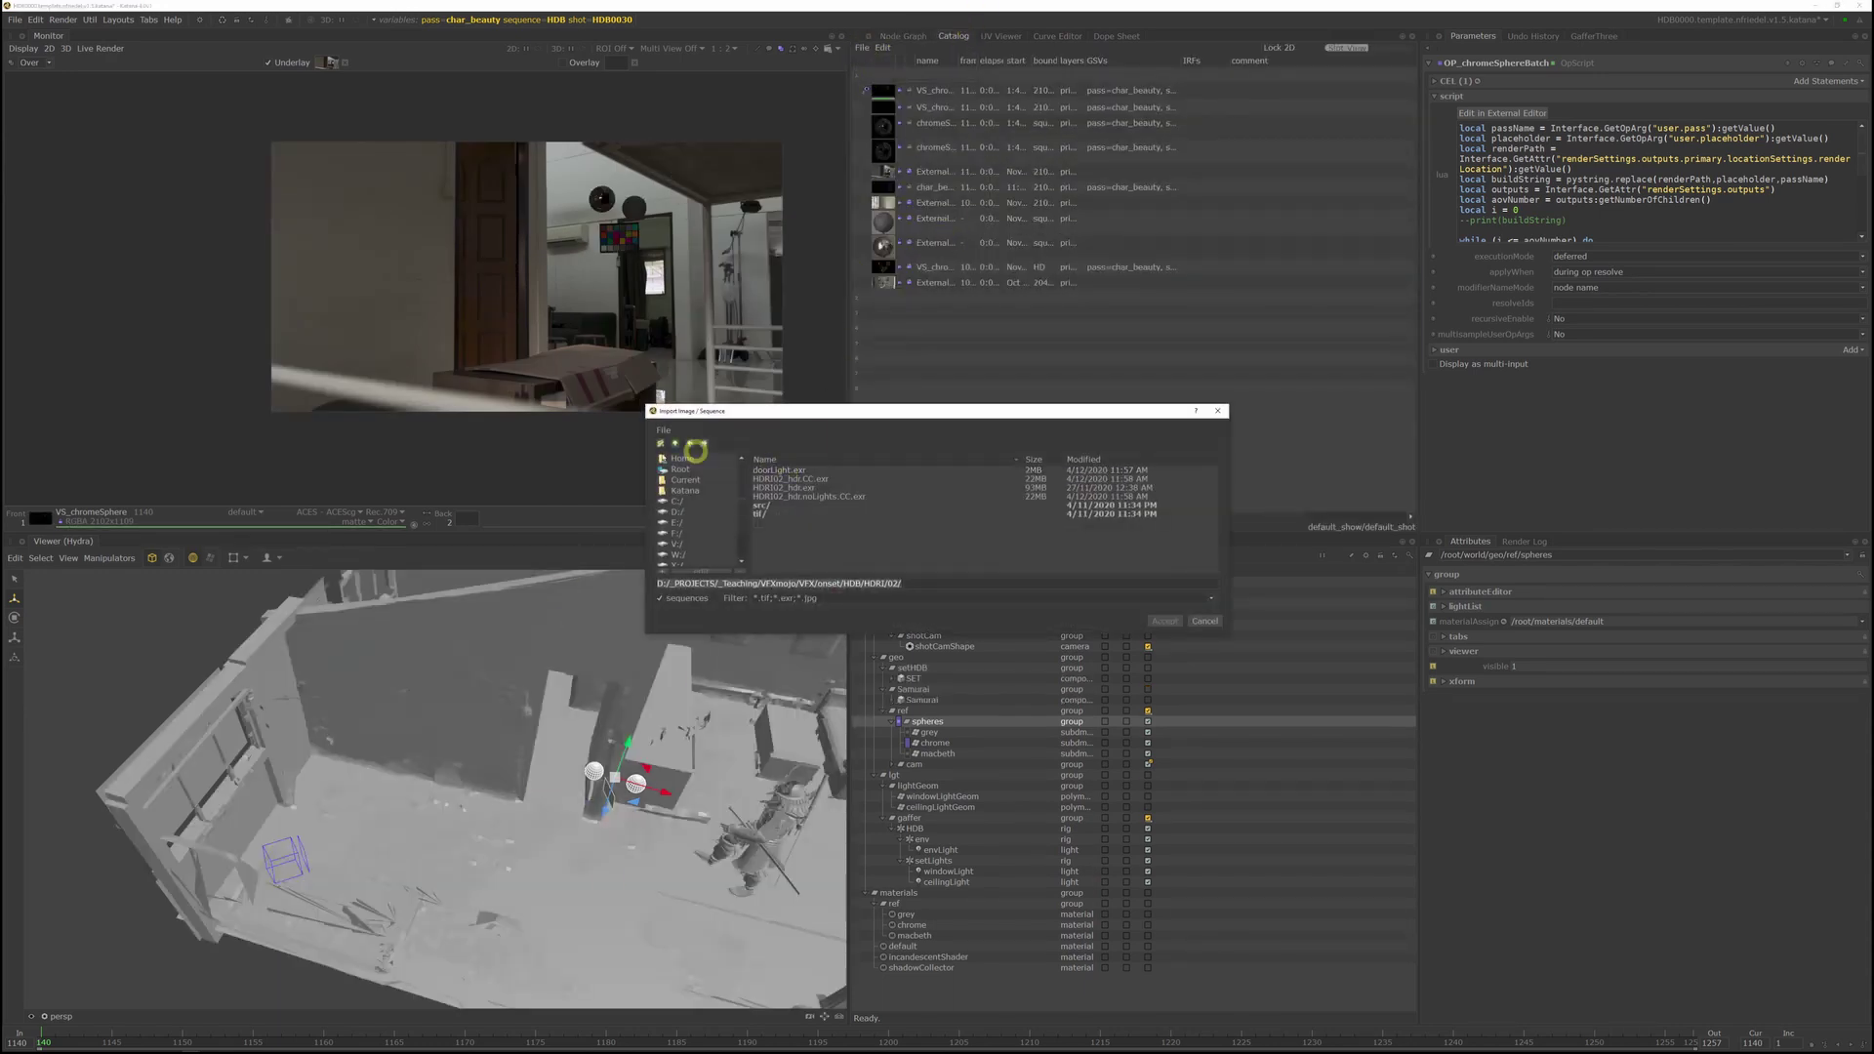
left_click(675, 442)
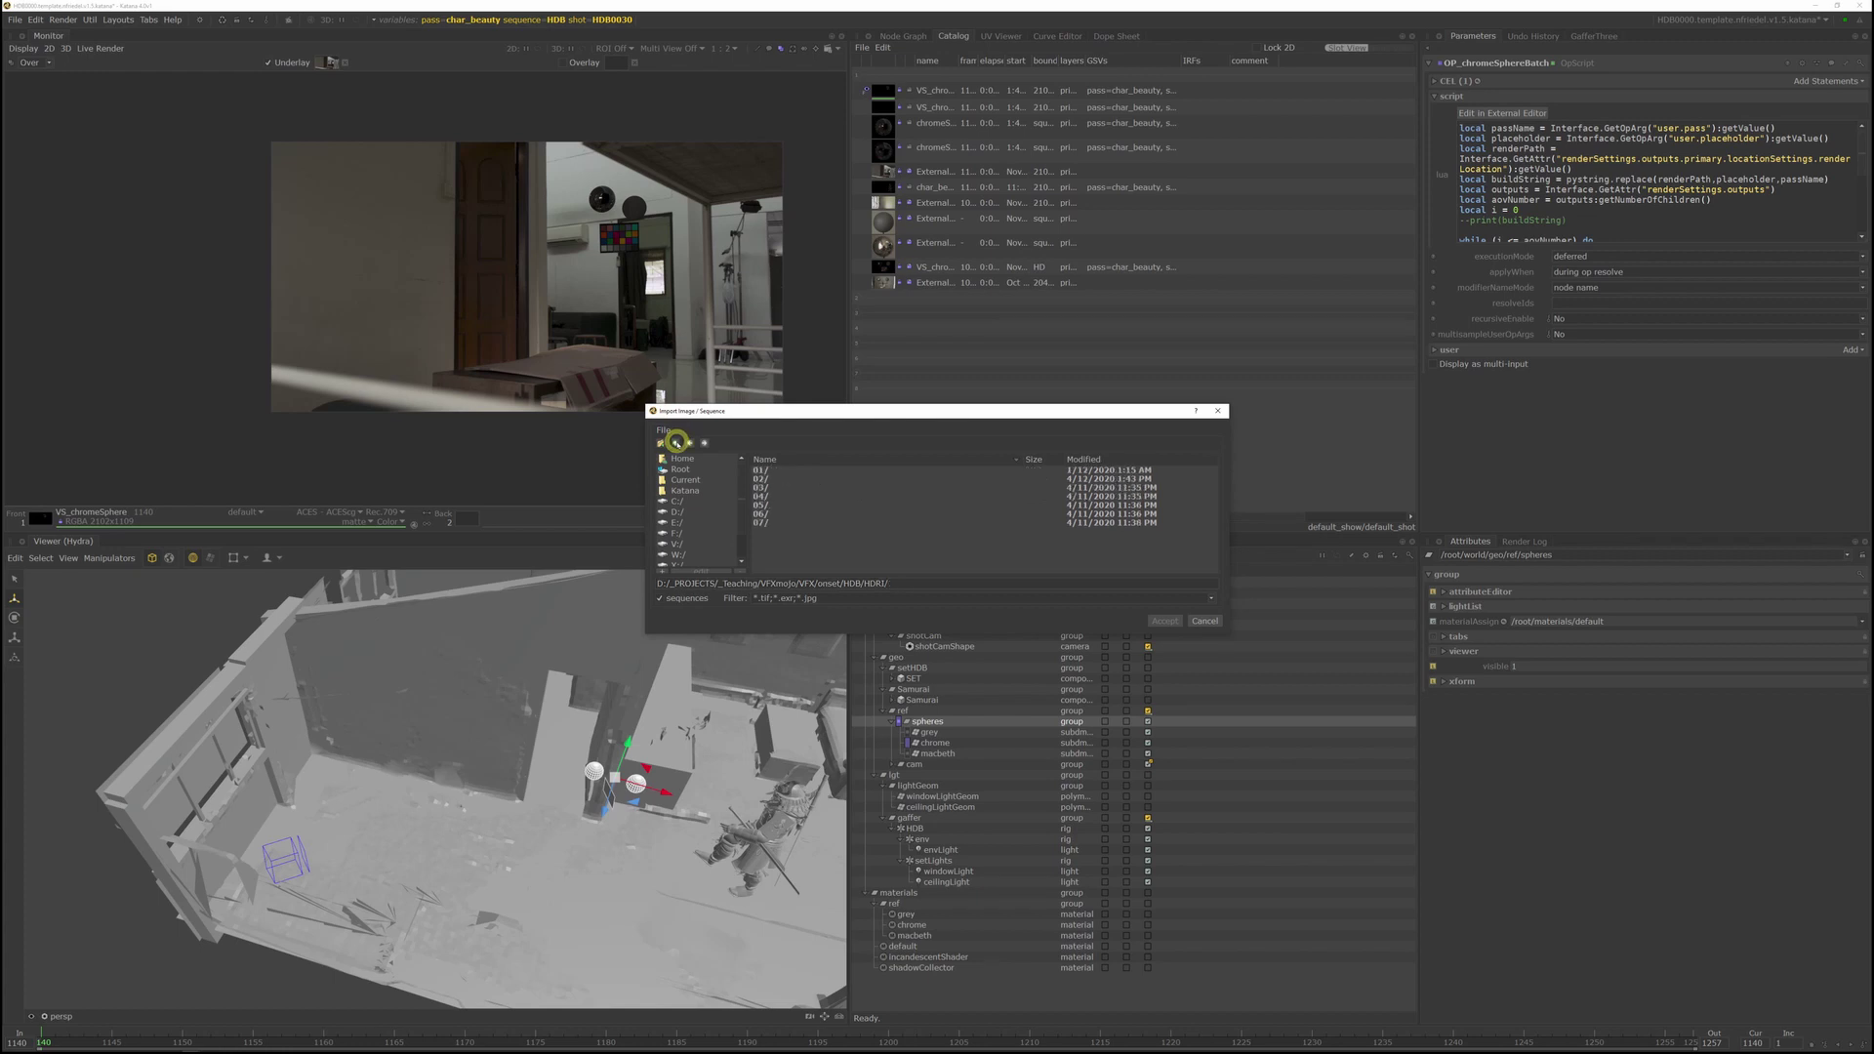
left_click(675, 442)
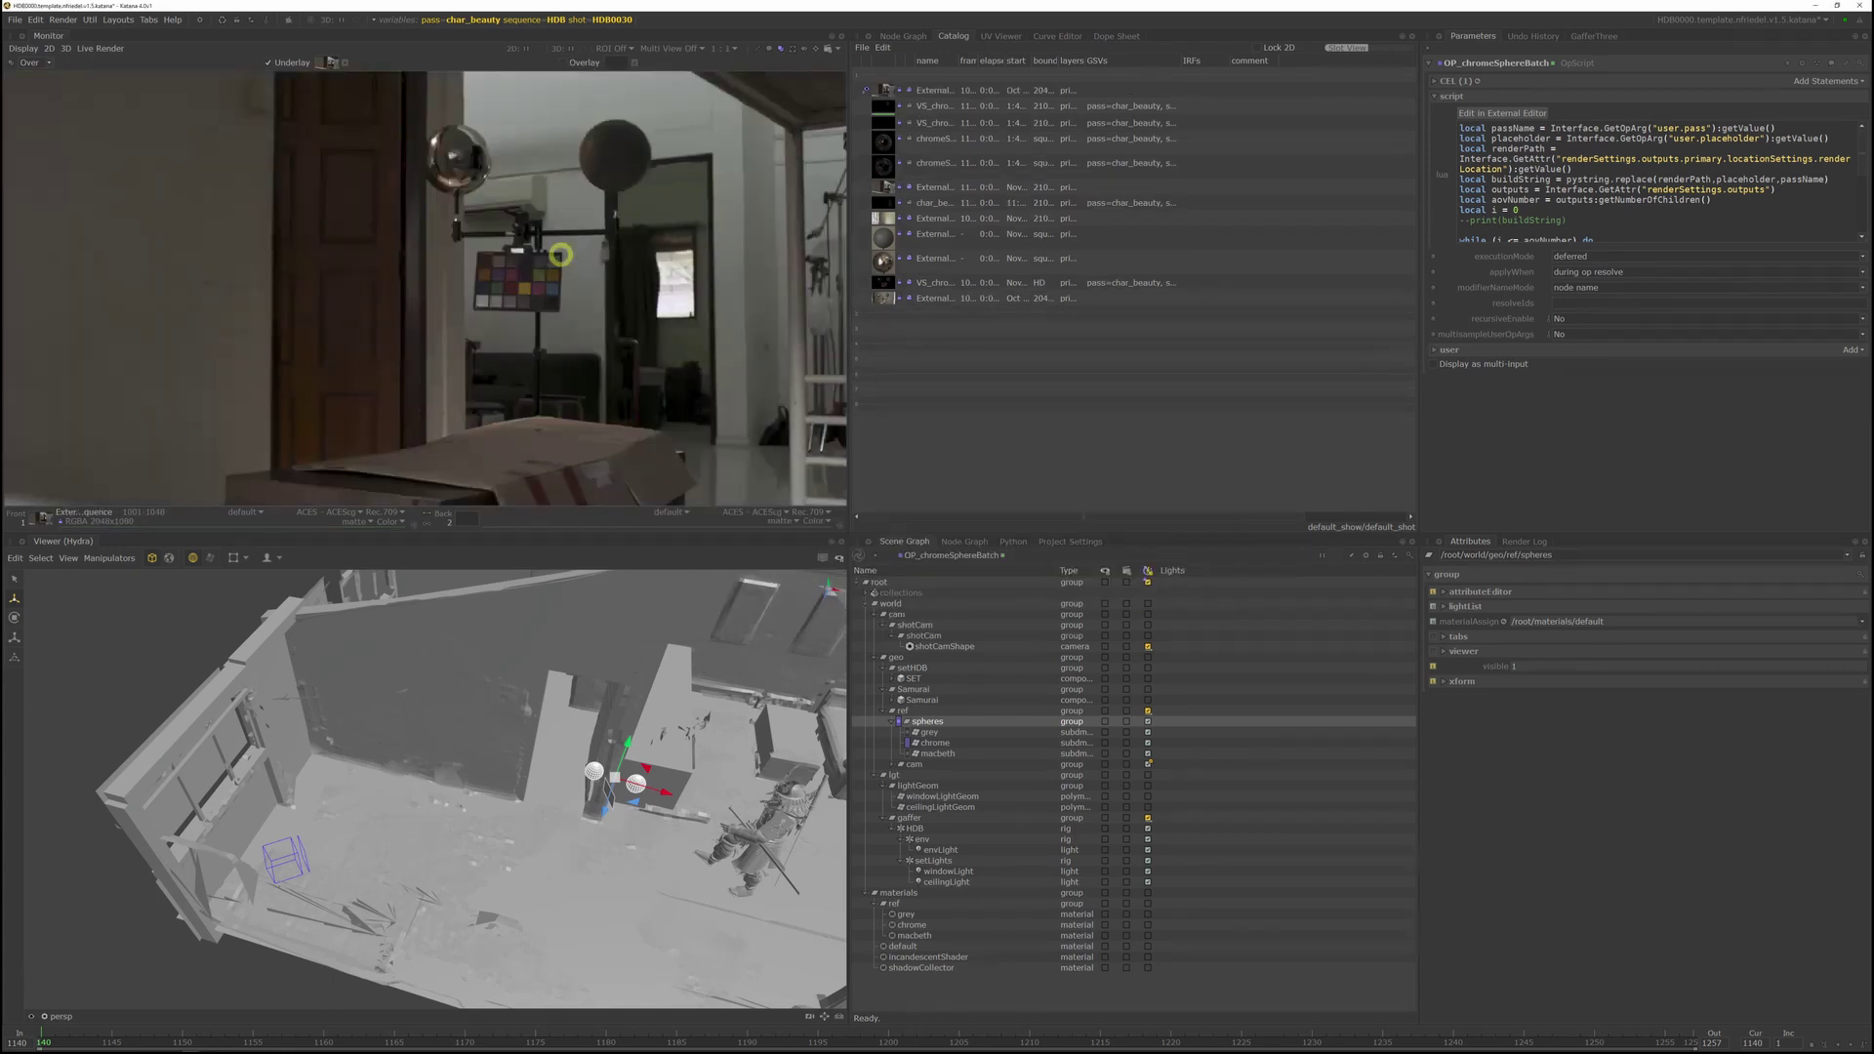
scroll(559, 255, "down", 3)
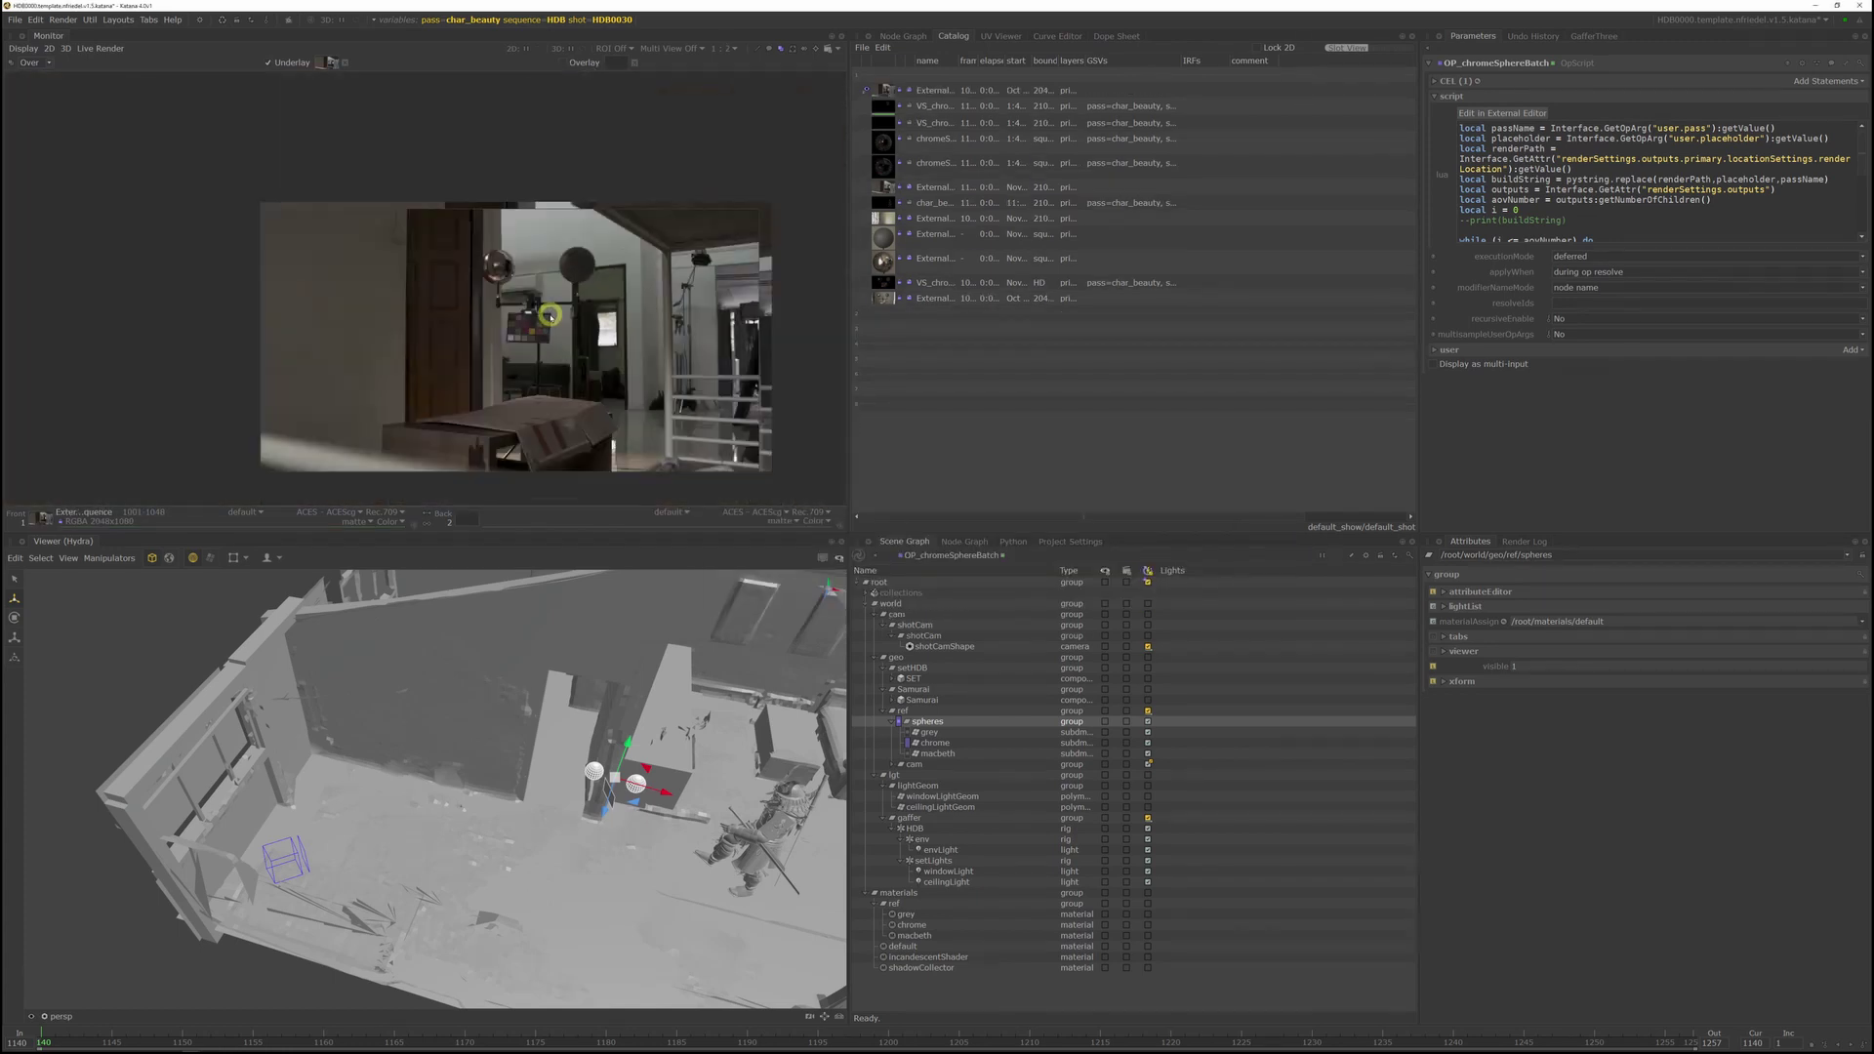
left_click(865, 107)
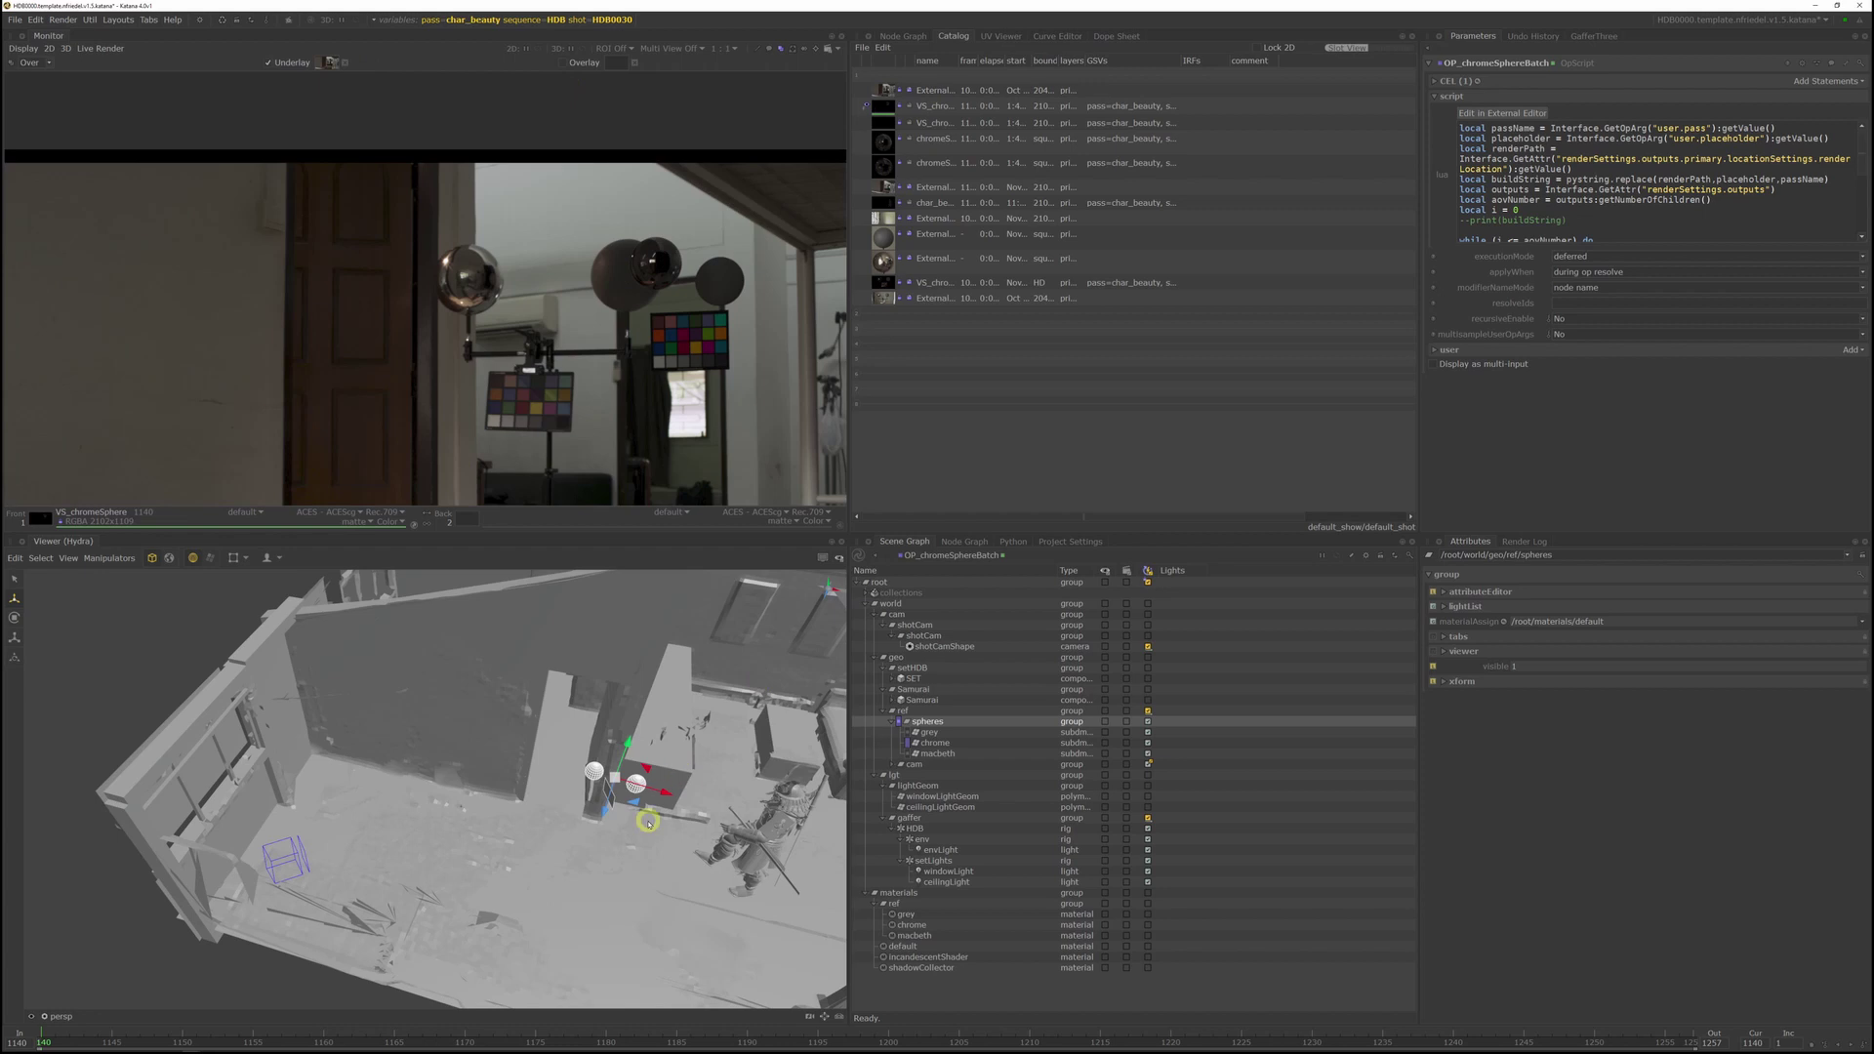
Step: Move the spheres group in the viewer toward the position of the filmed spheres in the reference
left_click_drag(670, 793, 707, 808)
key("e")
key("w")
left_click_drag(534, 750, 341, 733)
Step: Refine the spheres group's placement and depth beside the doorway so the CG spheres line up with the filmed ones
left_click_drag(342, 733, 439, 835, "alt")
scroll(533, 211, "up", 1)
key("e")
scroll(570, 333, "down", 3)
scroll(445, 360, "up", 3)
left_click_drag(595, 629, 621, 761, "alt")
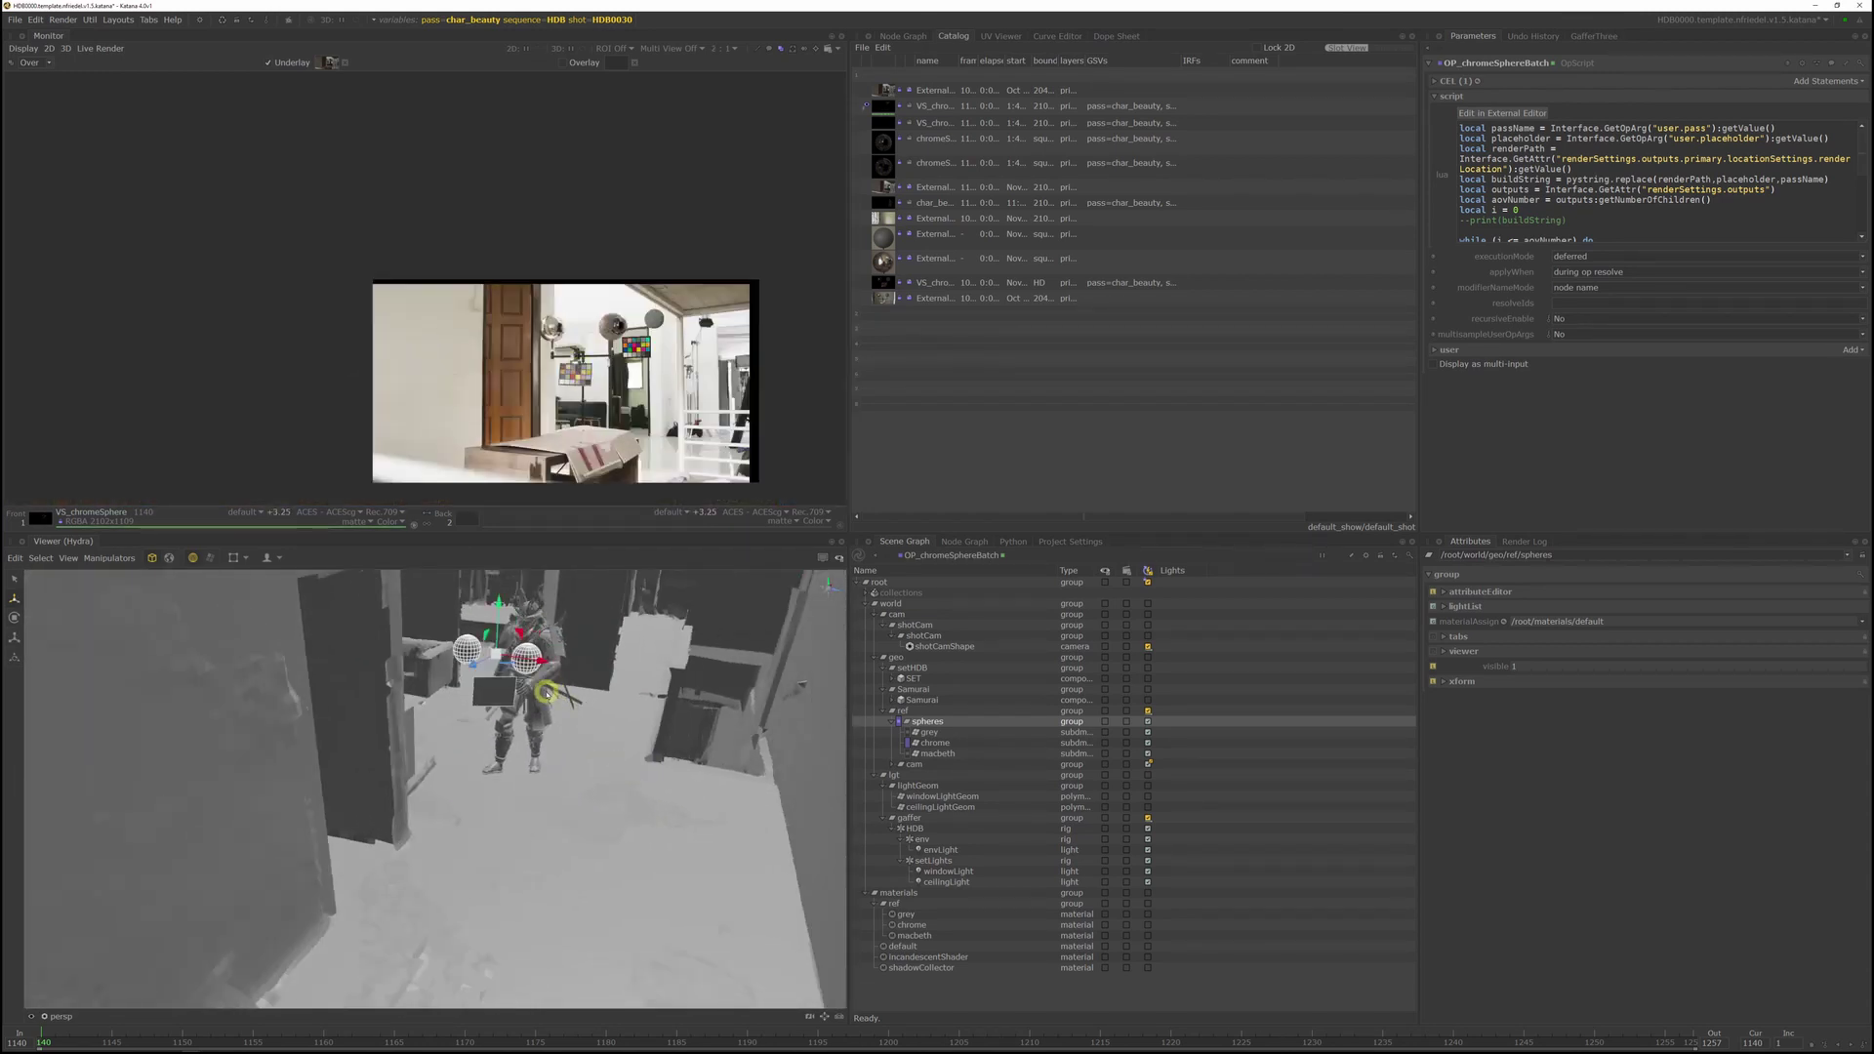
left_click_drag(527, 662, 421, 674)
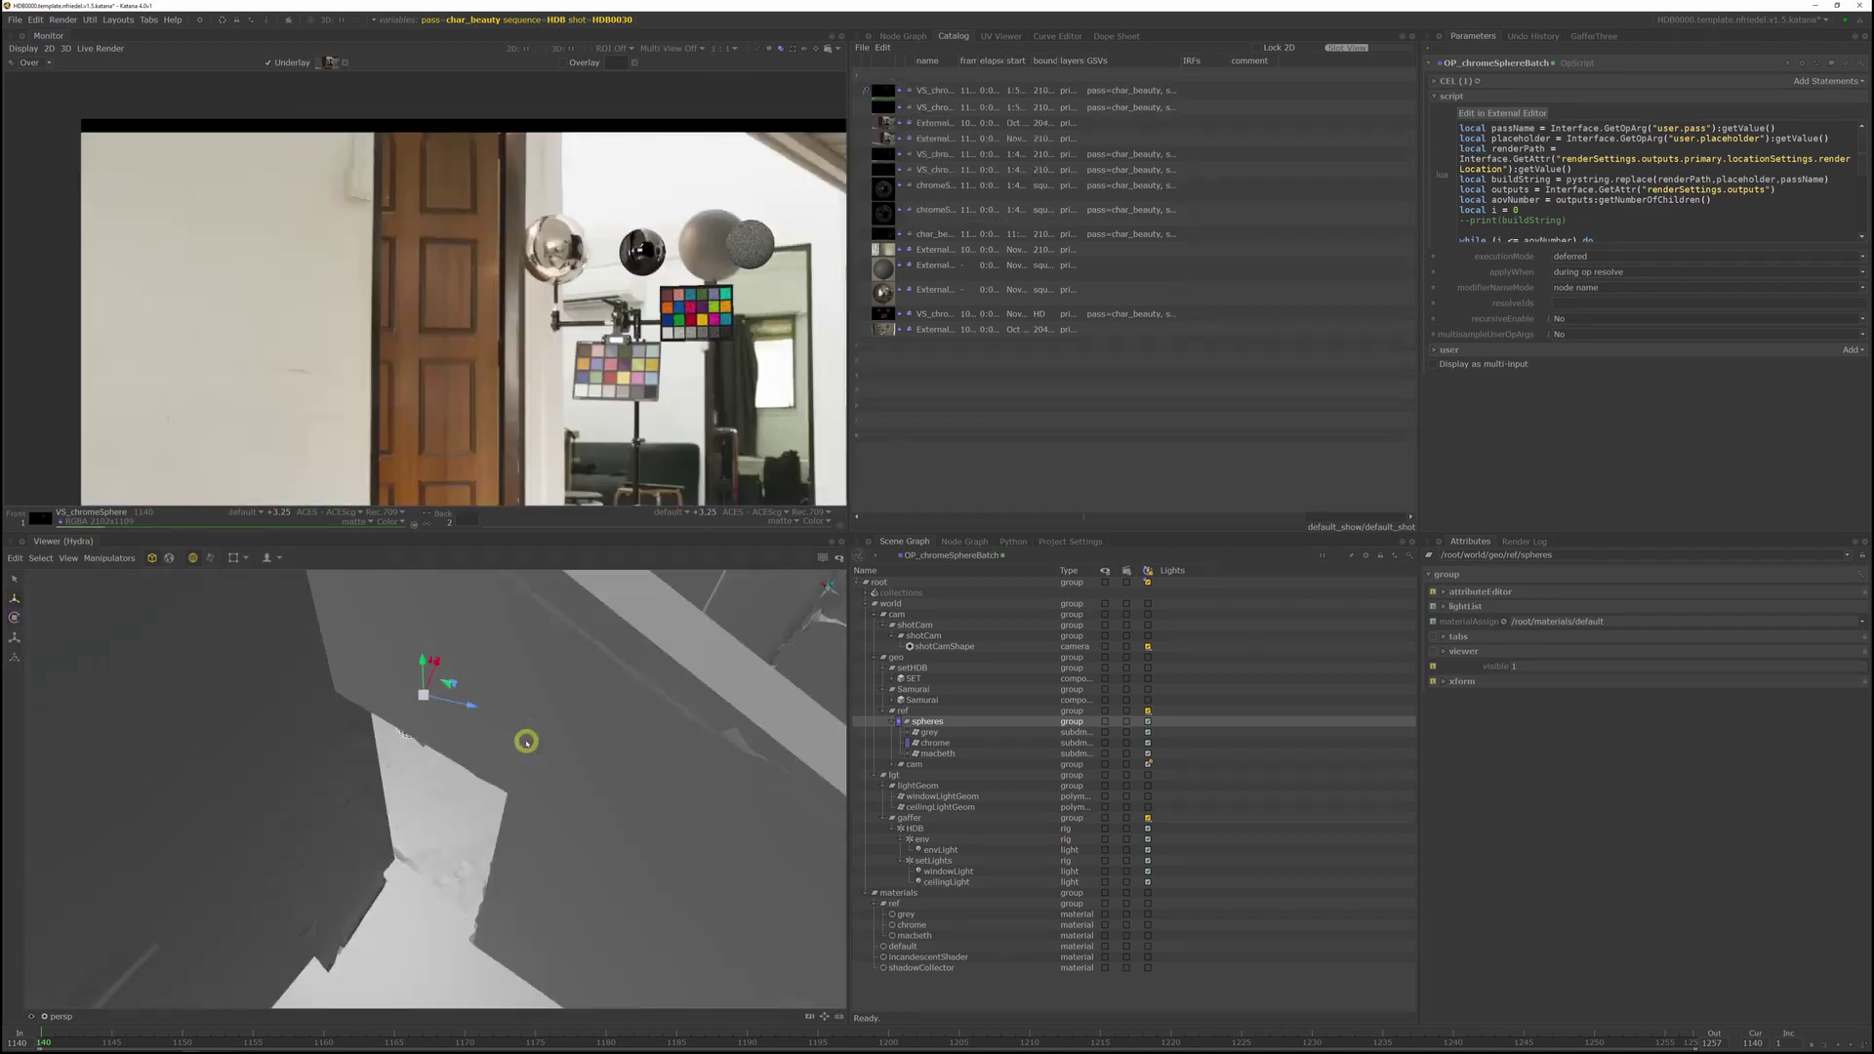
left_click_drag(527, 740, 486, 680, "alt")
left_click_drag(439, 678, 412, 766, "alt")
left_click_drag(441, 727, 406, 762)
Step: Compare the size and position of the rendered spheres with the filmed spheres, both close up and in the full frame
scroll(406, 761, "up", 3)
scroll(628, 219, "up", 2)
middle_click_drag(636, 251, 674, 248)
scroll(530, 401, "down", 1)
scroll(500, 722, "down", 3)
scroll(592, 420, "up", 2)
scroll(722, 343, "down", 2)
left_click_drag(495, 718, 505, 737, "alt")
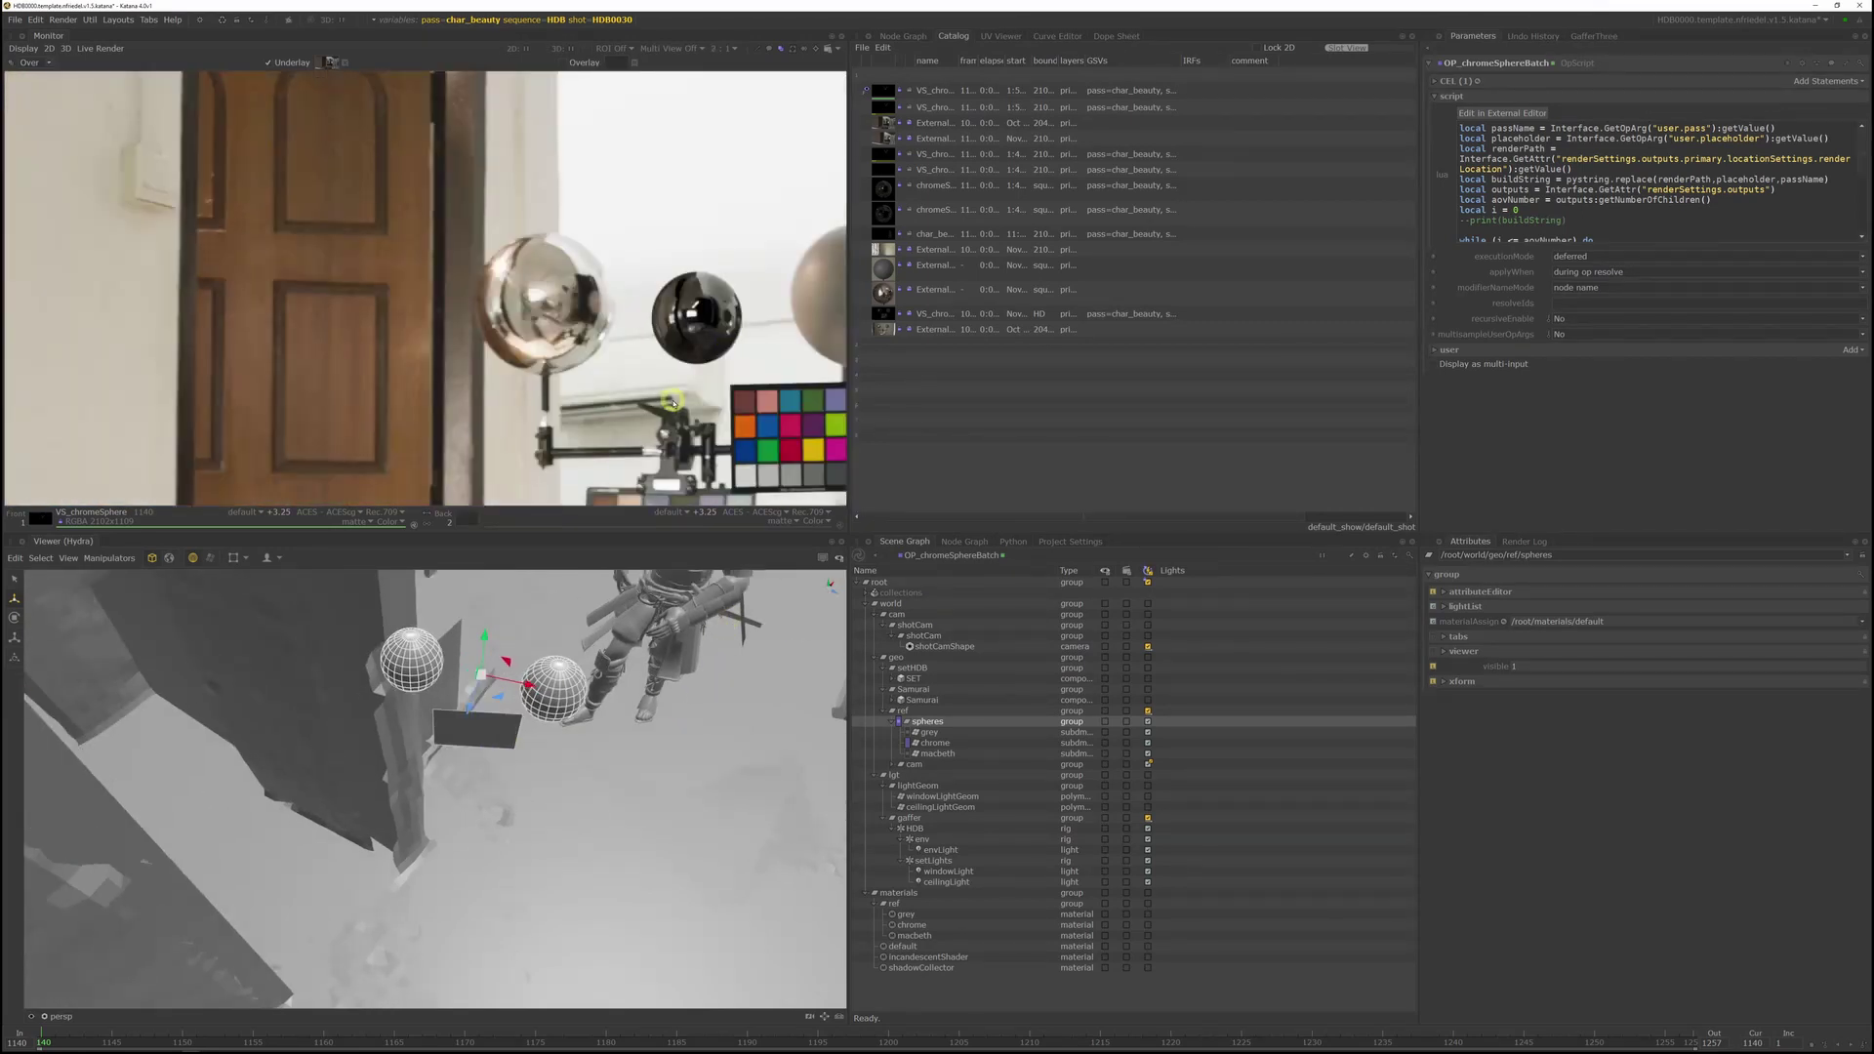
scroll(673, 401, "down", 2)
middle_click_drag(647, 401, 623, 333)
scroll(618, 394, "up", 1)
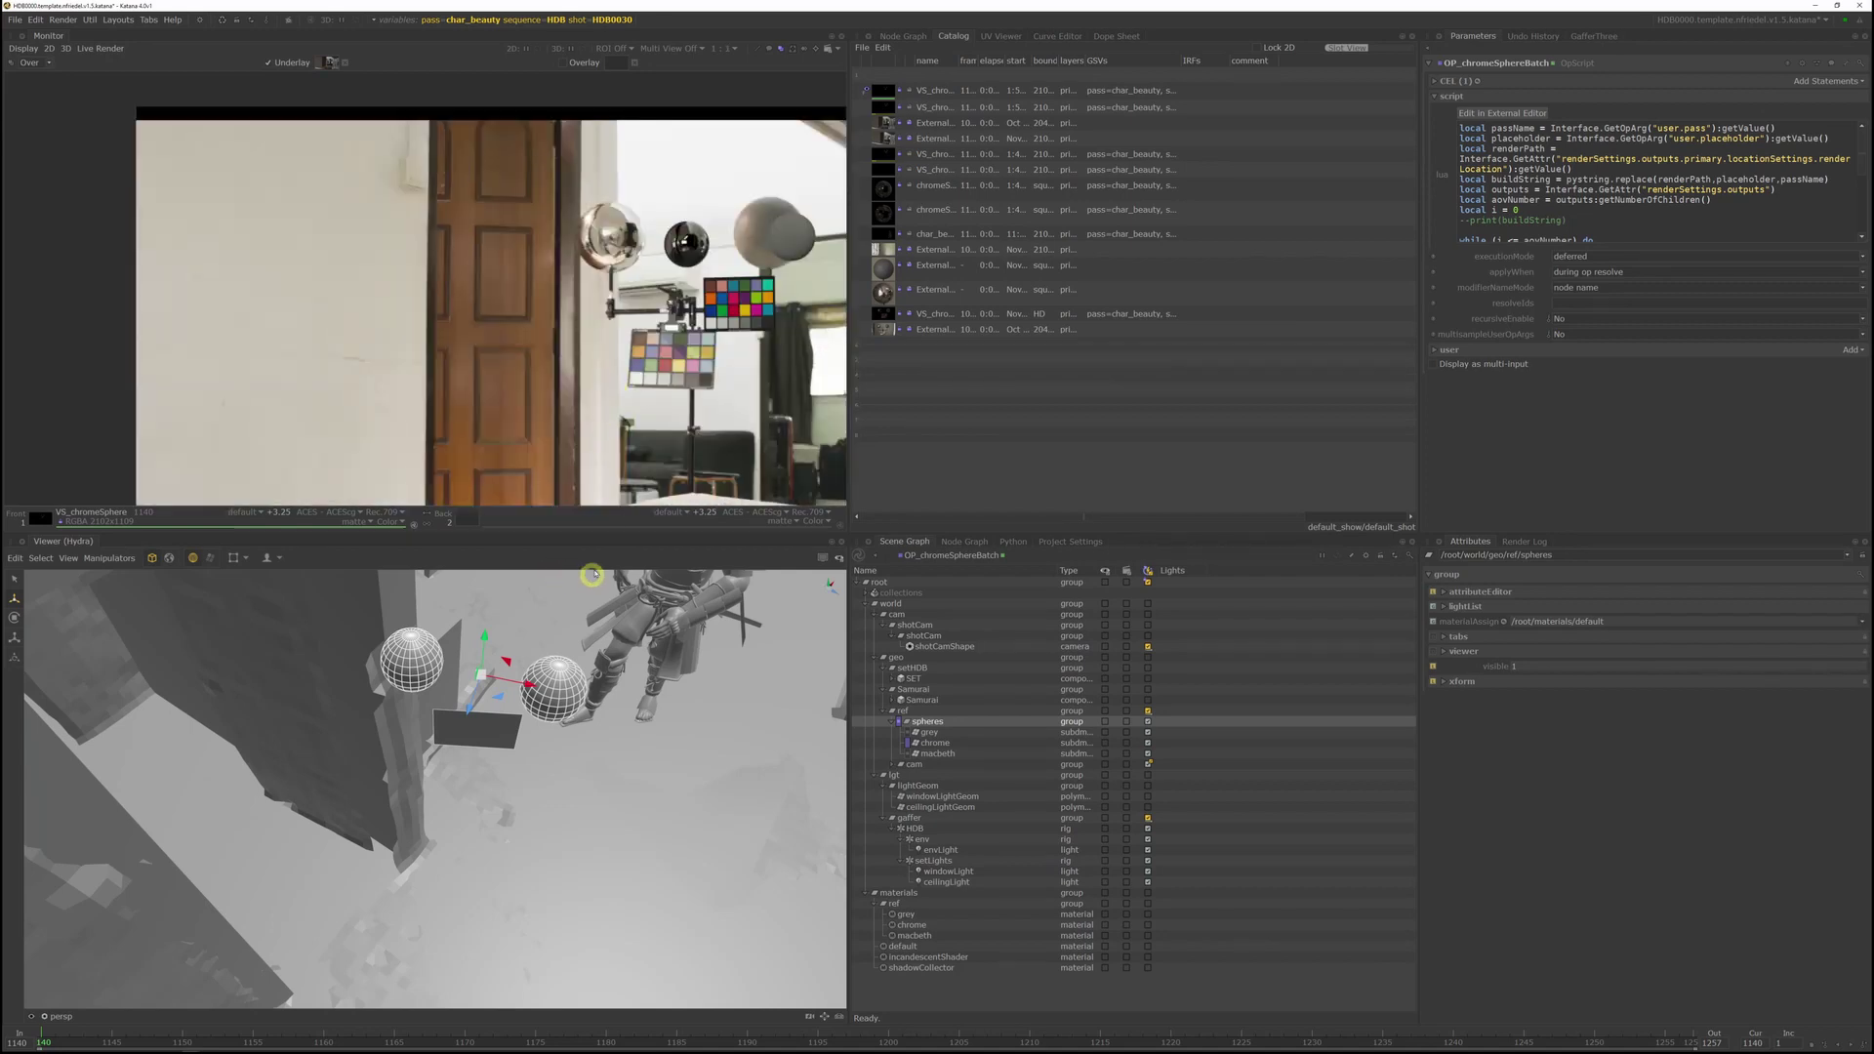
scroll(607, 195, "down", 1)
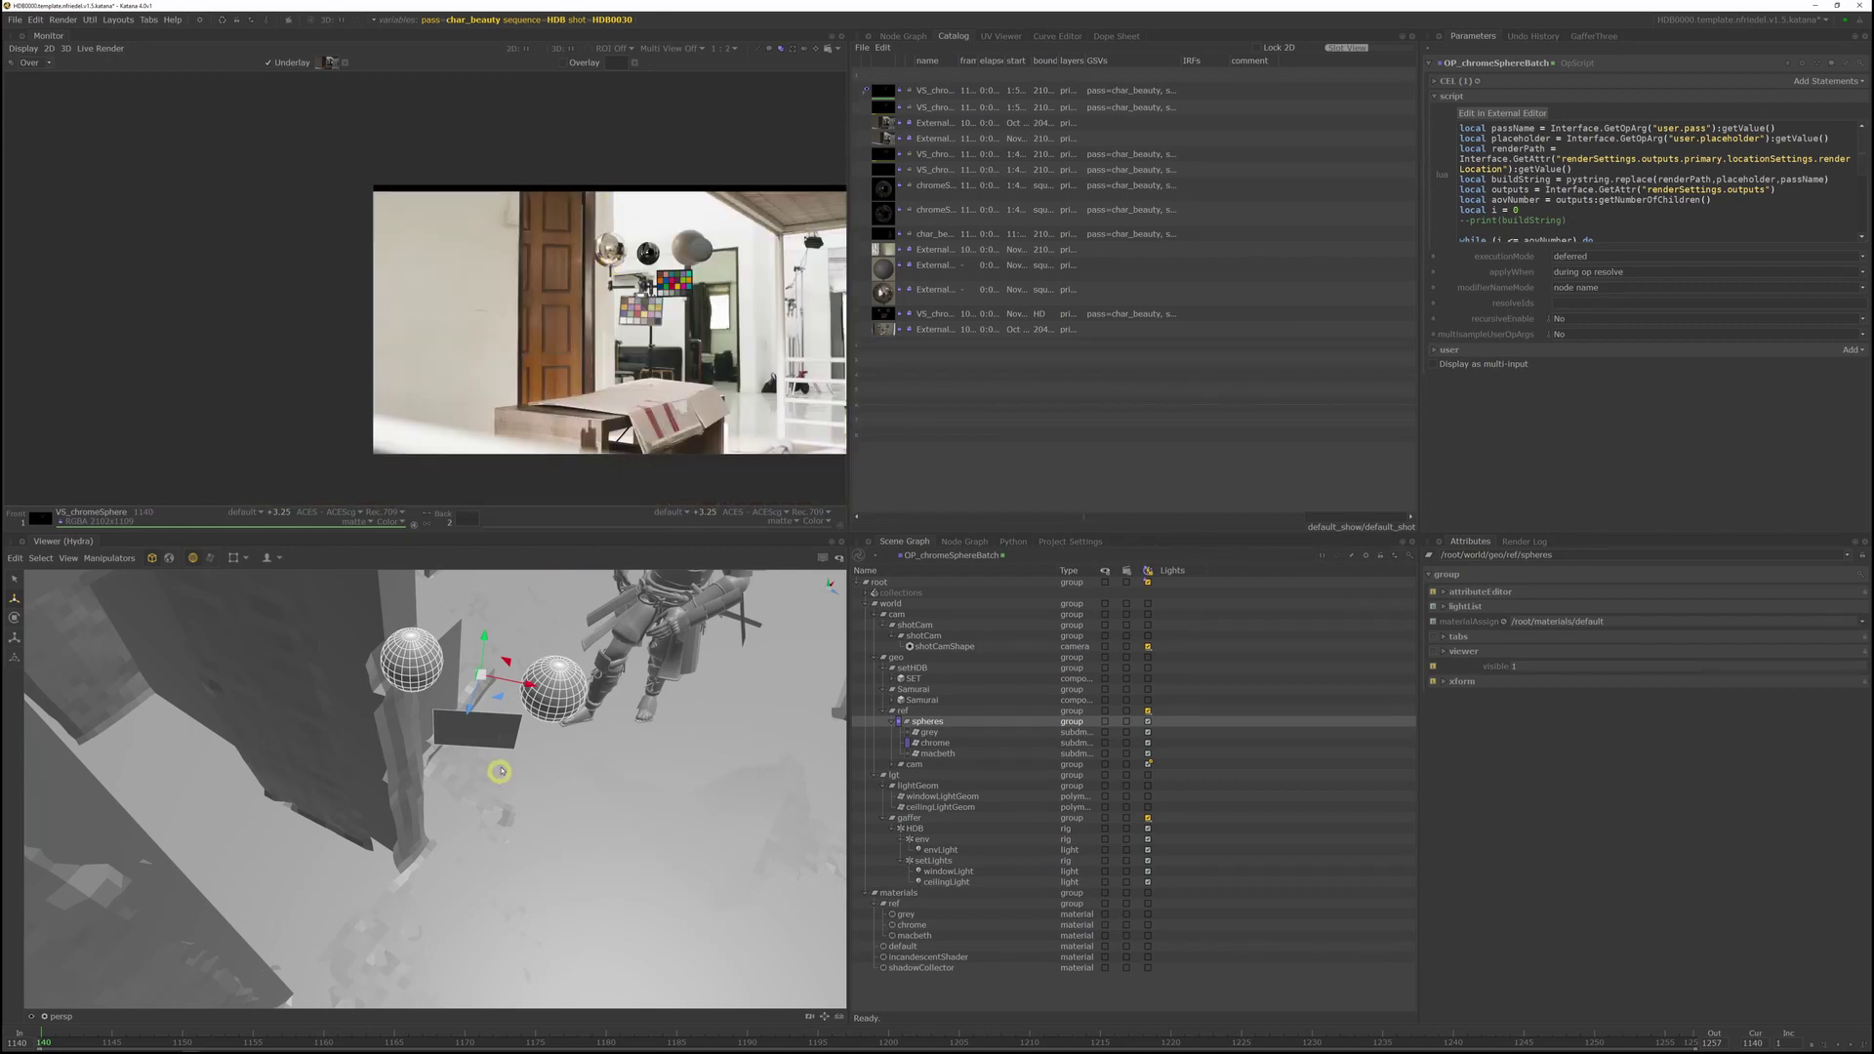
left_click_drag(521, 917, 595, 841, "alt")
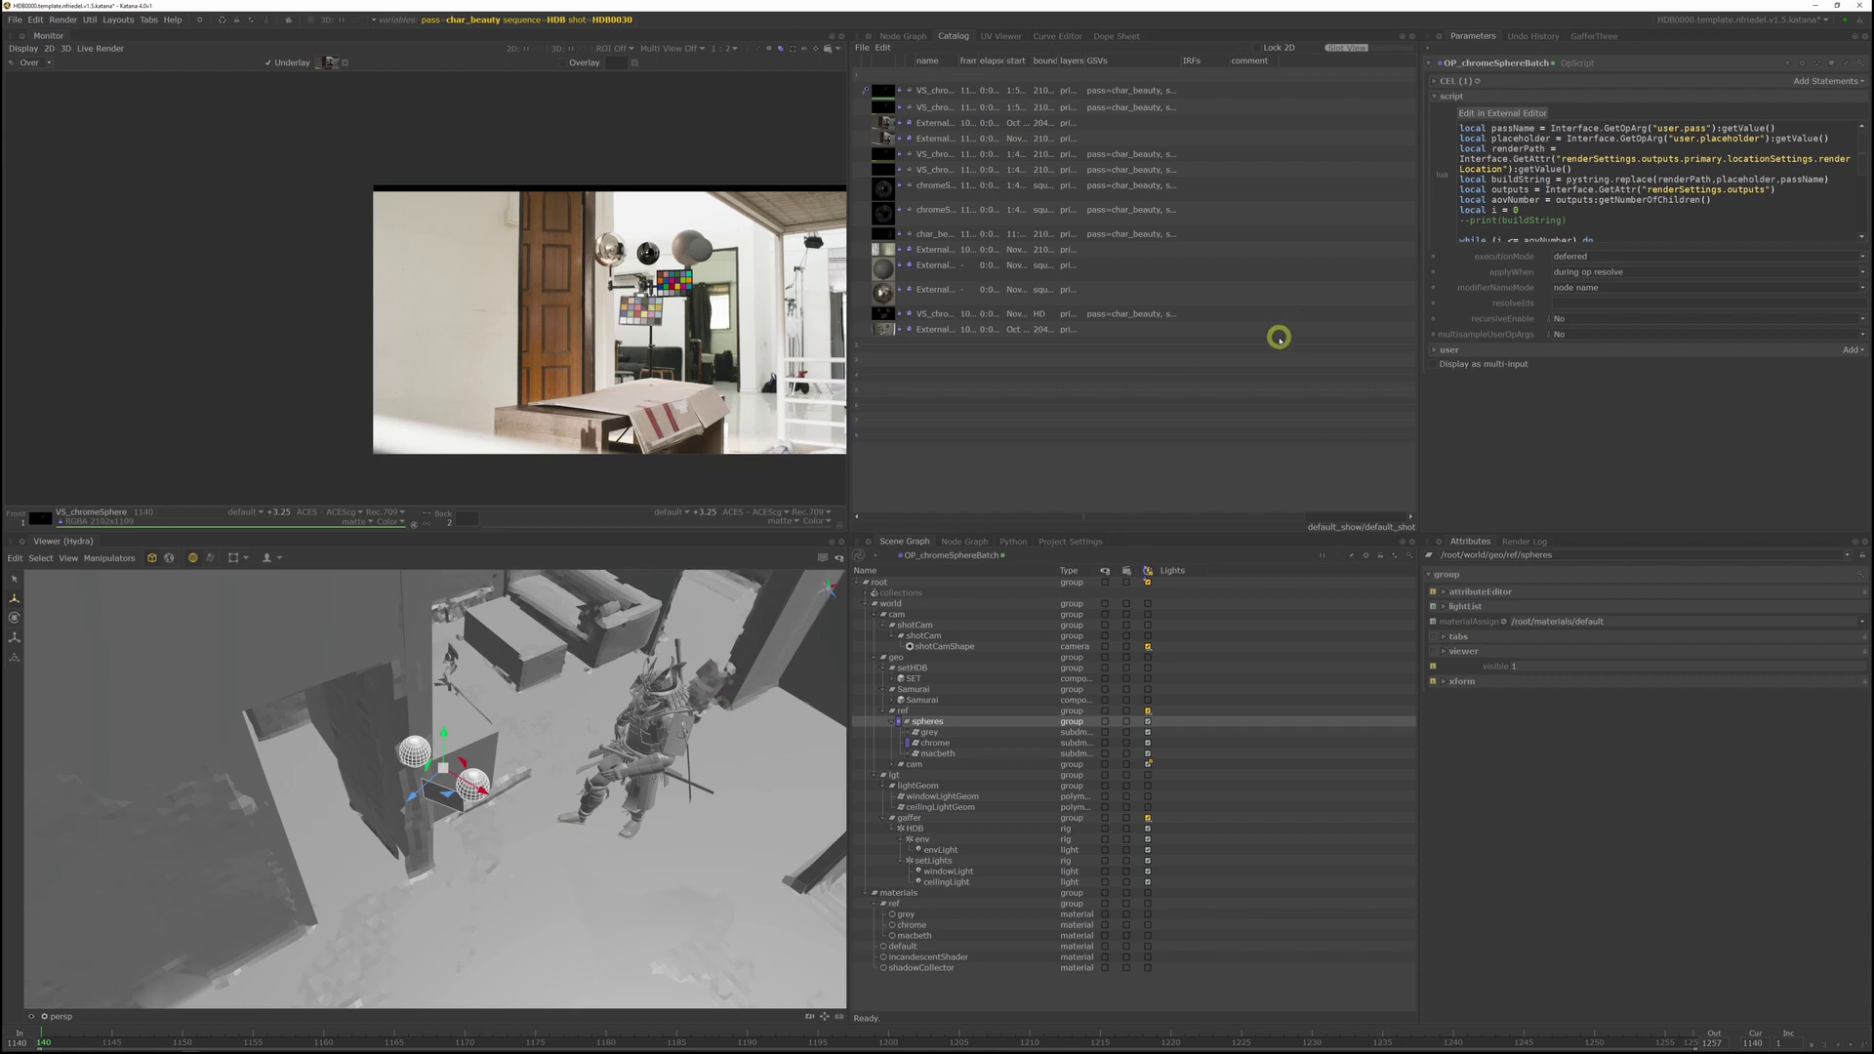
Step: Run a preview render of the chromeSphere pass and start a live render of it
left_click(1441, 100)
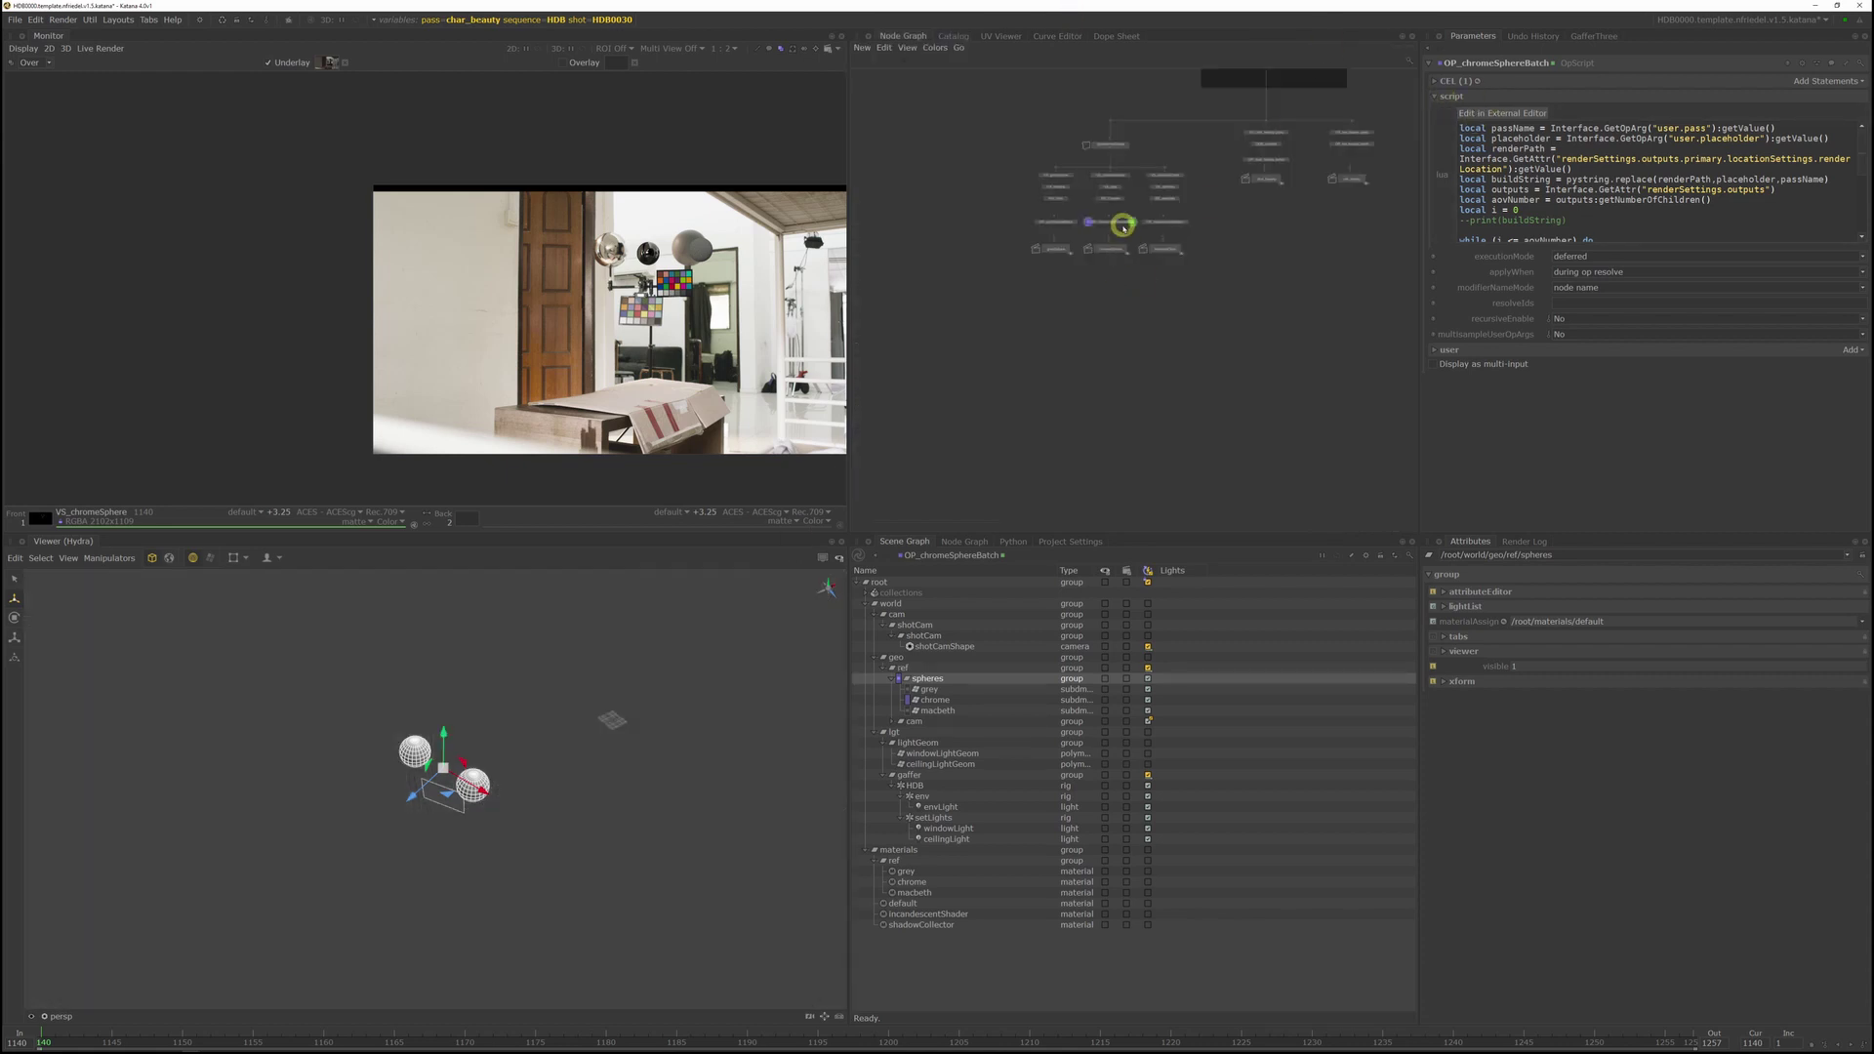
scroll(1122, 234, "up", 5)
right_click(1183, 344)
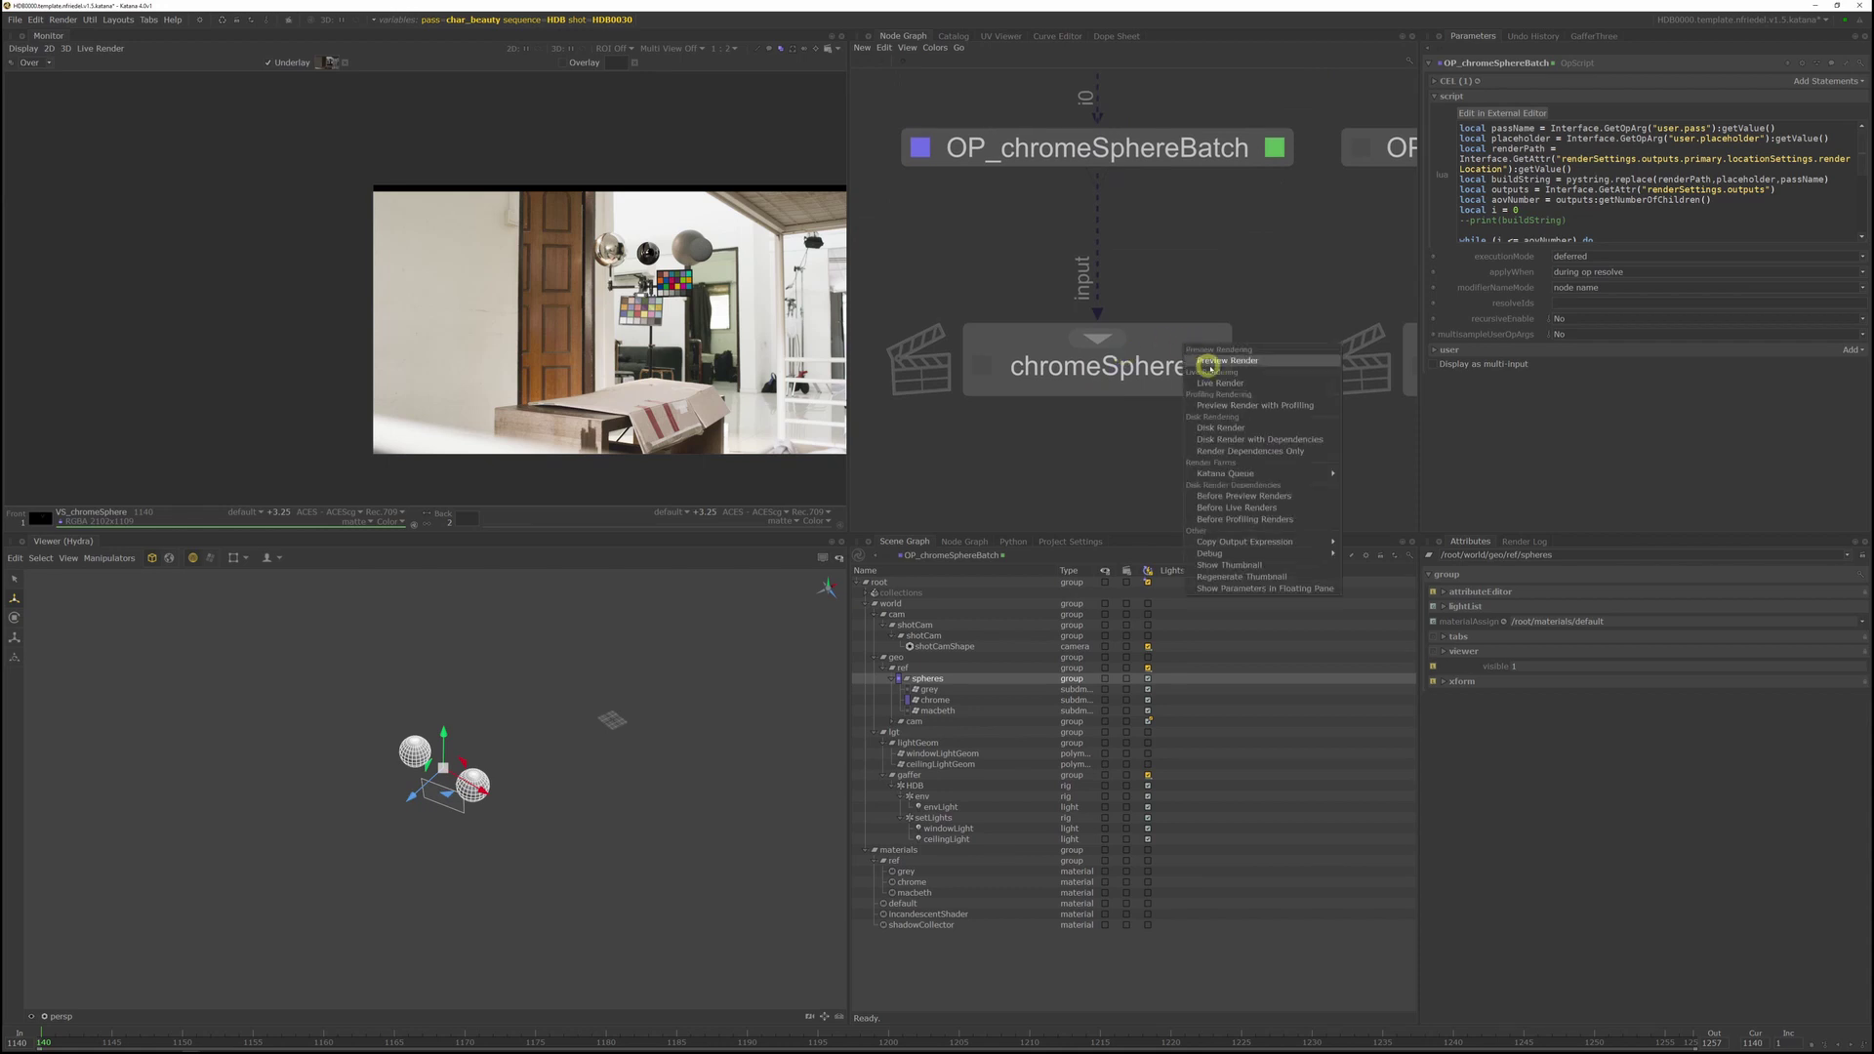
left_click(1211, 363)
right_click(1169, 357)
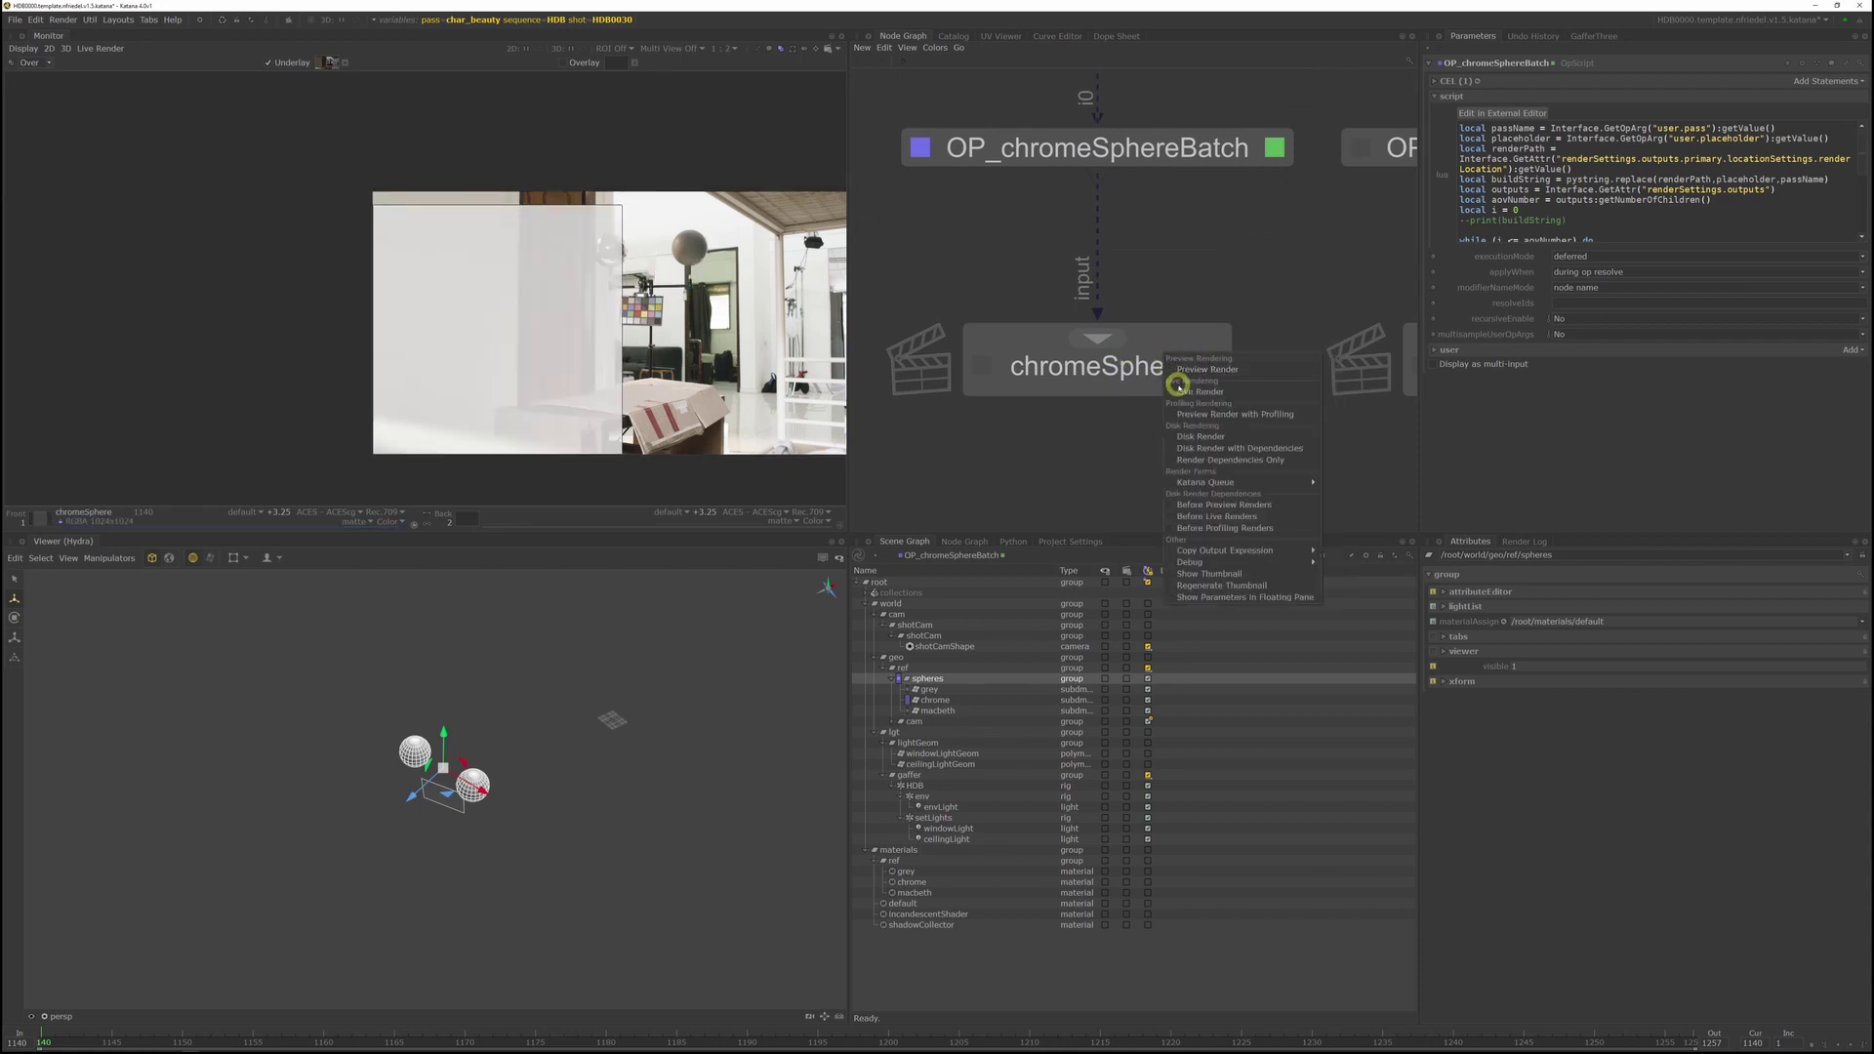
left_click(1180, 390)
Step: Import chrome.exr from the shot's ref folder into the Catalog and use it as the Monitor underlay
left_click(953, 36)
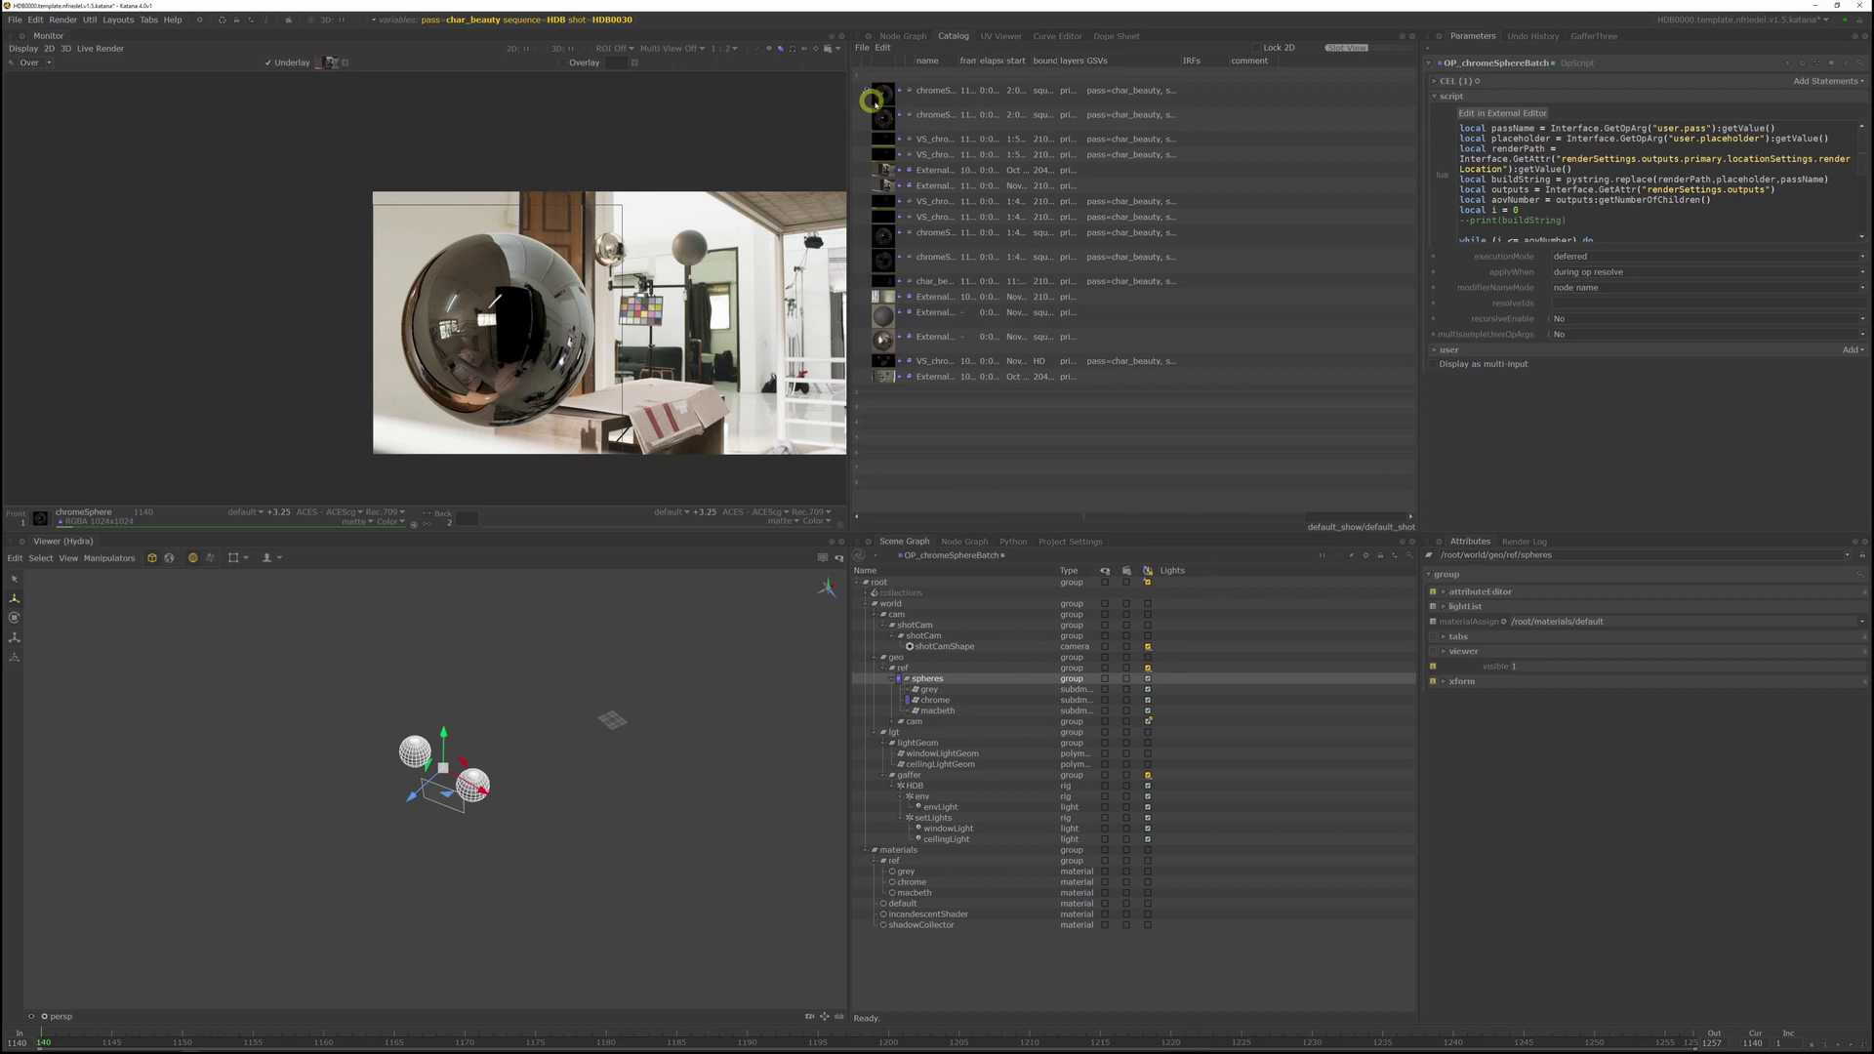
left_click(863, 46)
left_click(883, 71)
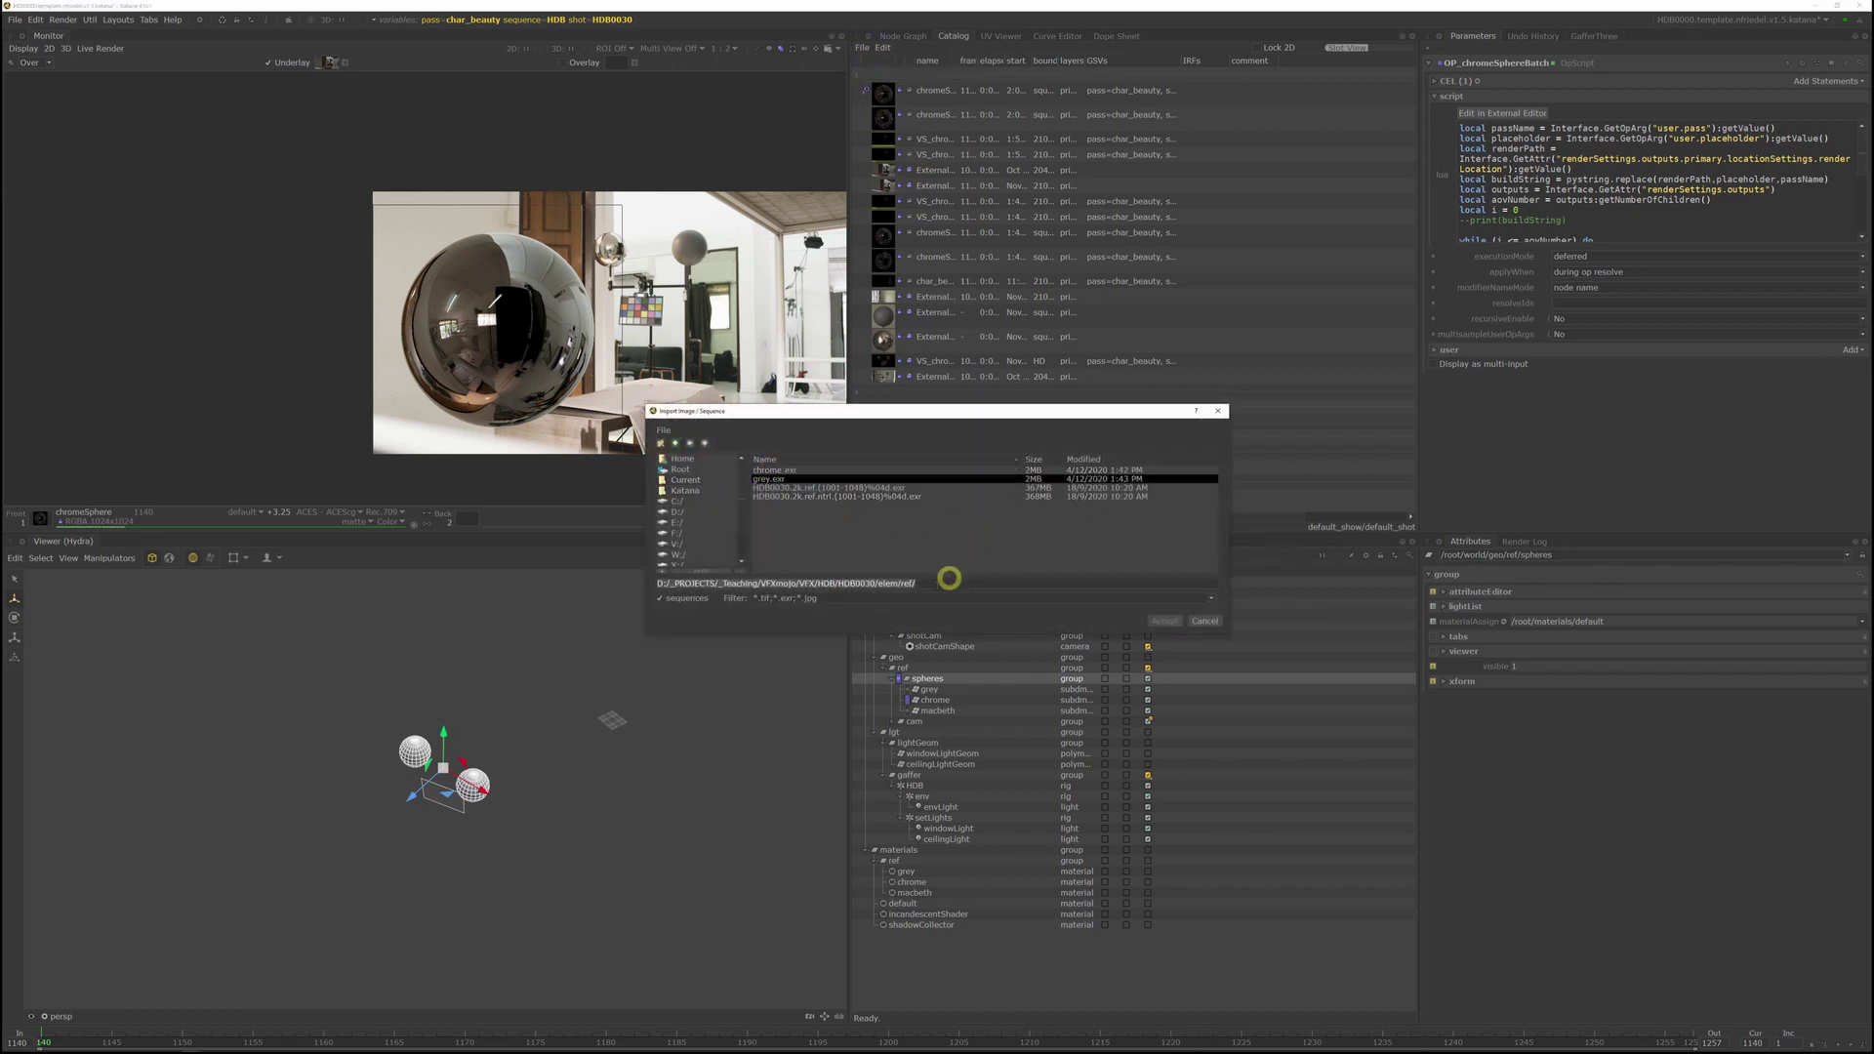
left_click(810, 471)
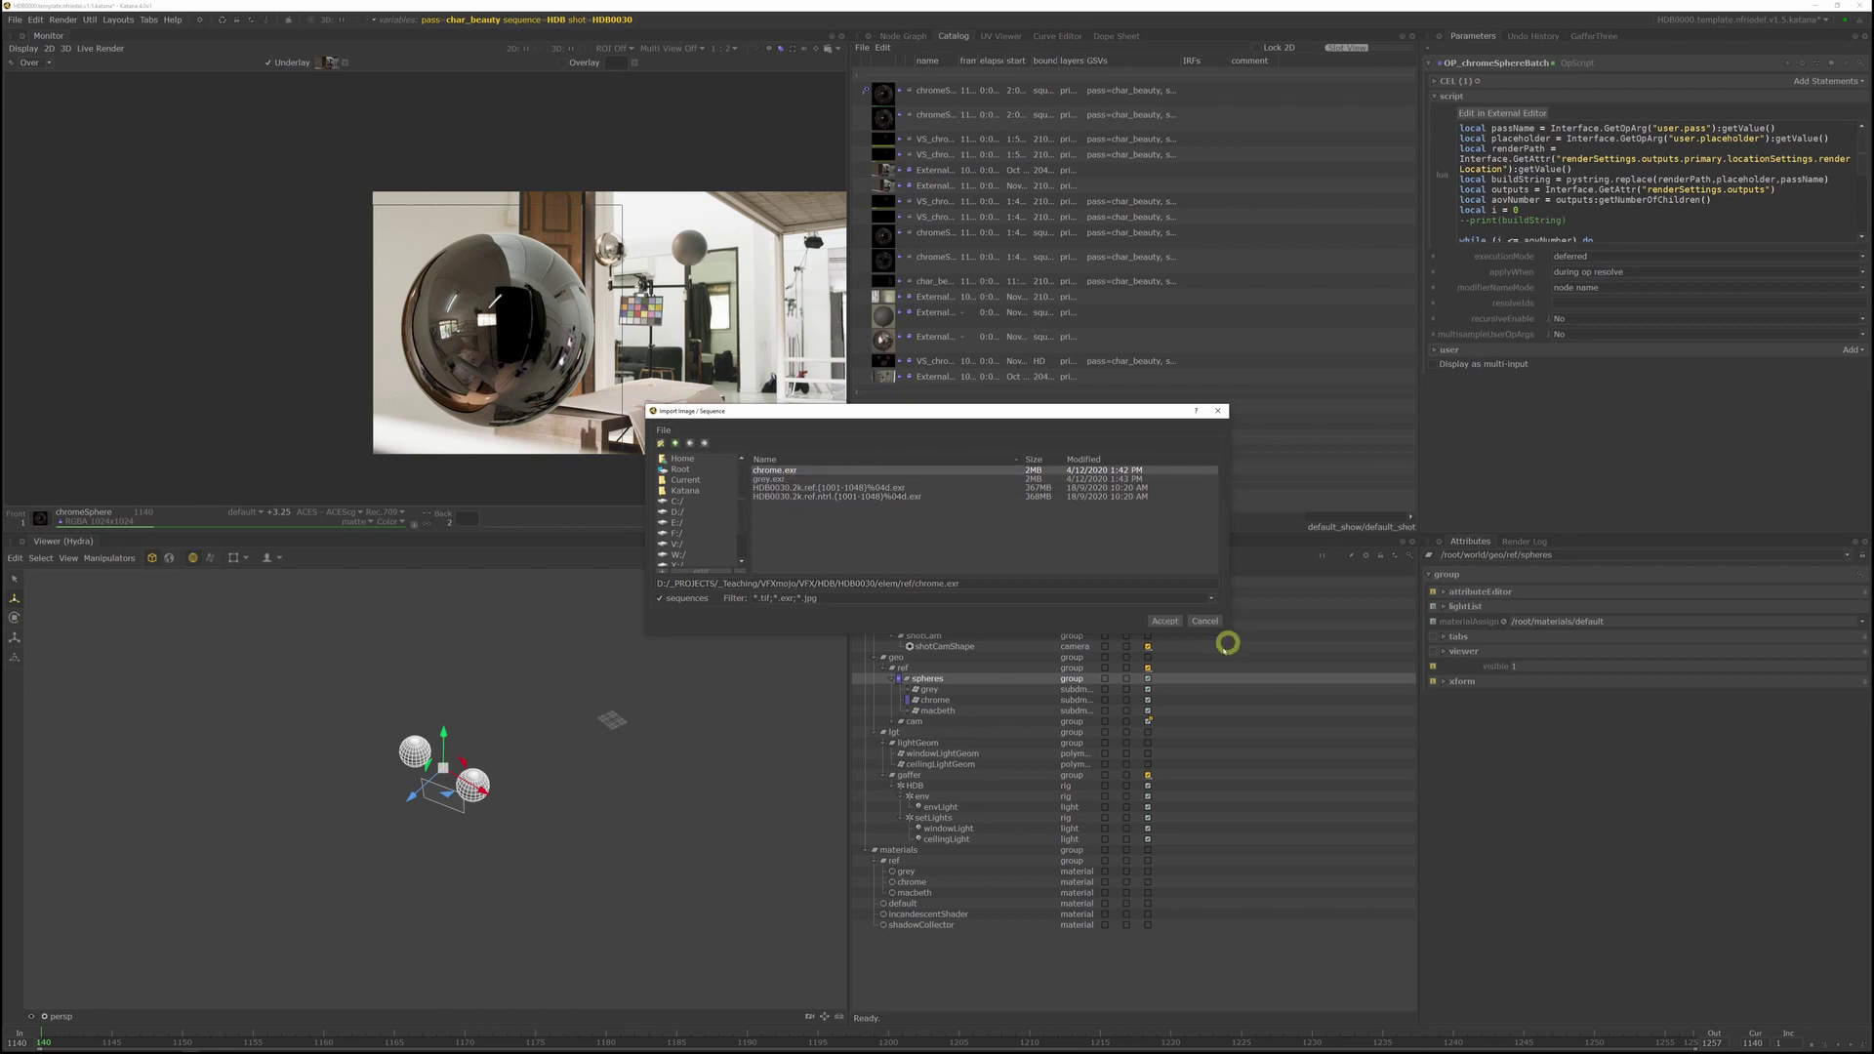
left_click(1164, 618)
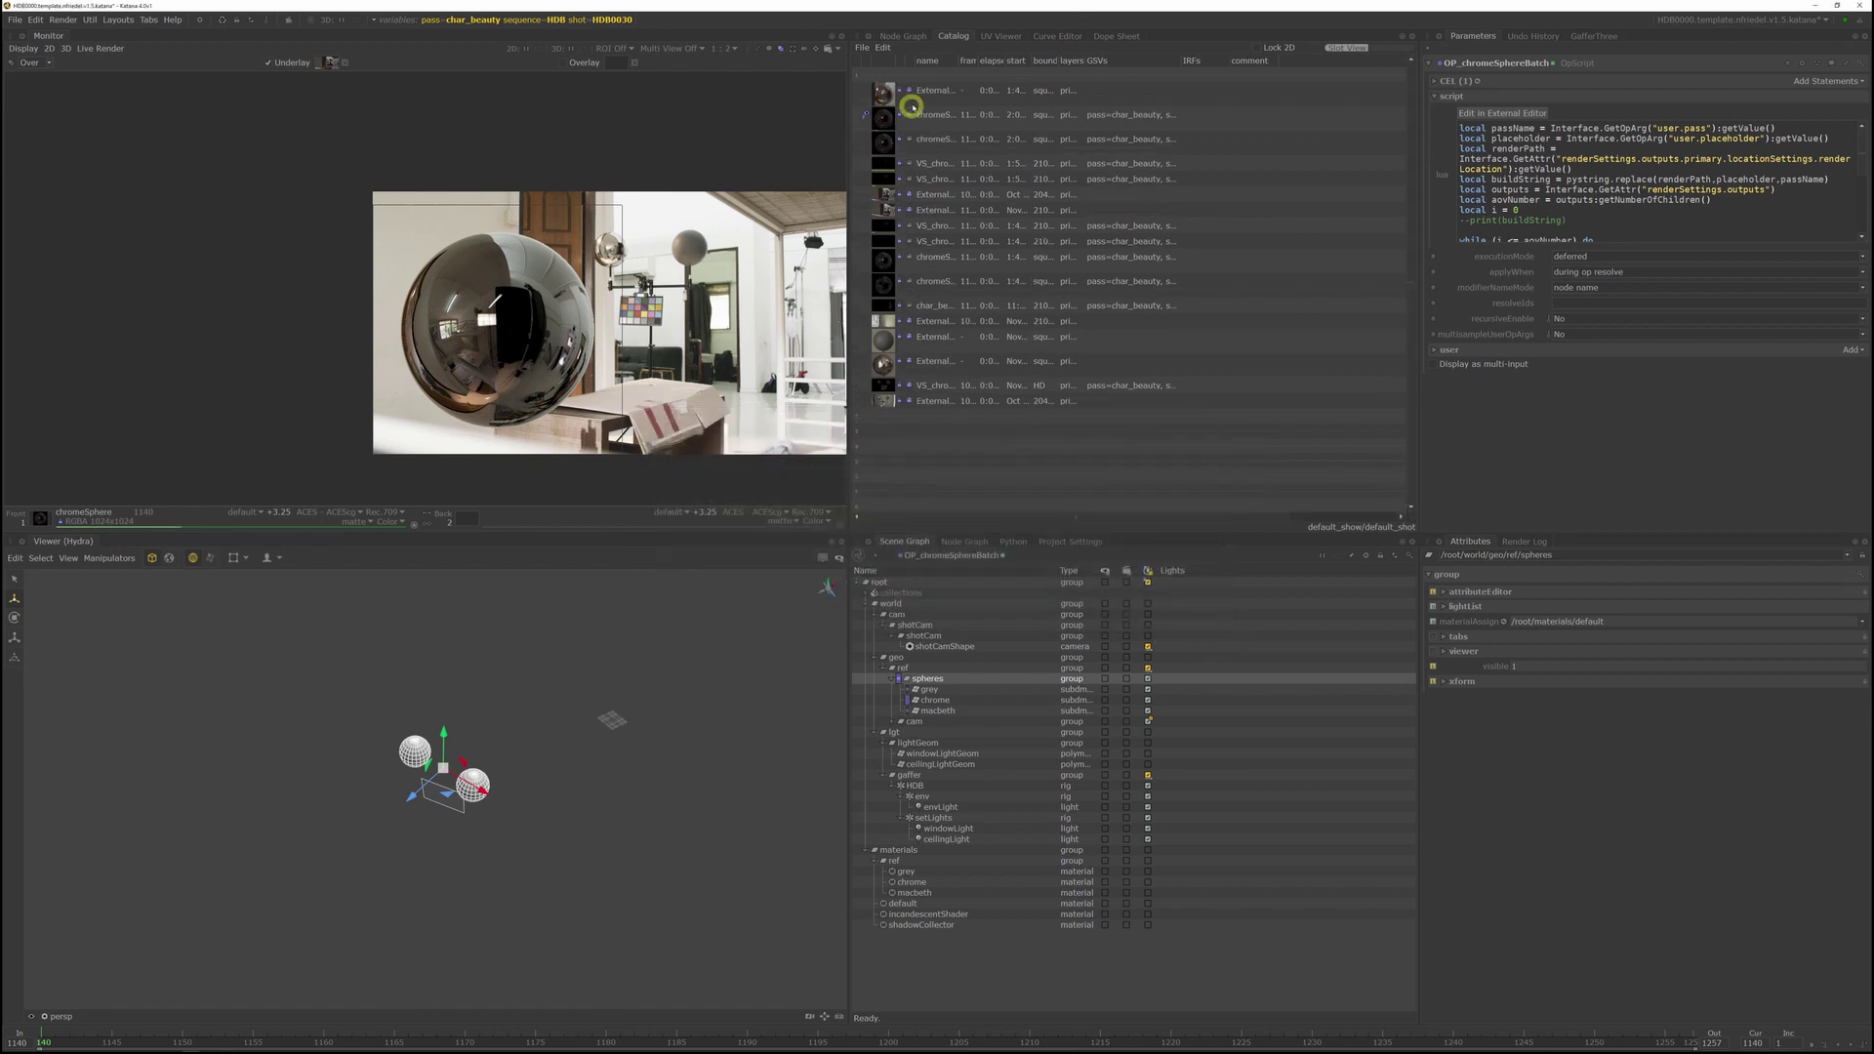
left_click_drag(939, 91, 327, 64)
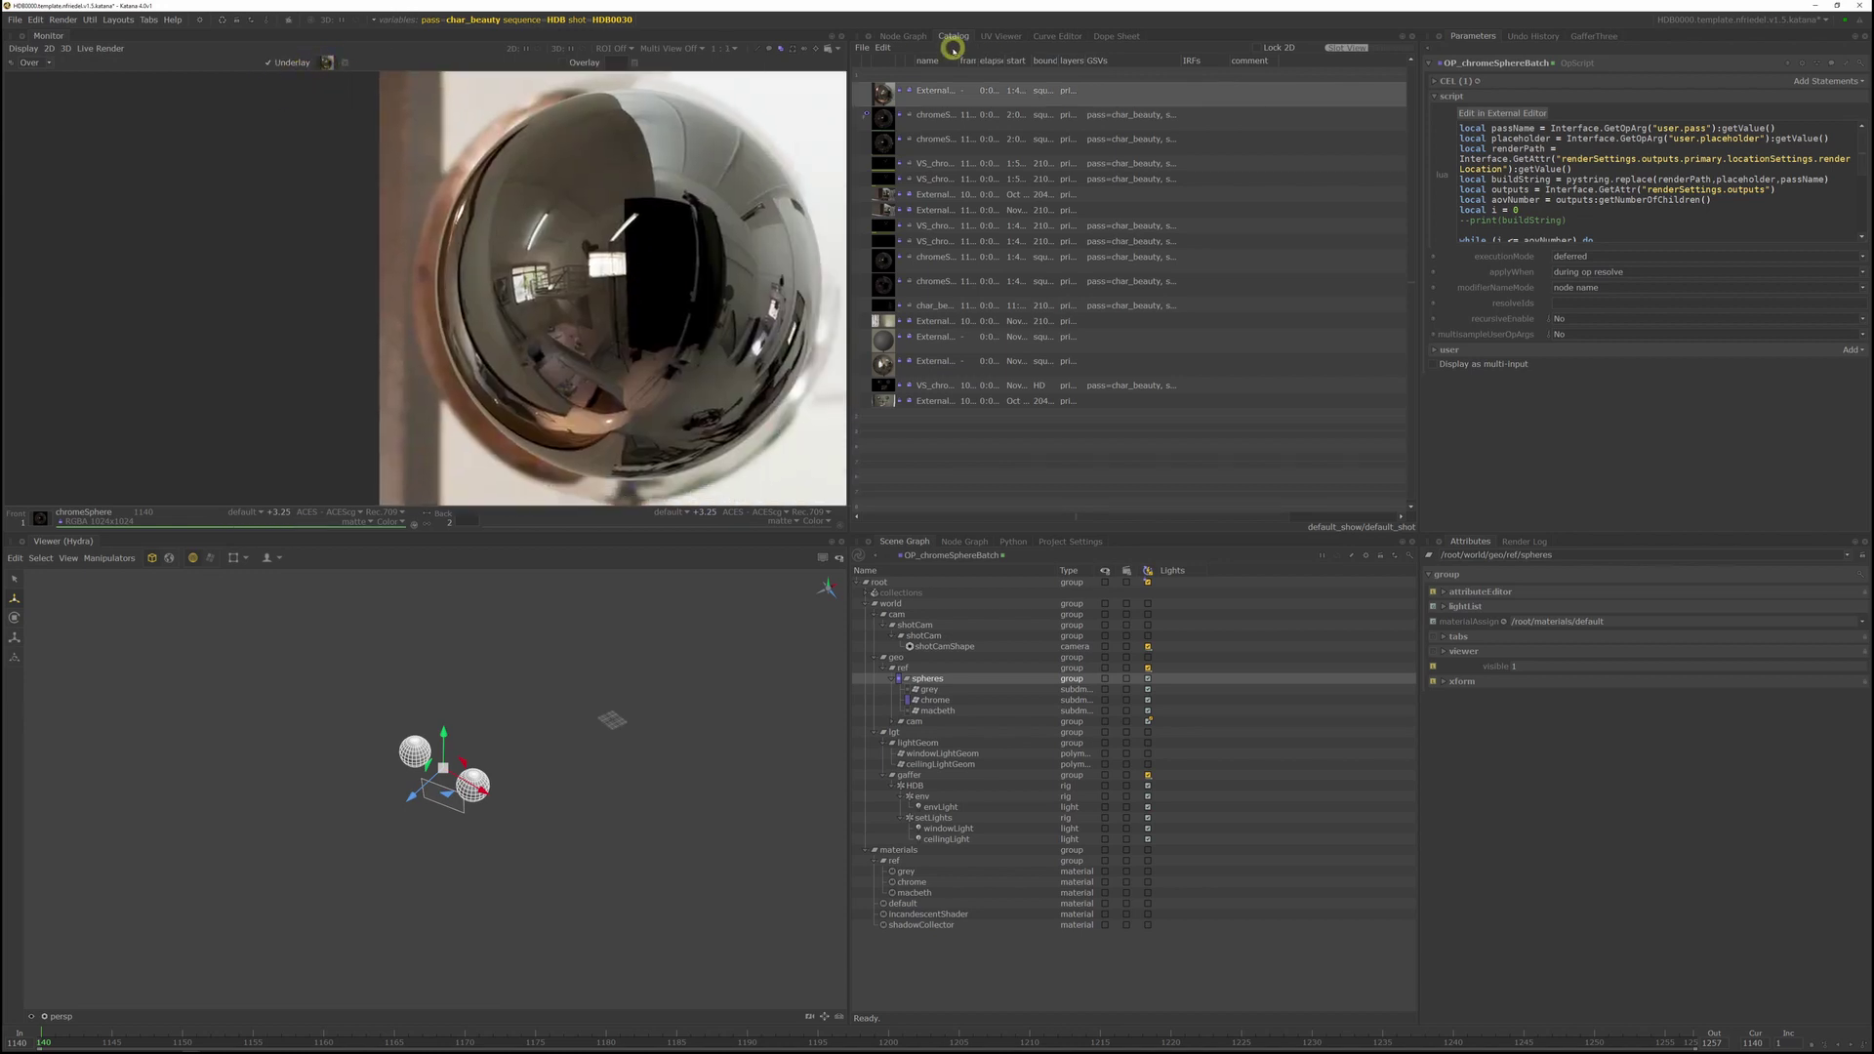
double_click(877, 92)
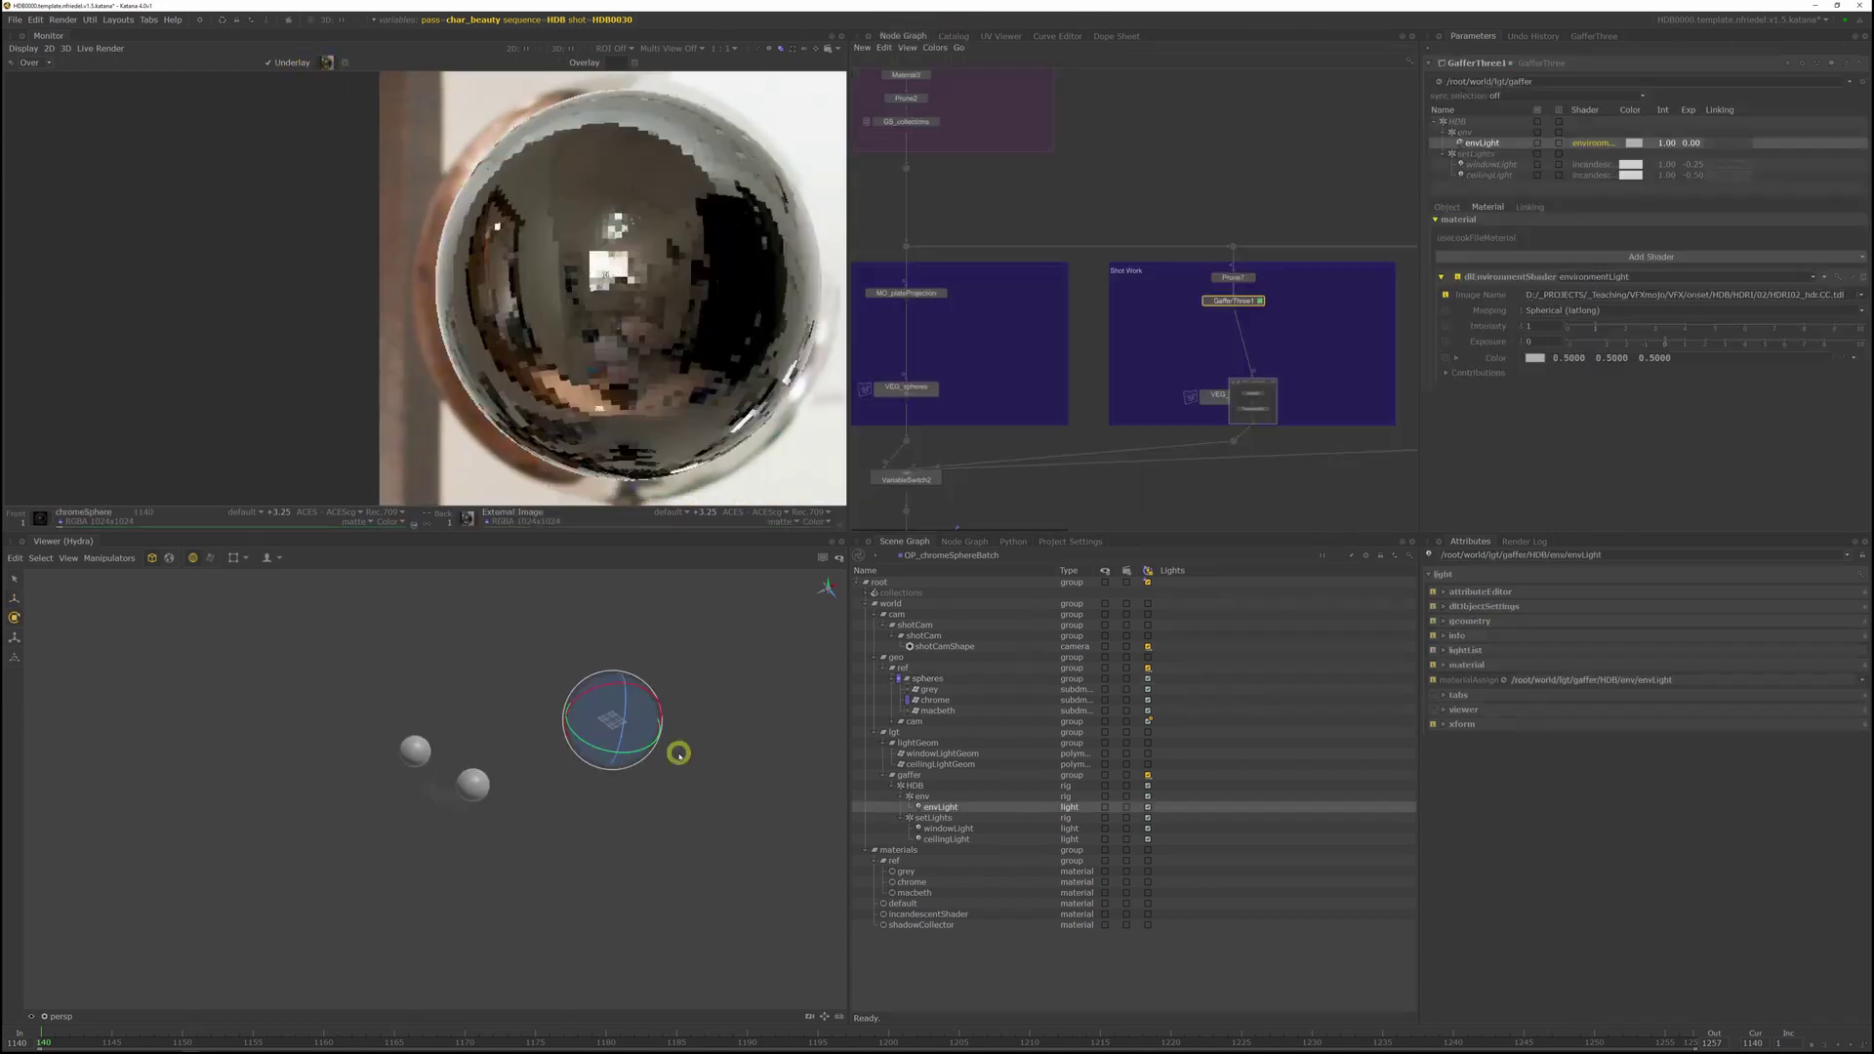
Step: Rotate envLight until the reflections in the rendered chrome sphere match the filmed reference, comparing the two images
left_click_drag(677, 754, 664, 736)
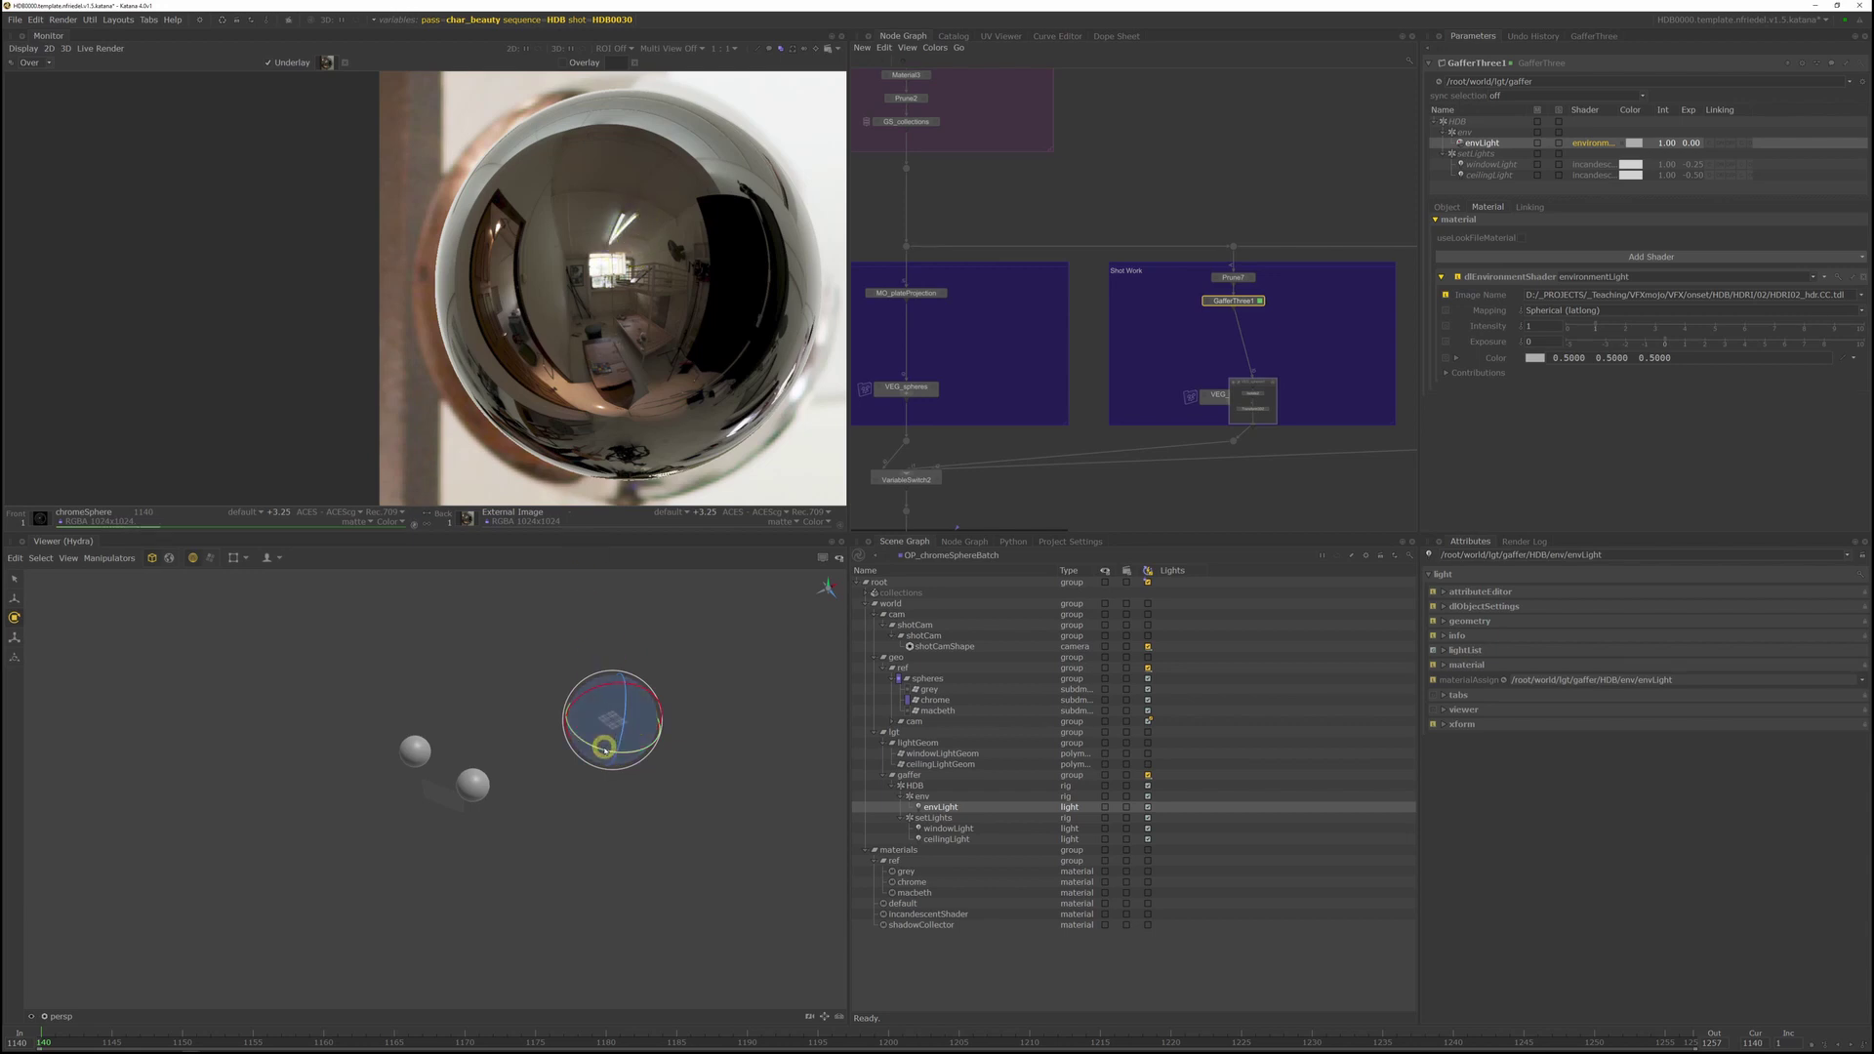
left_click_drag(601, 747, 610, 748)
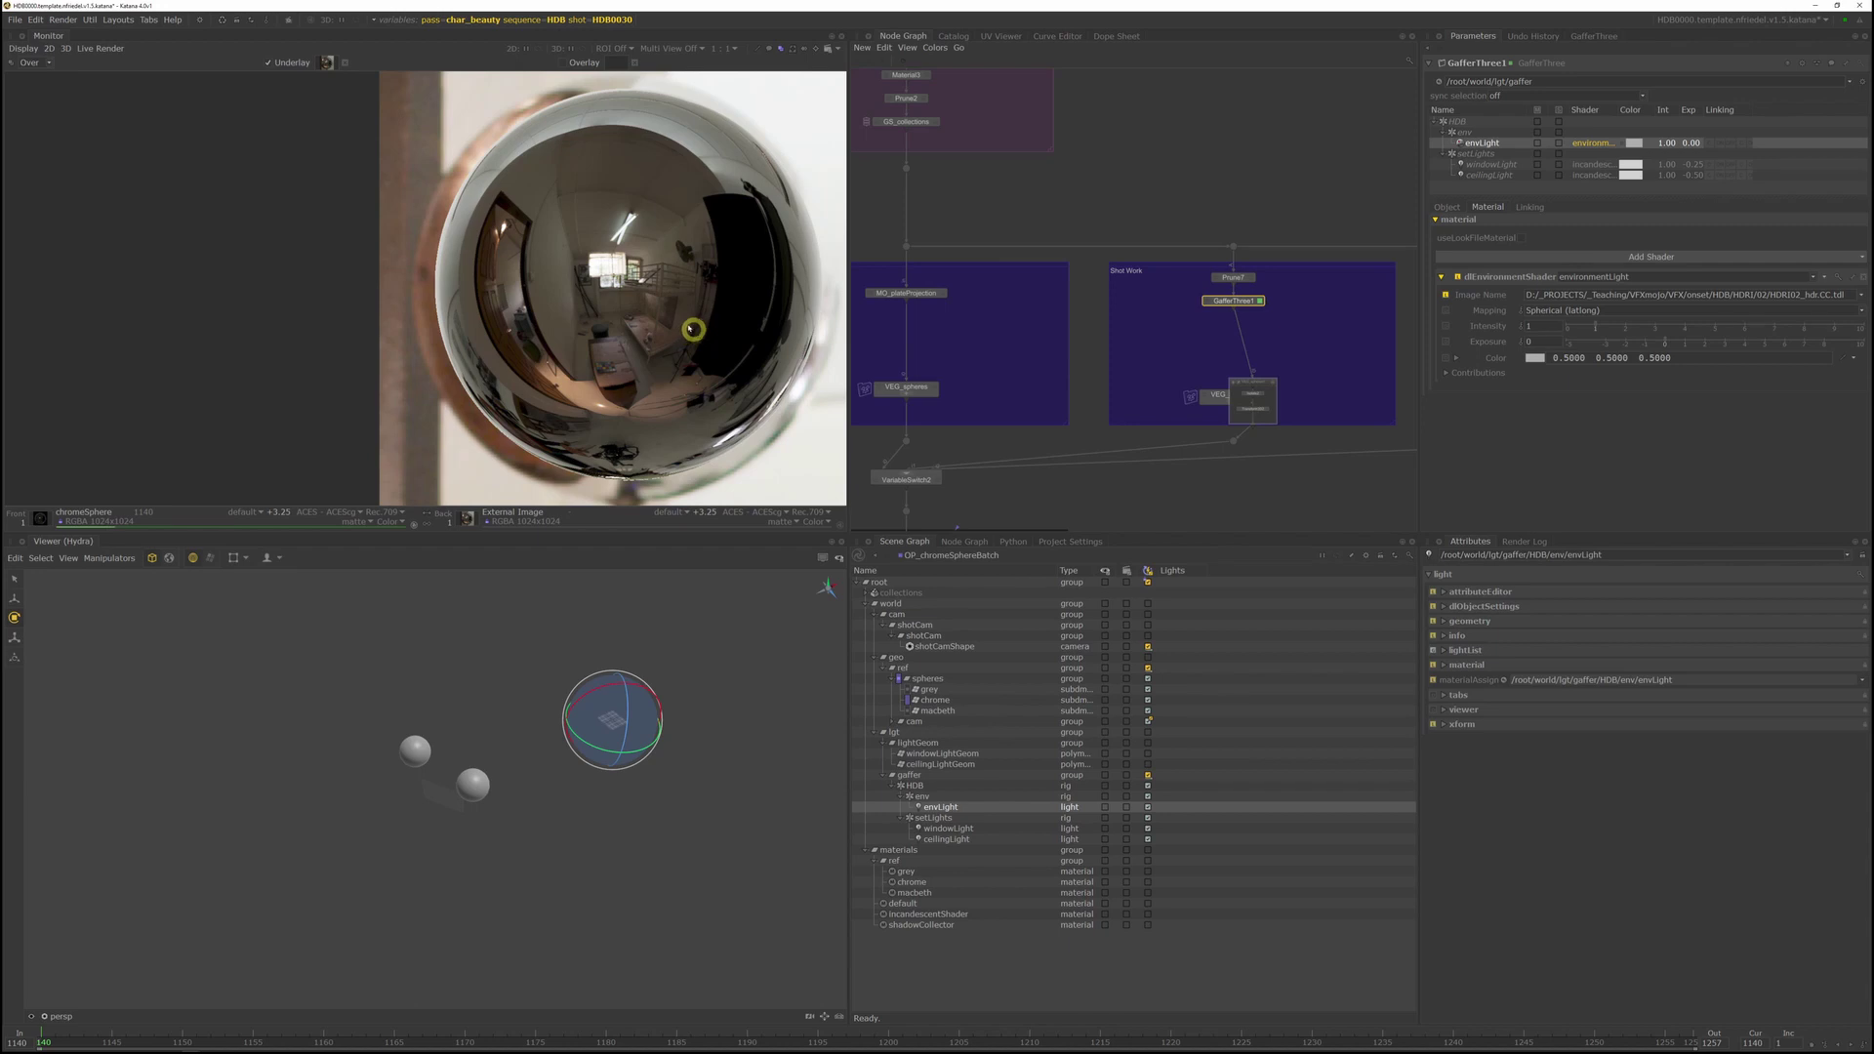
middle_click_drag(837, 215, 817, 221)
key("Page_Down")
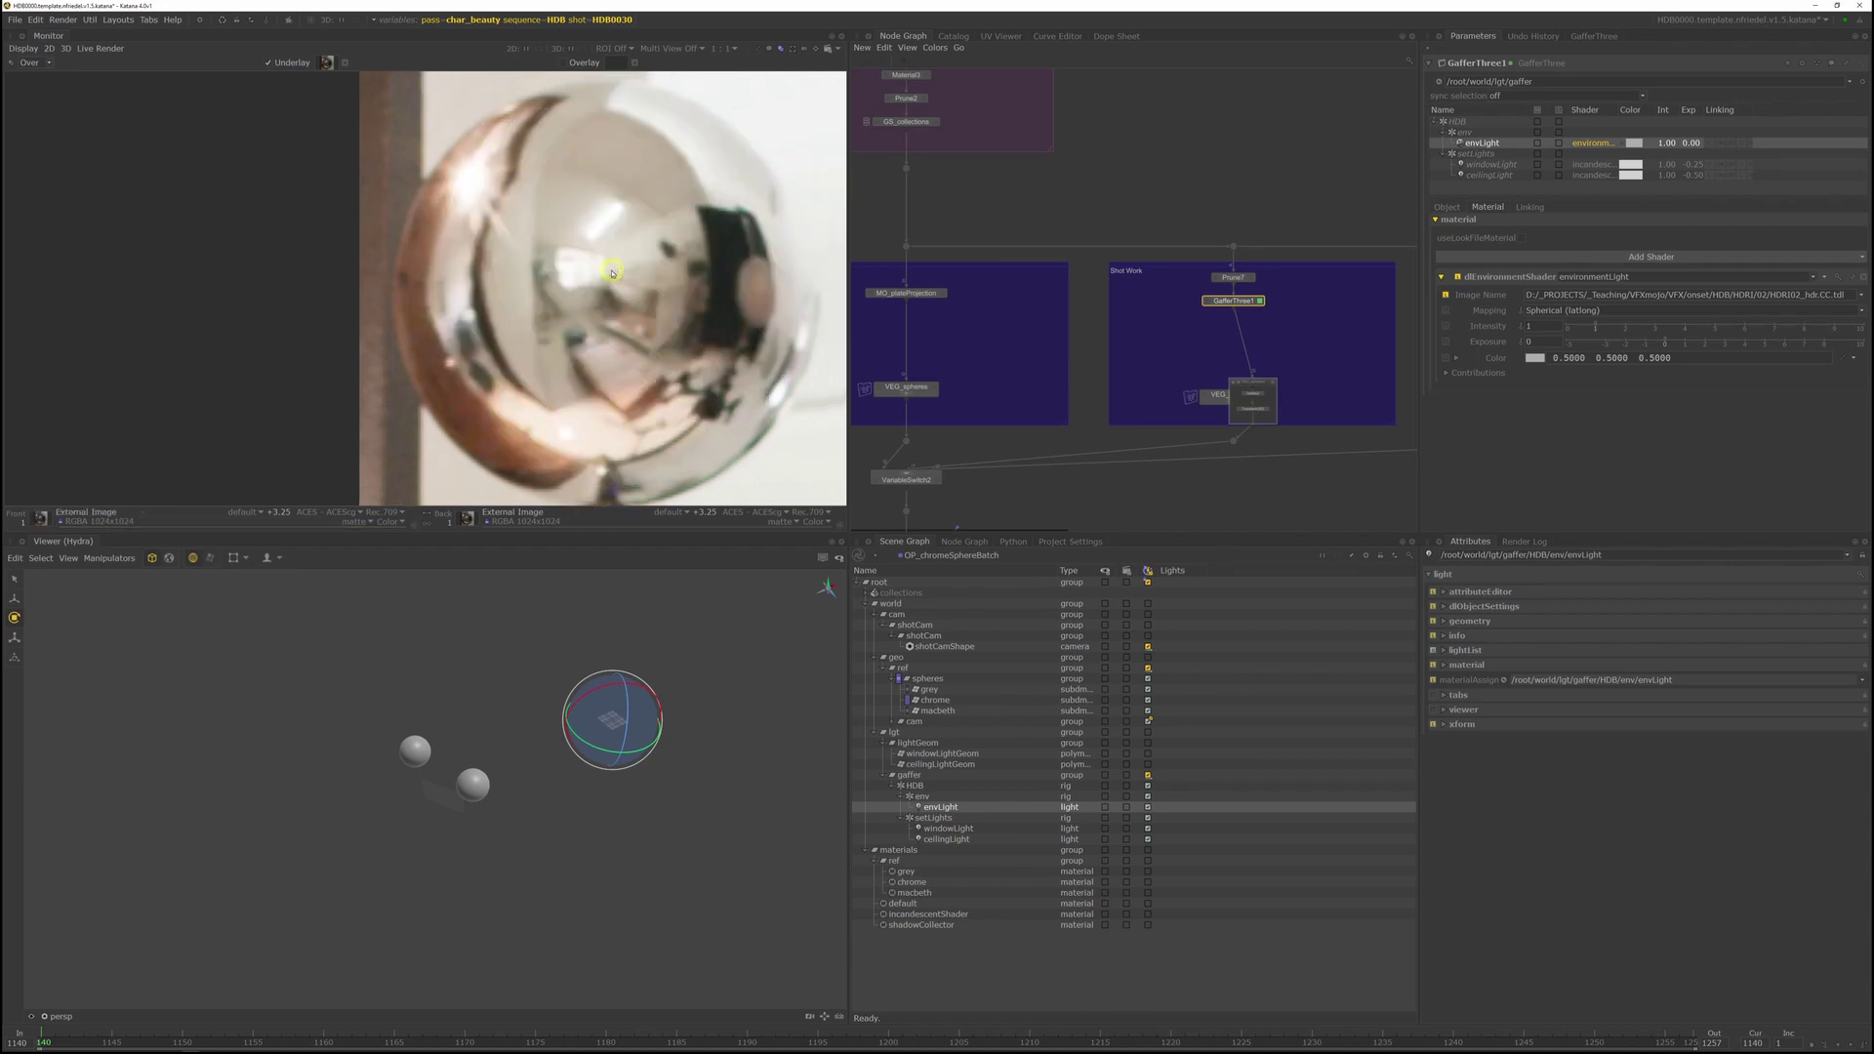
key("Page_Up")
key("Page_Down")
key("Page_Up")
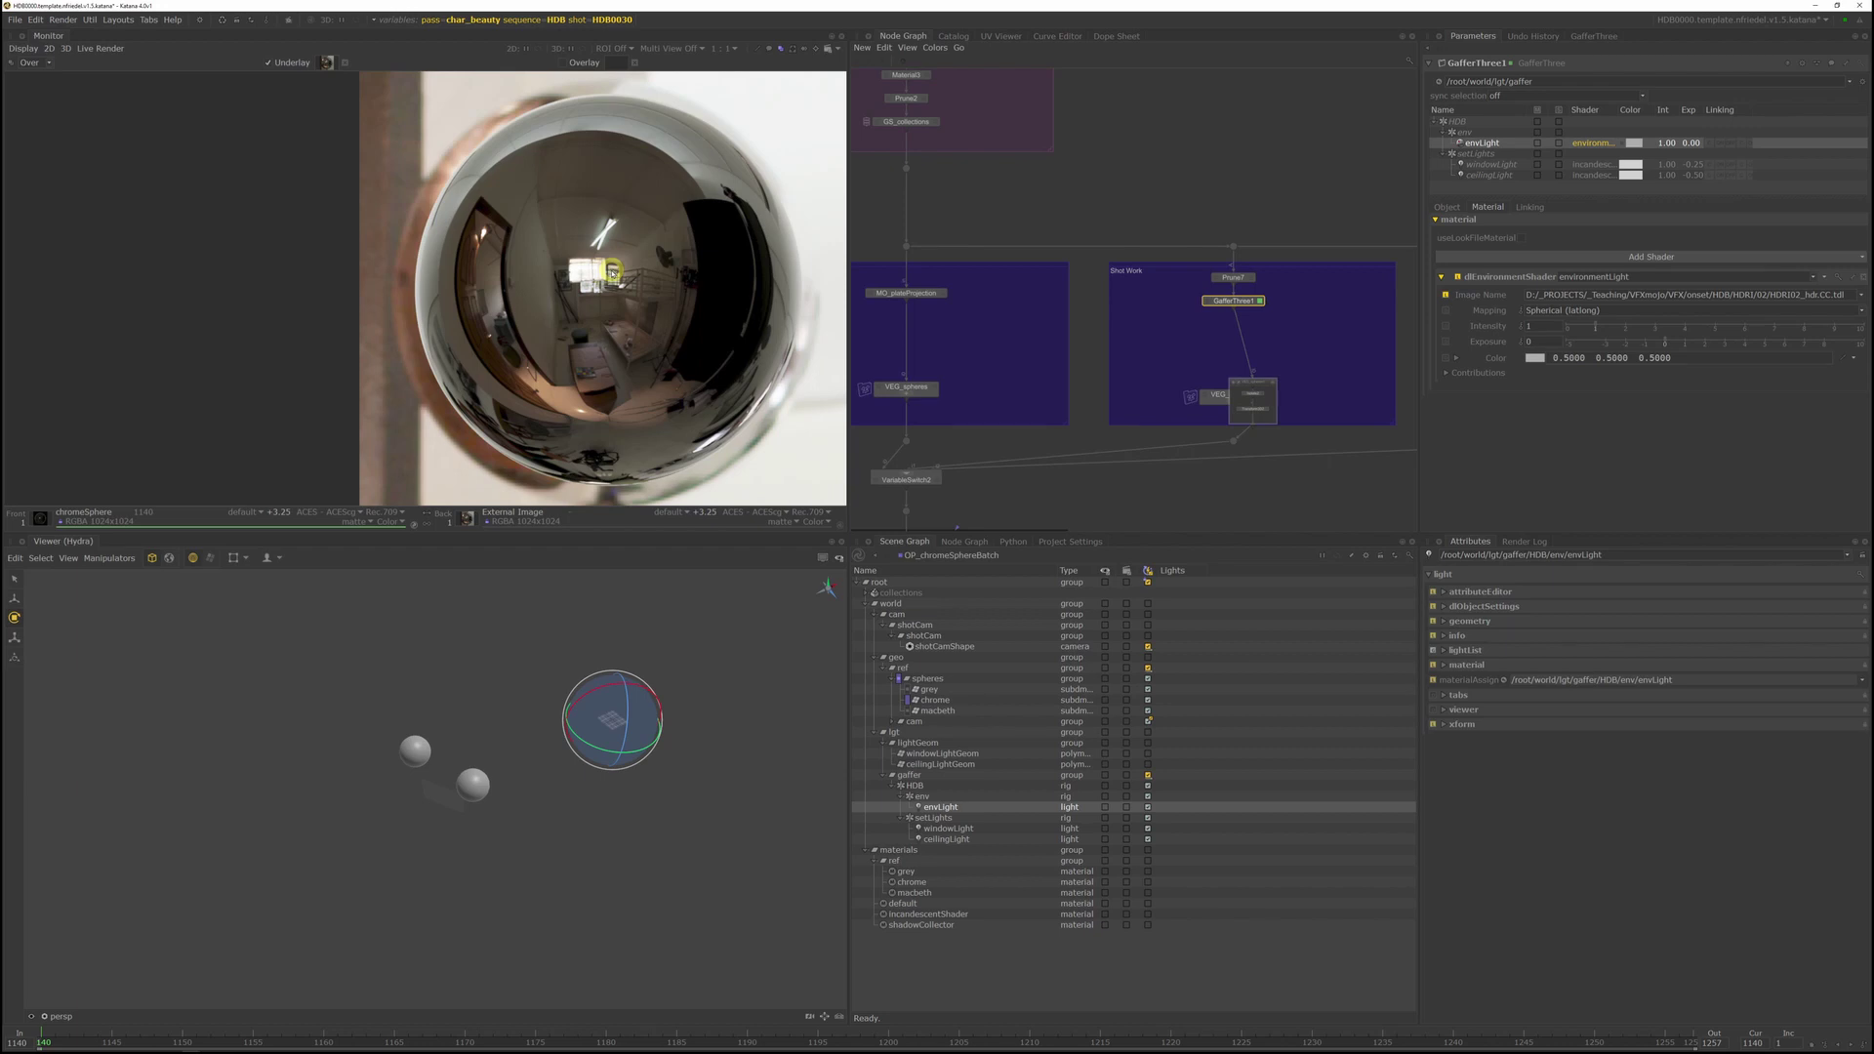
Step: Add a poly plane primitive doorLight_pc to LightGeom_Merge, located at /root/world/lgt/lightGeom/doorLightGeom
middle_click_drag(1204, 362, 1166, 336)
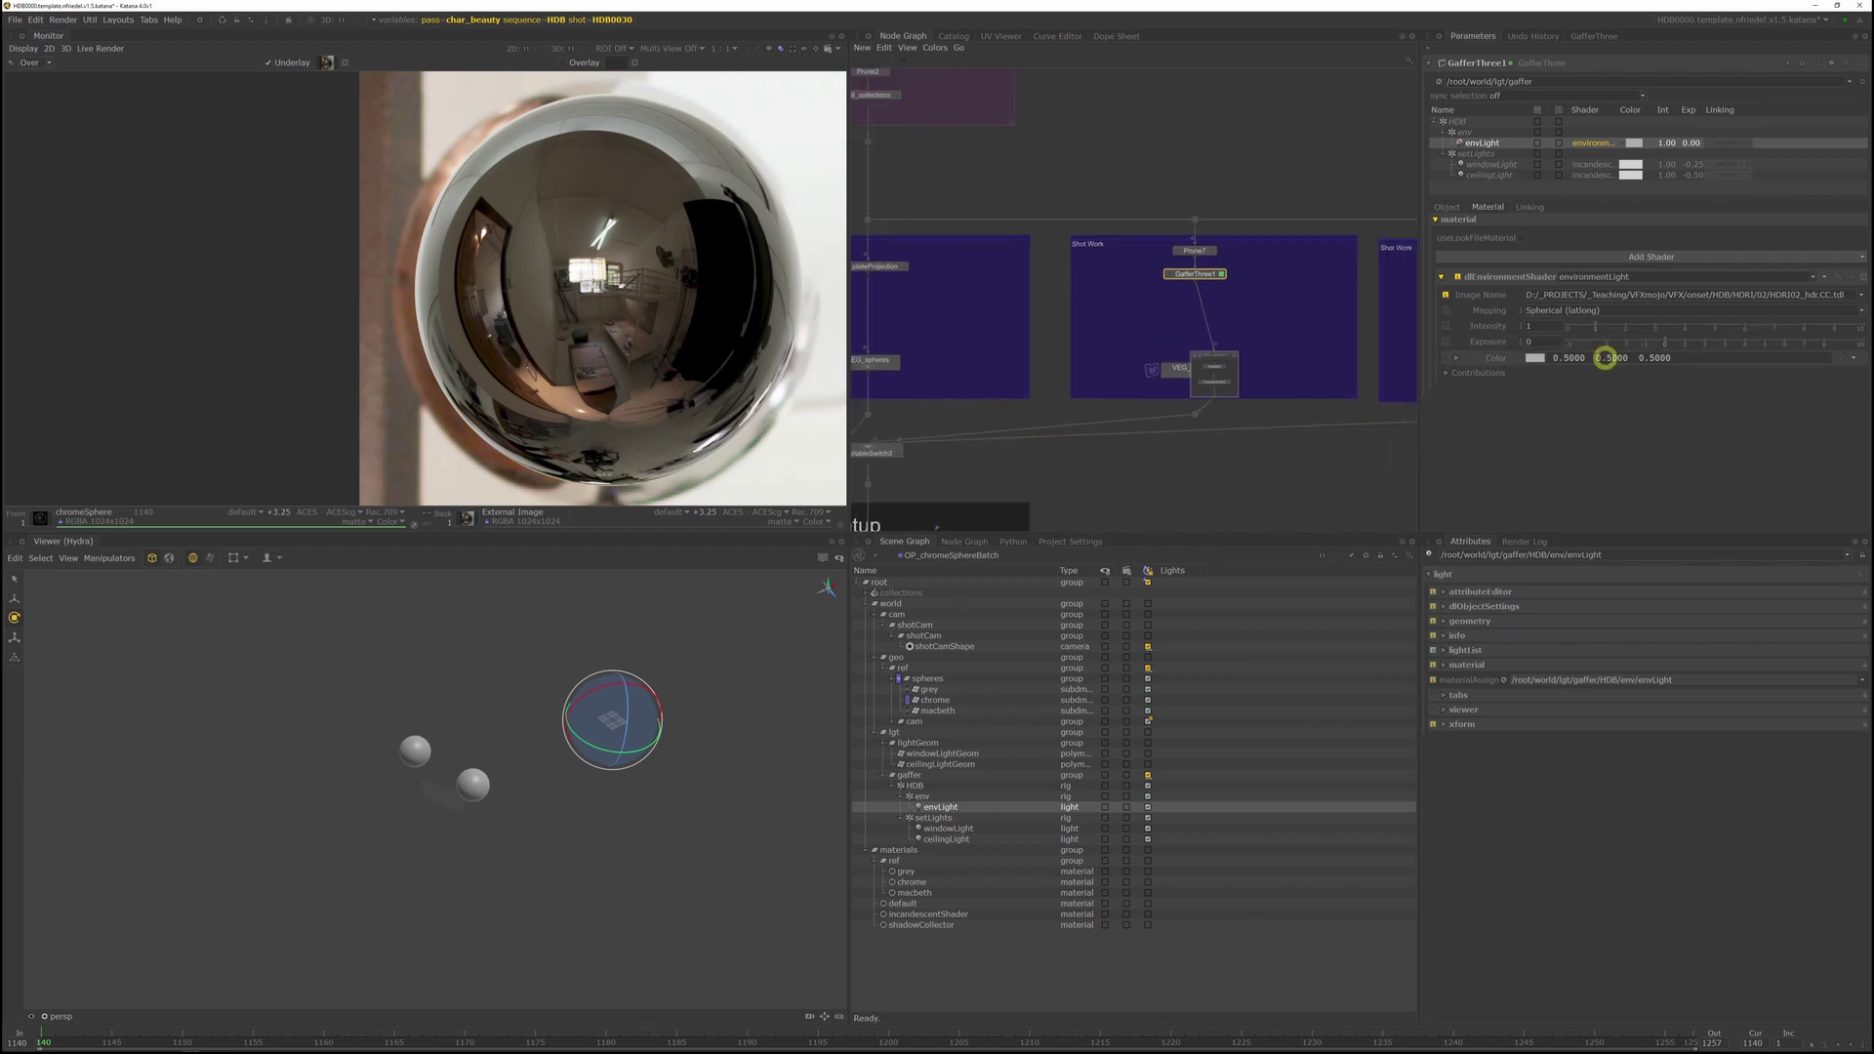
scroll(565, 283, "up", 1)
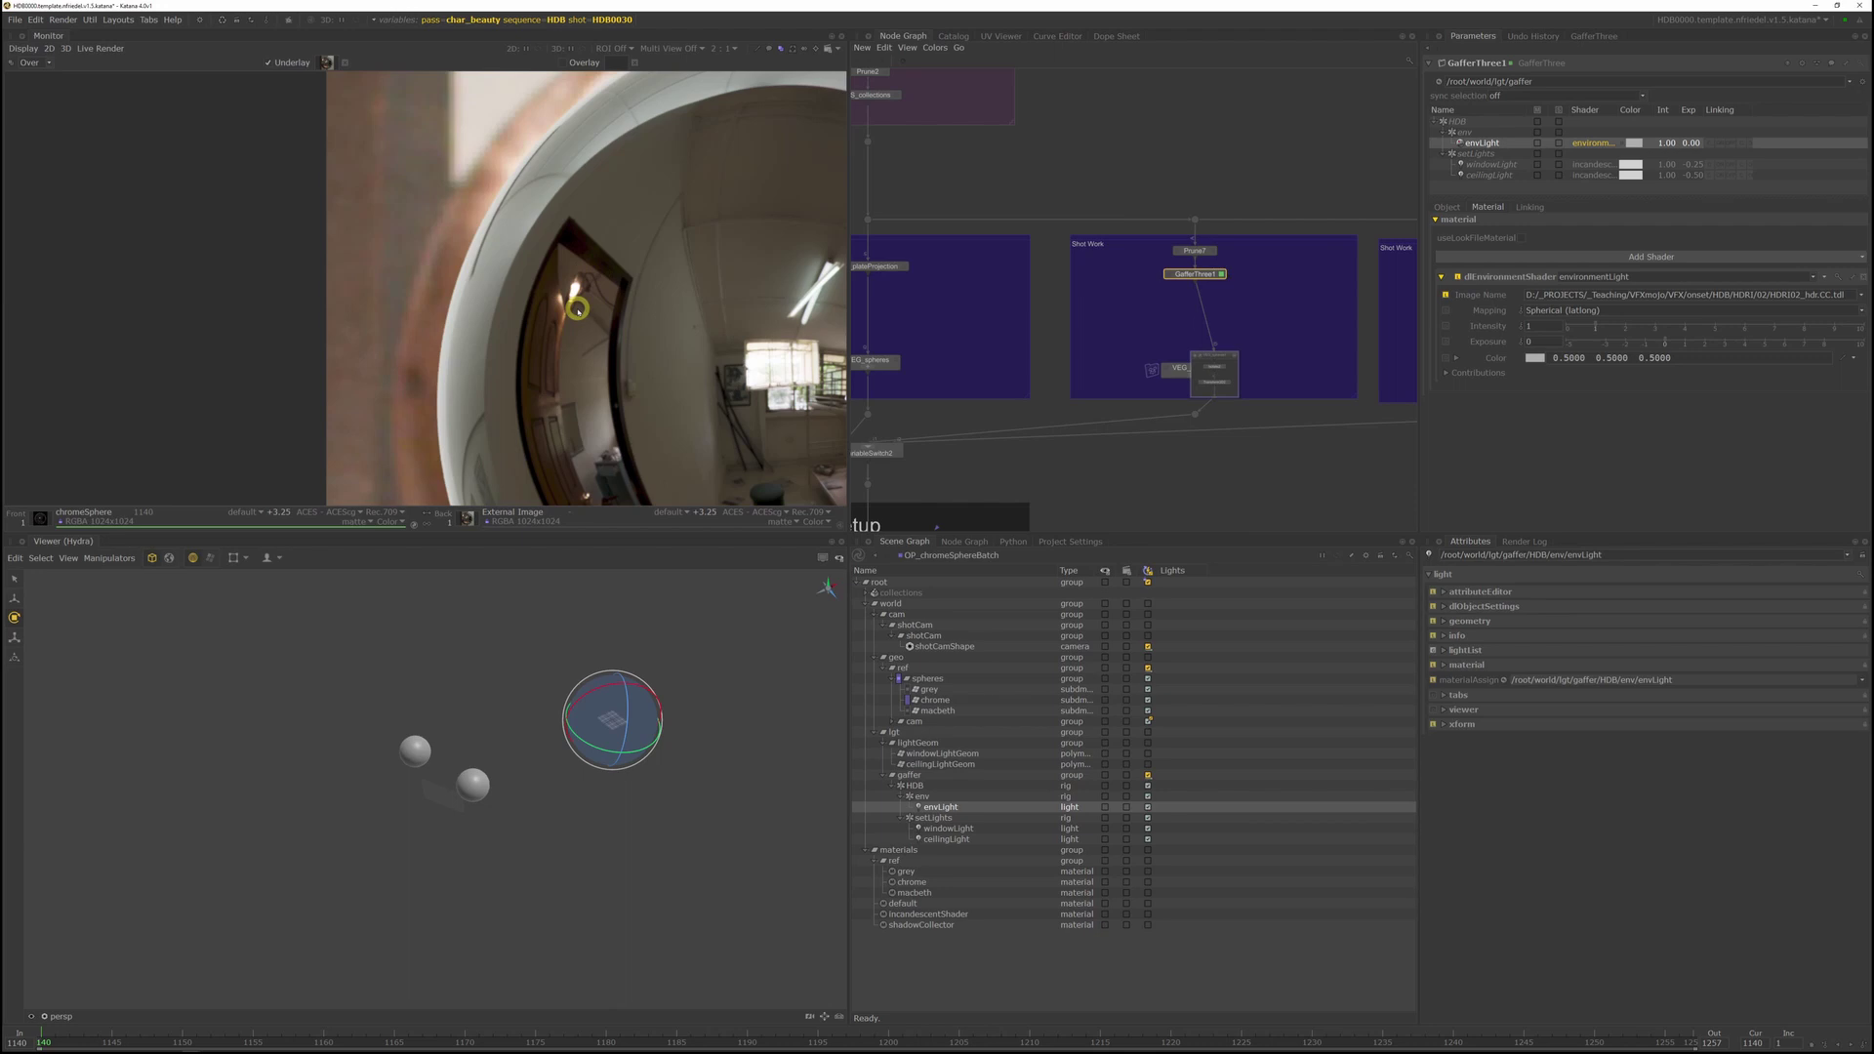
scroll(577, 308, "down", 1)
scroll(1109, 259, "down", 4)
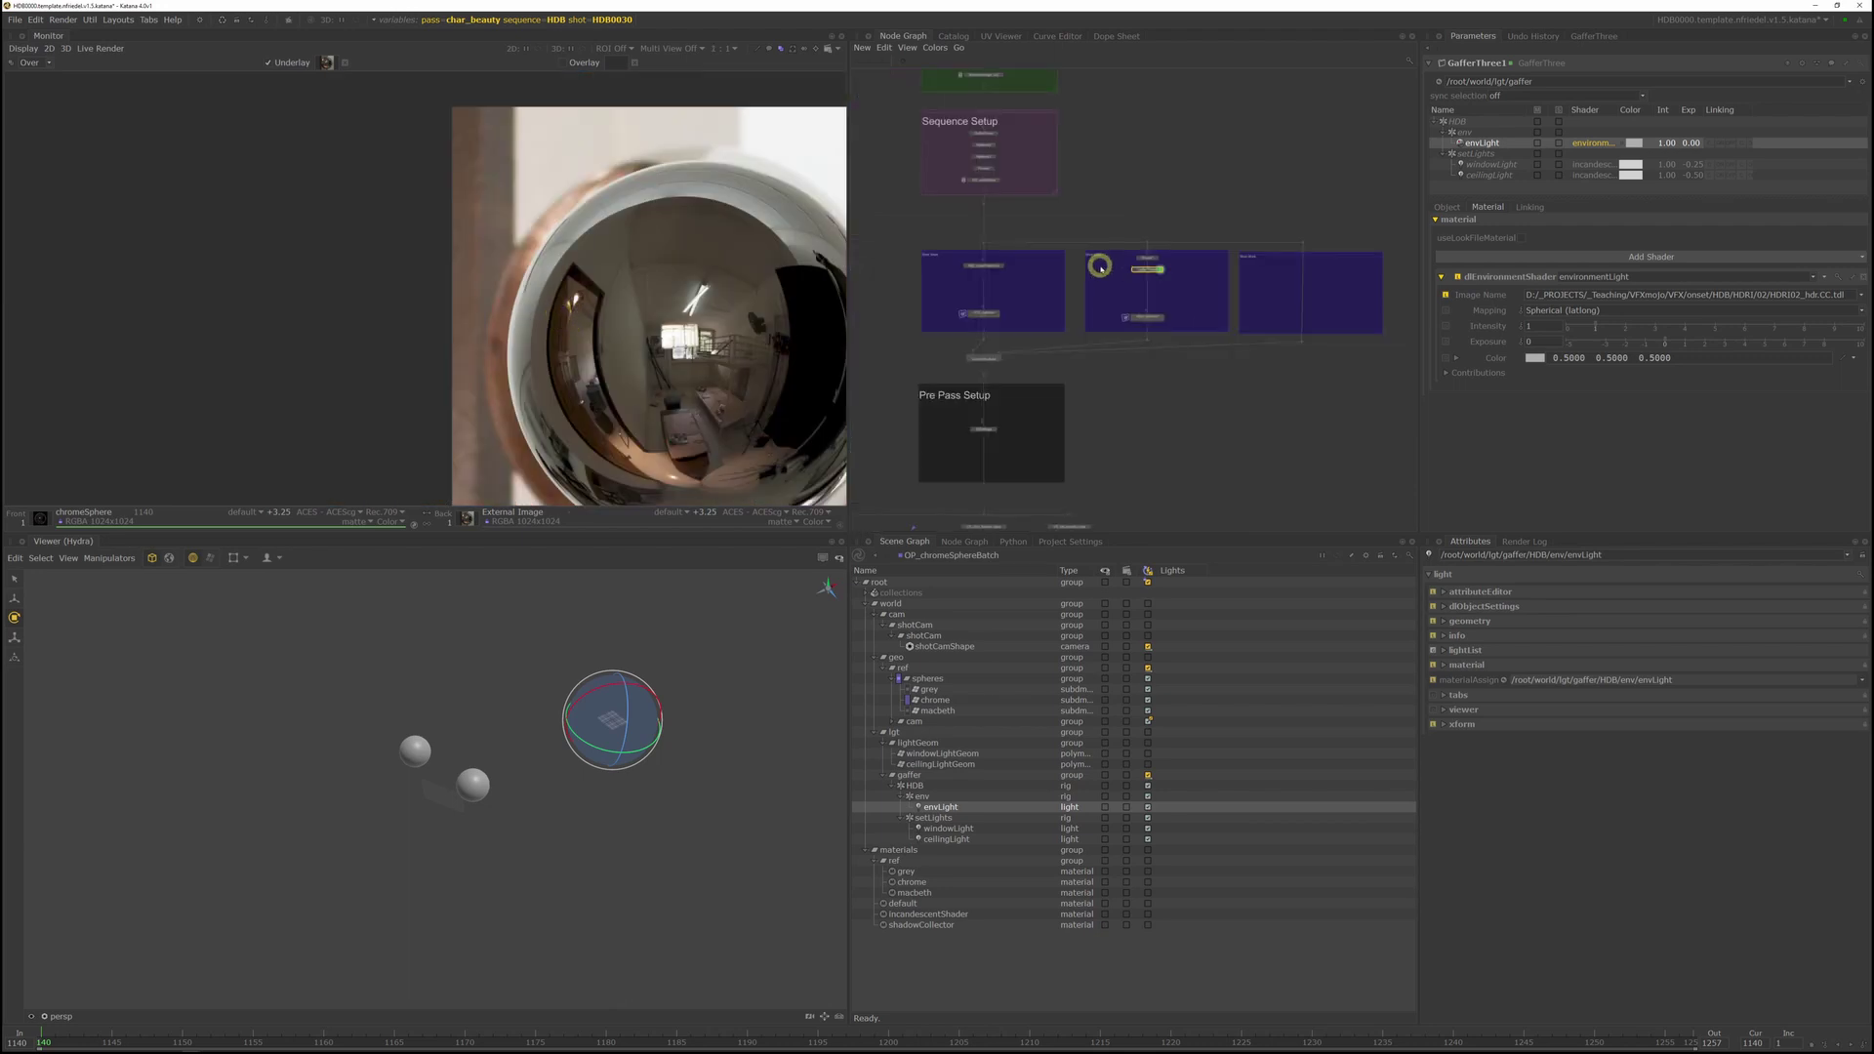
scroll(1144, 159, "up", 4)
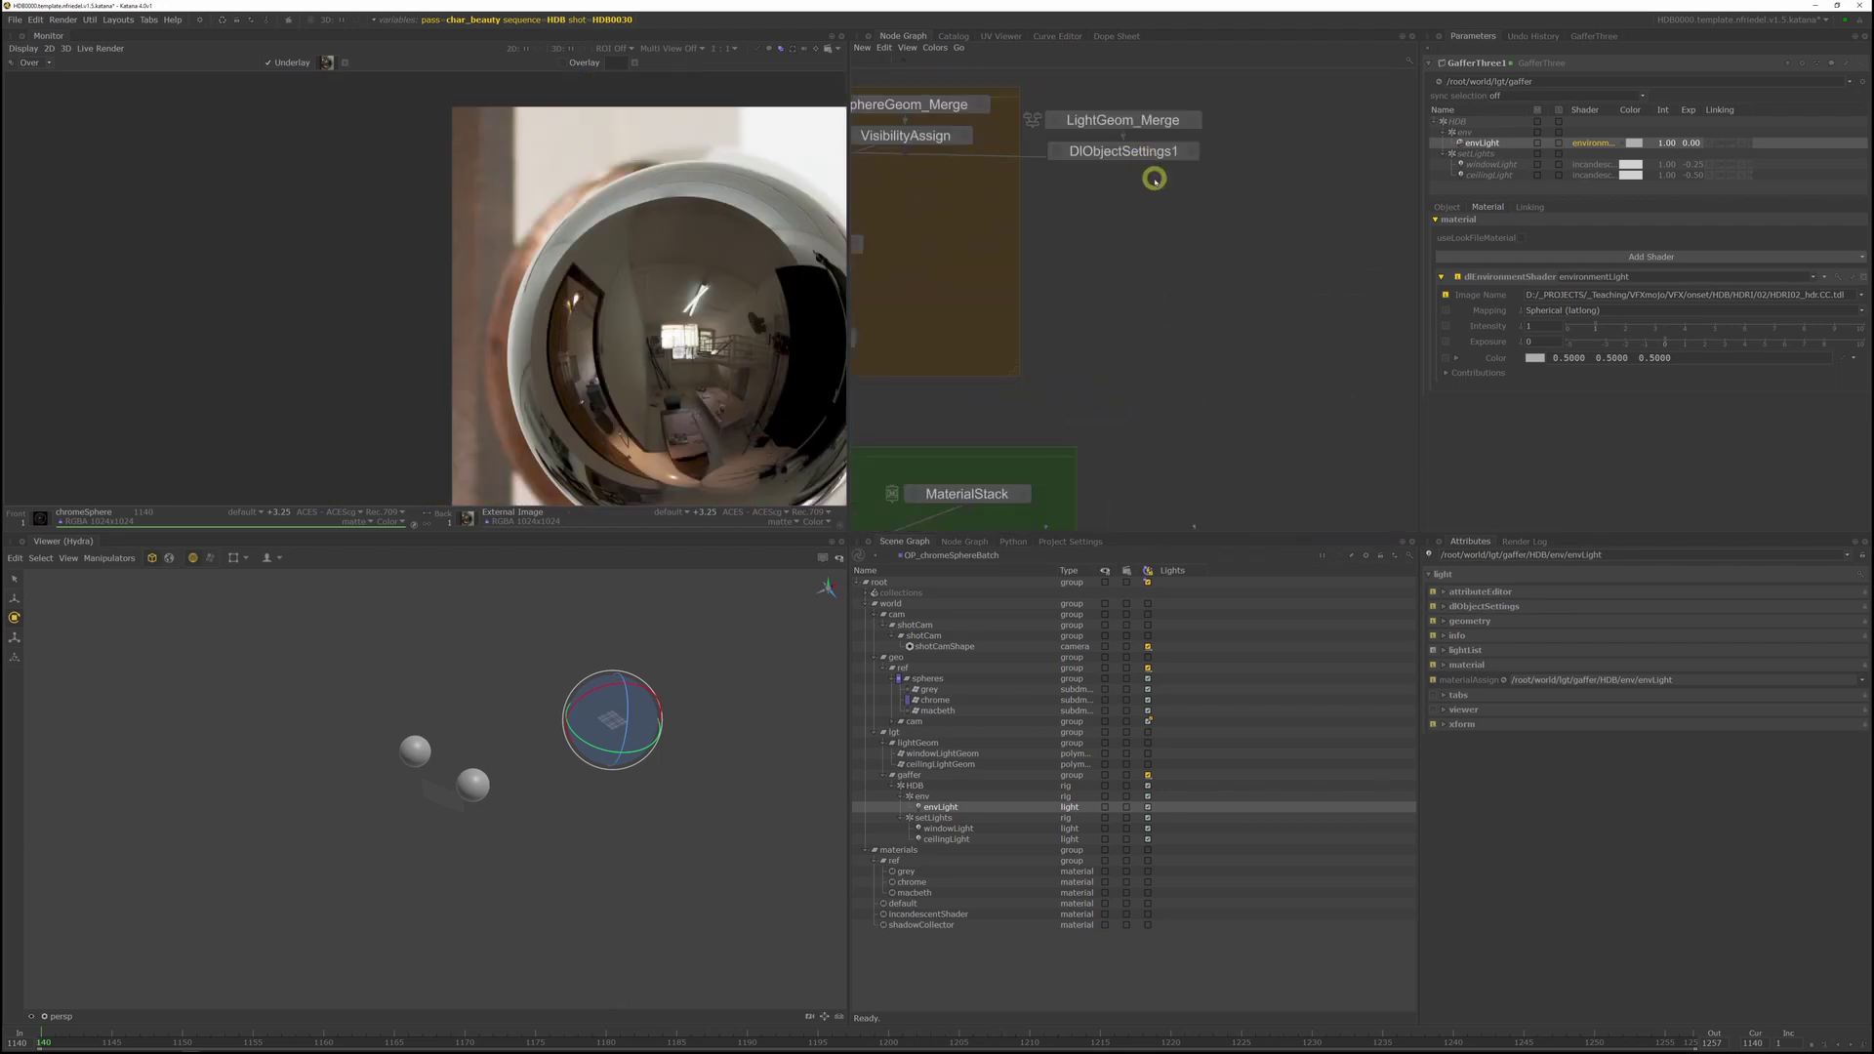
left_click(1178, 279)
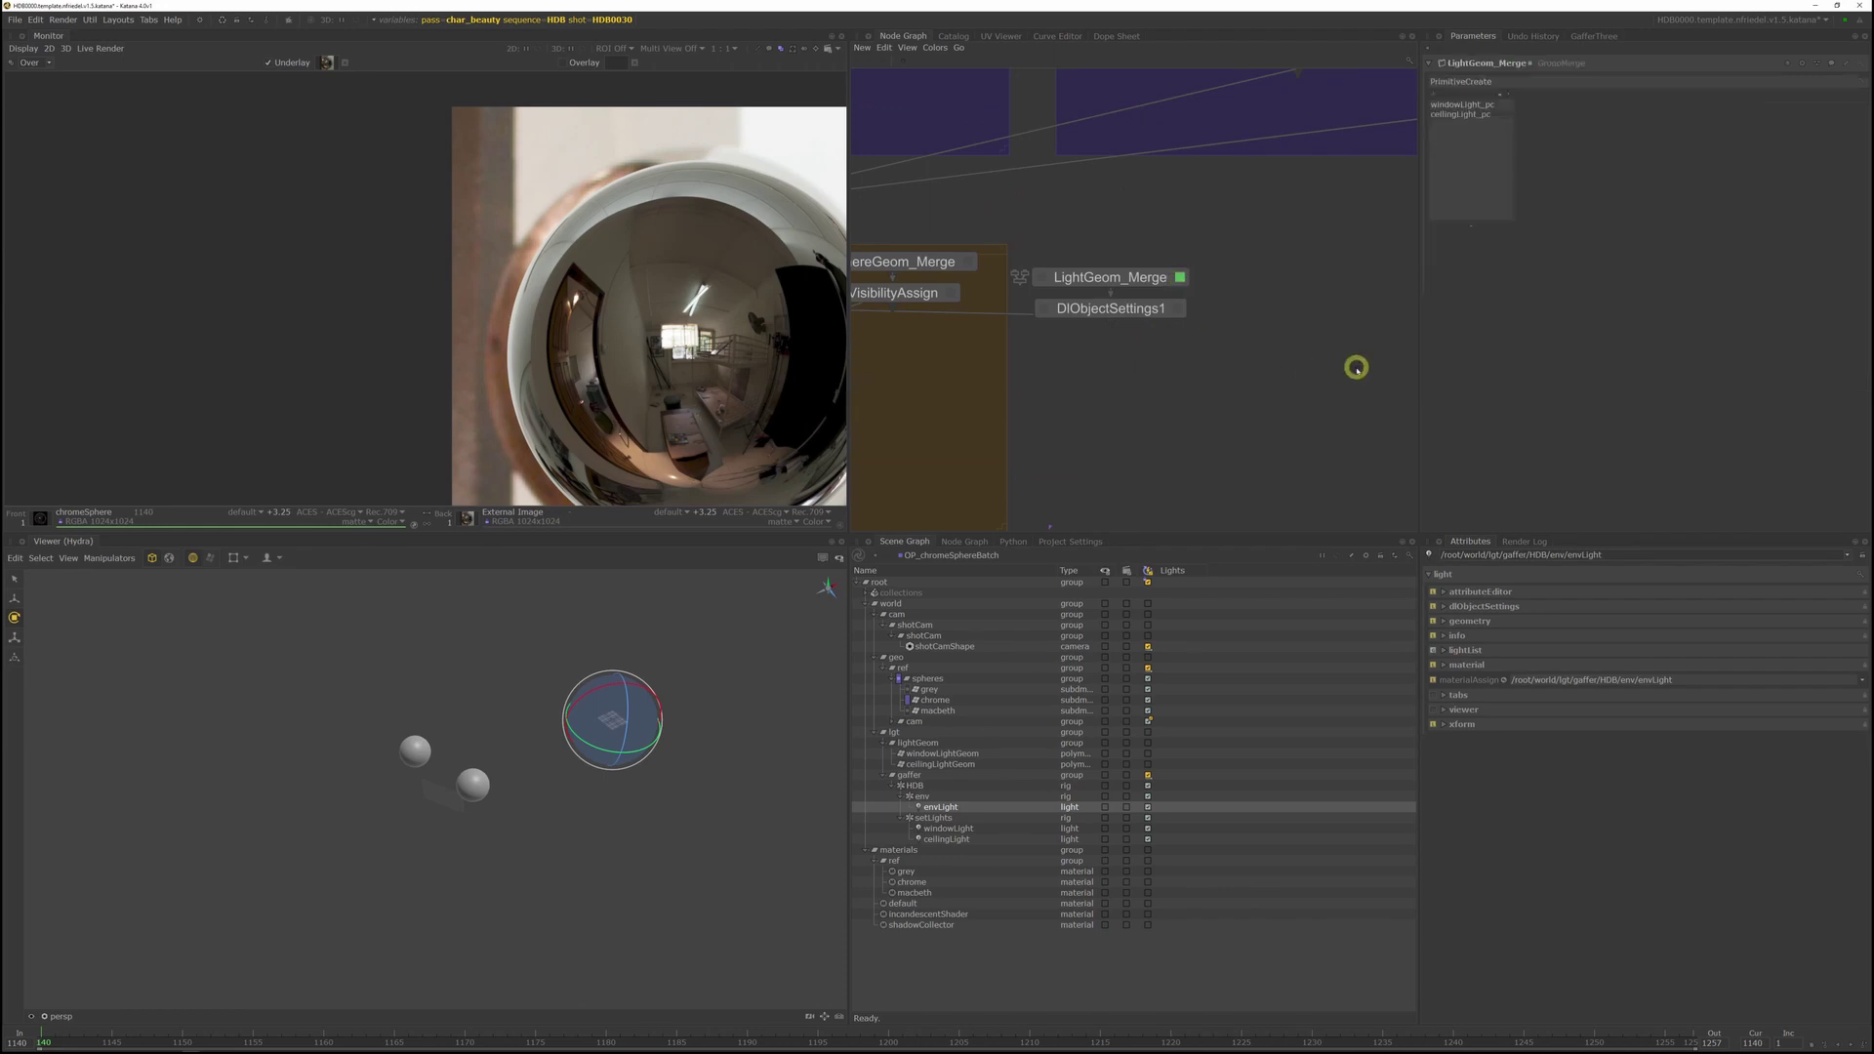
left_click(1453, 115)
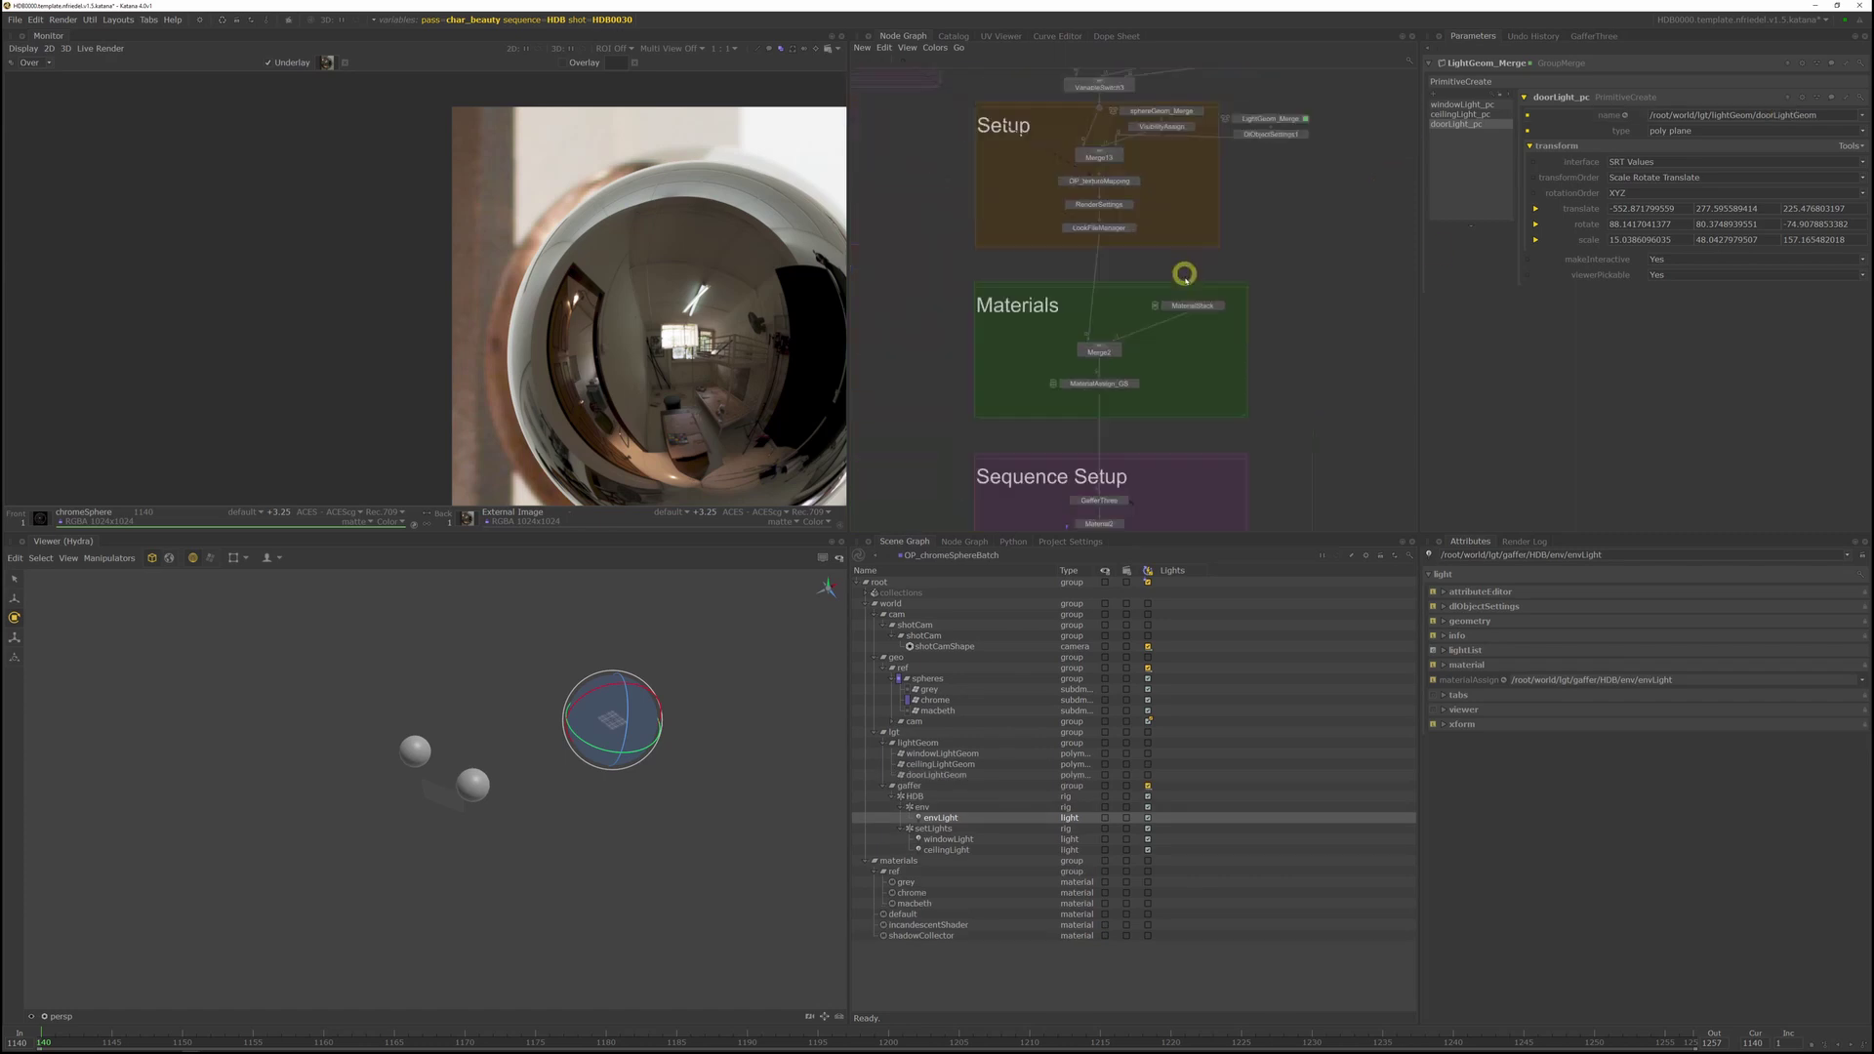
Step: Insert a GroupStack named GS_lightTextures between GafferThree and Prune2 and move Material2 and Material3 into it
middle_click_drag(1110, 517, 1063, 272)
scroll(1062, 272, "up", 3)
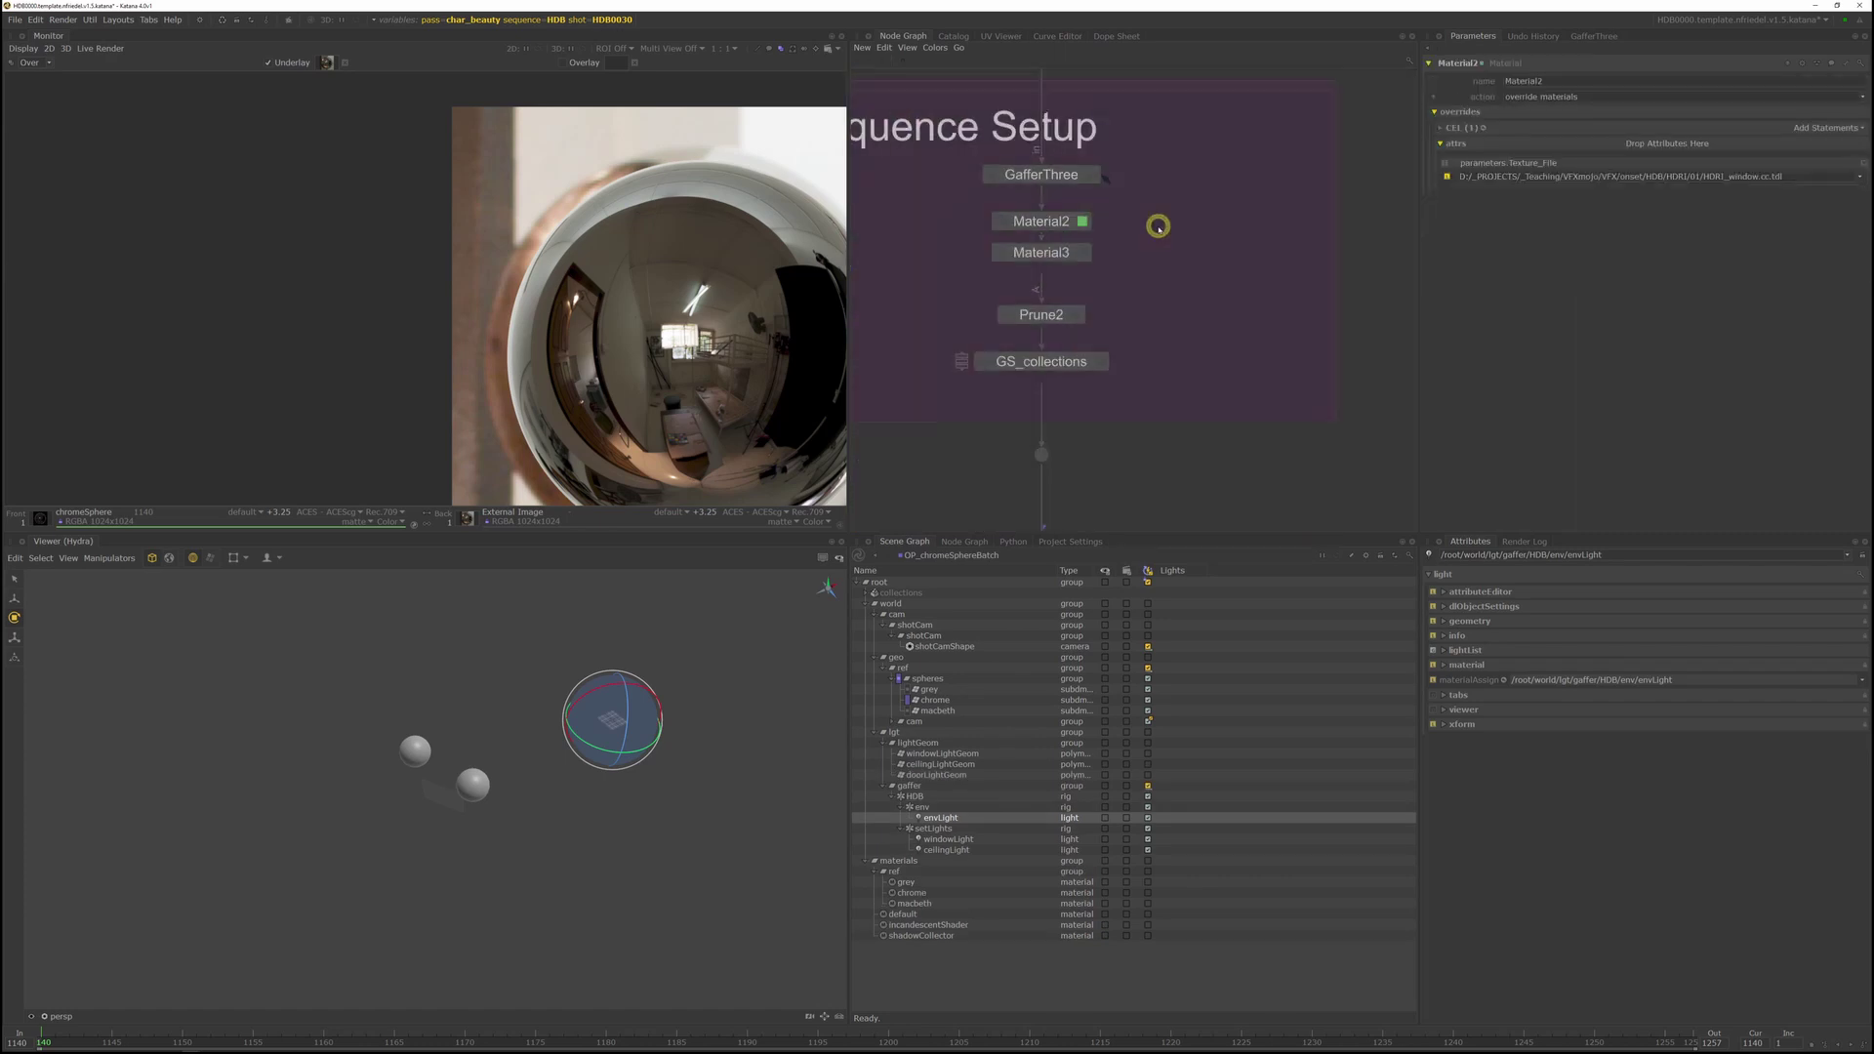
key("Tab")
type("gro")
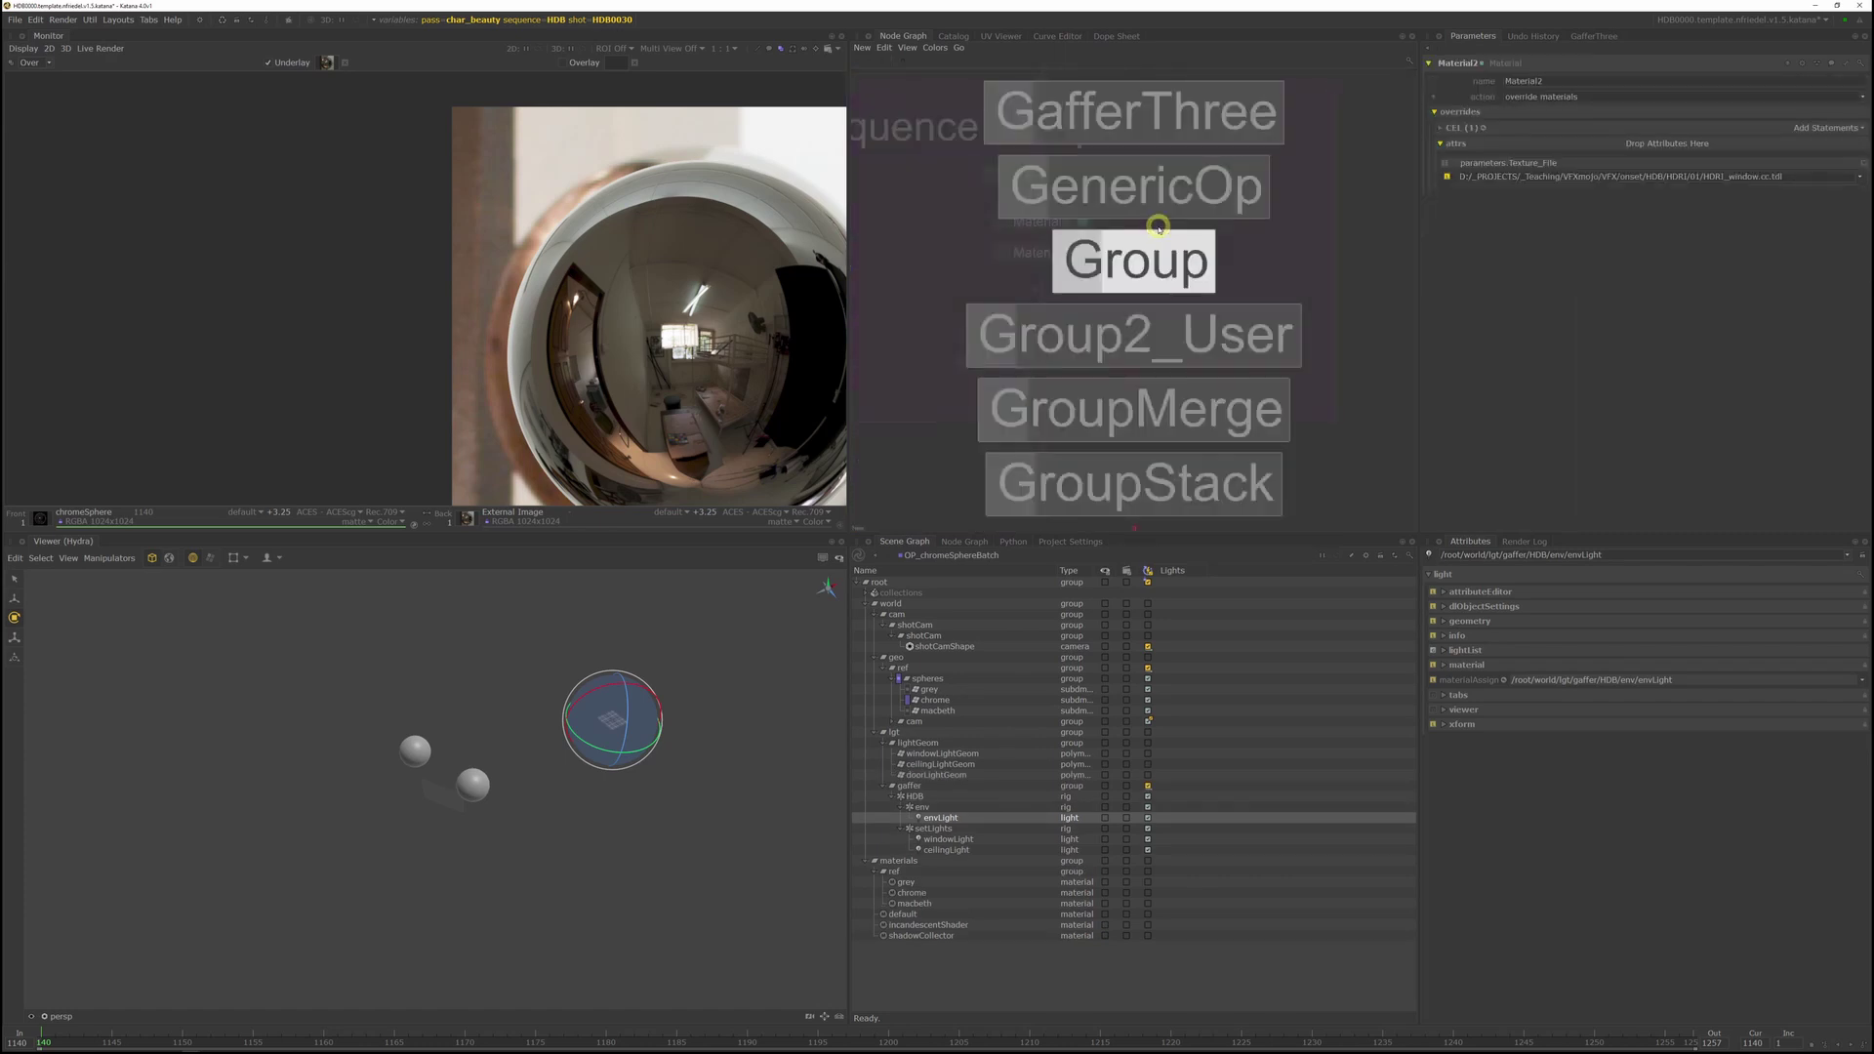
left_click(1166, 444)
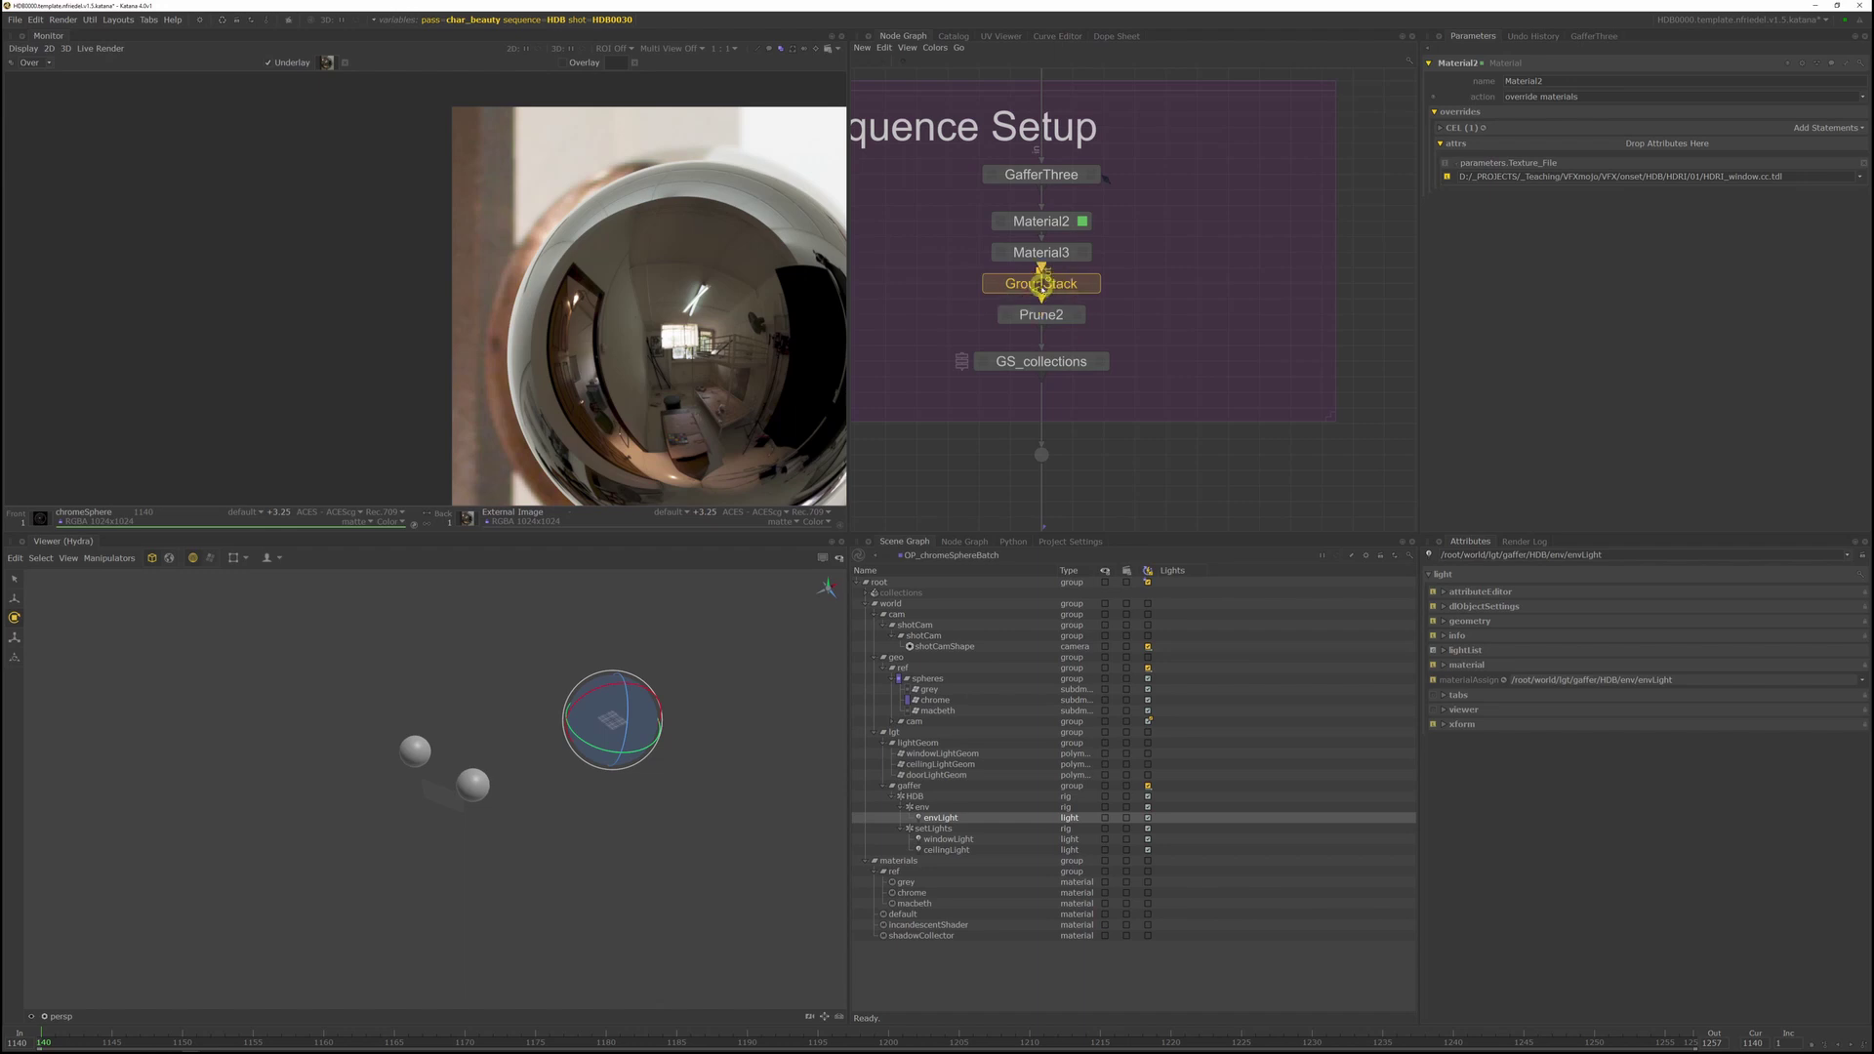
left_click(1041, 284)
left_click_drag(1041, 284, 1129, 285)
left_click(1154, 284)
middle_click_drag(1081, 224, 1470, 137, "shift")
middle_click_drag(1076, 253, 1470, 137, "shift")
left_click_drag(1123, 283, 1062, 252)
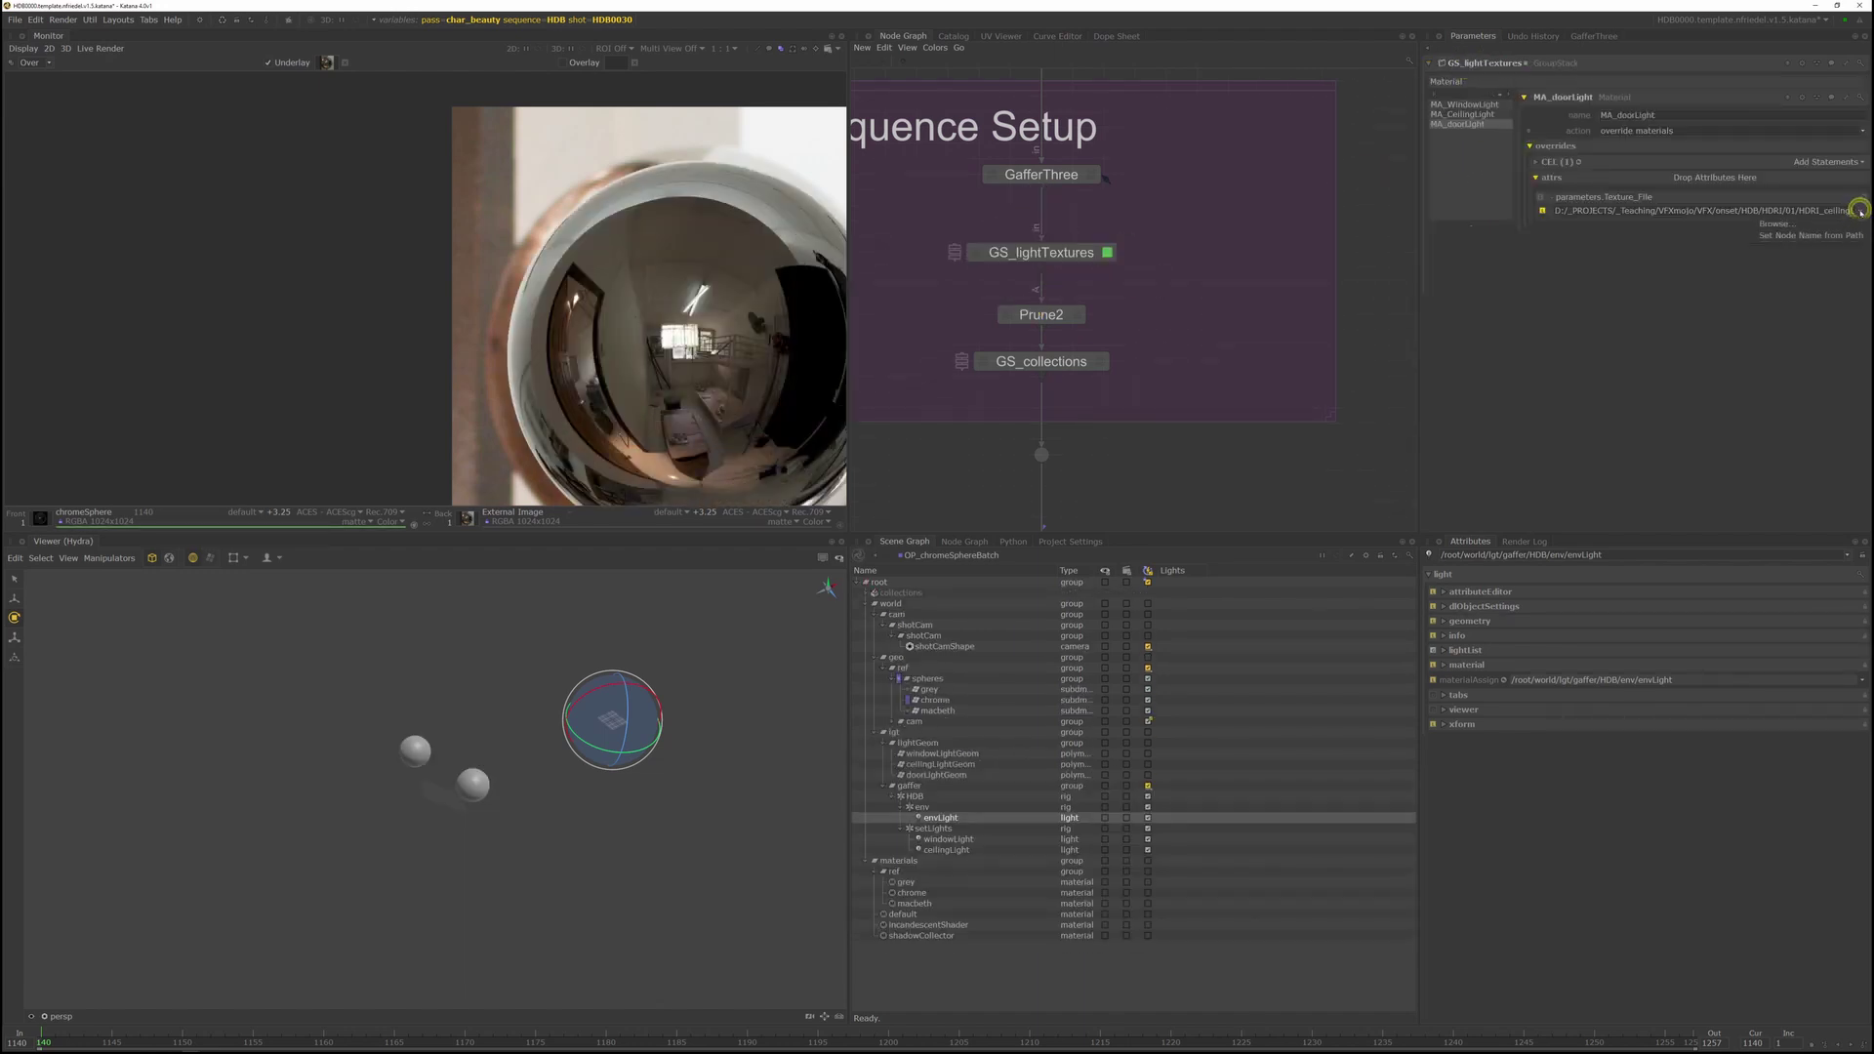
Step: Point MA_doorLight's texture override to the doorLight file in the HDRI 02 folder and assign the override to doorLightGeom
left_click(1855, 213)
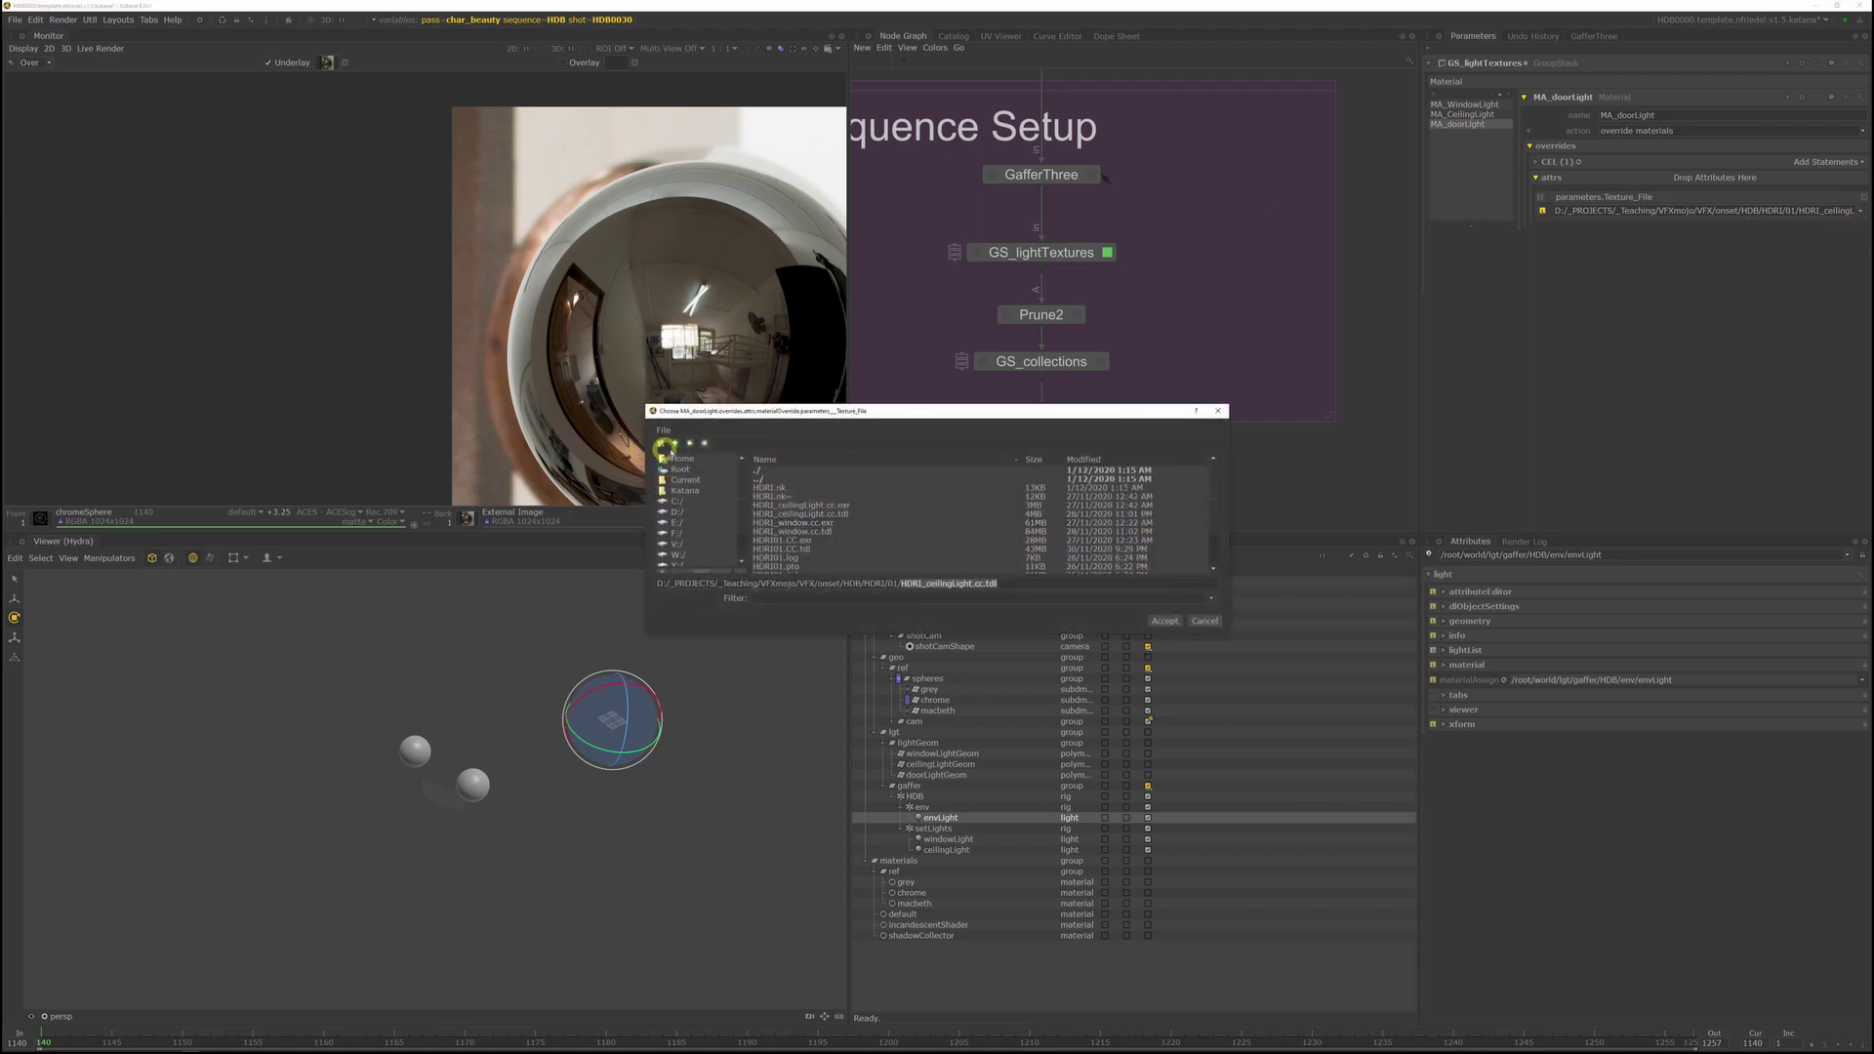
left_click(675, 446)
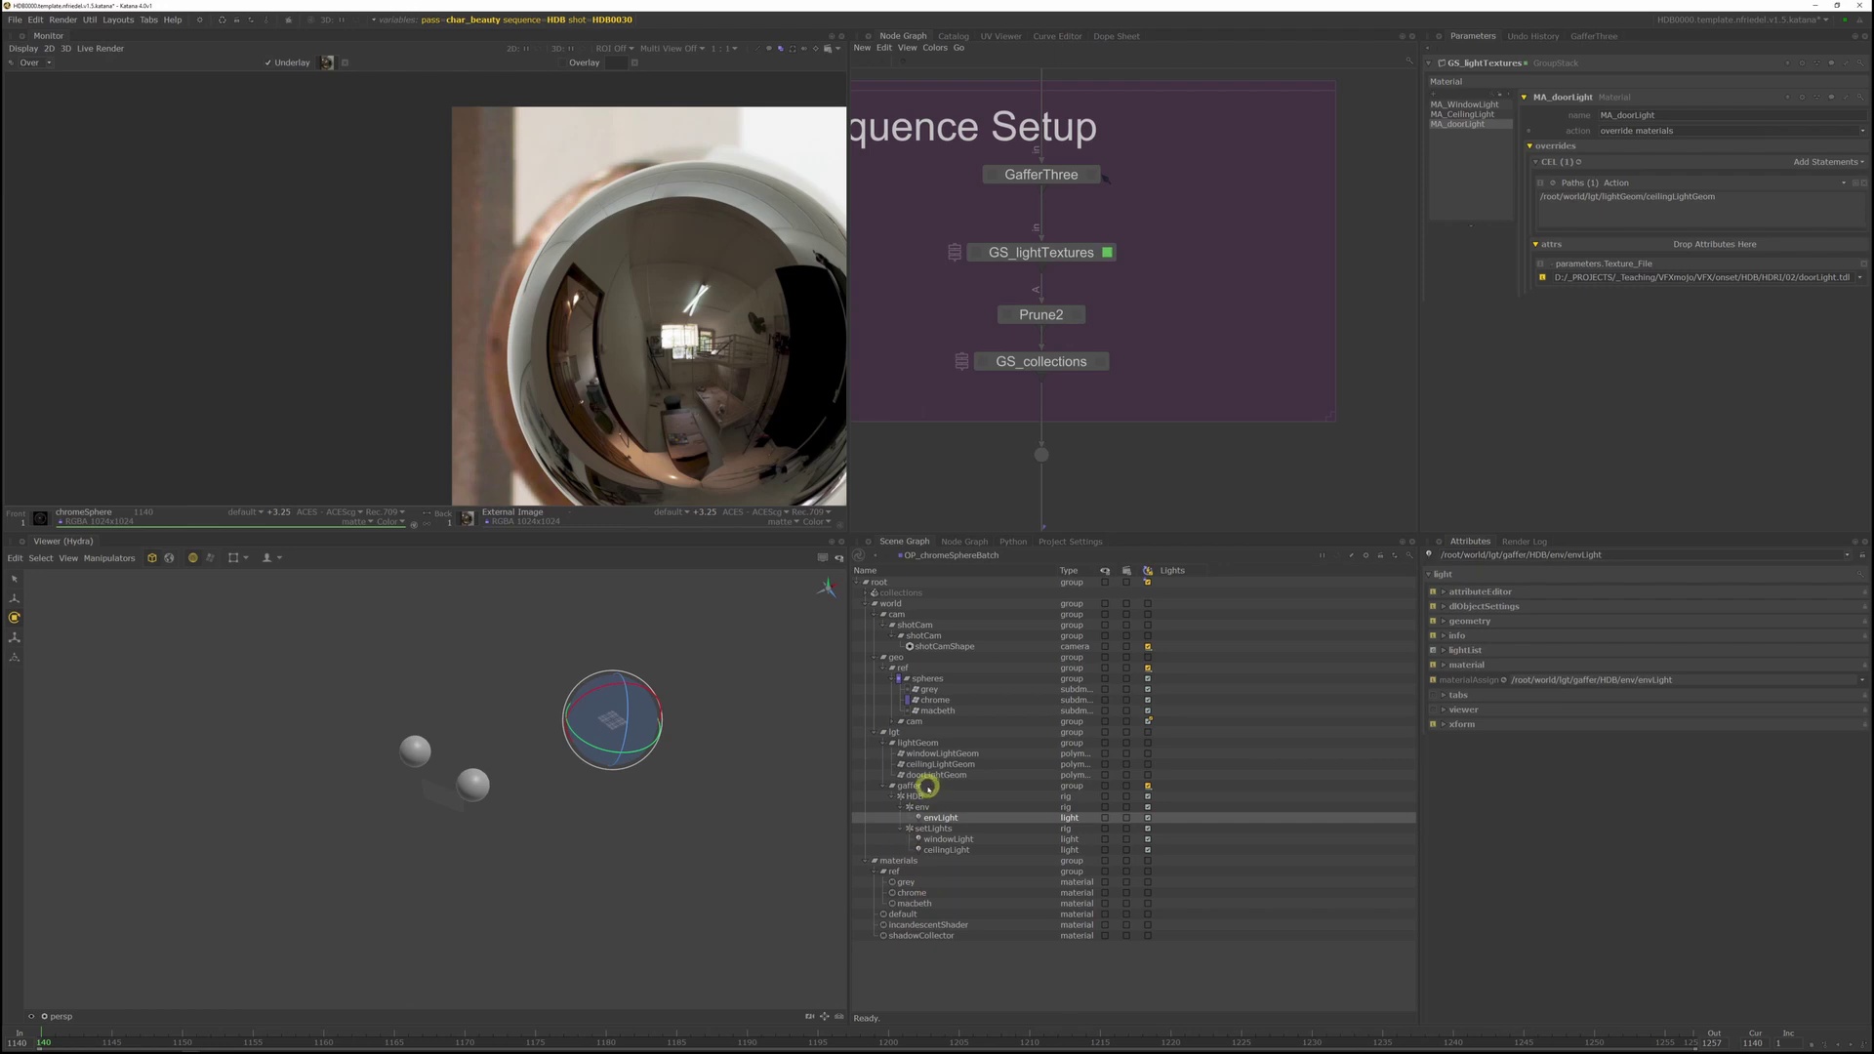
left_click(928, 776)
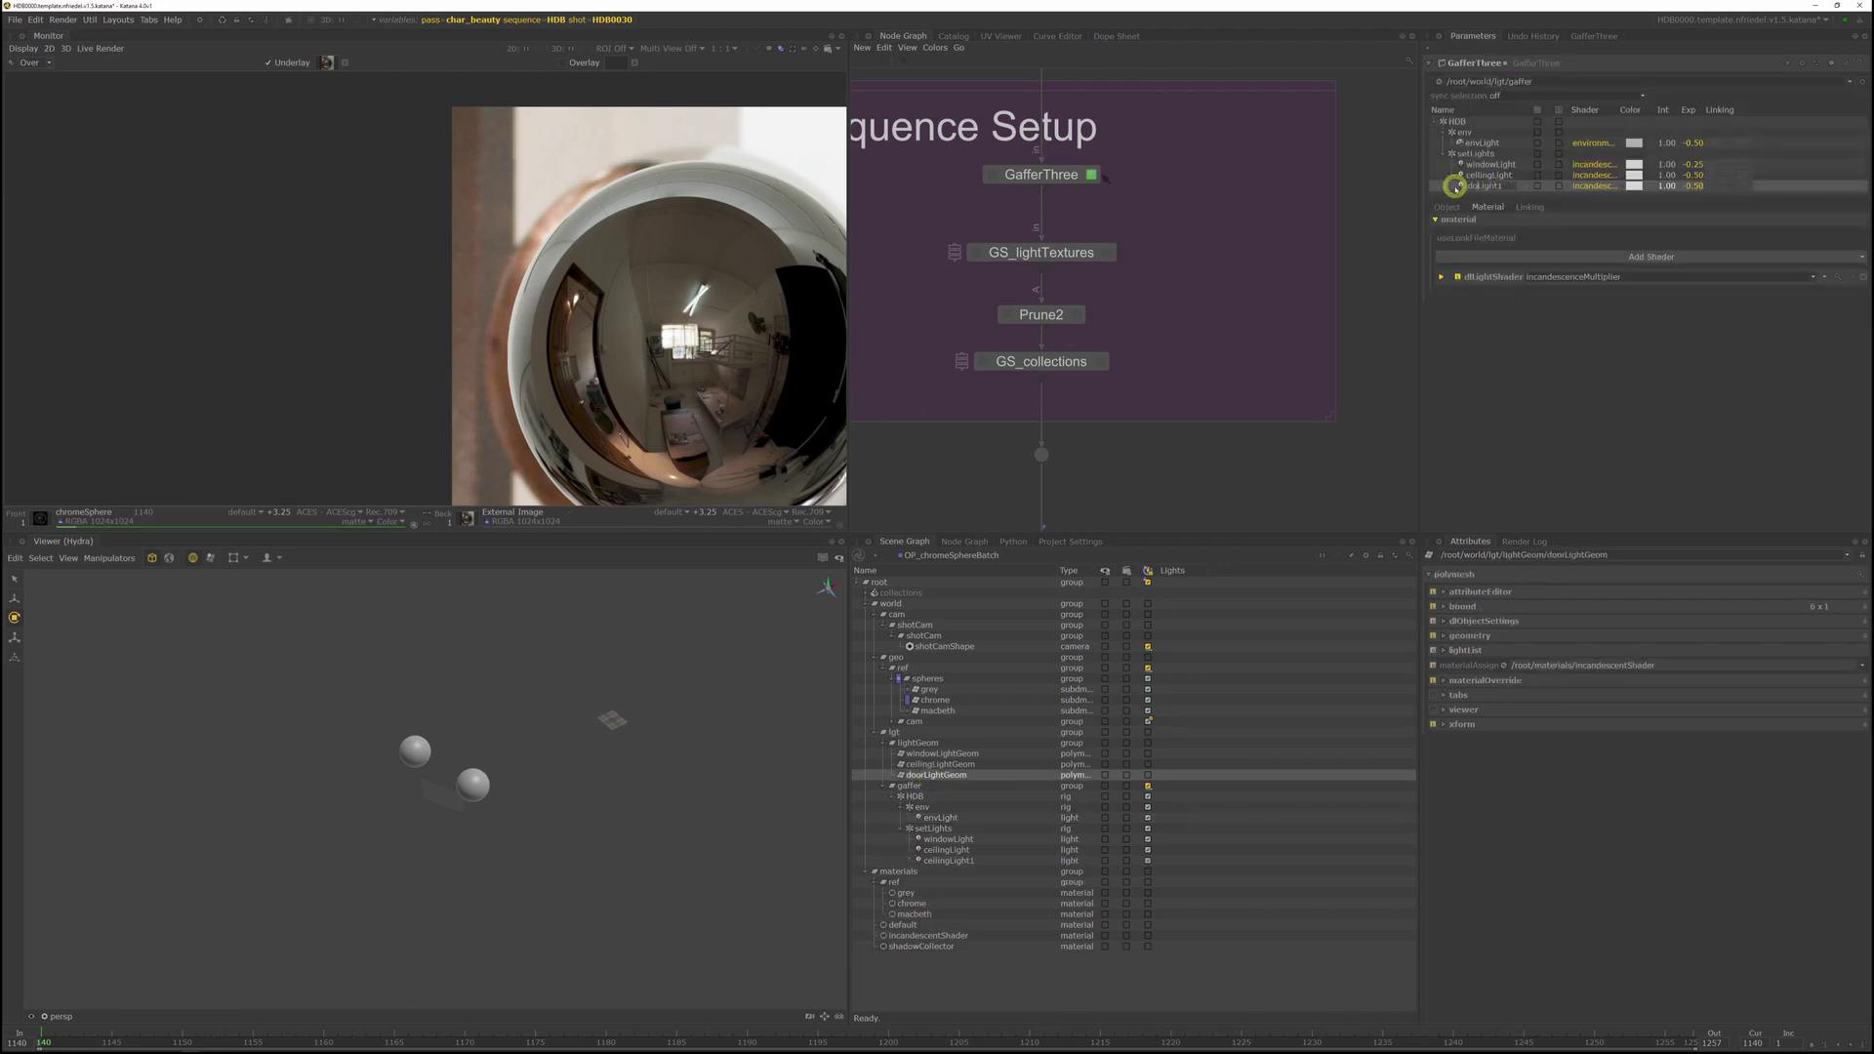
Step: Name the duplicated ceiling light doorLight in the sequence GafferThree, set its exposure to 0, and expand its shader settings
left_click(1455, 185)
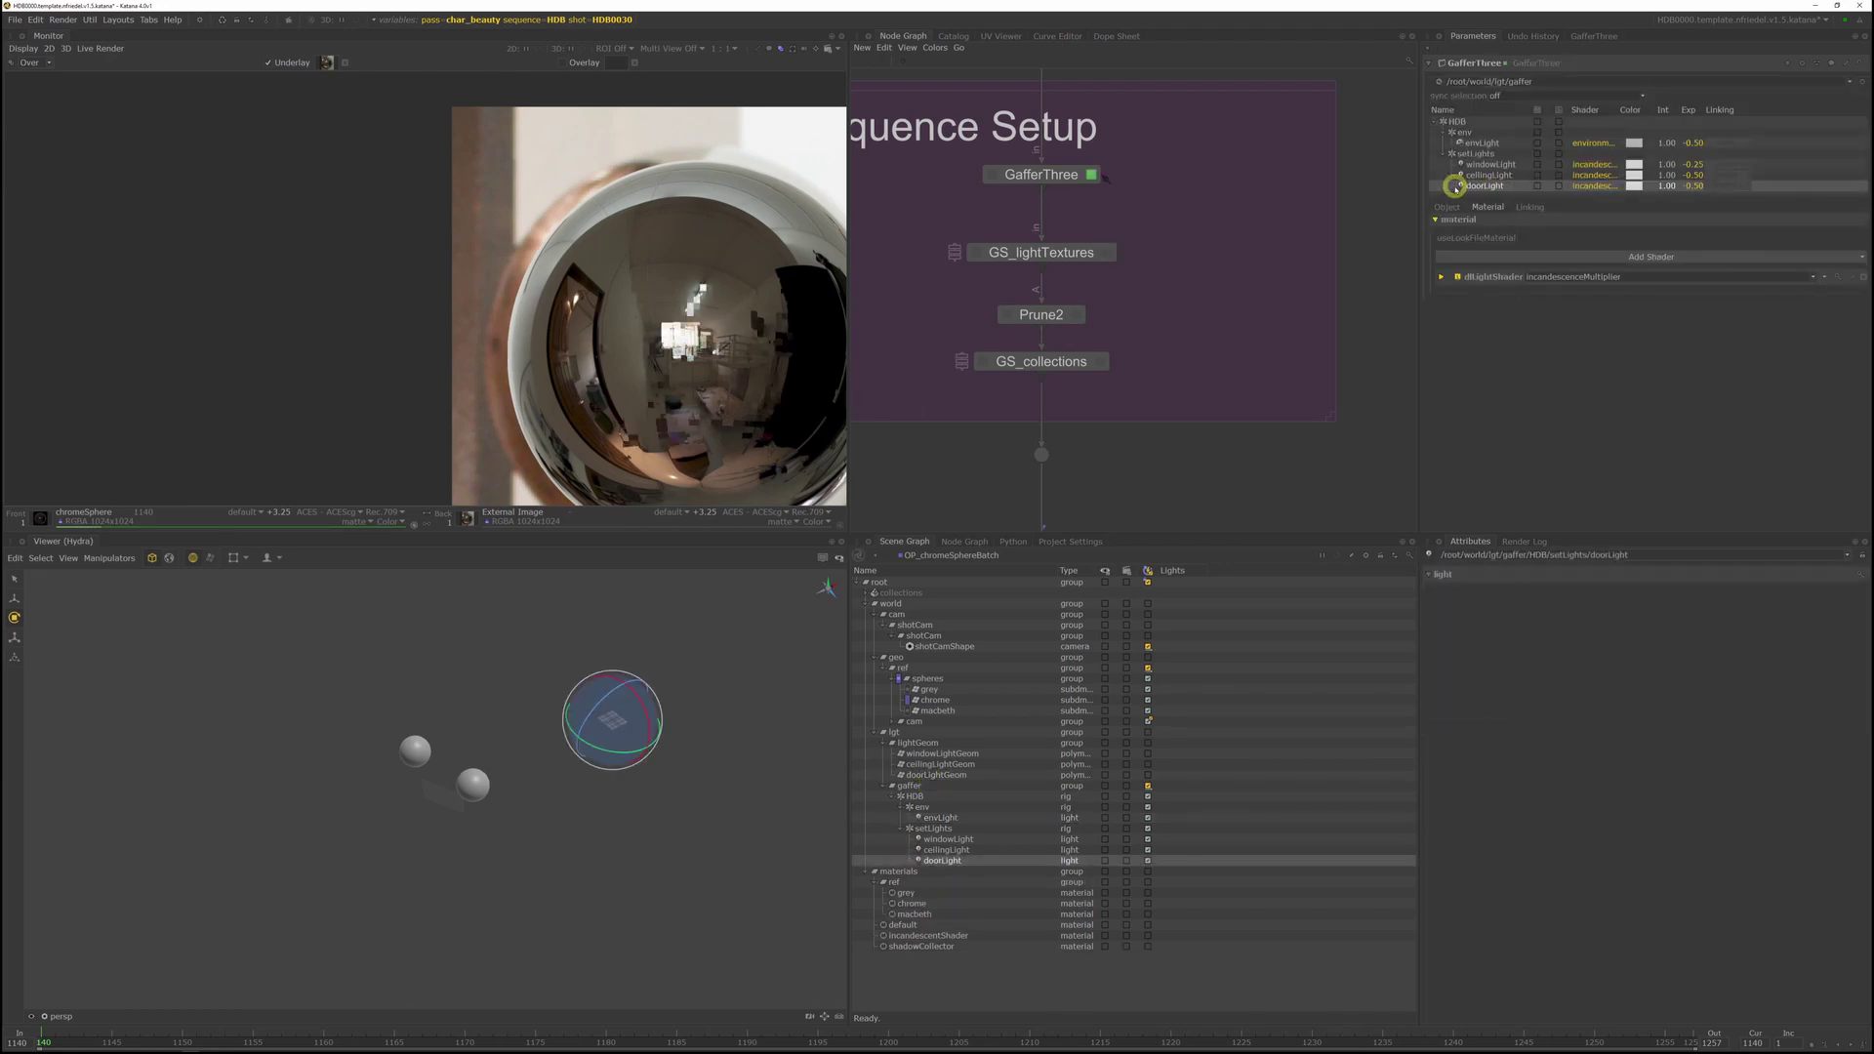
middle_click_drag(1071, 197, 1084, 199)
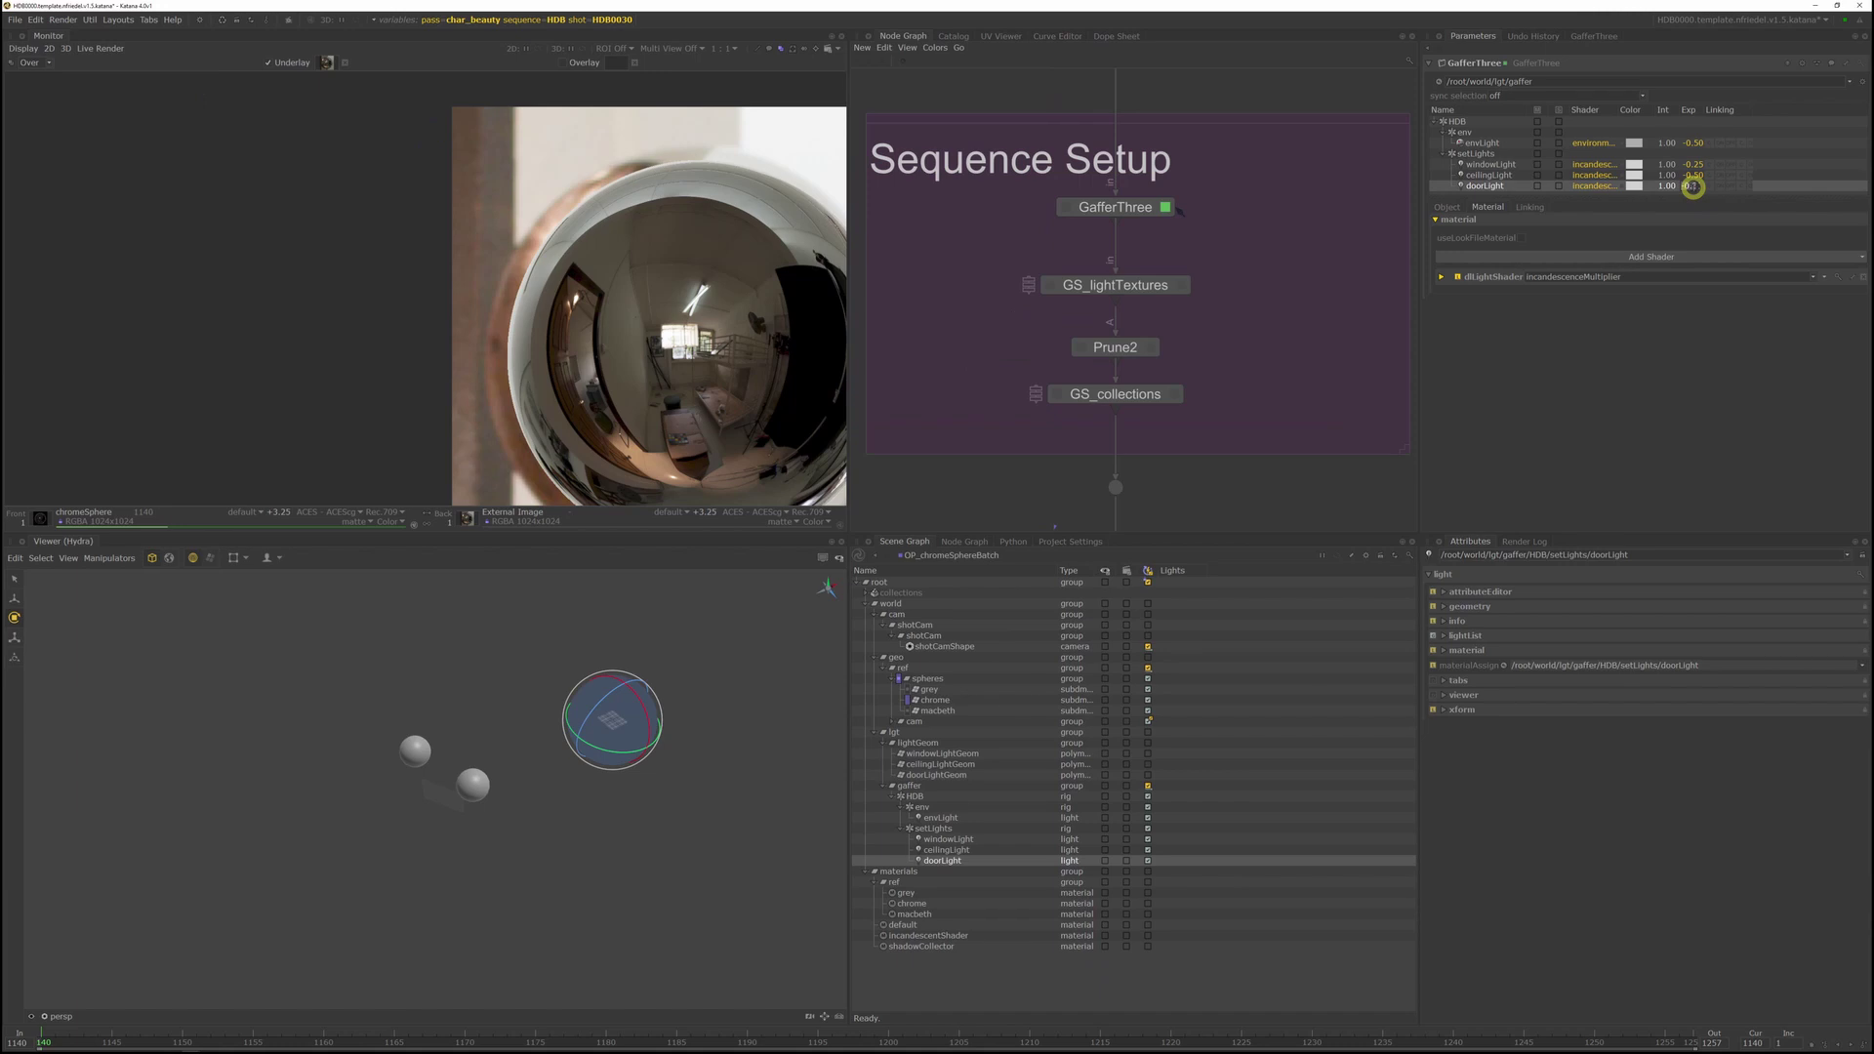
type("0")
key("Return")
left_click(1491, 279)
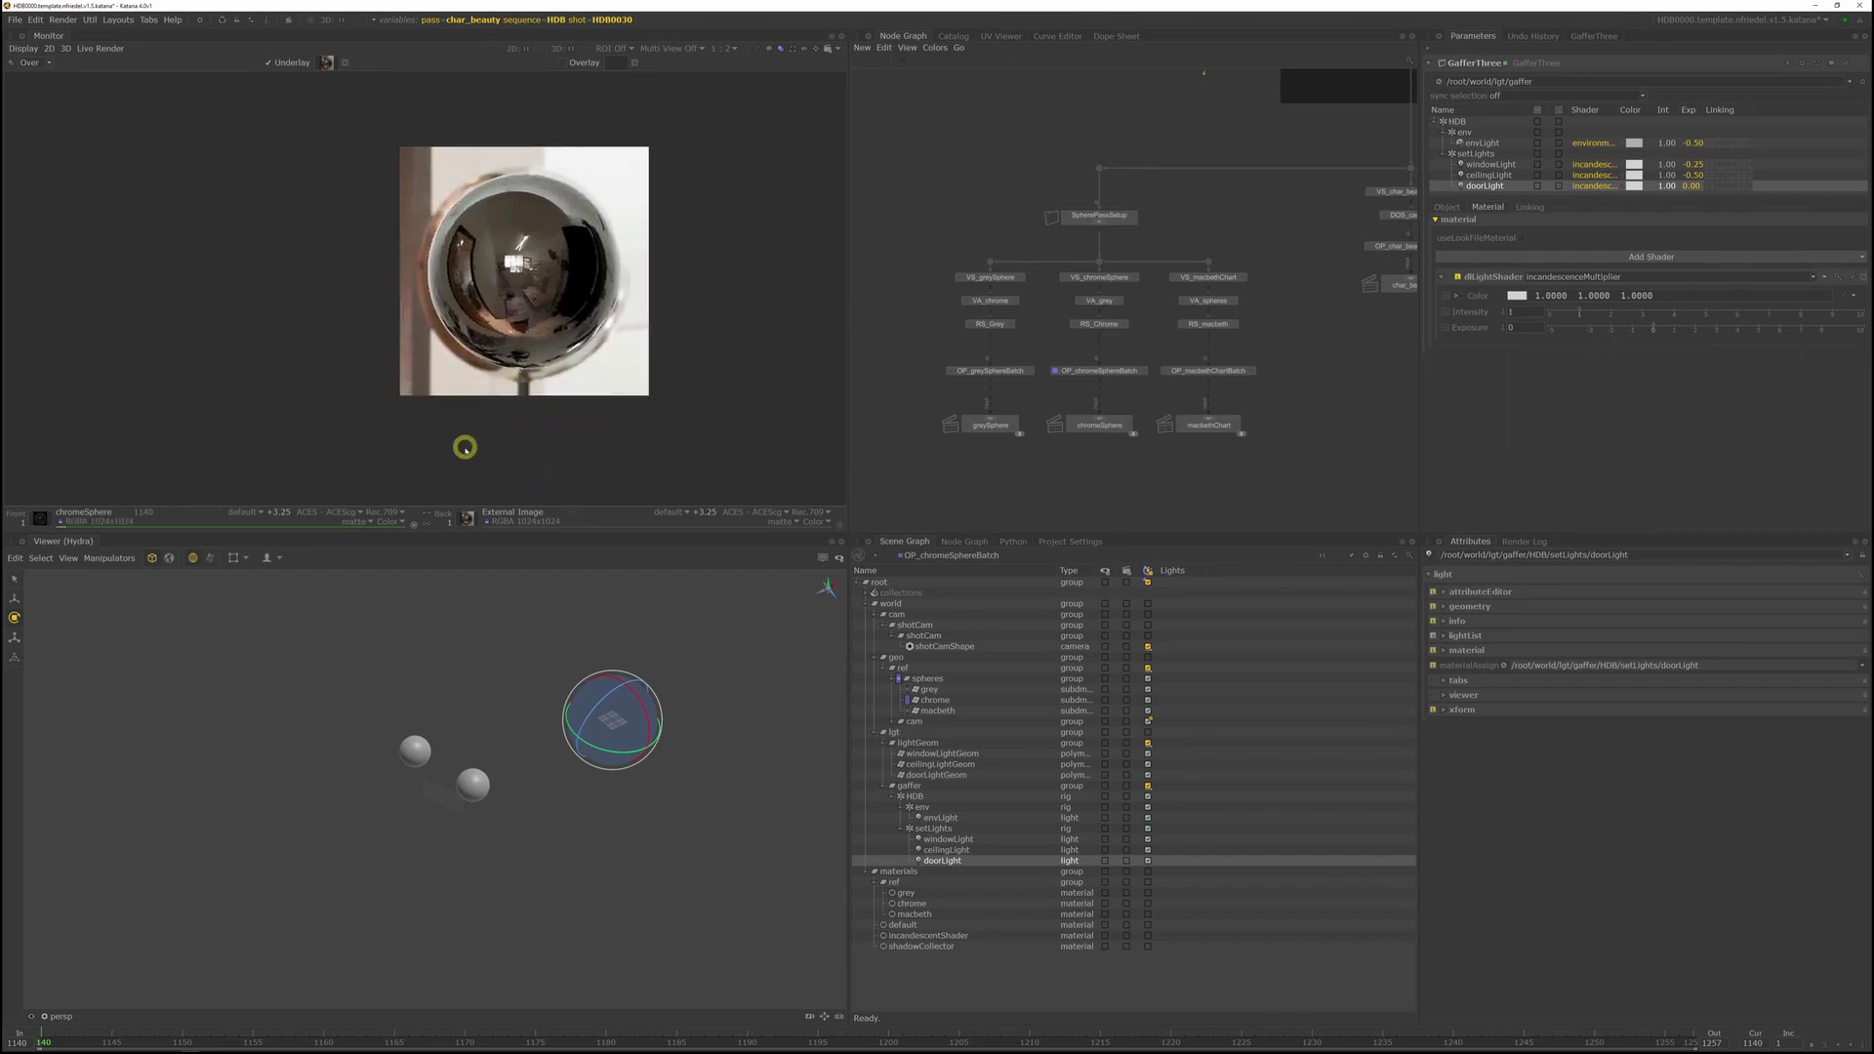
Step: Select the door light plane and disable the isolating node inside VEG_spheres1 to bring the set and samurai into the viewer
left_click(613, 720)
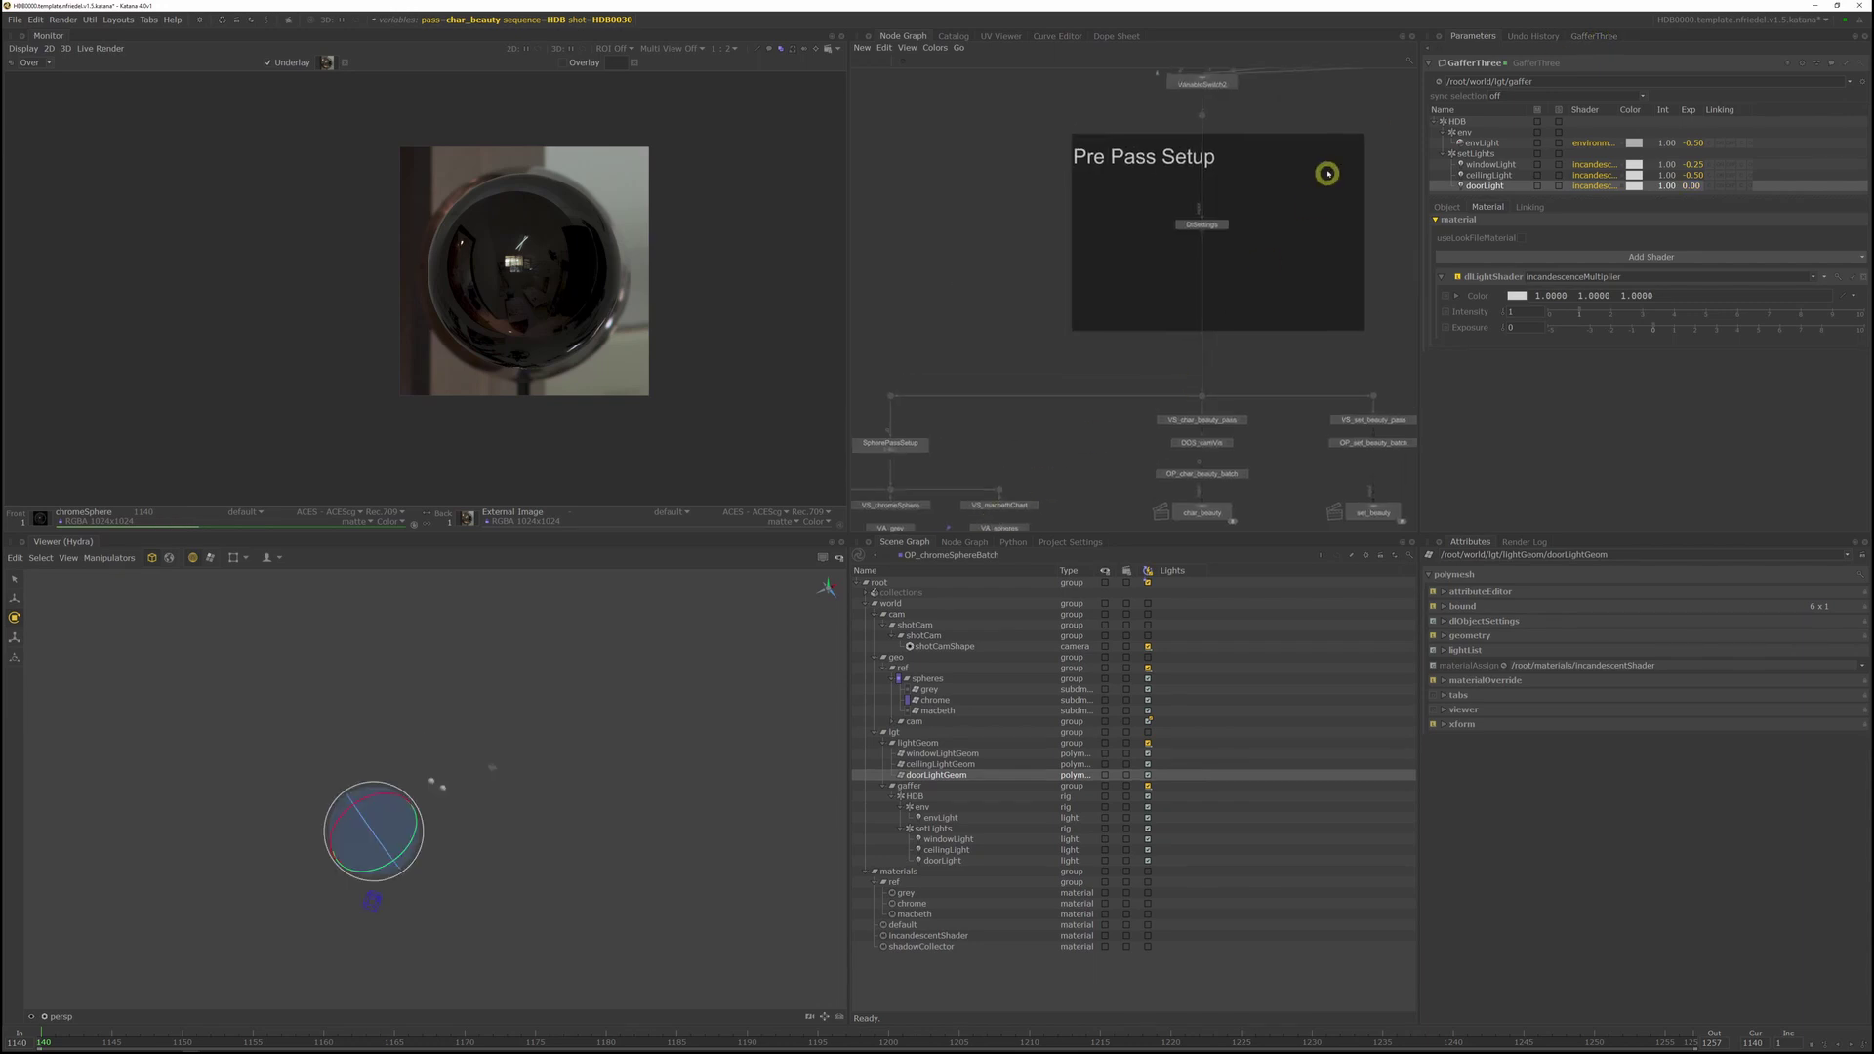
middle_click_drag(1327, 173, 977, 512)
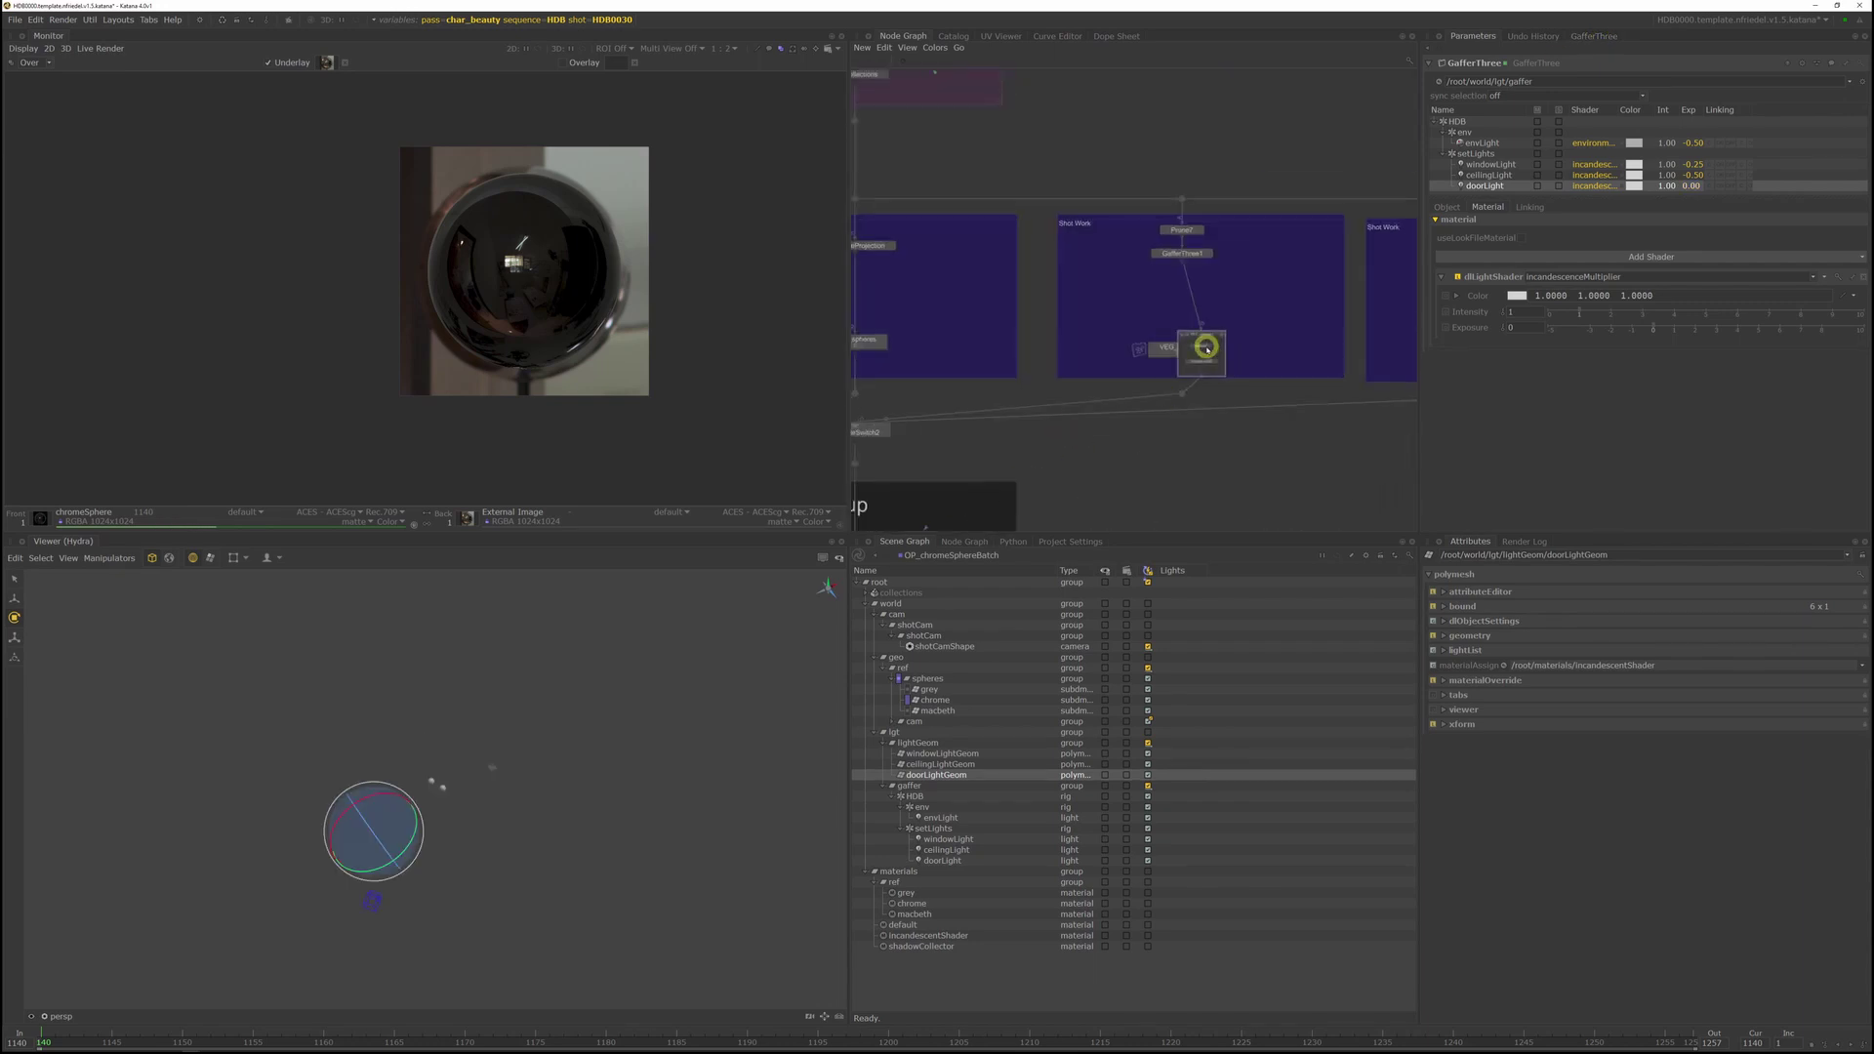
key("d")
right_click_drag(343, 895, 506, 912, "alt")
left_click_drag(507, 912, 342, 891, "alt")
middle_click_drag(343, 891, 462, 943, "alt")
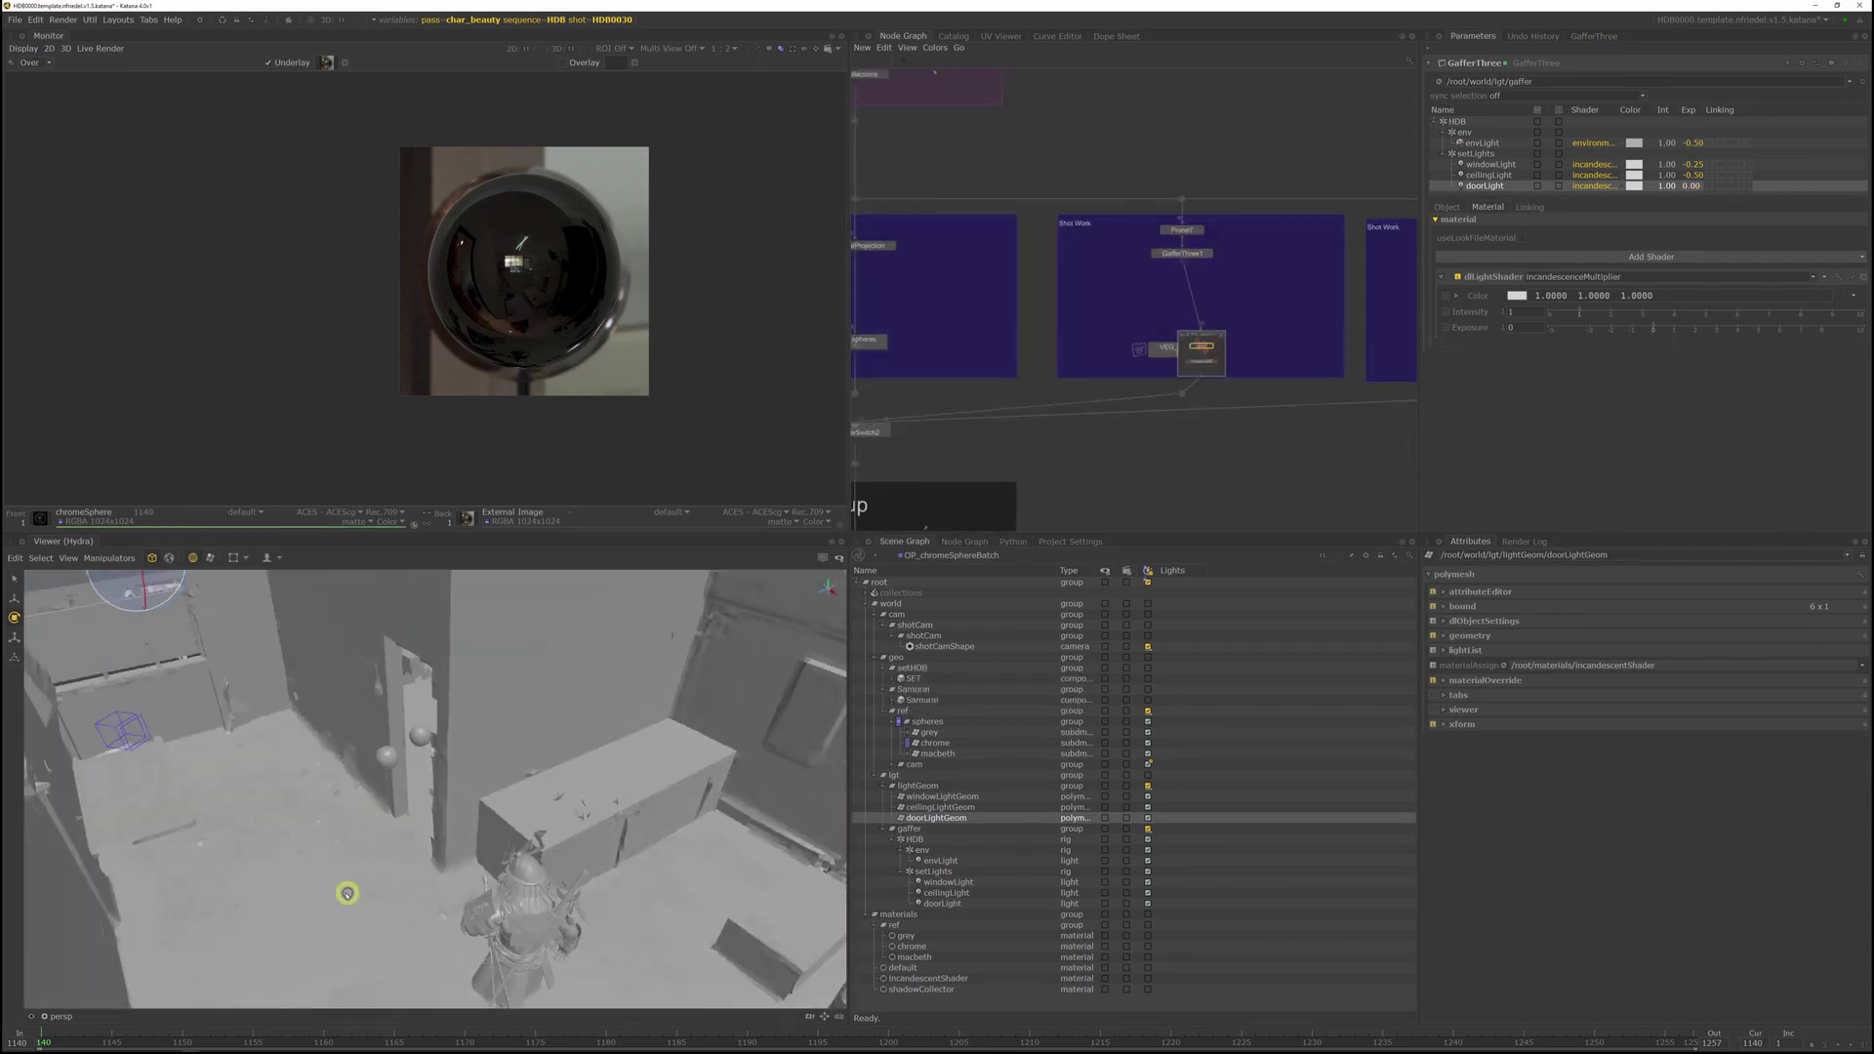
left_click_drag(456, 940, 778, 536, "alt")
Step: Open doorLight_pc in LightGeom_Merge for editing, scale the plane uniformly to about 31.4, and move it toward the doorway
scroll(1175, 272, "down", 3)
middle_click_drag(1039, 114, 1166, 523)
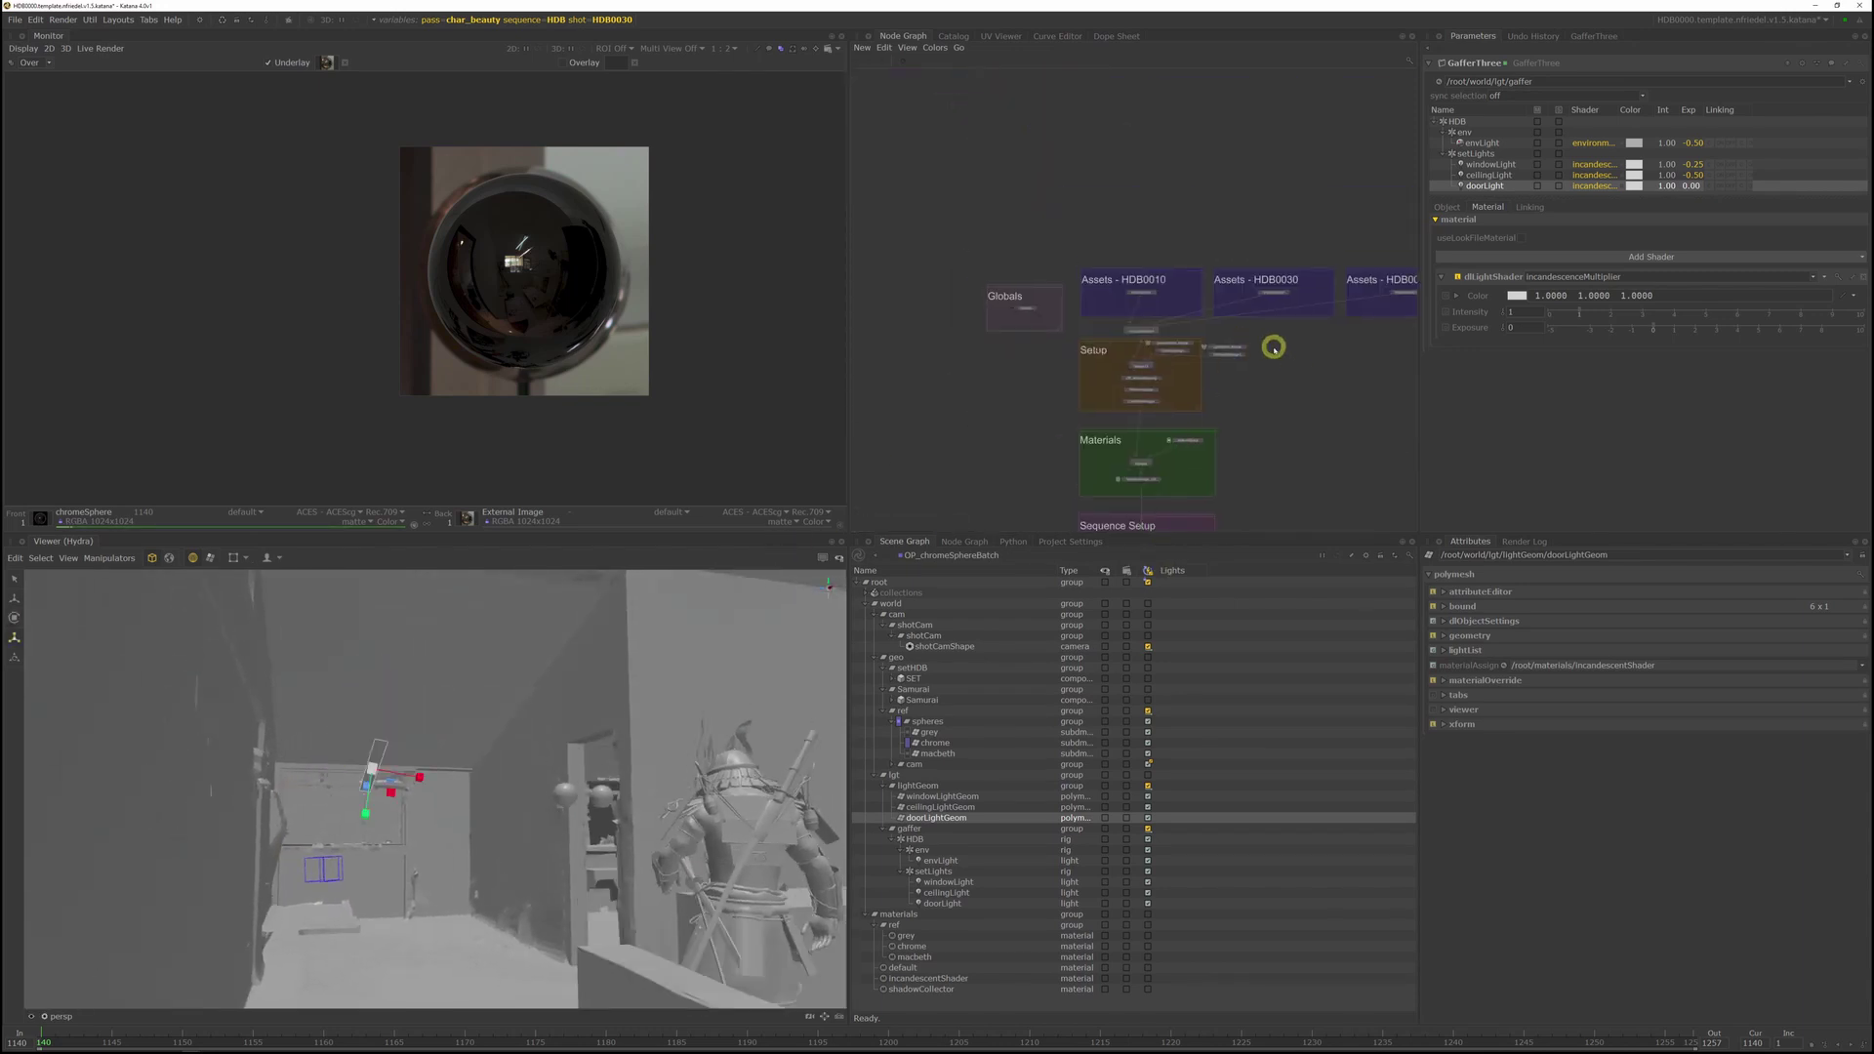
scroll(1274, 348, "up", 4)
left_click(1162, 348)
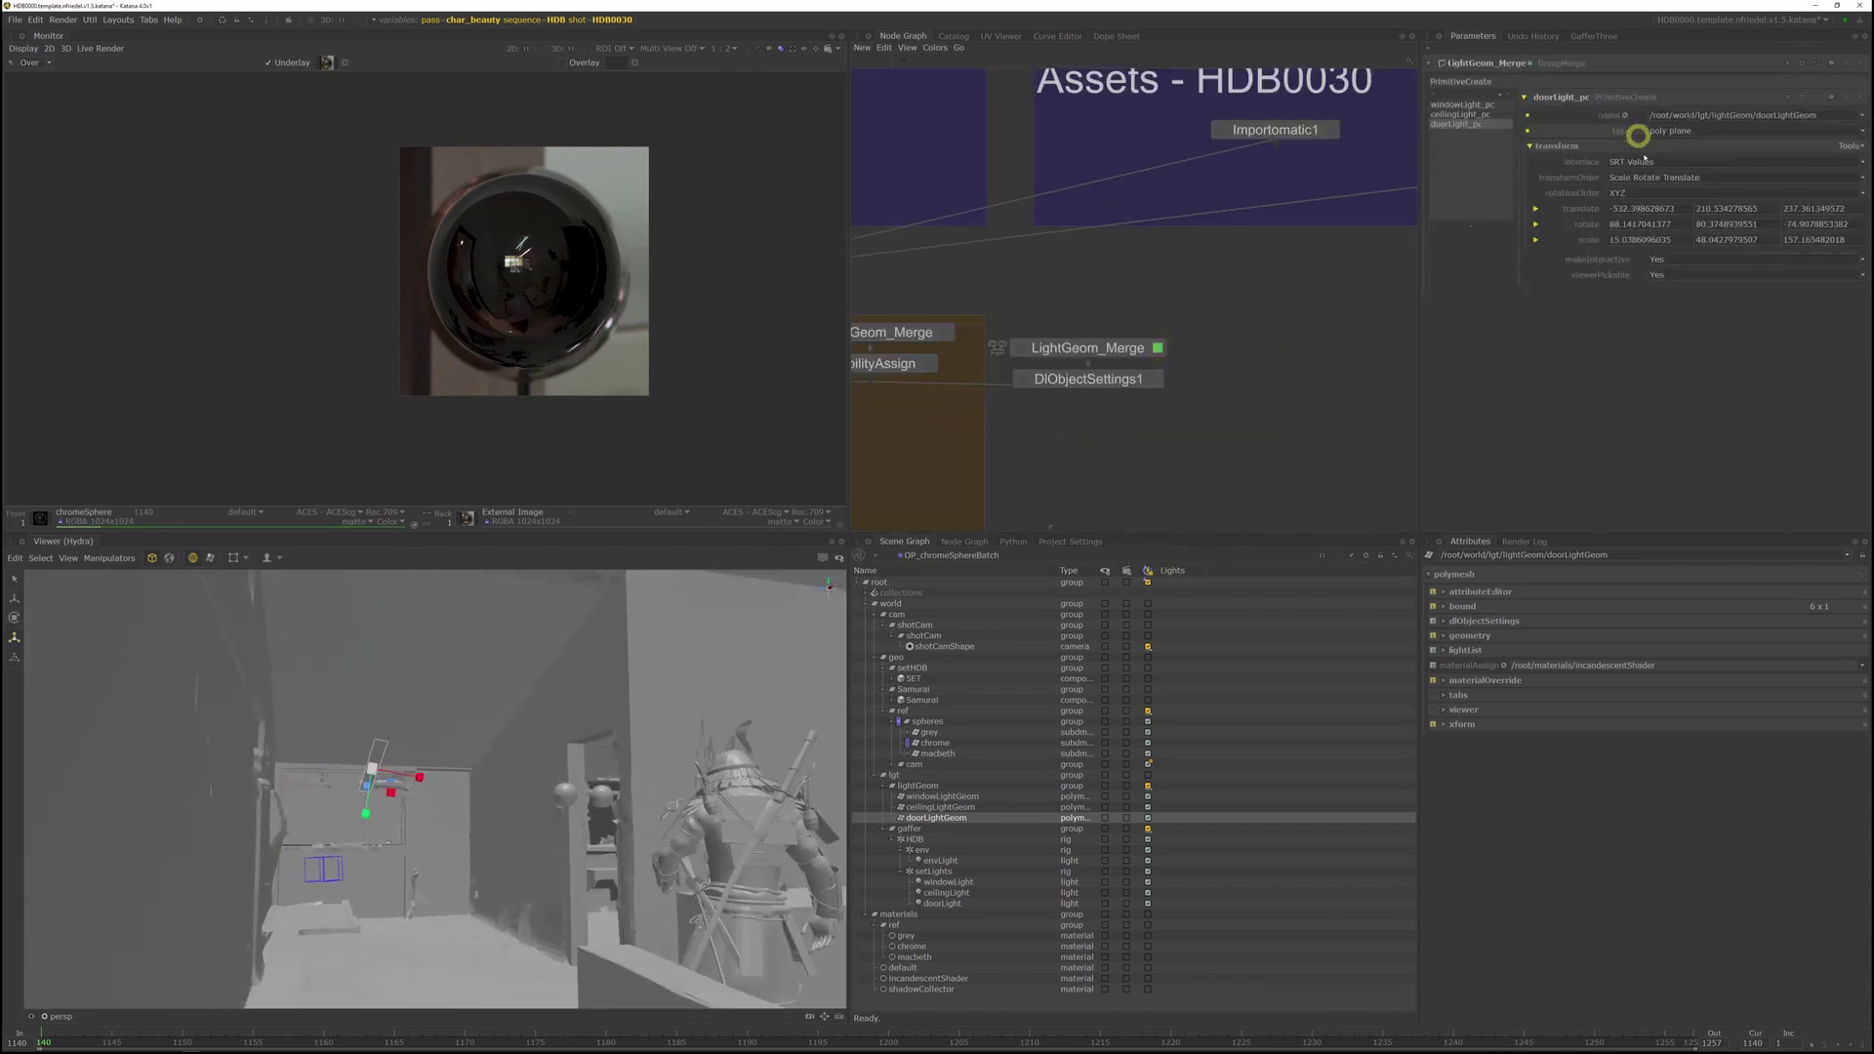
key("f")
key("w")
left_click_drag(615, 718, 663, 881, "alt")
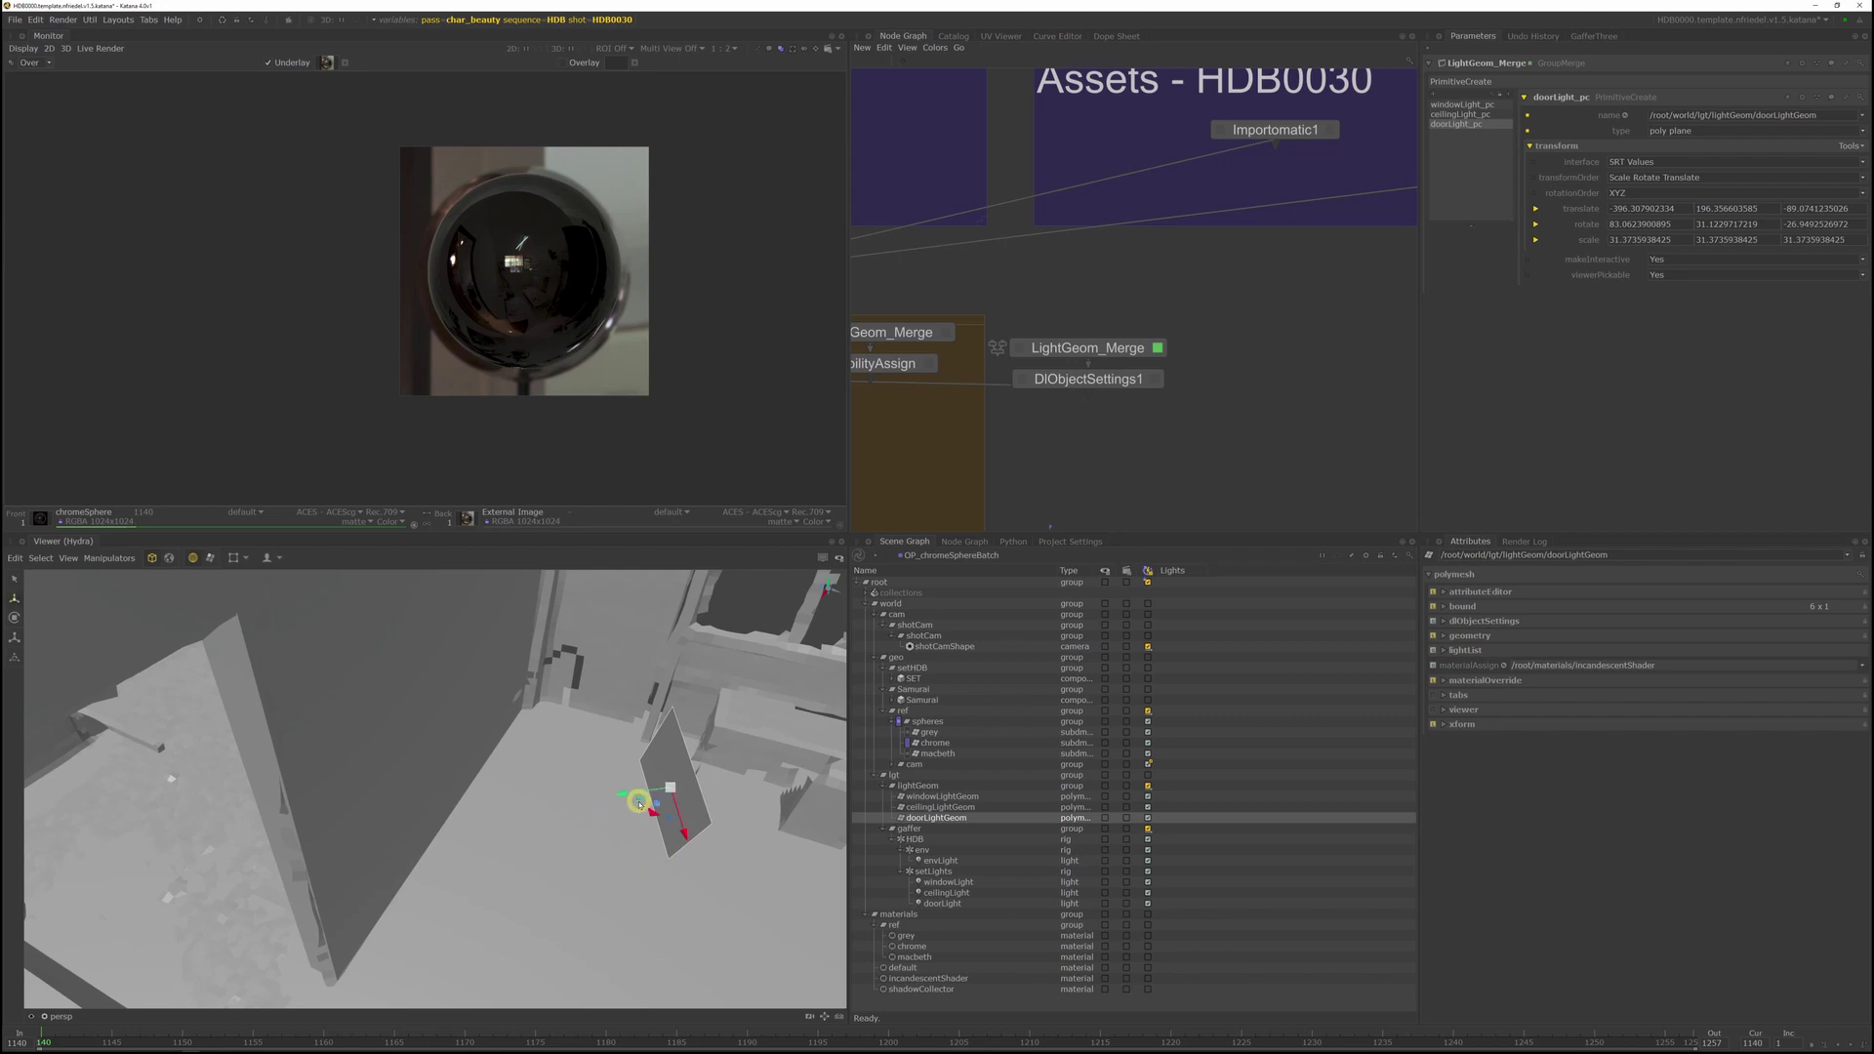
left_click_drag(653, 790, 466, 818)
Step: Rotate the door light plane, scale it to about 16.7, and place it at the top of the doorway at about -396, 224, -36
scroll(459, 275, "up", 2)
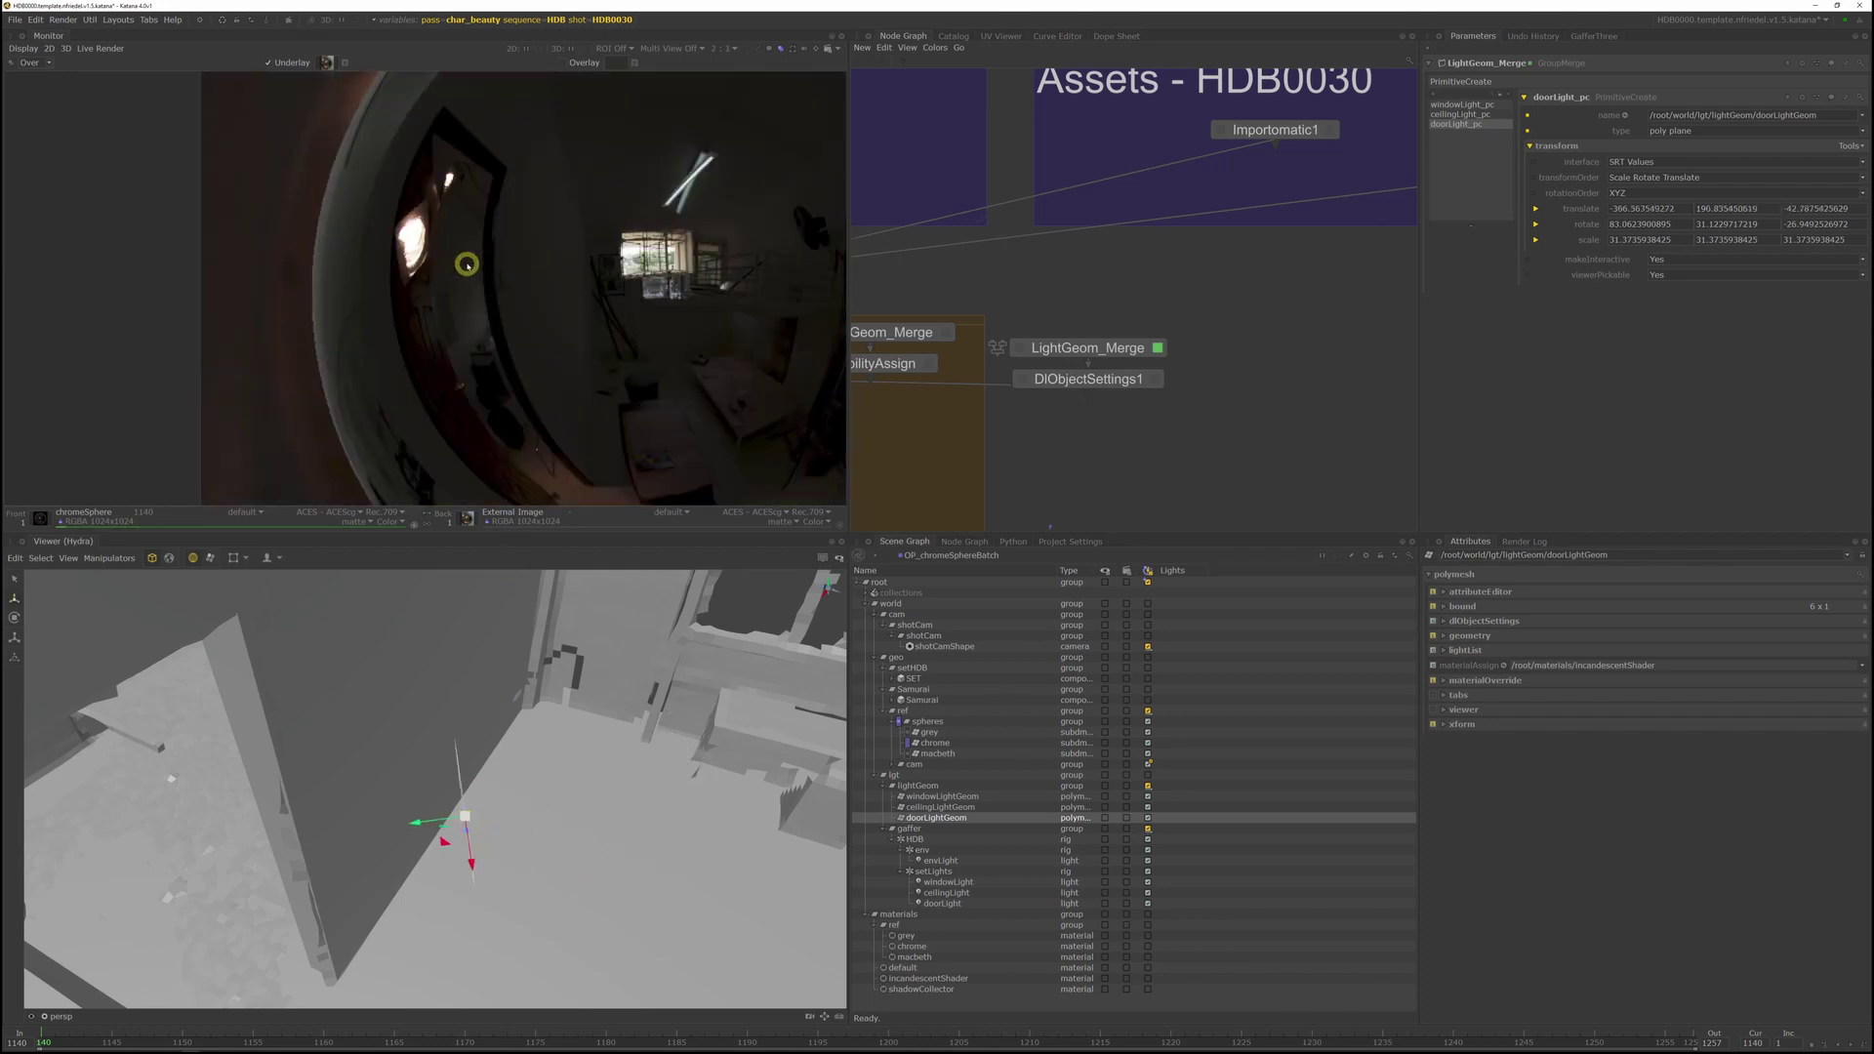
mouse_move(440, 731)
left_mouse_down("alt")
mouse_move(524, 679)
mouse_move(448, 732)
left_mouse_up("alt")
key("e")
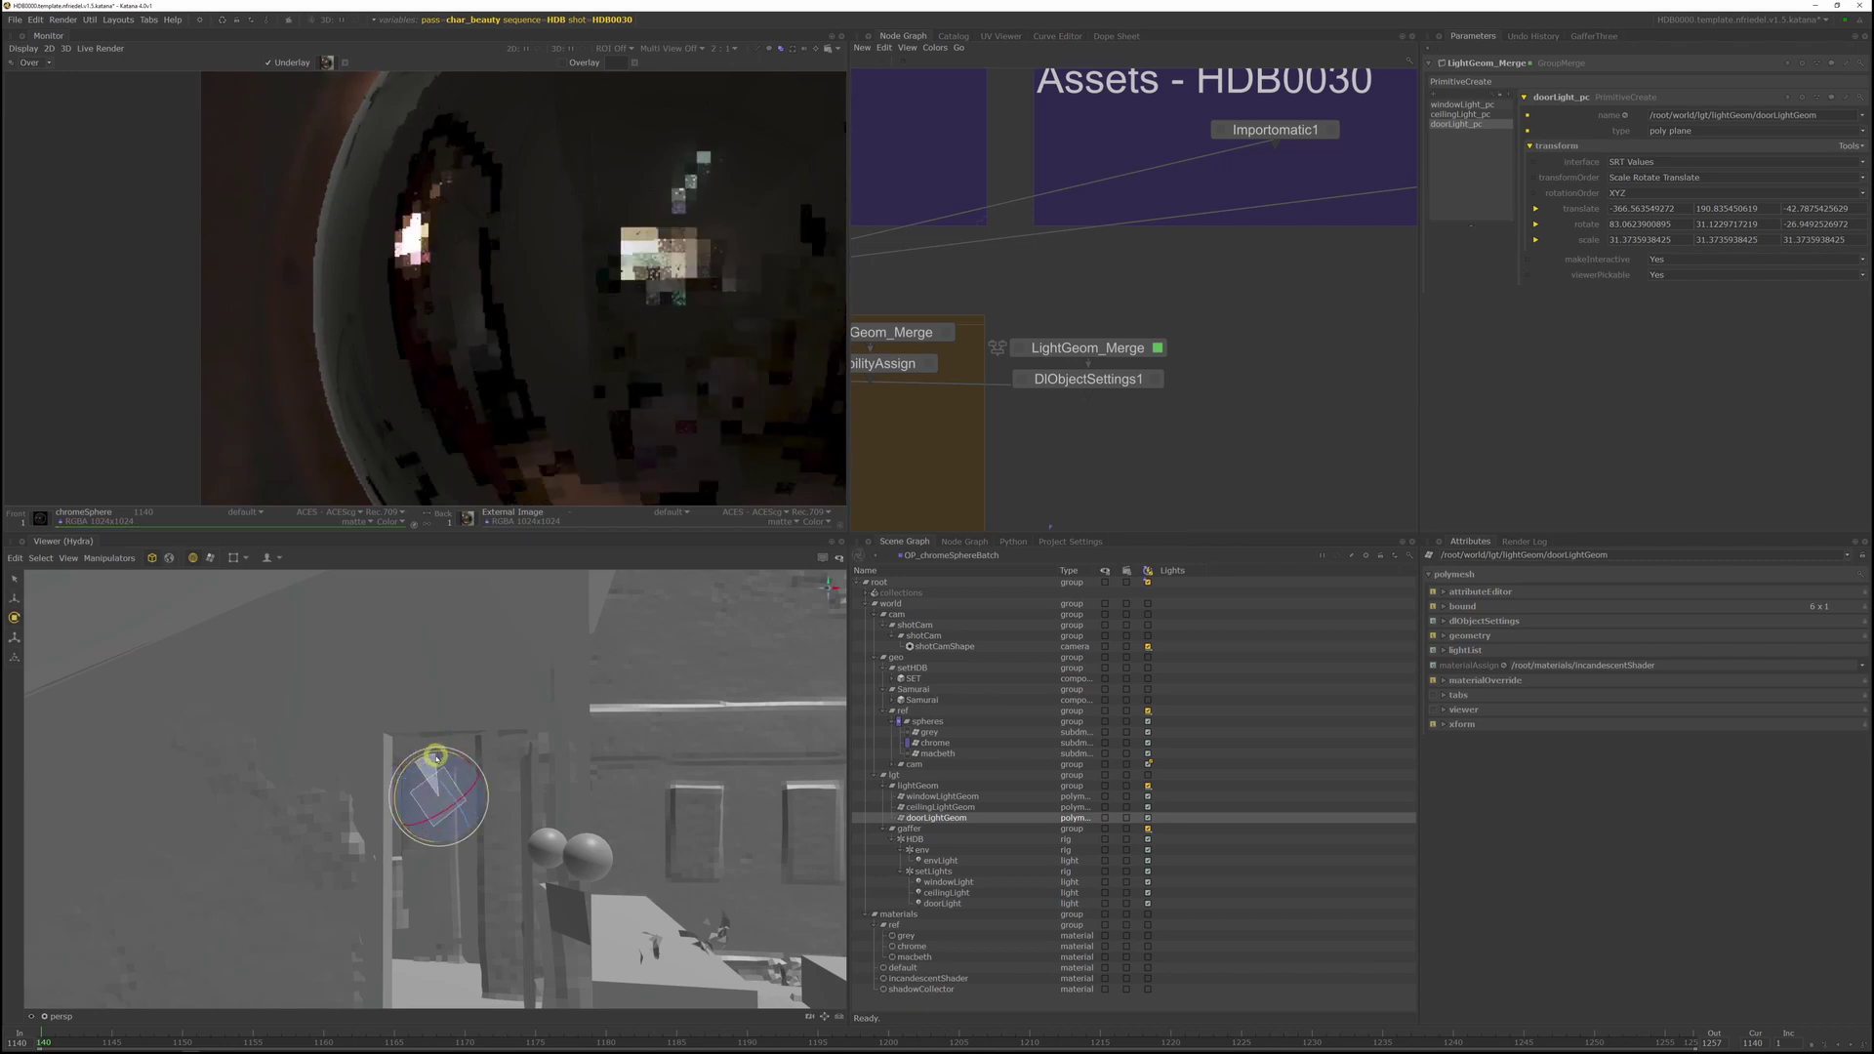
left_click_drag(450, 792, 432, 759)
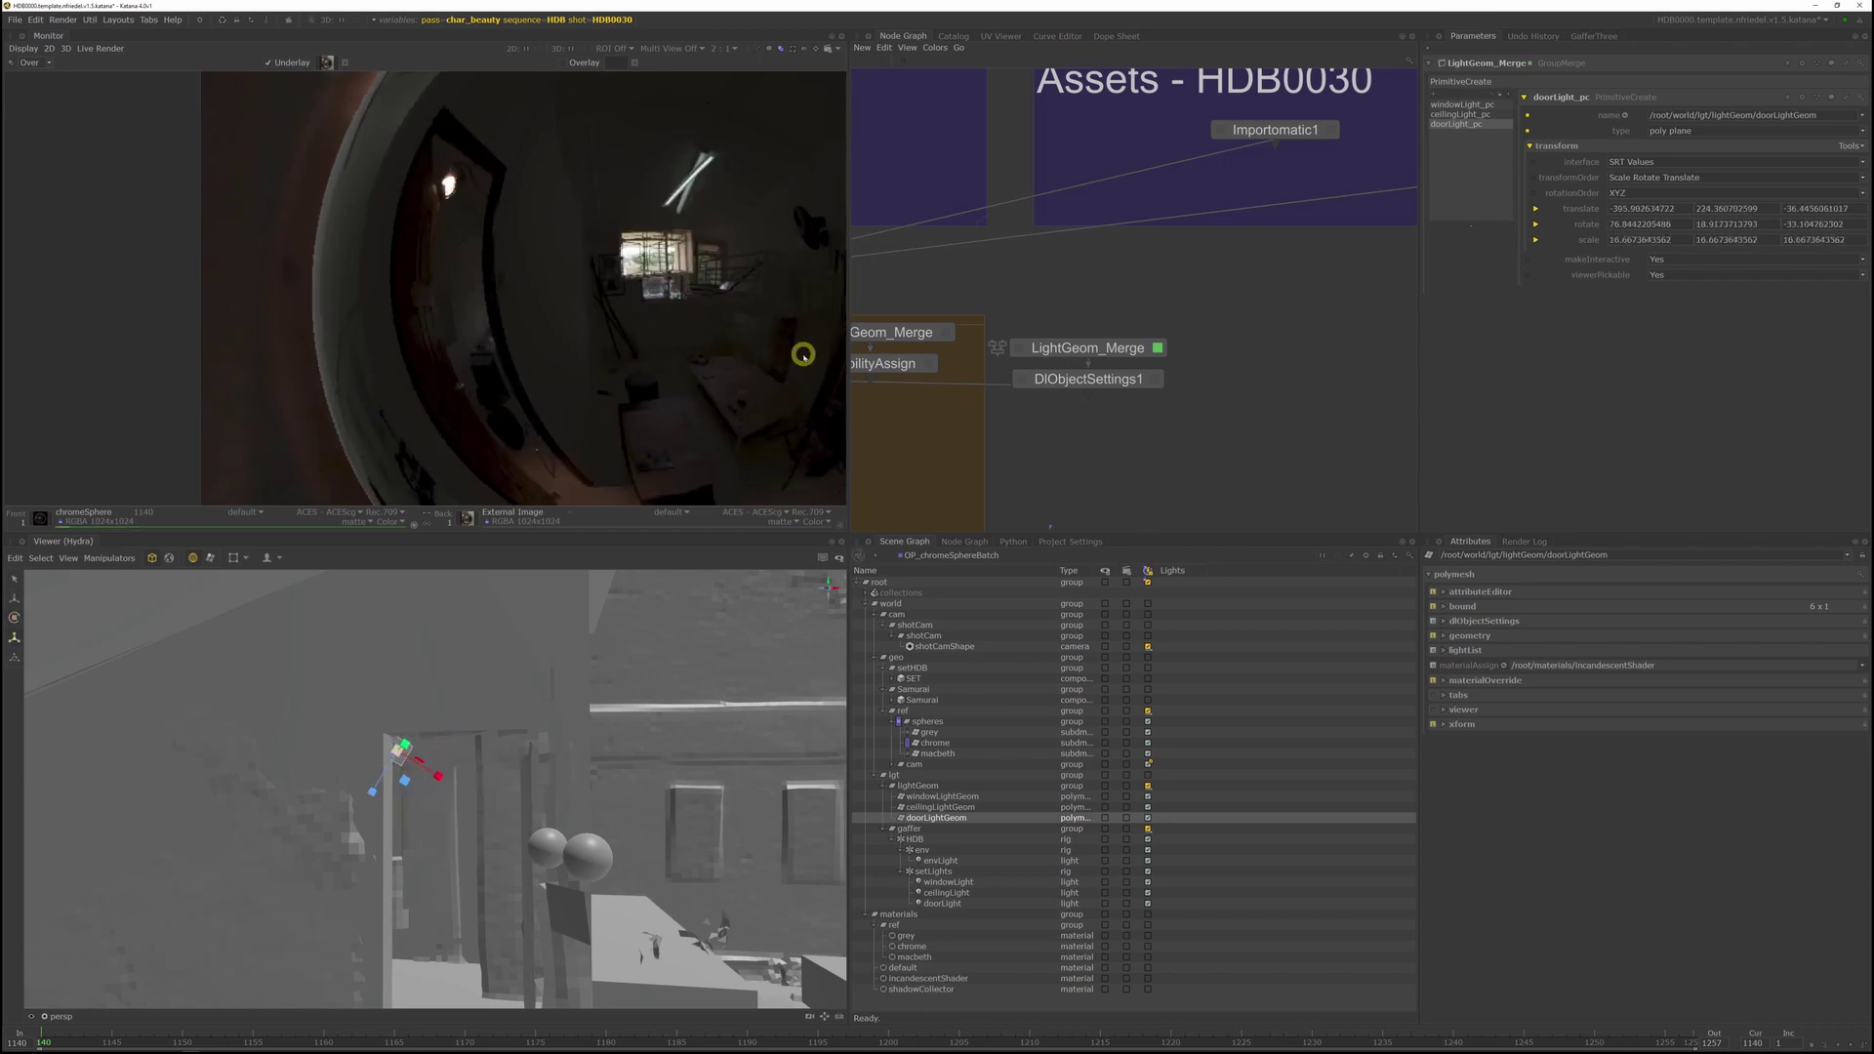
scroll(527, 304, "down", 2)
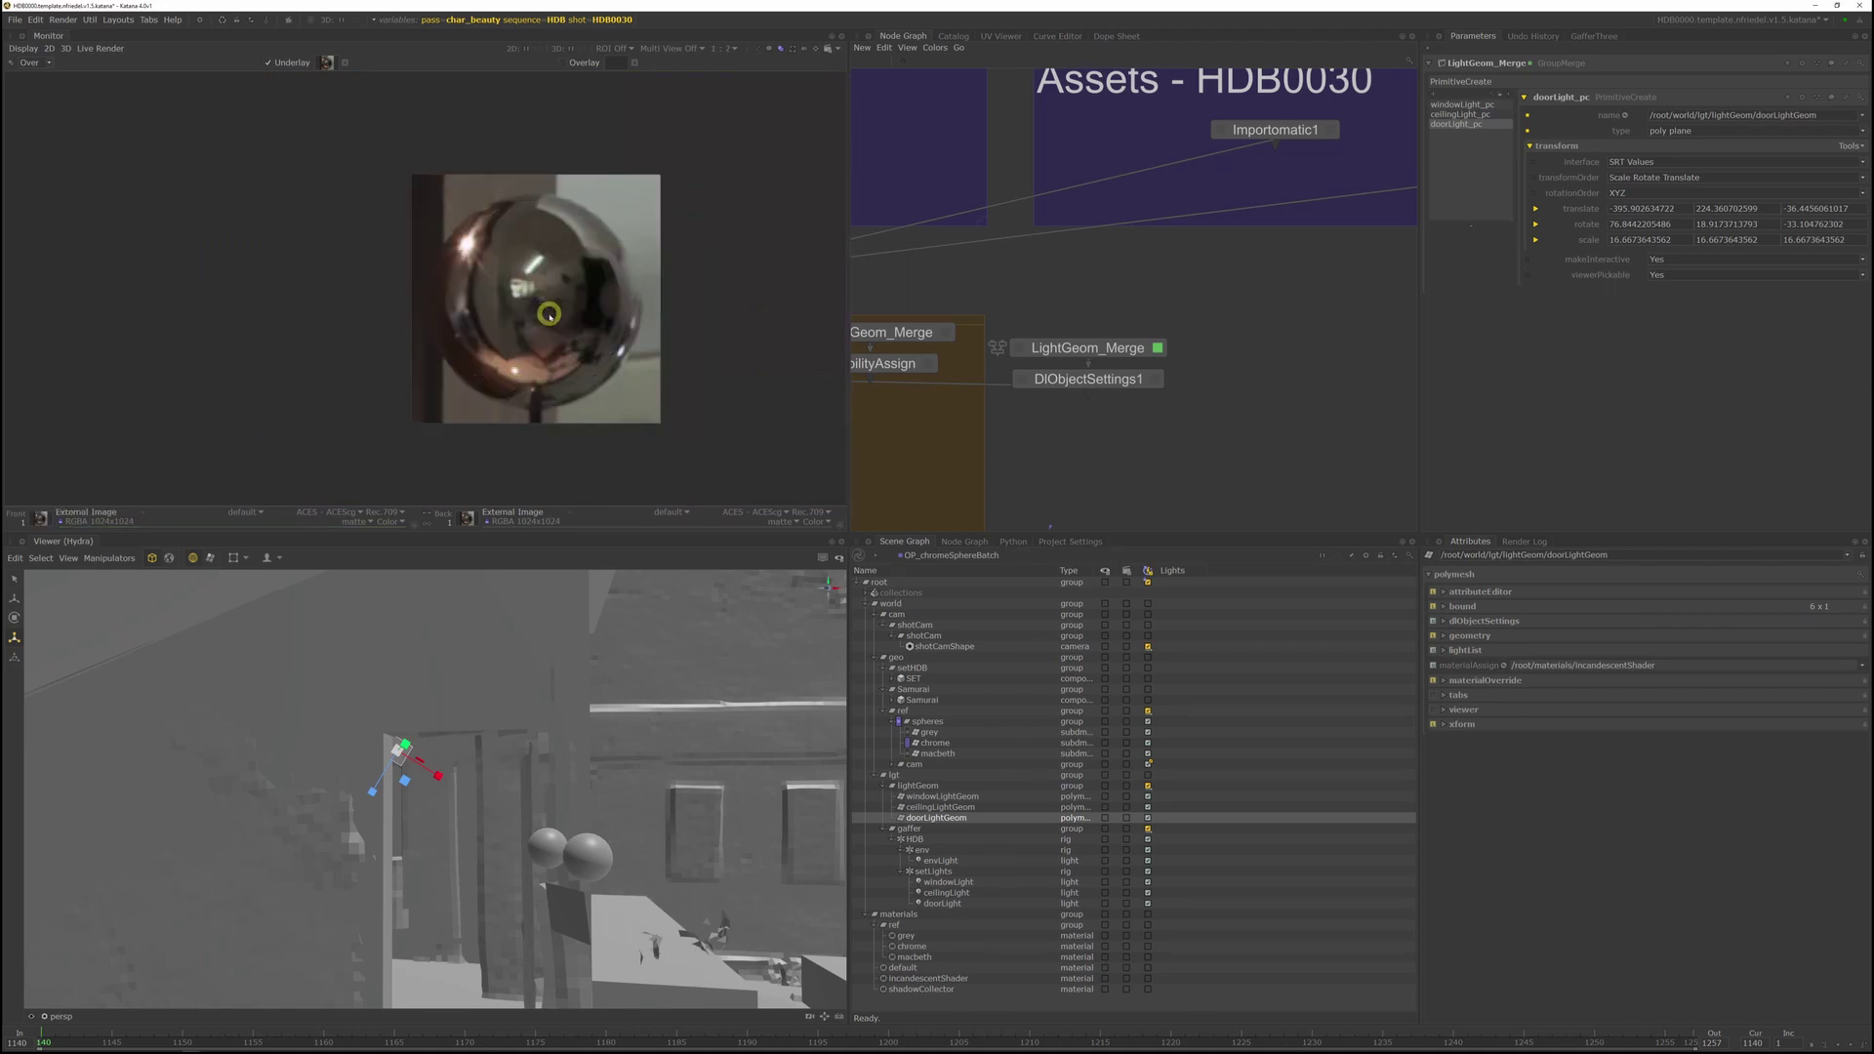
Step: Compare the rendered chrome sphere with the filmed one and inspect the door light plane against the SET geometry
key("Page_Up")
key("Page_Down")
key("Page_Up")
left_click_drag(596, 712, 624, 790, "alt")
middle_click_drag(624, 790, 585, 649, "alt")
right_click(913, 712)
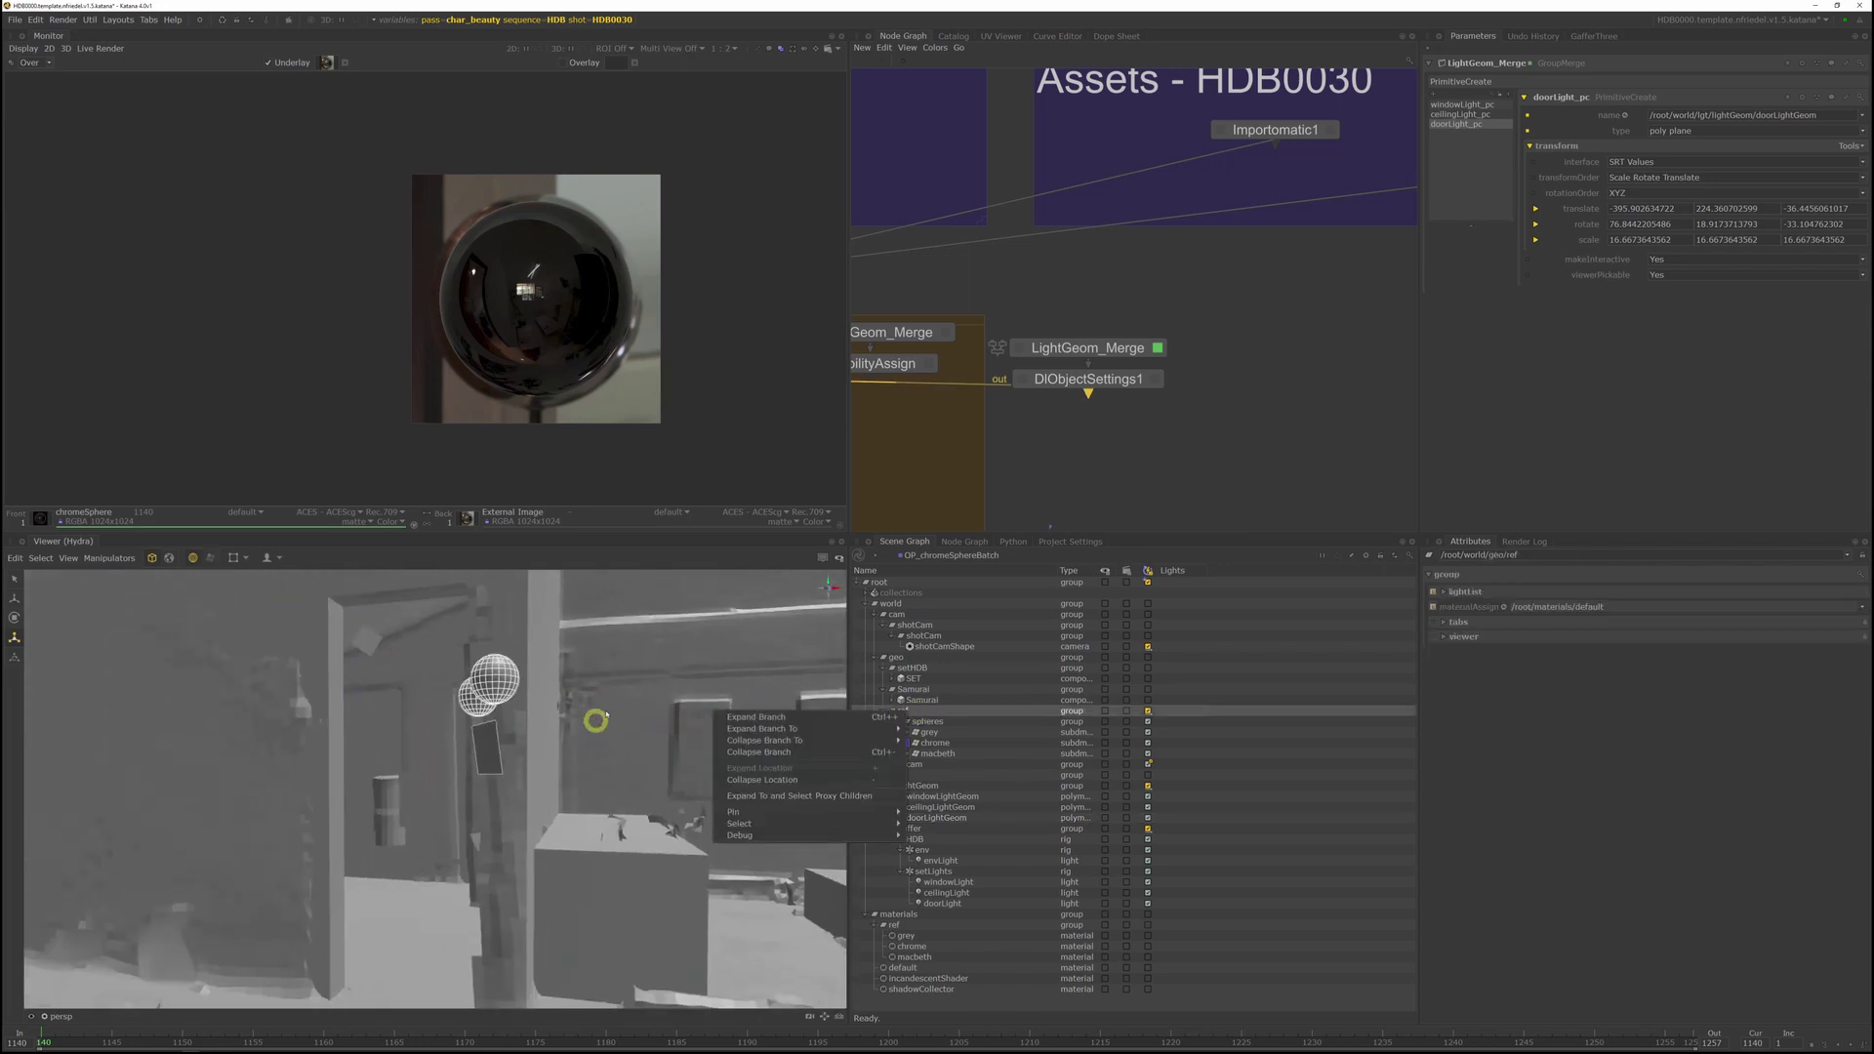
left_click(636, 680)
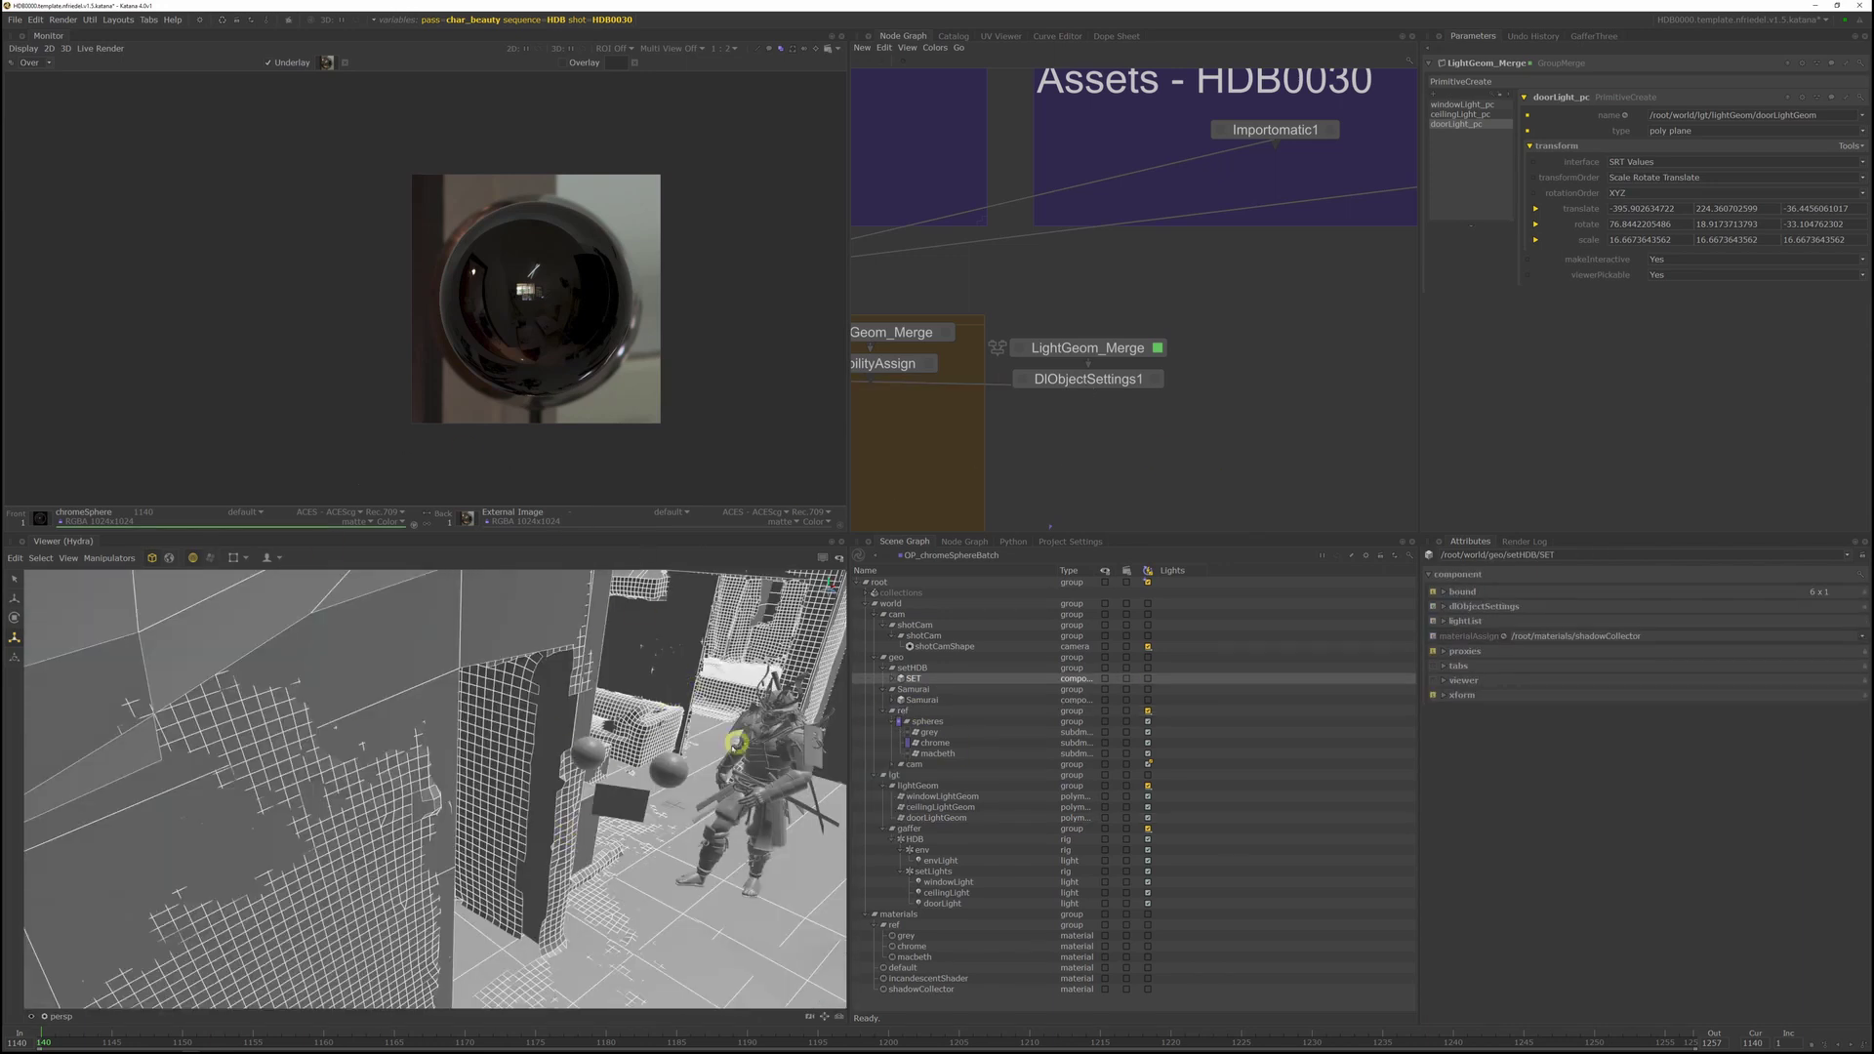
Step: Re-enable the isolating node inside VEG_spheres1 so only the spheres and light planes remain in the viewer
scroll(1114, 290, "down", 7)
middle_click_drag(1138, 341, 1262, 99)
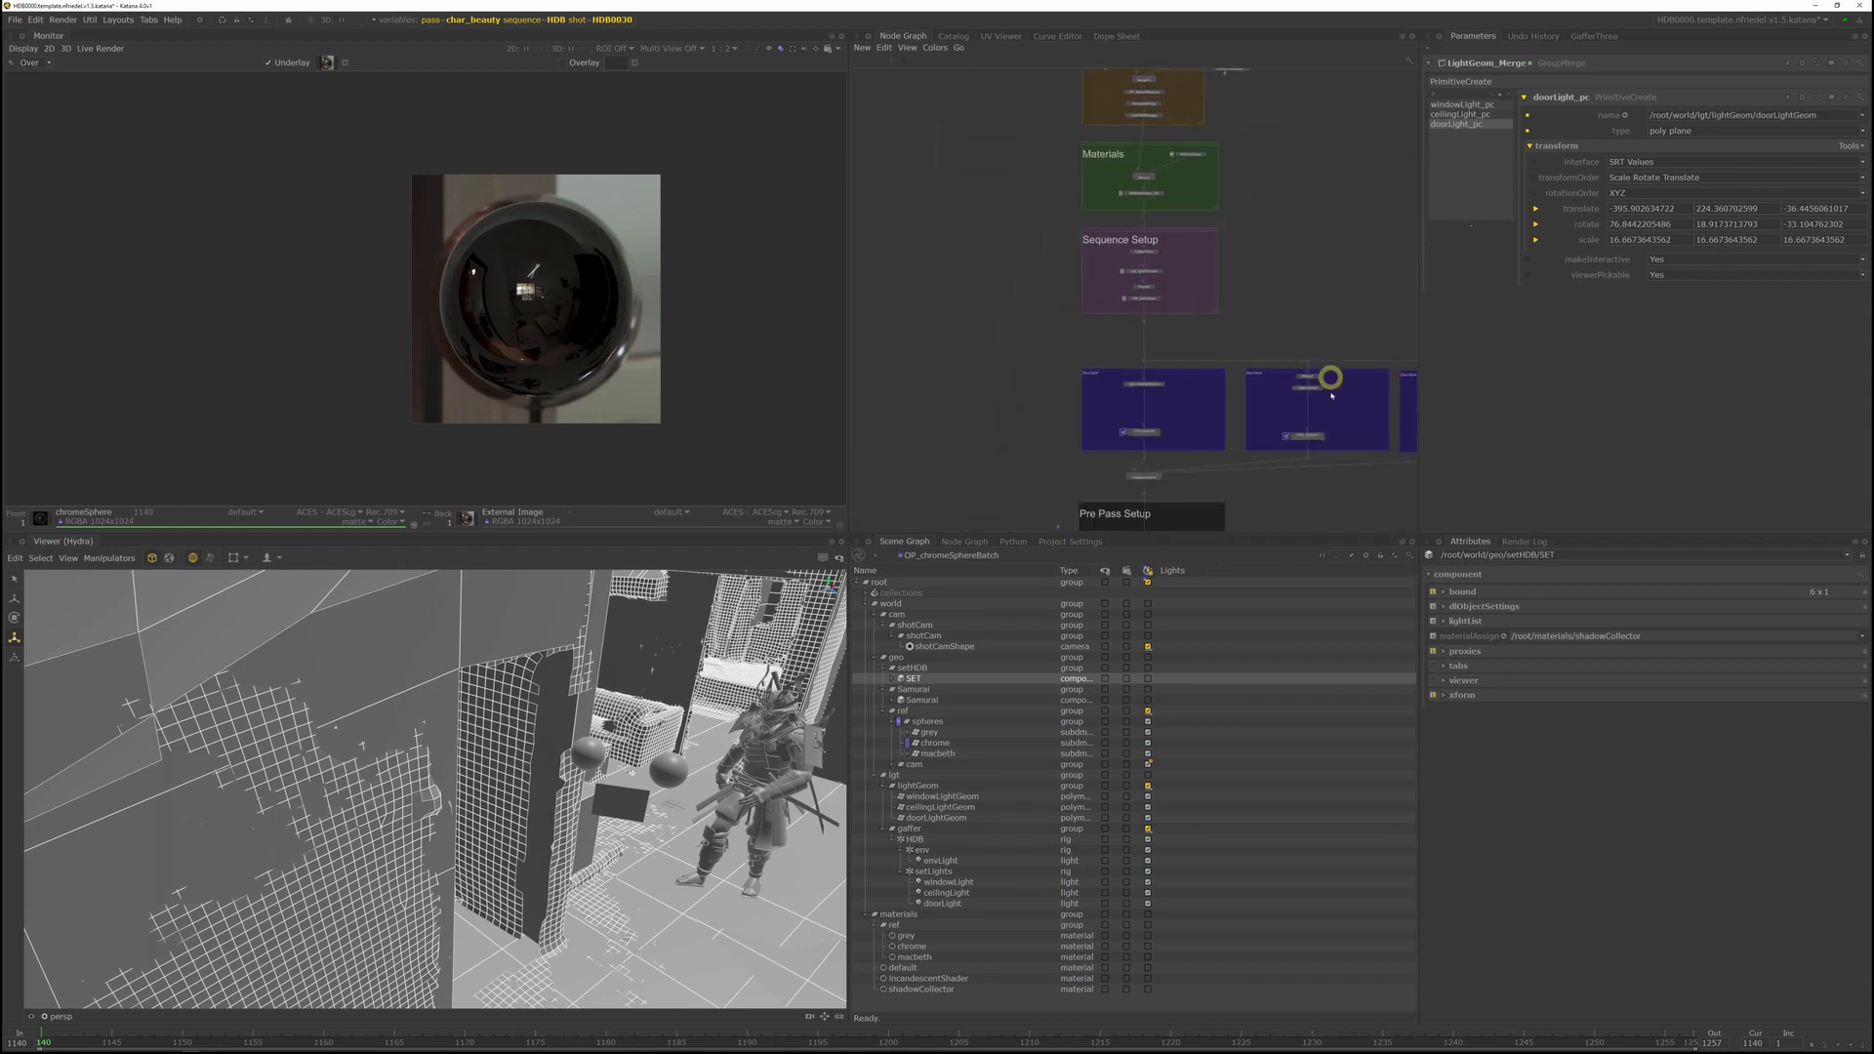
middle_click_drag(1171, 434, 1232, 334)
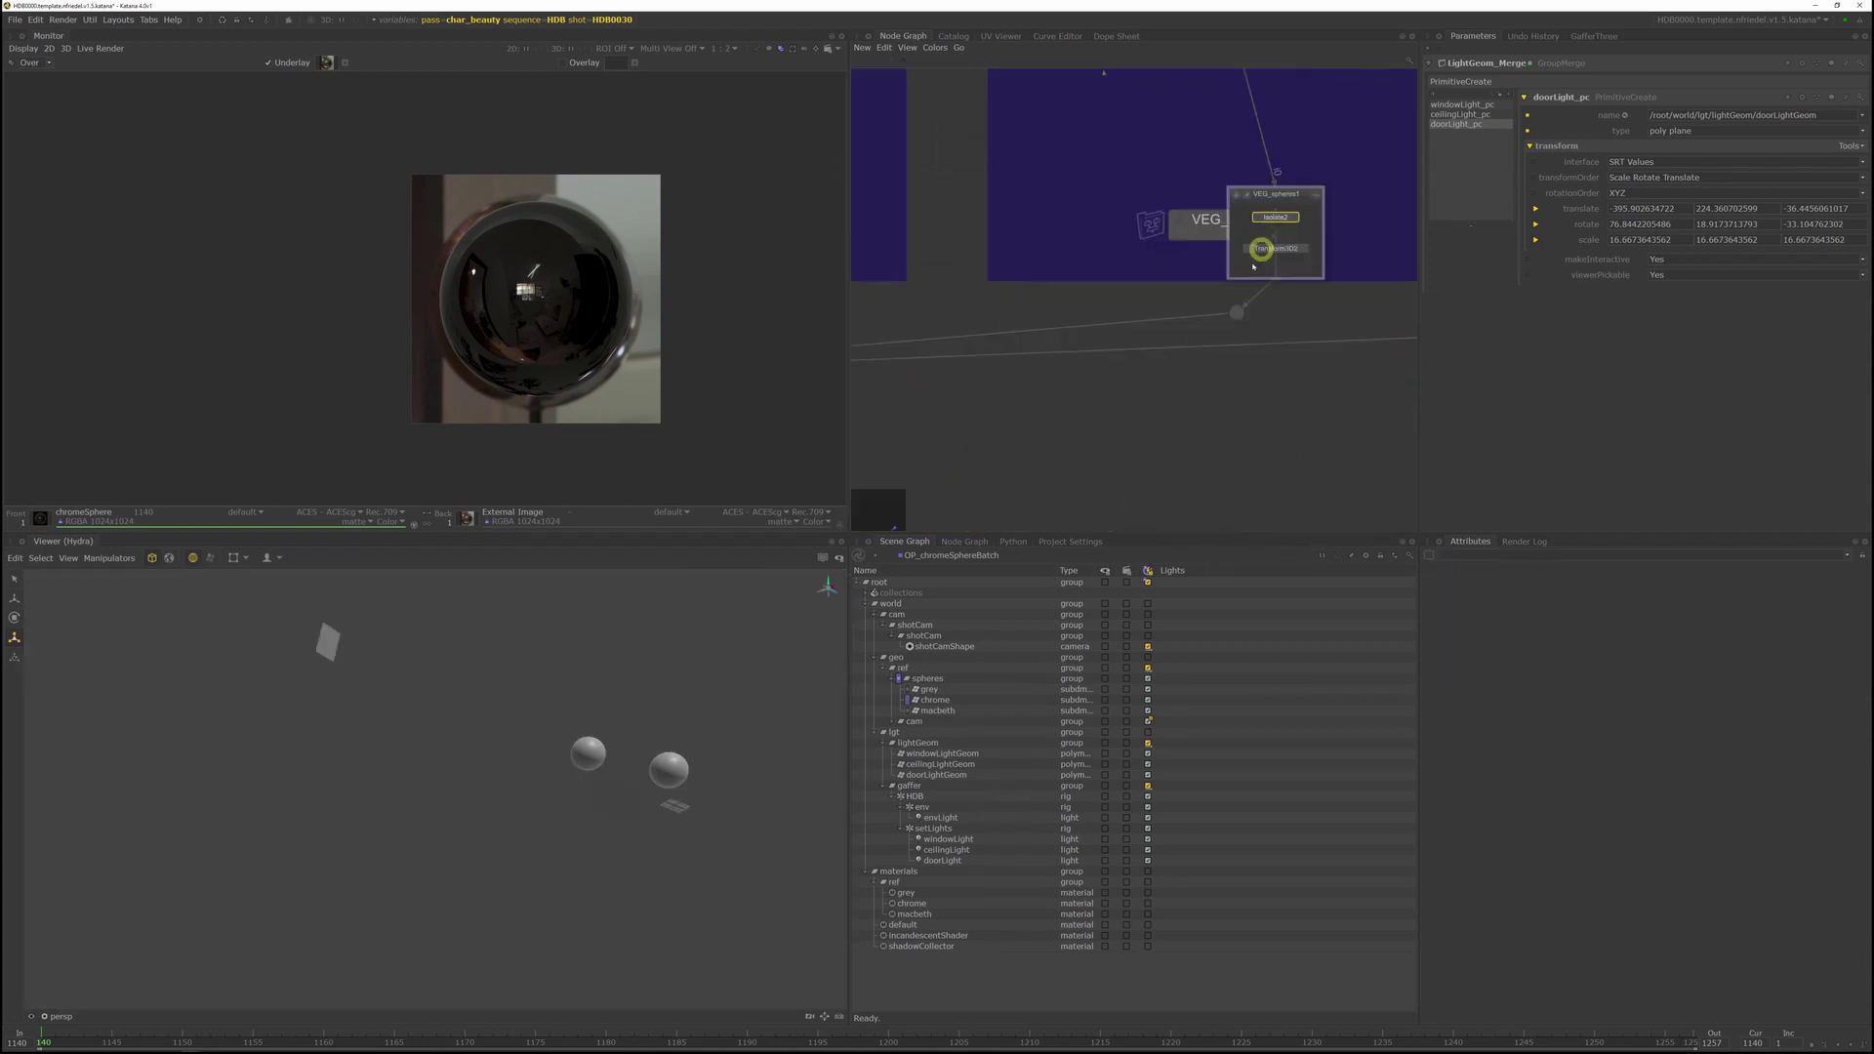
scroll(1171, 356, "down", 5)
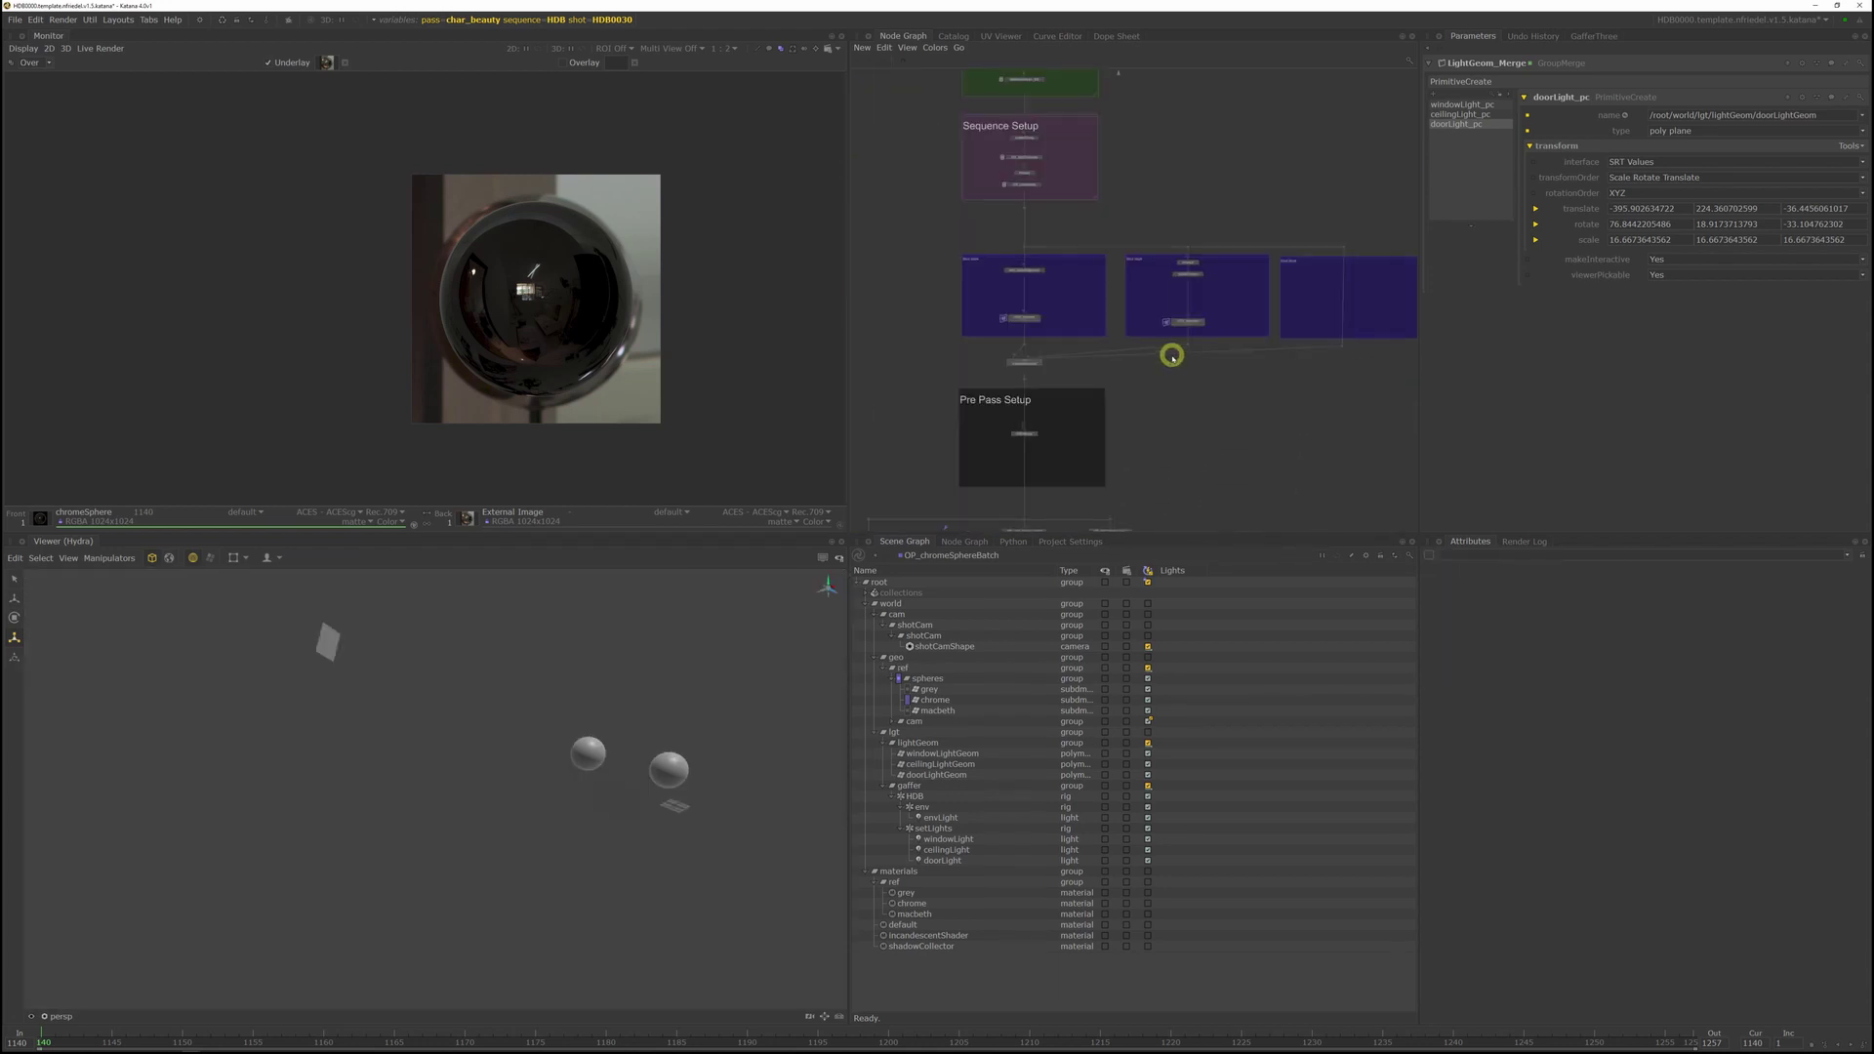
Step: Start a preview render of the greySphere pass
middle_click_drag(1100, 456, 1133, 178)
scroll(1131, 179, "up", 4)
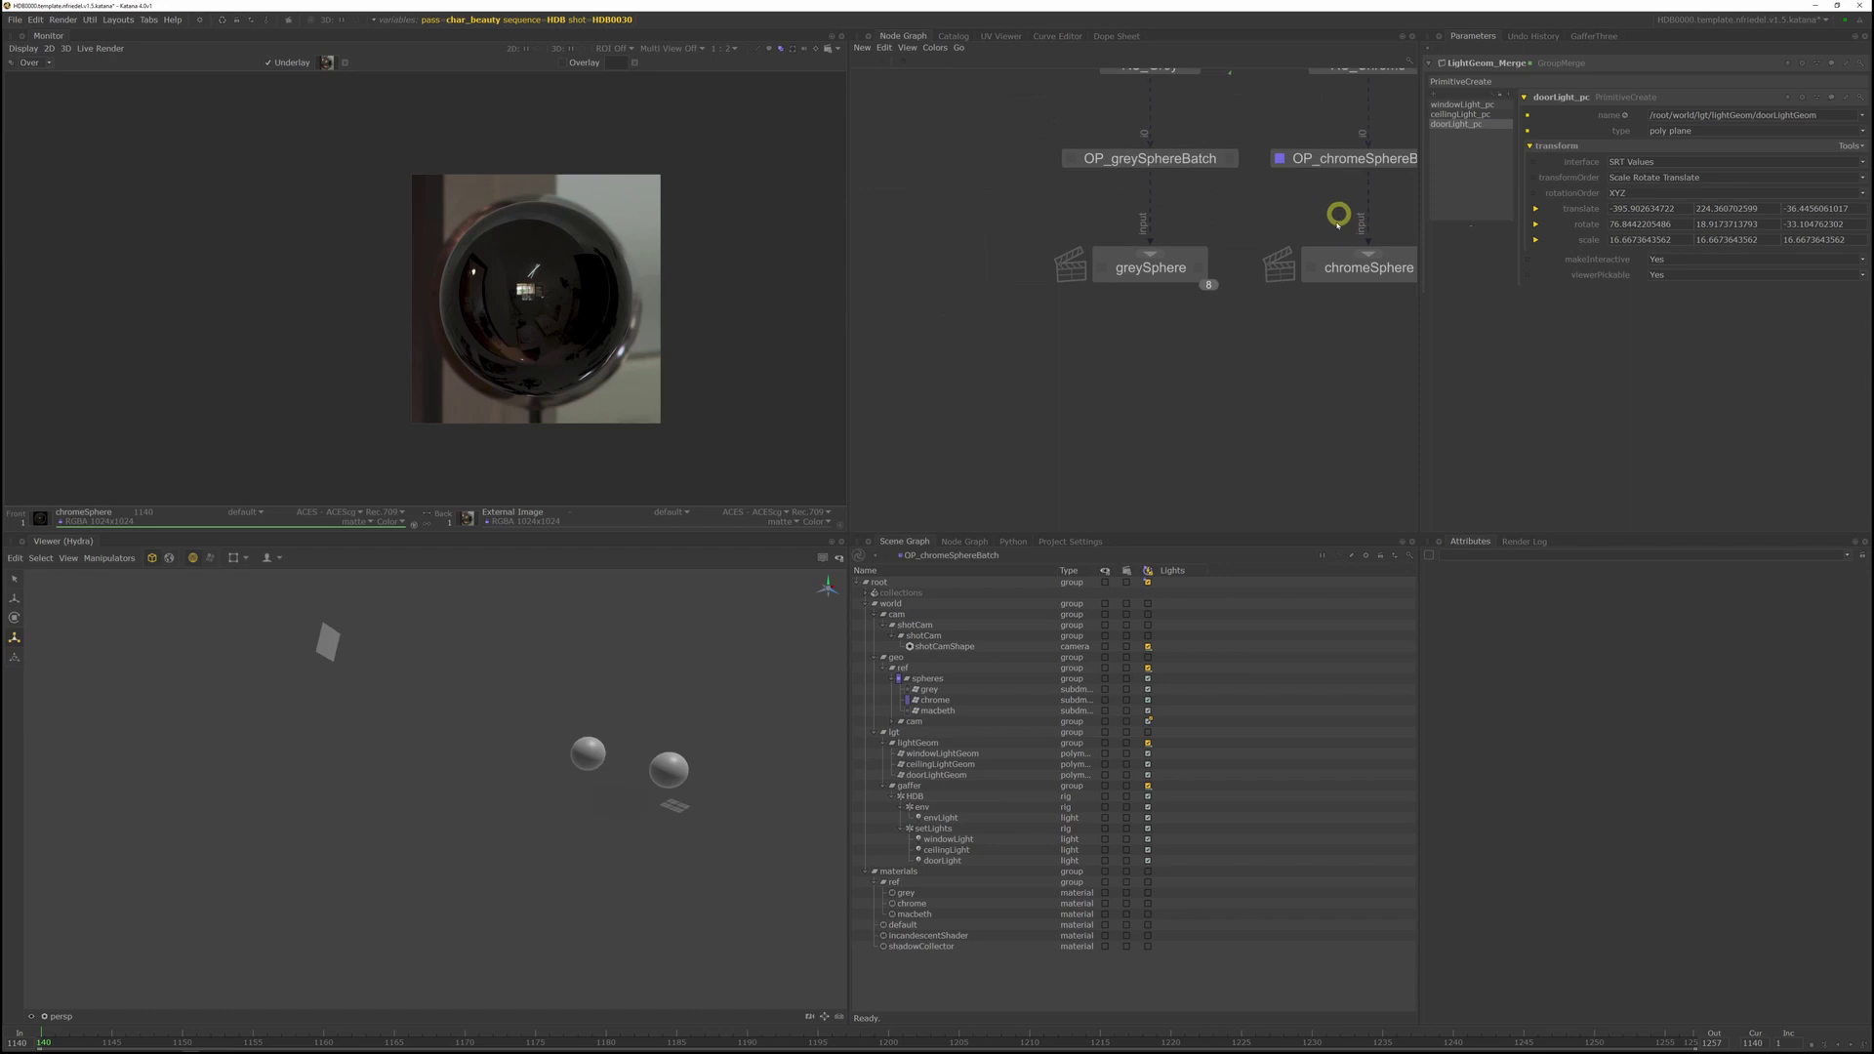
right_click(1170, 266)
left_click(1196, 282)
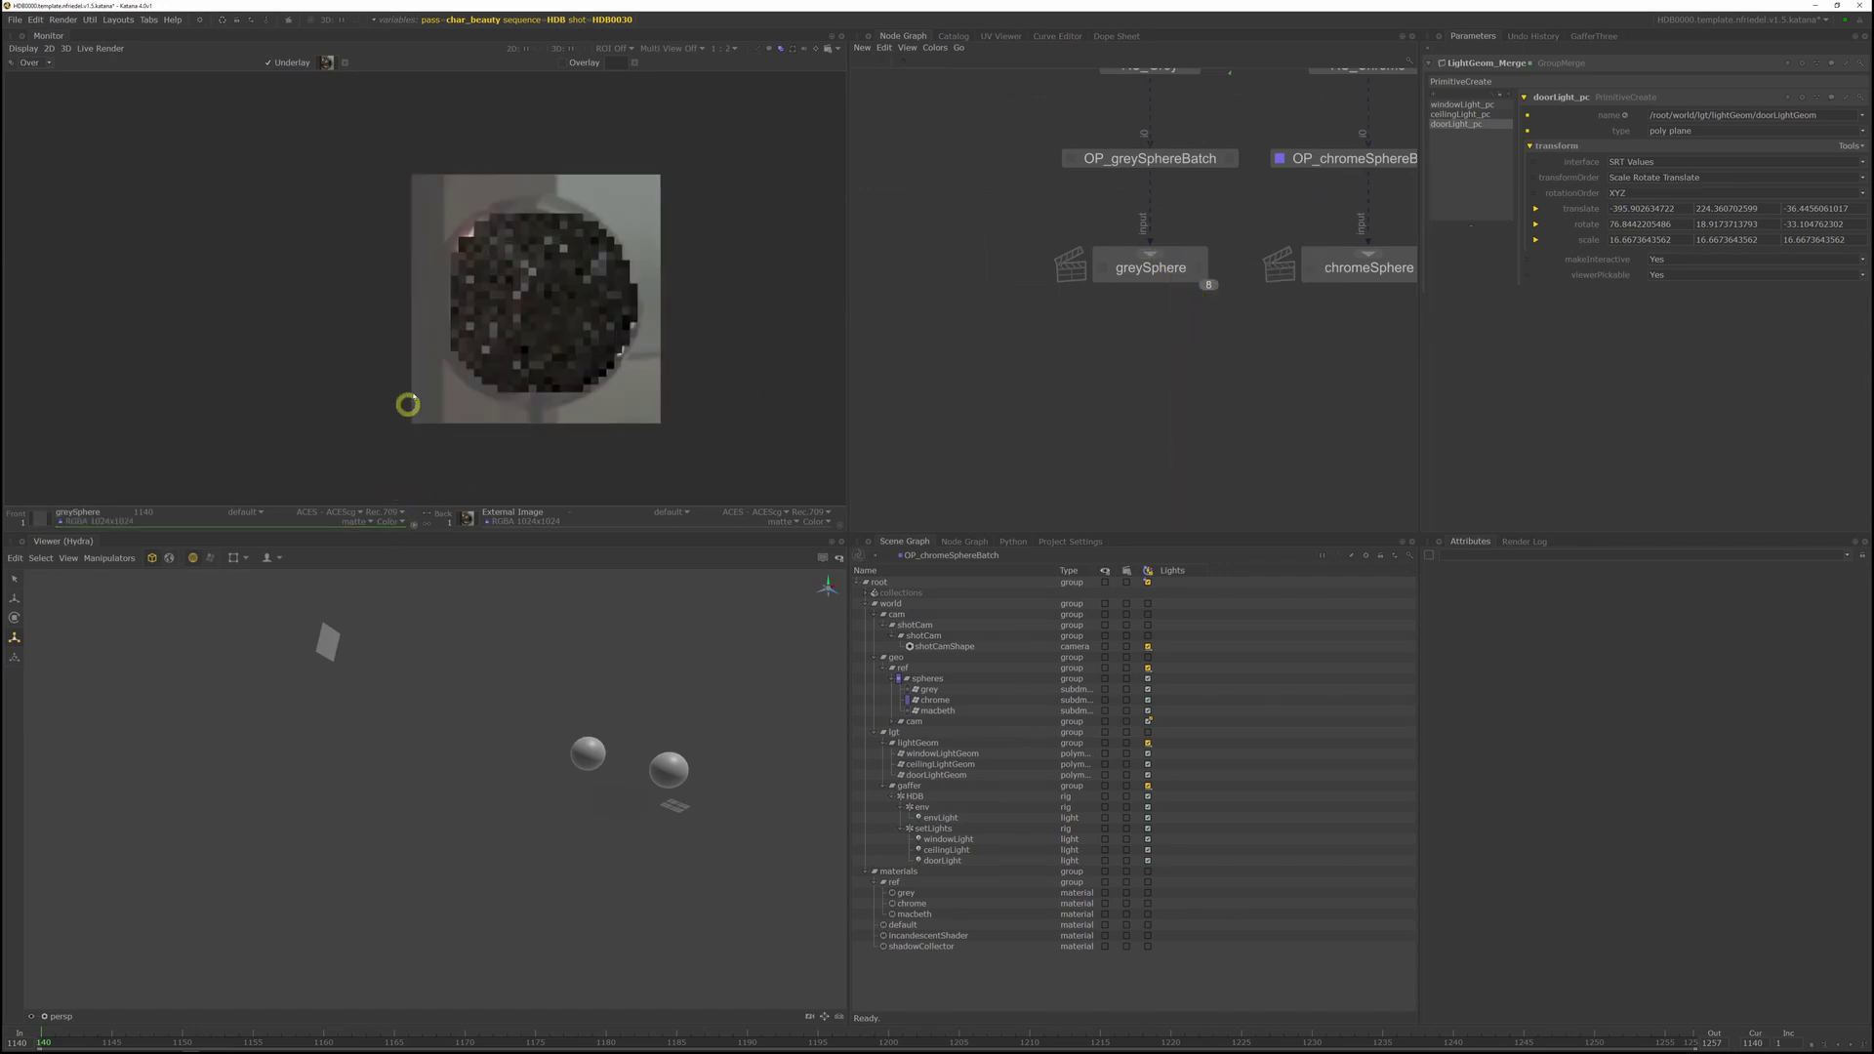
Step: Load the filmed grey sphere image into the catalog as the back image, with the greySphere render in front for comparison
left_click(952, 36)
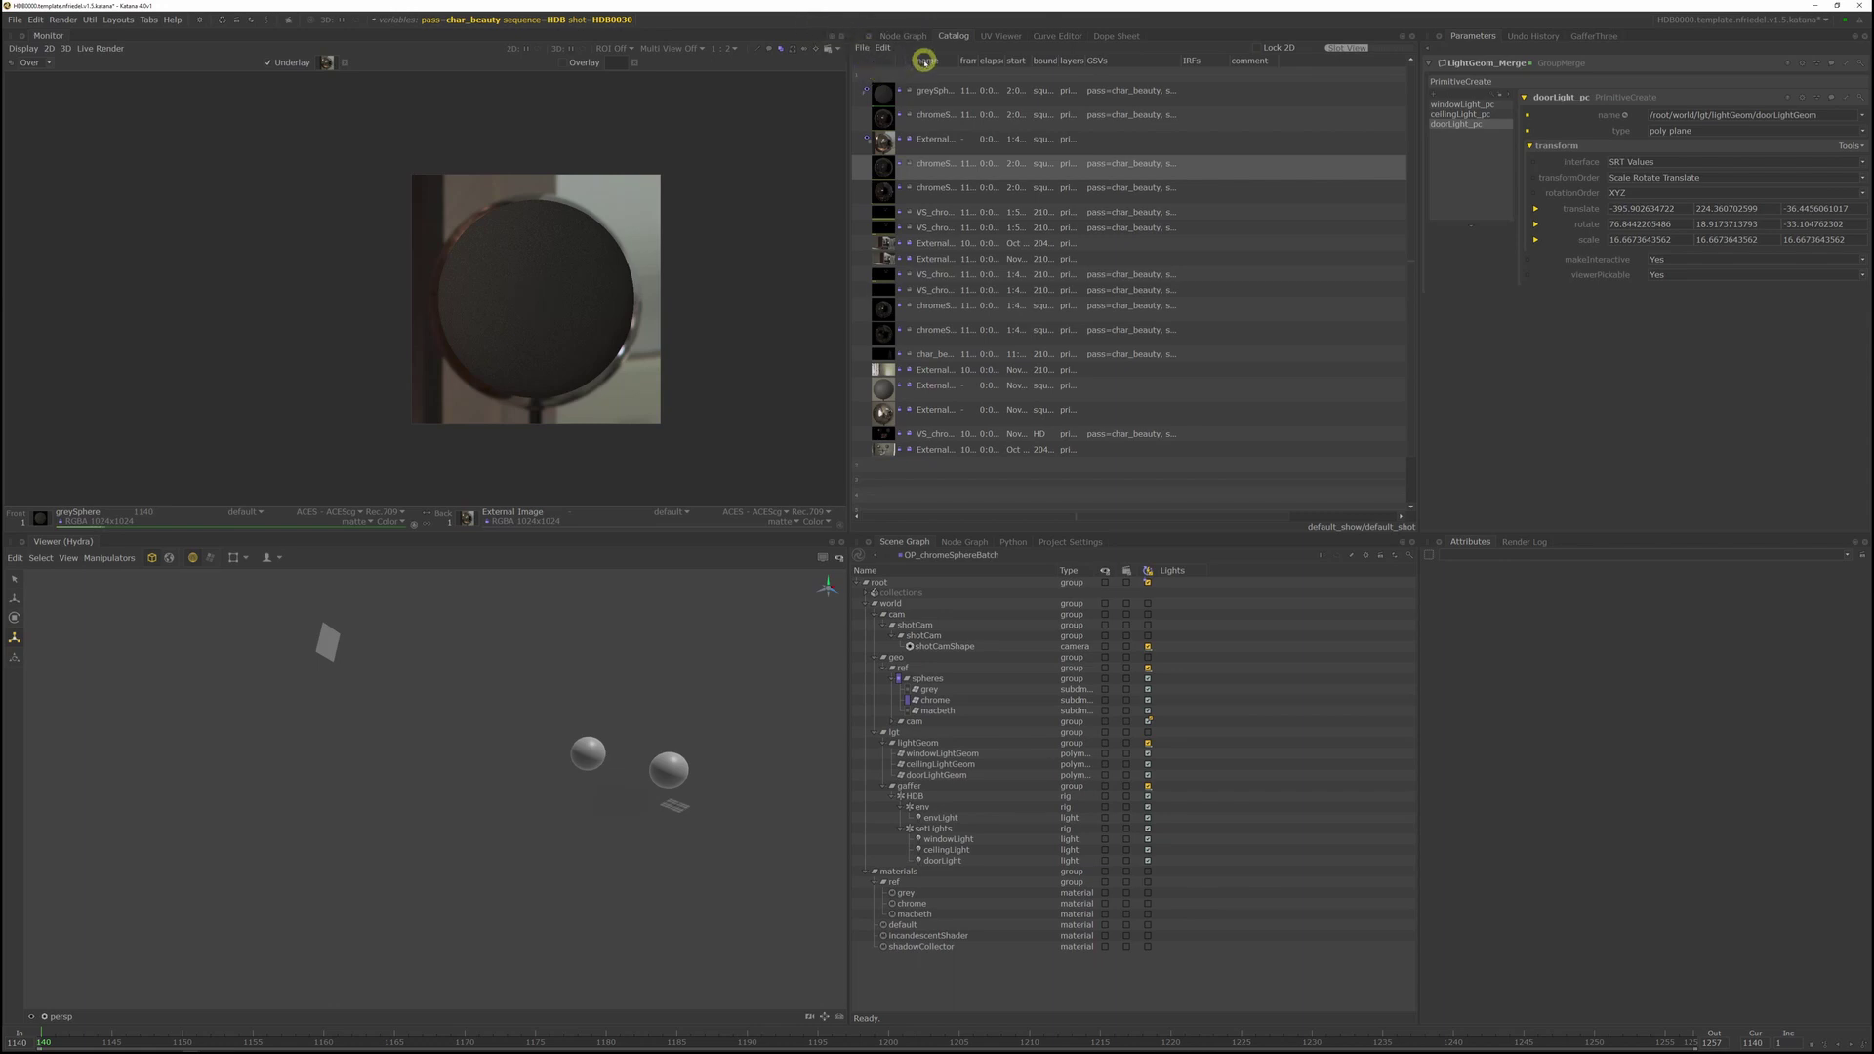
left_click(862, 47)
left_click(866, 61)
left_click(676, 443)
left_click(675, 444)
left_click(675, 442)
double_click(778, 494)
left_click(866, 93)
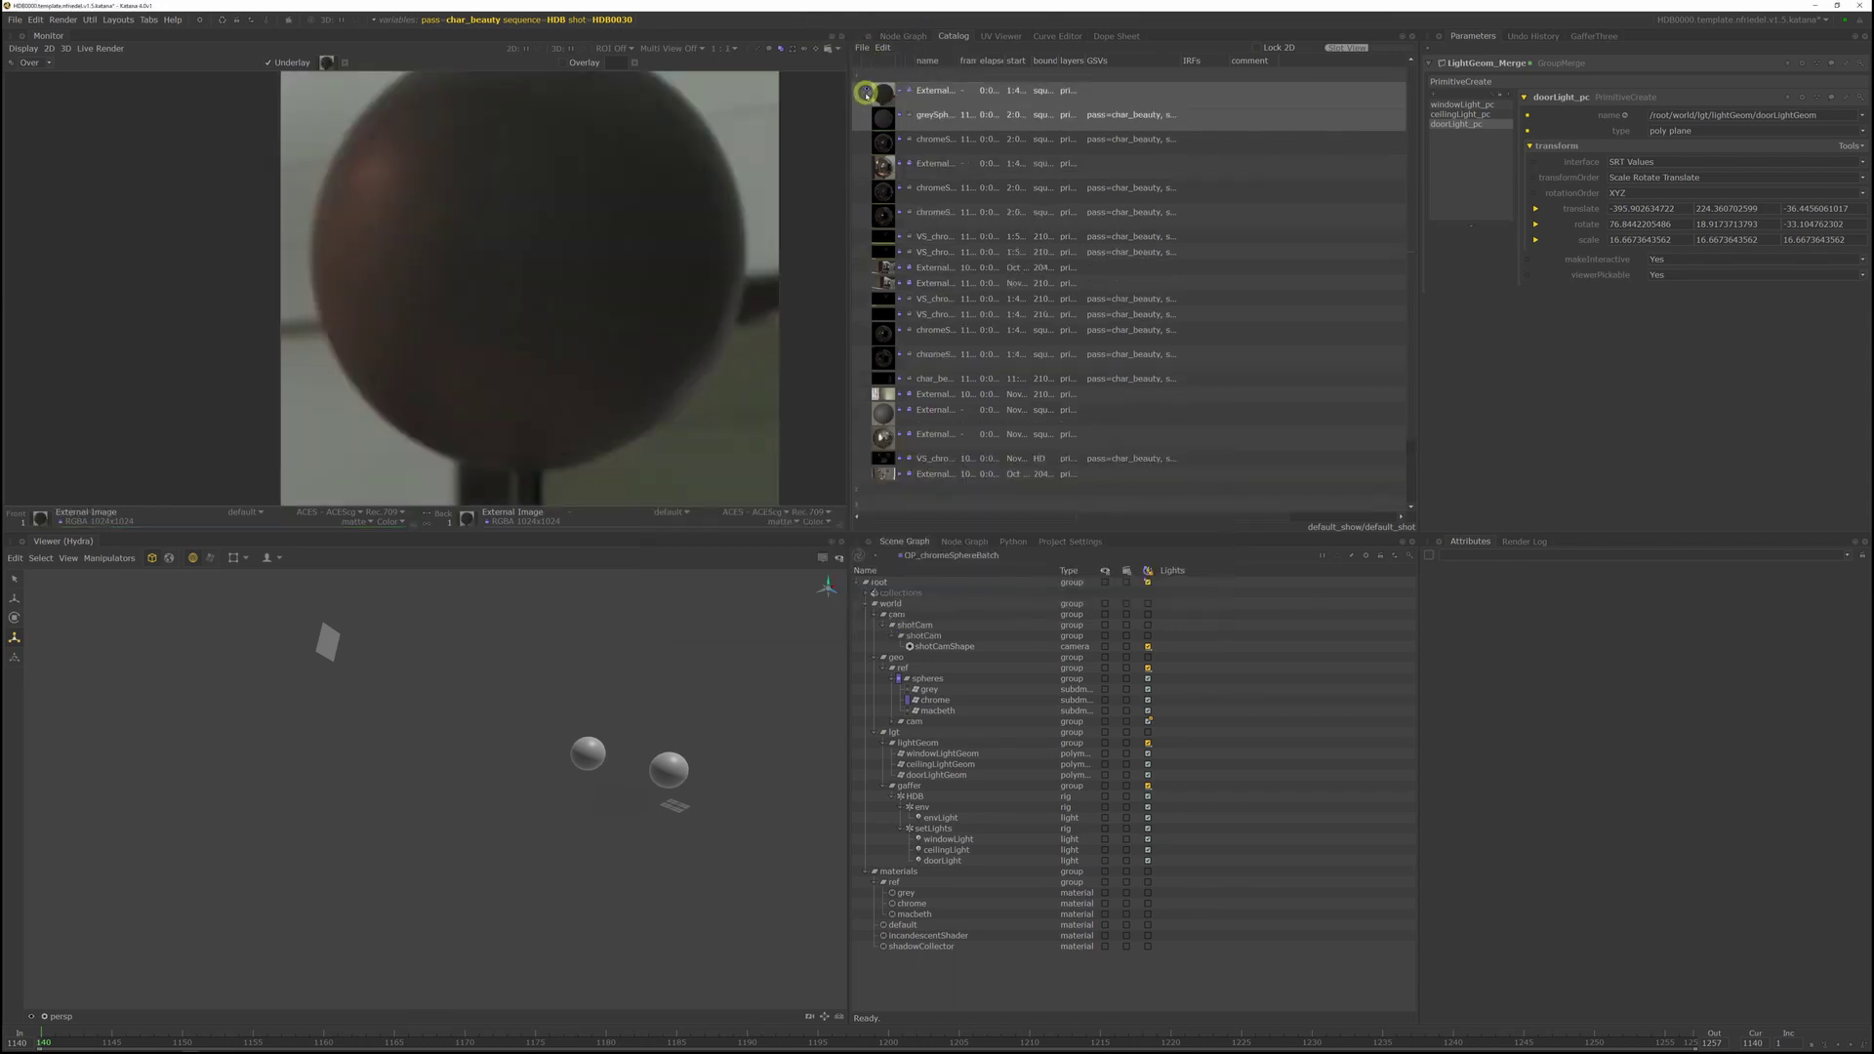
left_click_drag(708, 227, 657, 269, "ctrl")
left_click(864, 115)
key("Up")
key("Down")
Step: Turn off solo on doorLight and sample the lit side of the grey sphere render against the filmed reference
left_click(903, 36)
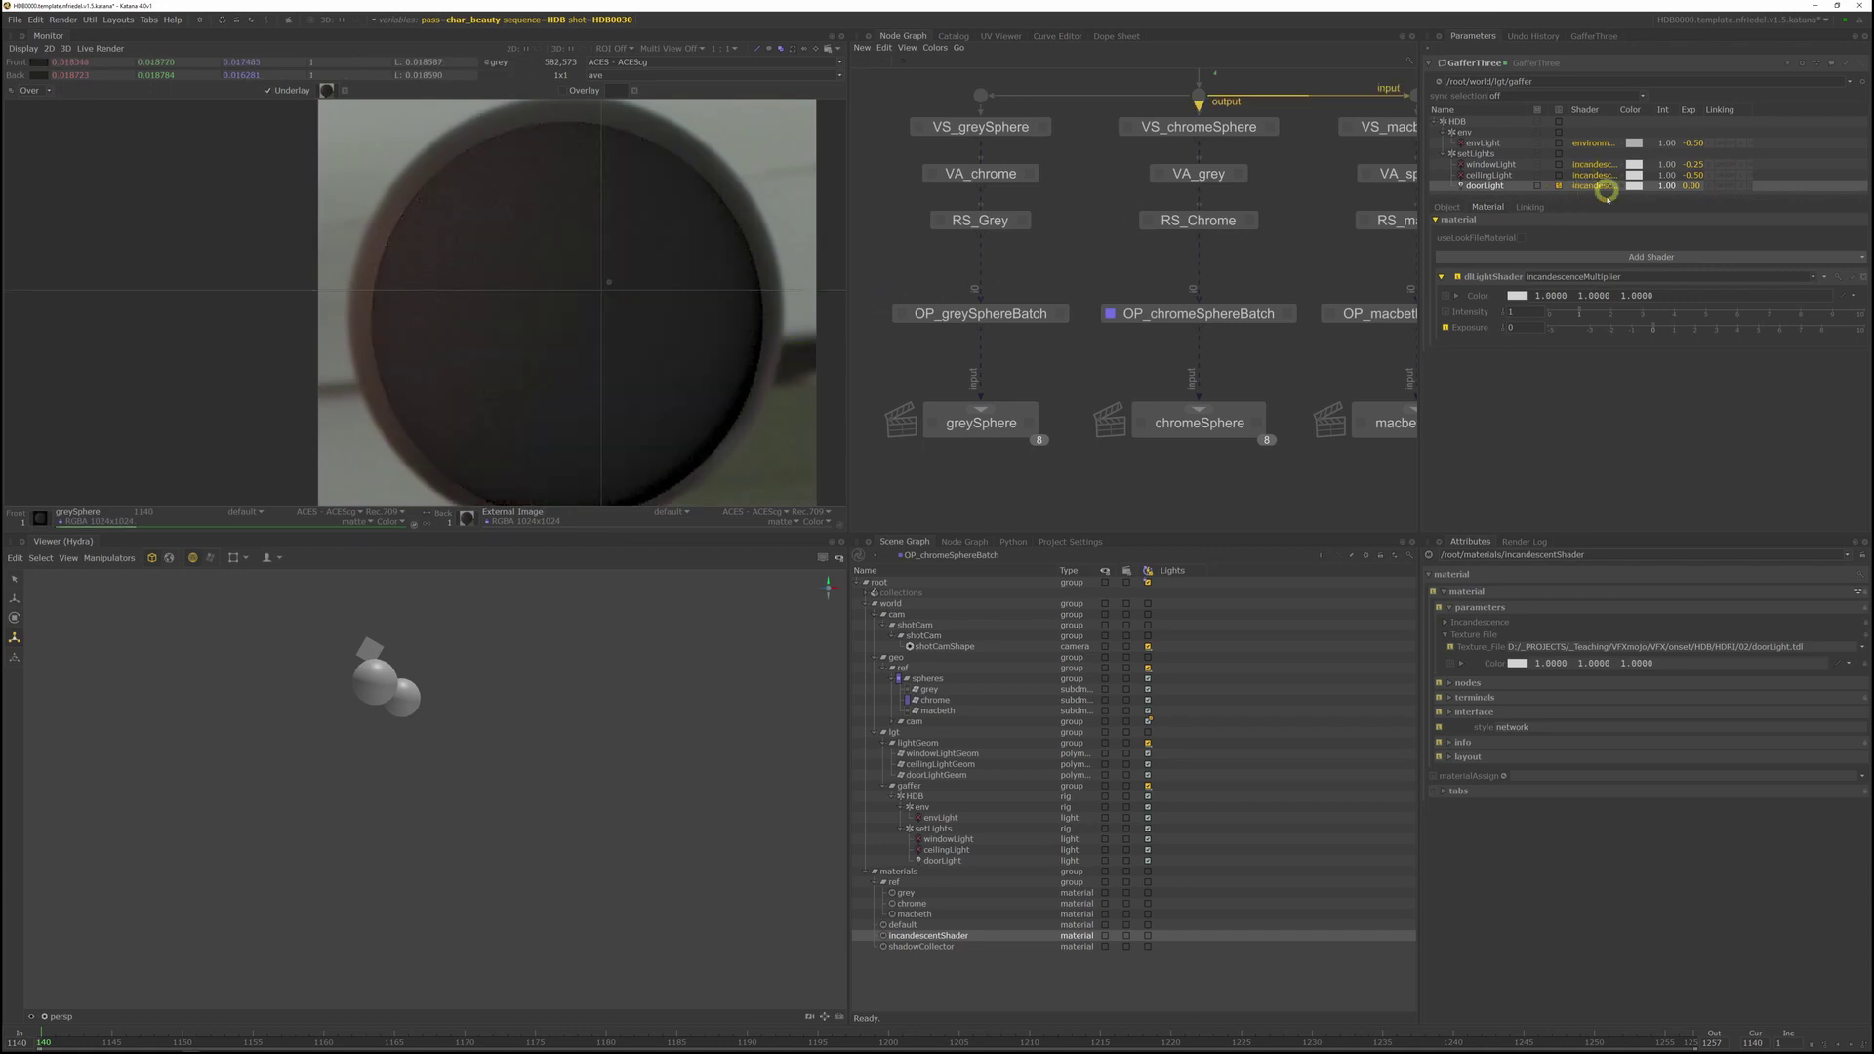
left_click(1559, 185)
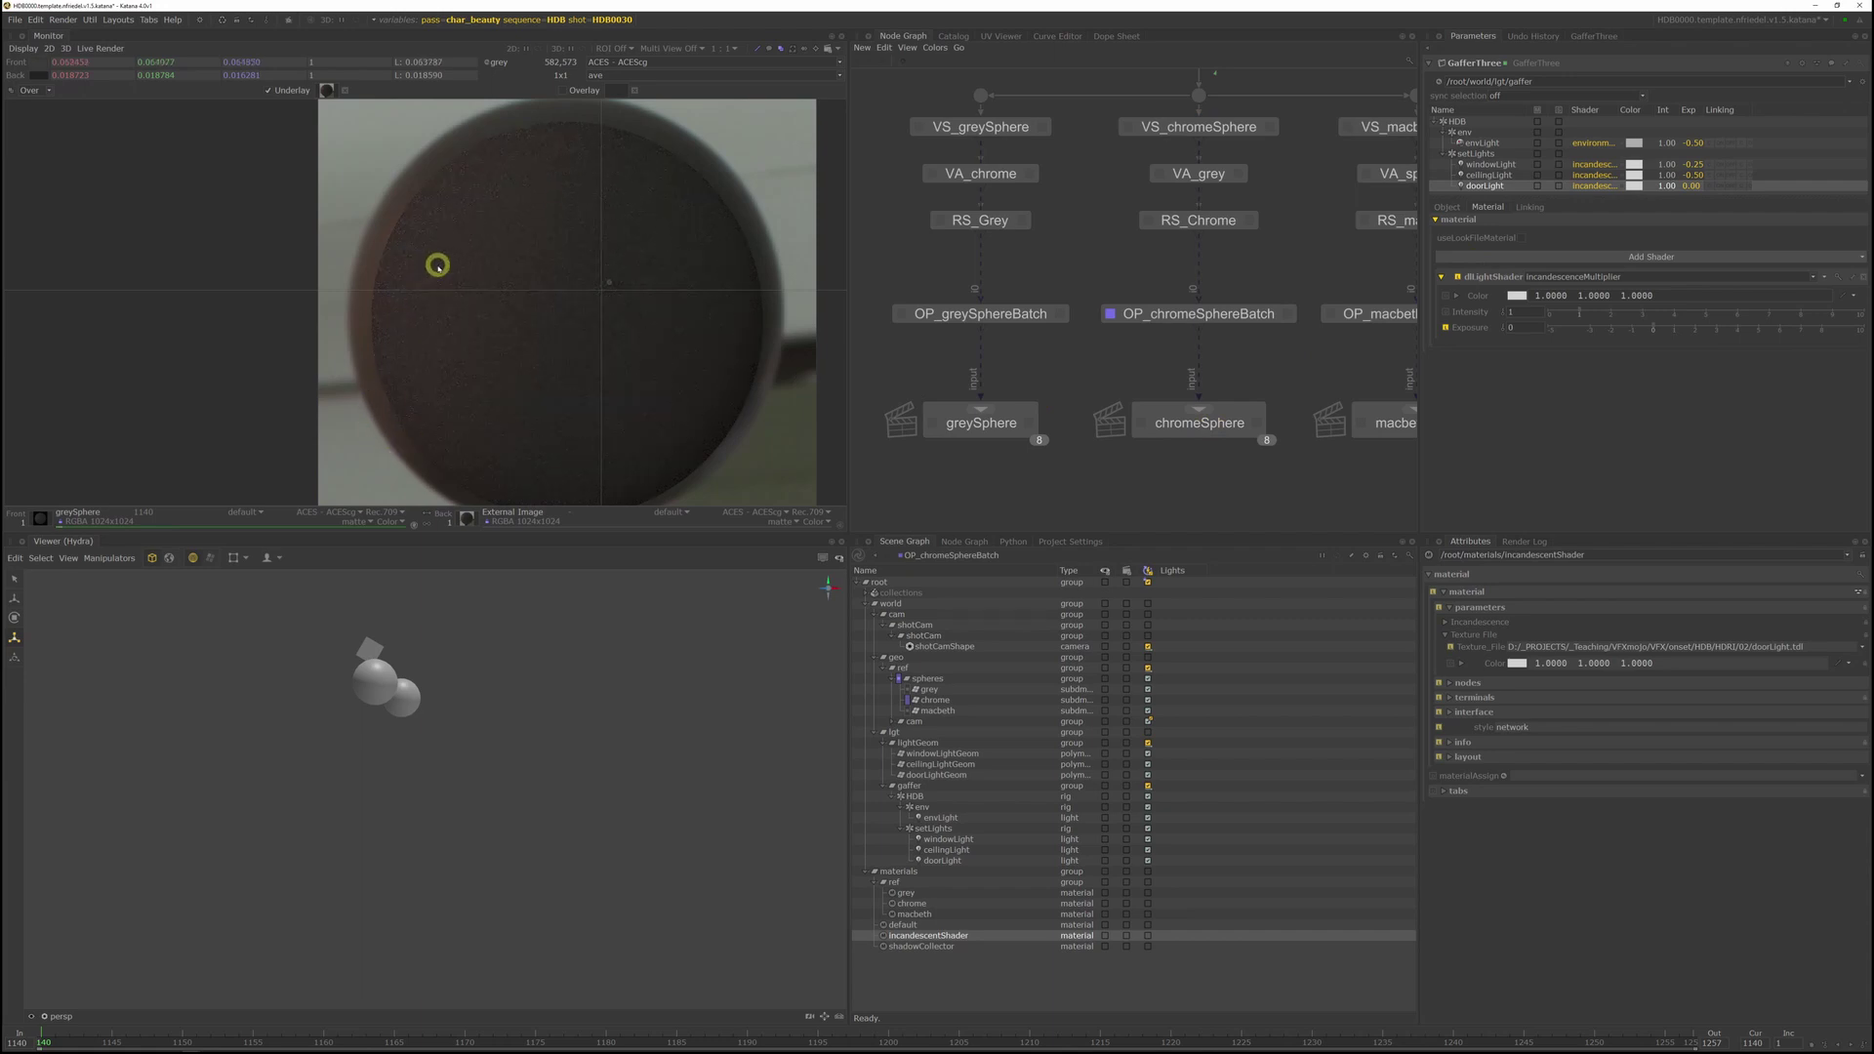
mouse_move(438, 265)
left_mouse_down()
mouse_move(414, 293)
mouse_move(410, 264)
mouse_move(443, 297)
mouse_move(446, 270)
left_mouse_up()
mouse_move(434, 276)
left_mouse_down()
mouse_move(293, 226)
mouse_move(427, 254)
mouse_move(399, 282)
mouse_move(417, 282)
left_mouse_up()
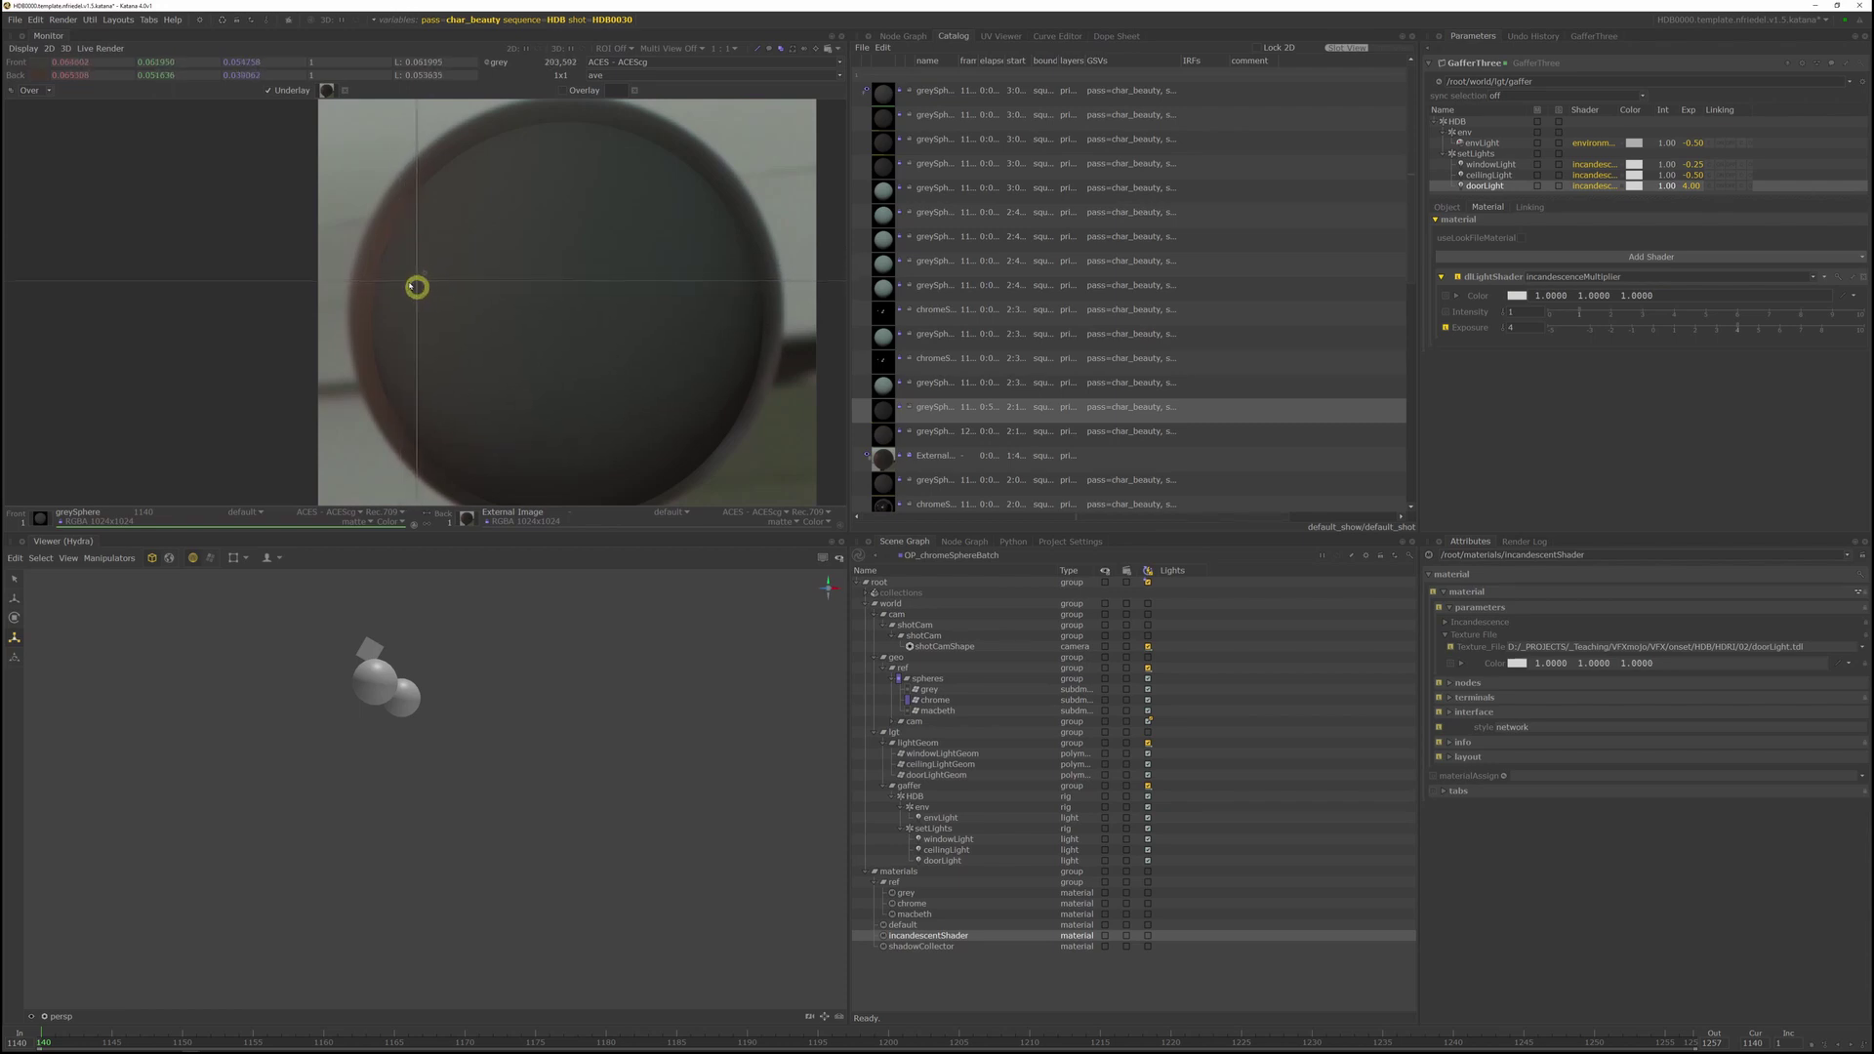
Step: Set doorLight's exposure to 3 and compare the updated grey sphere with the filmed one
middle_click_drag(622, 303, 619, 317)
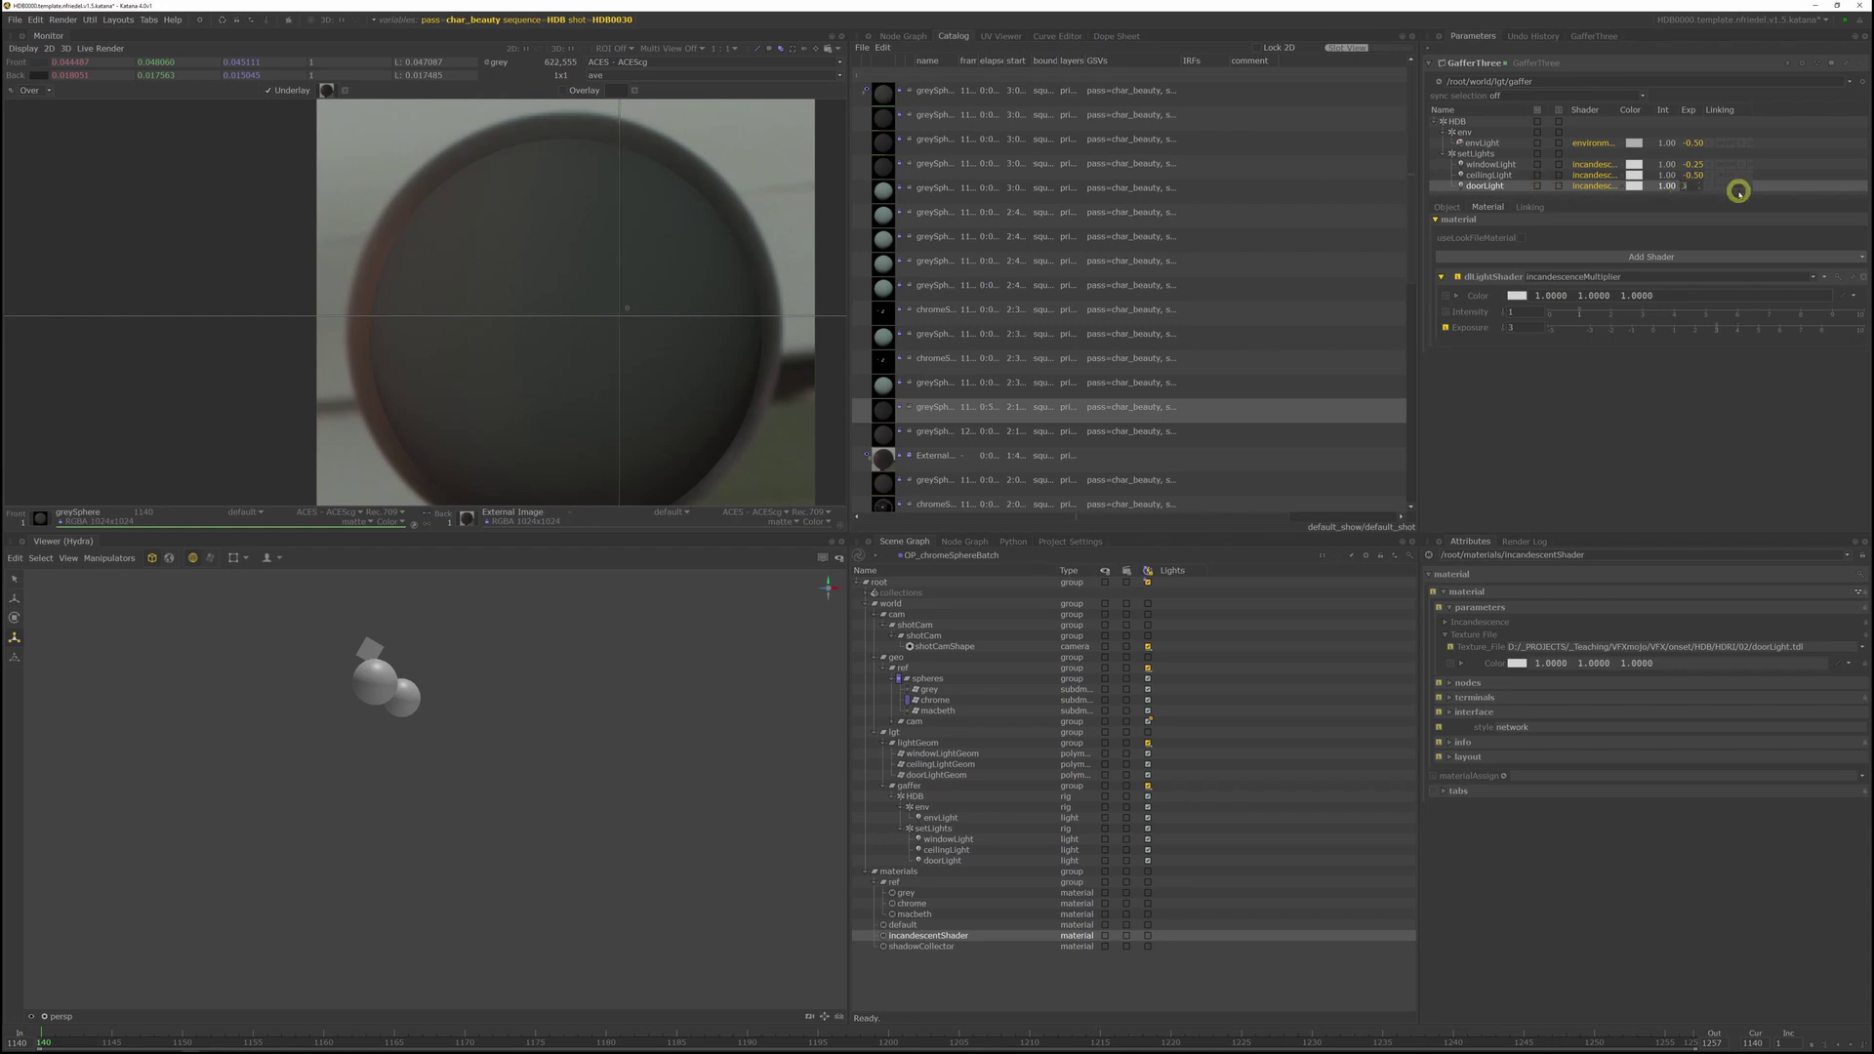
key("Return")
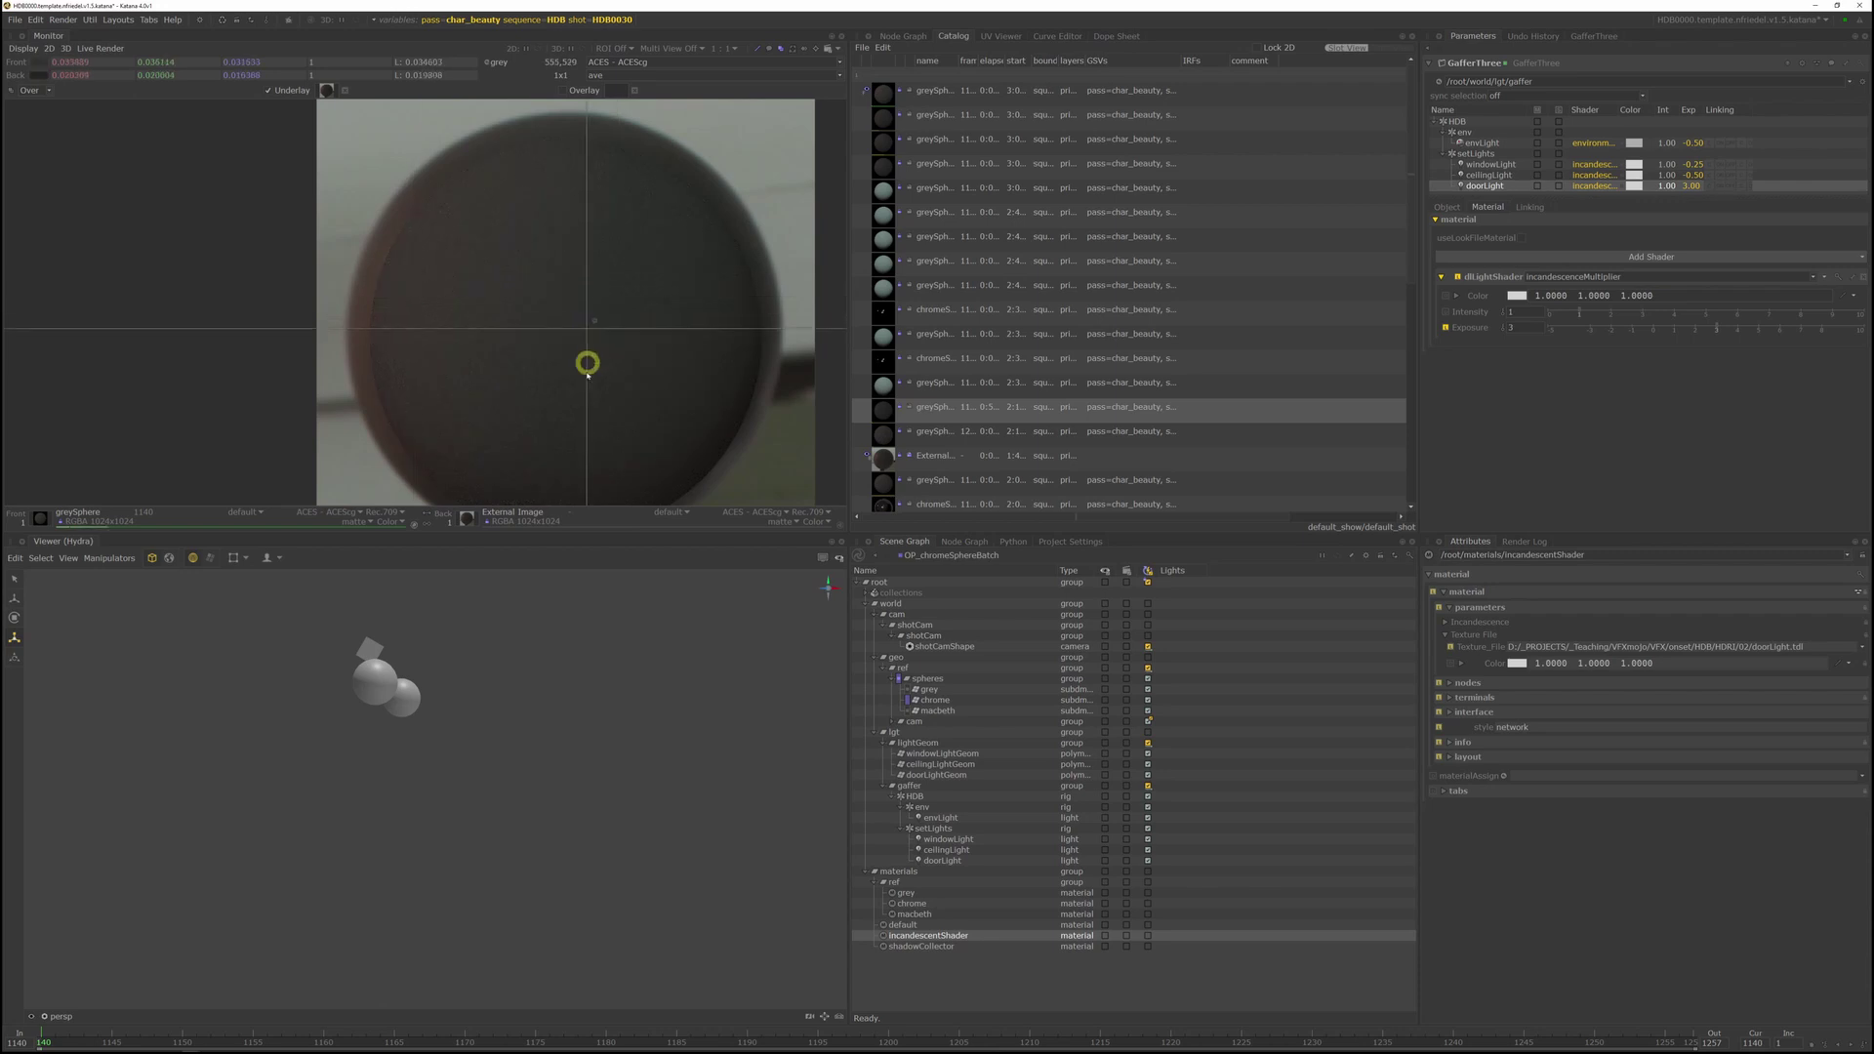
middle_click_drag(608, 386, 574, 319)
scroll(565, 309, "down", 1)
scroll(573, 317, "up", 1)
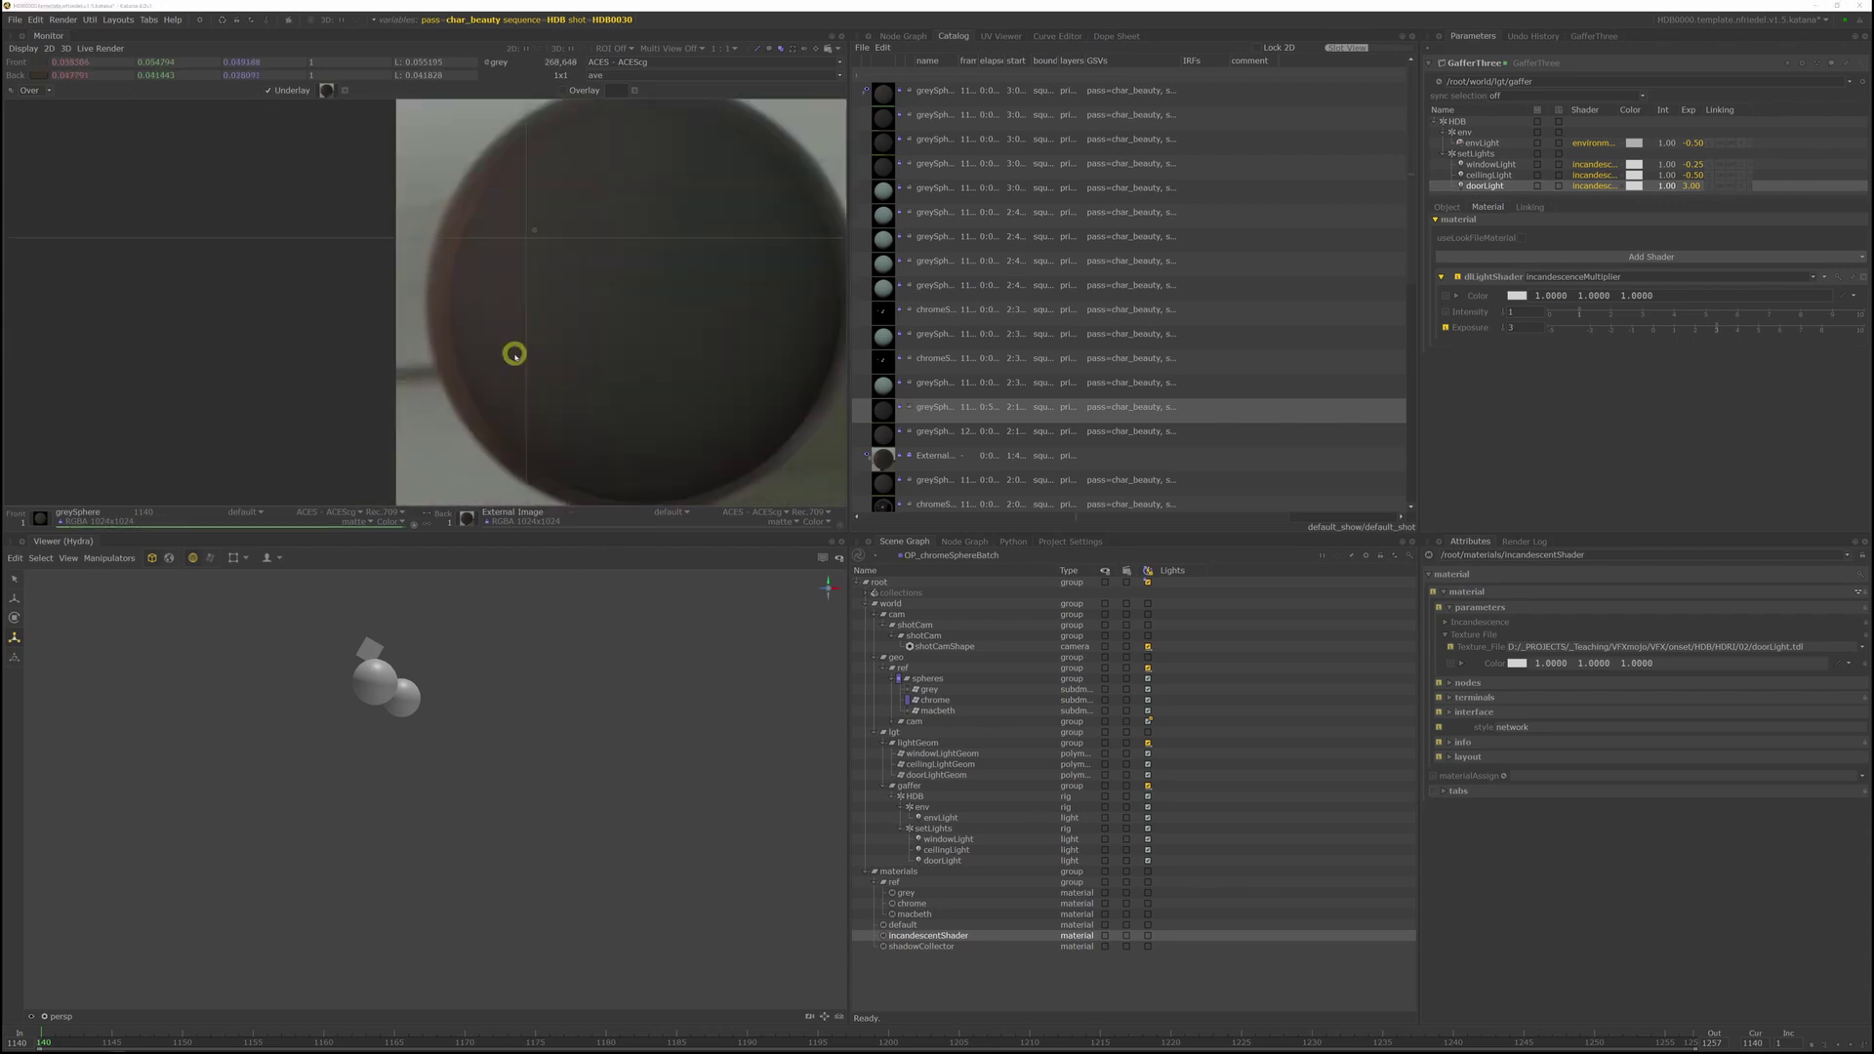
scroll(510, 352, "down", 1)
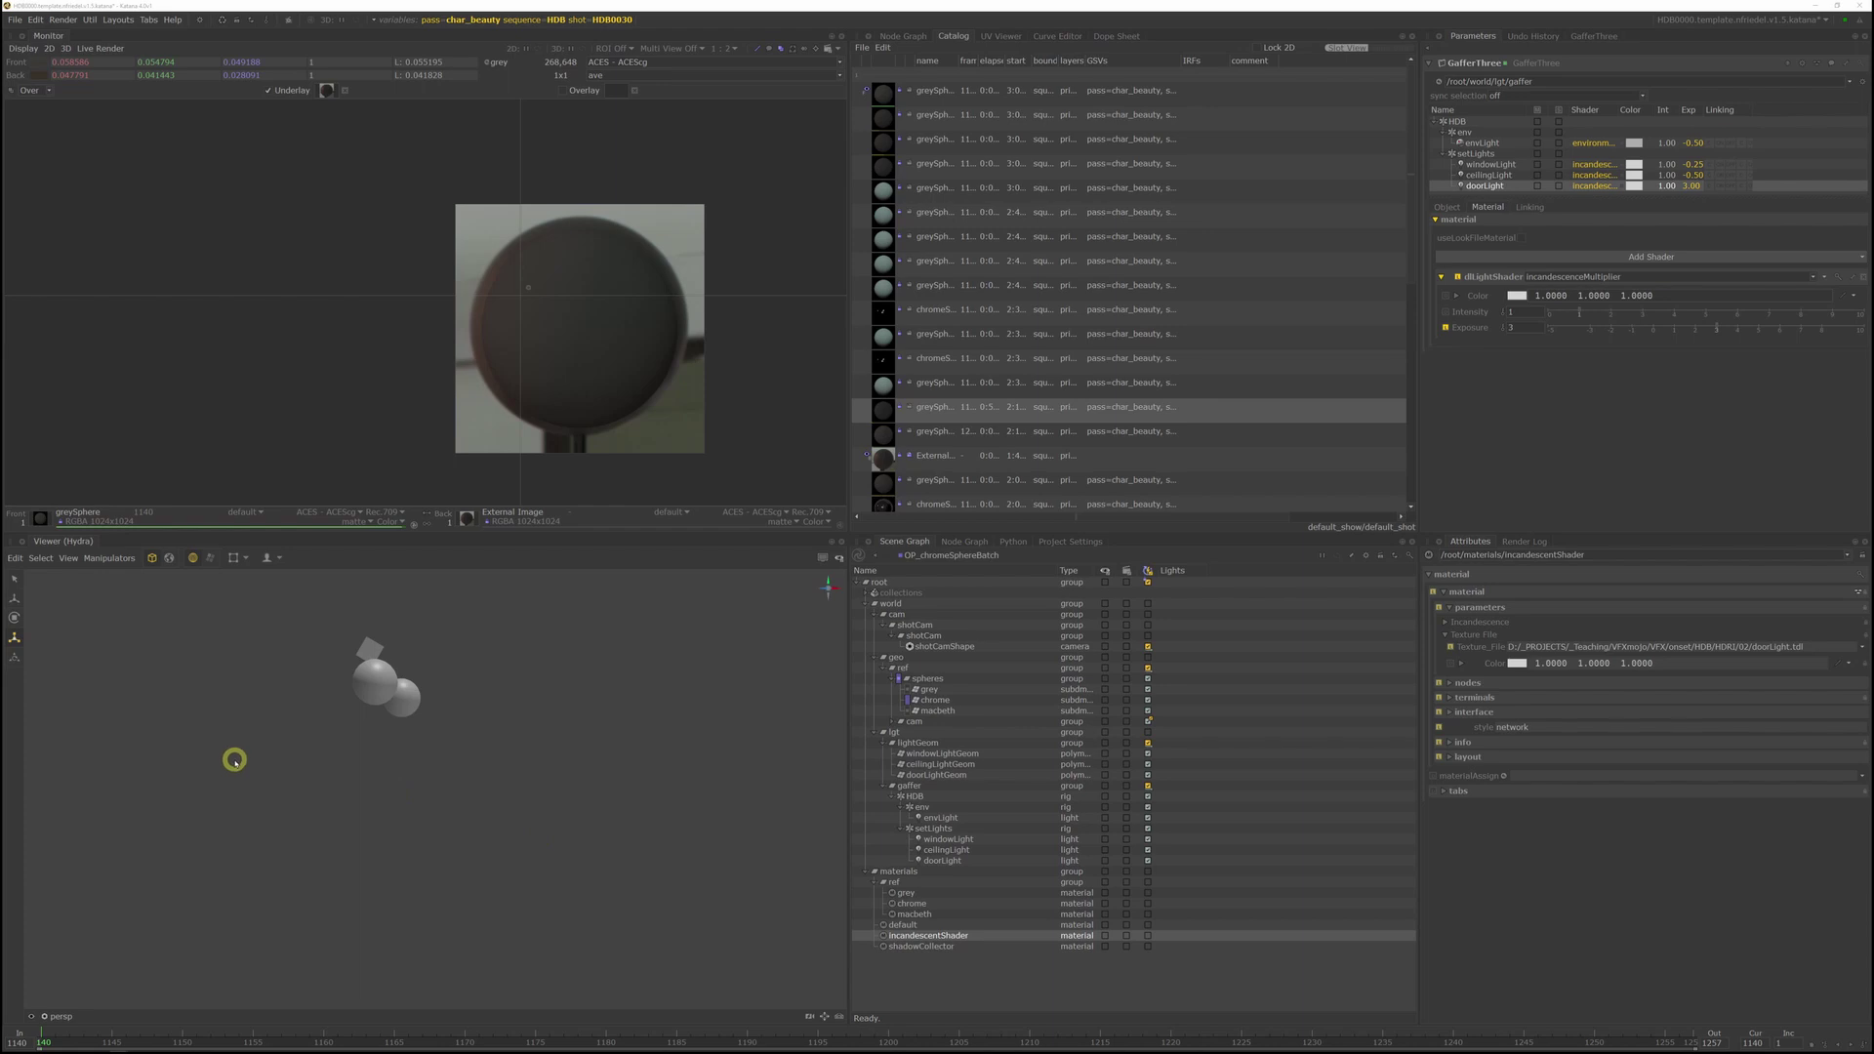
Step: Collapse the open VEG_spheres1 group in the Shot Work backdrop
left_click(883, 37)
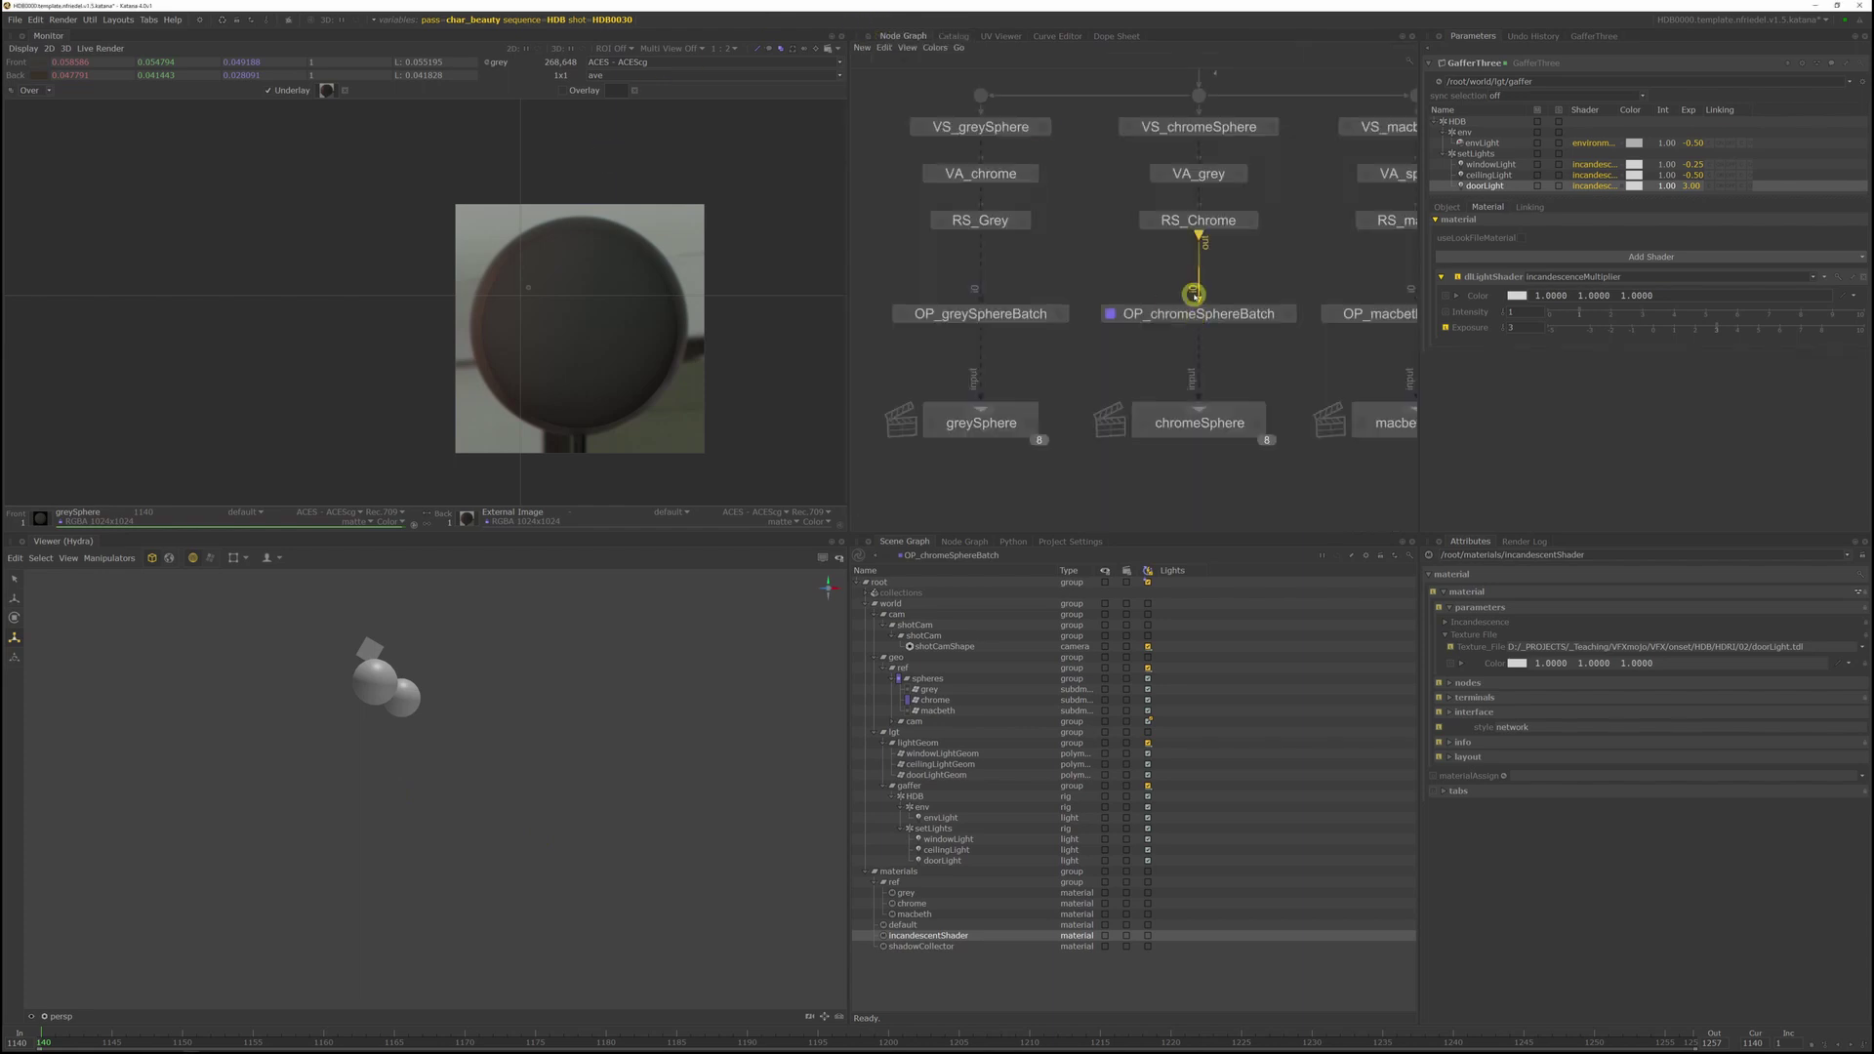
scroll(1190, 290, "down", 6)
middle_click_drag(1263, 219, 1080, 358)
scroll(1173, 275, "up", 7)
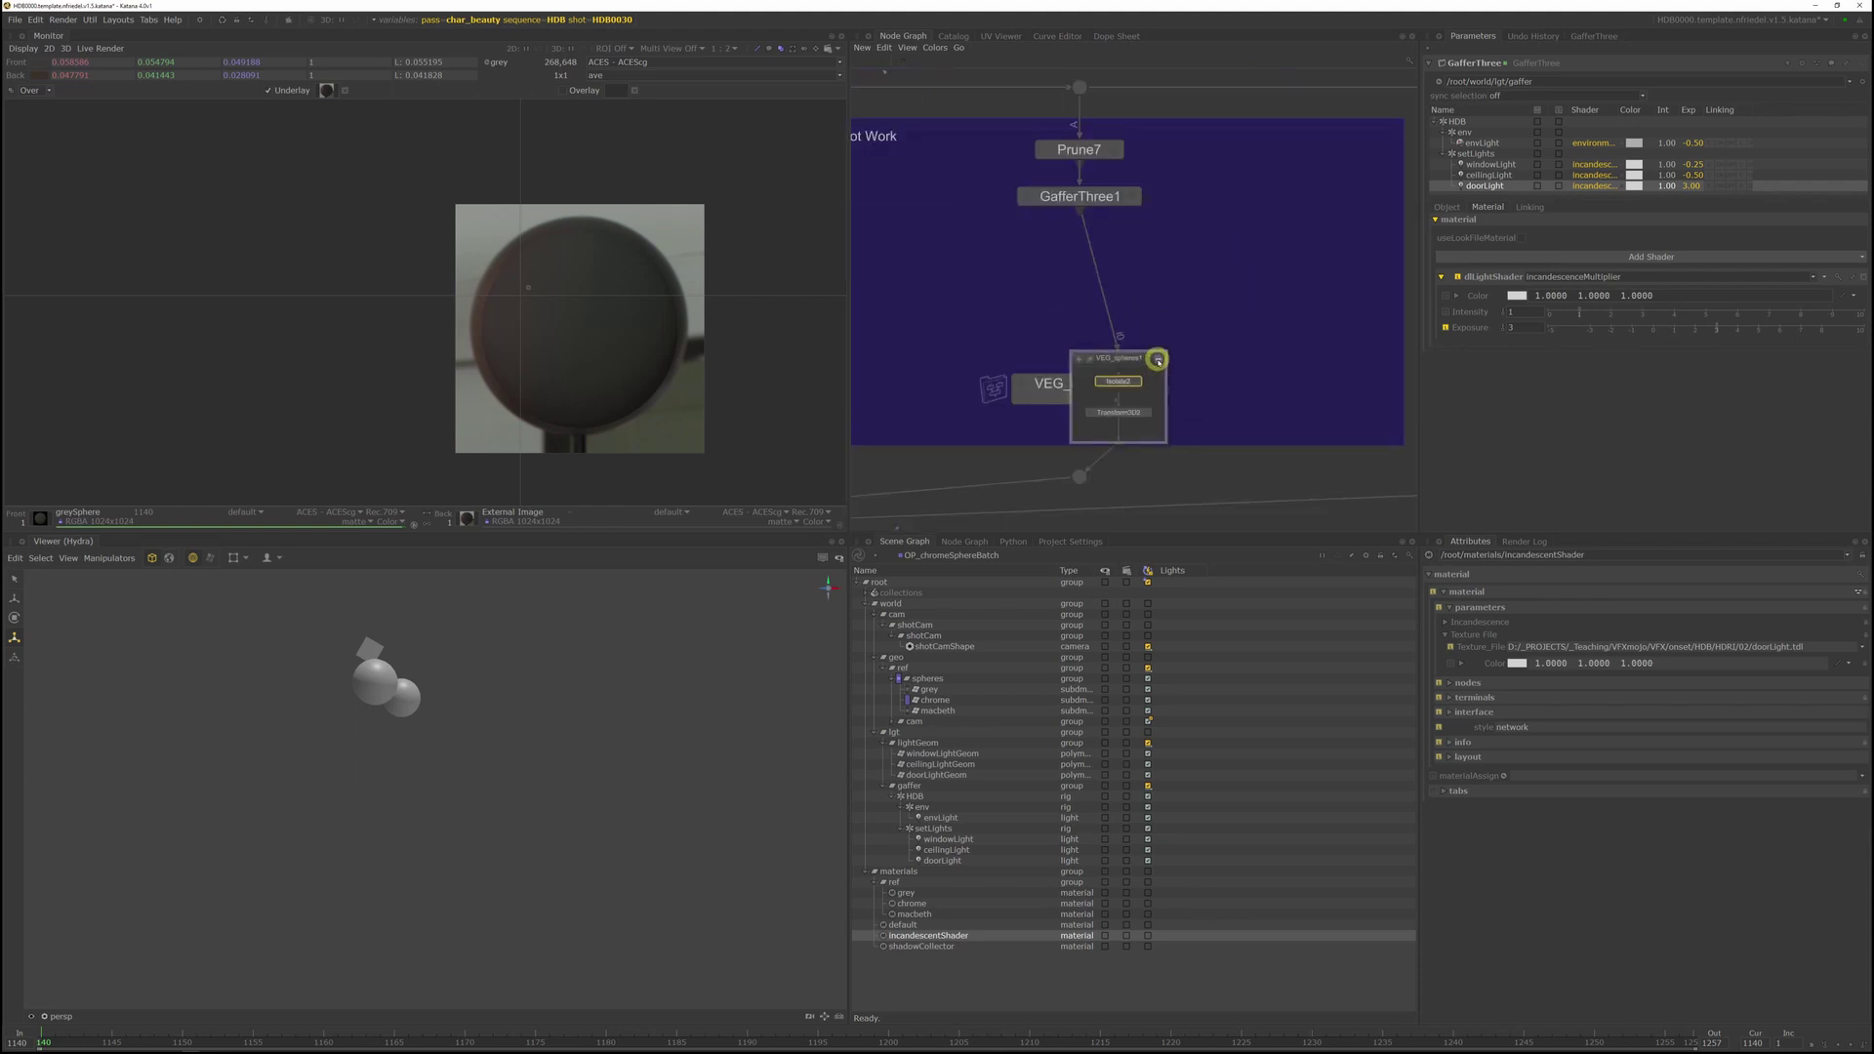
left_click(1157, 360)
Step: Copy MO_plateProjection from the neighbouring shot and insert the copy between GafferThree1 and VEG_spheres1 in Shot Work
middle_click_drag(883, 305, 1269, 286)
middle_click_drag(1012, 248, 1179, 287)
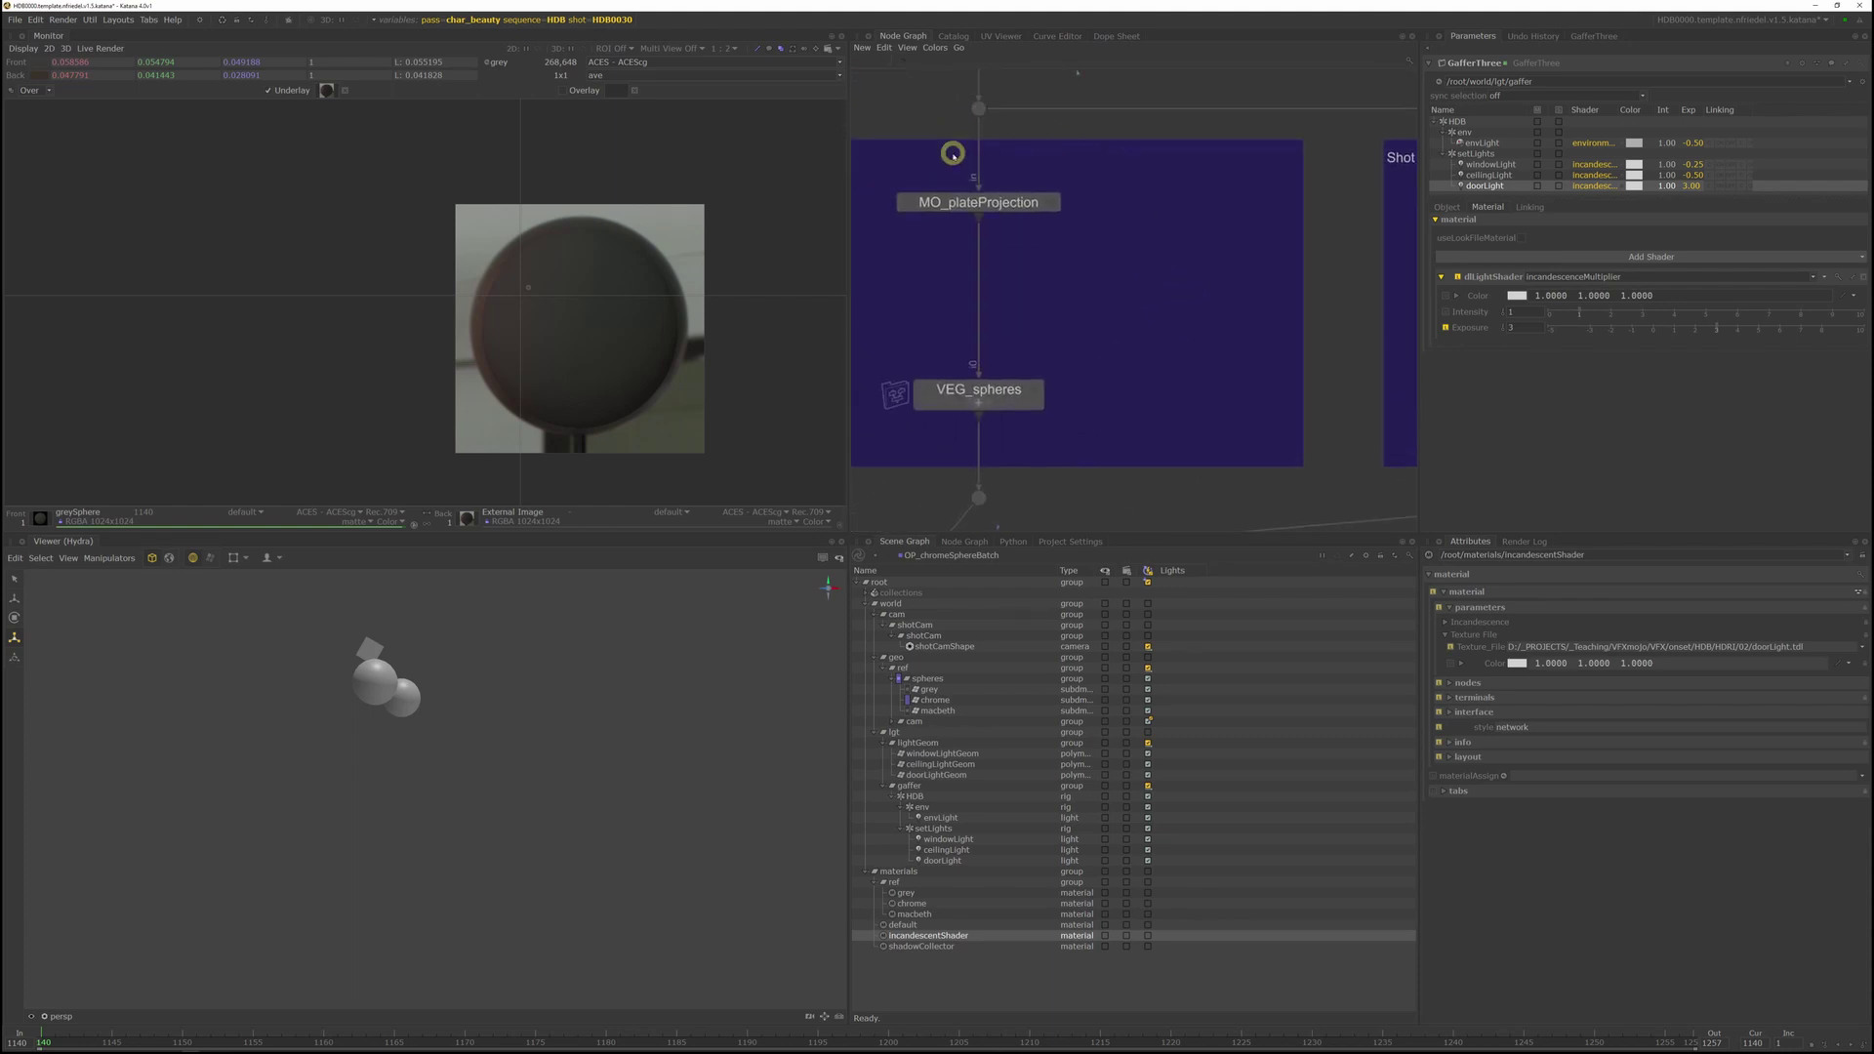
middle_click_drag(1196, 465, 1132, 511)
left_click_drag(941, 284, 943, 285)
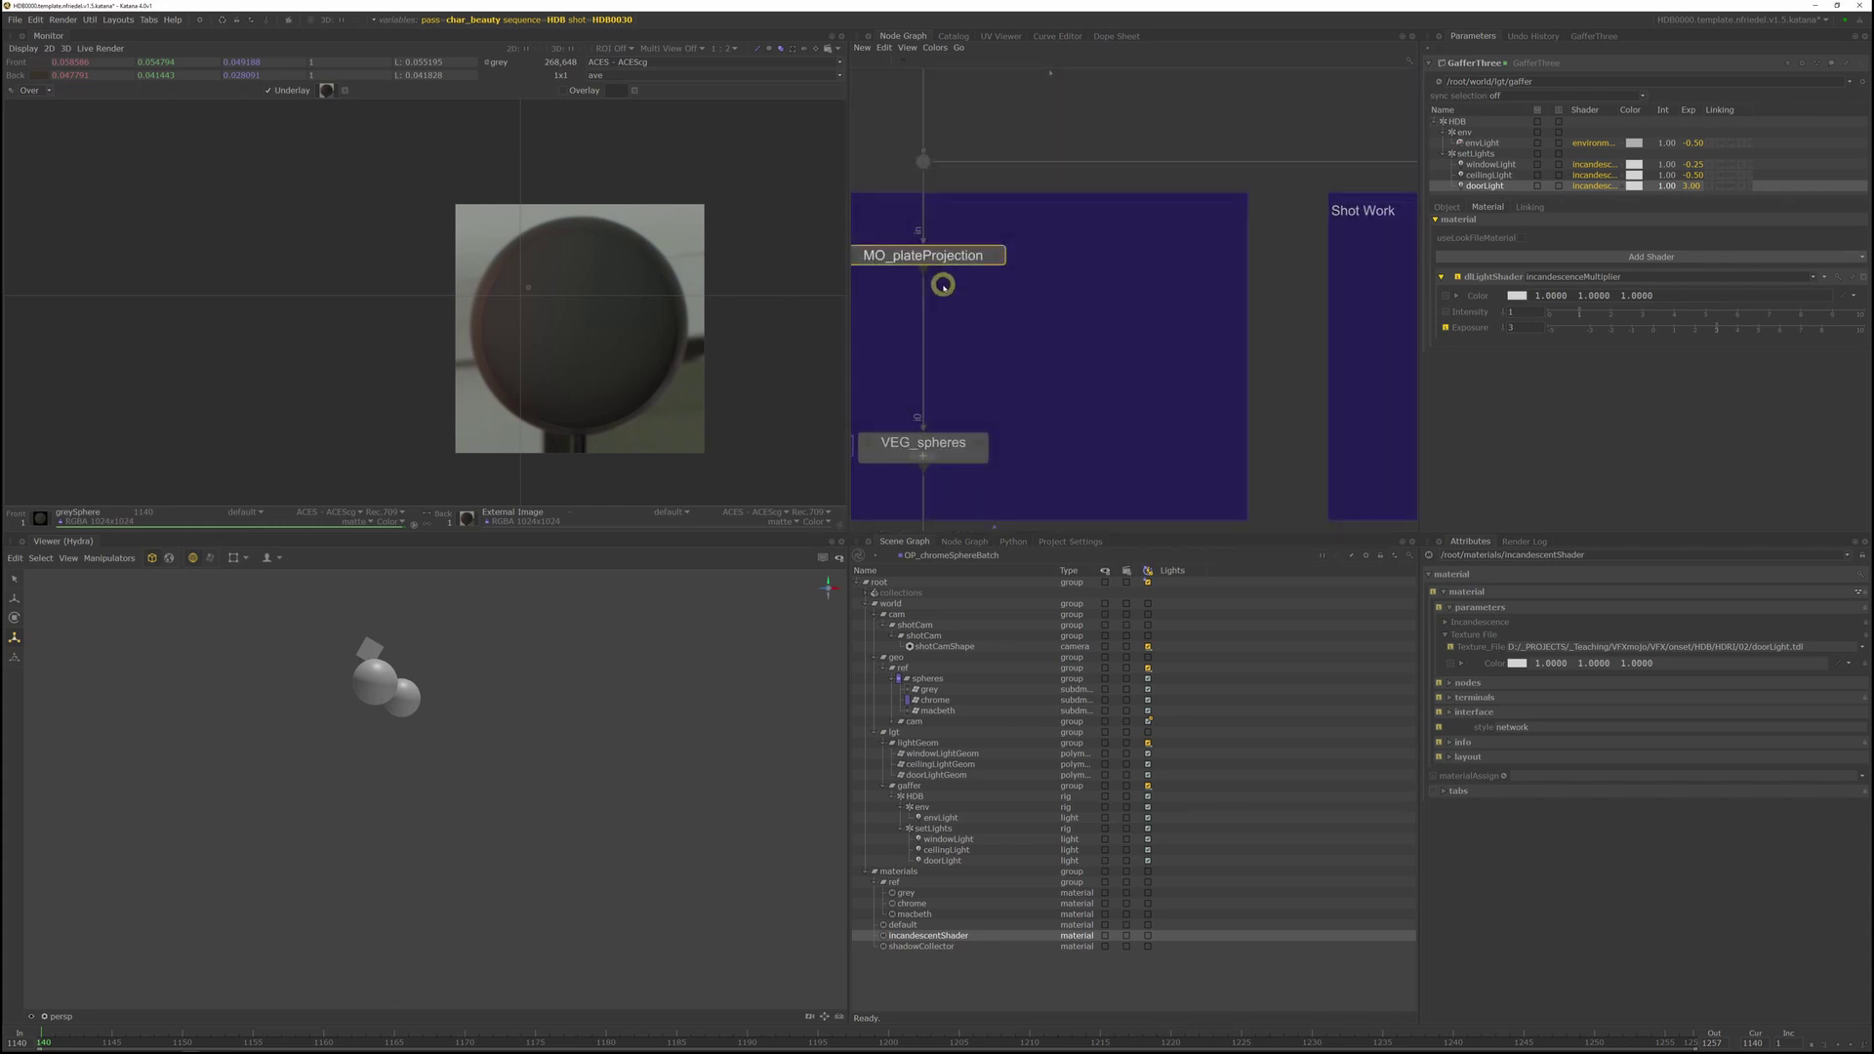
middle_click_drag(1219, 307, 902, 324)
key("ctrl+v")
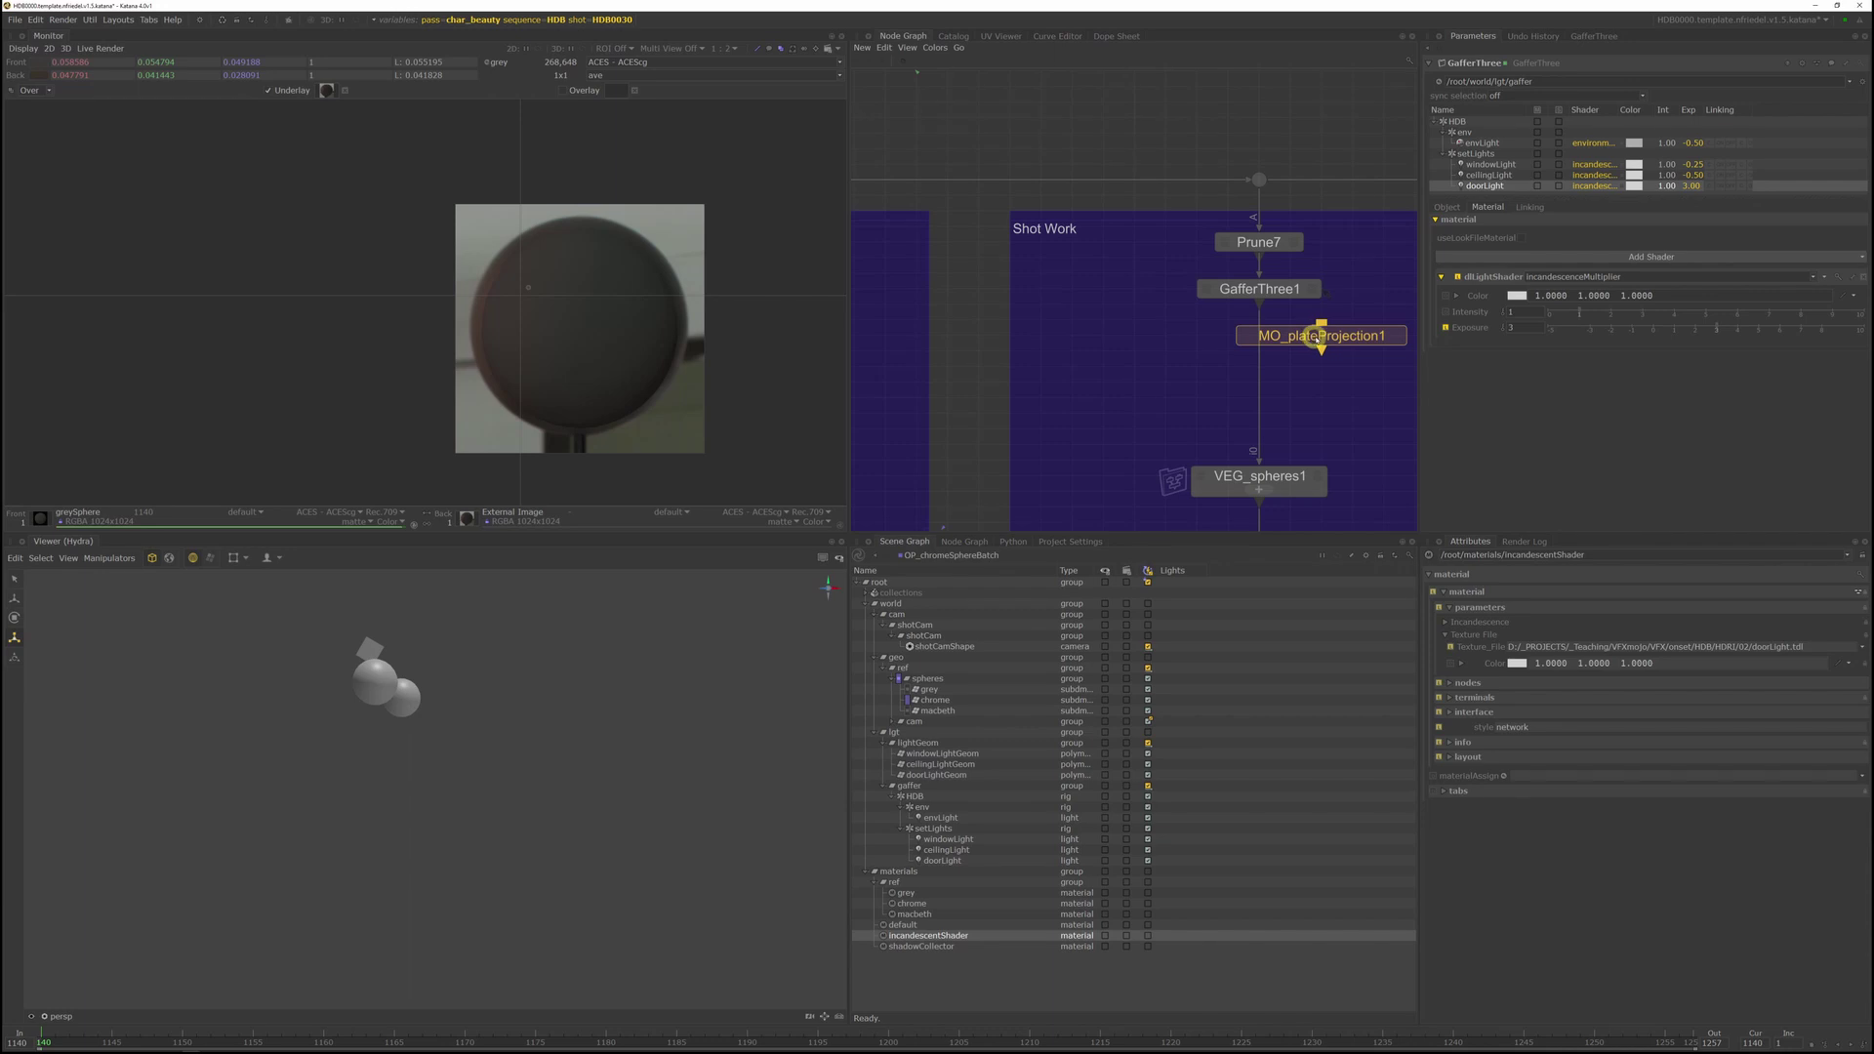
left_click(1220, 422)
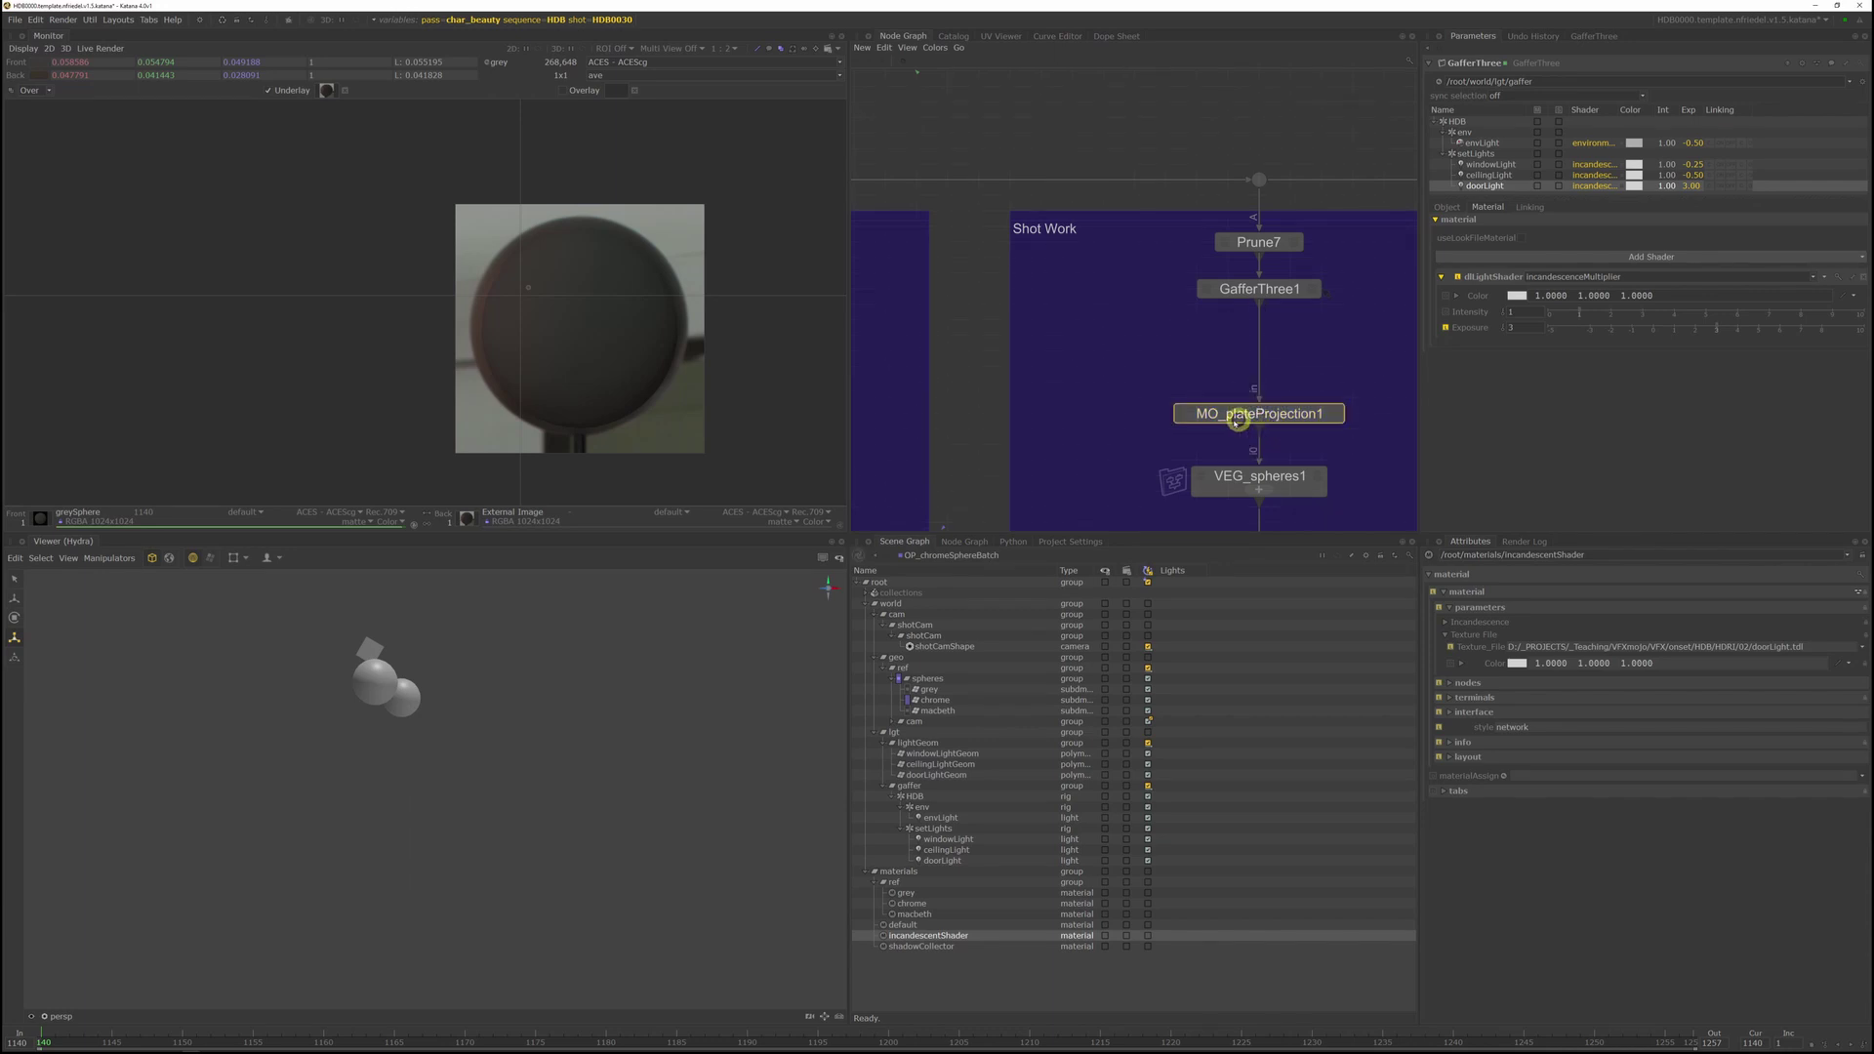
Step: Change both shot references in MO_plateProjection1's textureFile expression to HDB0030
left_click(1337, 412)
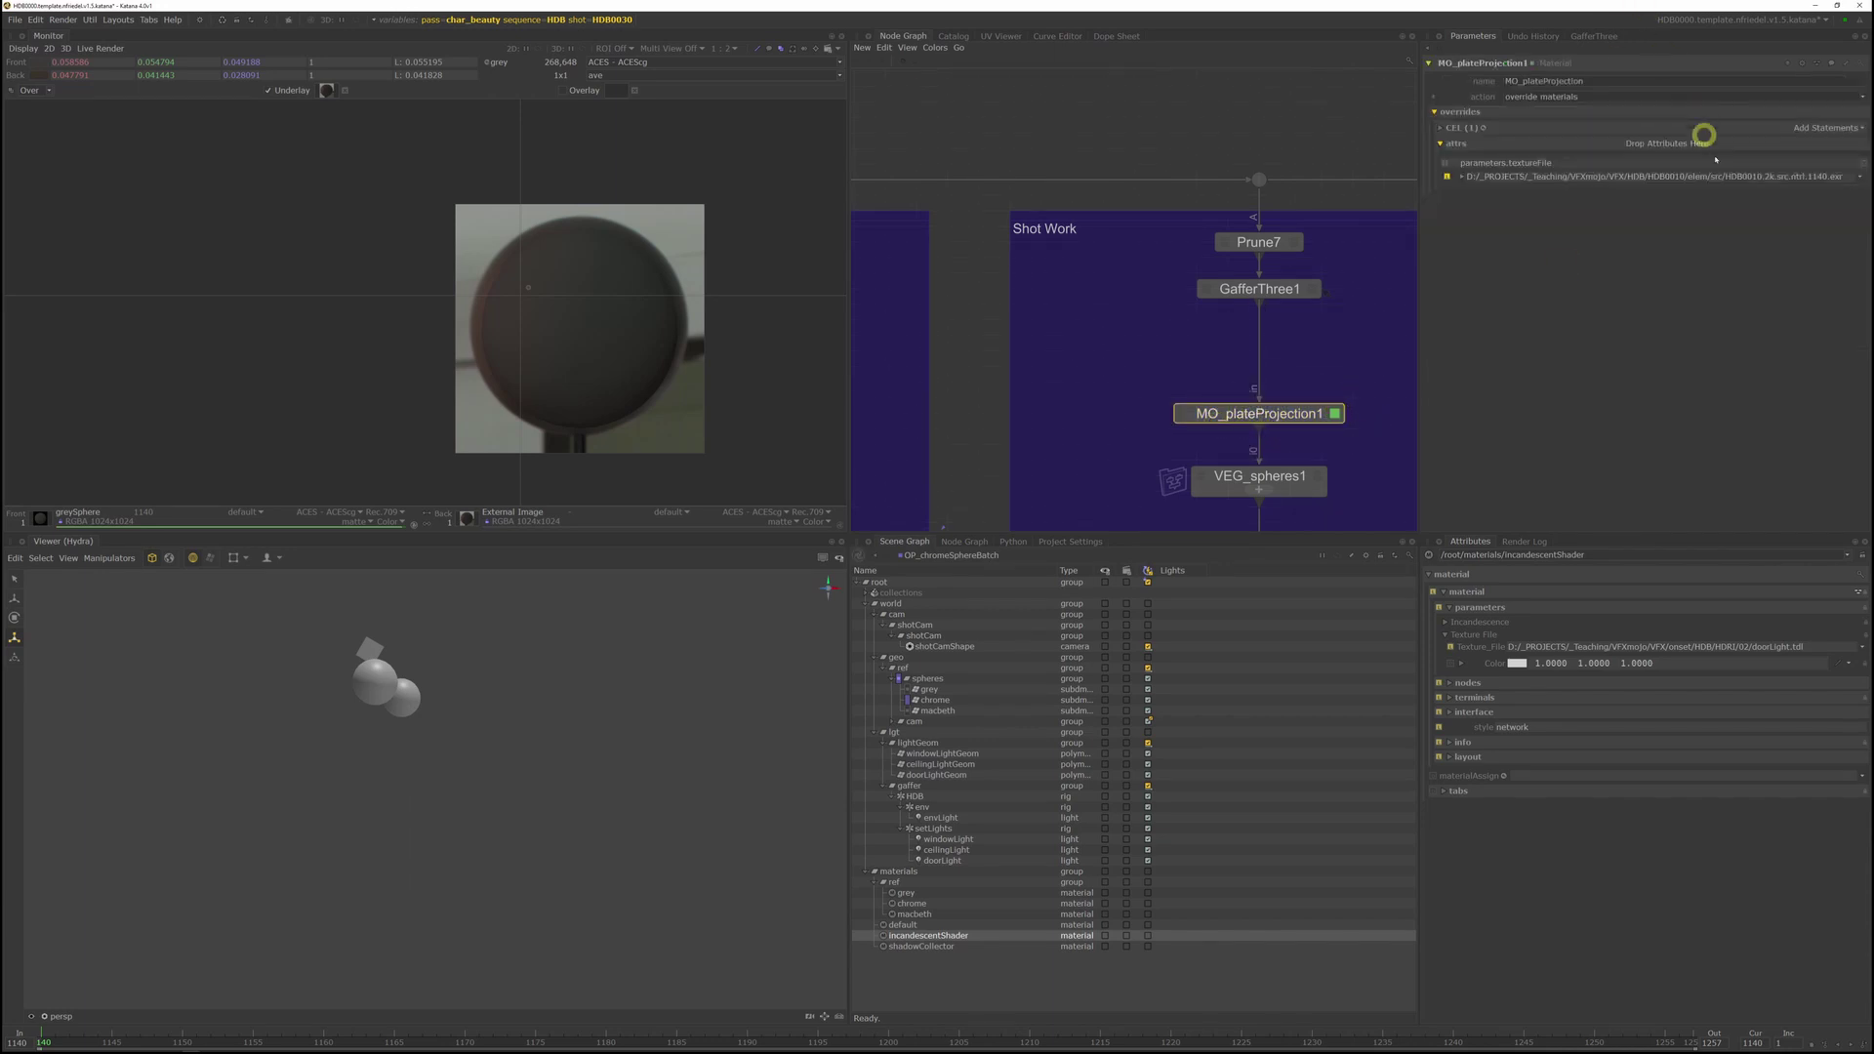
right_click(1547, 176)
left_click(1598, 228)
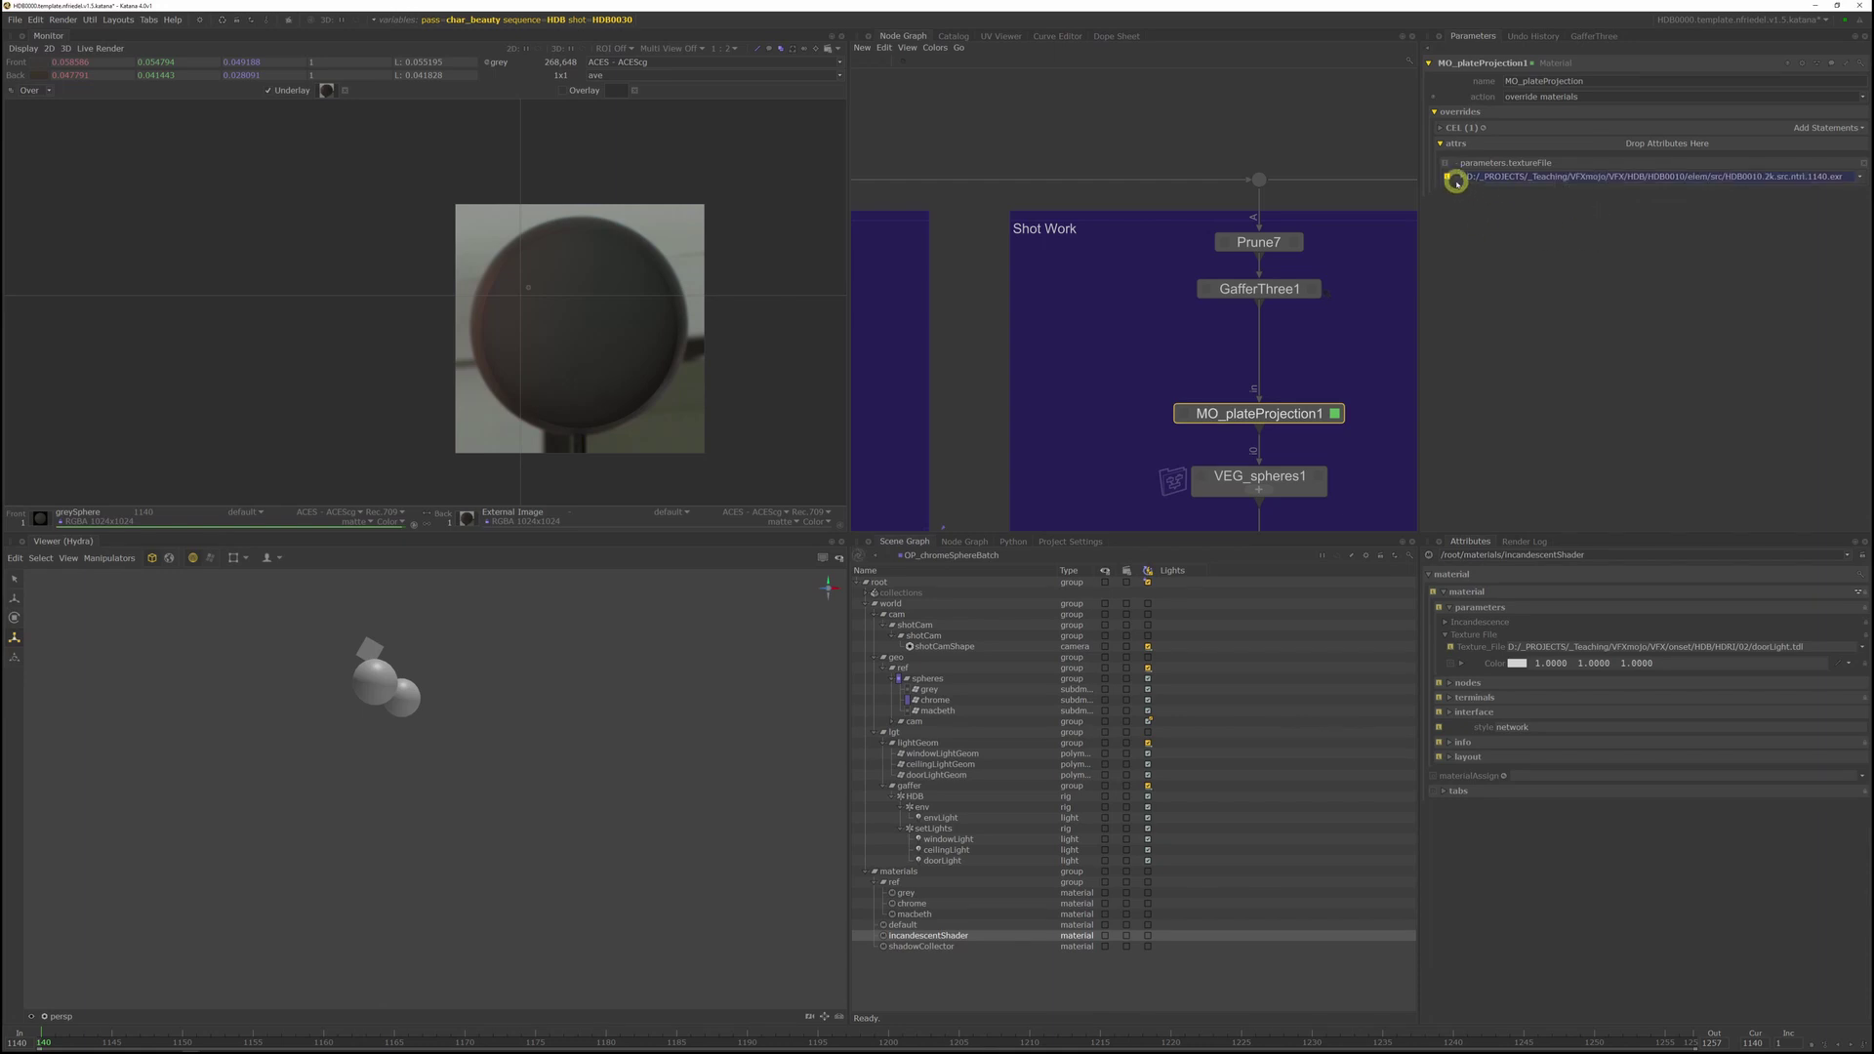
left_click(1461, 177)
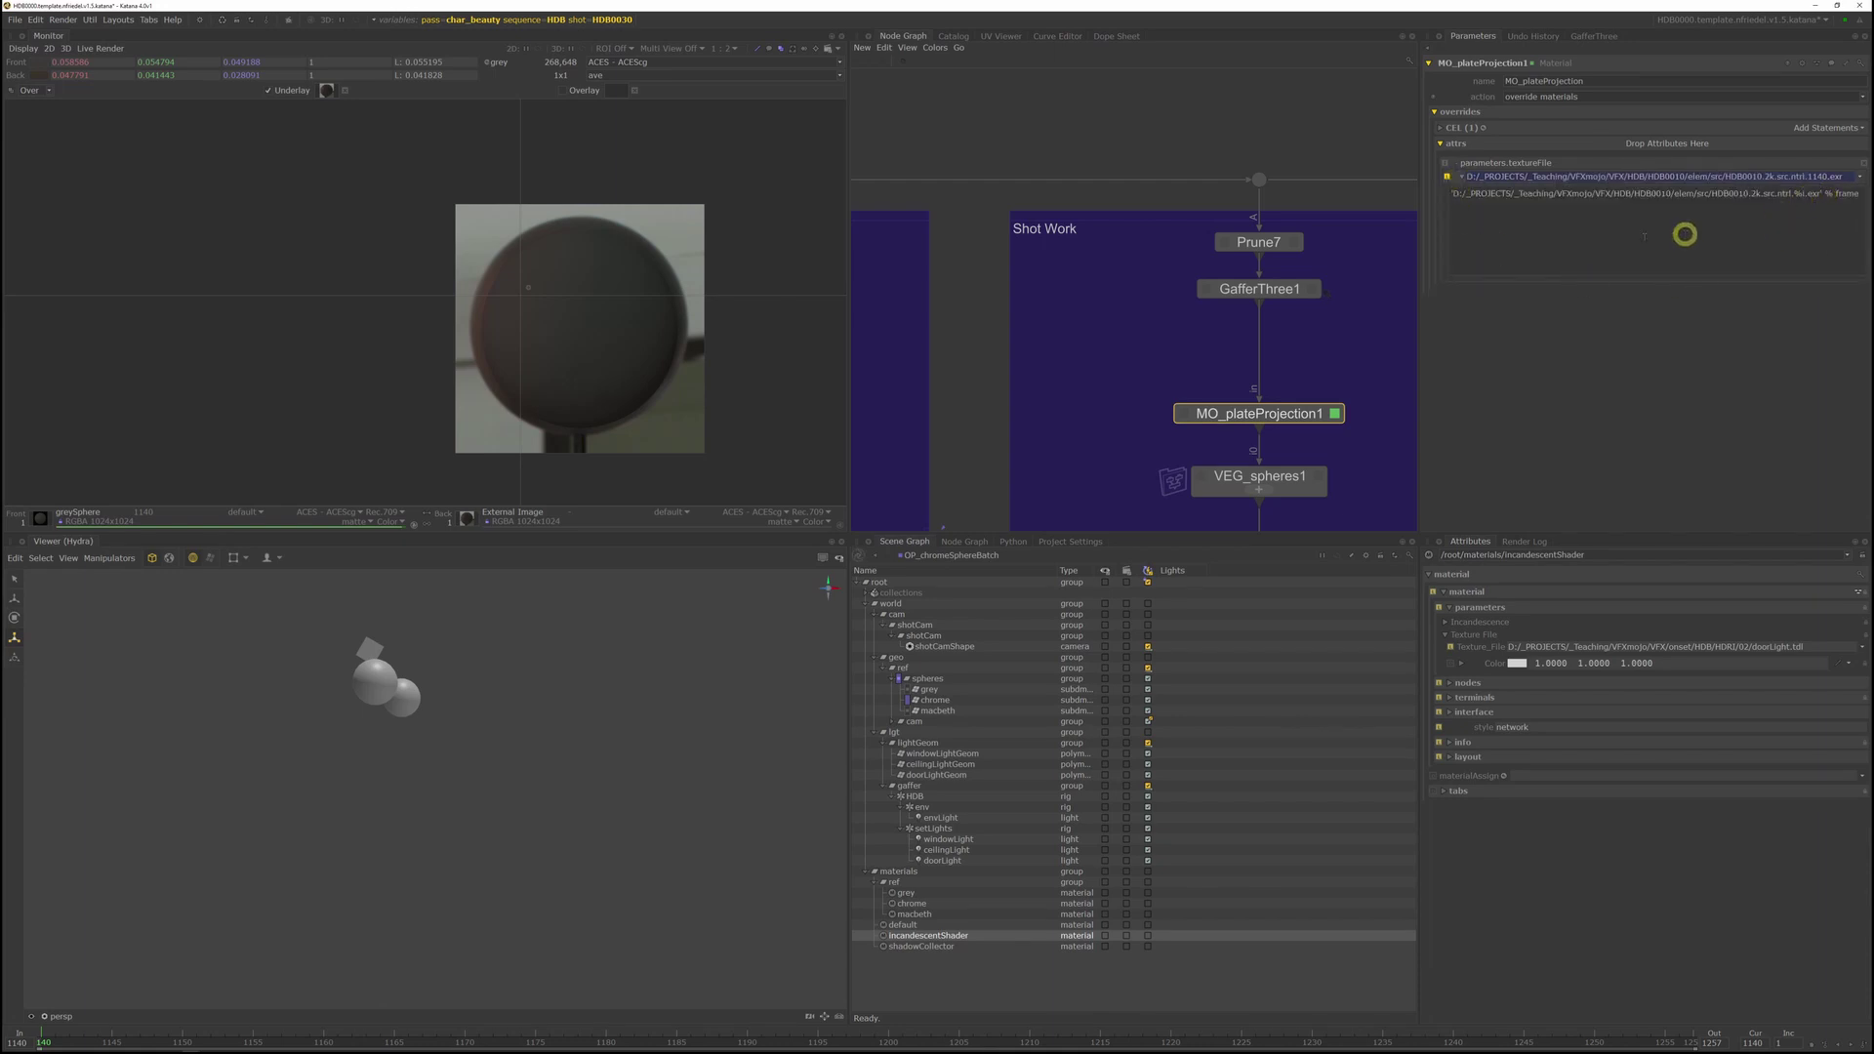
mouse_move(1233, 360)
middle_mouse_down()
mouse_move(1213, 313)
mouse_move(1210, 338)
middle_mouse_up()
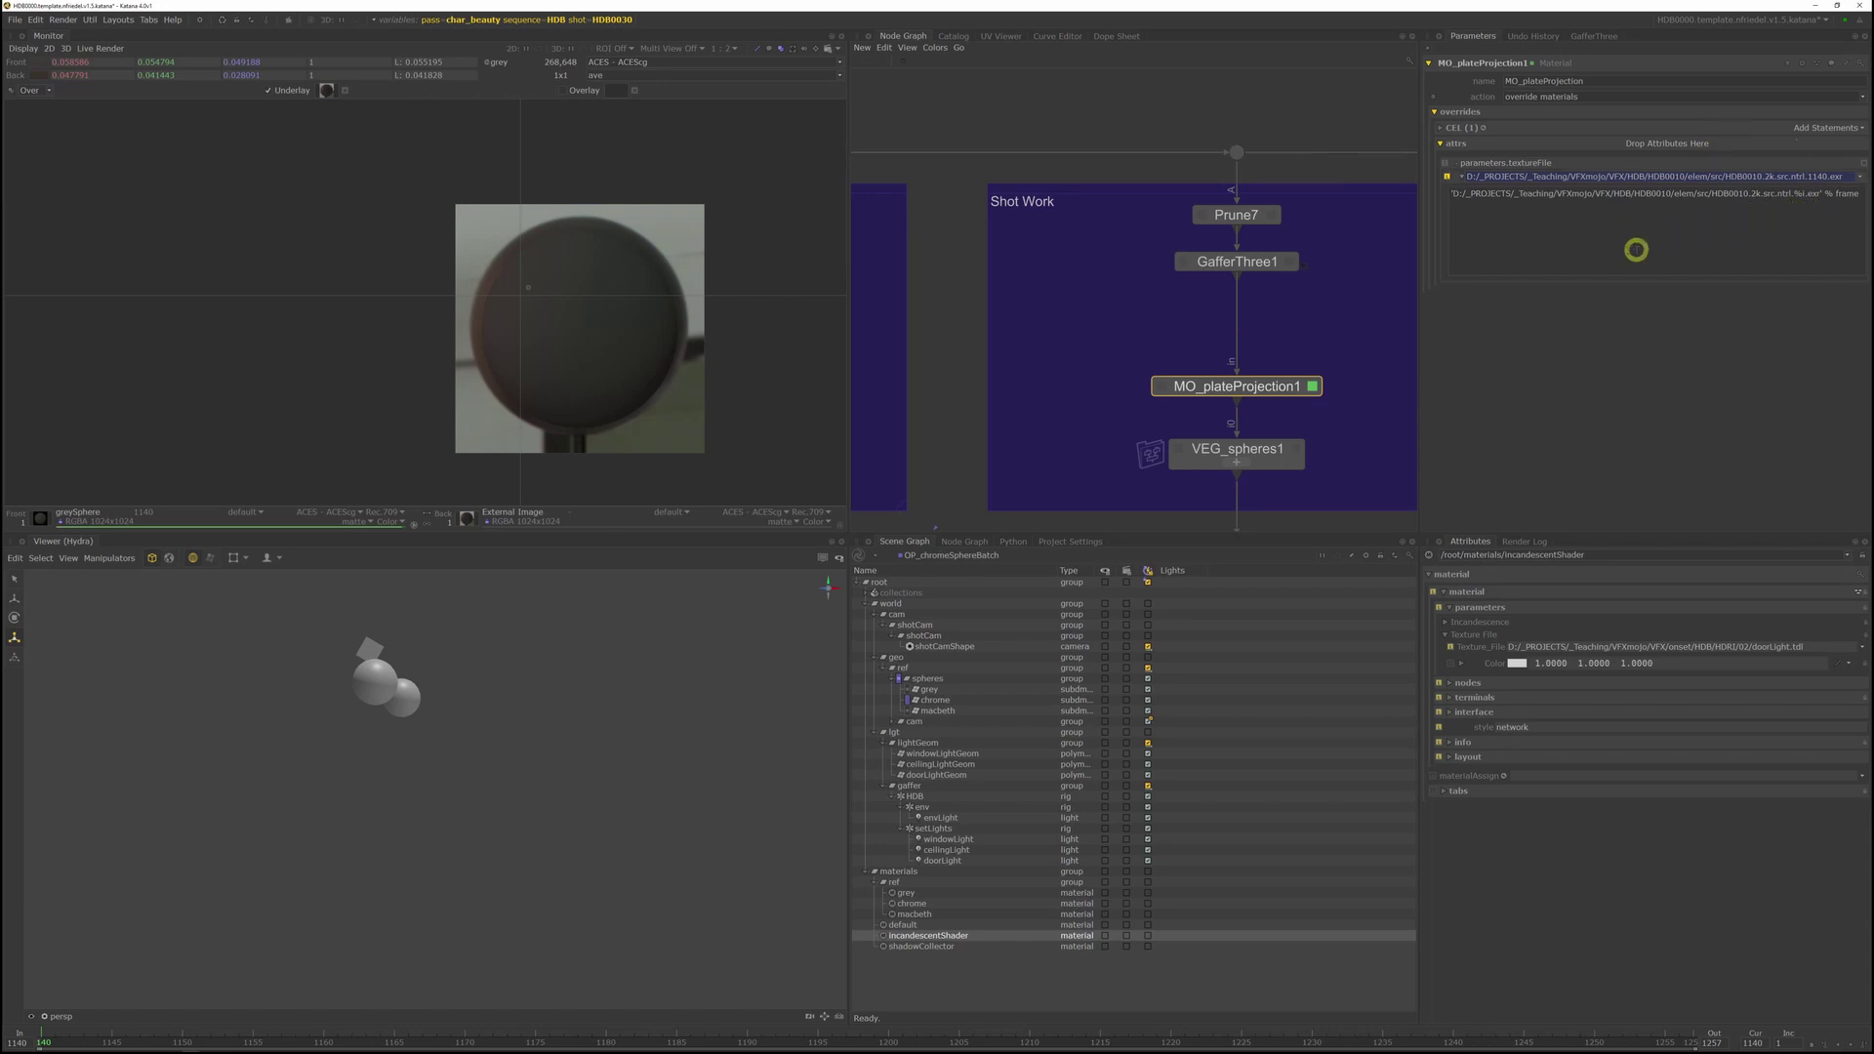
left_click(1663, 194)
key("Delete")
type("3")
type("3")
Step: Start a preview render of the char_beauty pass
middle_click_drag(1327, 296, 1297, 273)
right_click(978, 342)
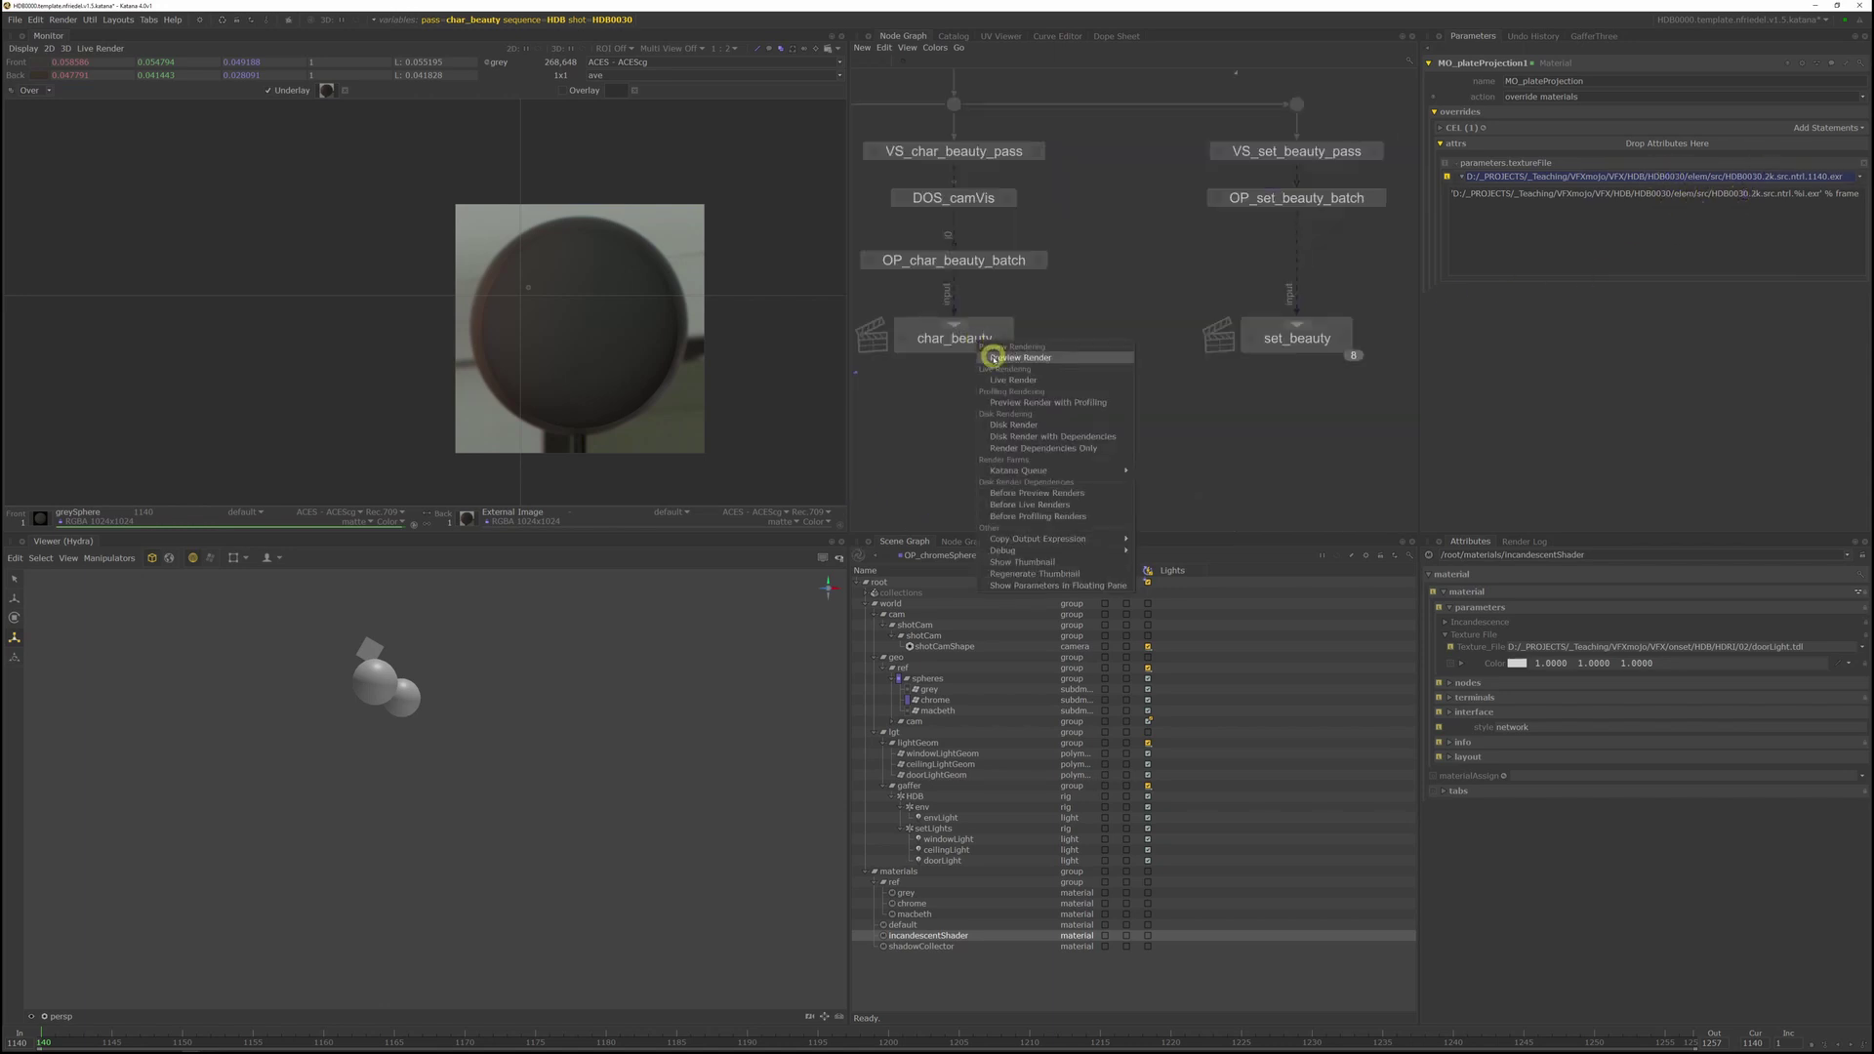
left_click(991, 357)
middle_click_drag(1084, 293, 1224, 347)
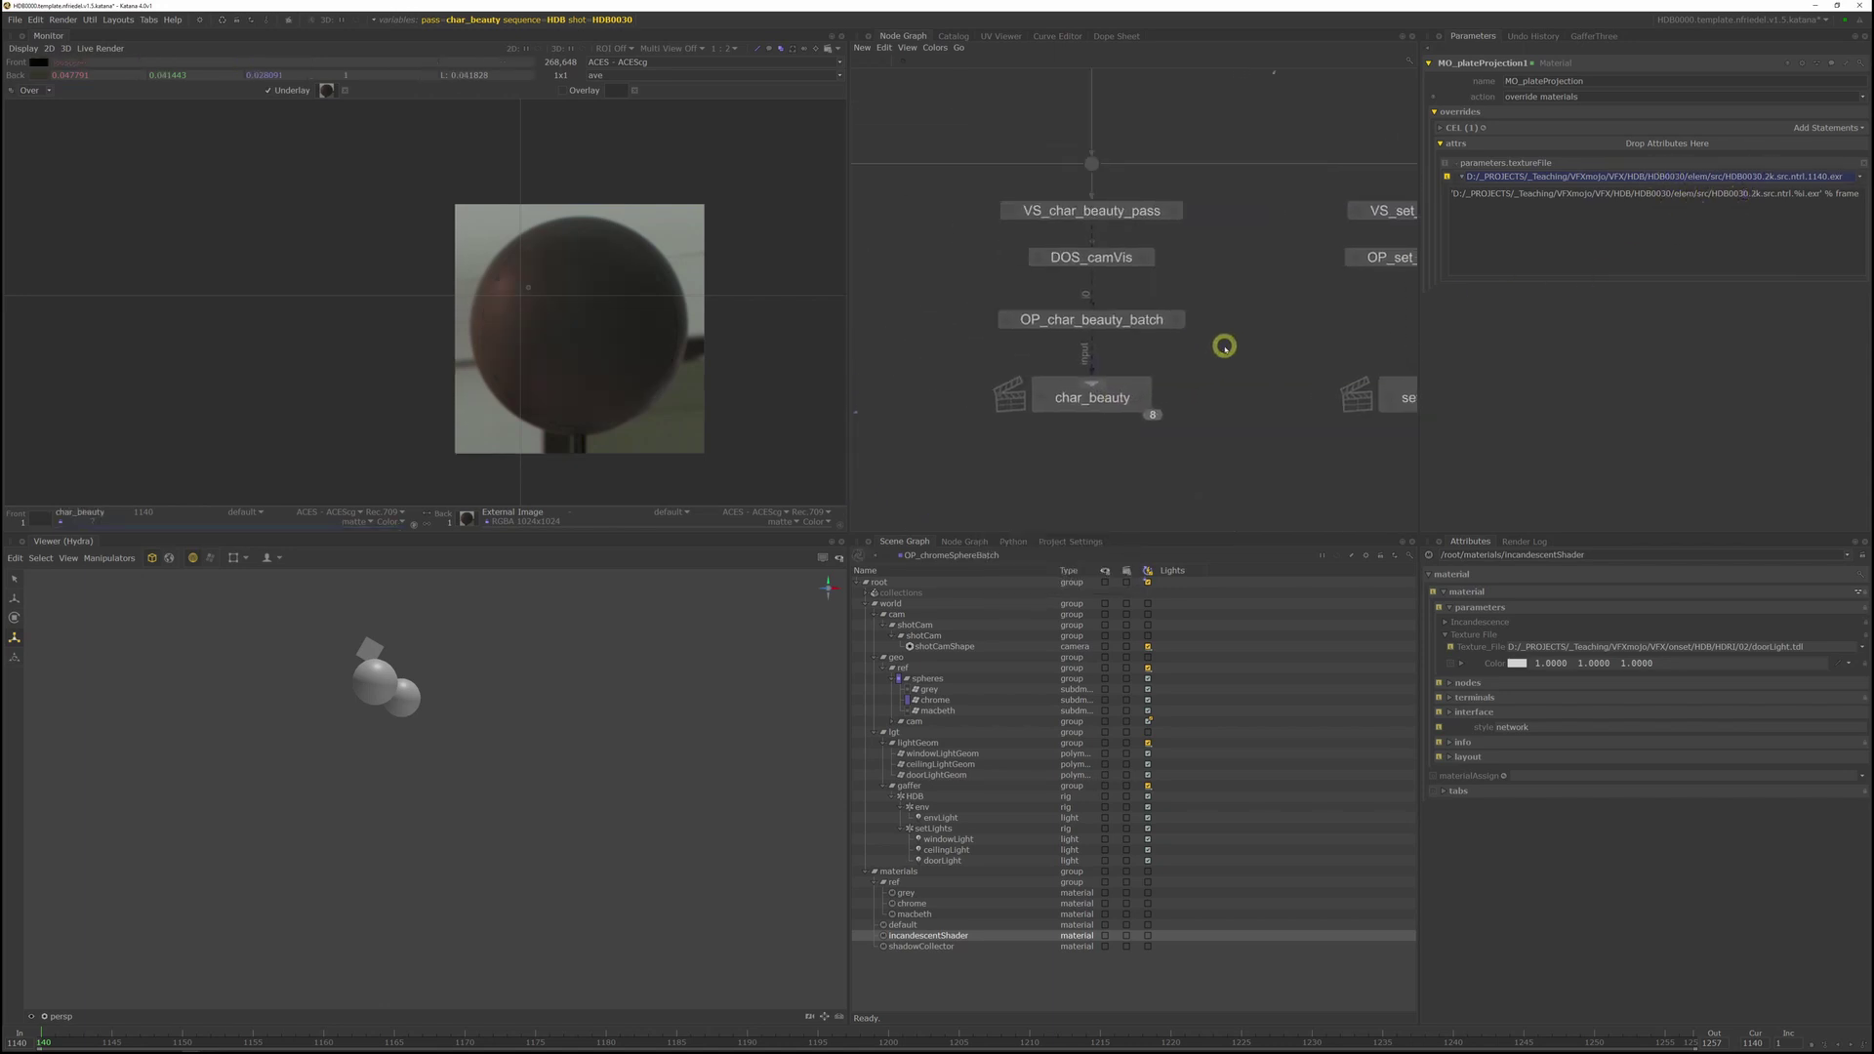
left_click(230, 21)
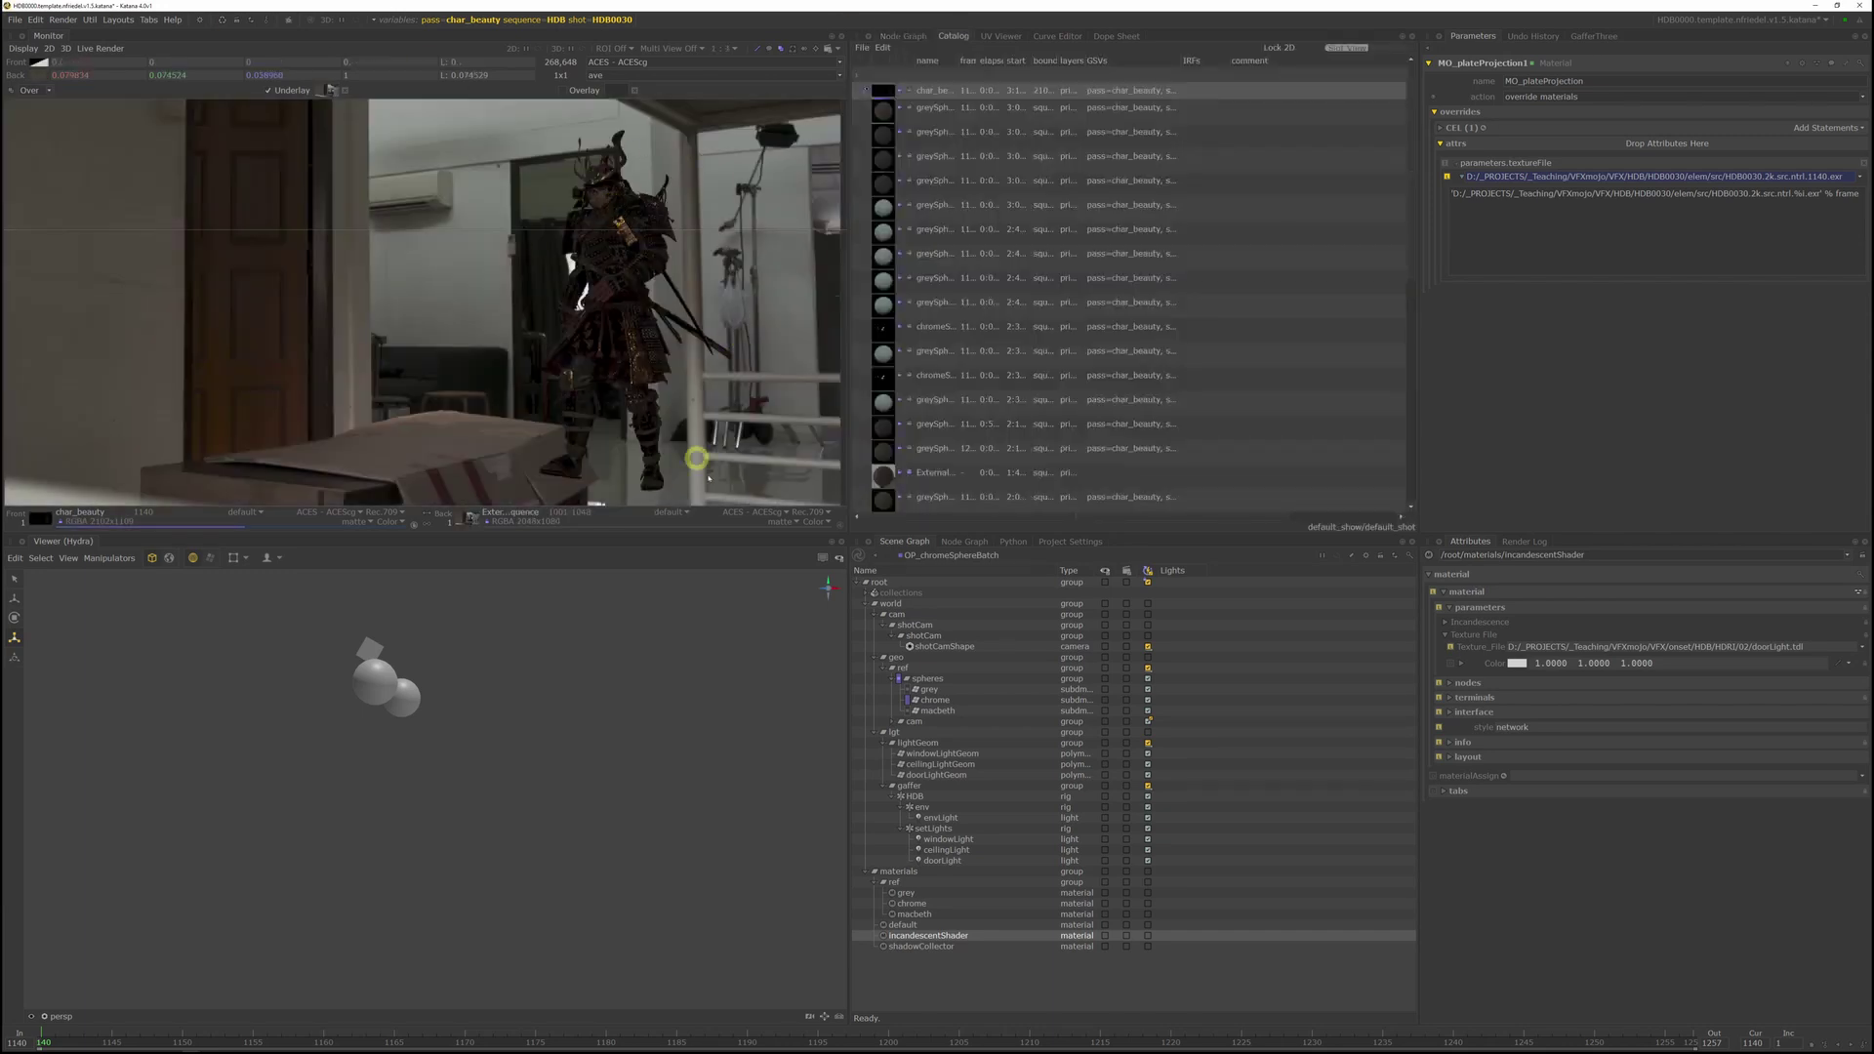
Step: Examine the samurai's helmet, armour and surroundings in the char_beauty render over the plate
middle_click_drag(684, 398, 568, 318)
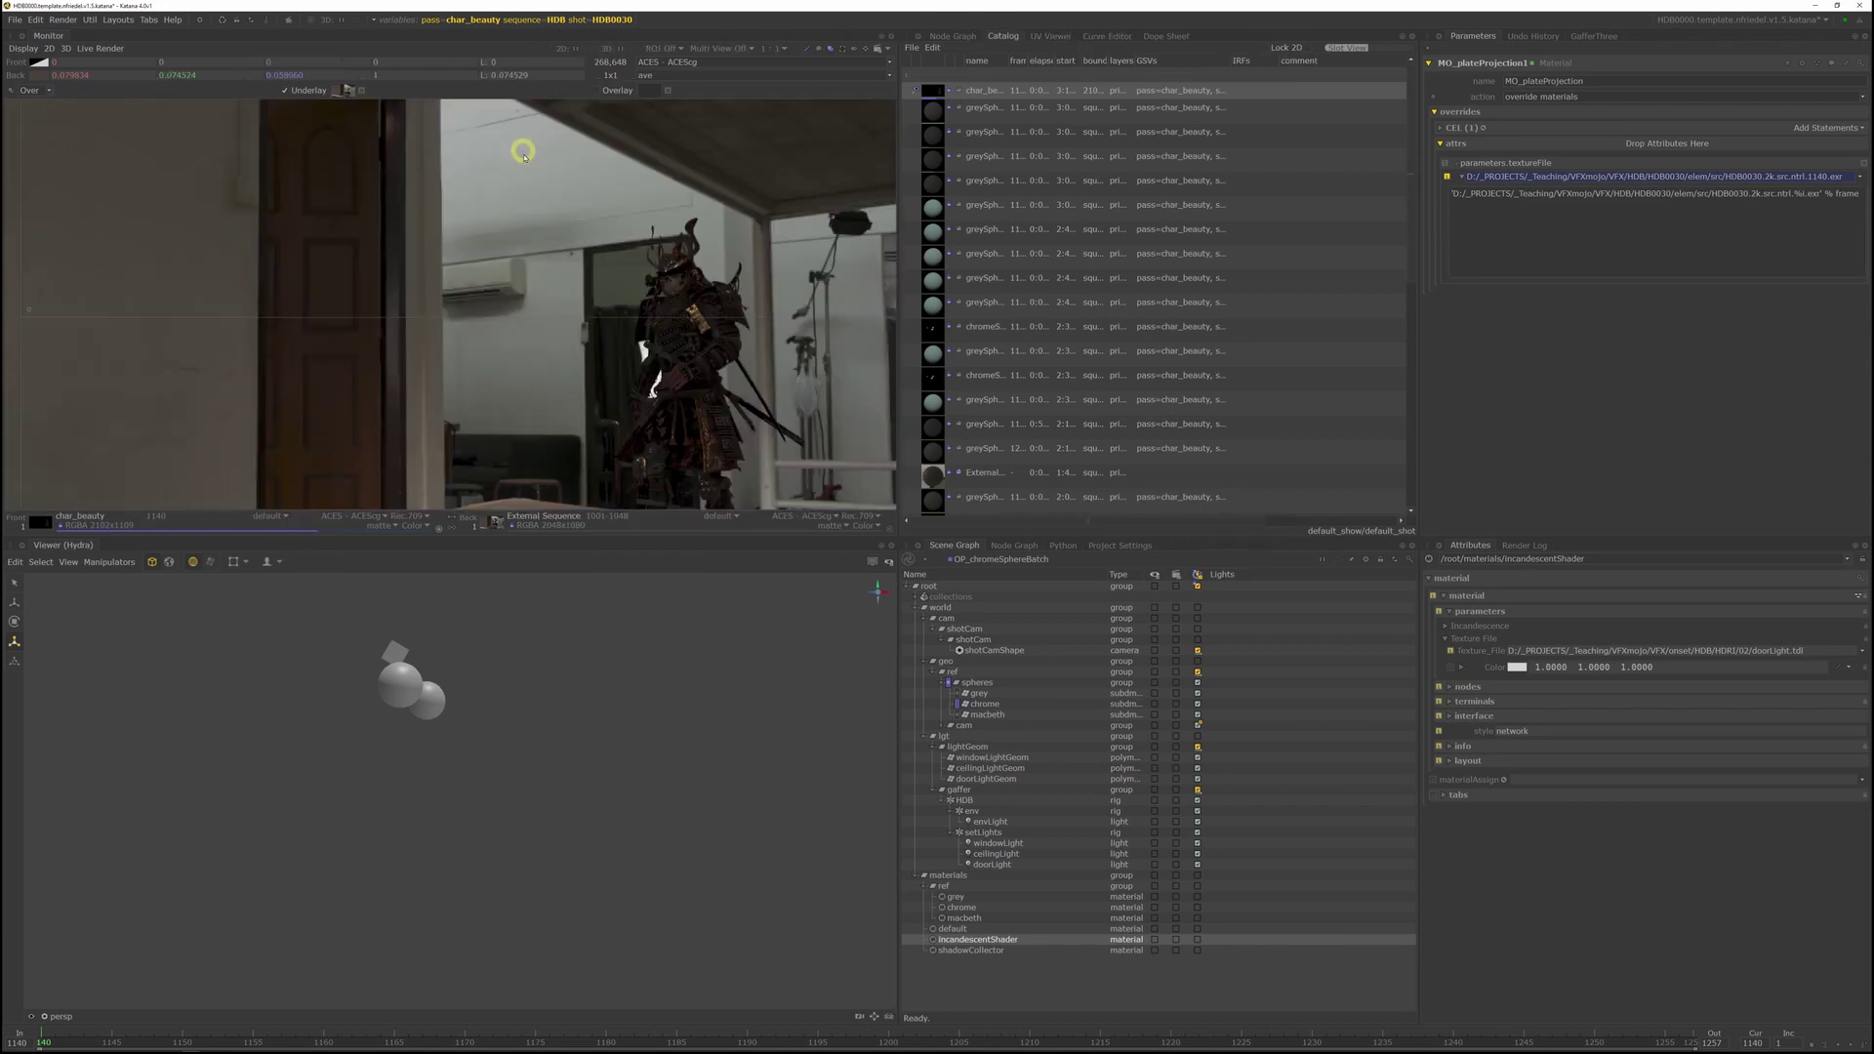
scroll(635, 282, "up", 3)
scroll(631, 280, "down", 1)
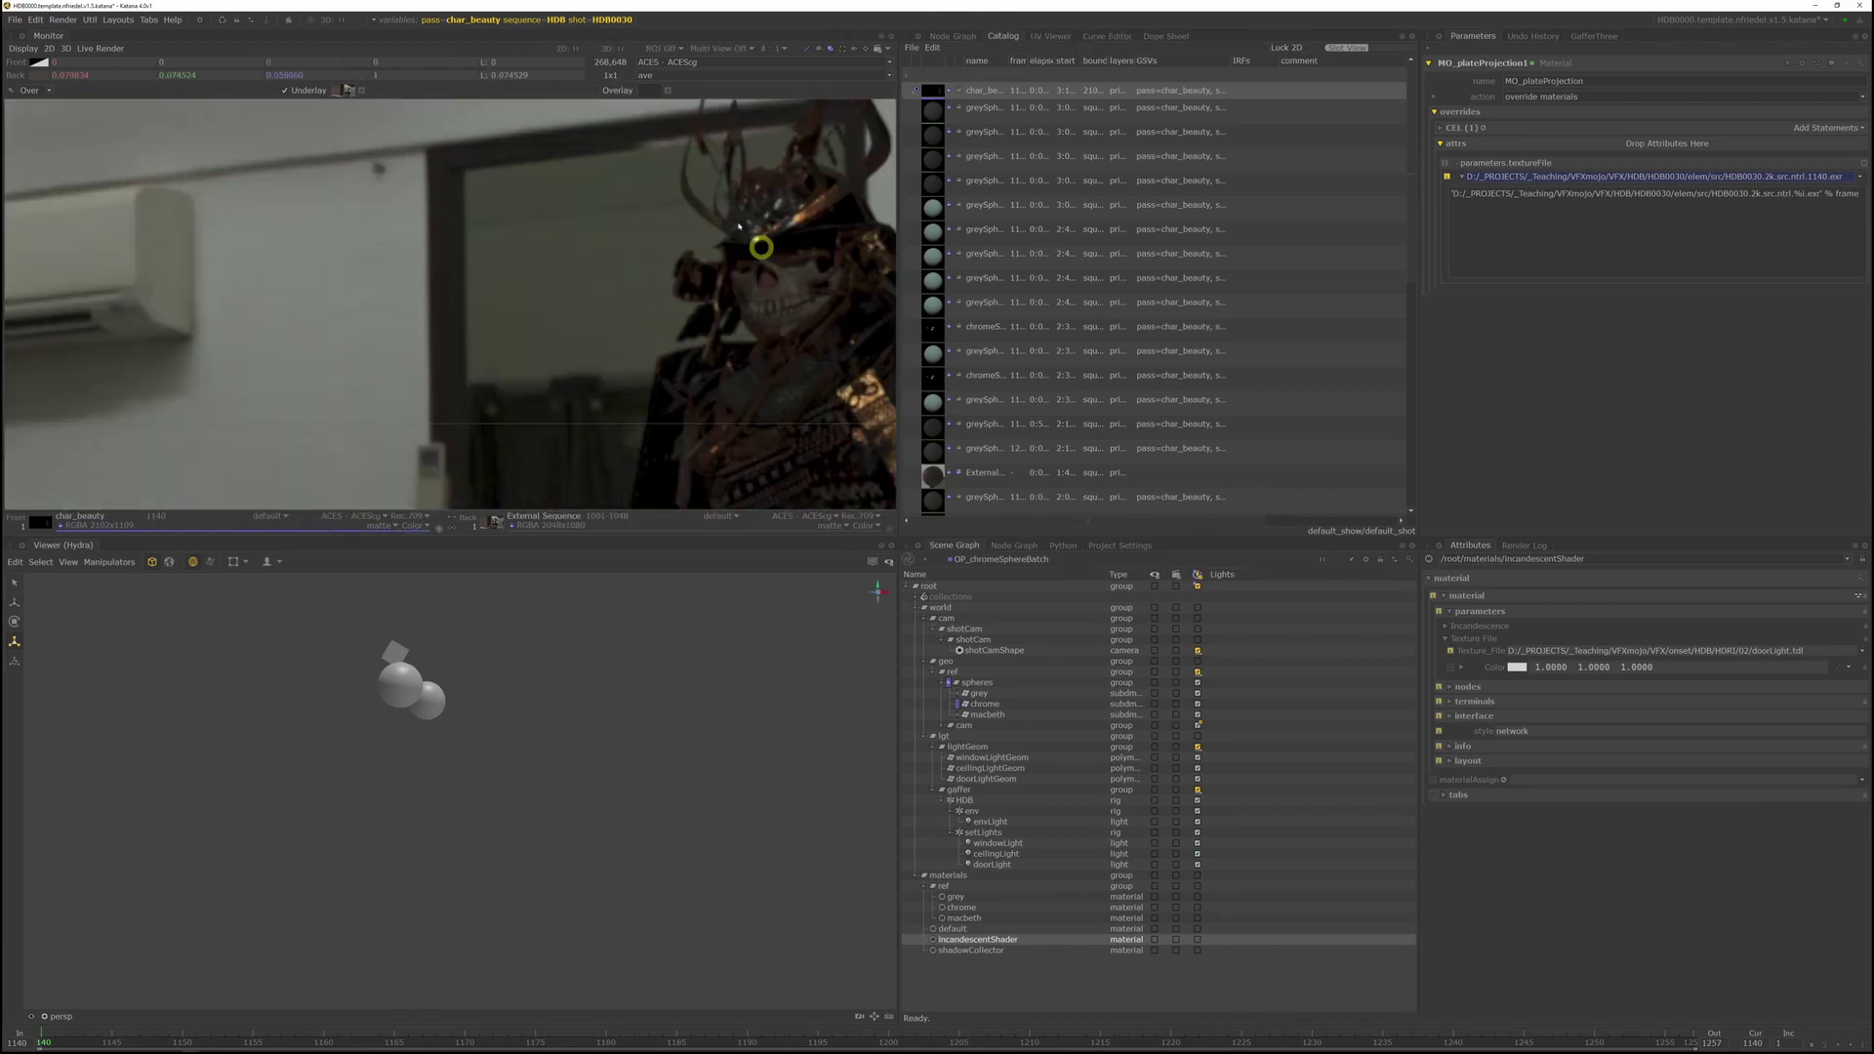
scroll(777, 285, "down", 3)
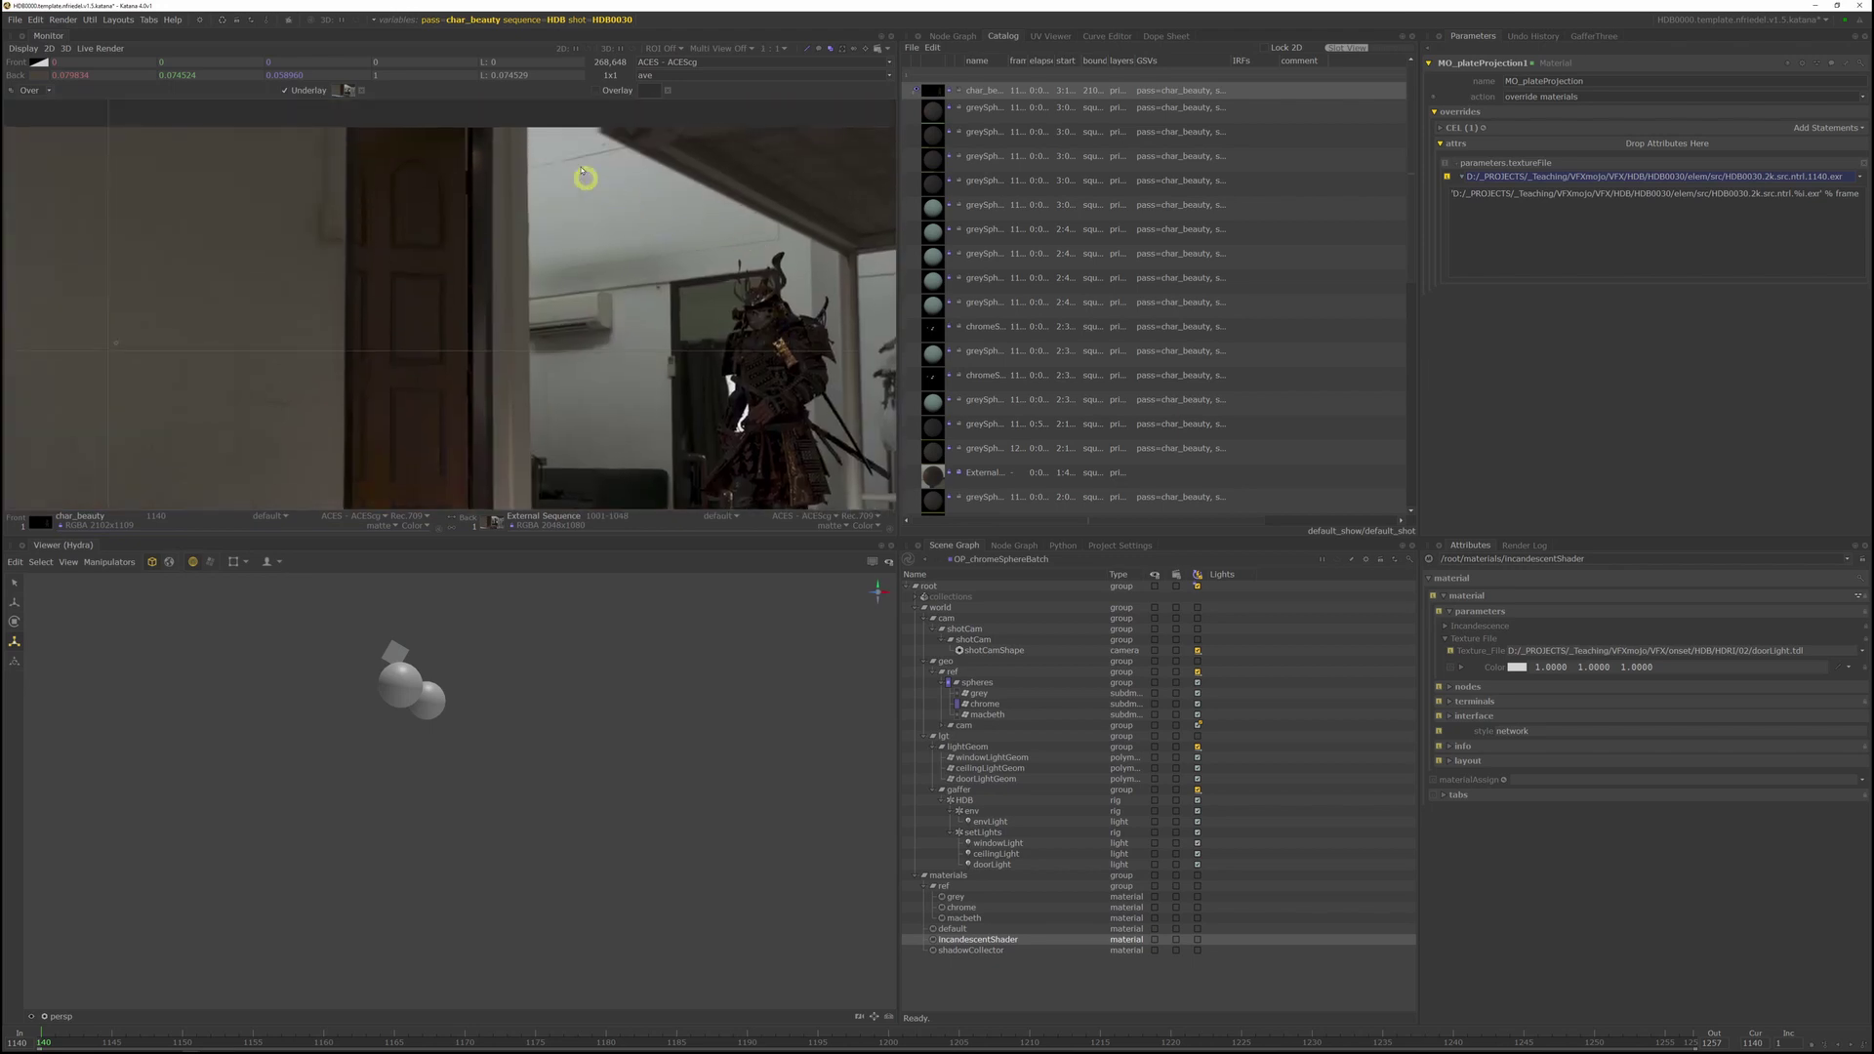
middle_click_drag(556, 132, 548, 281)
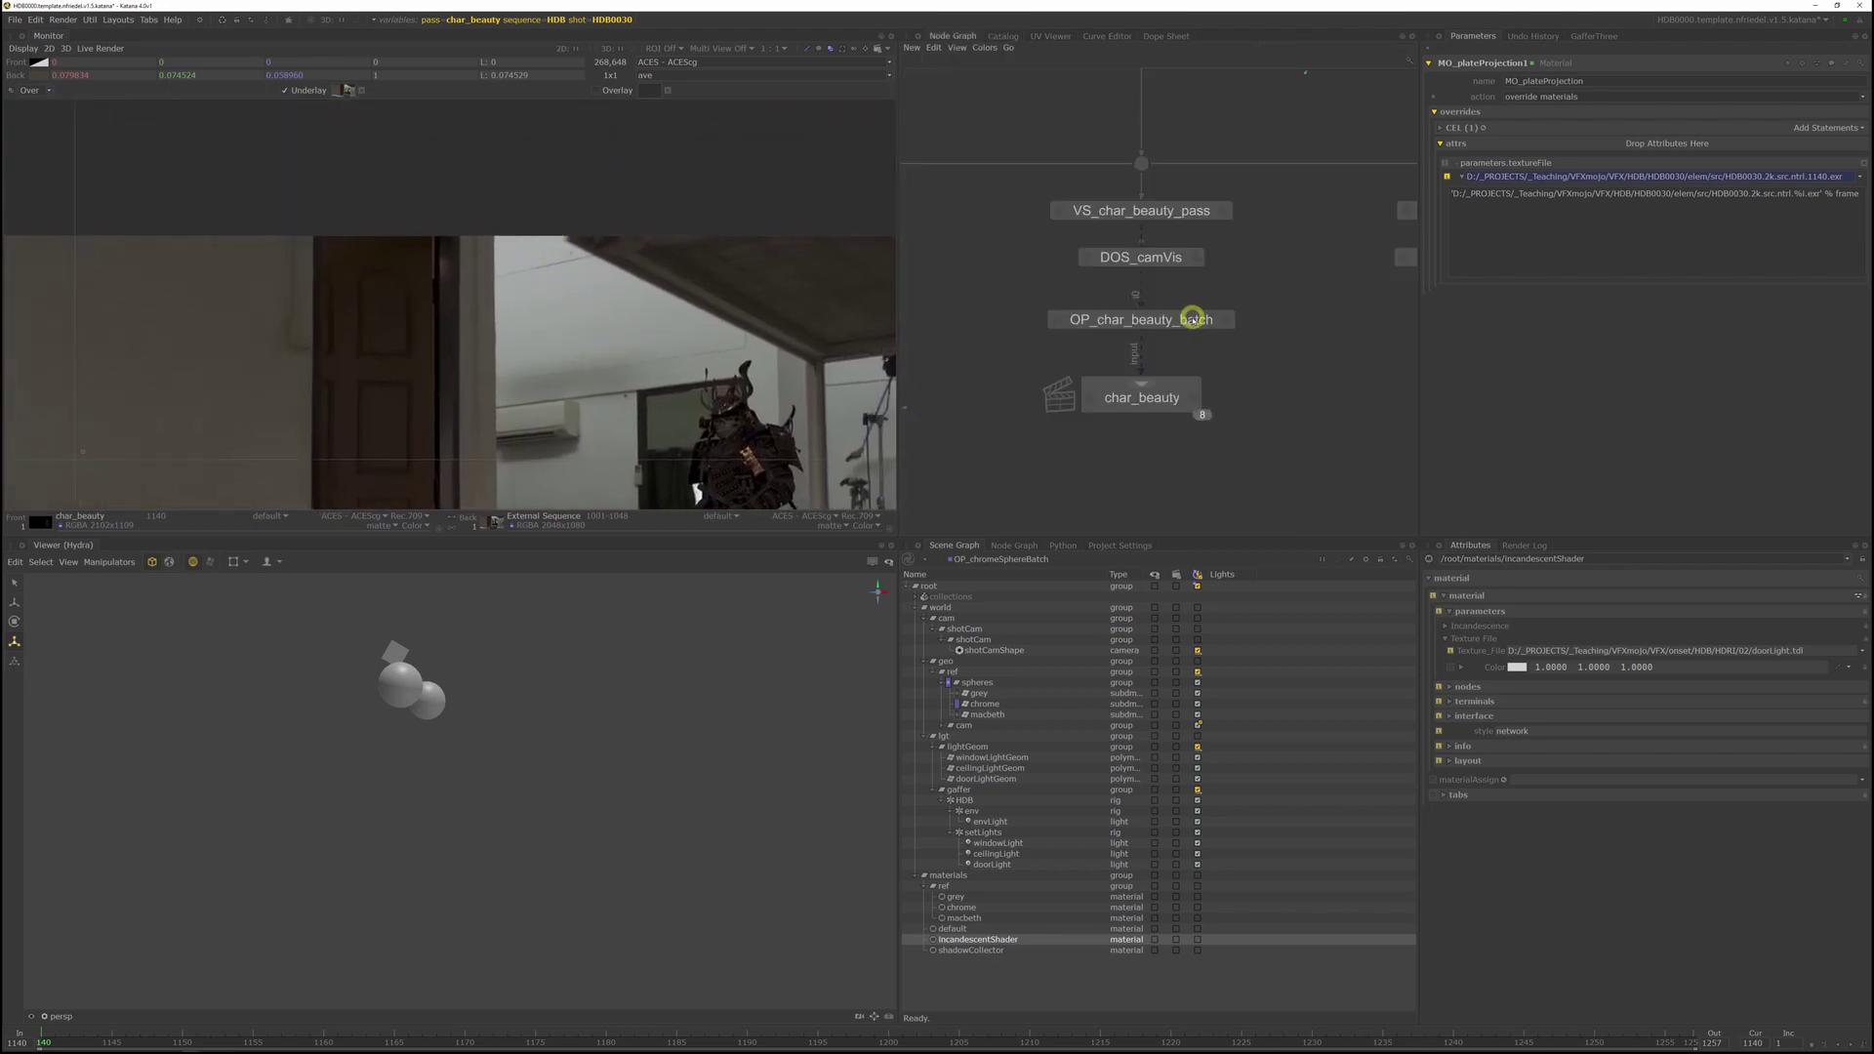
Step: View the scene at OP_char_beauty_batch and inspect the room's set geometry around the light planes
double_click(1191, 318)
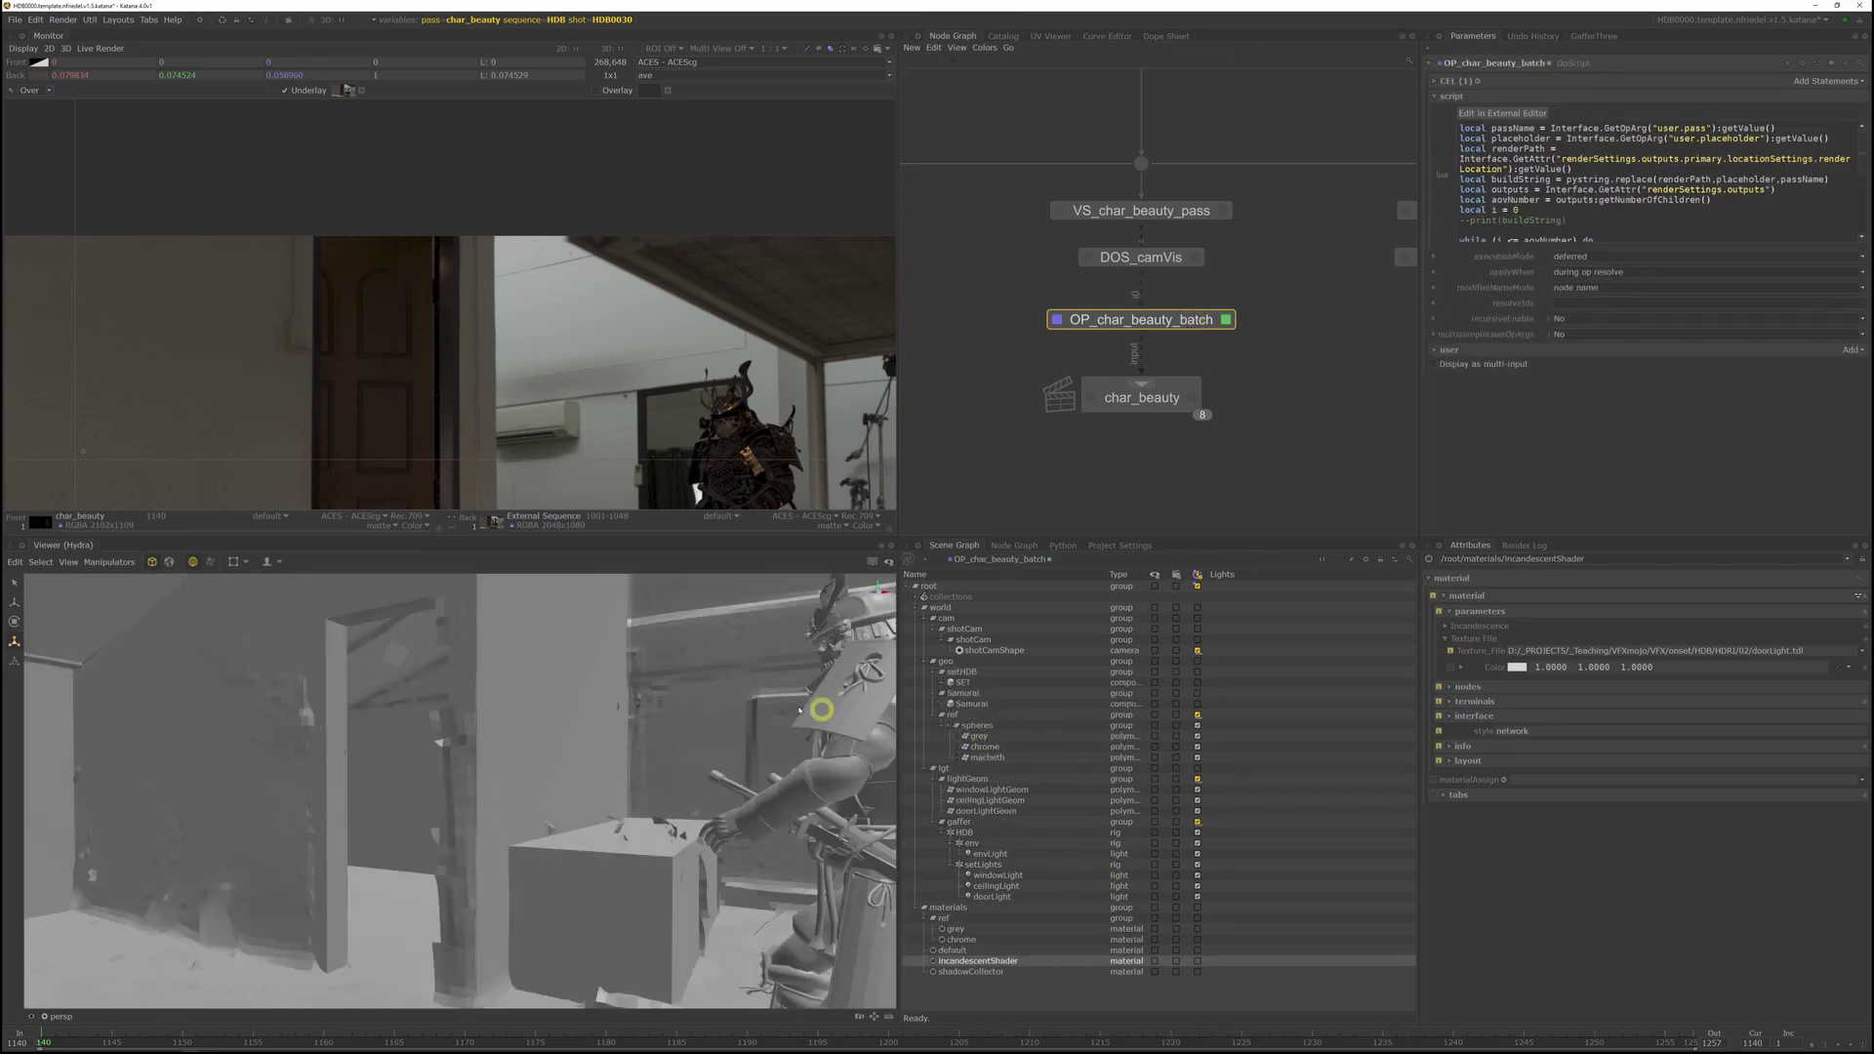
right_click_drag(569, 749, 343, 757, "alt")
left_click_drag(342, 758, 621, 766, "alt")
right_click_drag(339, 757, 518, 774, "alt")
left_click_drag(518, 774, 566, 890, "alt")
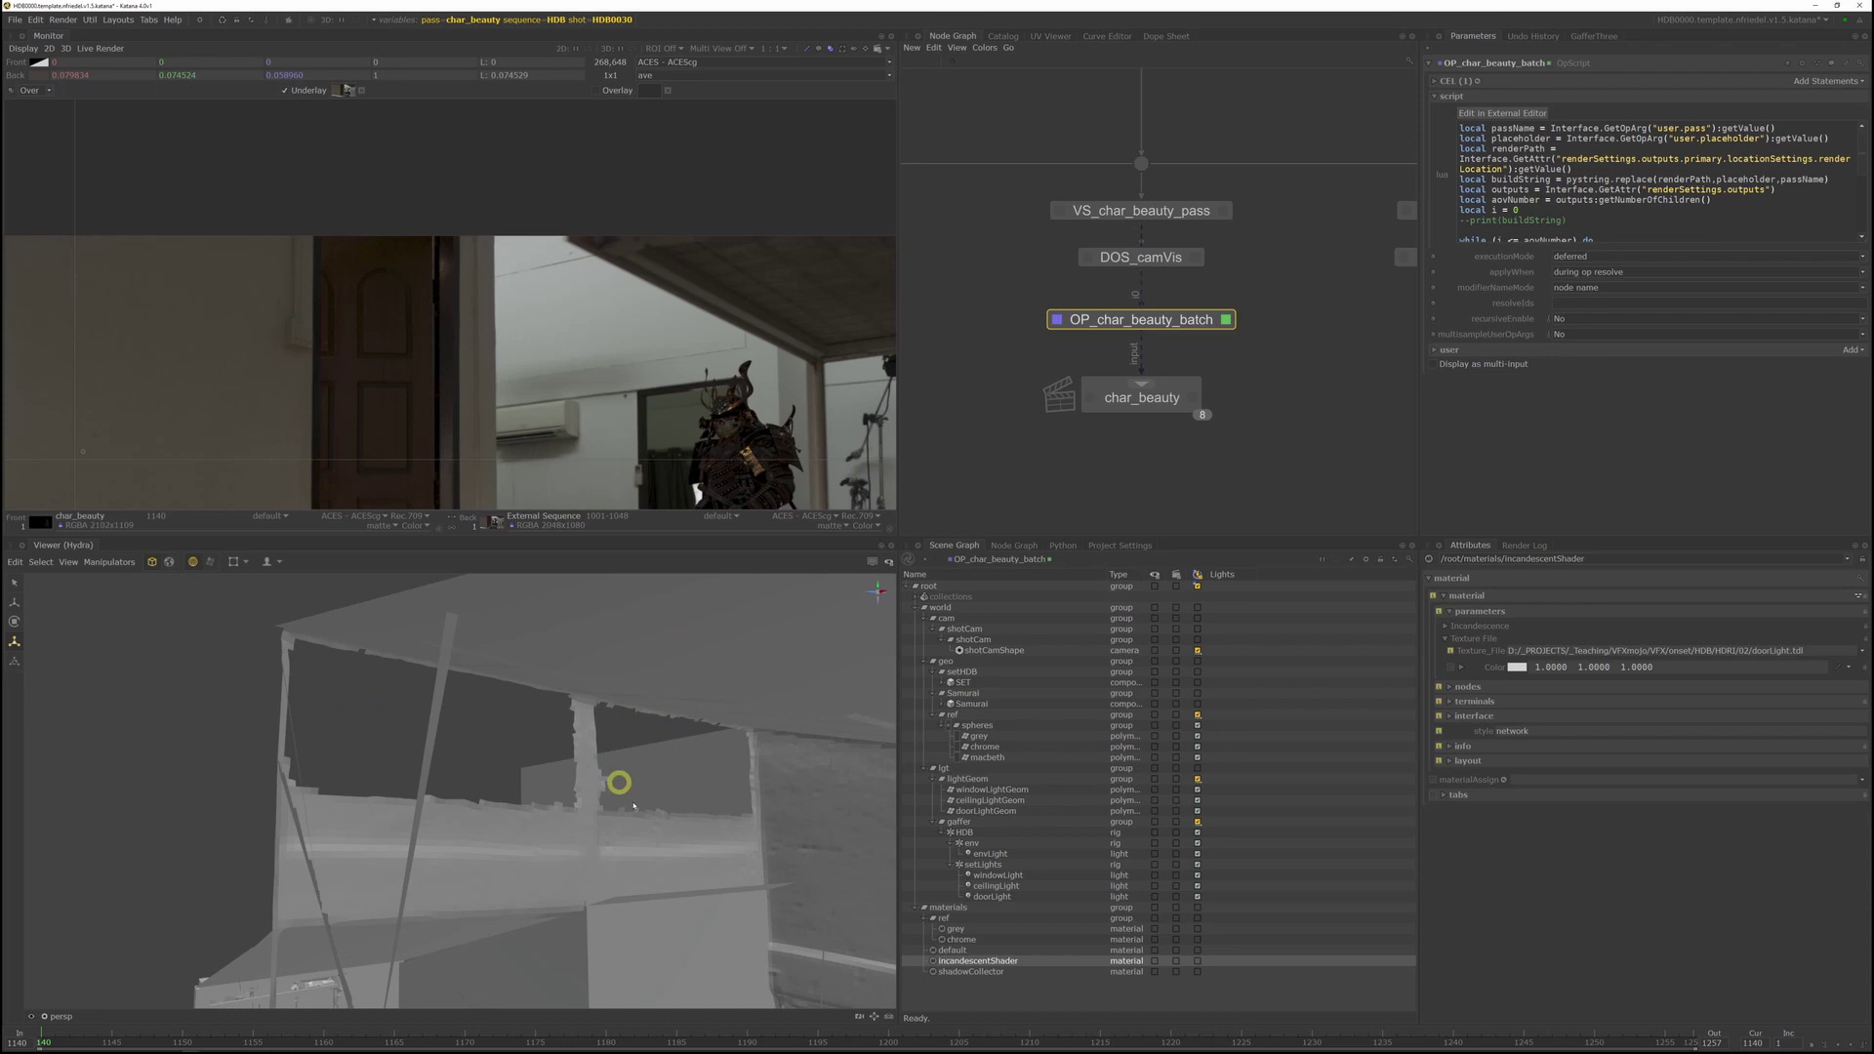
left_click_drag(649, 815, 644, 798, "alt")
Step: Compare the whole samurai with the door and room in the background plate
scroll(594, 256, "down", 2)
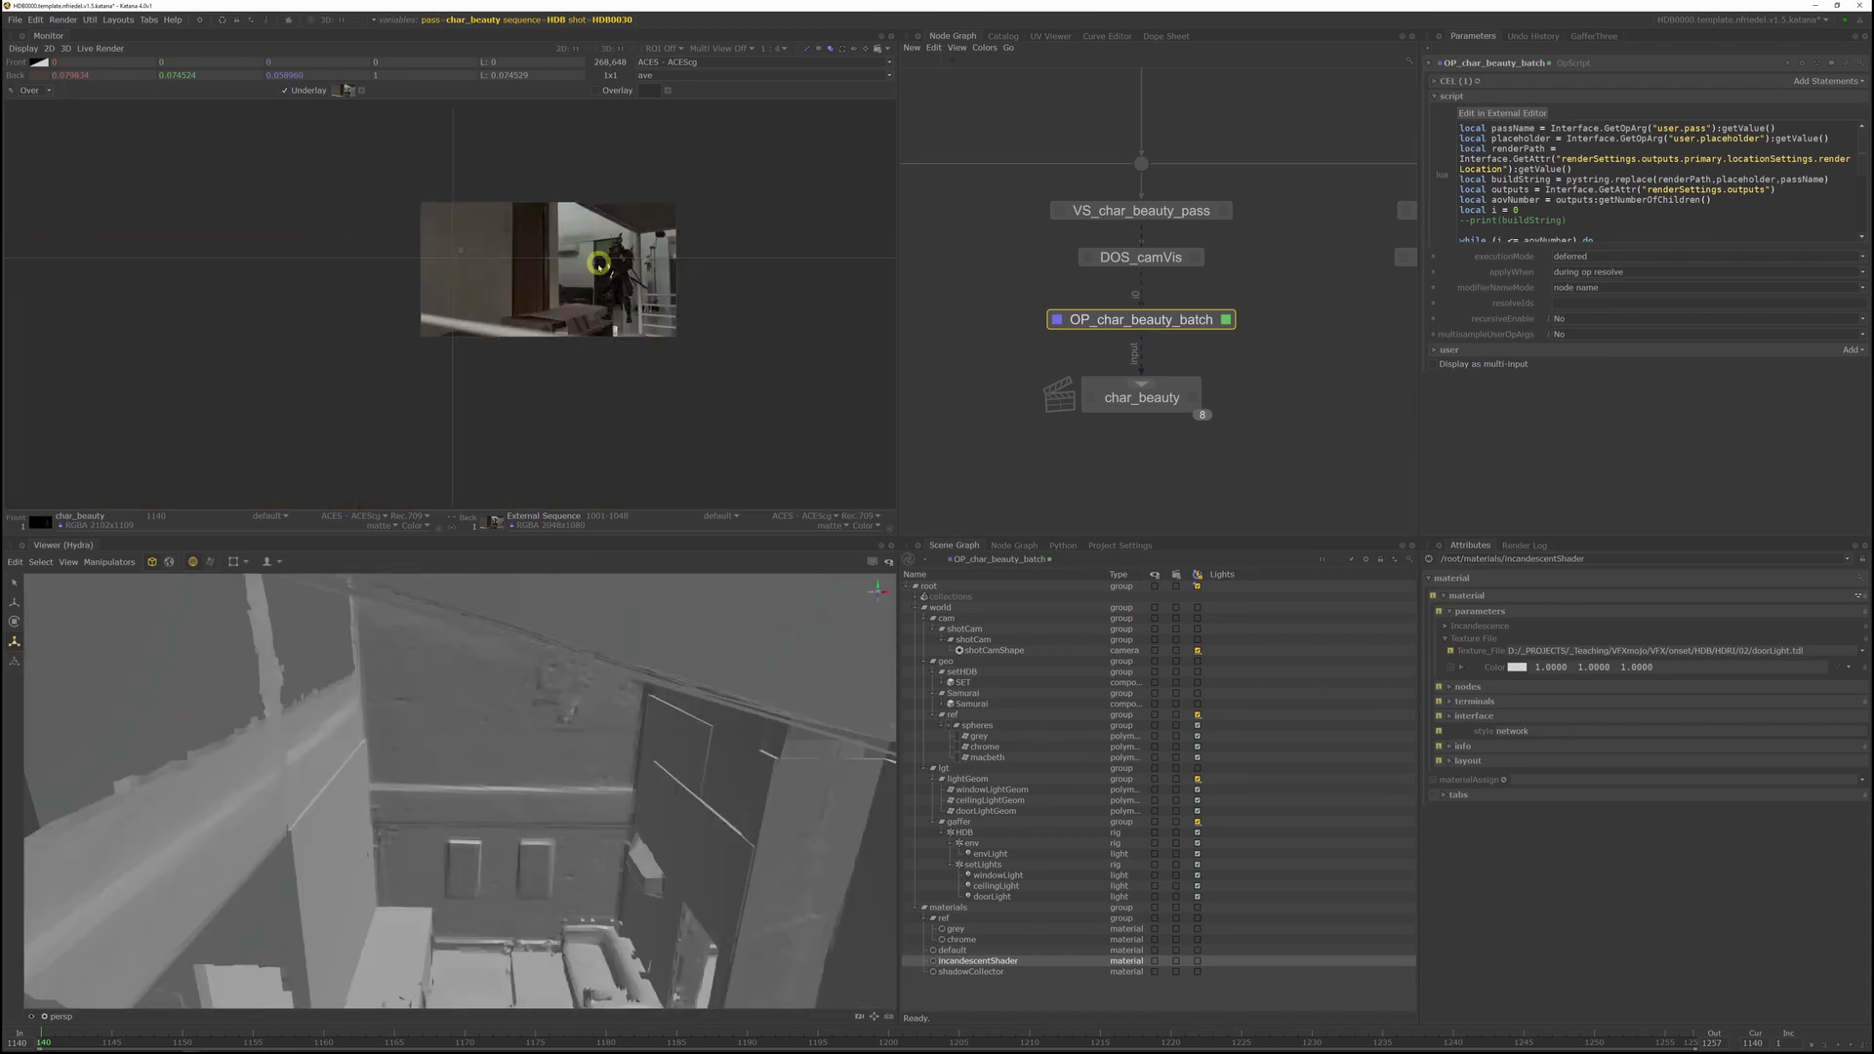
scroll(599, 261, "up", 2)
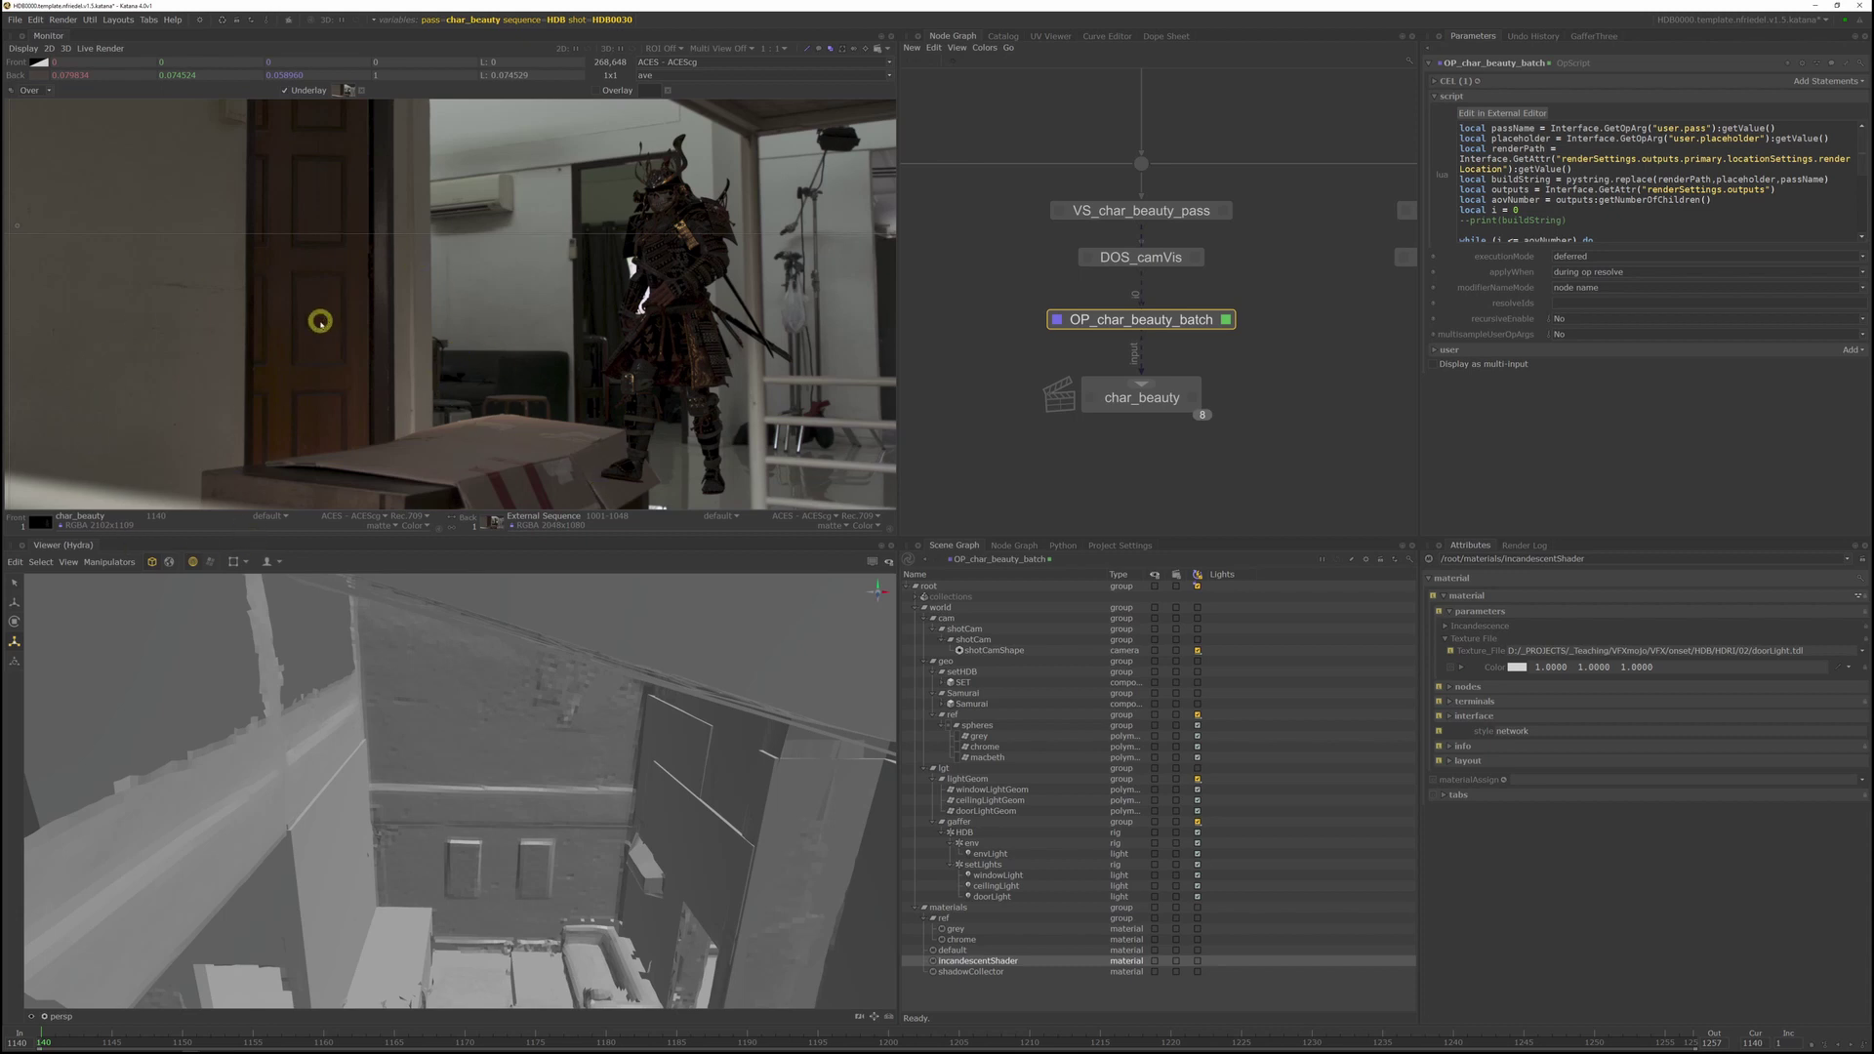
scroll(317, 317, "down", 2)
middle_click_drag(317, 322, 636, 287)
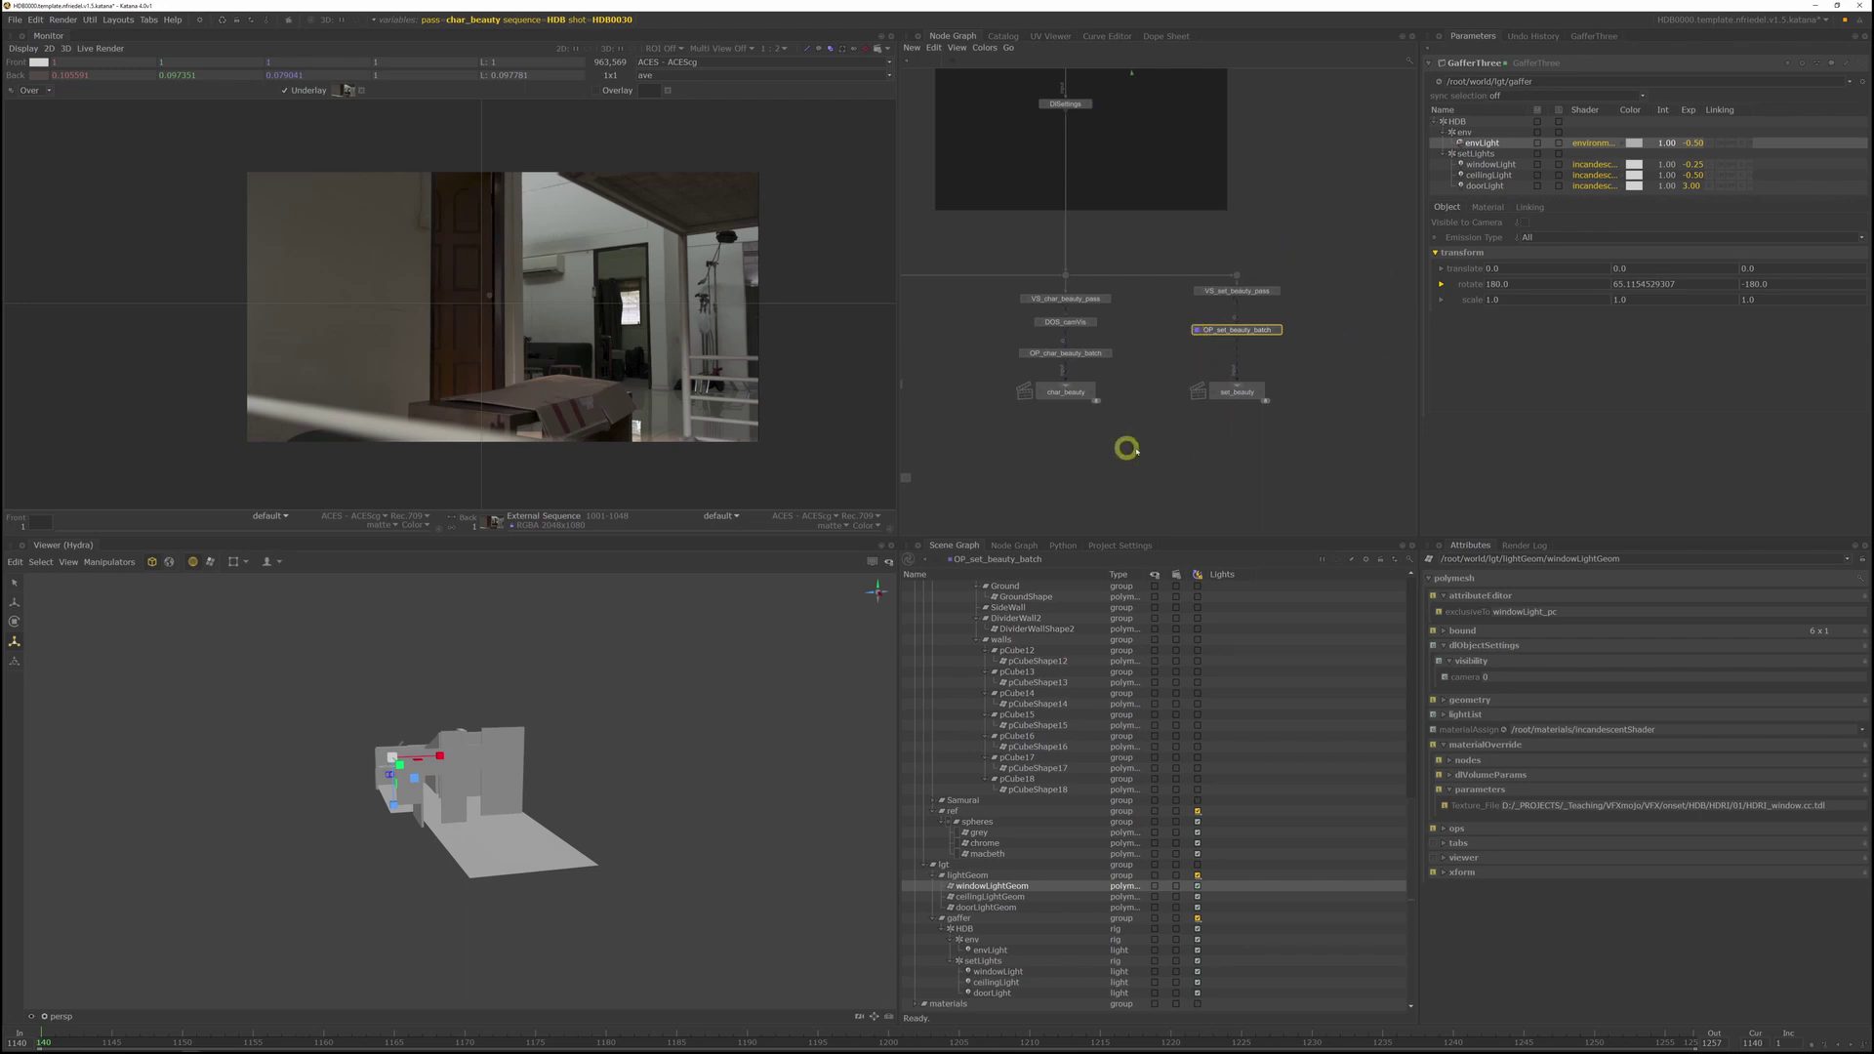
Step: Inspect the set_beauty render for the set's walls and the samurai's reflections
middle_click_drag(702, 433, 712, 423)
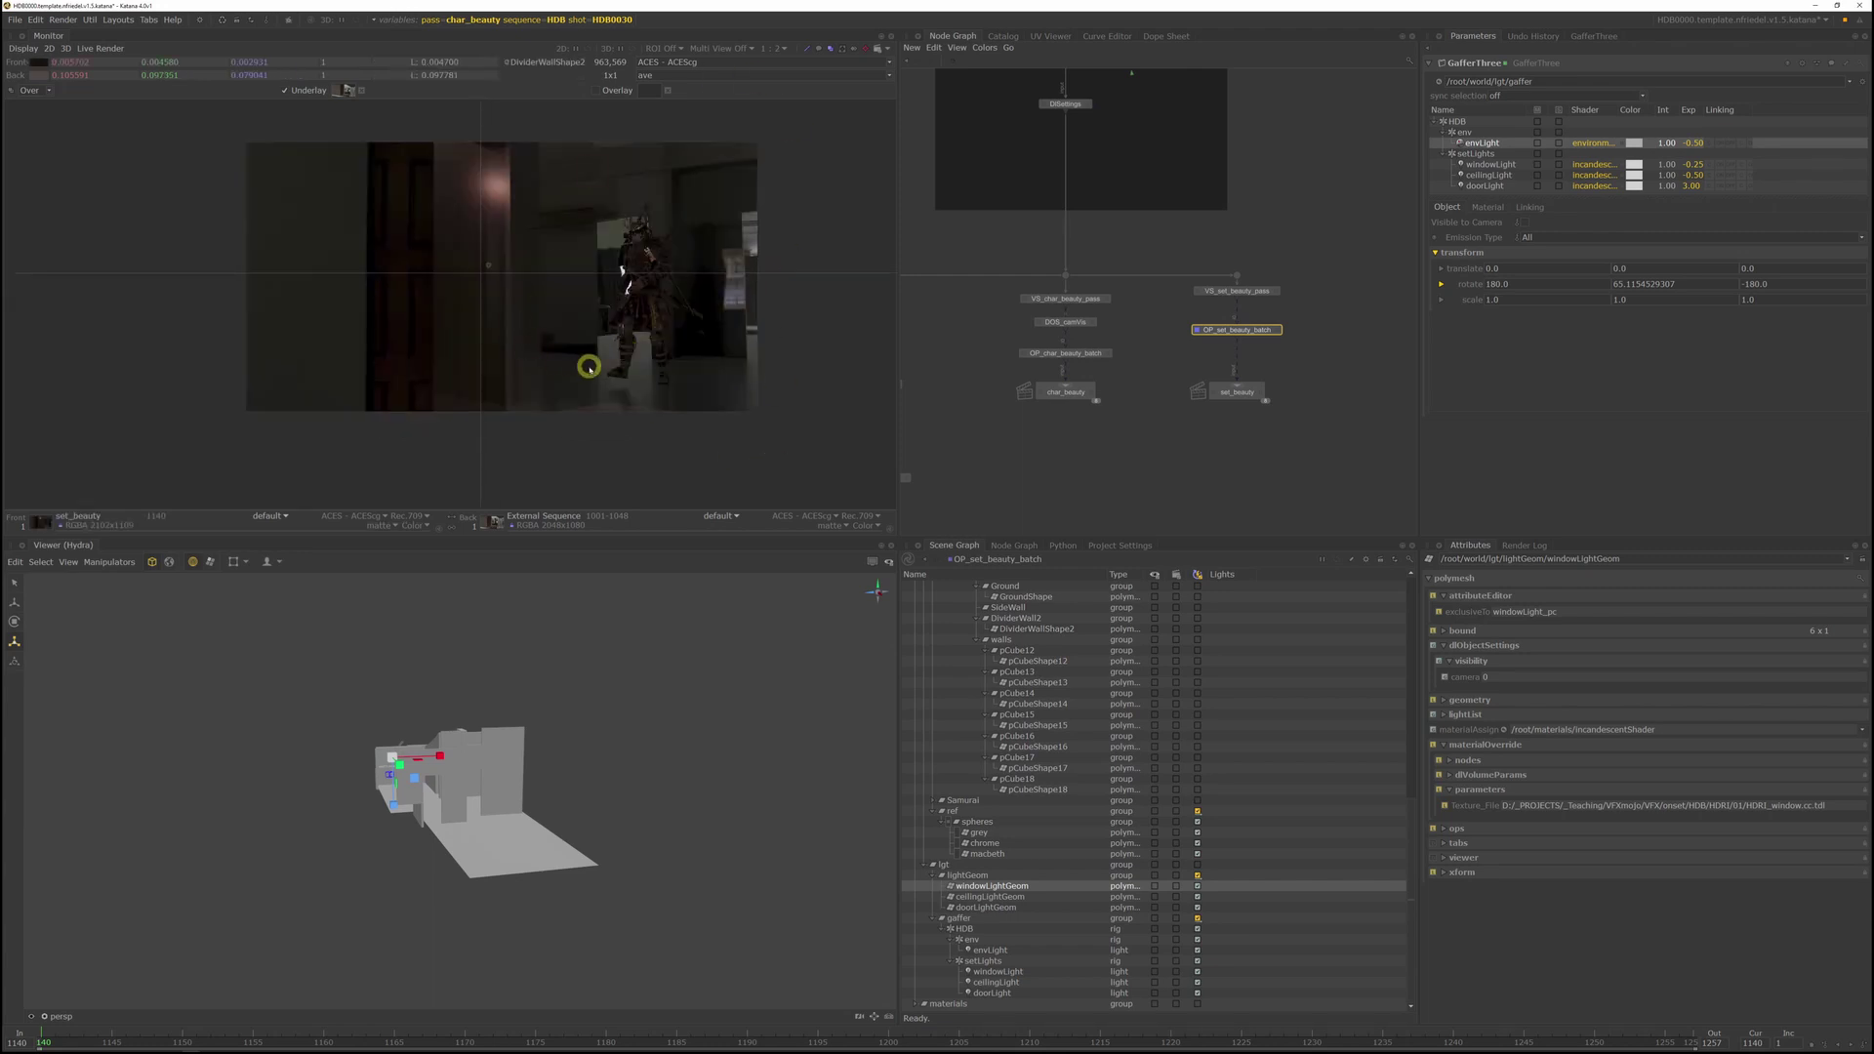
middle_click_drag(590, 370, 603, 382)
scroll(635, 368, "up", 2)
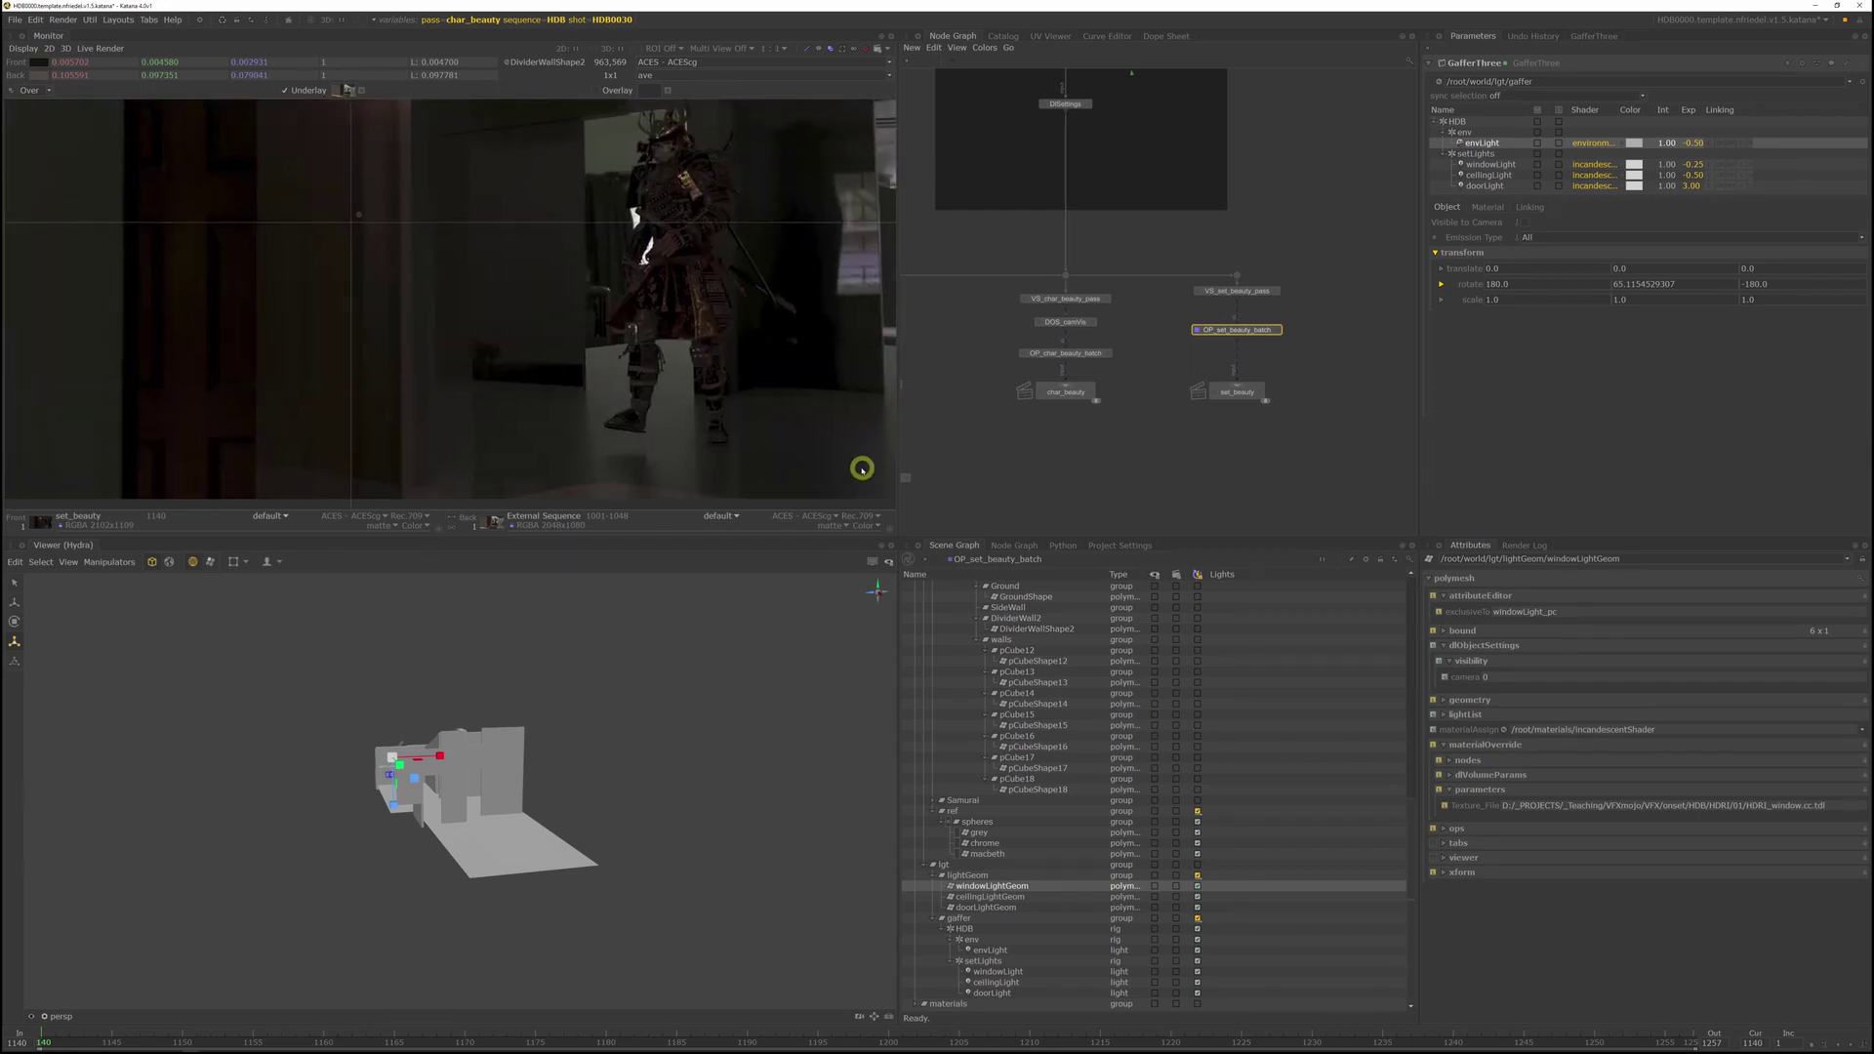
Step: Insert a DlObjectSettings node between VS_set_beauty_pass and OP_set_beauty_batch in the set_beauty branch
scroll(844, 467, "down", 1)
key("Tab")
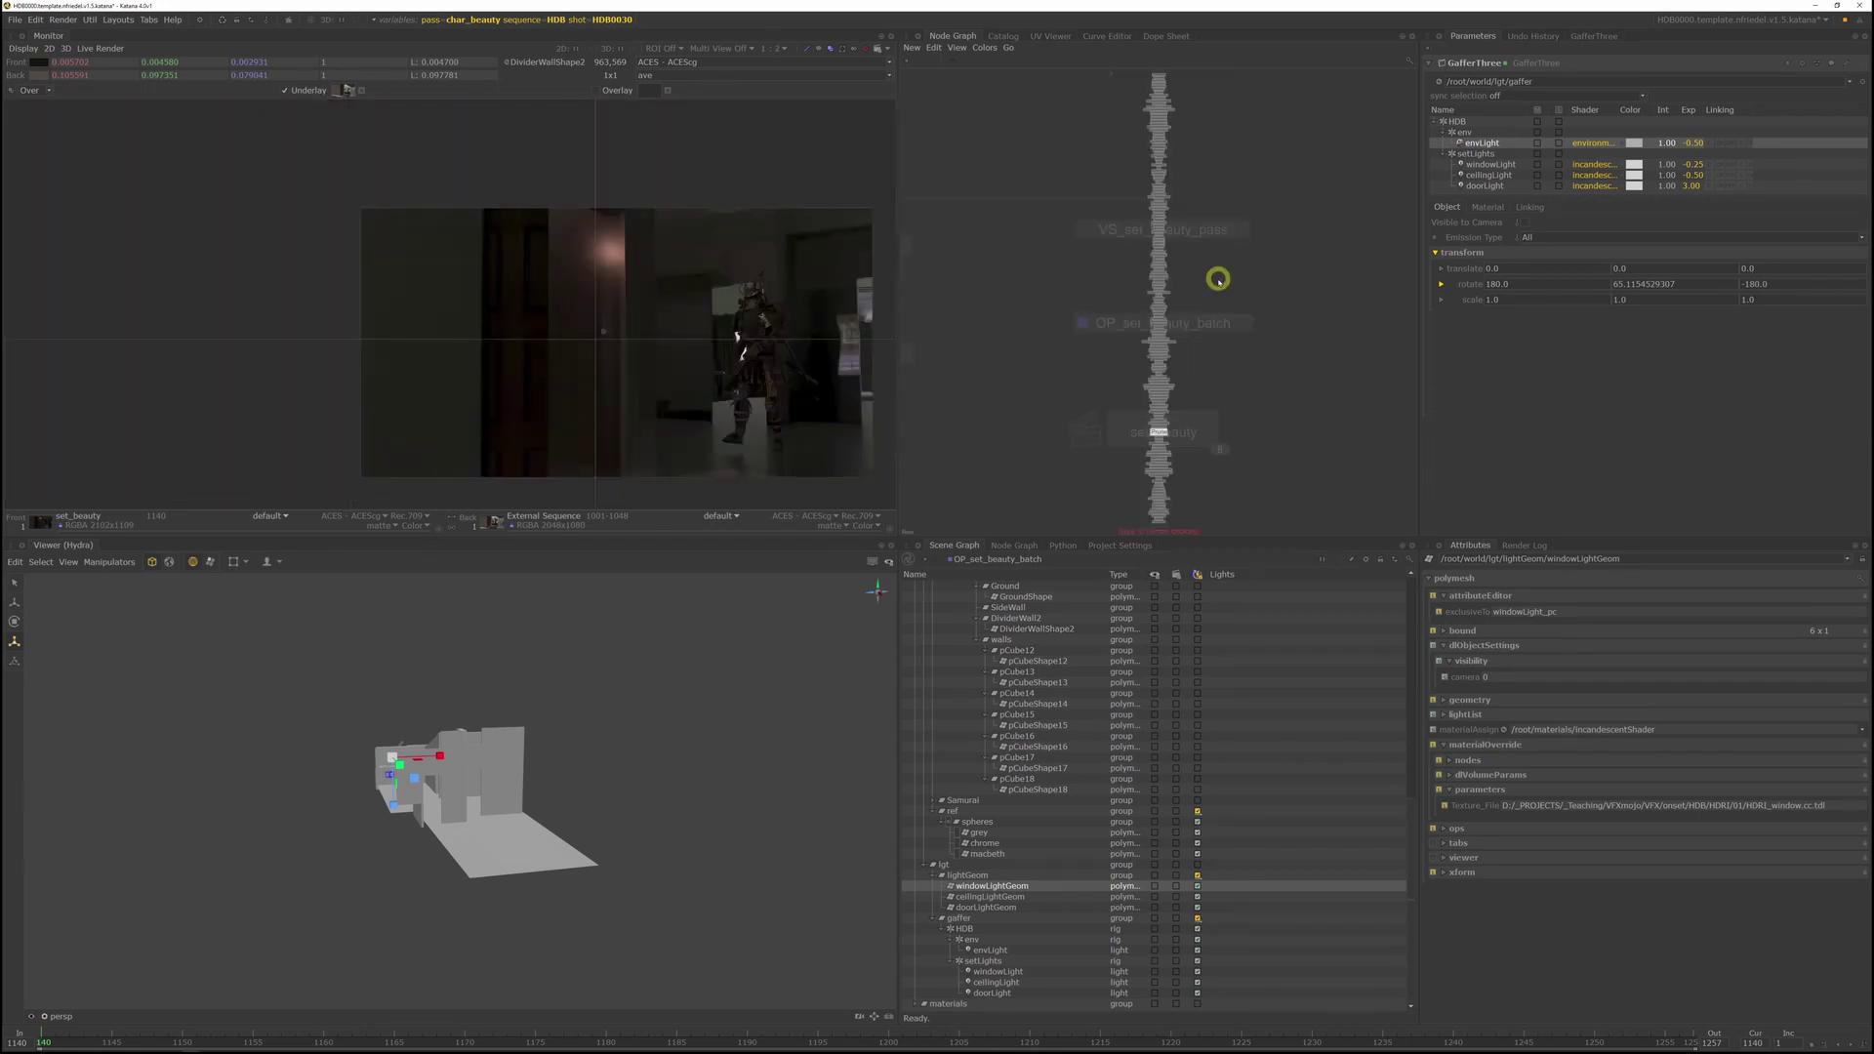
type("dlop")
key("BackSpace")
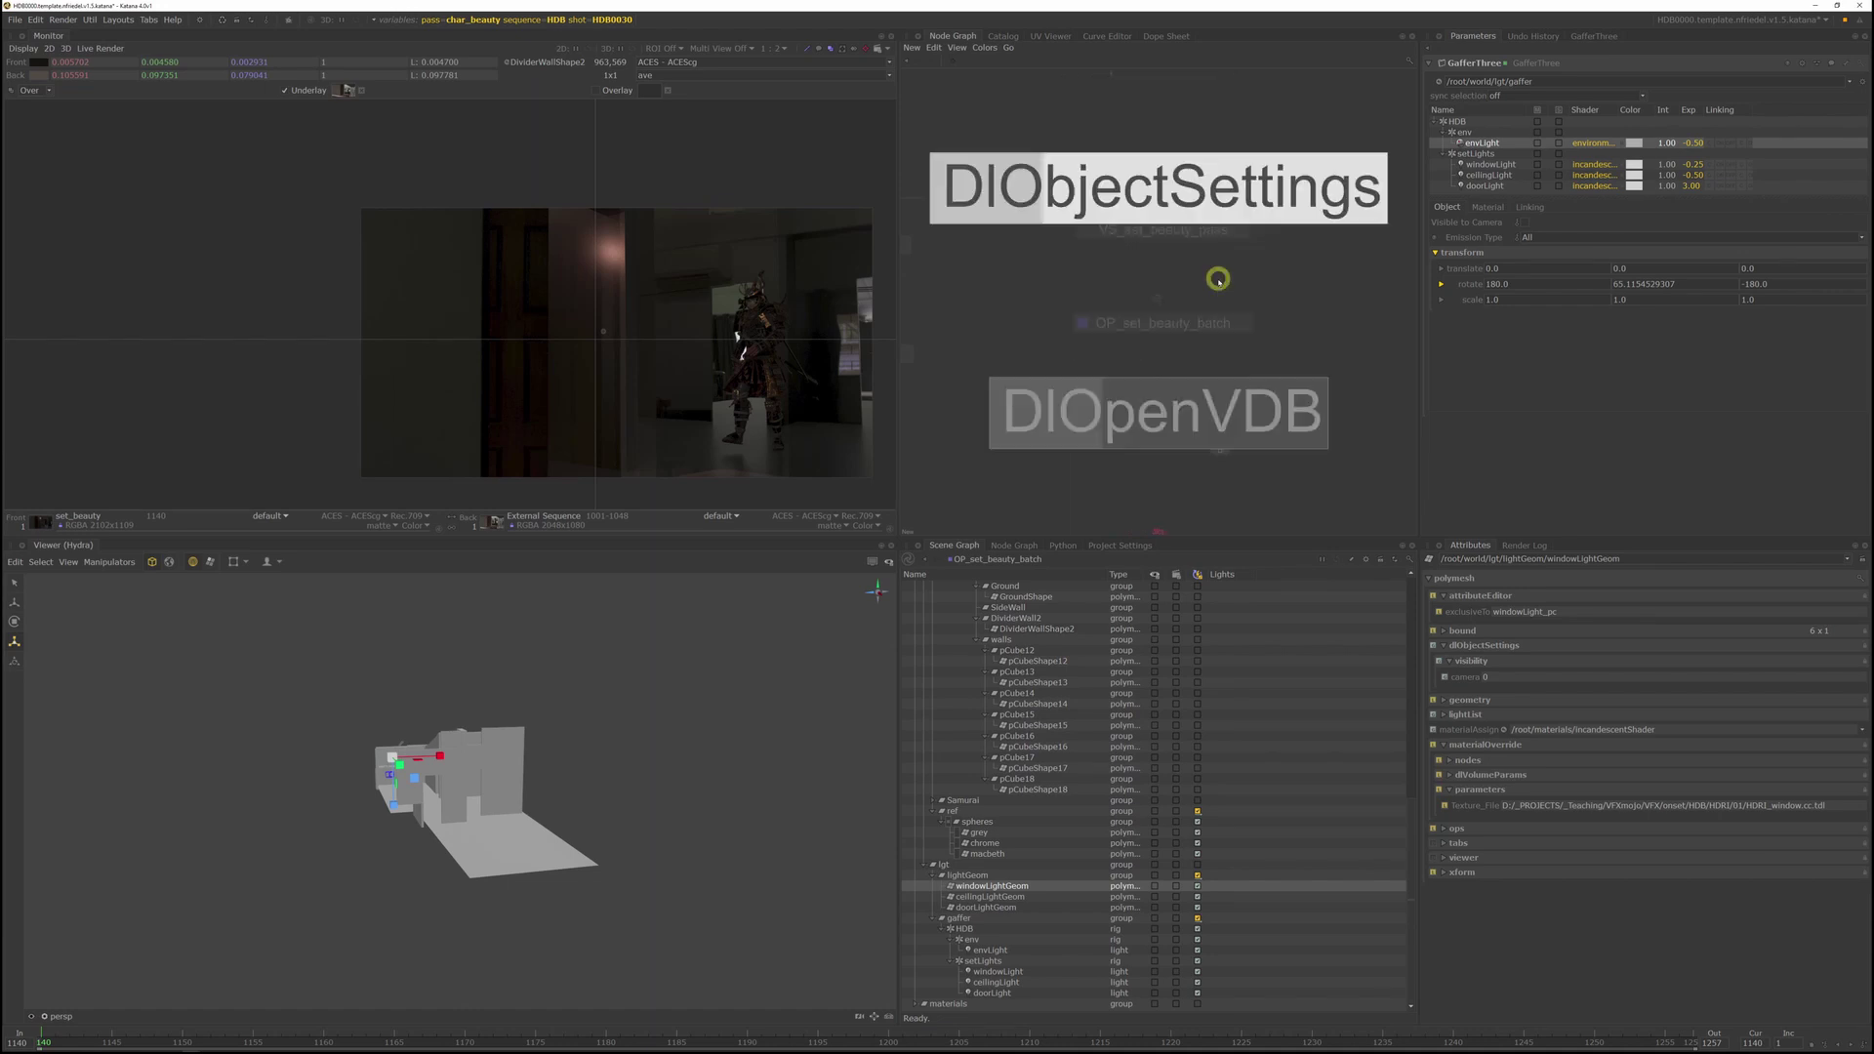
key("Return")
left_click(1161, 273)
left_click(1157, 273)
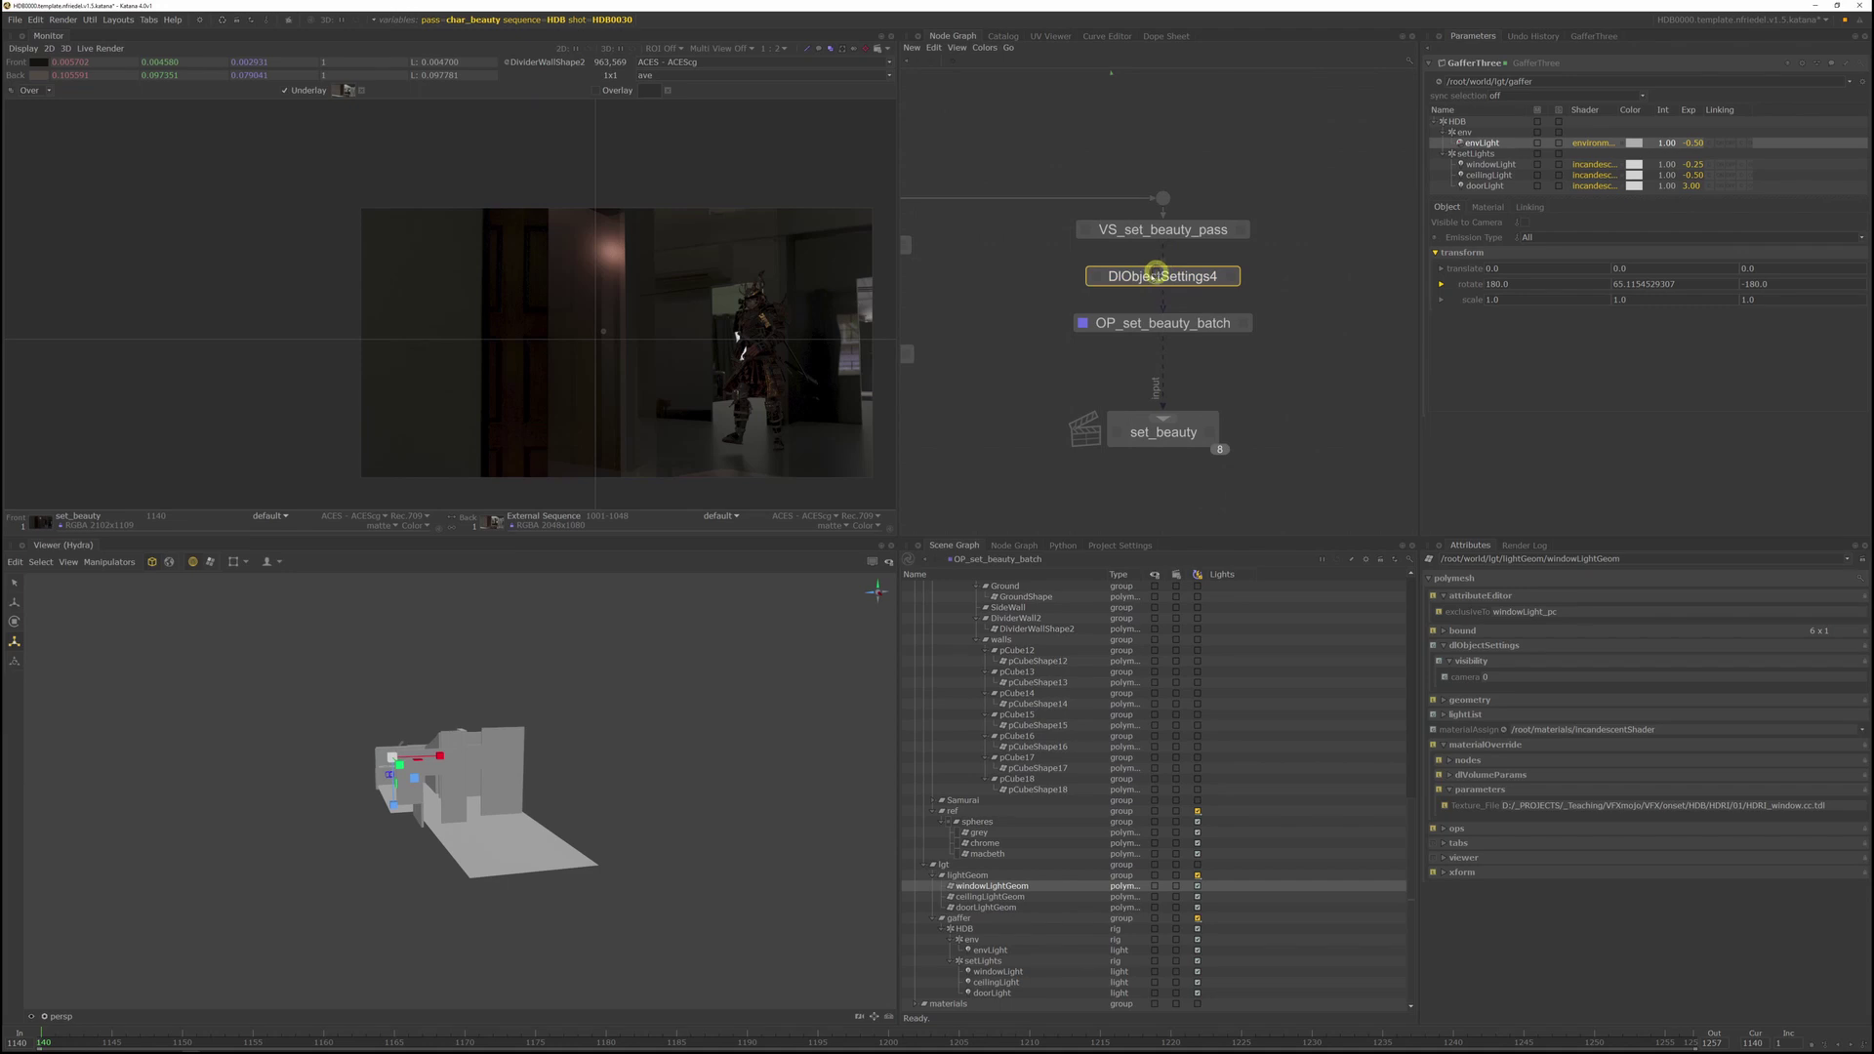
Step: Target the set collection with the new DlObjectSettings node and change its compositing mode to Prelit
left_click(1210, 277)
left_click(920, 598)
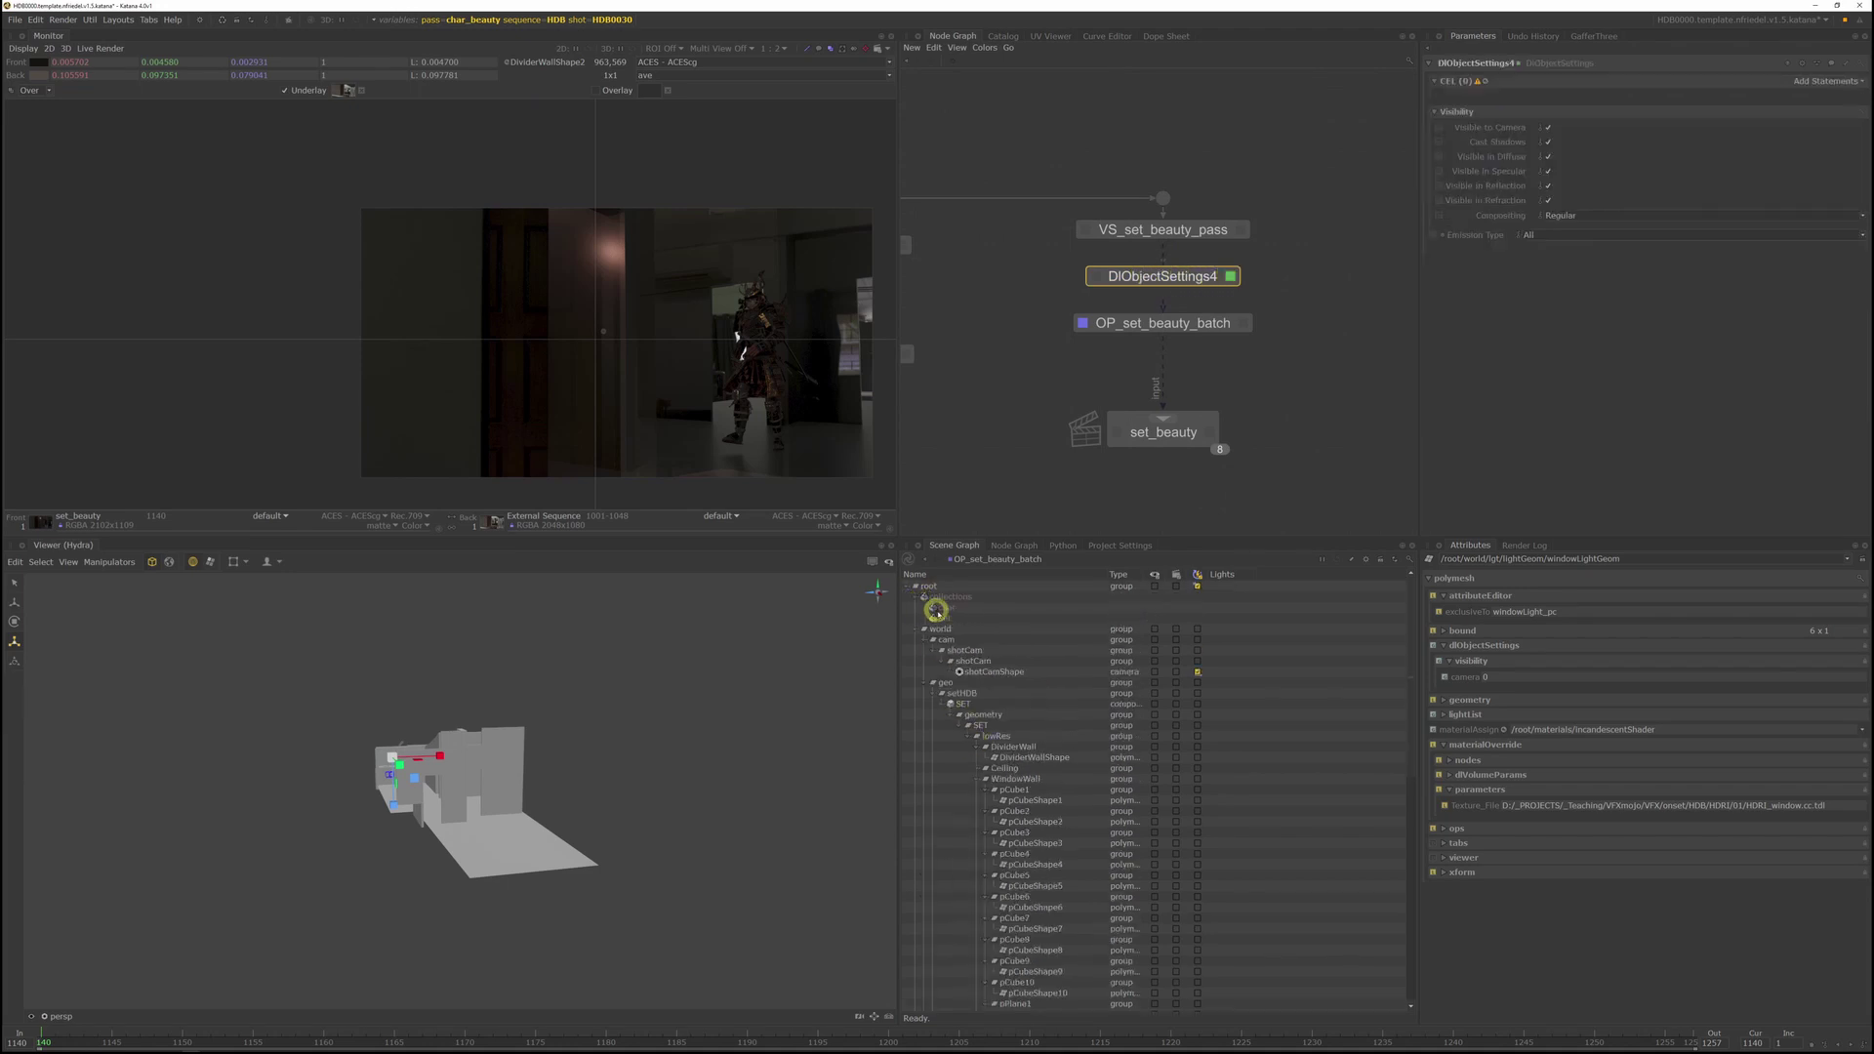
left_click(943, 616)
left_click_drag(939, 617, 1805, 82)
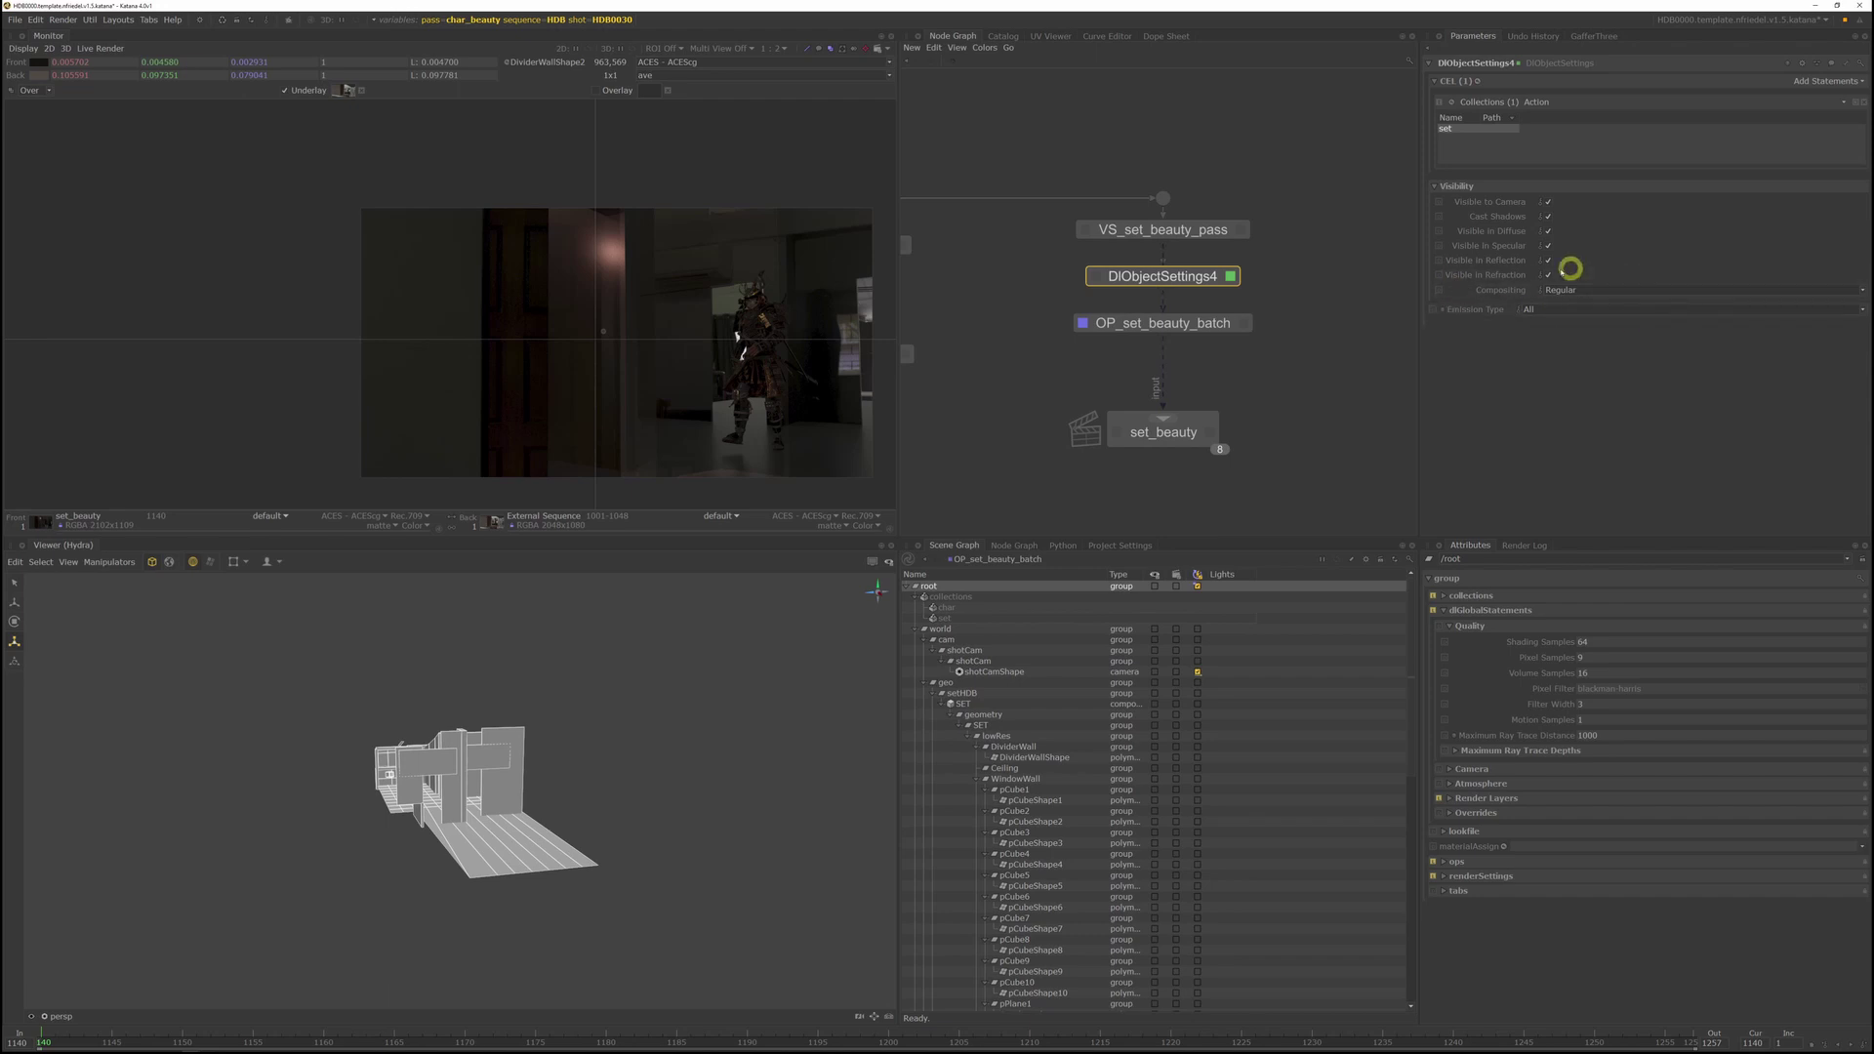
left_click(1610, 291)
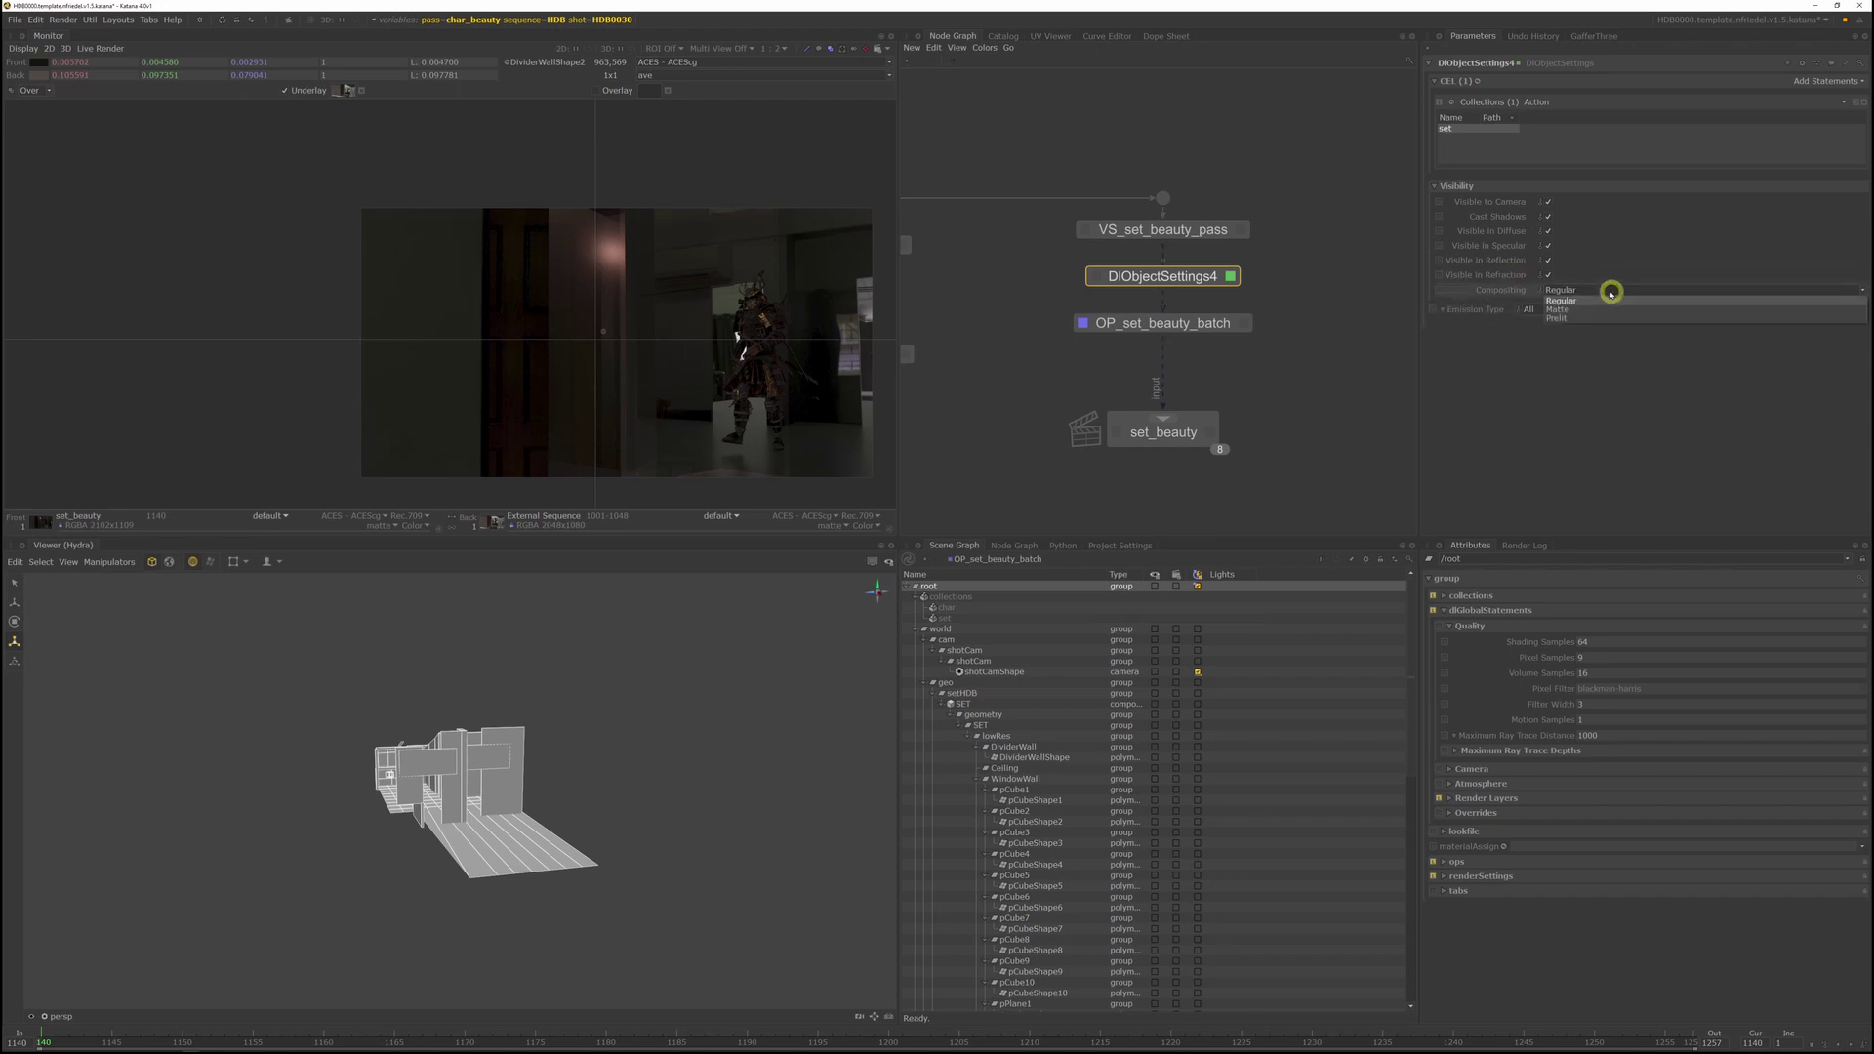
left_click(1556, 318)
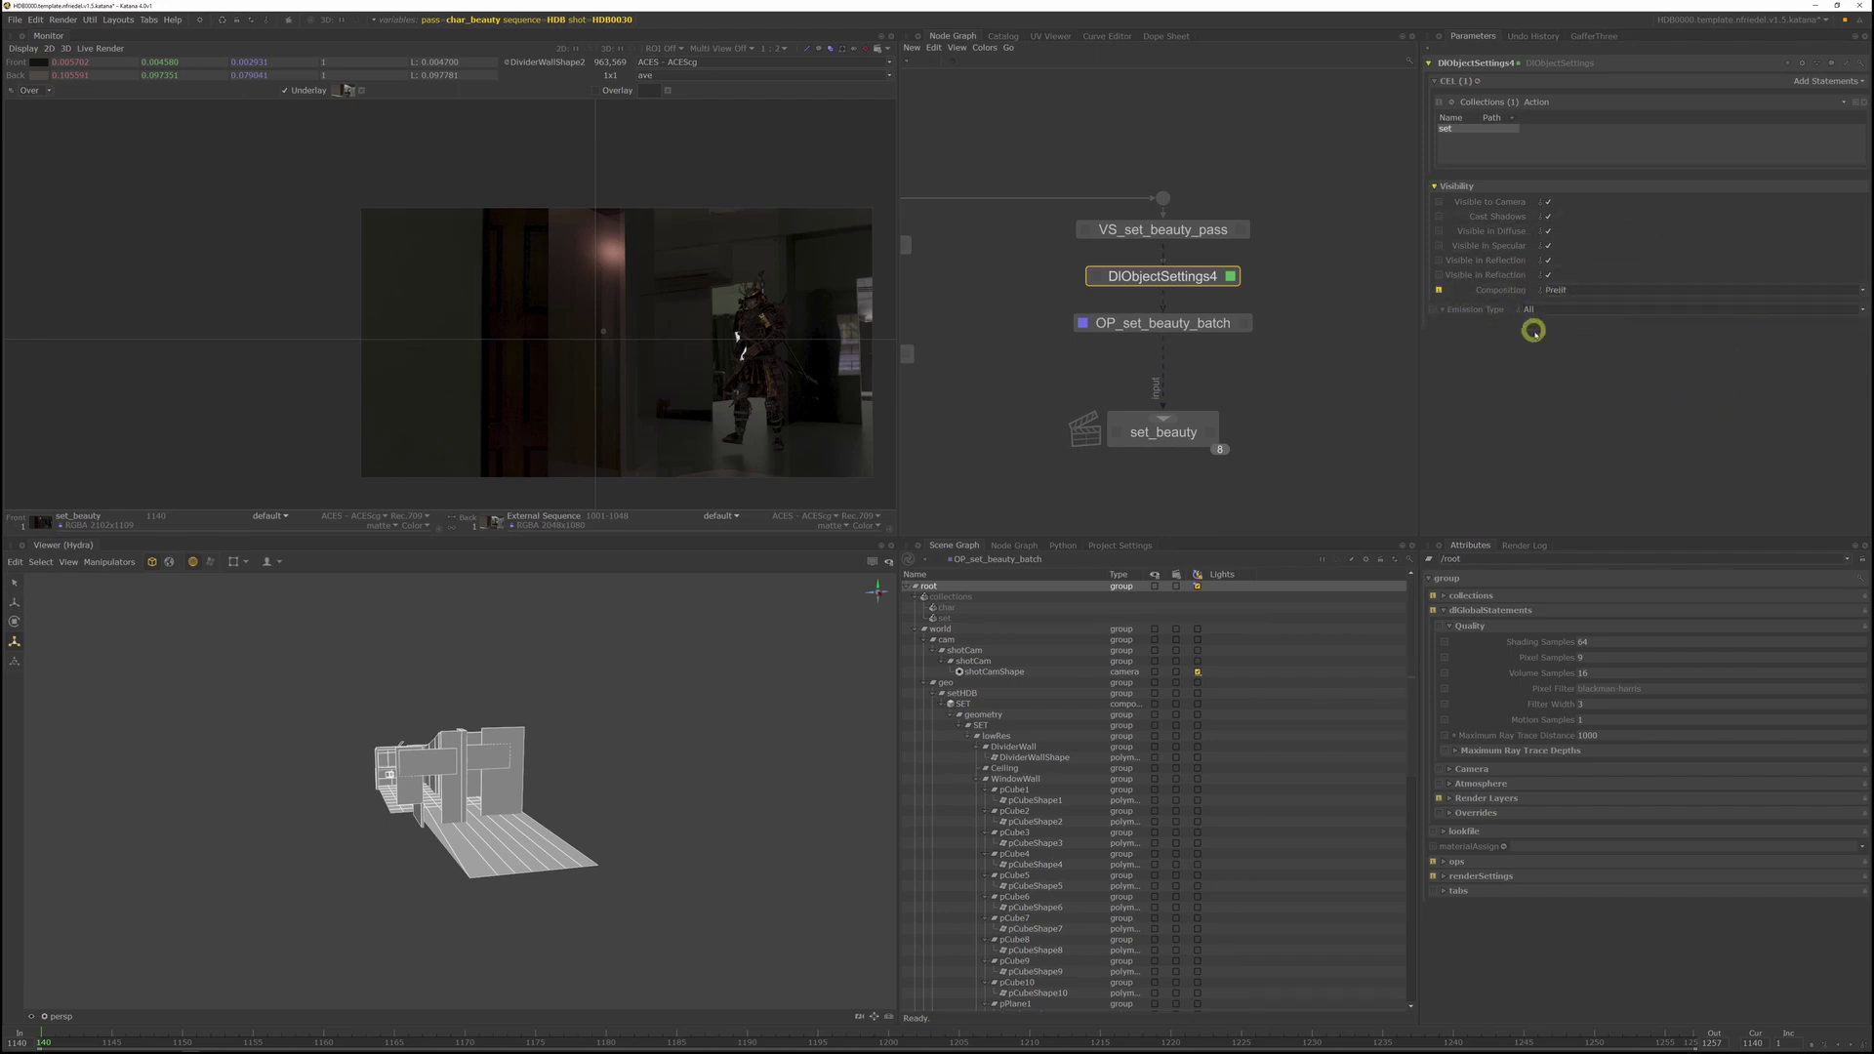
Step: Add the /root/world/lgt location to the paths affected by the Prelit object settings
middle_click_drag(1265, 344, 1303, 305)
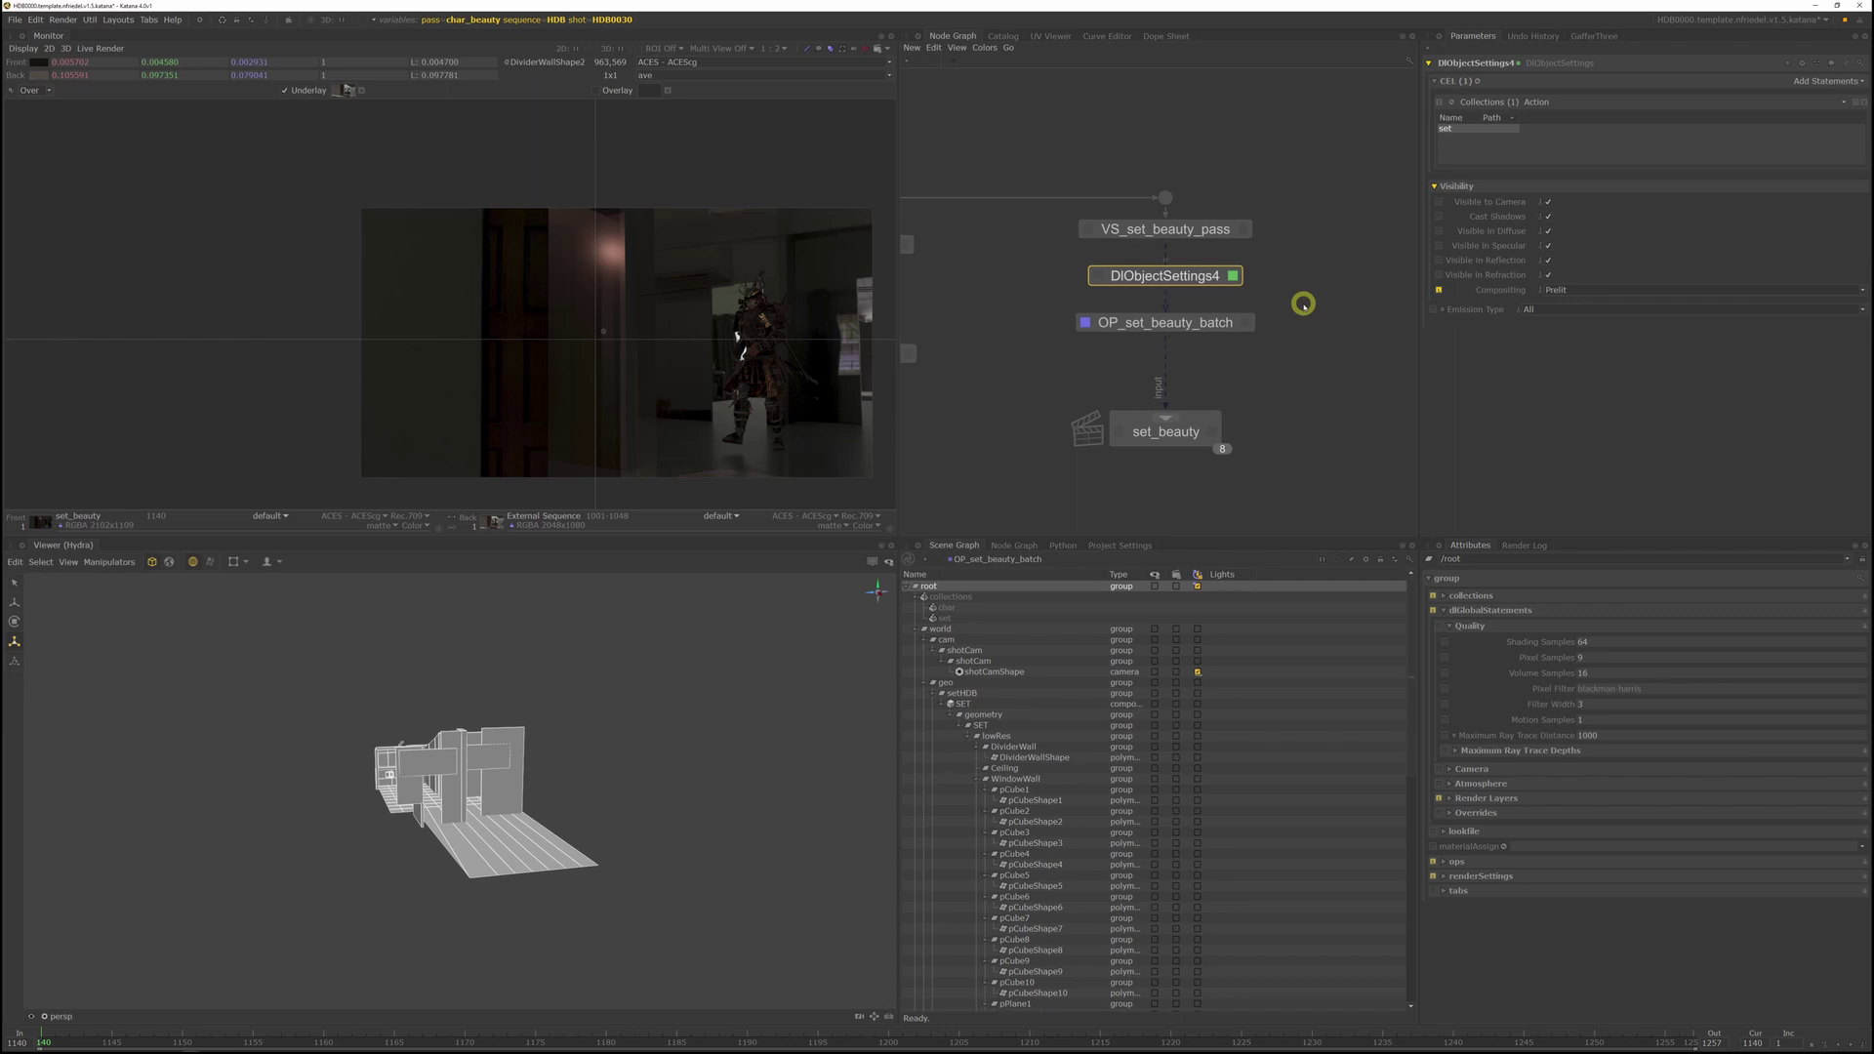
middle_click_drag(1298, 297, 1304, 305)
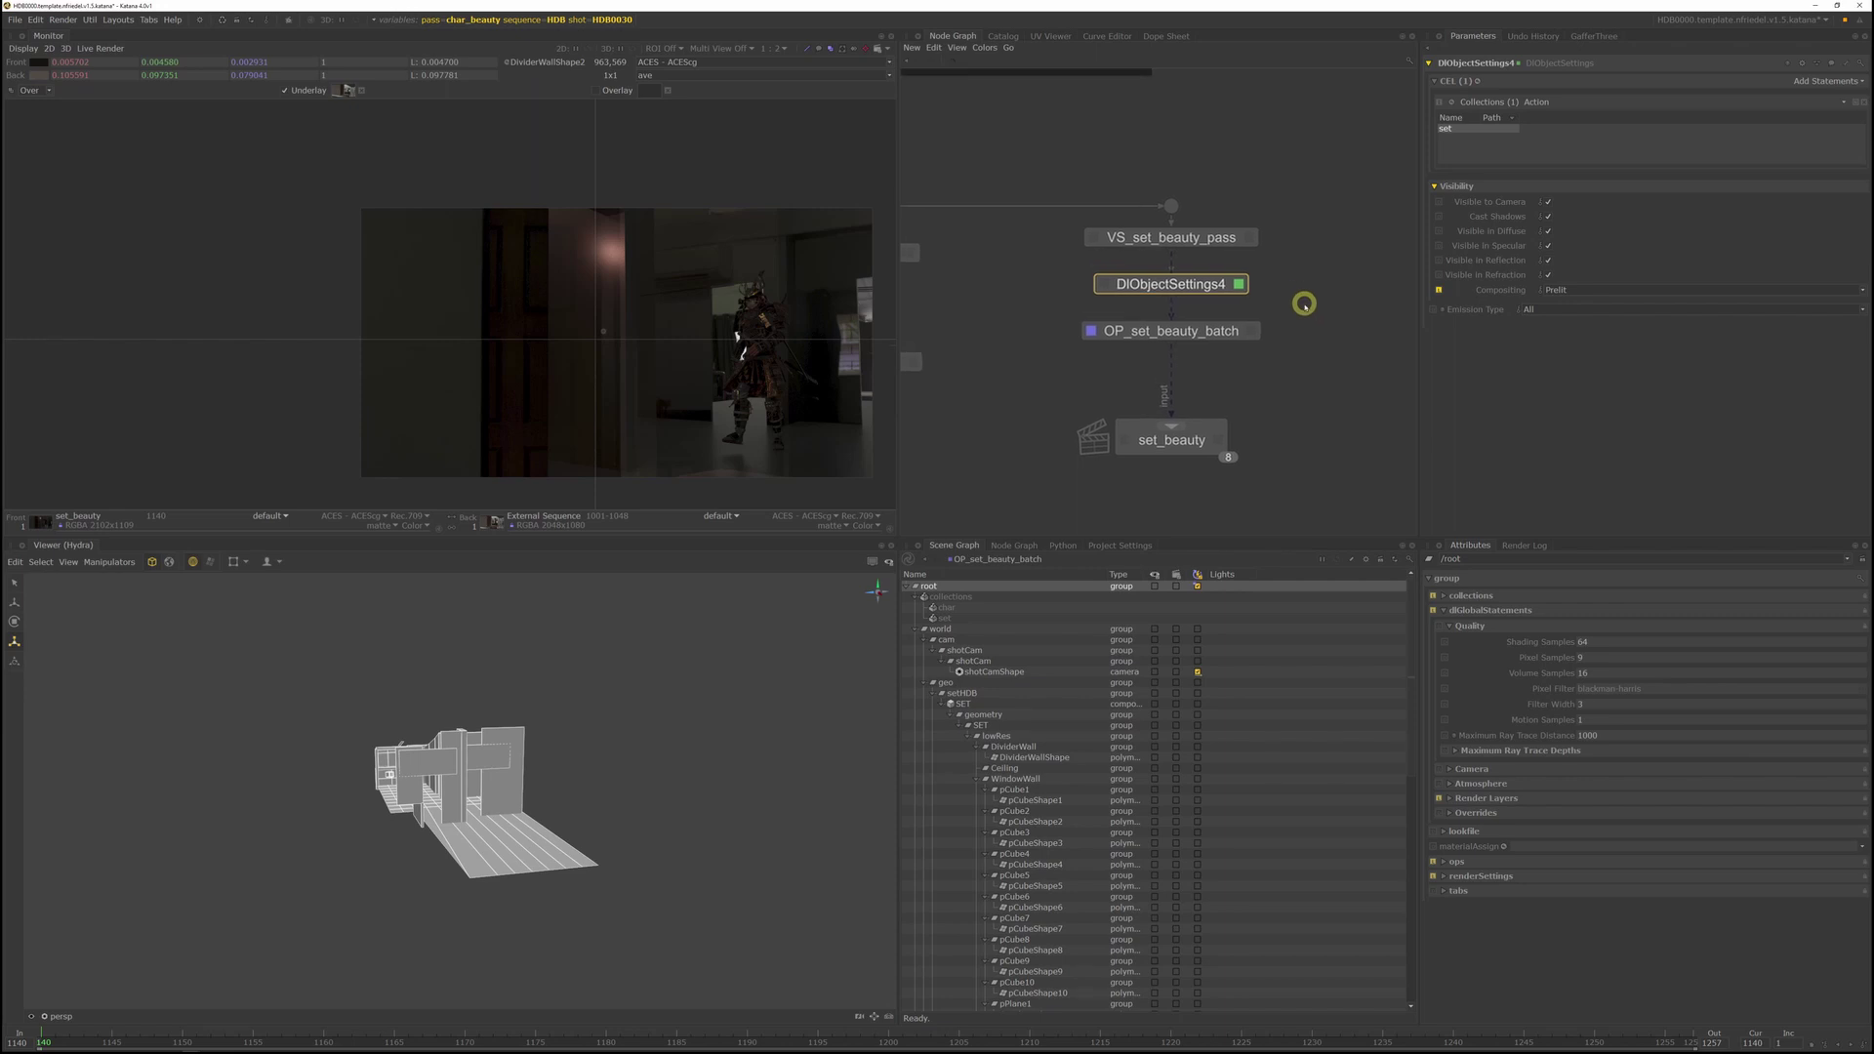
scroll(807, 368, "up", 3)
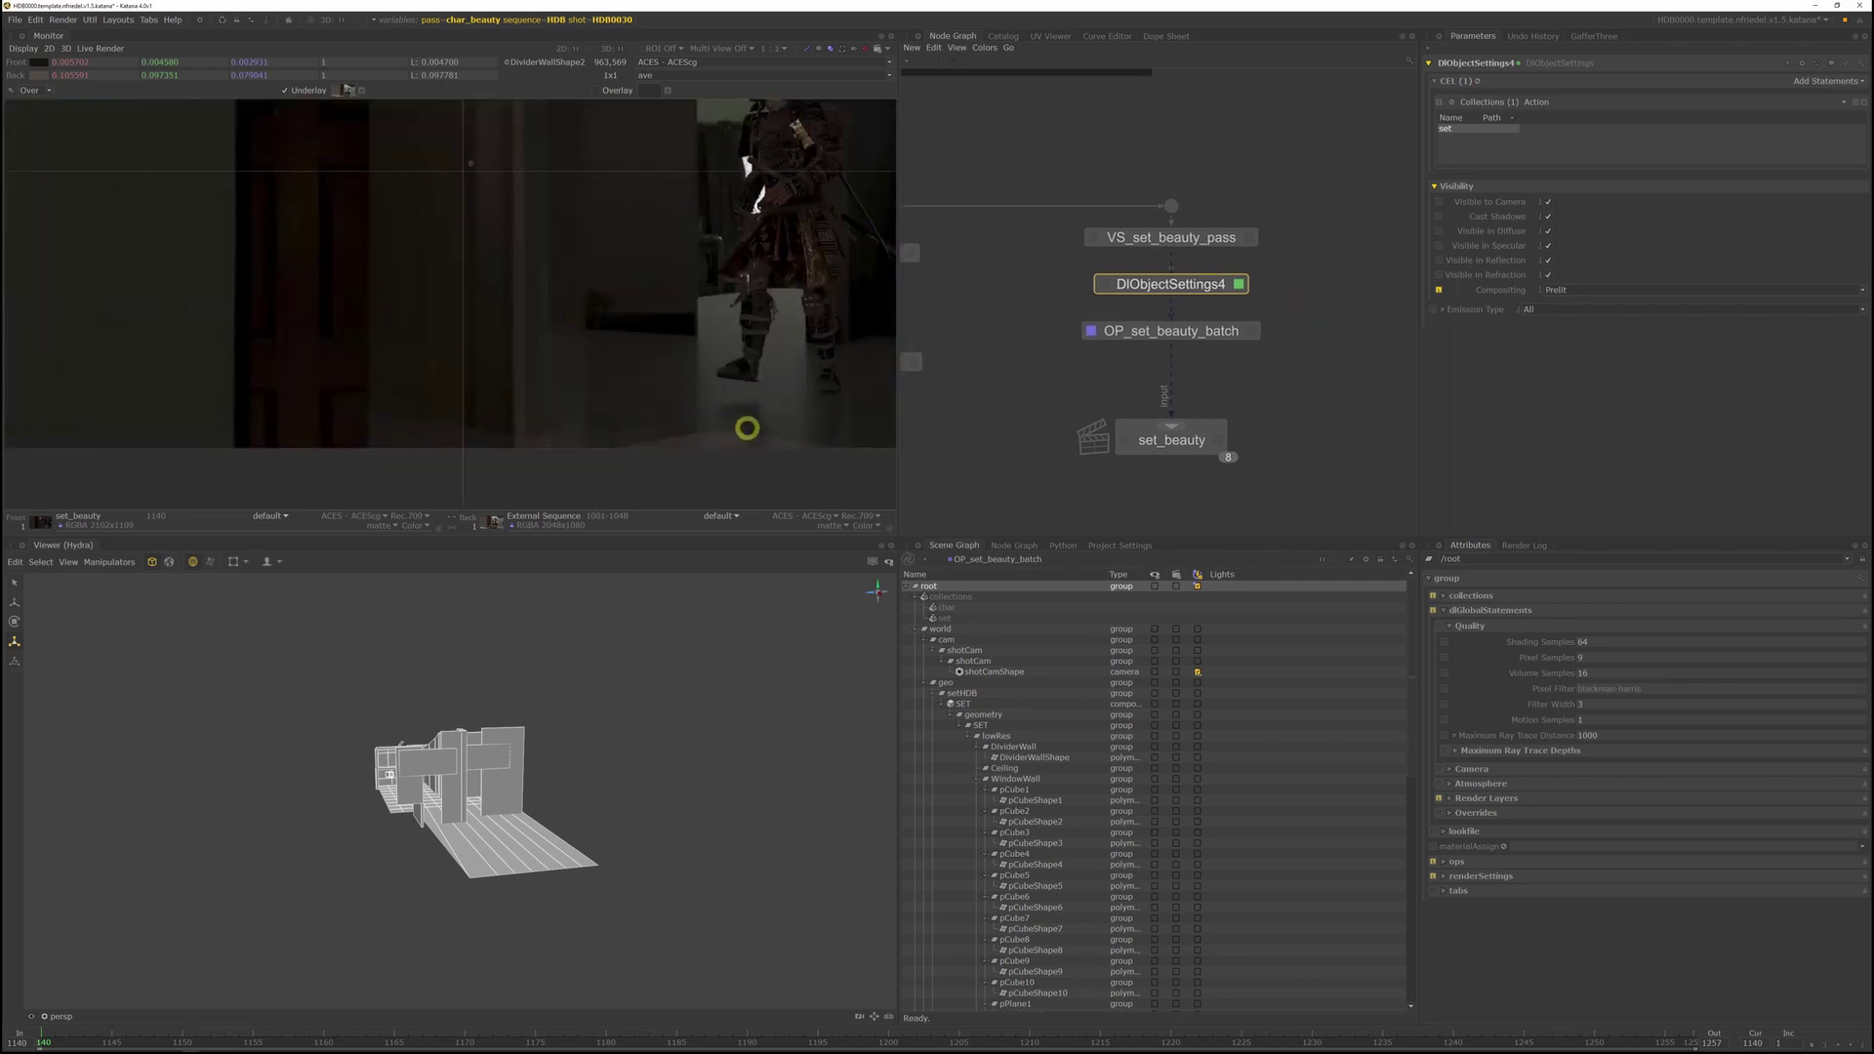
middle_click_drag(736, 423, 676, 420)
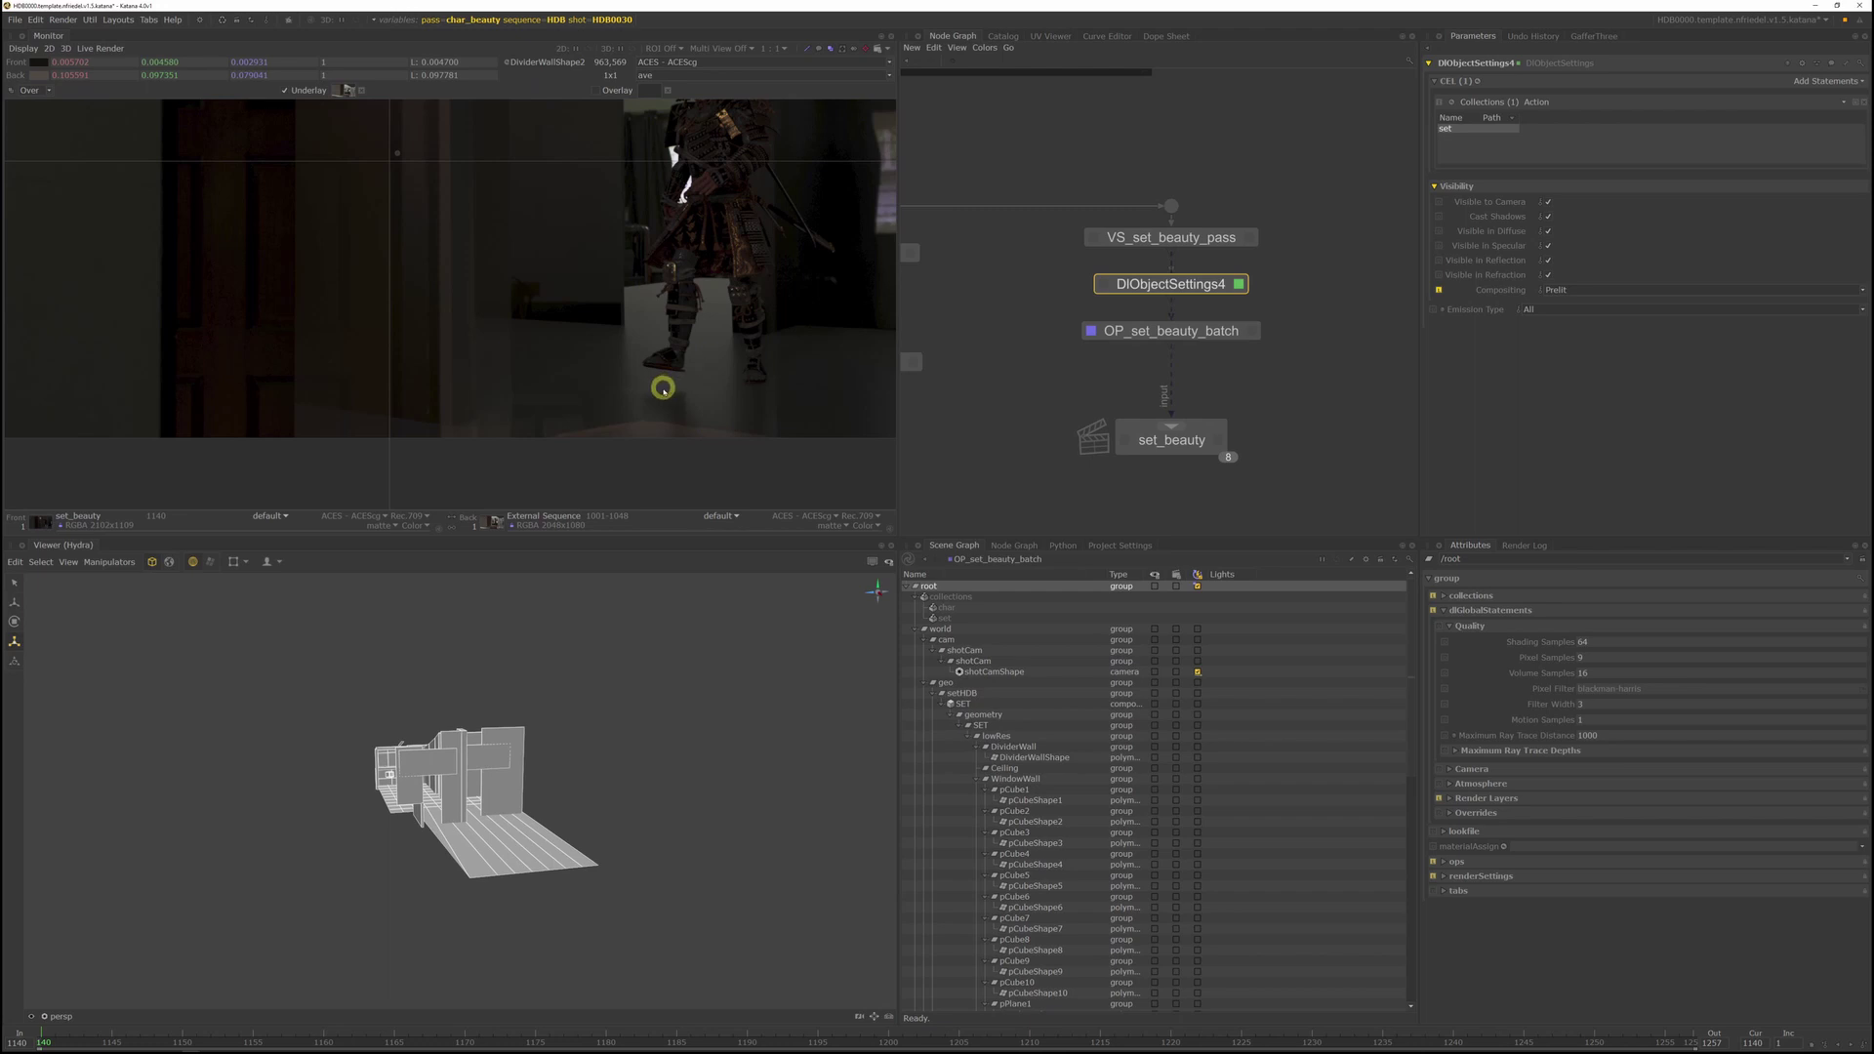
middle_click_drag(665, 389, 666, 403)
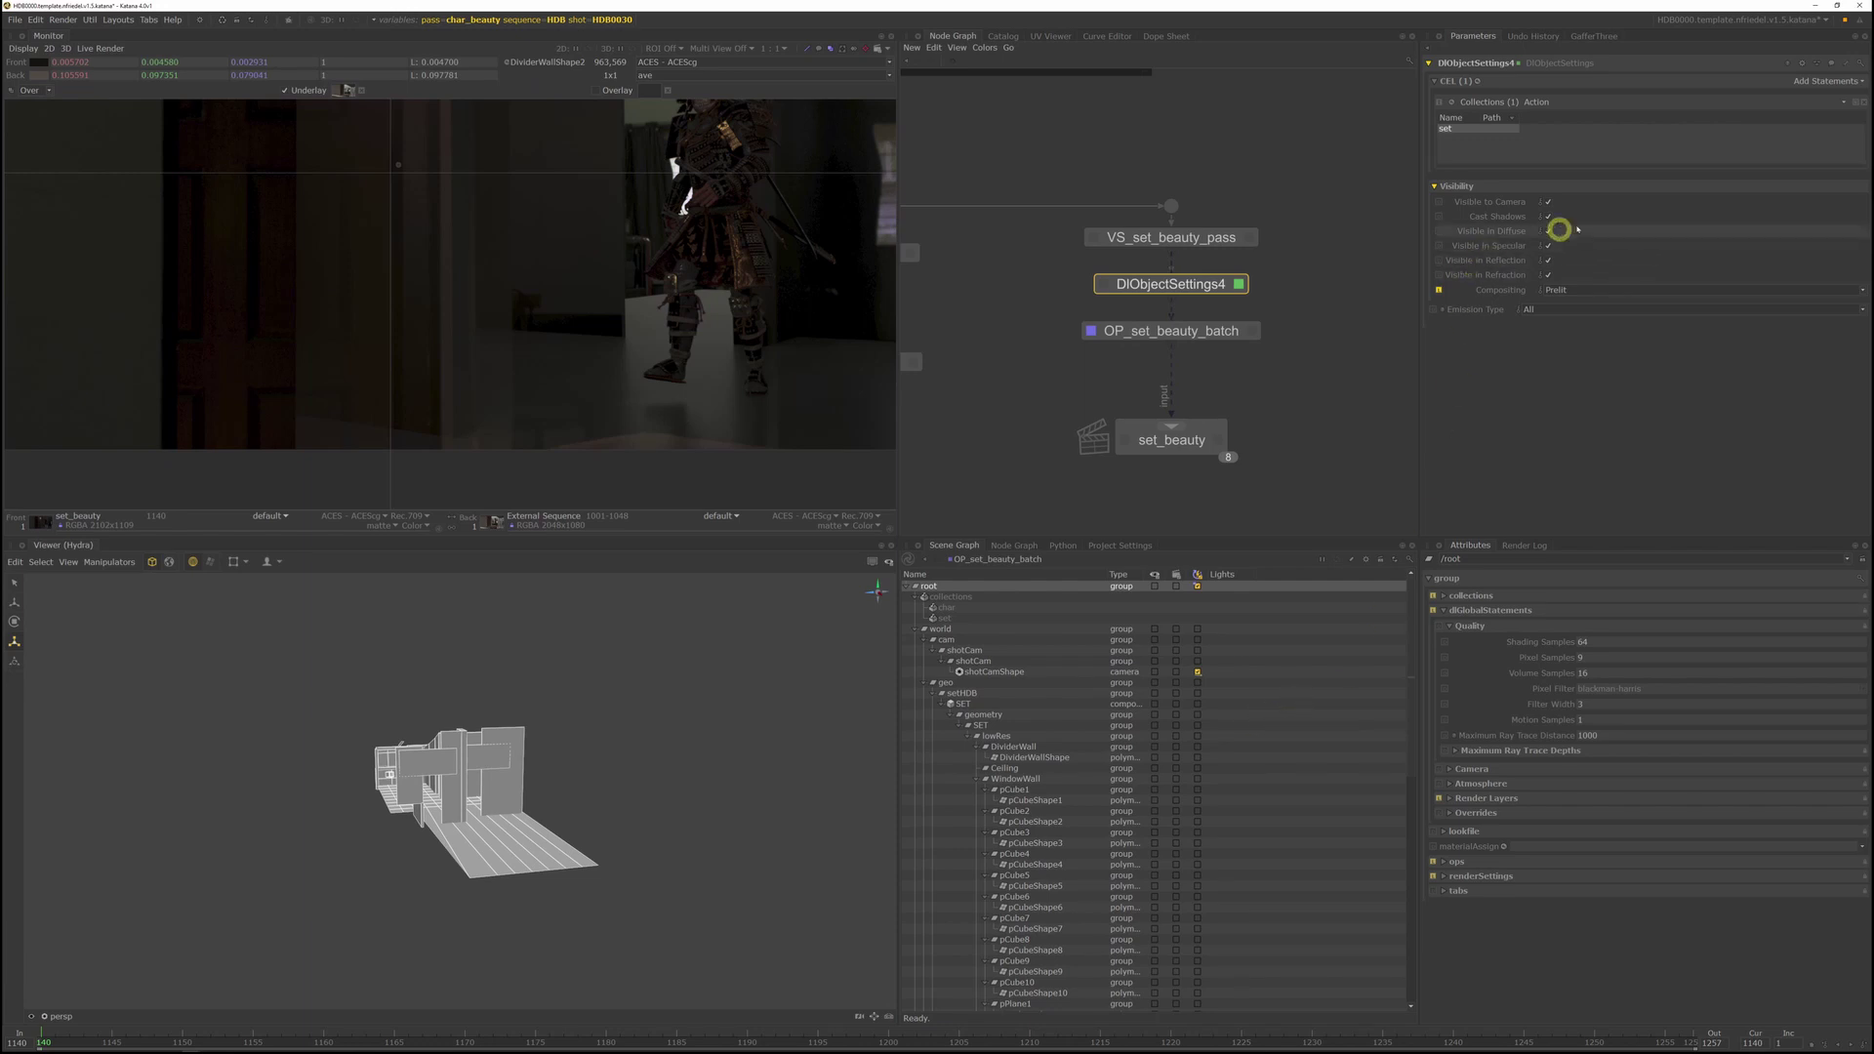
scroll(1139, 667, "down", 15)
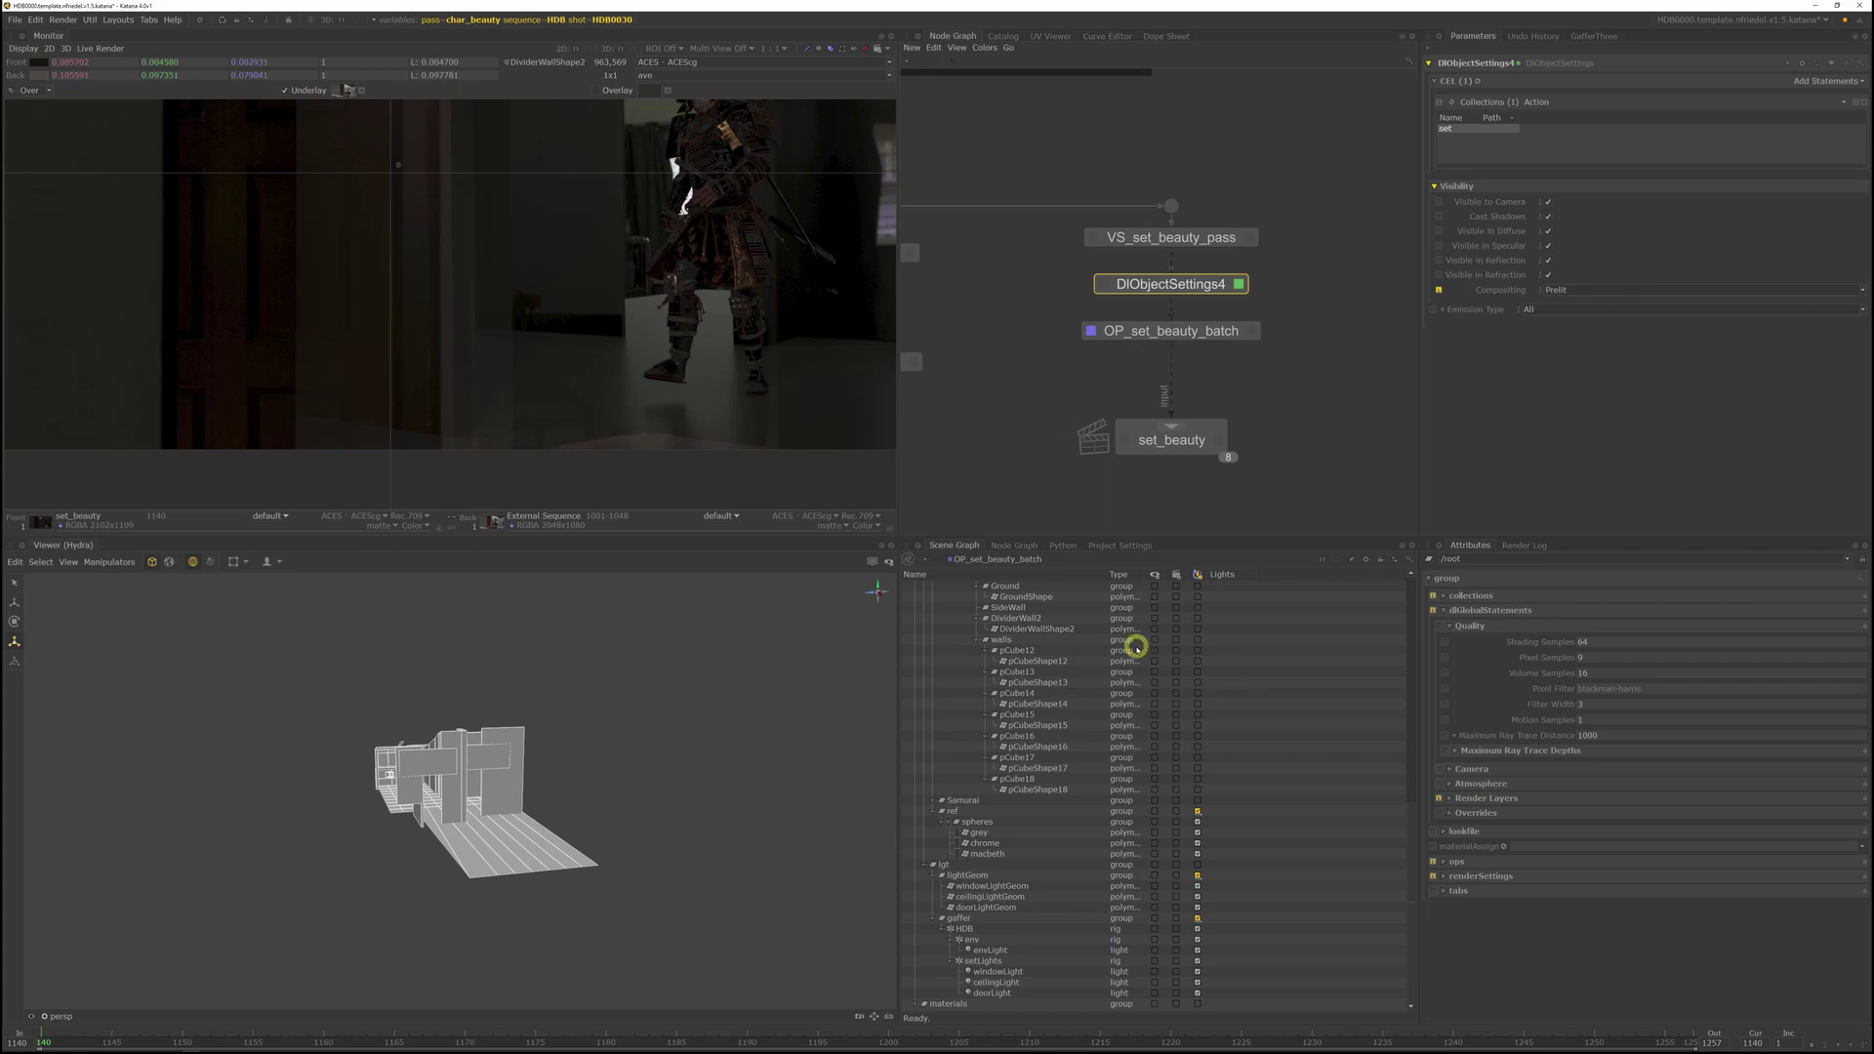
left_click(938, 867)
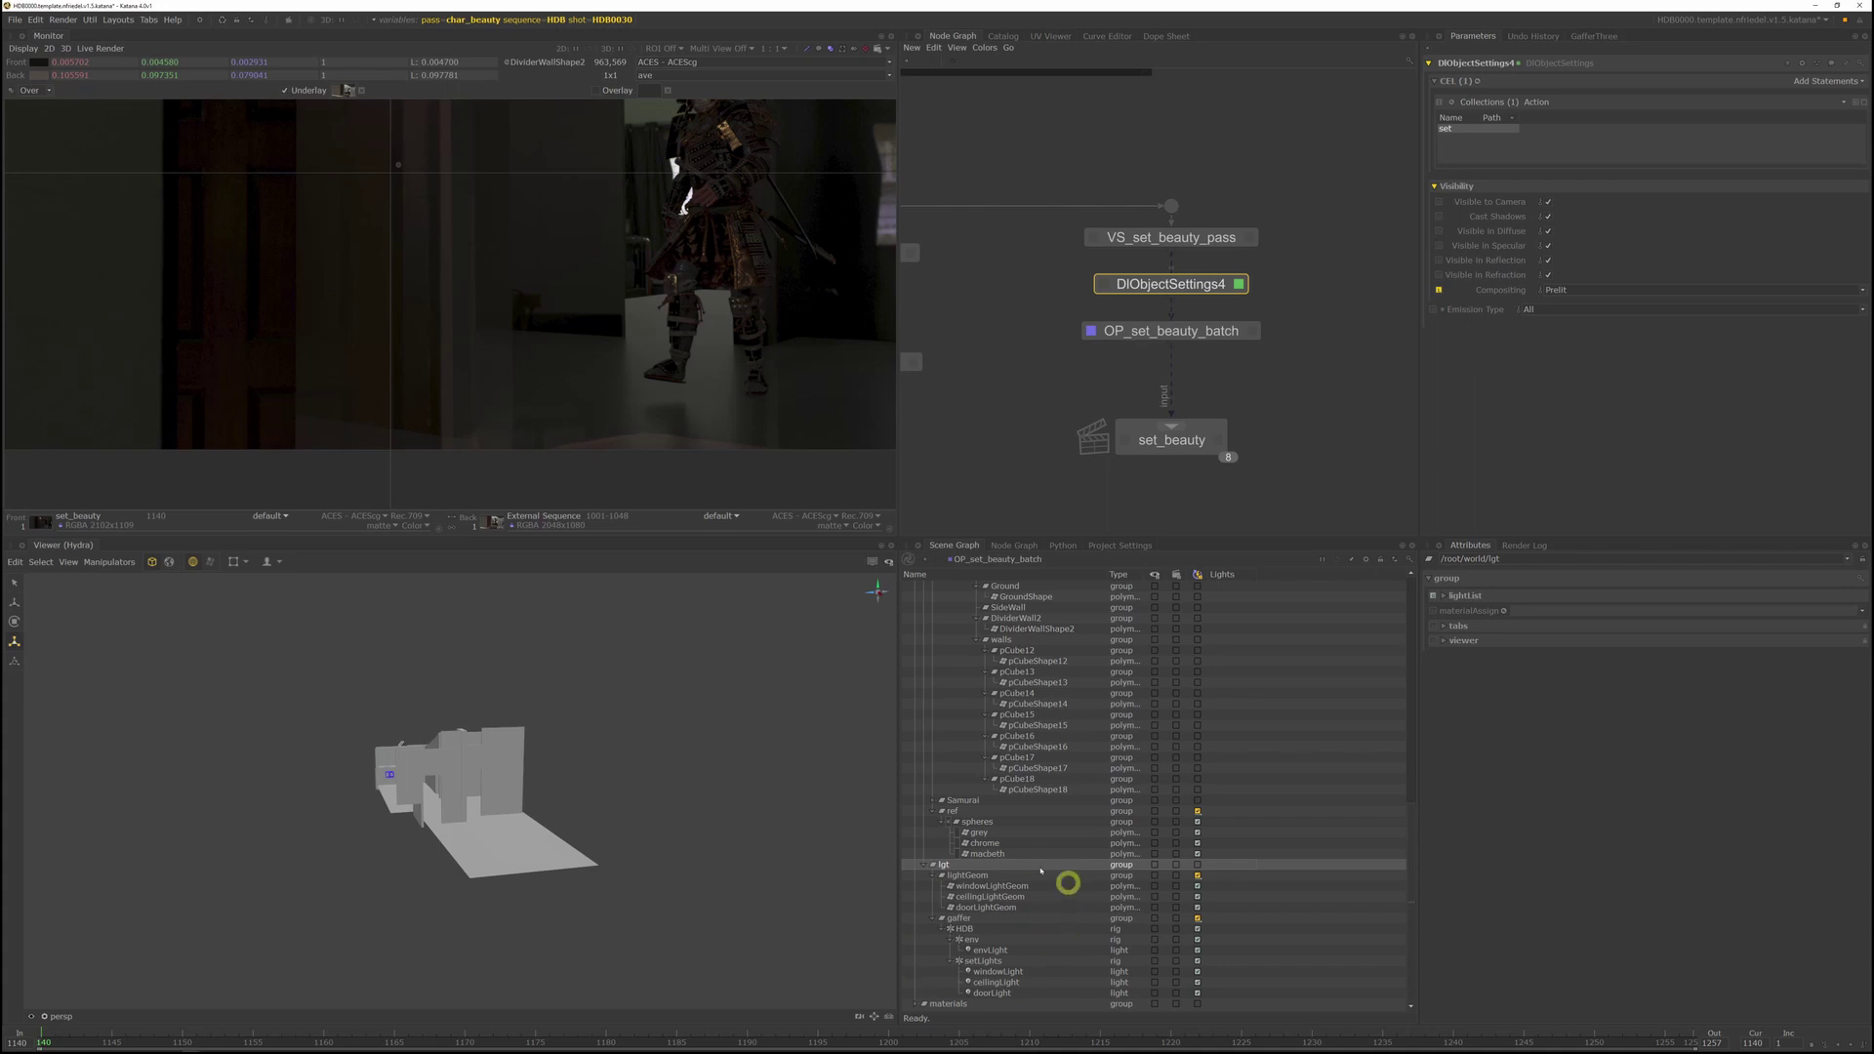
left_click_drag(939, 866, 1824, 85)
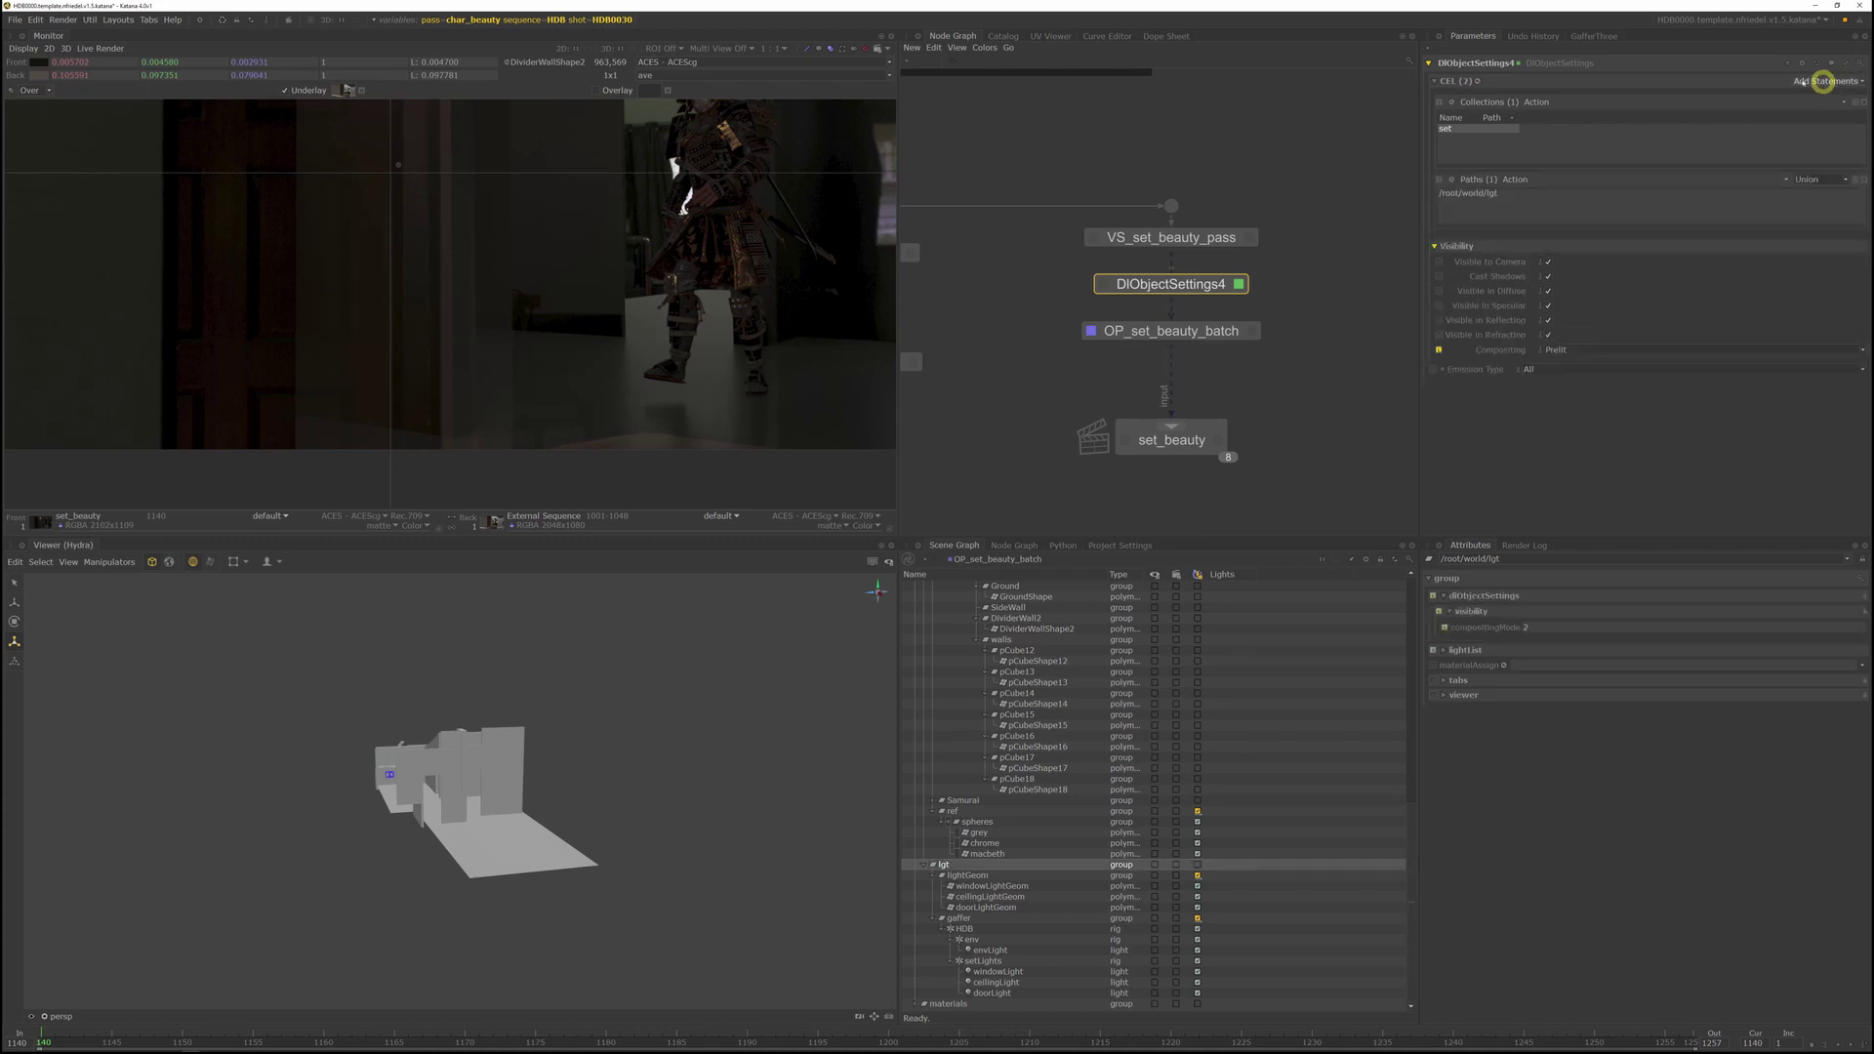
Step: Check the compositing and visibility attributes on the door, ceiling and window light geometry
left_click(975, 896)
left_click(980, 907)
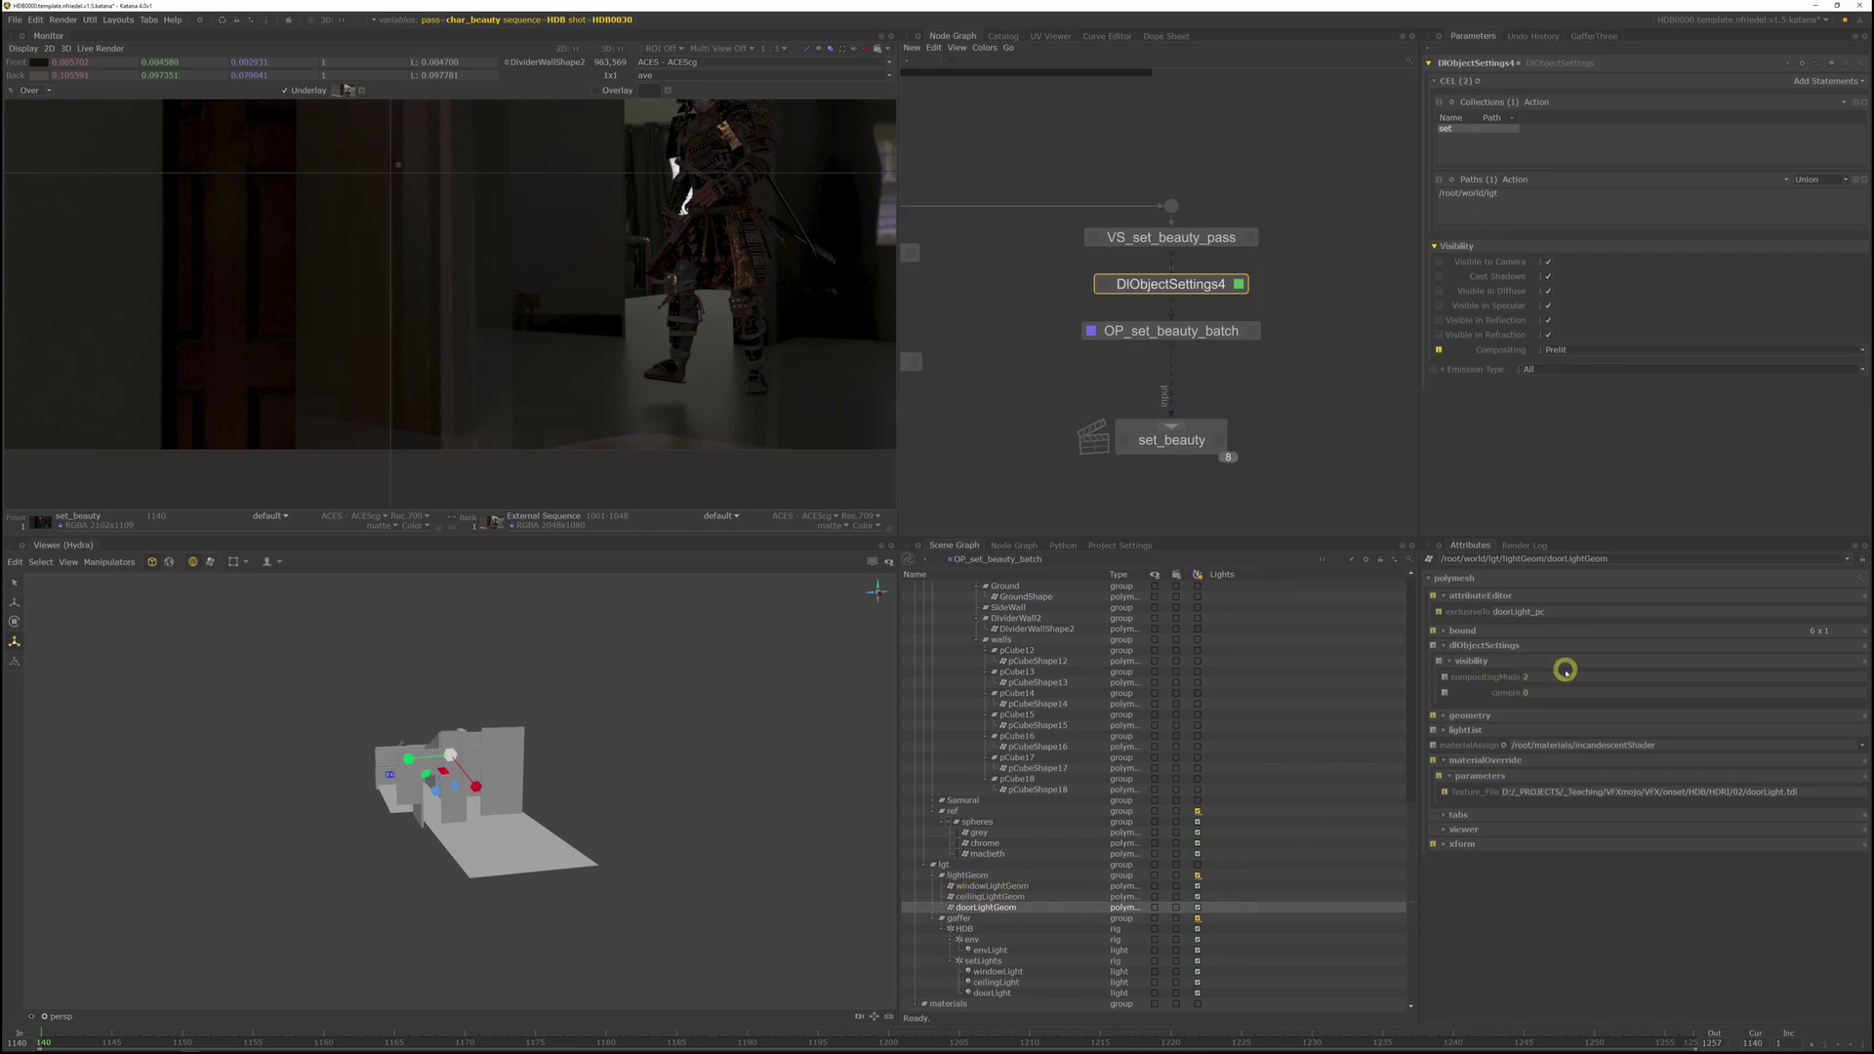
left_click(990, 896)
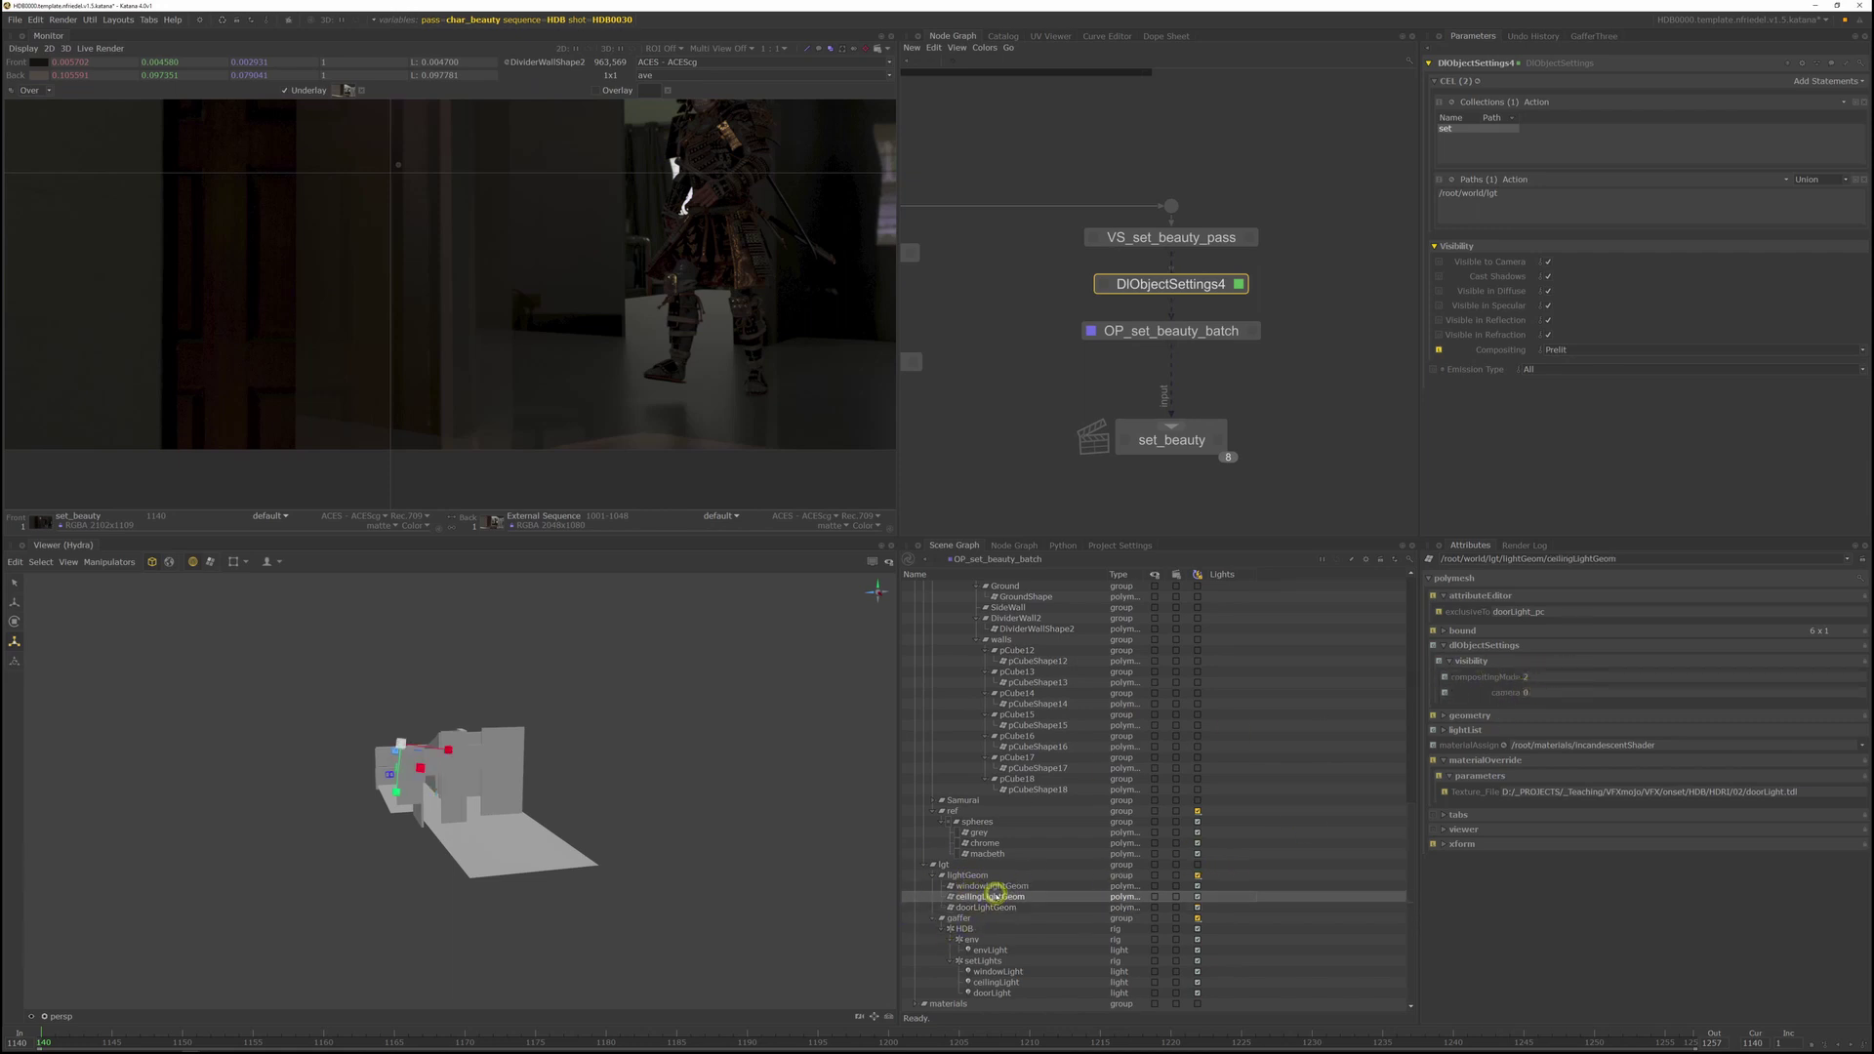
left_click(999, 887)
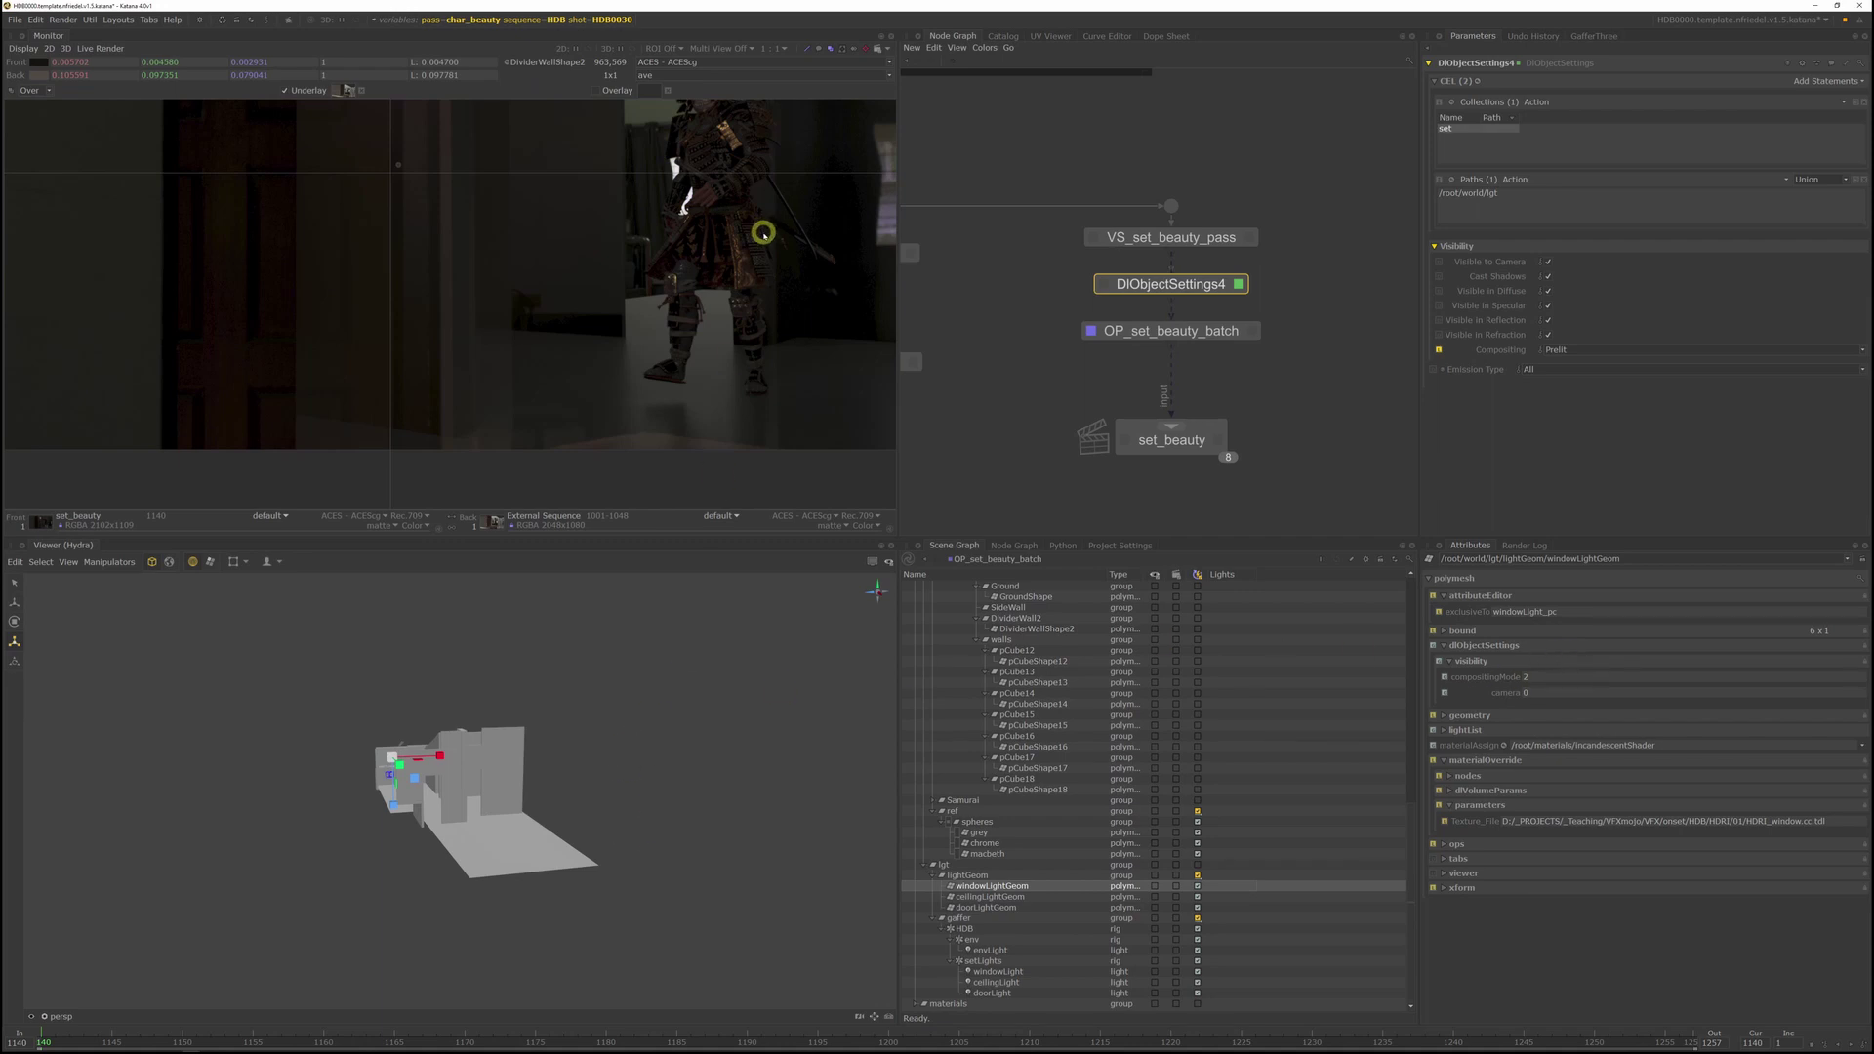
Step: Turn off diffuse visibility for the set and light locations in the object settings
scroll(761, 230, "down", 3)
middle_click_drag(761, 230, 703, 347)
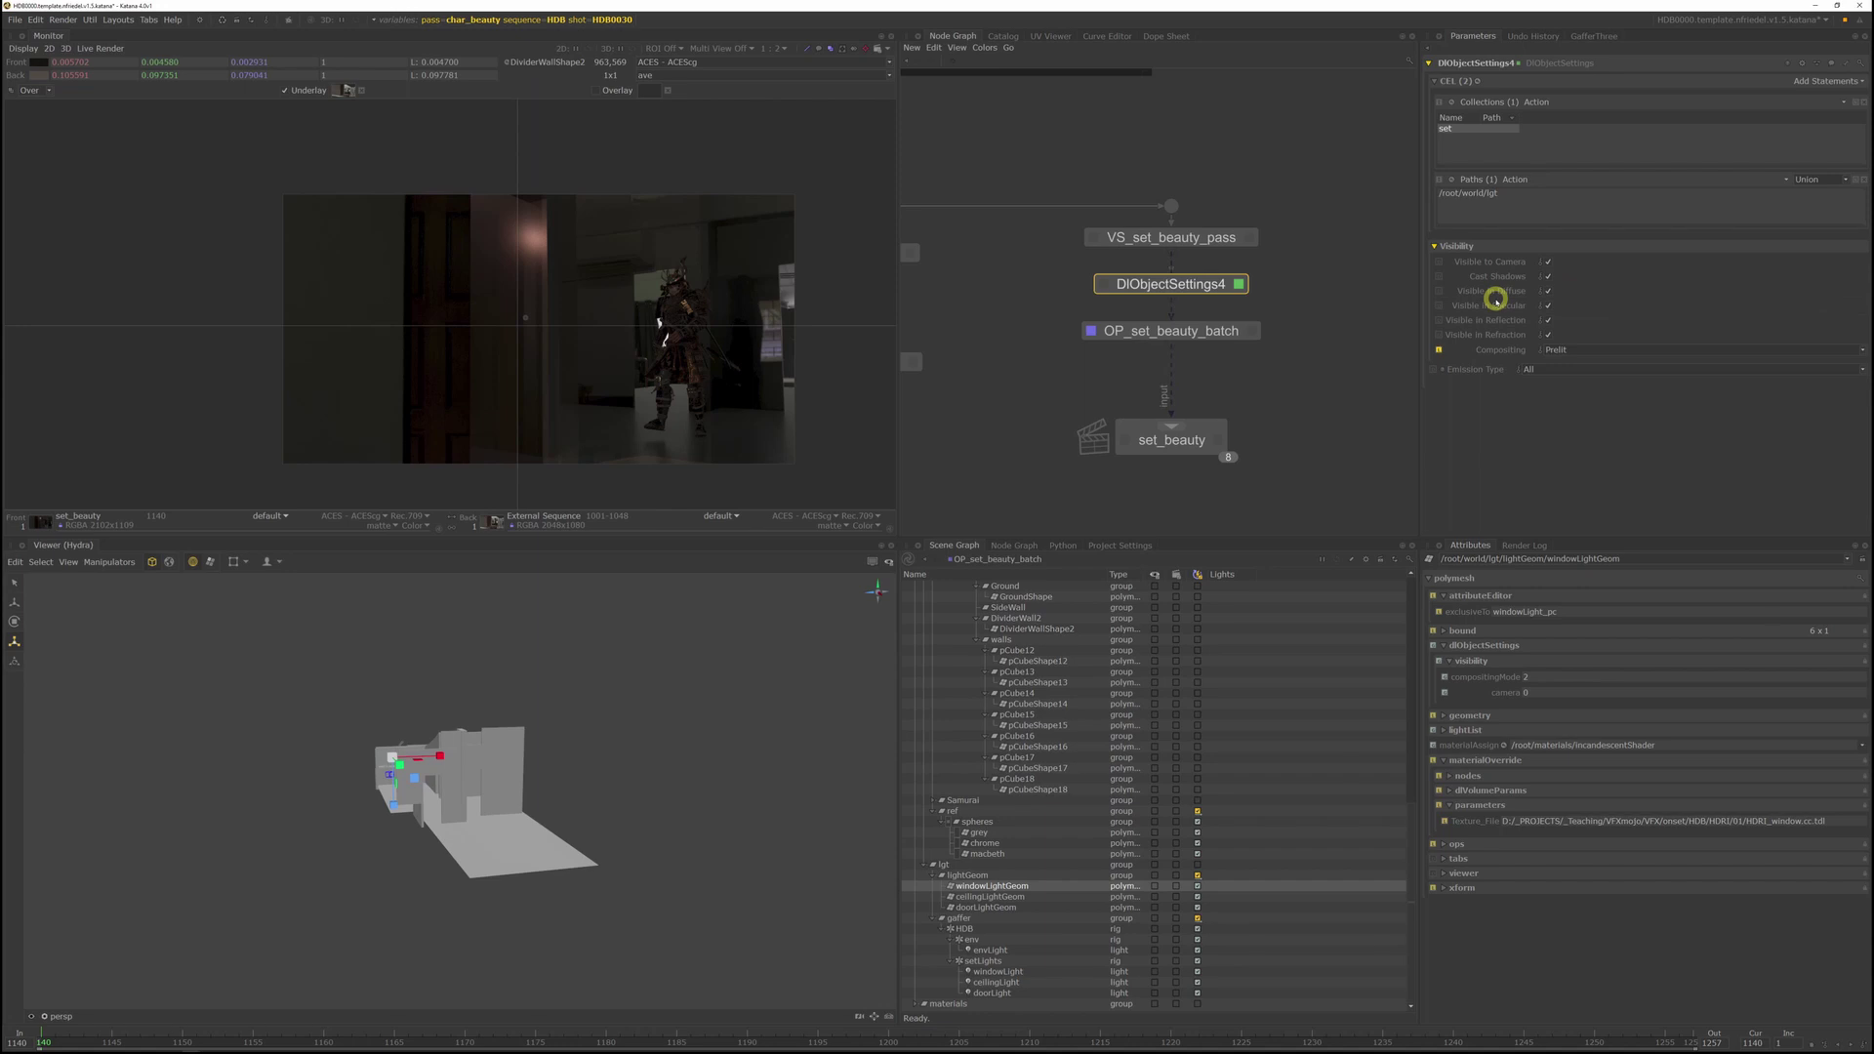
left_click(1549, 292)
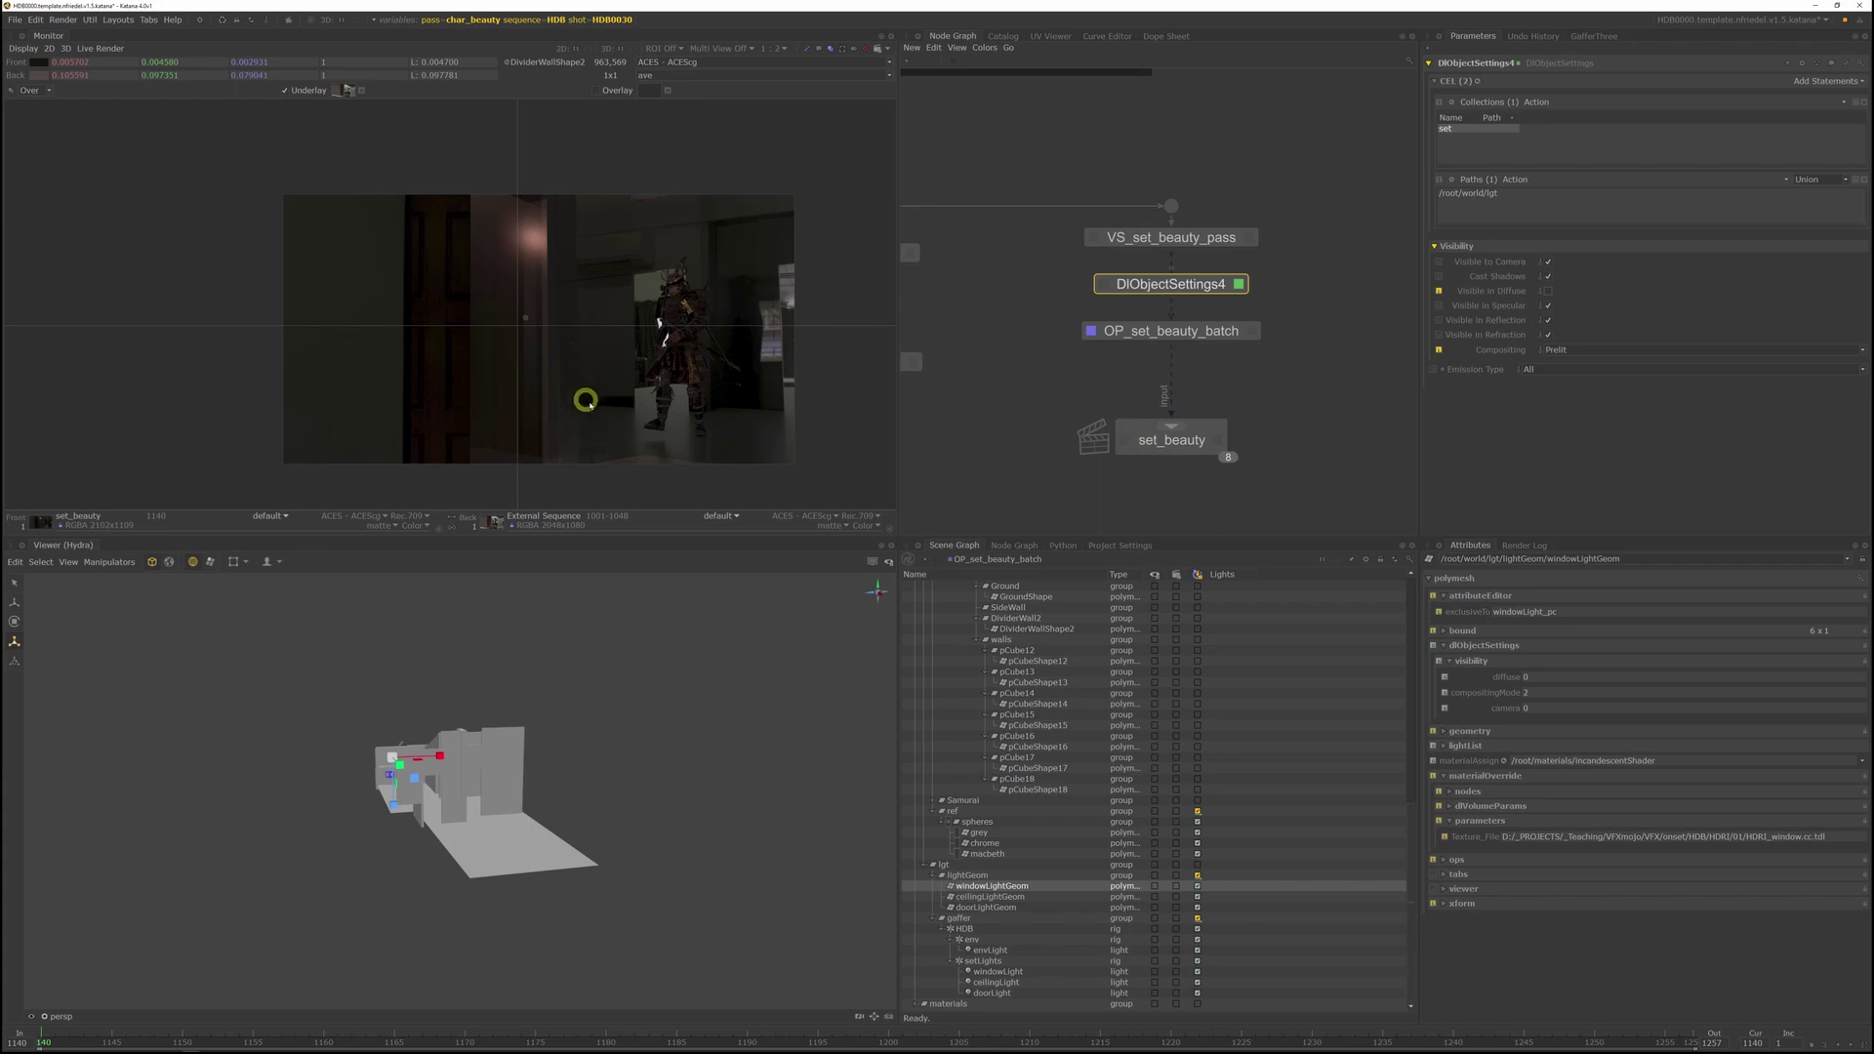
scroll(599, 408, "up", 1)
scroll(712, 434, "down", 1)
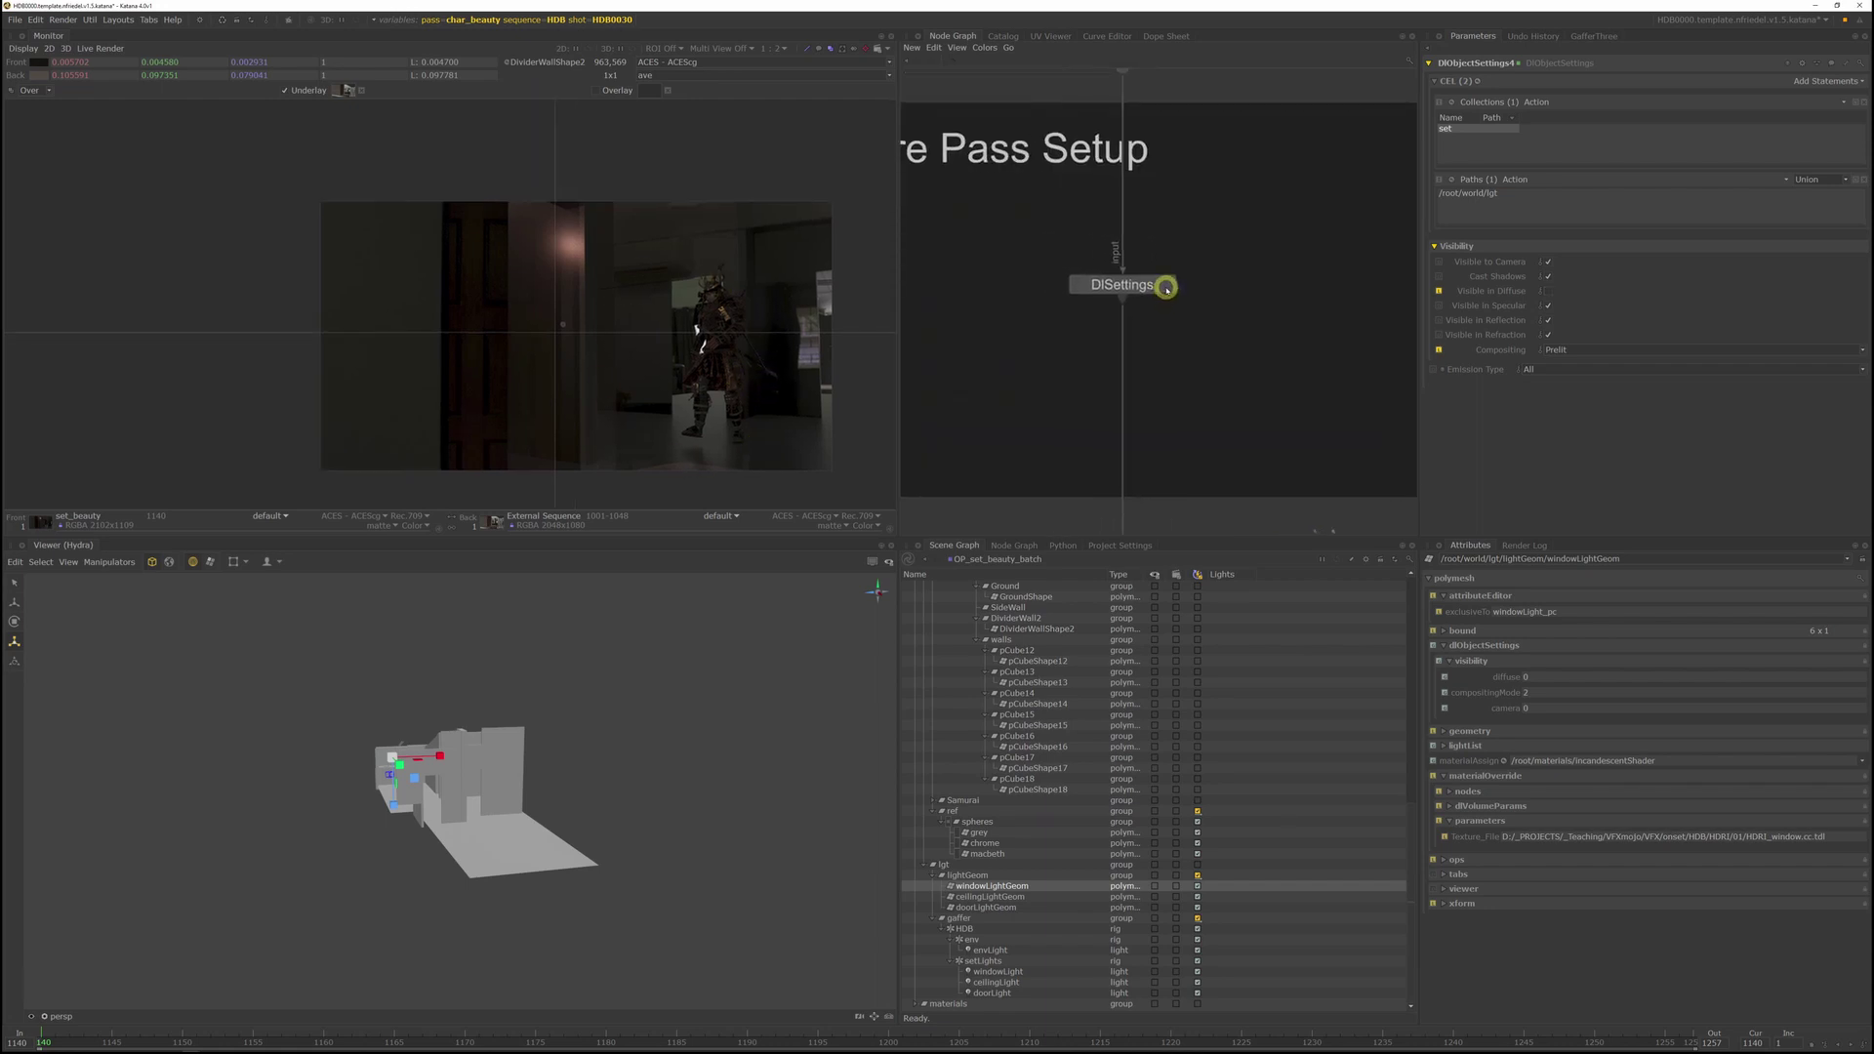
Step: Add the Relighting Multiplier and Relighting Reference image layers to the DlSettings node
left_click(1166, 285)
scroll(1571, 390, "down", 3)
left_click(1572, 392)
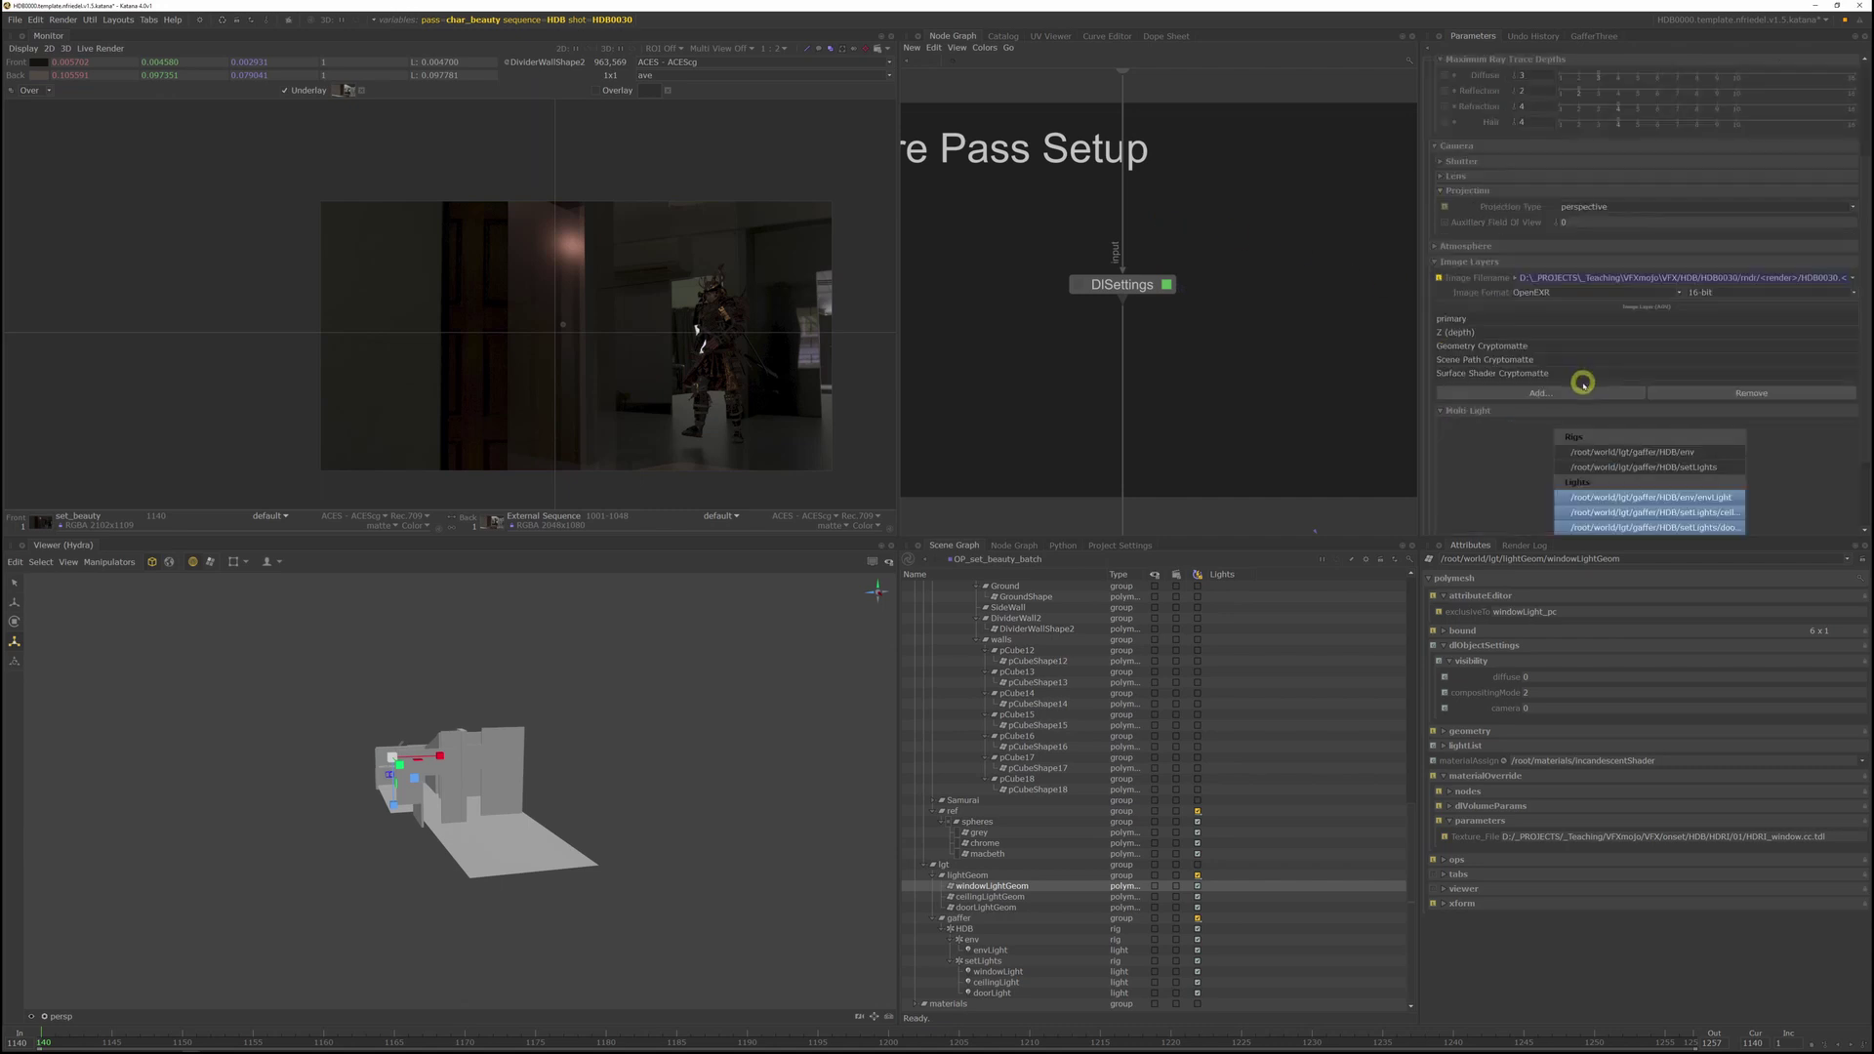
left_click(1547, 394)
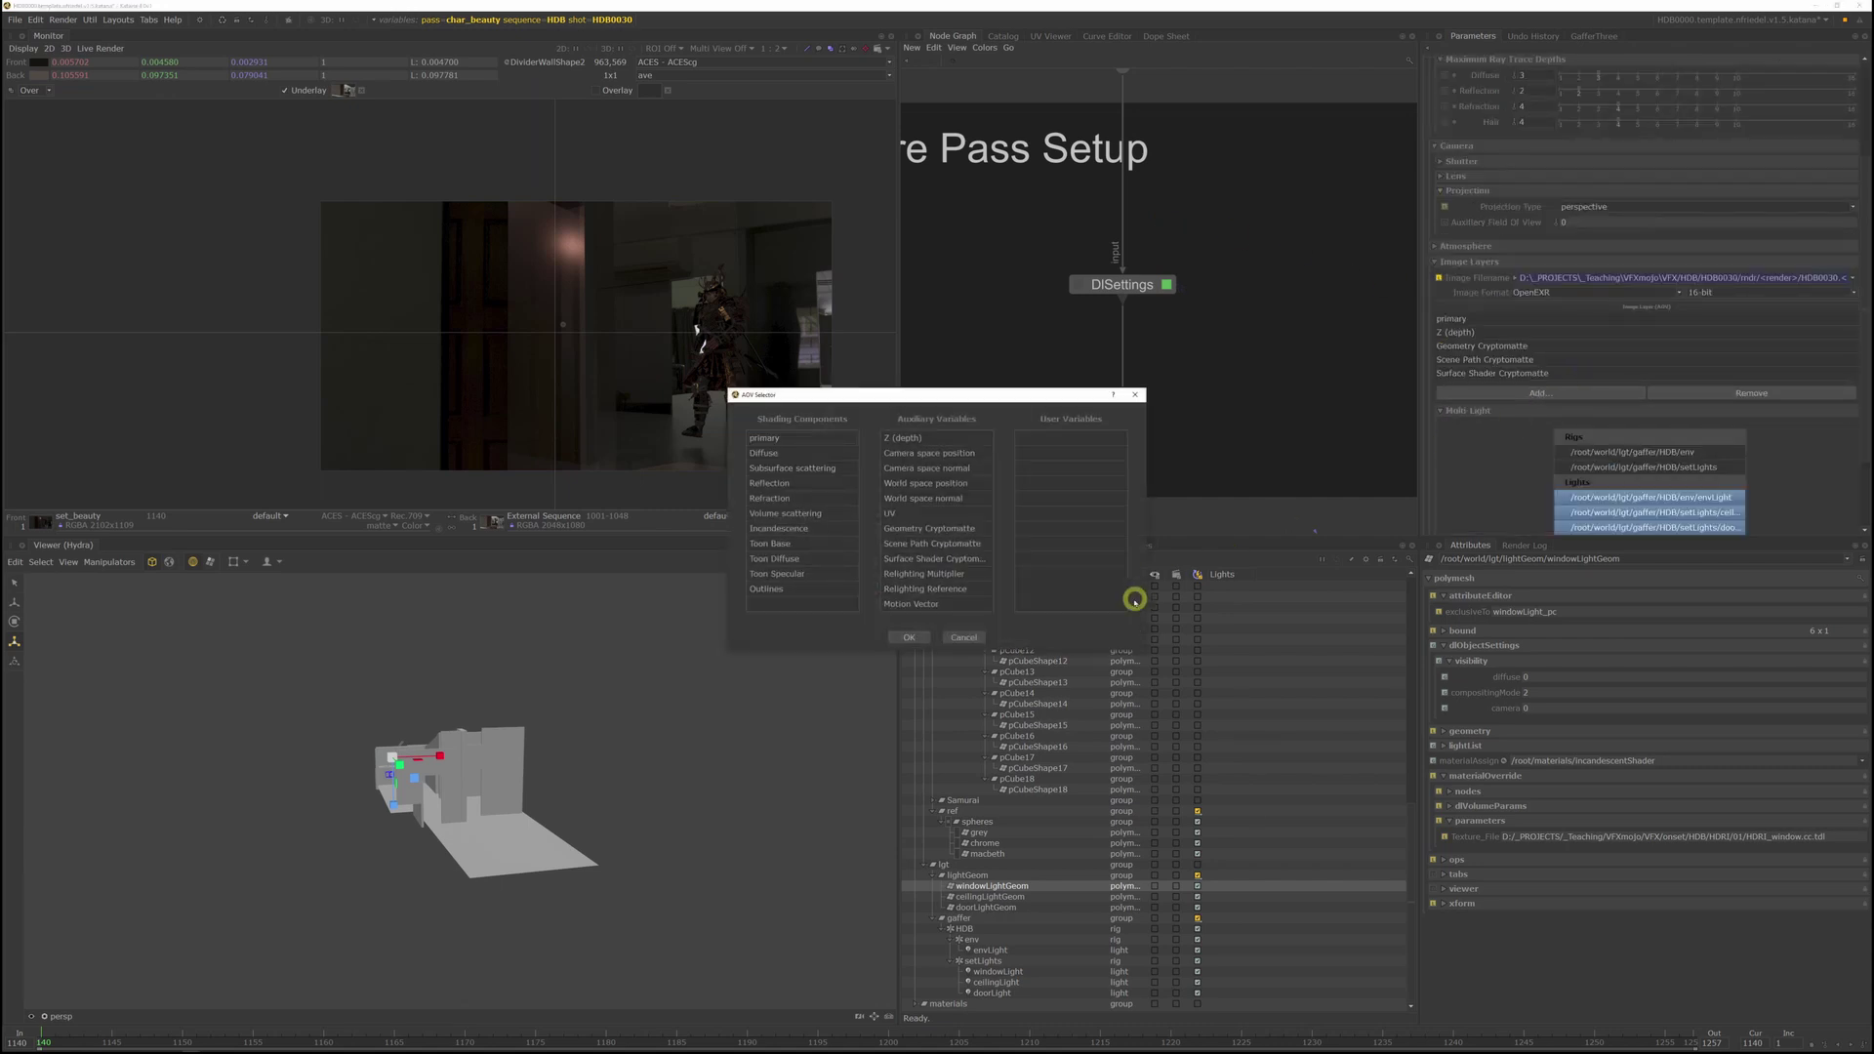
left_click(968, 576)
left_click(966, 590, "ctrl")
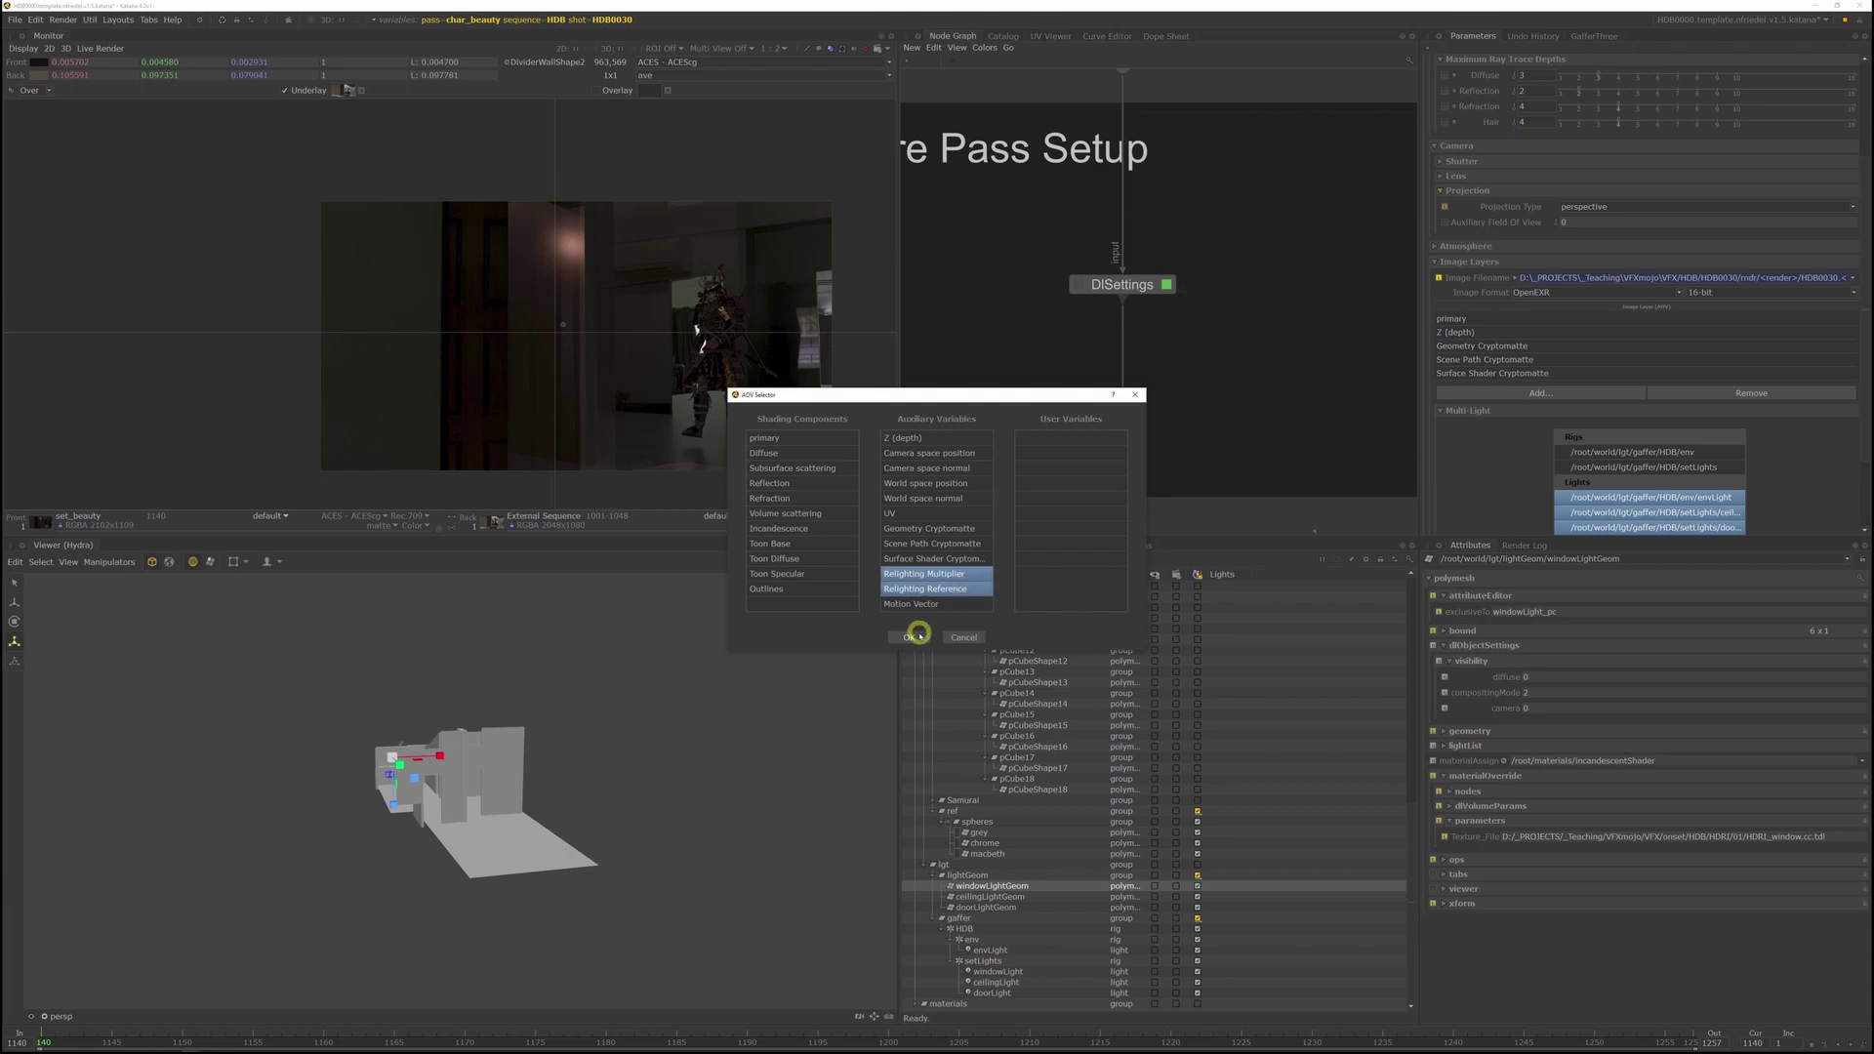
left_click(908, 636)
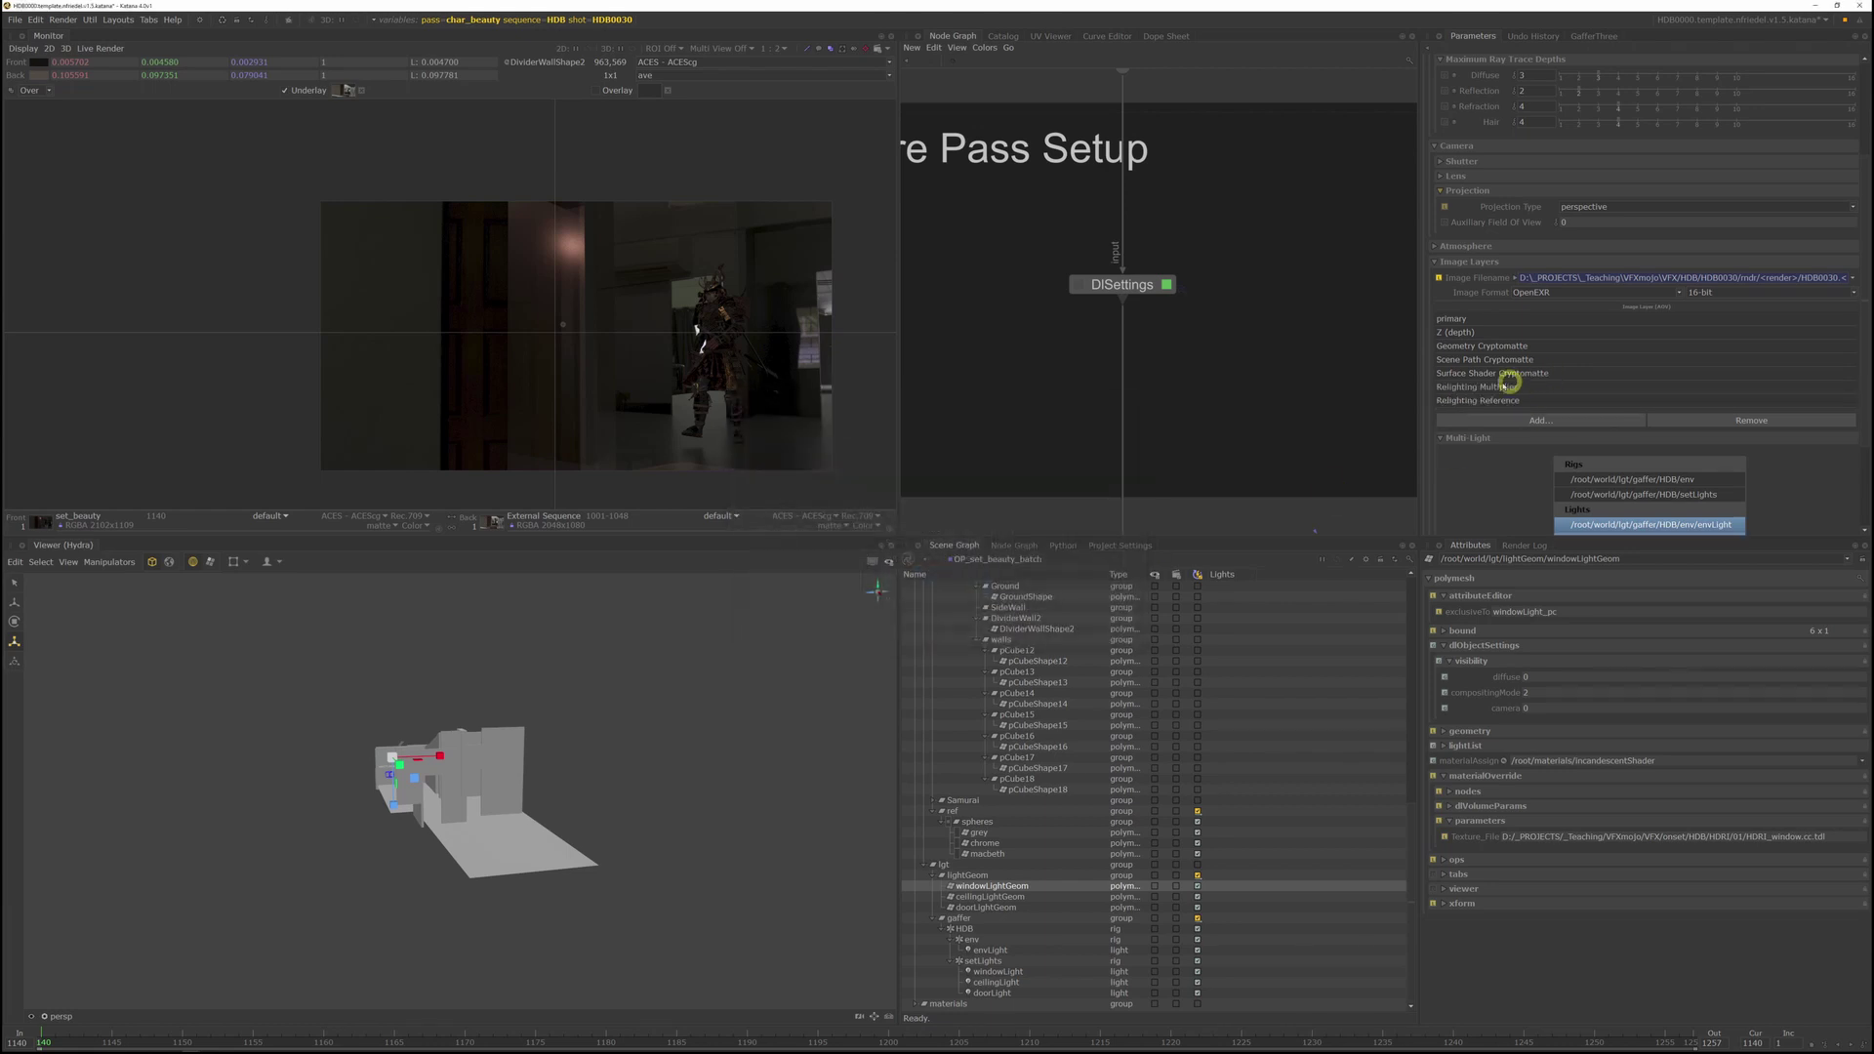
Step: Preview render set_beauty and display its Relighting Multiplier layer
right_click(1234, 384)
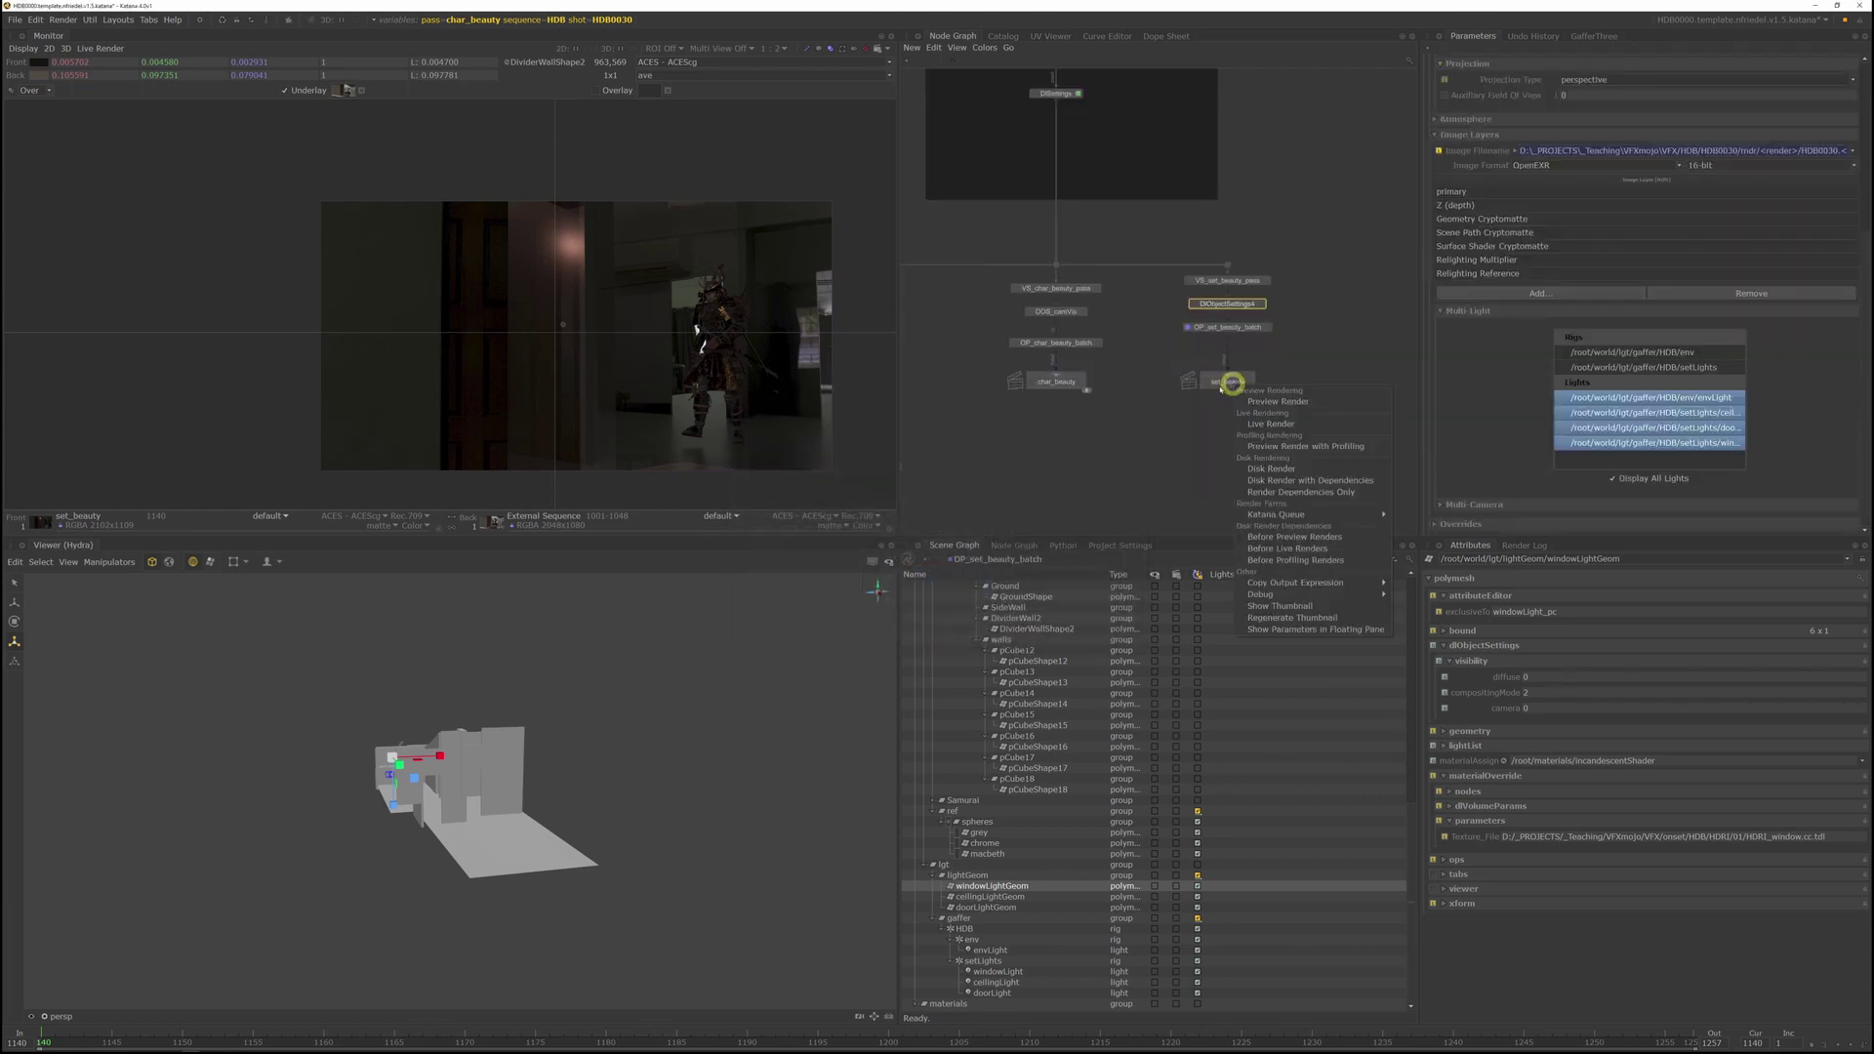
left_click(1275, 401)
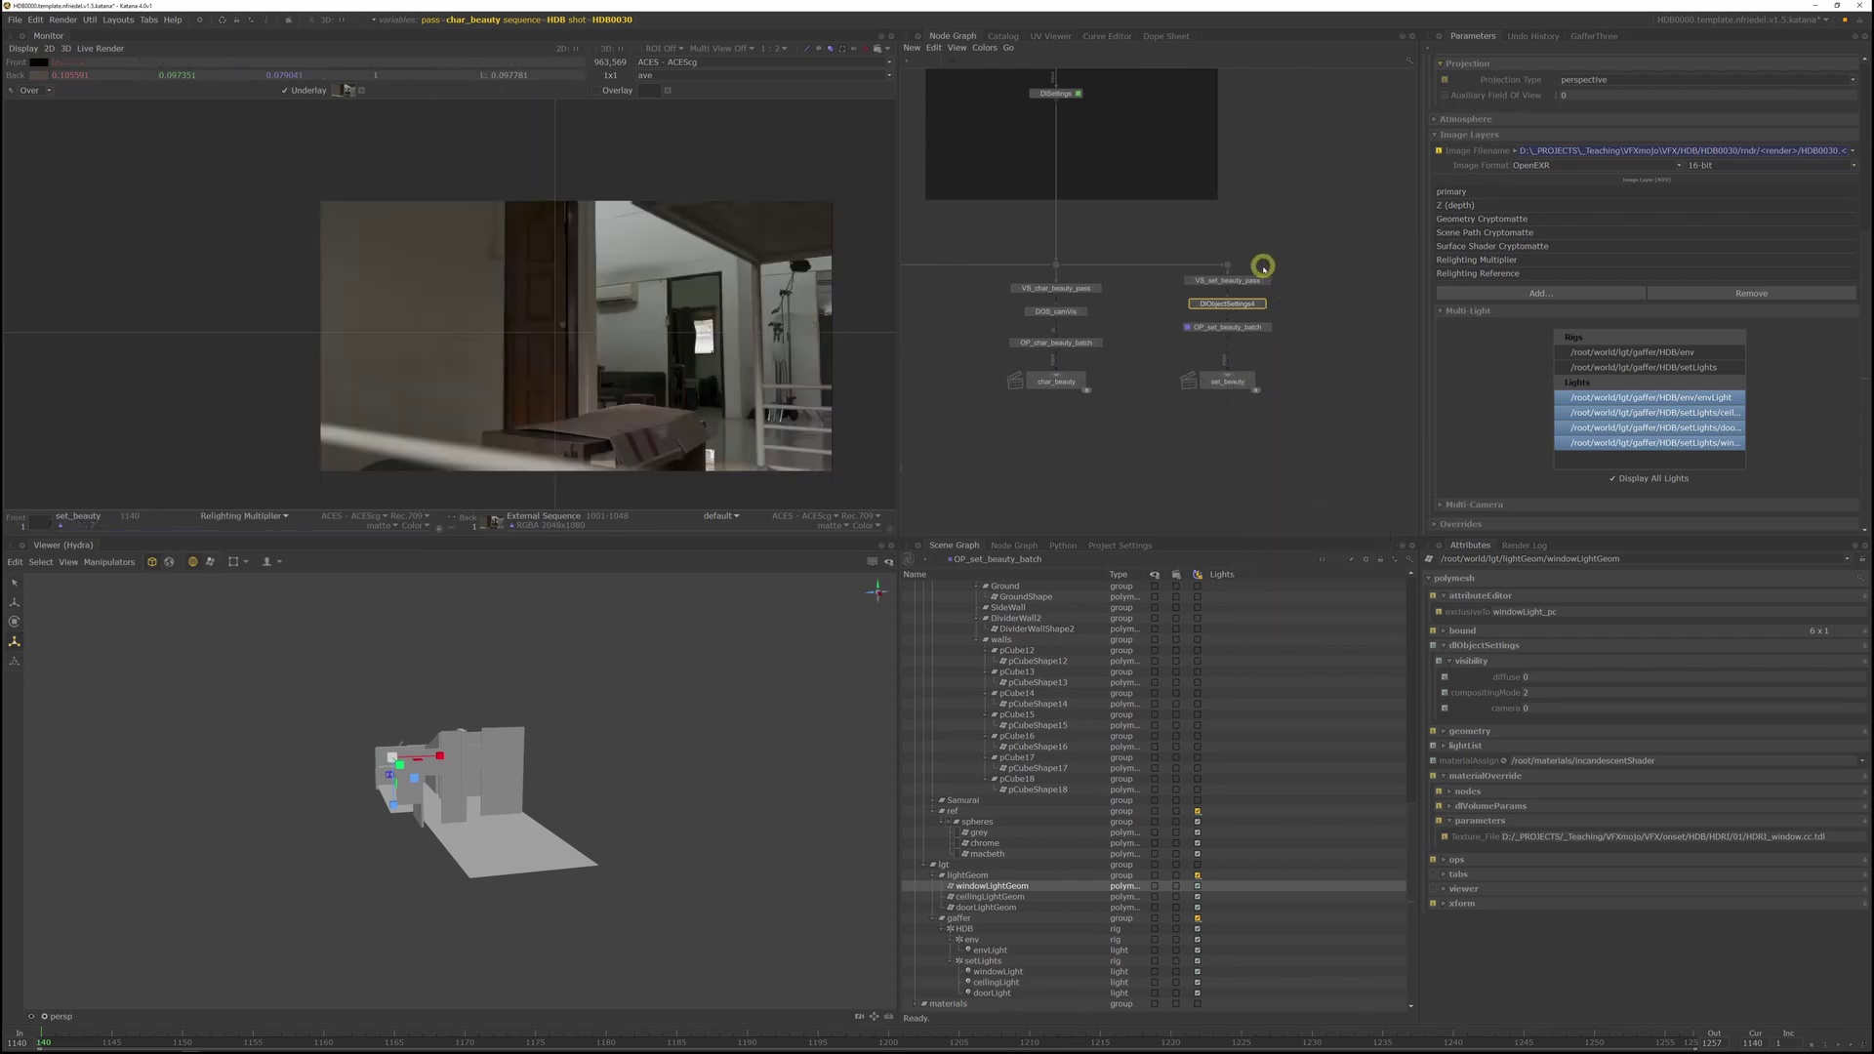
left_click(269, 515)
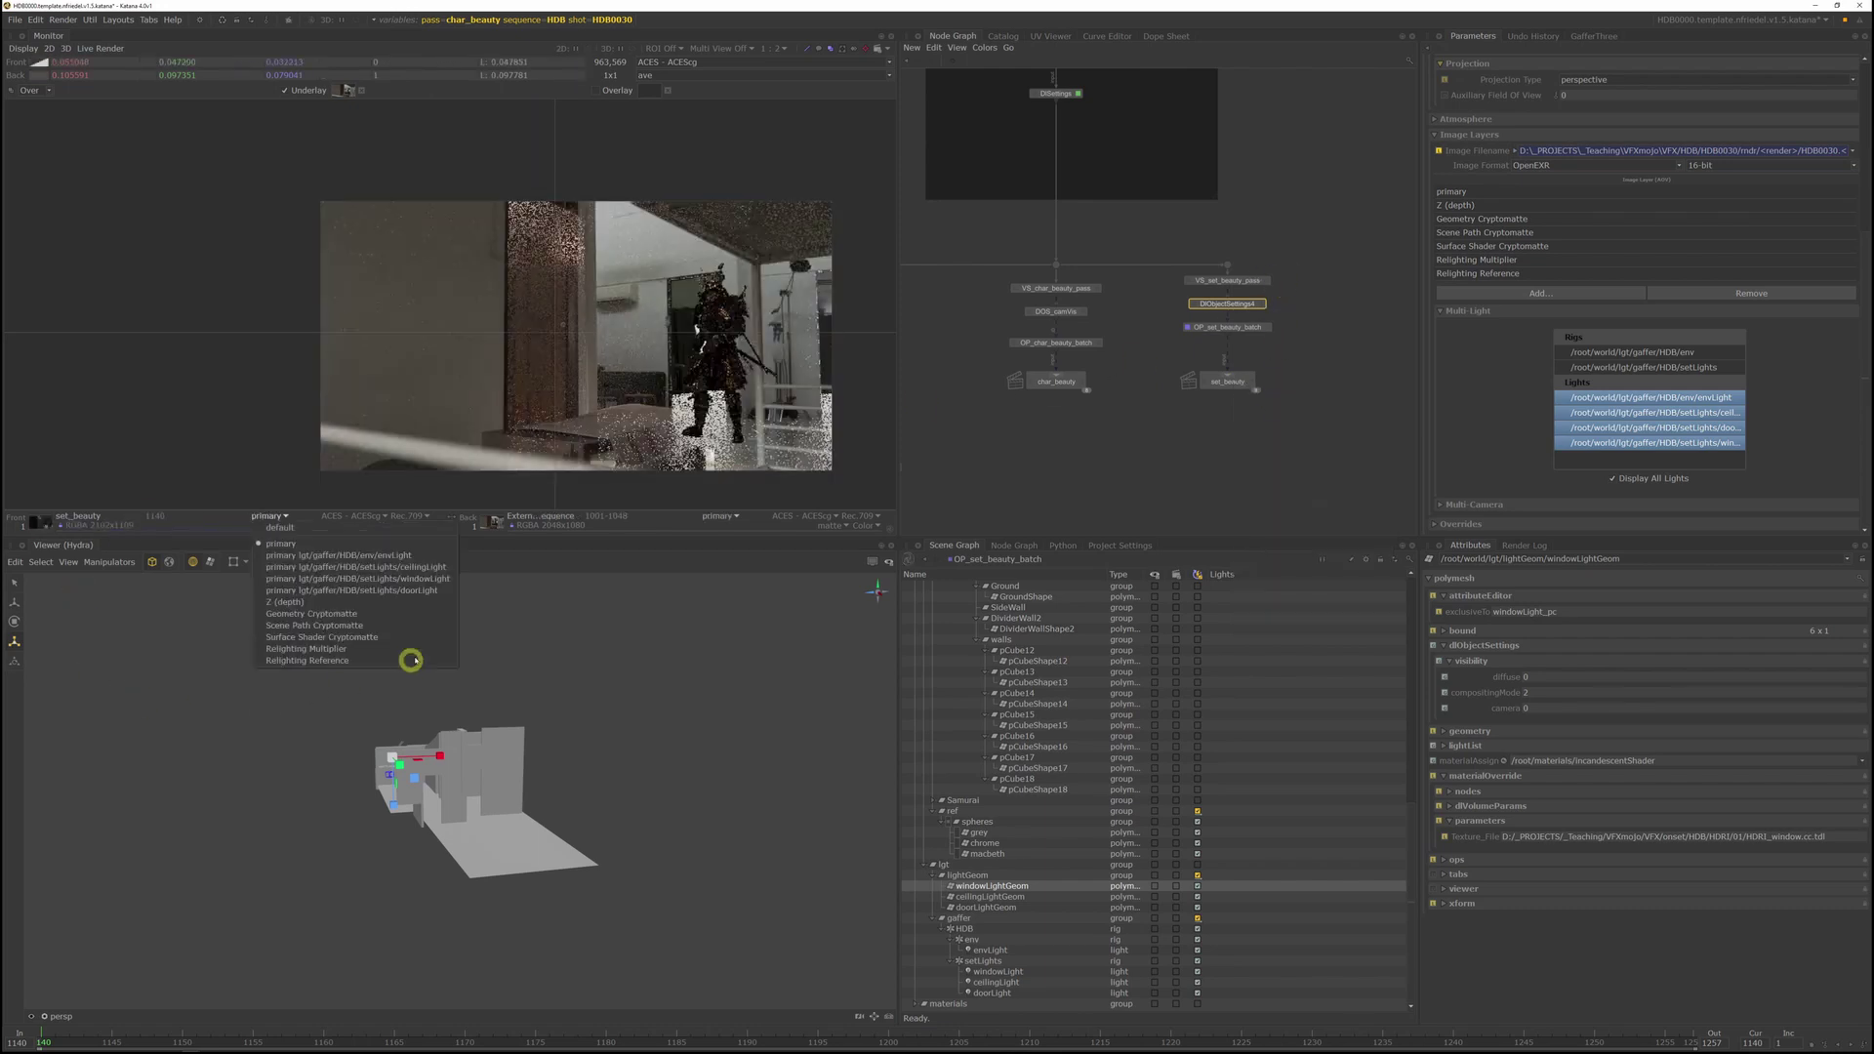
left_click(332, 651)
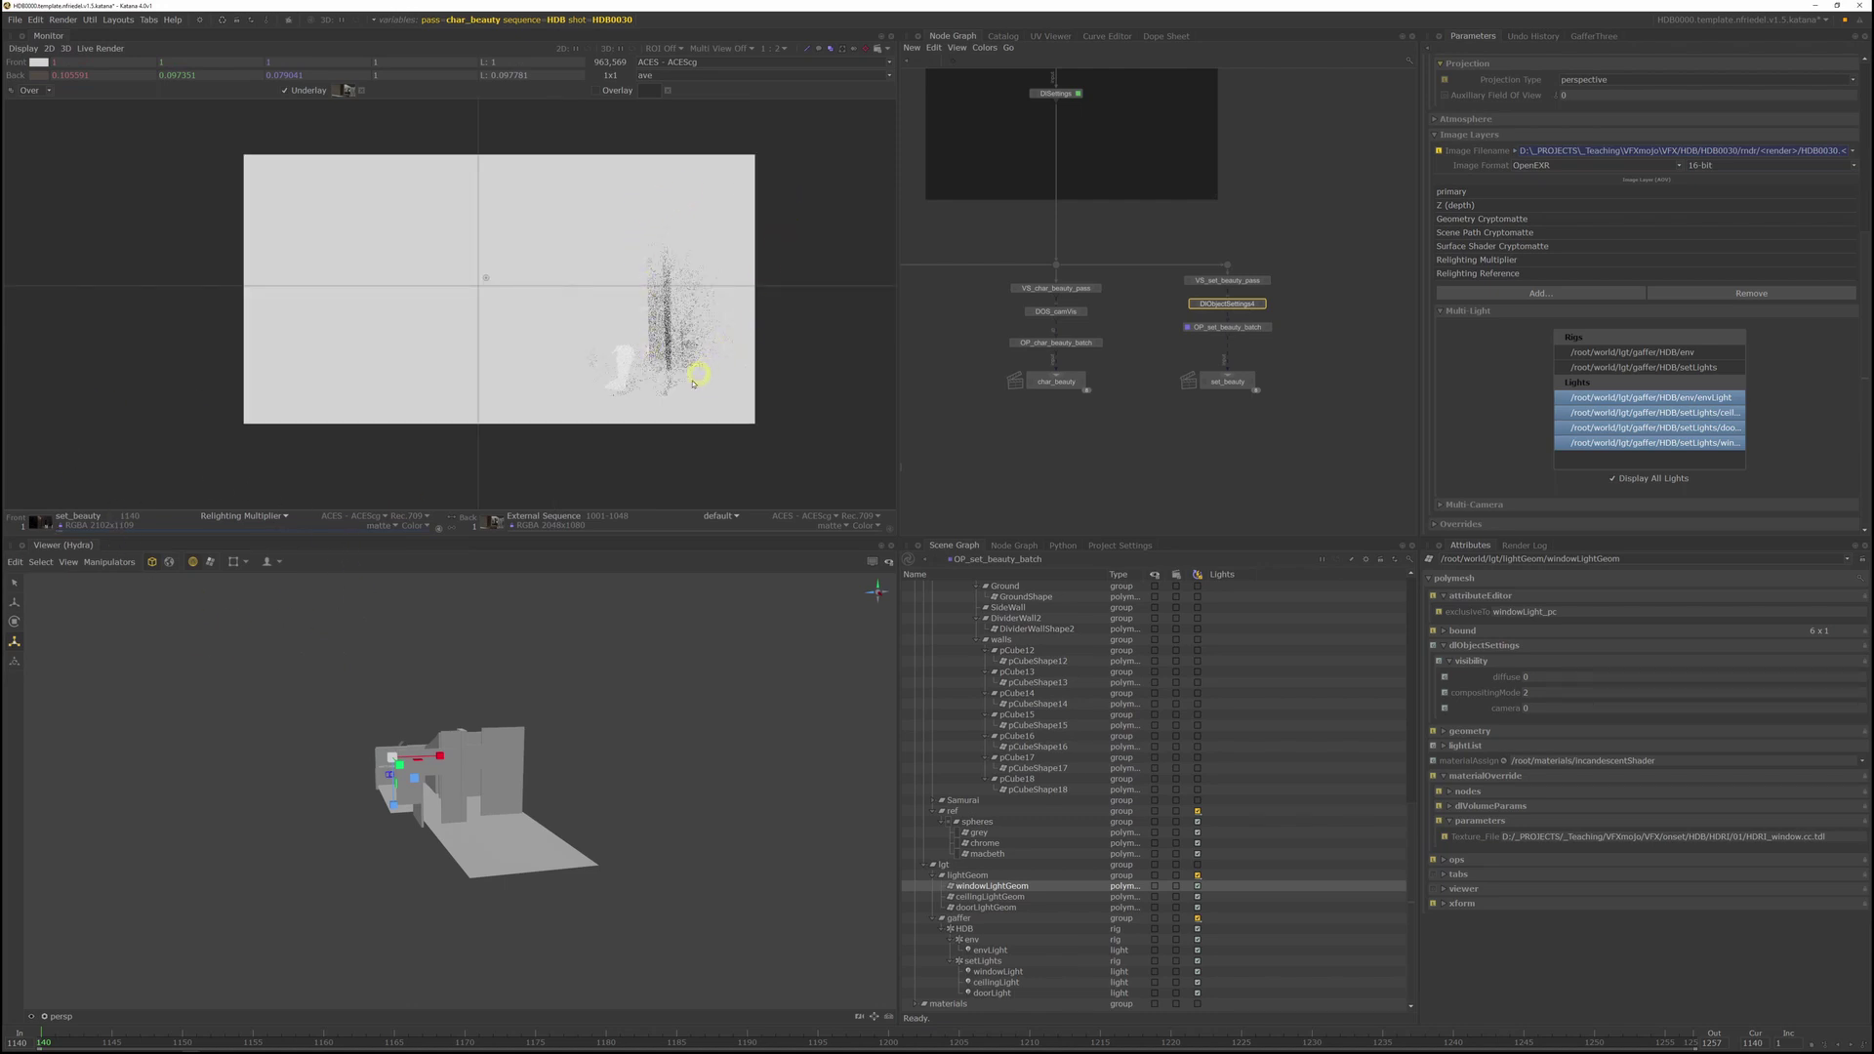
Step: Examine the Relighting Multiplier layer for the samurai's shadows and reflections on the floor and wall
scroll(690, 385, "up", 2)
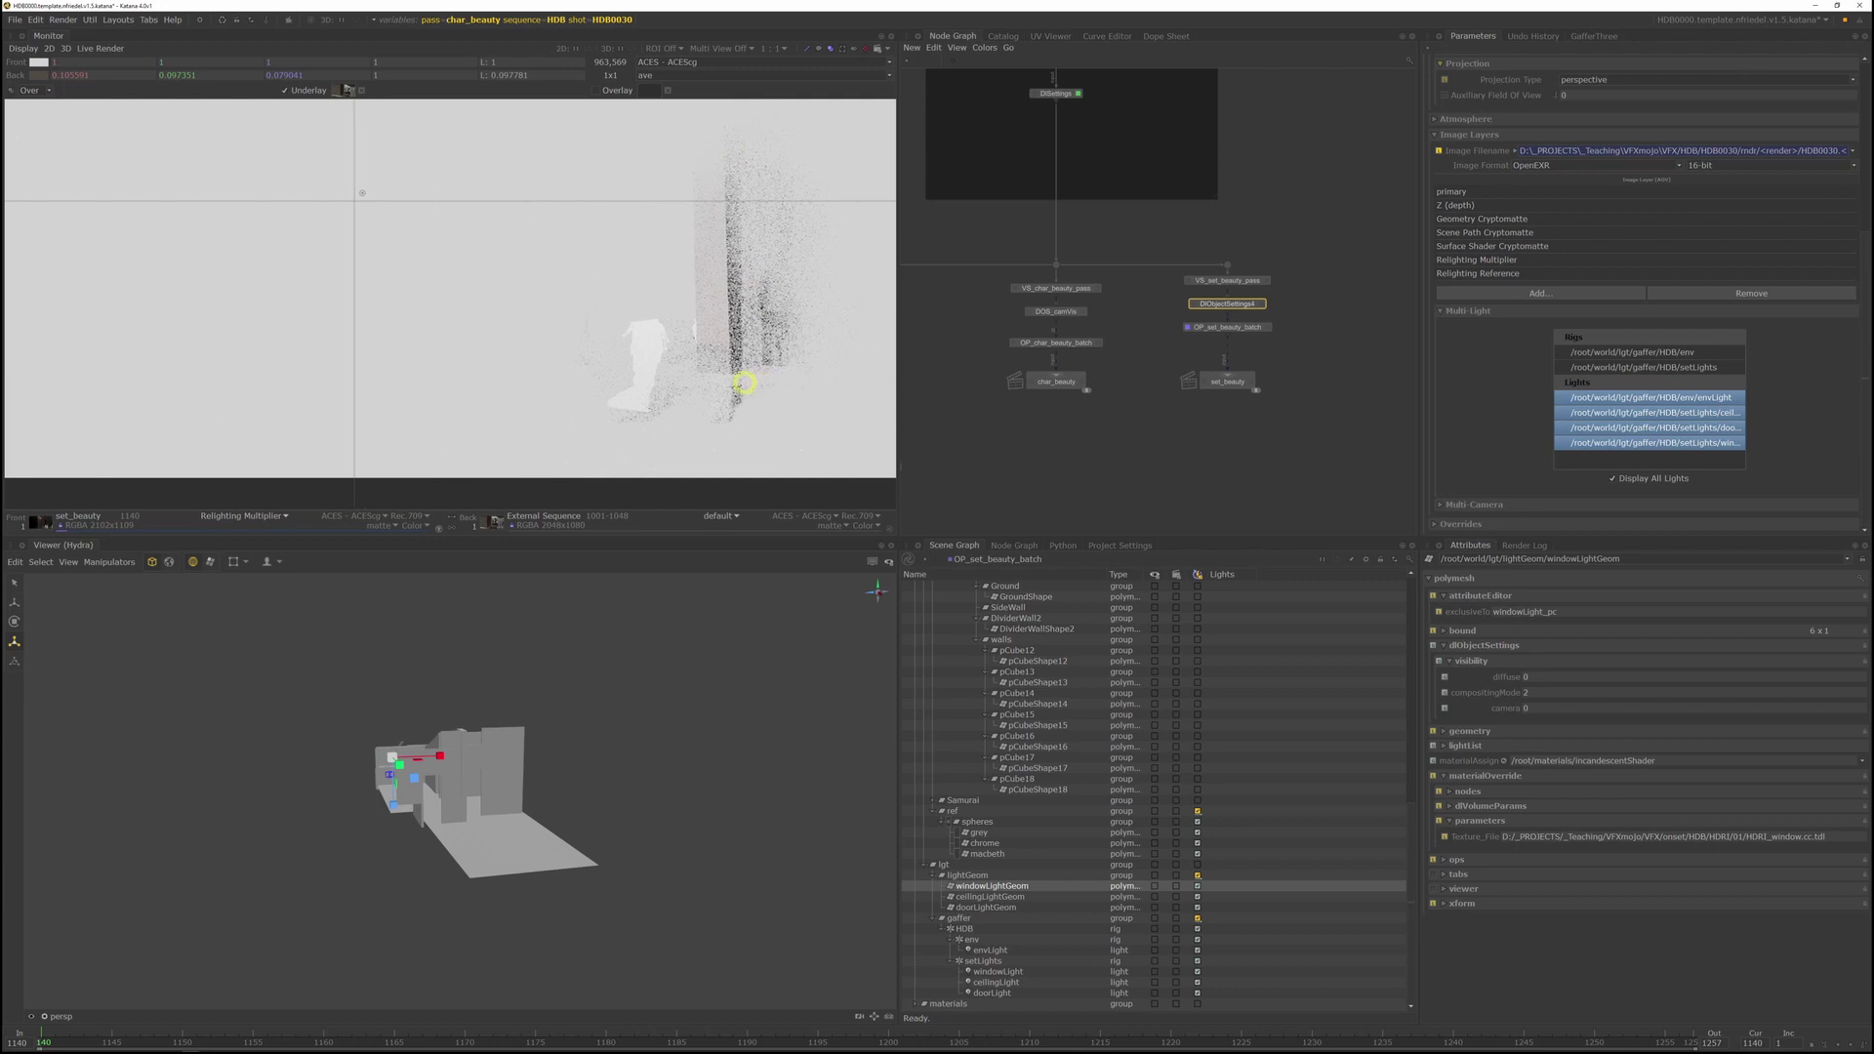
middle_click_drag(733, 383, 686, 381)
left_click_drag(522, 415, 345, 248)
middle_click_drag(344, 250, 588, 363)
scroll(259, 256, "down", 1)
middle_click_drag(602, 235, 611, 333)
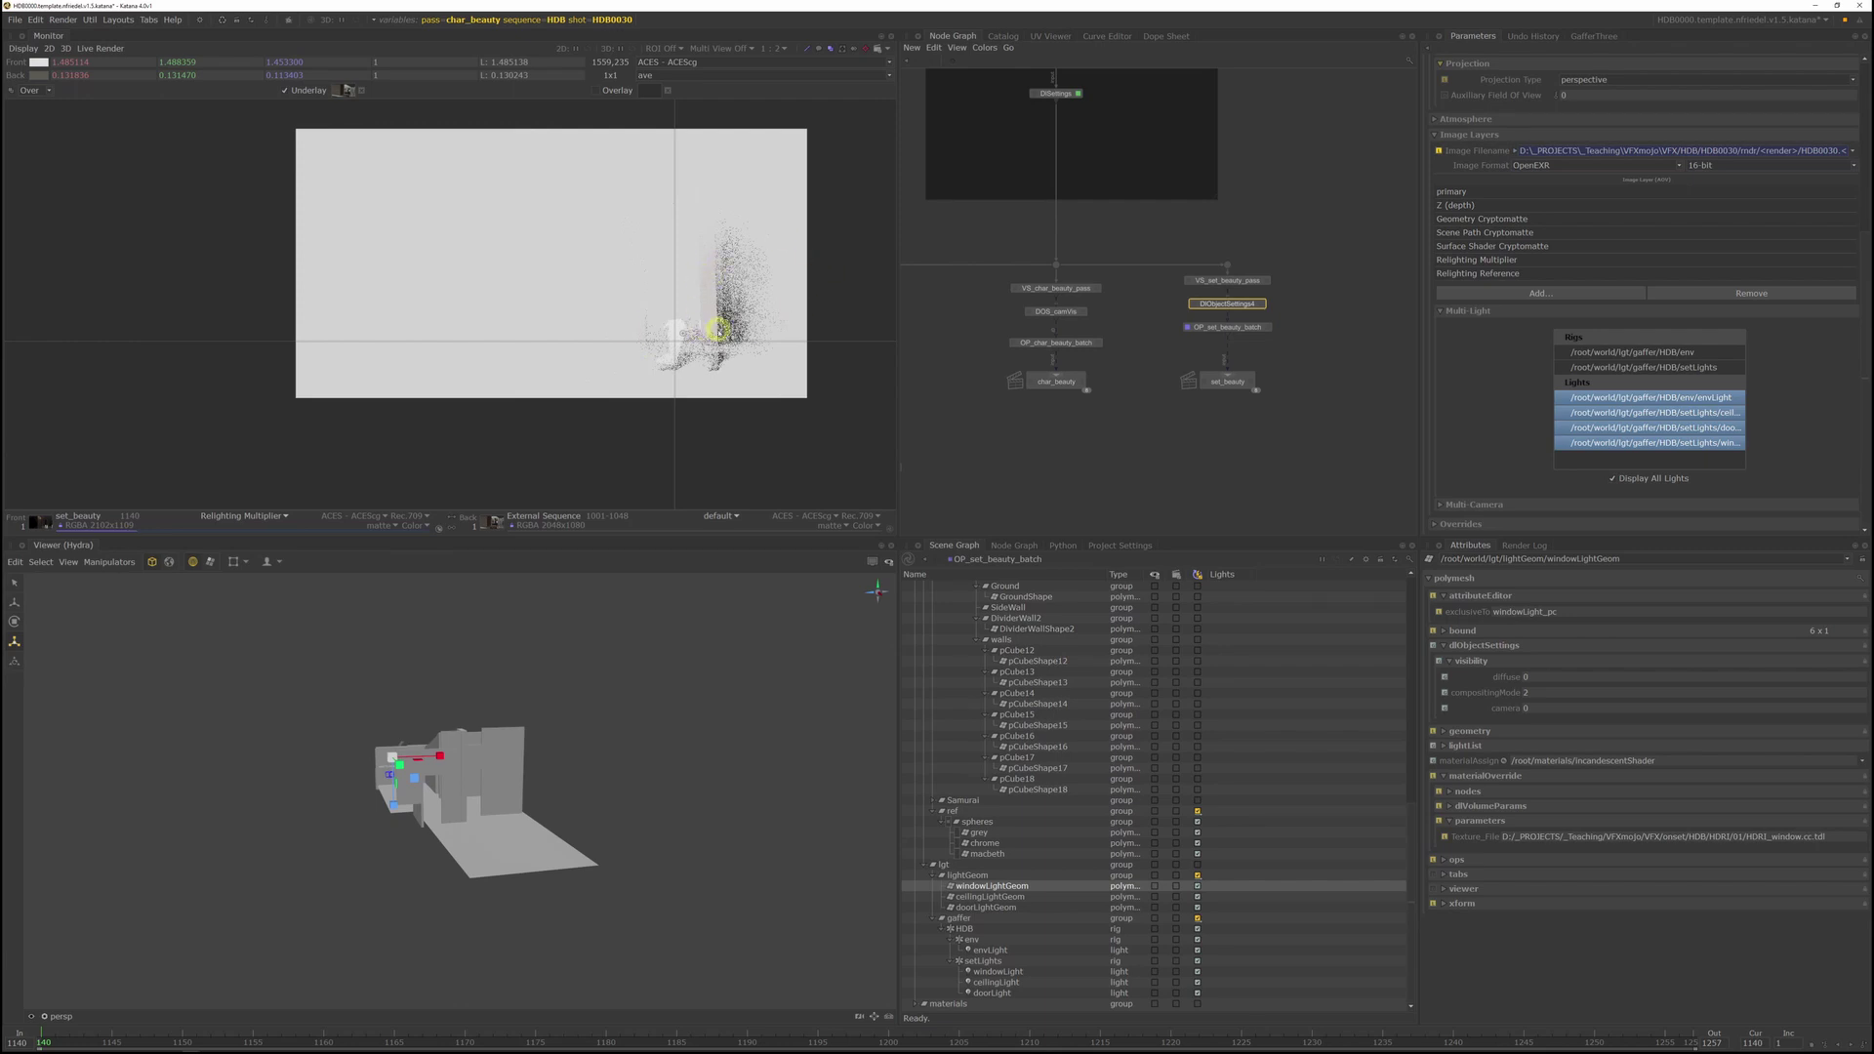
scroll(785, 373, "up", 3)
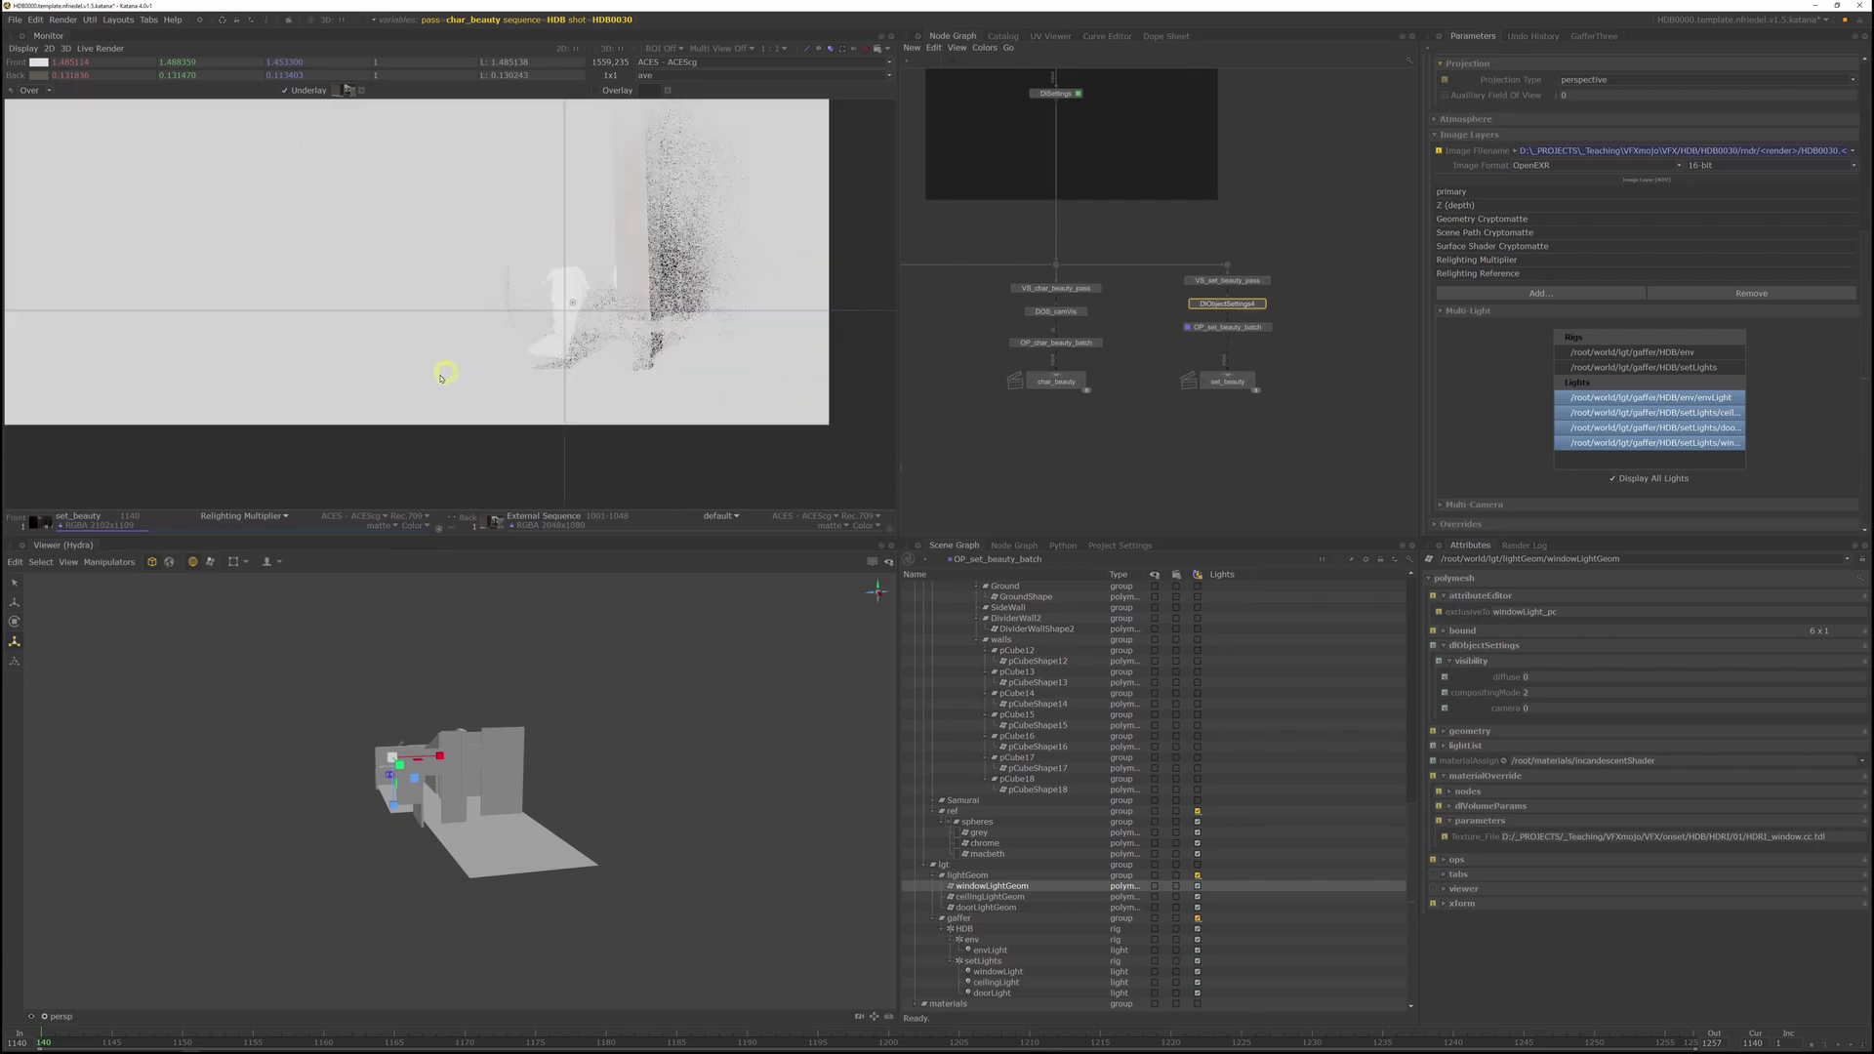
middle_click_drag(781, 271, 804, 303)
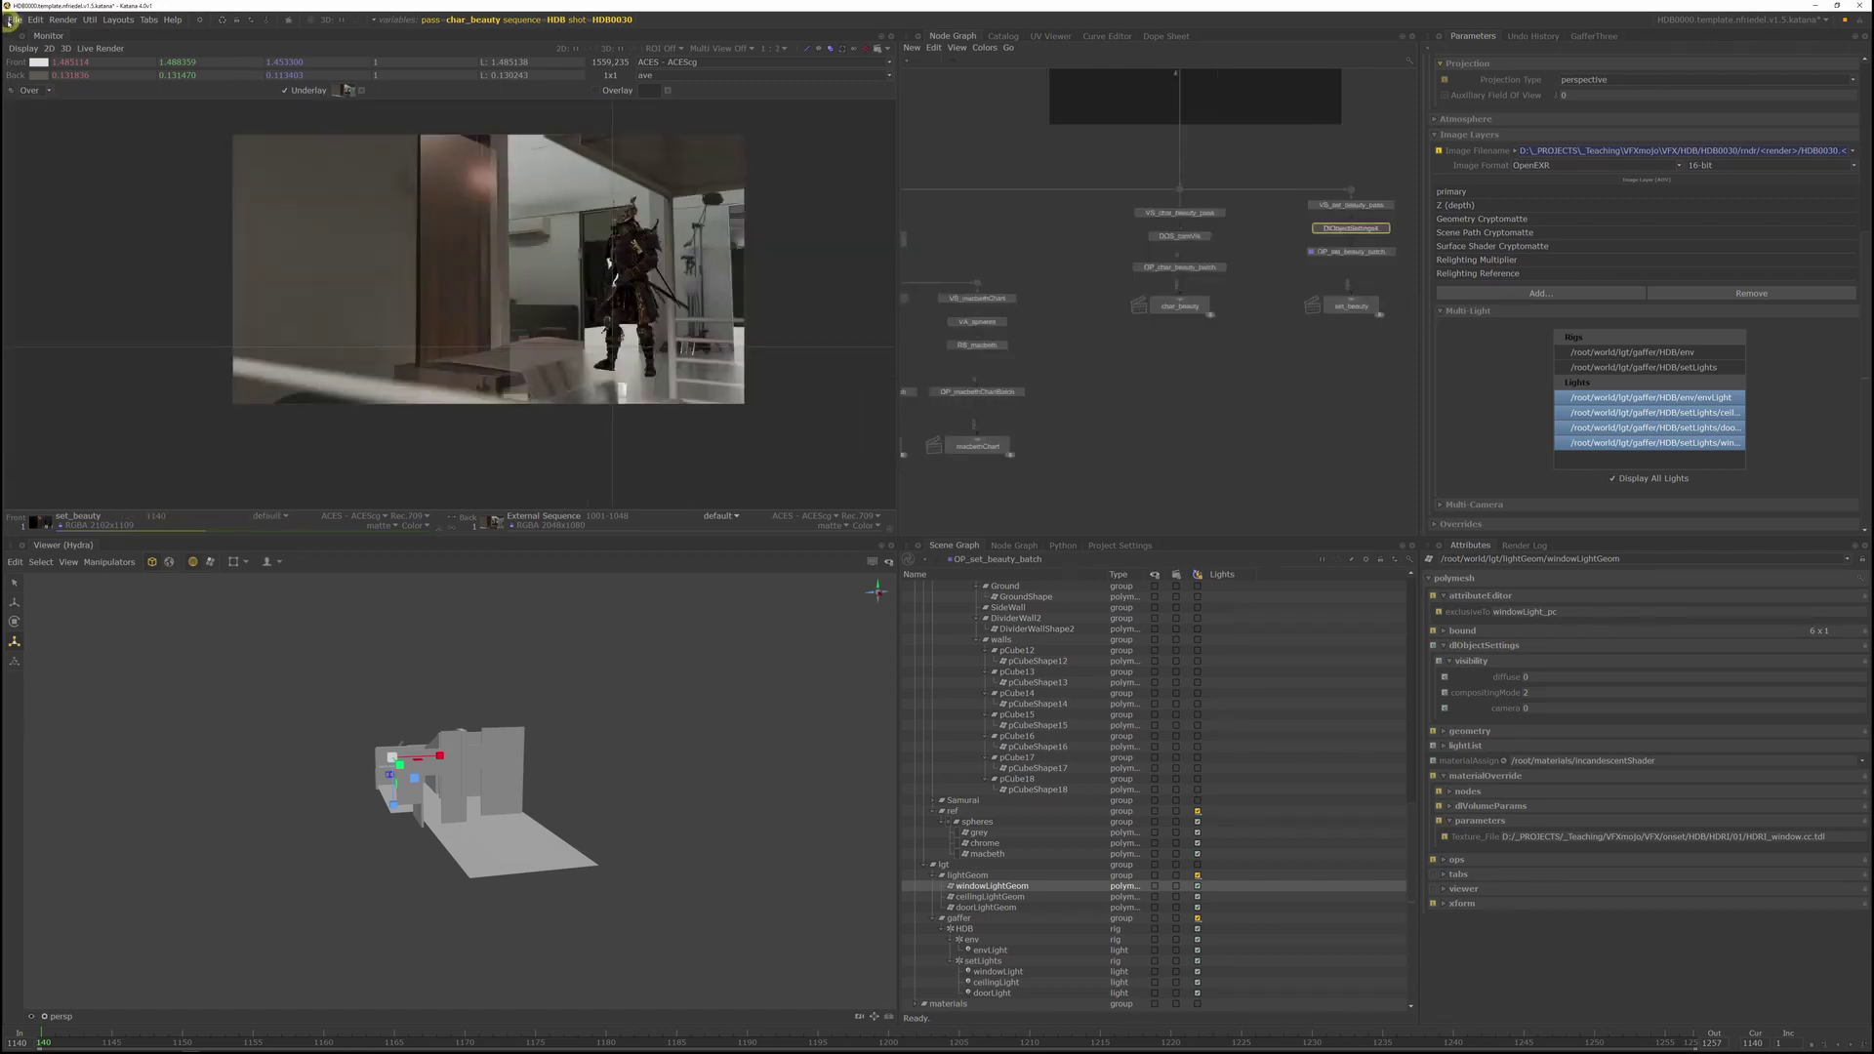
Step: Save the Katana scene file
left_click(15, 21)
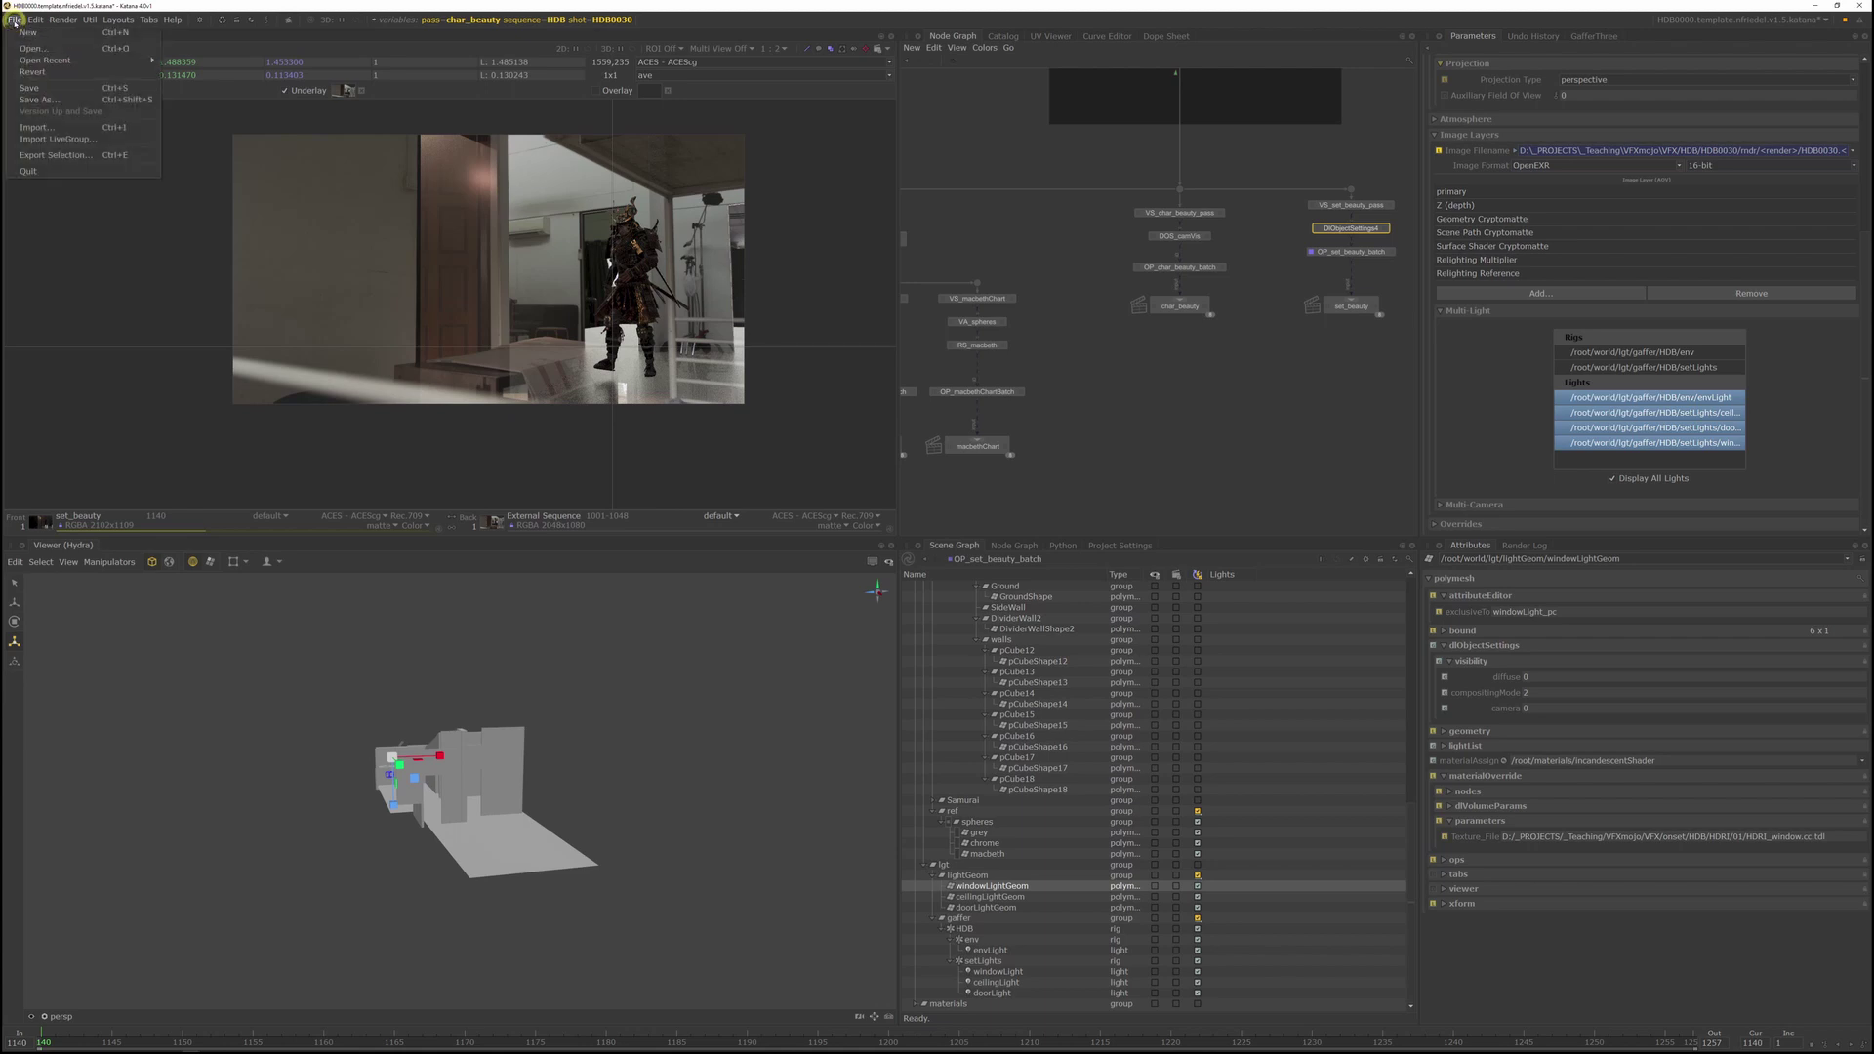
left_click(73, 93)
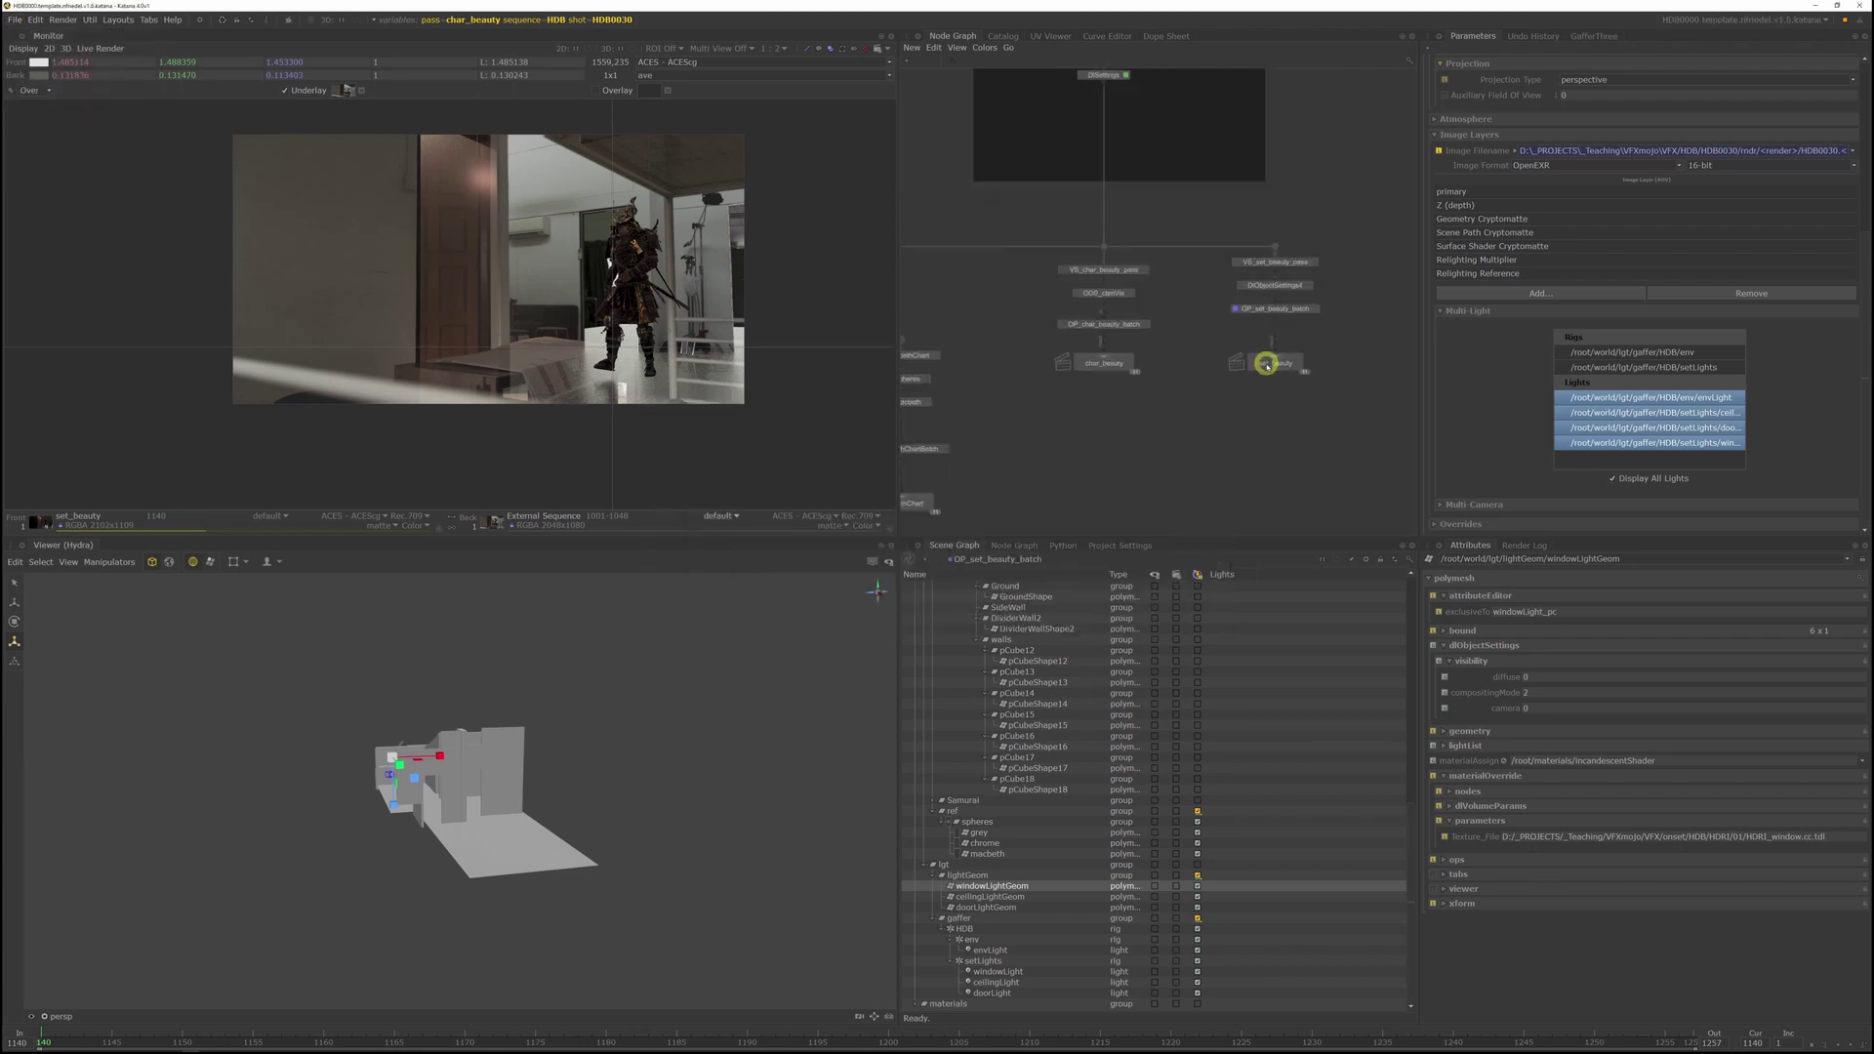
Step: Start a disk render of the set_beauty pass
right_click(1266, 363)
mouse_move(1352, 495)
left_click(1469, 518)
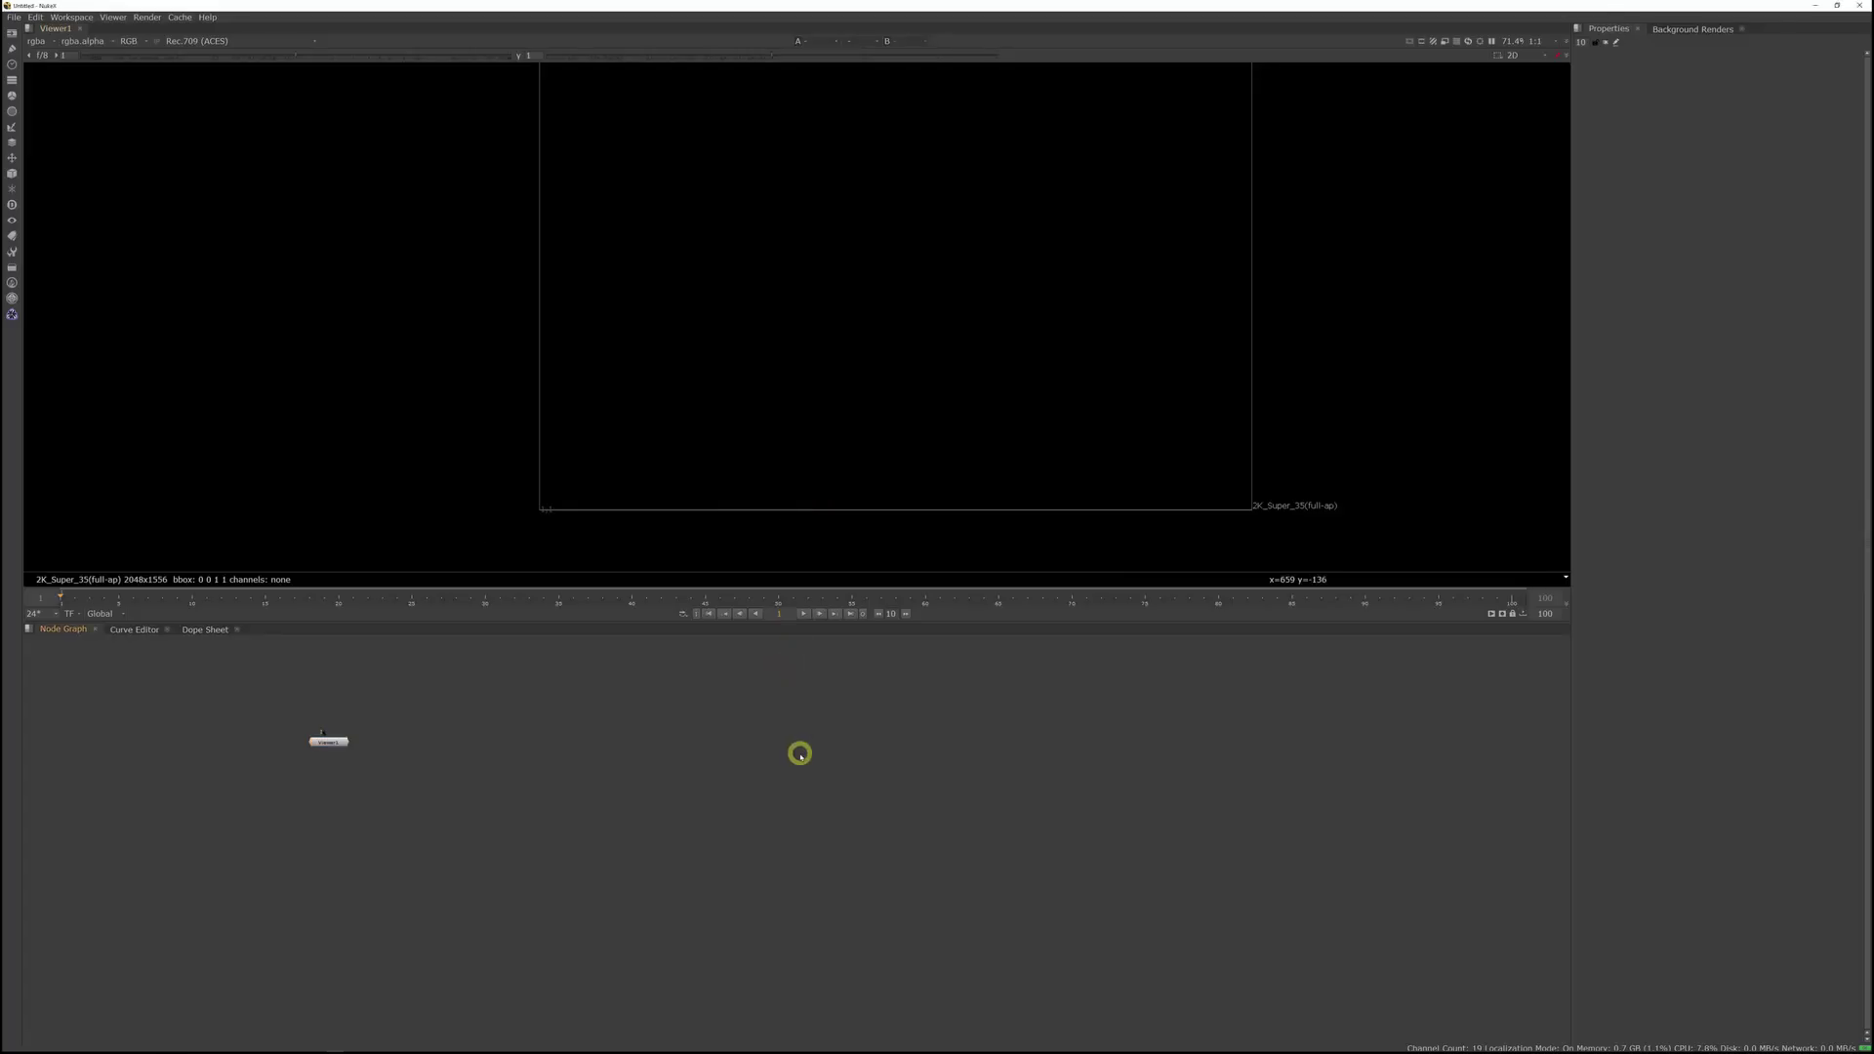
Step: In Nuke, read in the HDB0030 plate sequence and the char_beauty, chrome sphere and grey sphere renders
key("r")
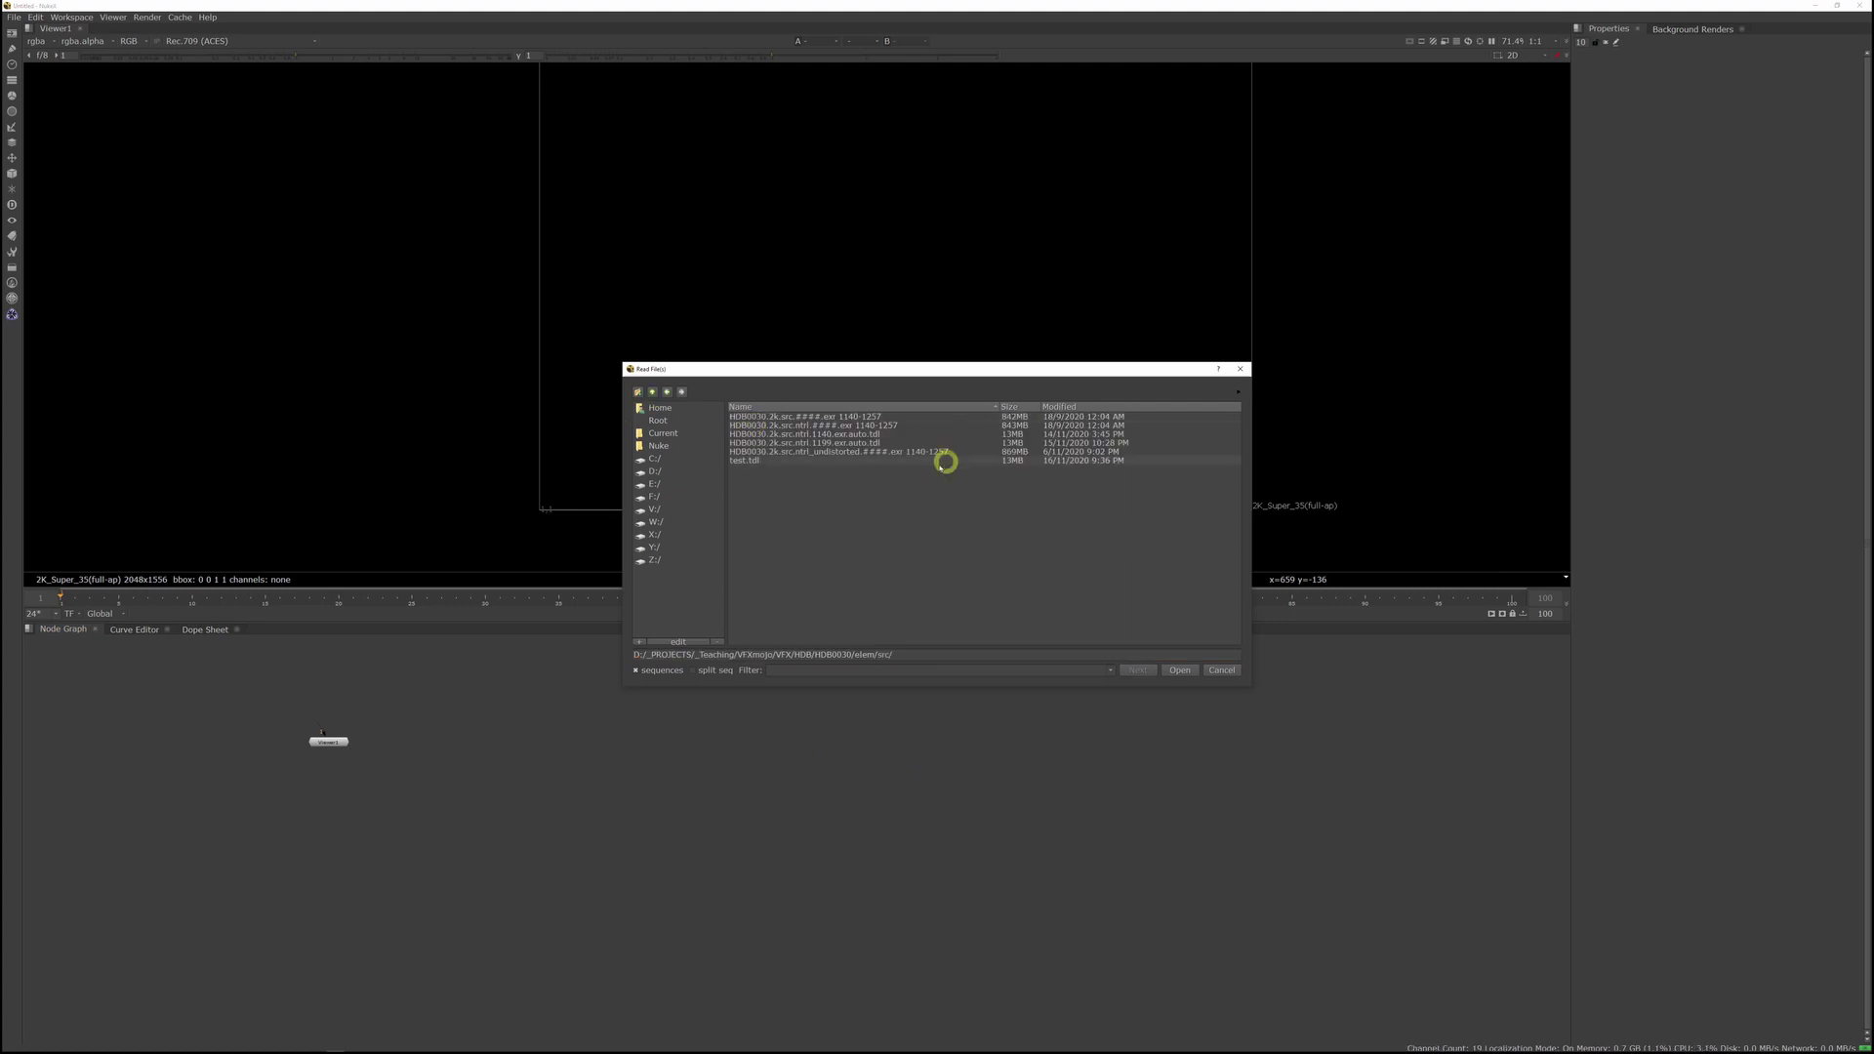
double_click(907, 406)
key("r")
double_click(815, 418)
key("r")
double_click(812, 419)
key("r")
double_click(771, 434)
Step: Read in the macbethChart and set_beauty primary renders for frame 1140
key("r")
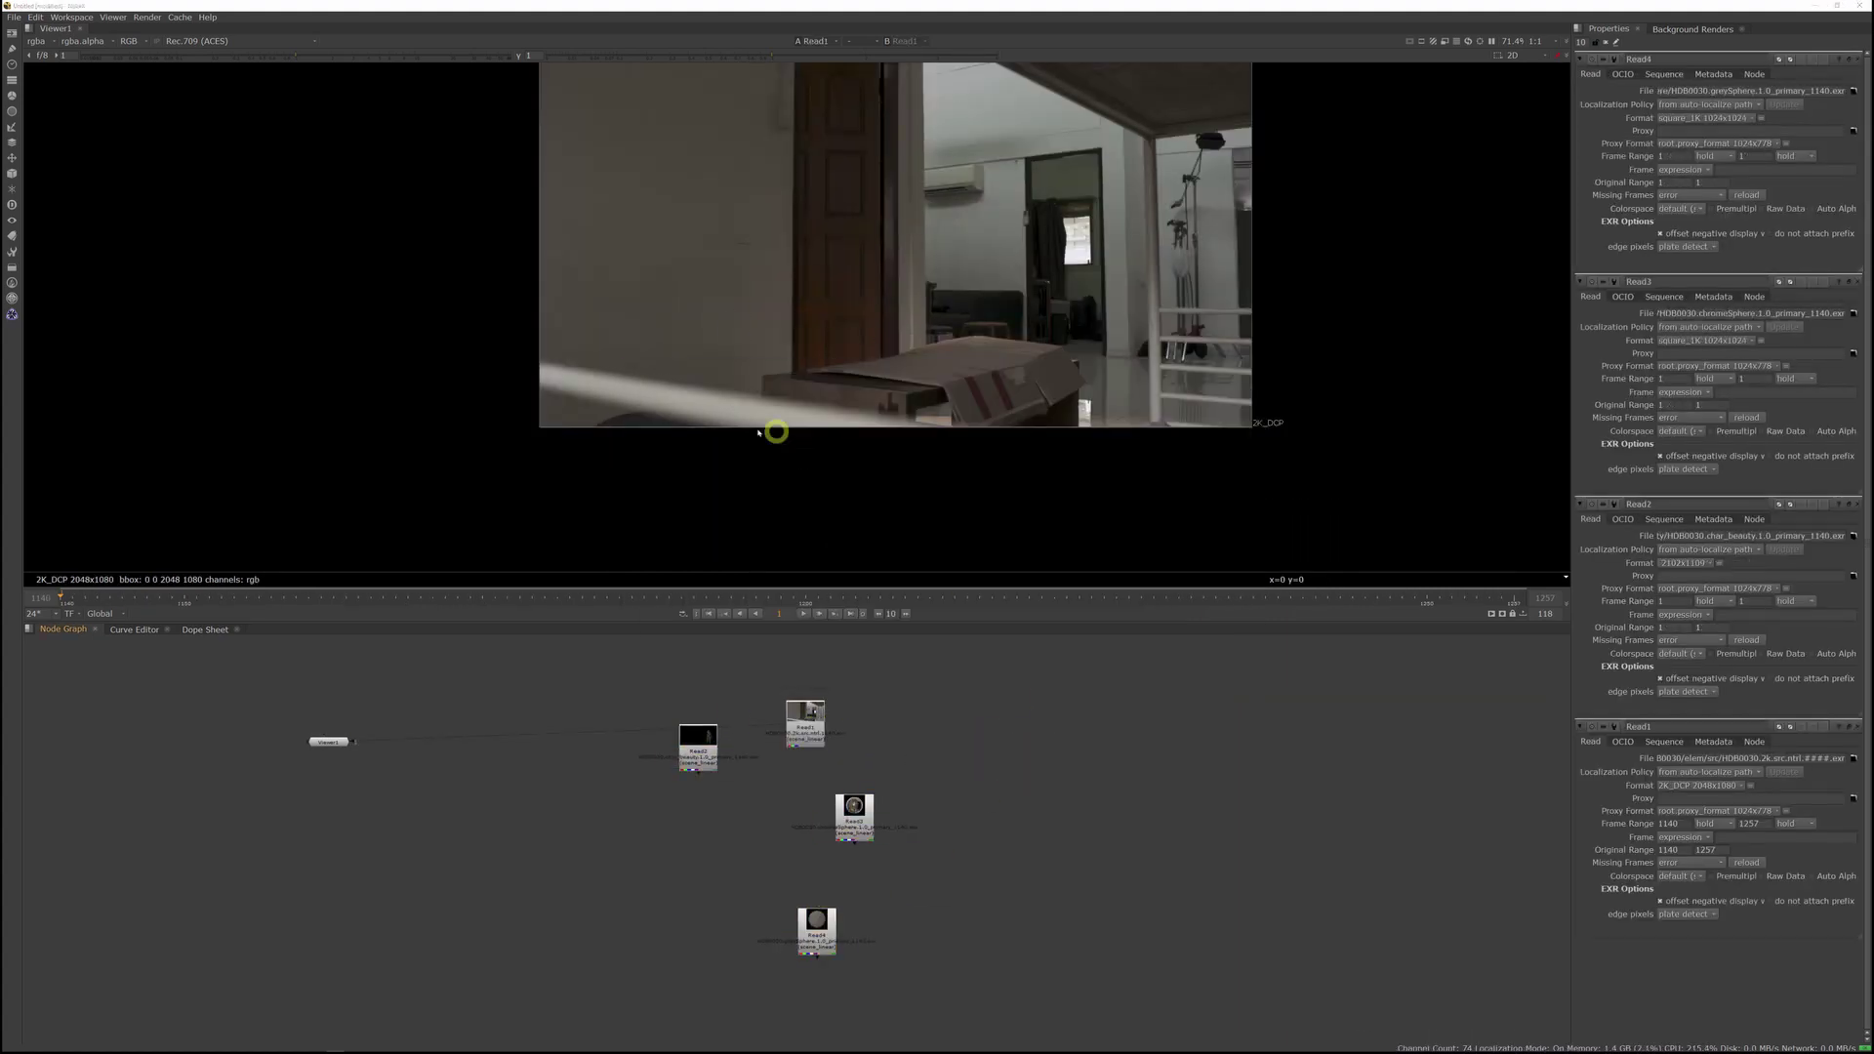
double_click(771, 443)
key("r")
double_click(757, 452)
double_click(780, 416)
Step: Add an OCIOColorSpace node below the plate to convert it from ACES2065-1 to scene_linear ACEScg
key("1")
left_click_drag(699, 748, 1080, 802)
key("1")
left_click_drag(822, 724, 922, 714)
key("1")
key("Tab")
key("Return")
left_click(1747, 104)
left_click(1703, 178)
Step: Read in the lens distortion map and reformat it to 2102x1109
left_click(1409, 836)
middle_click_drag(1409, 836, 1435, 867)
key("r")
left_click(653, 392)
left_click(652, 392)
left_click(771, 431)
left_click(1179, 671)
left_click(1688, 103)
left_click(1689, 471)
Step: Add an STMap node, feed it the reformatted distortion map, and display the distorted set_beauty render
middle_click_drag(1184, 833, 1205, 794)
key("Tab")
type("stm")
key("Return")
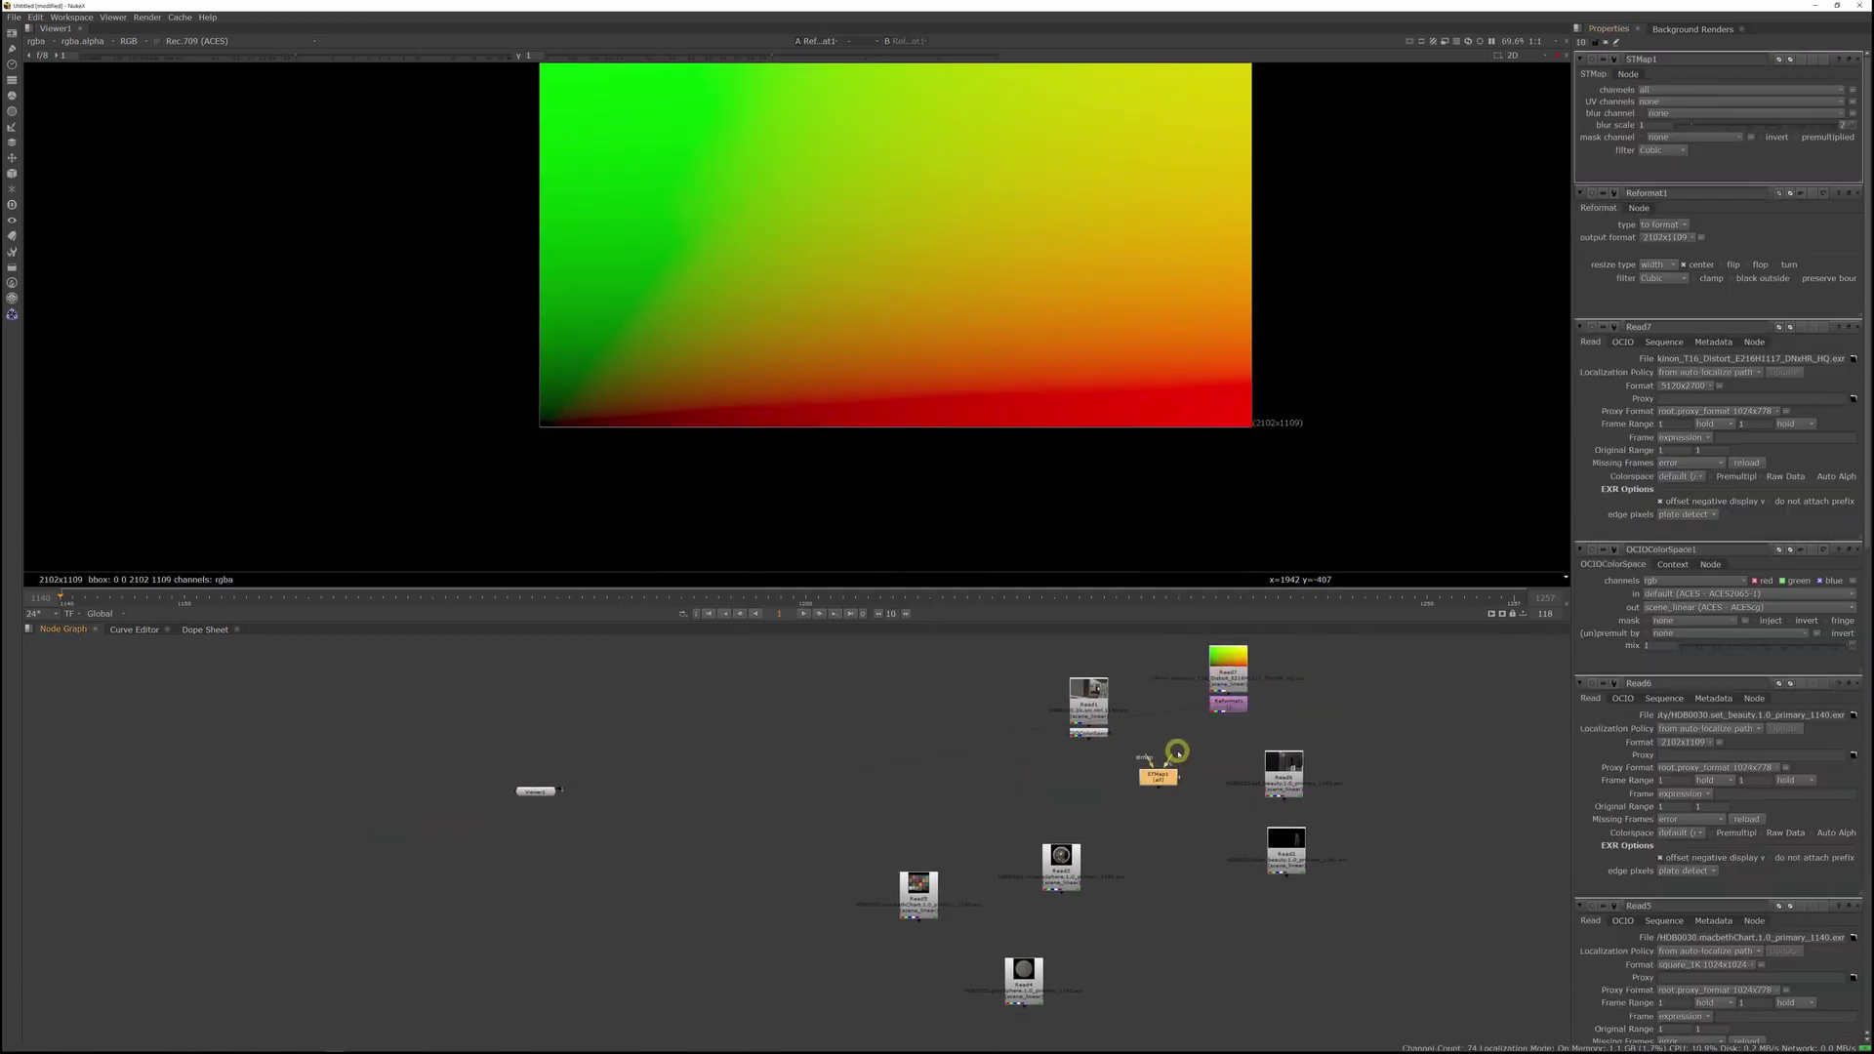
left_click_drag(1145, 755, 1228, 705)
key("1")
Step: Line up the chrome sphere, grey sphere and chart reads in a row and display the colour-converted plate
left_click_drag(877, 825, 1122, 1020)
key("l")
left_click(1095, 732)
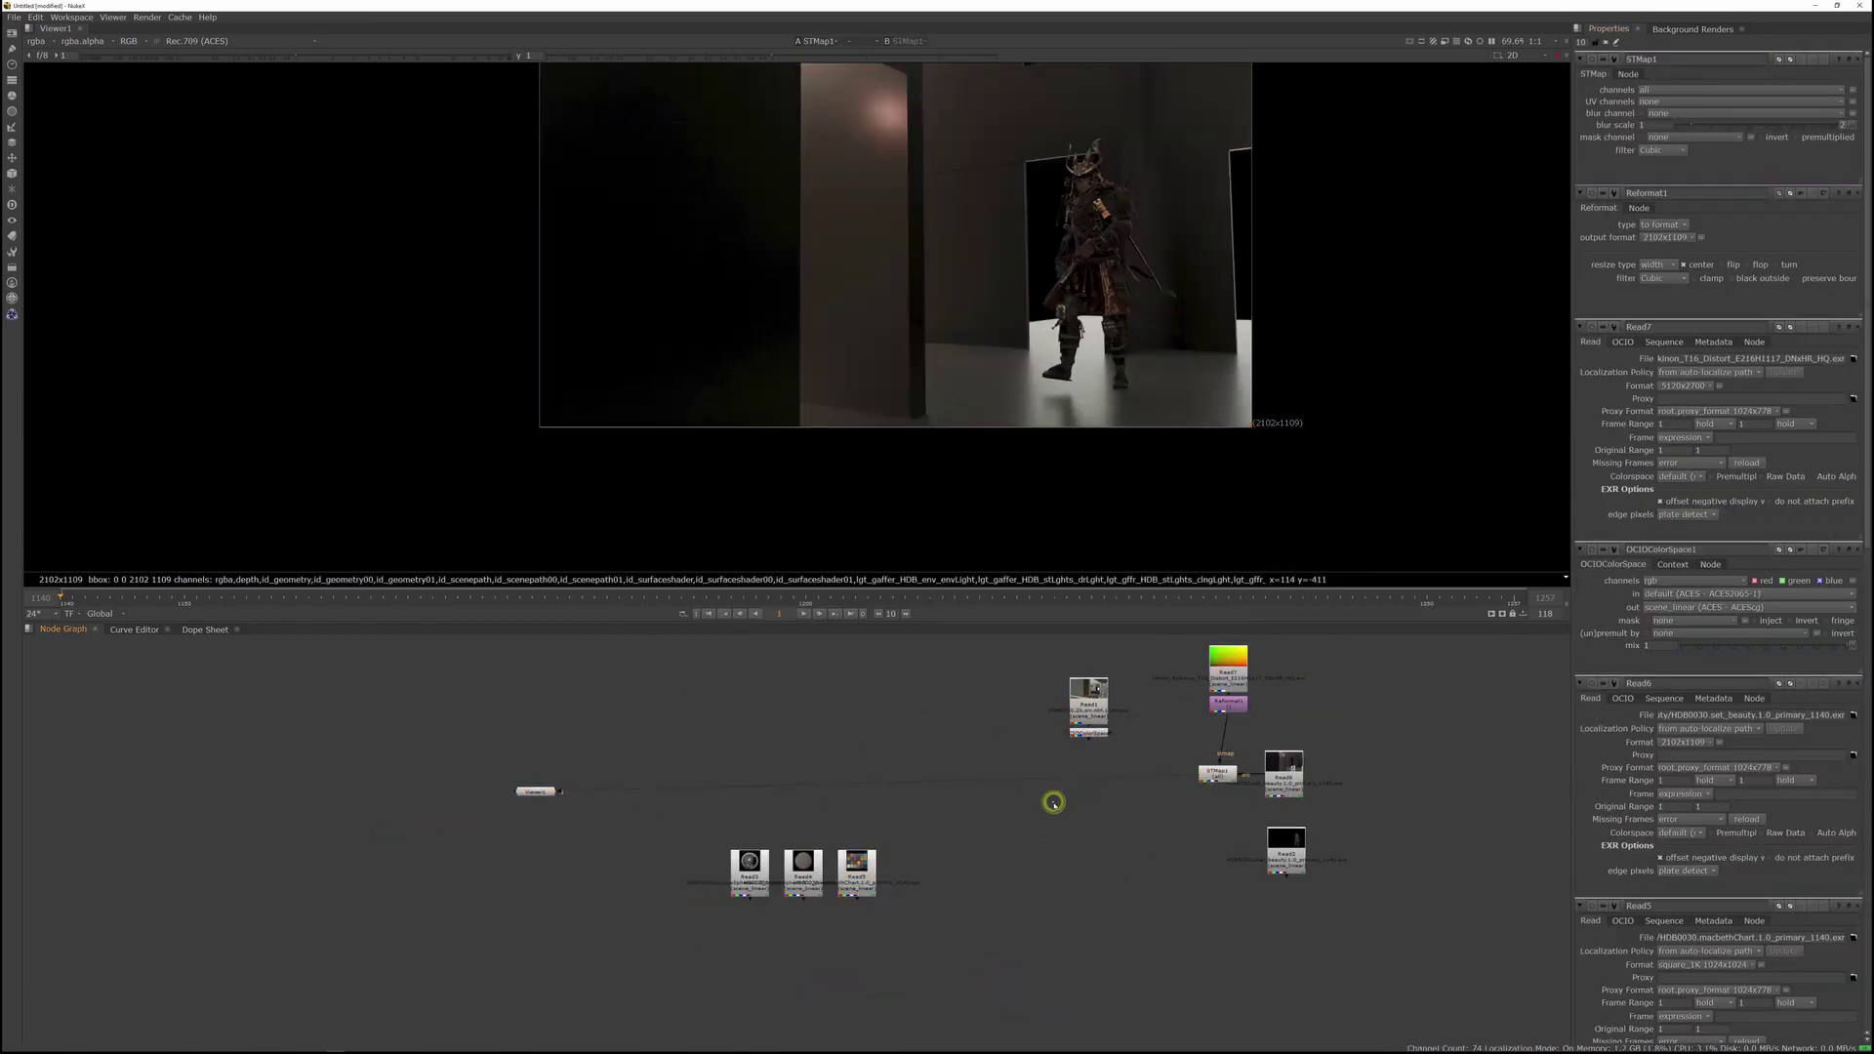
key("1")
Step: Insert a Shuffle node between the set_beauty read and the STMap, with relighting_multiplier as its input layer
left_click_drag(1210, 776, 1367, 774)
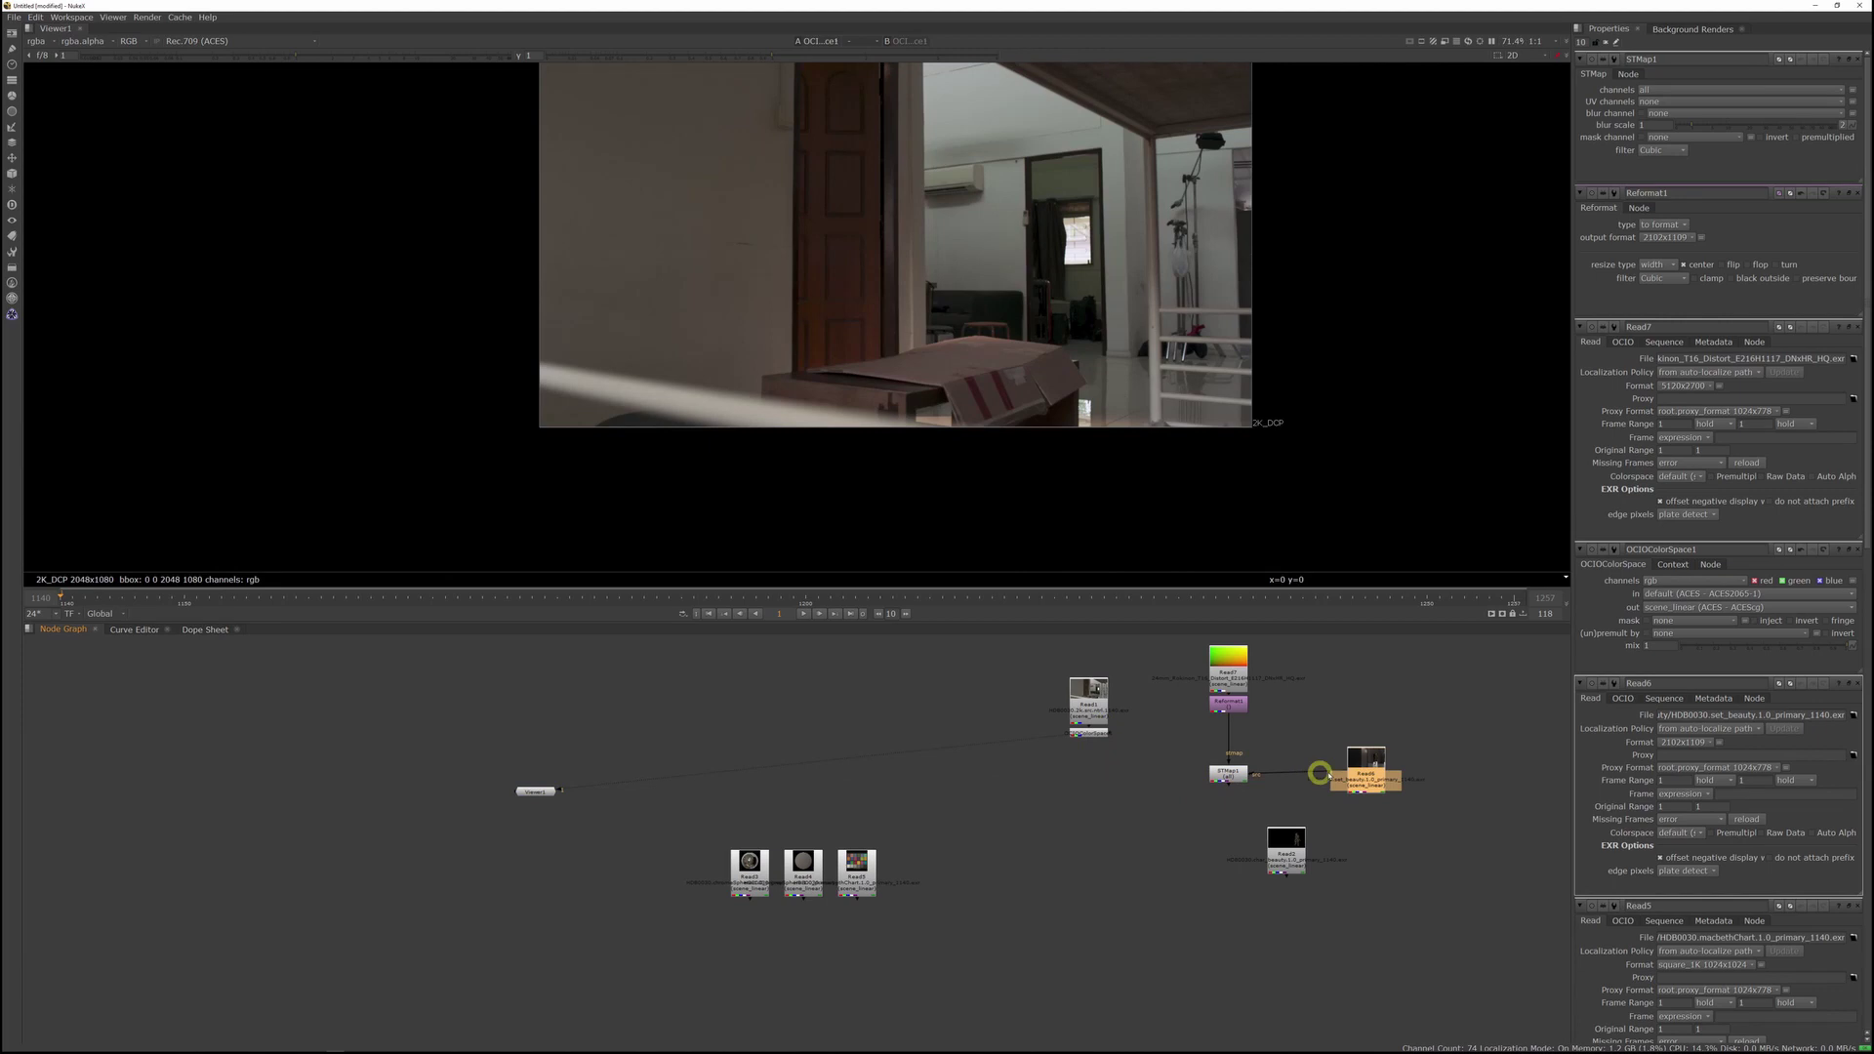
left_click(1160, 770)
key("Tab")
type("sh")
key("Return")
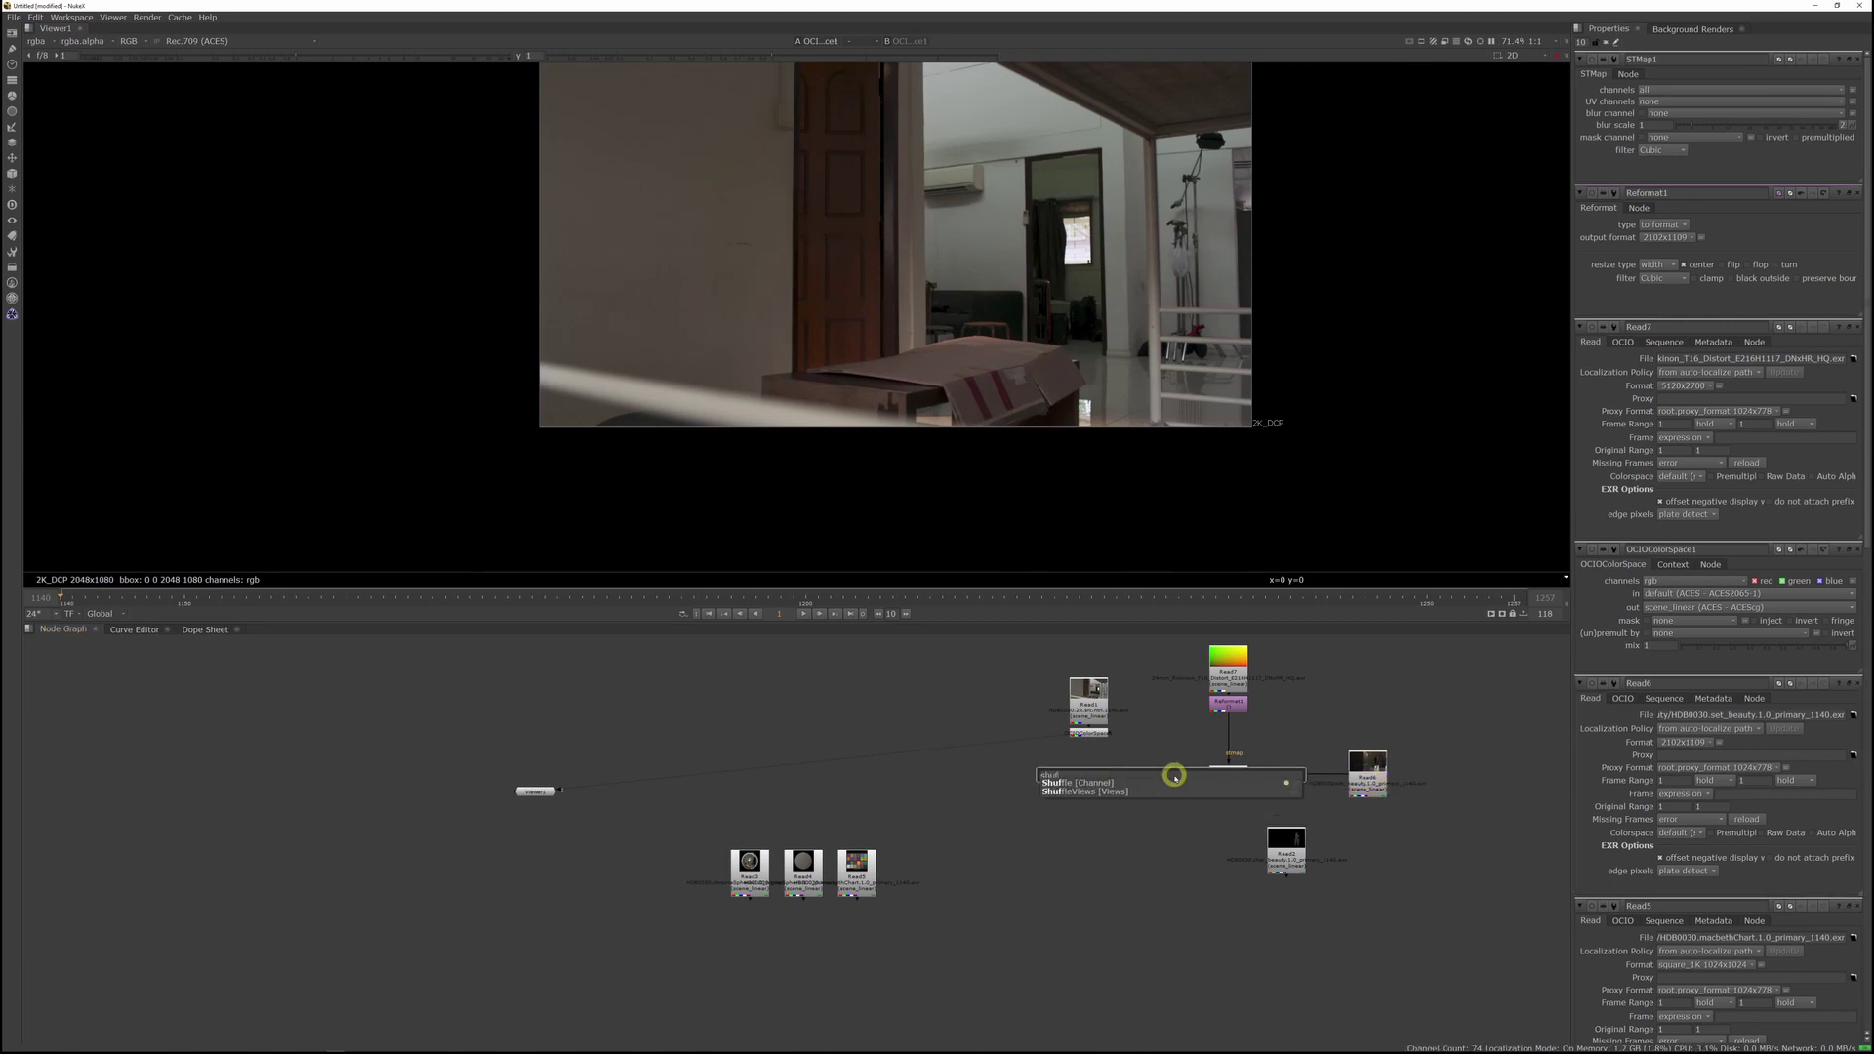
left_click_drag(1174, 774, 1291, 776)
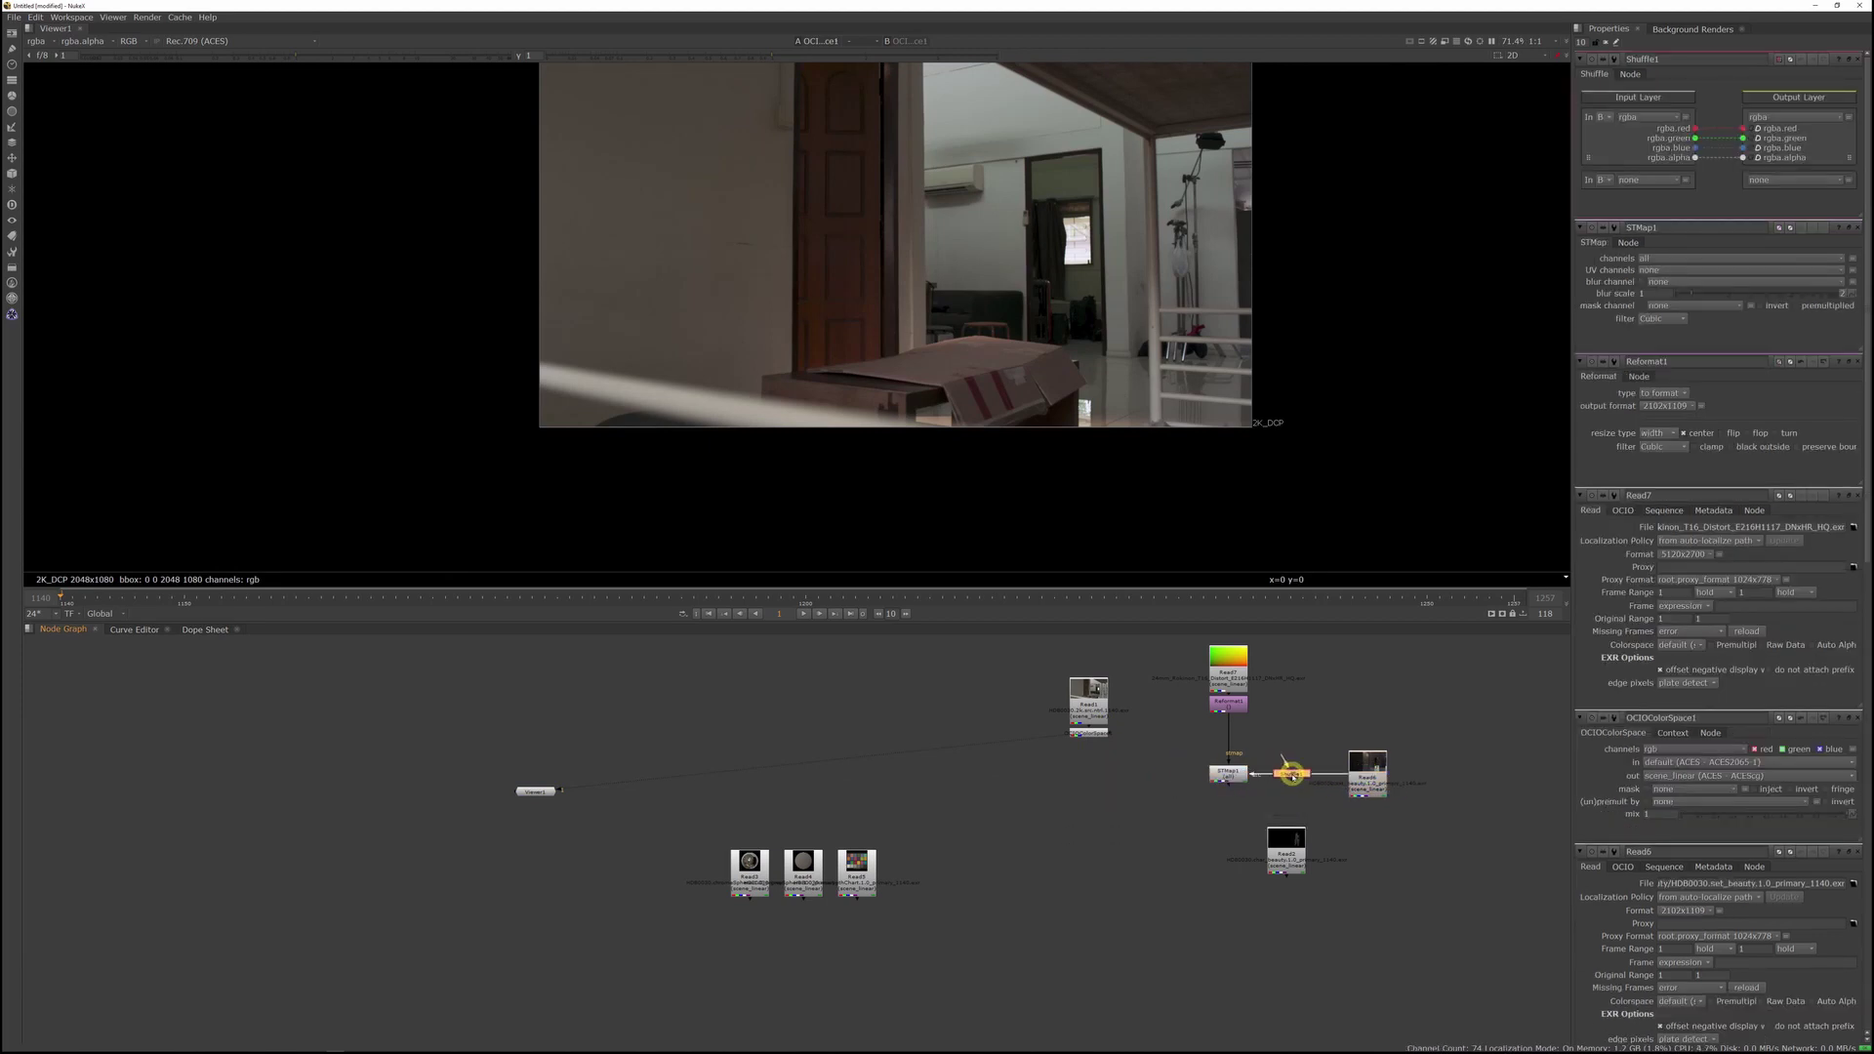
left_click(1647, 117)
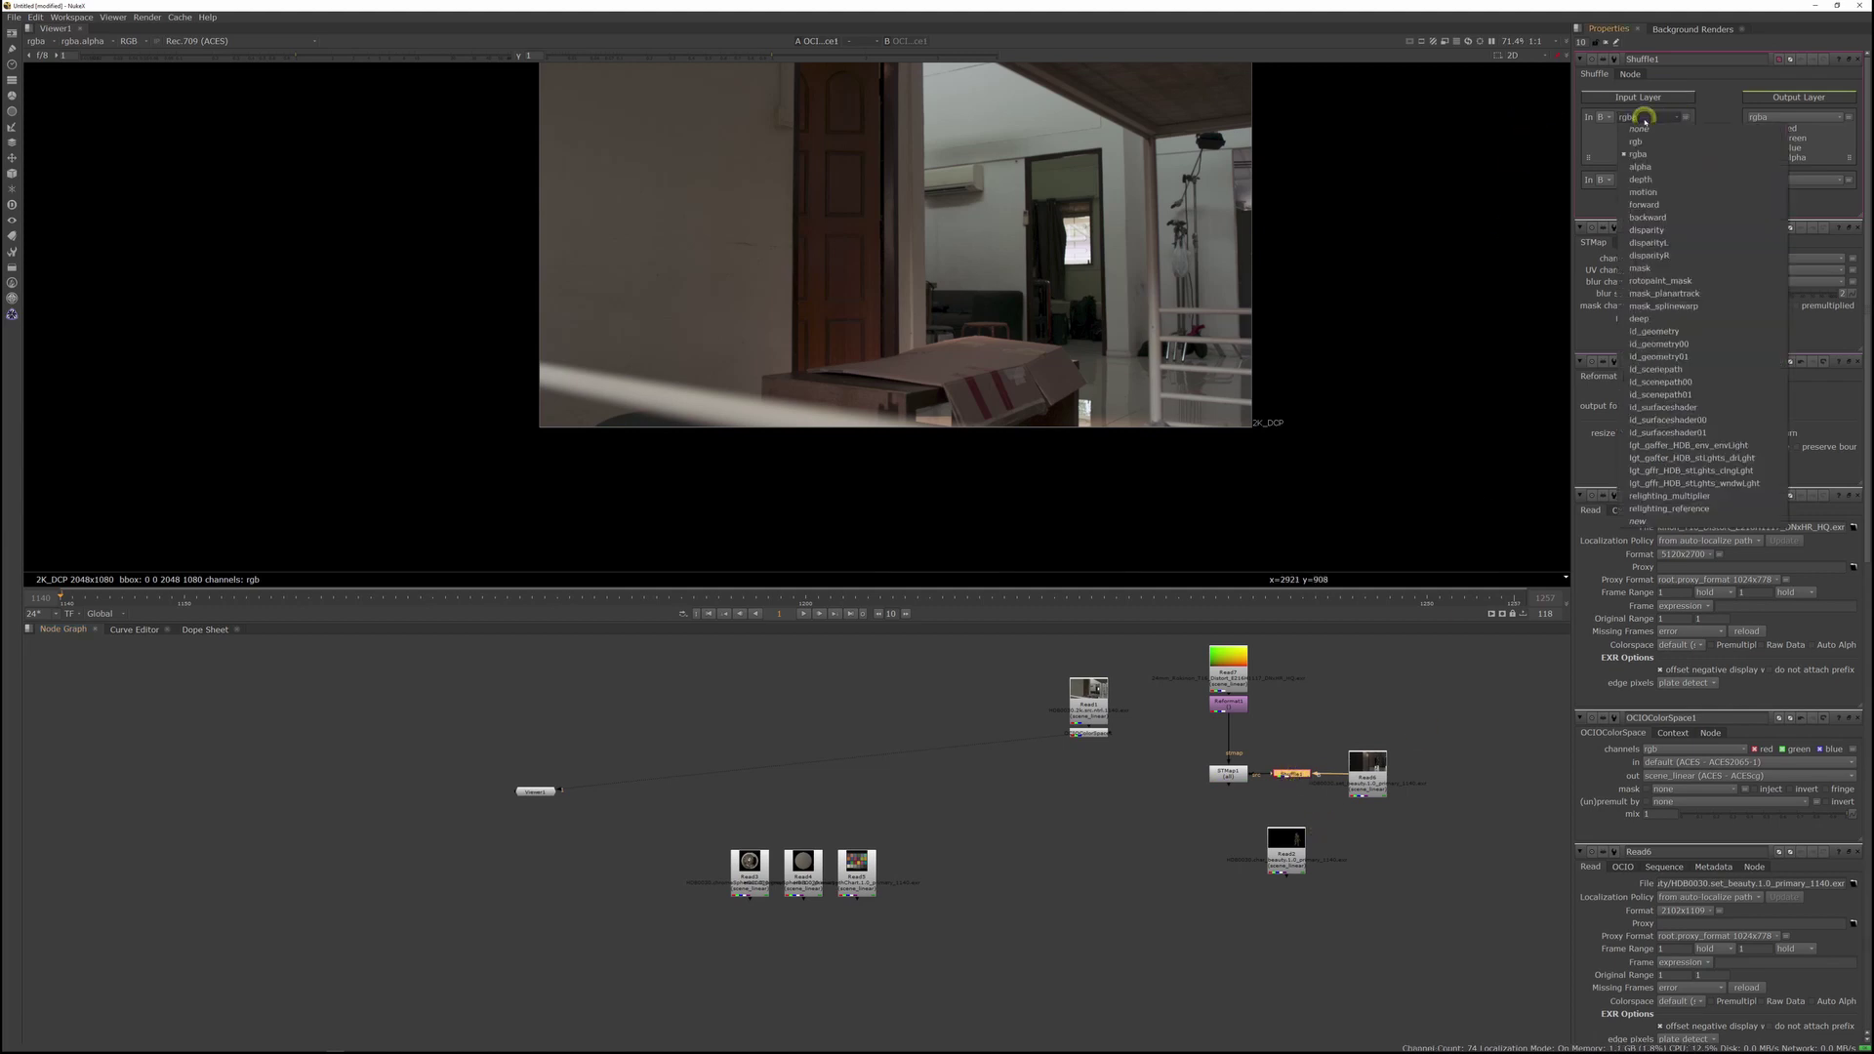
left_click(1703, 496)
Step: Display the shuffled relighting multiplier and inspect the samurai's floor shadows
left_click(1228, 773)
left_click(1288, 775)
key("1")
left_click(942, 115)
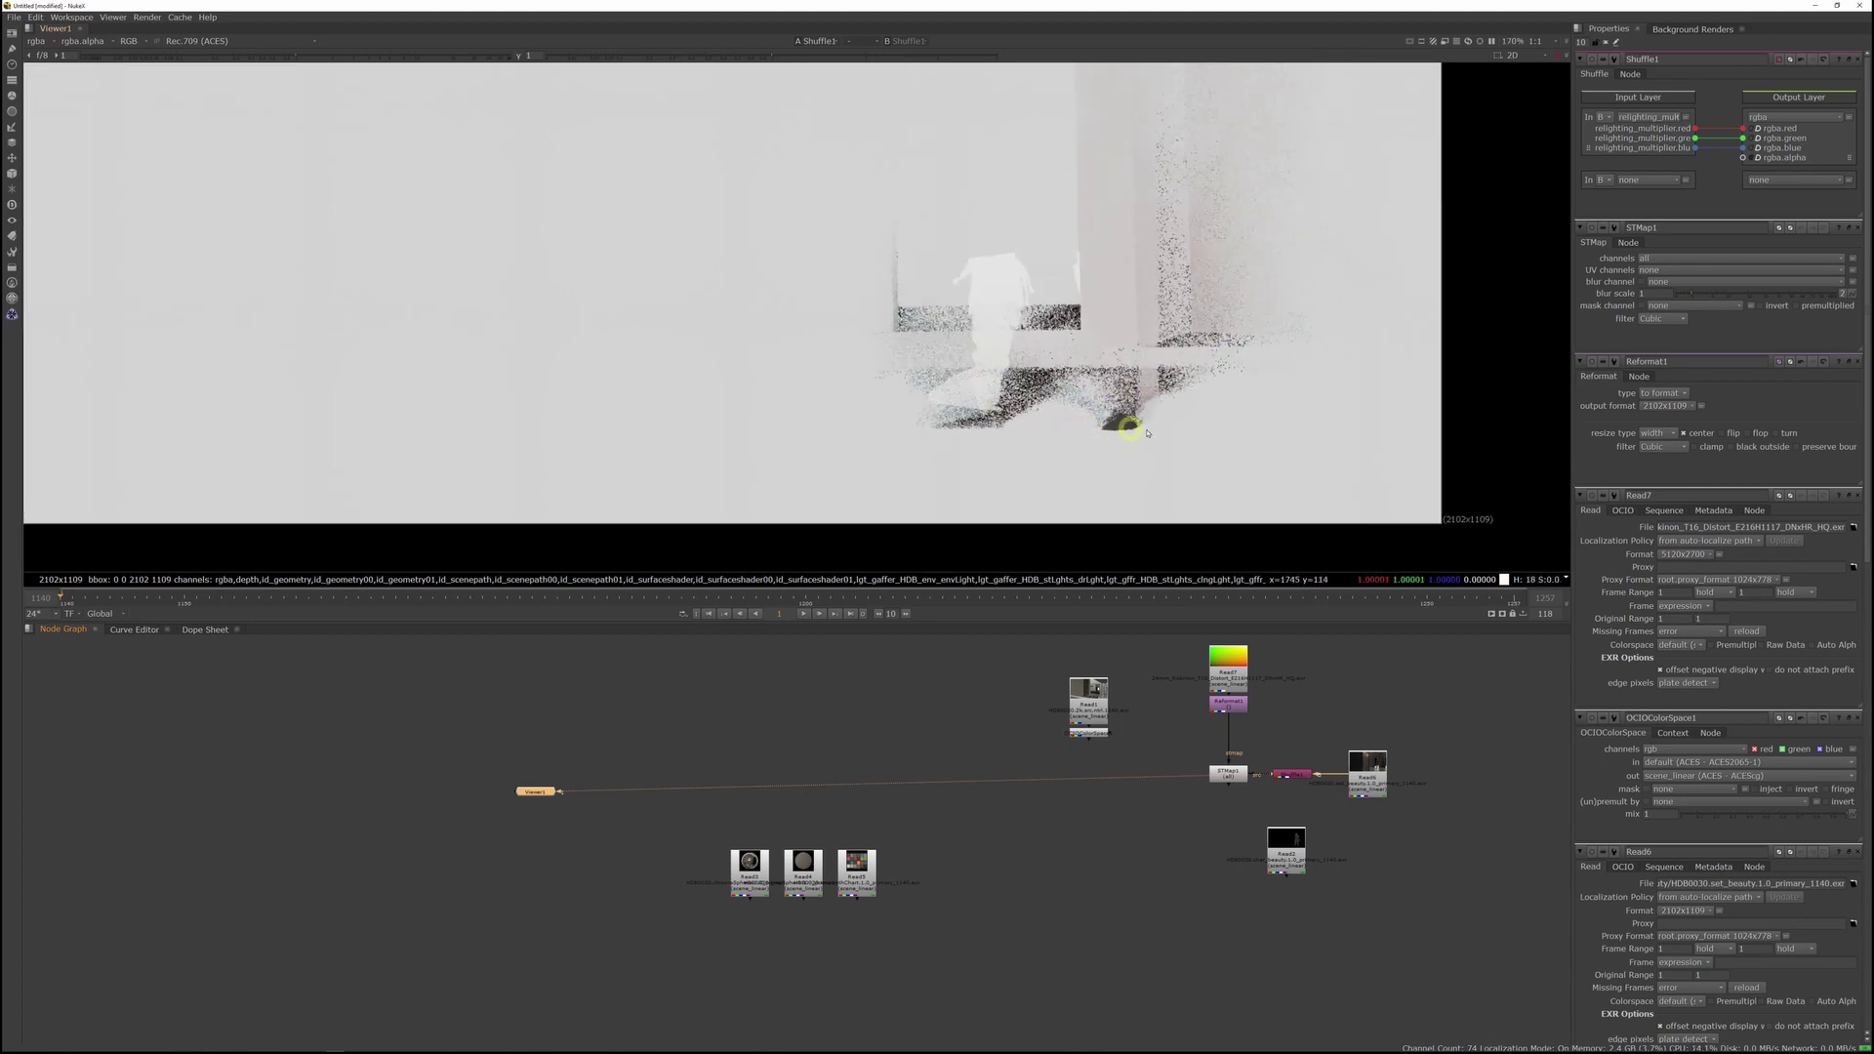
scroll(1188, 295, "down", 2)
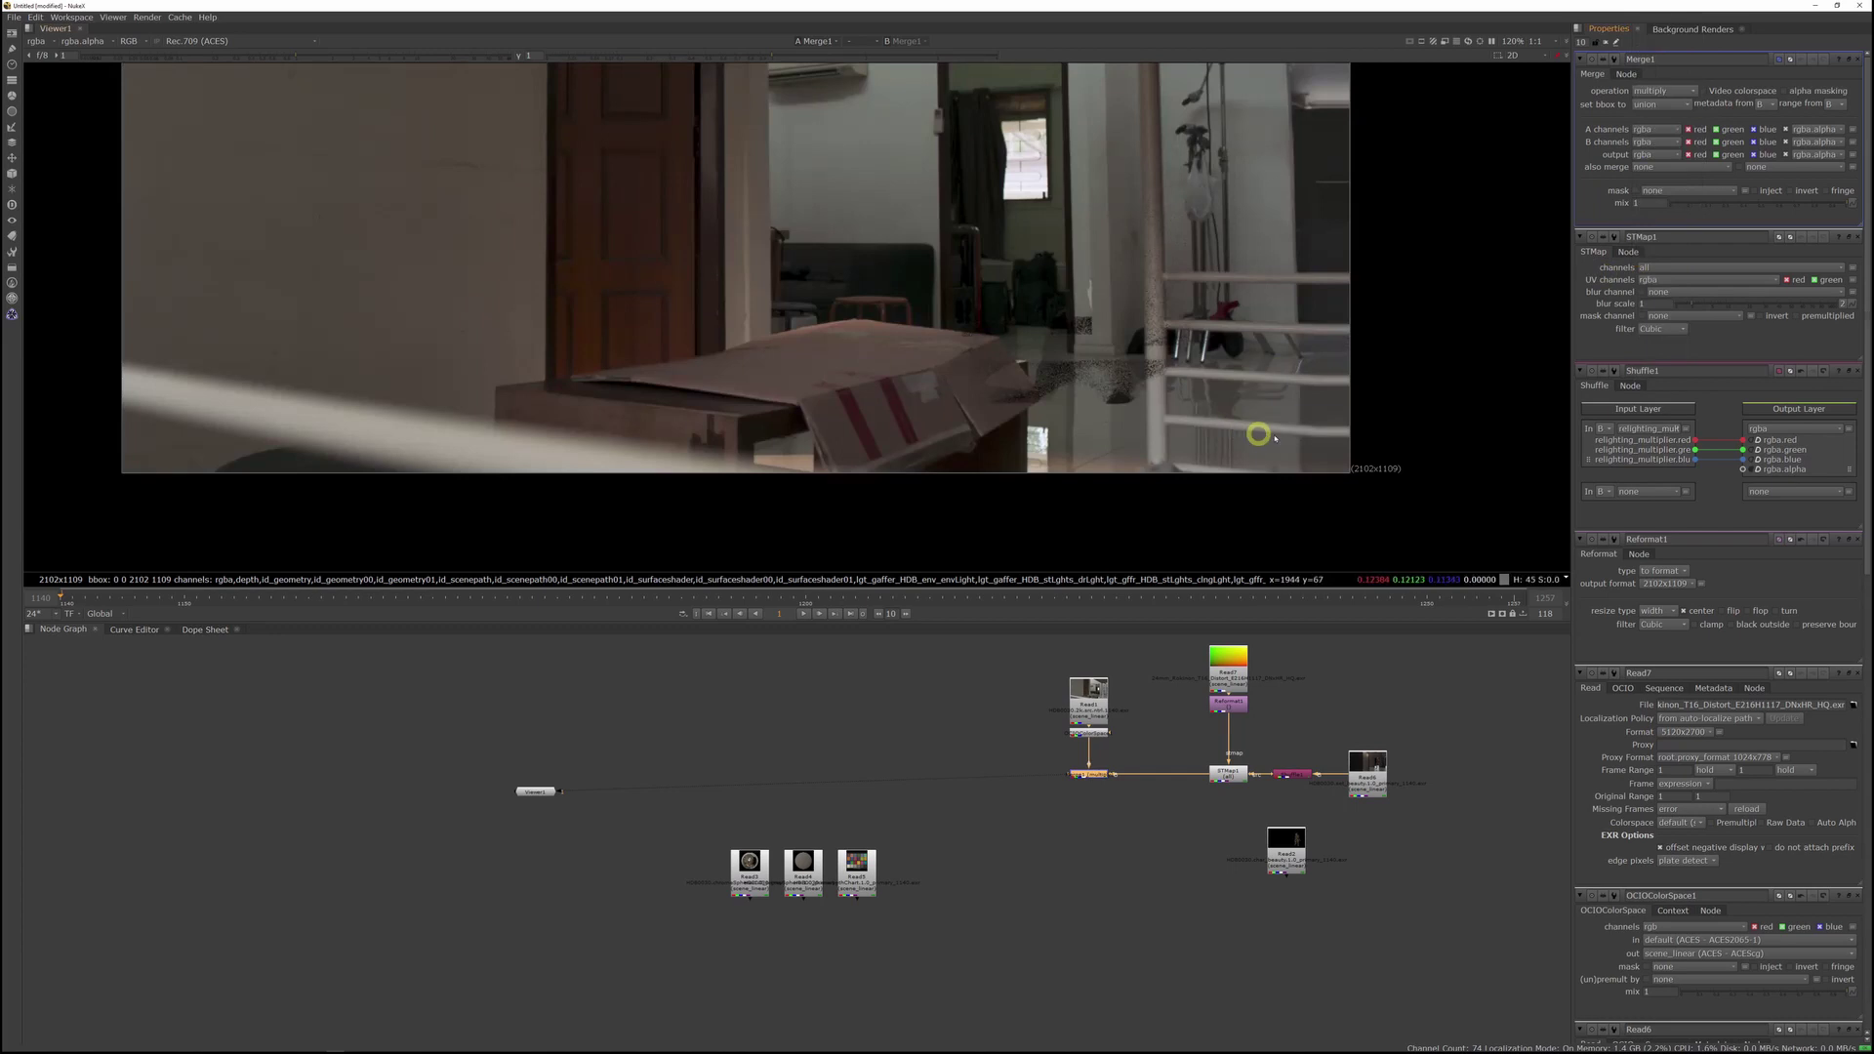
Step: Insert a Reformat node between the STMap and the multiply Merge, with resize type none and output format 2K_DCP
left_click(1080, 733)
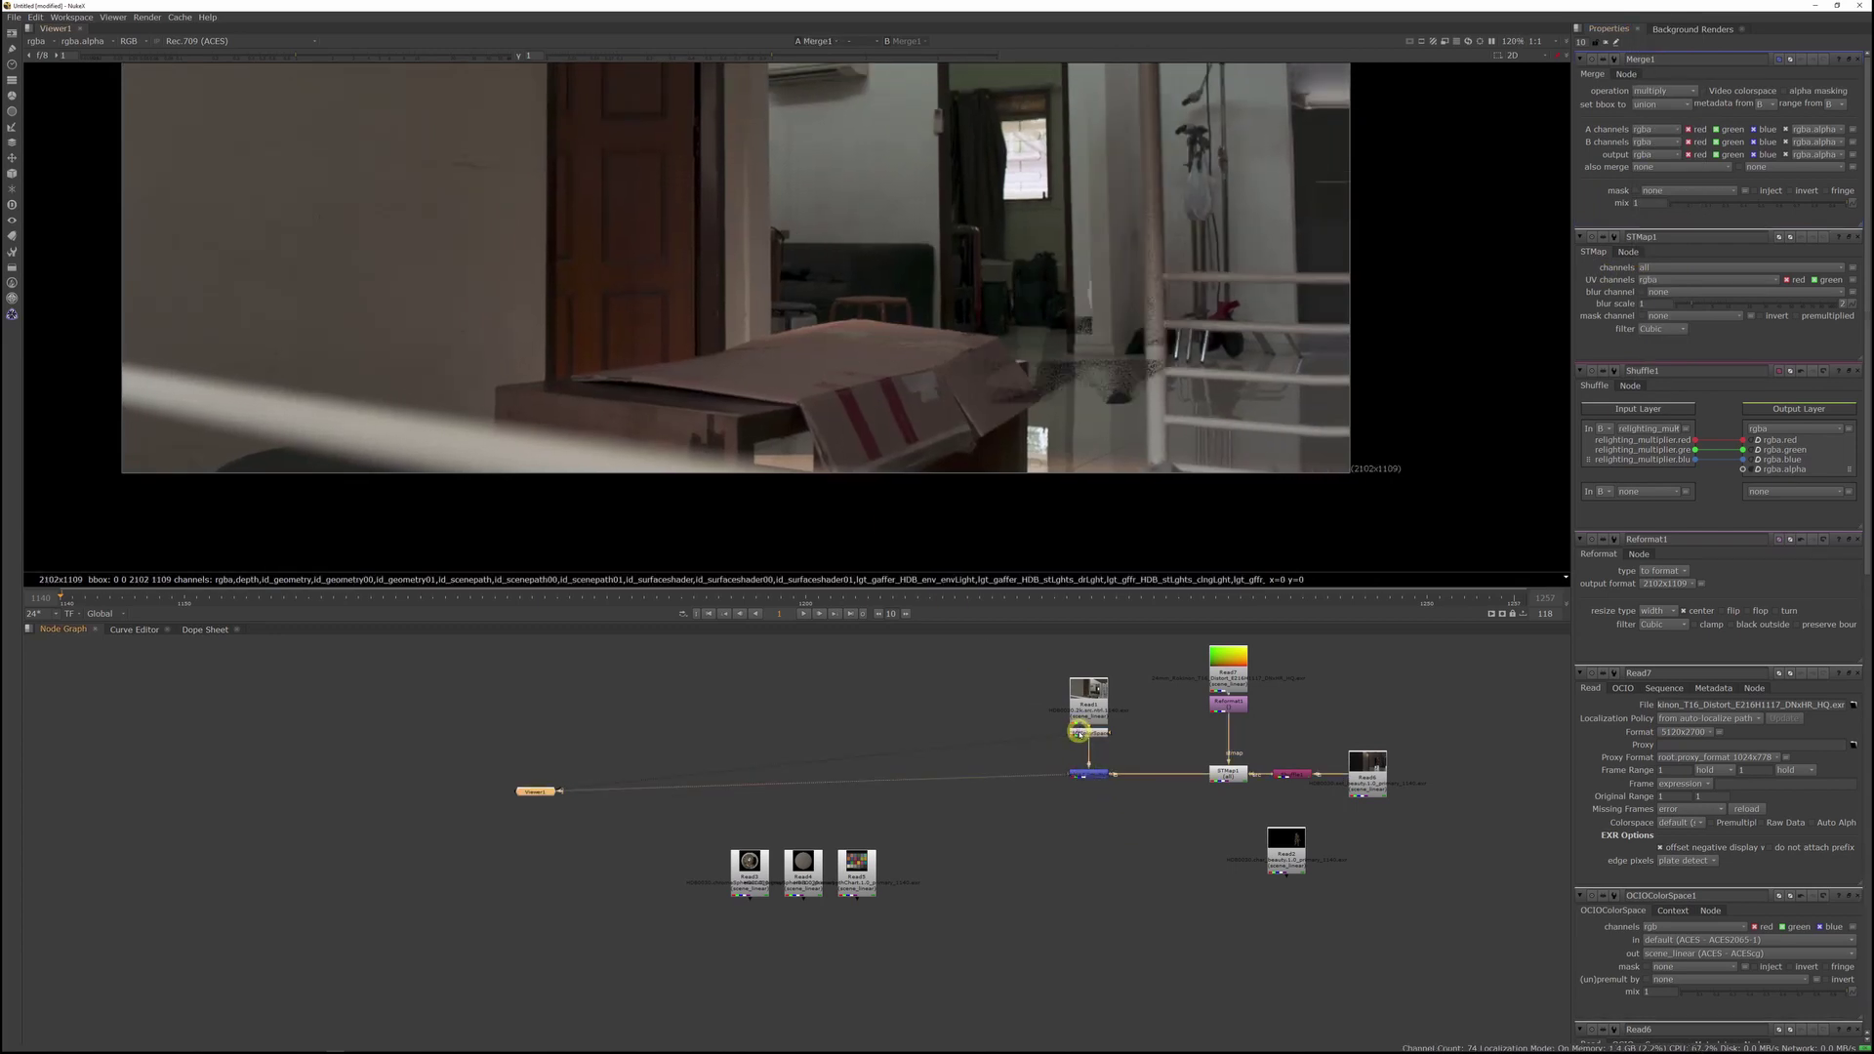
key("Return")
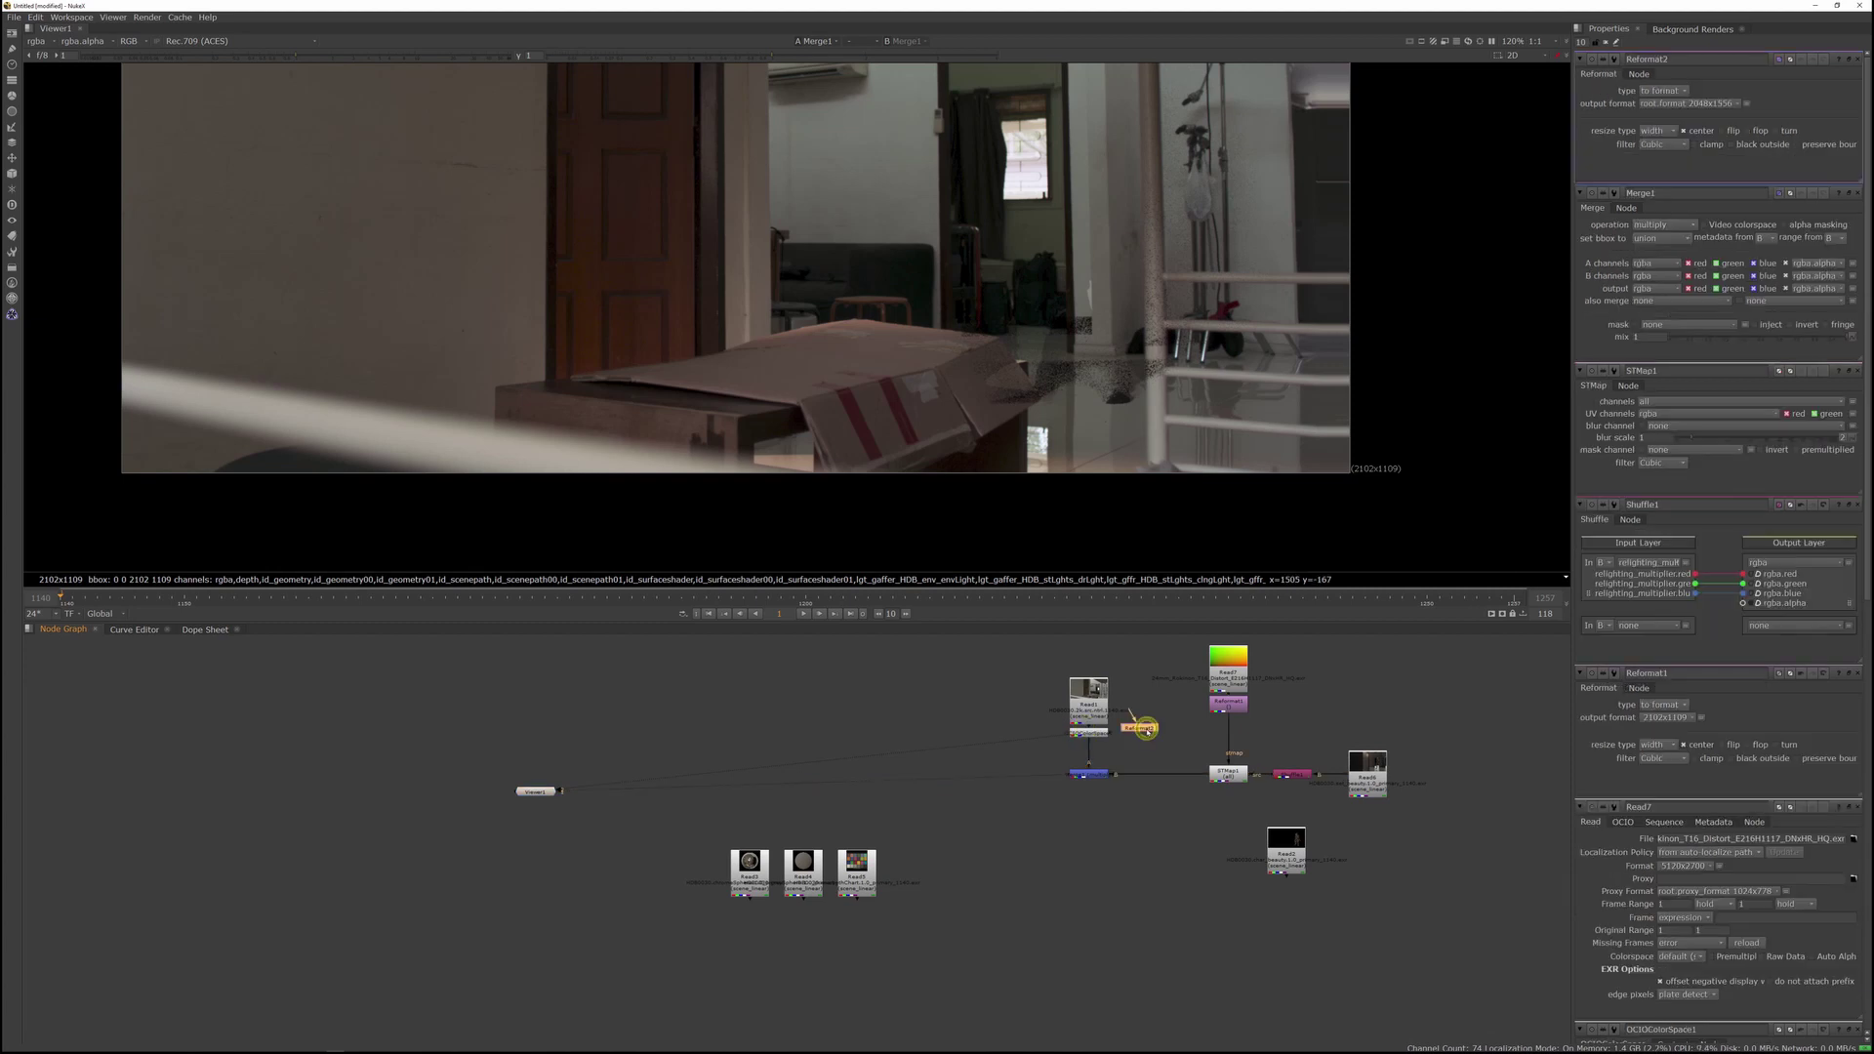
left_click_drag(1145, 735, 1157, 774)
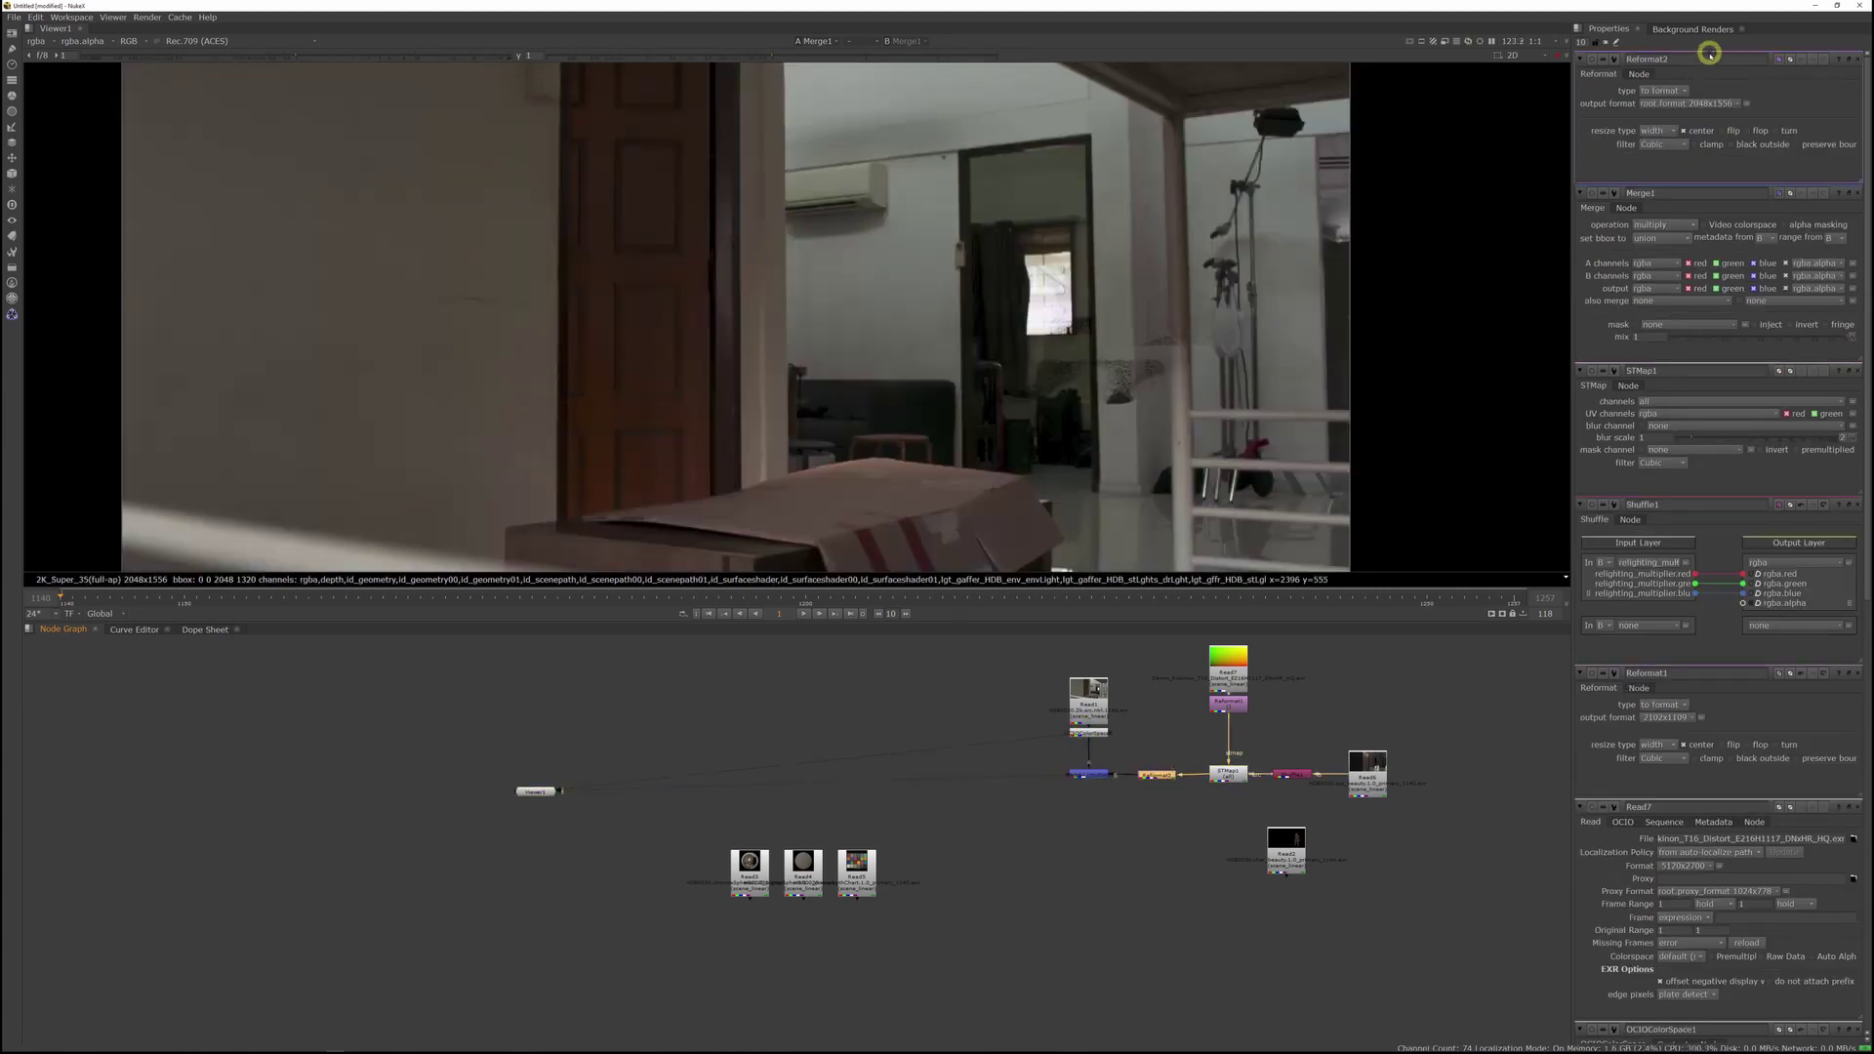
left_click(1670, 130)
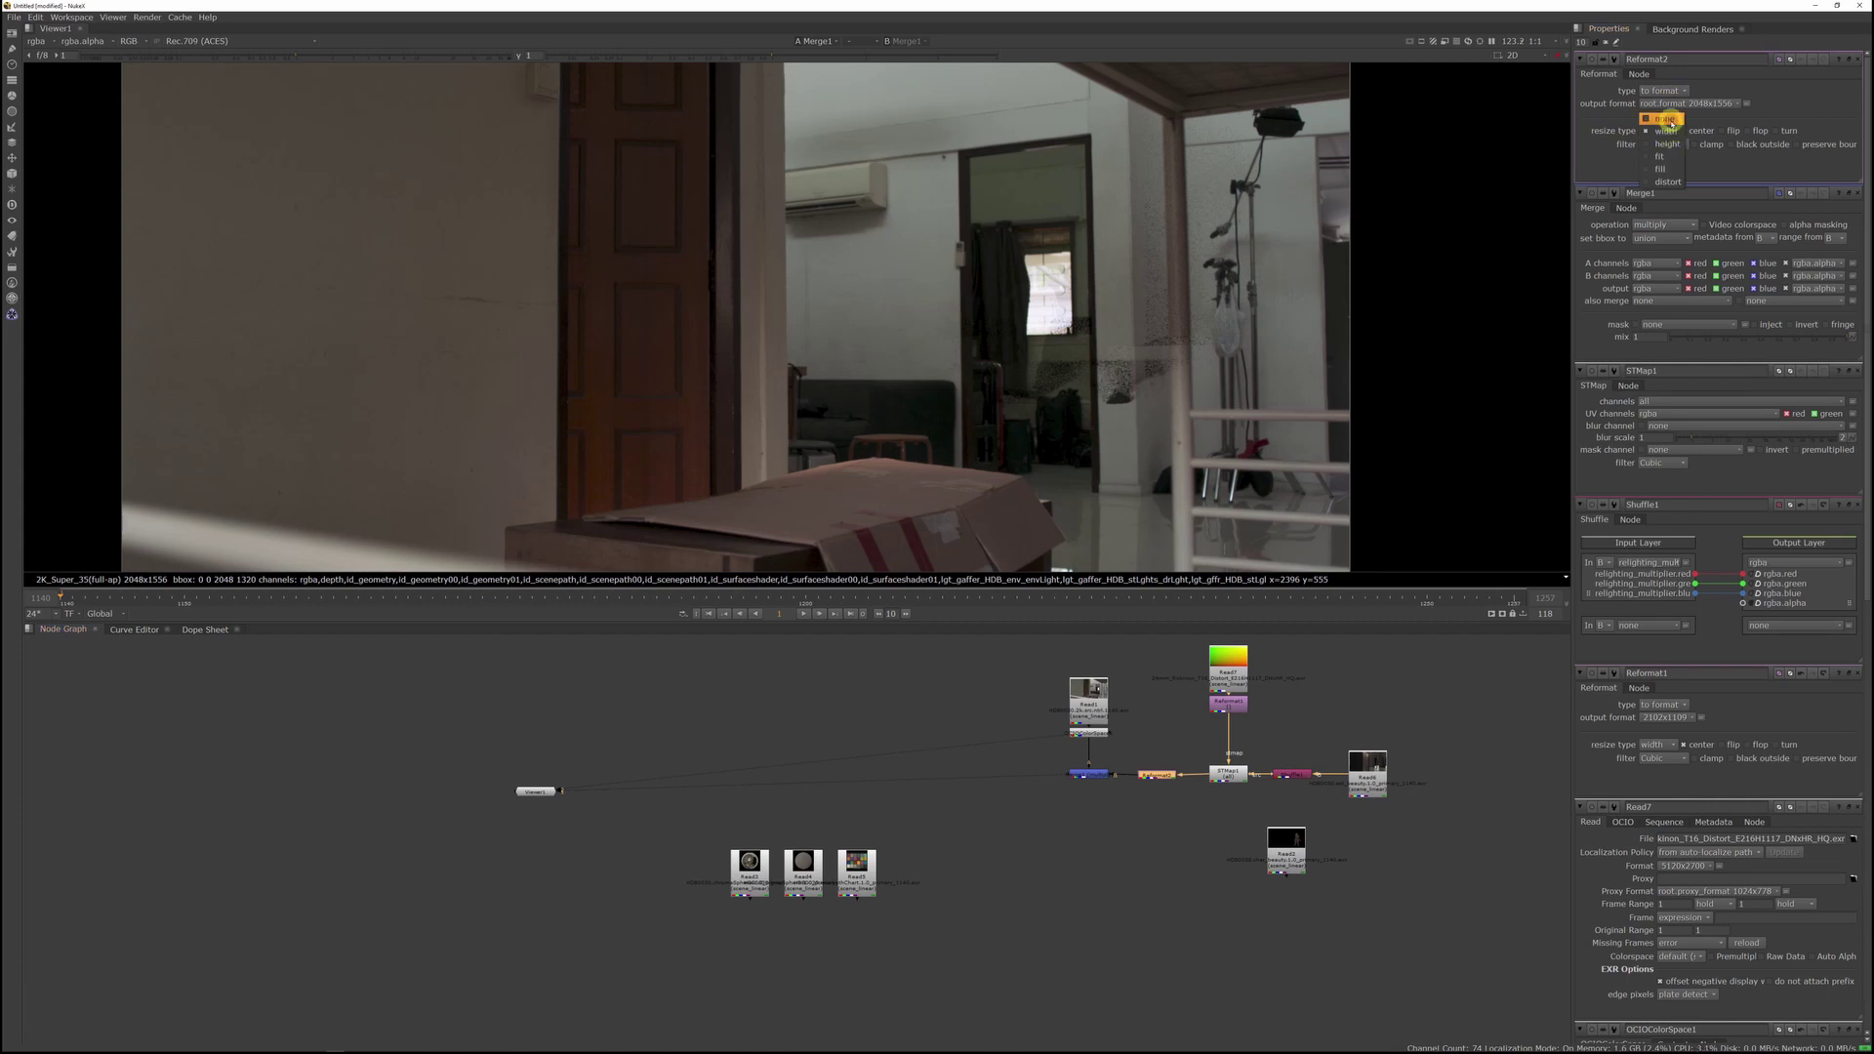
left_click(1698, 102)
left_click(1698, 102)
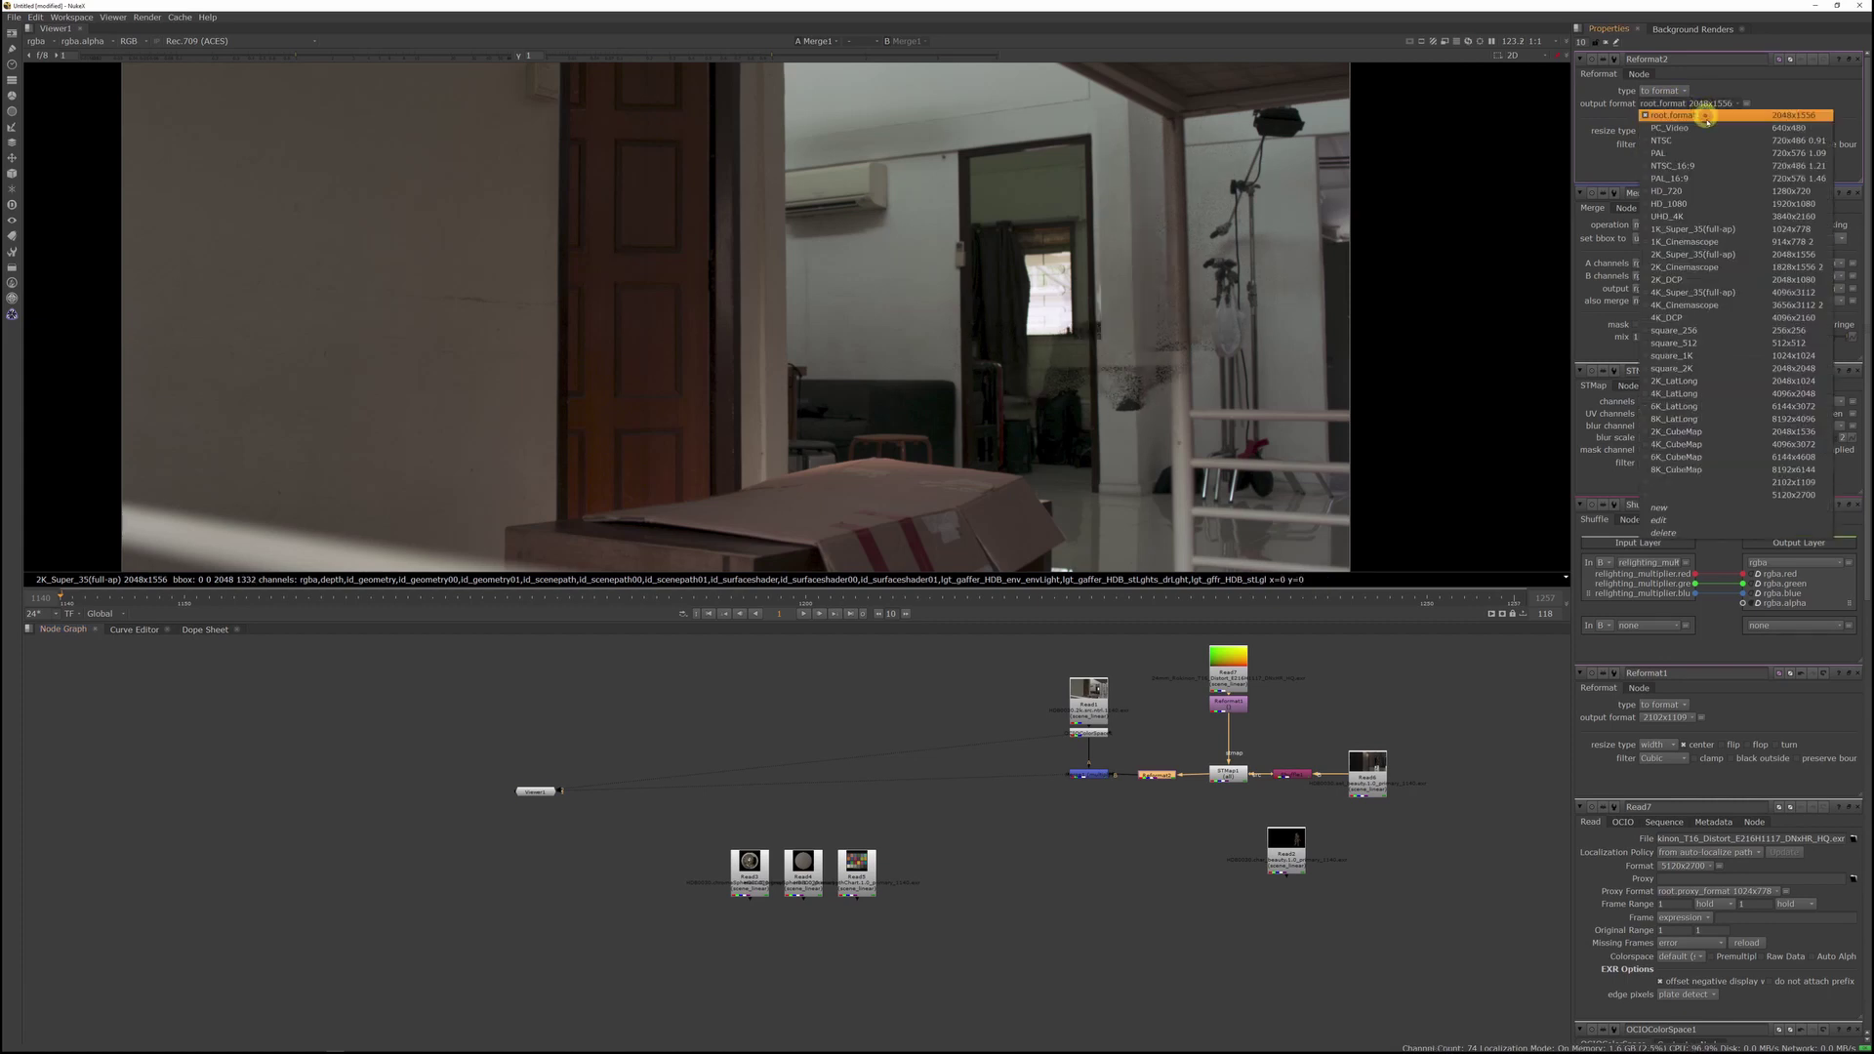
left_click(1723, 283)
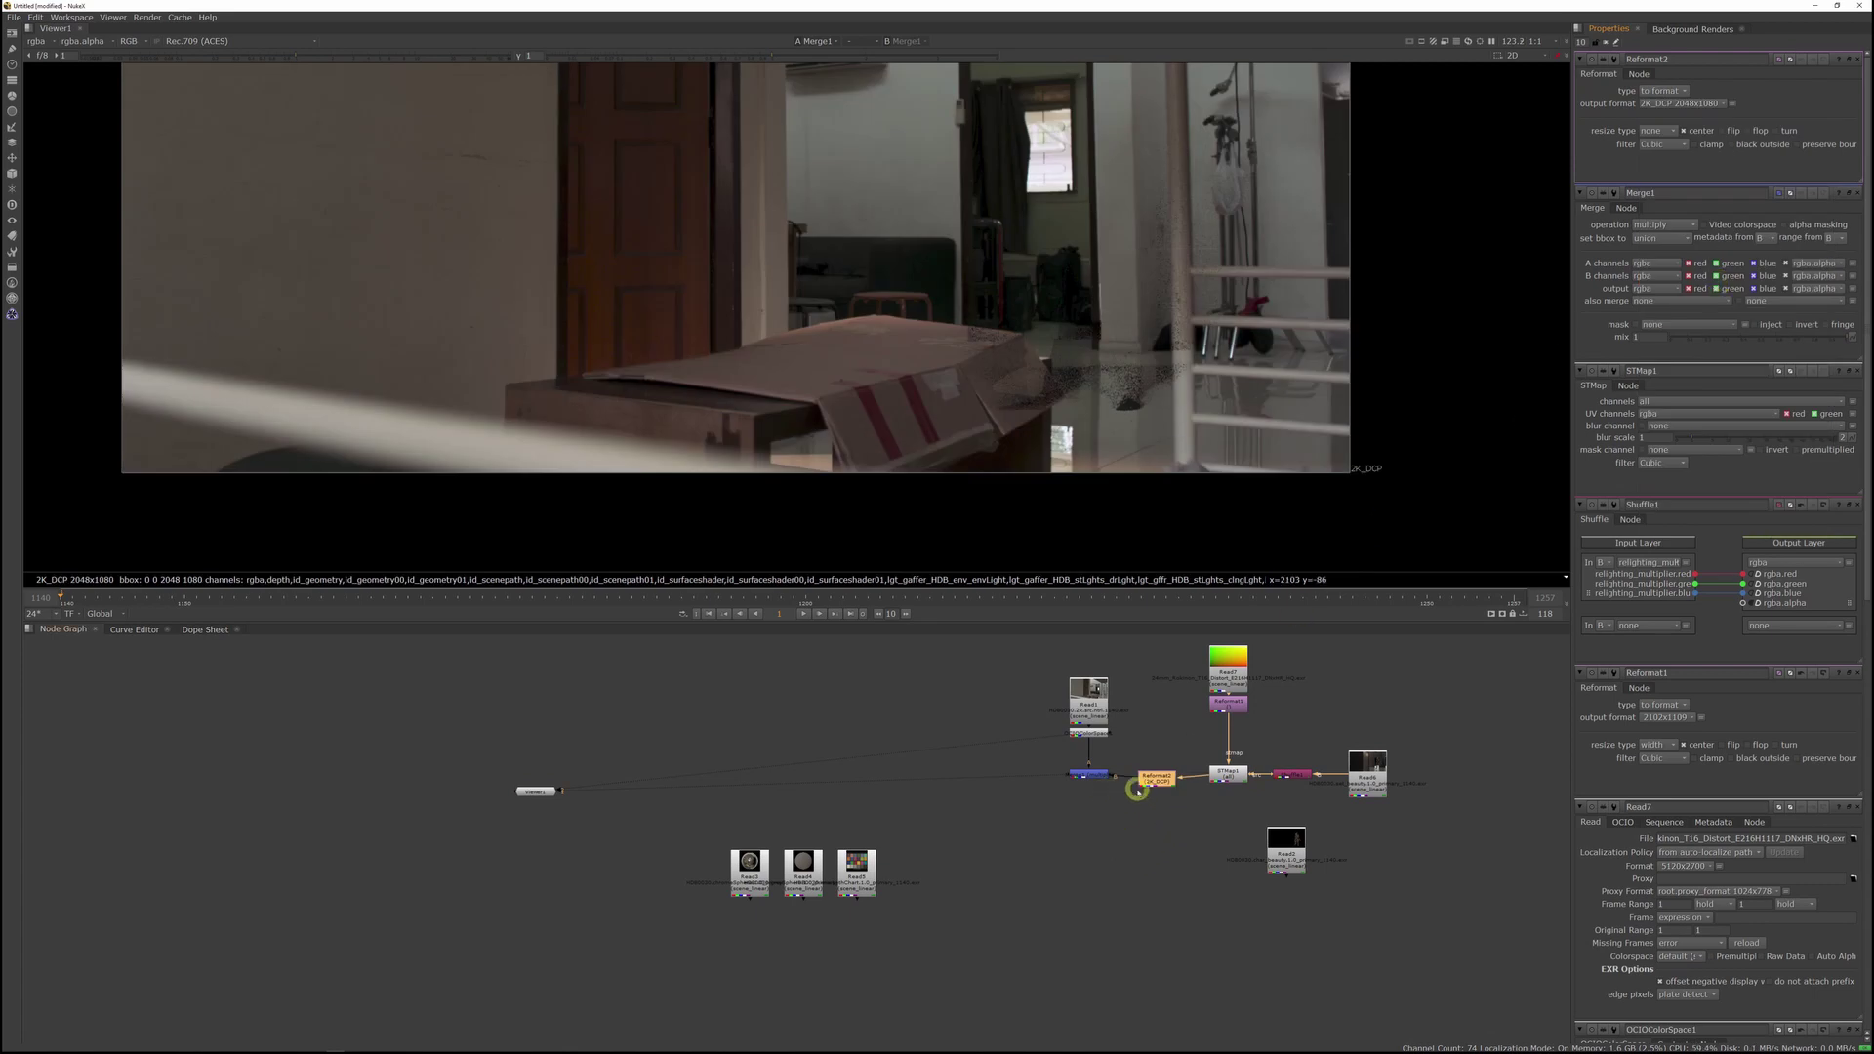
Step: Inspect the multiplied plate for the samurai's shadows and reflections on the floor and box
left_click(1099, 775)
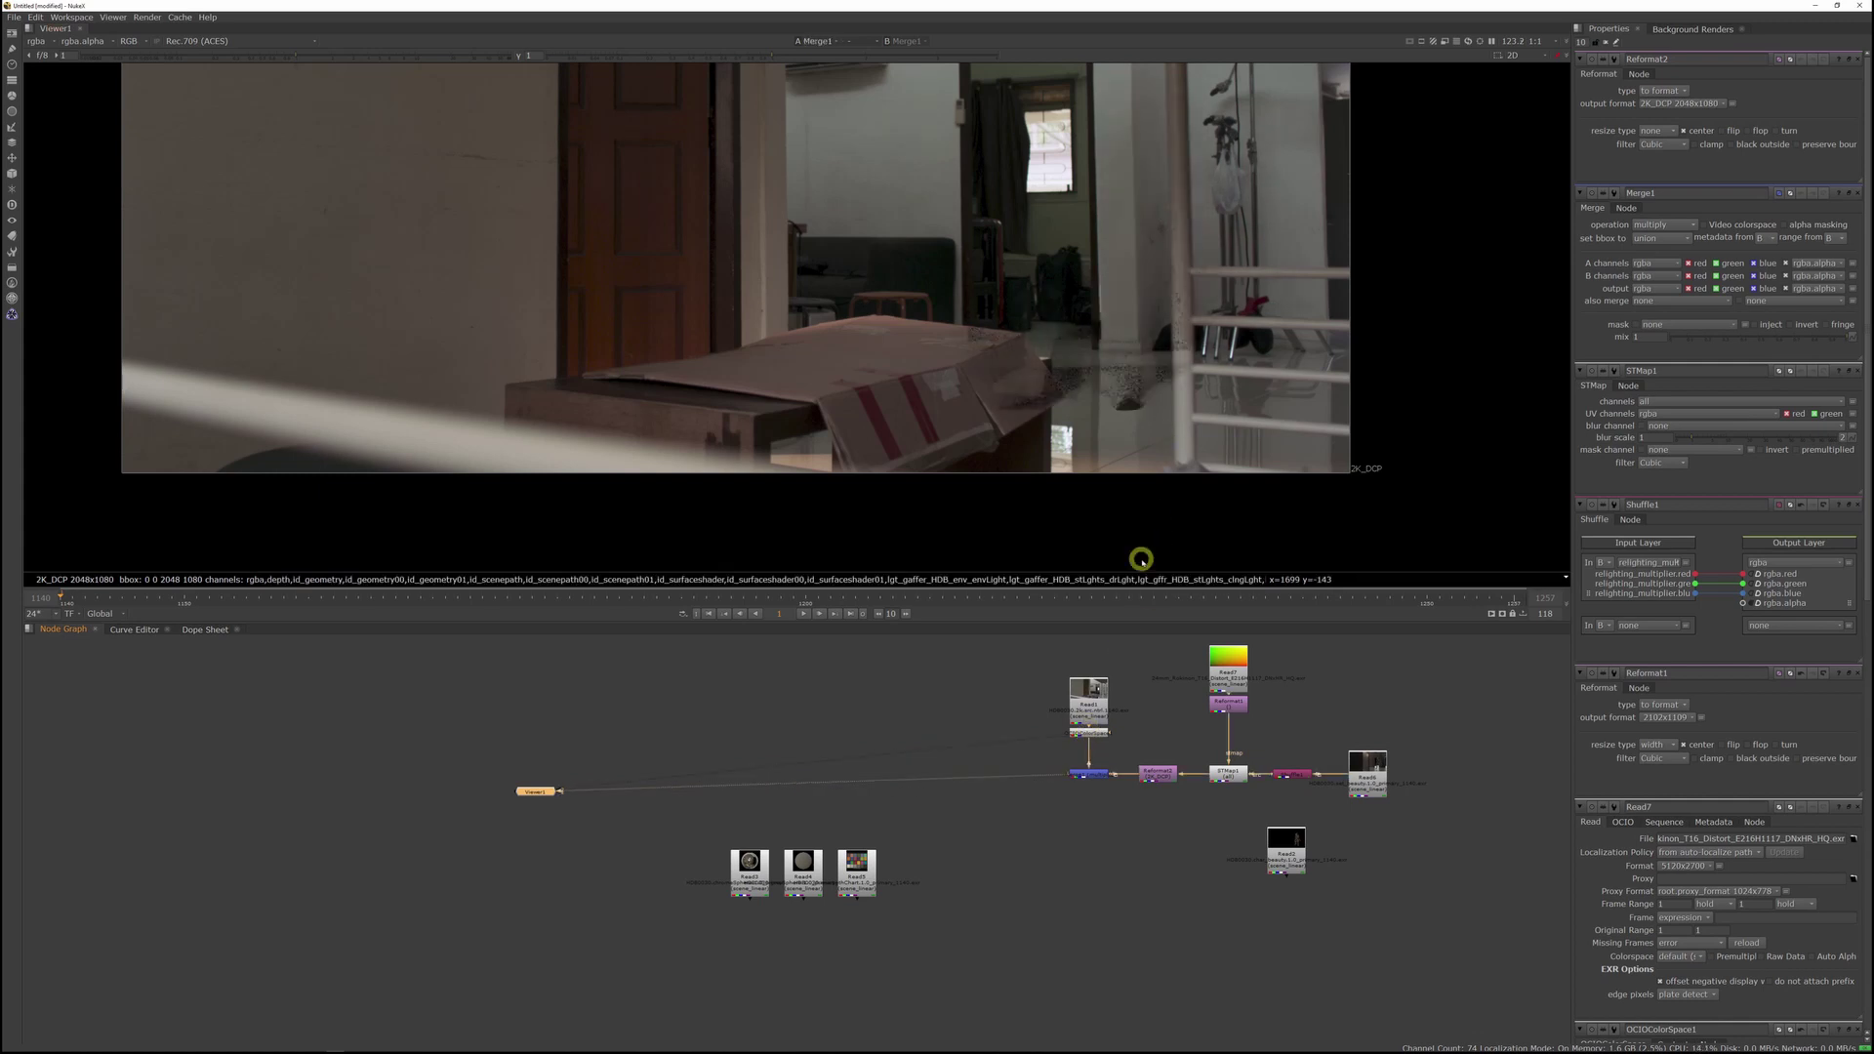
scroll(1045, 430, "up", 1)
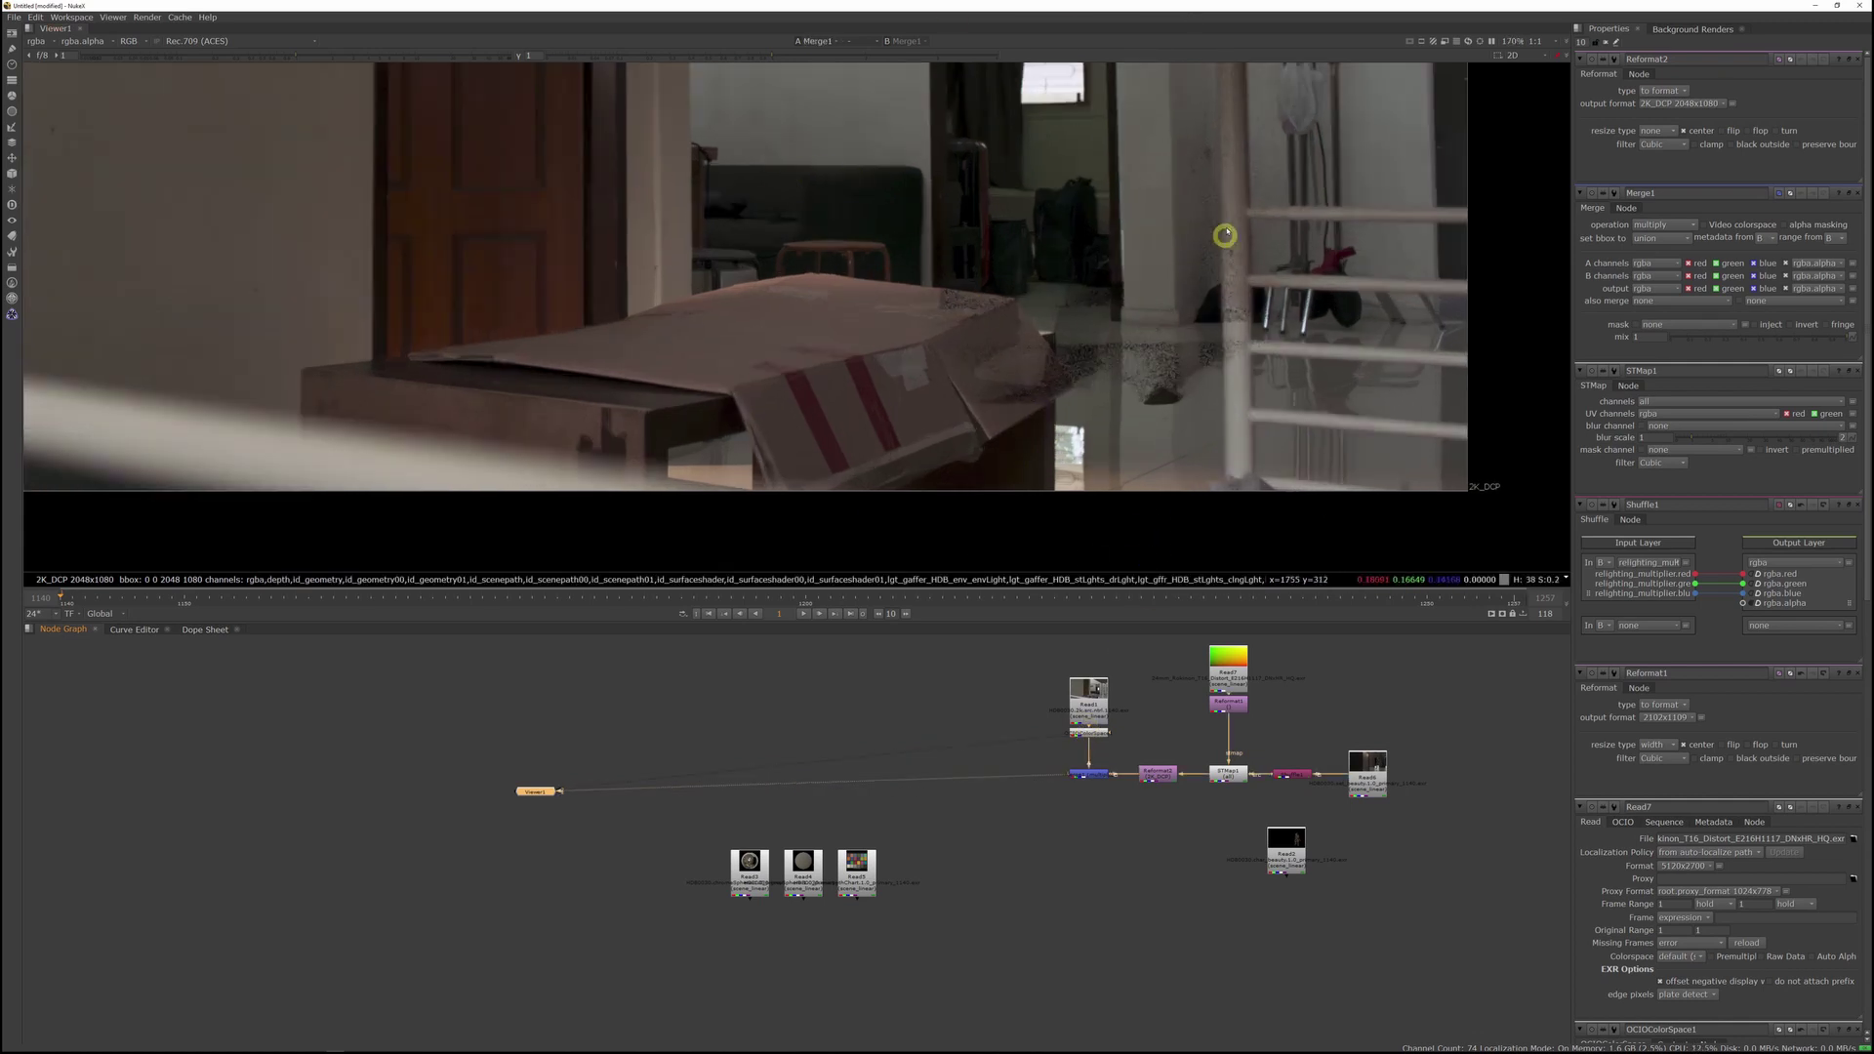
scroll(1226, 208, "down", 2)
middle_click_drag(1226, 194, 1211, 315)
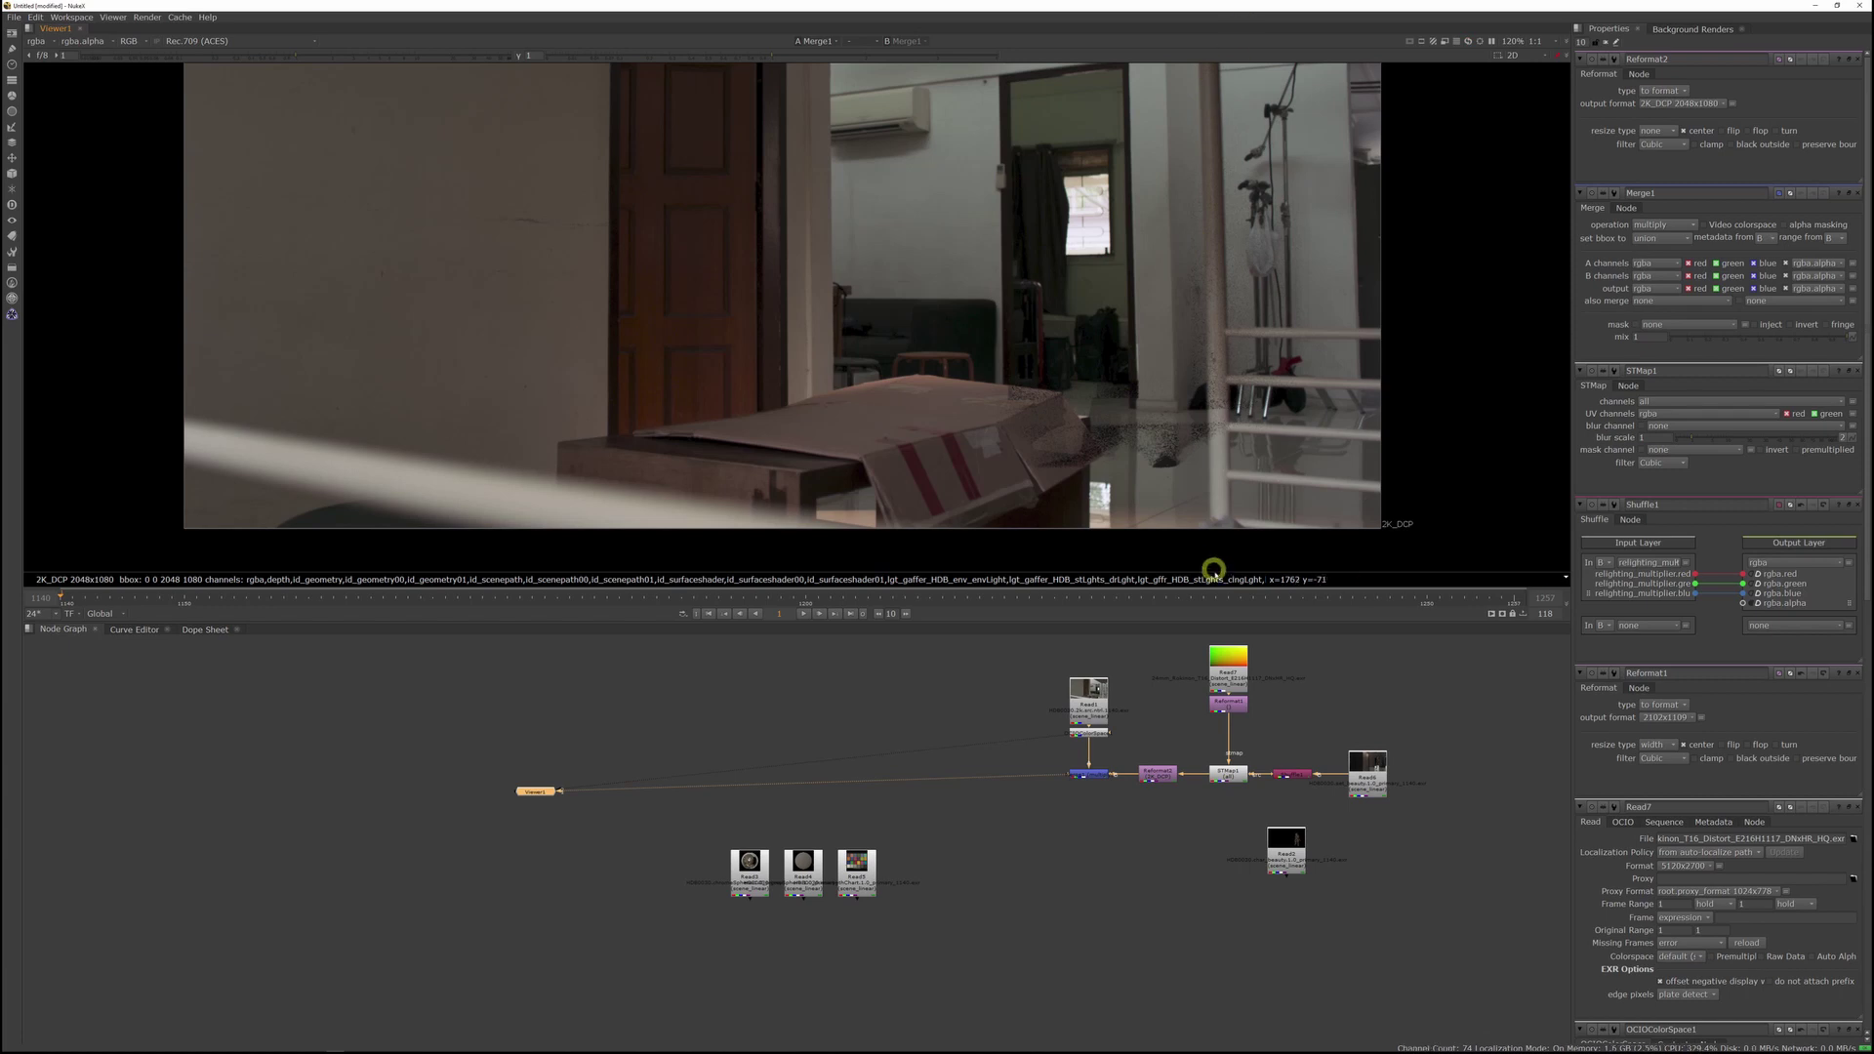
Step: Display the Grade node masked by the relighting multiplier and open its settings
scroll(1183, 429, "up", 1)
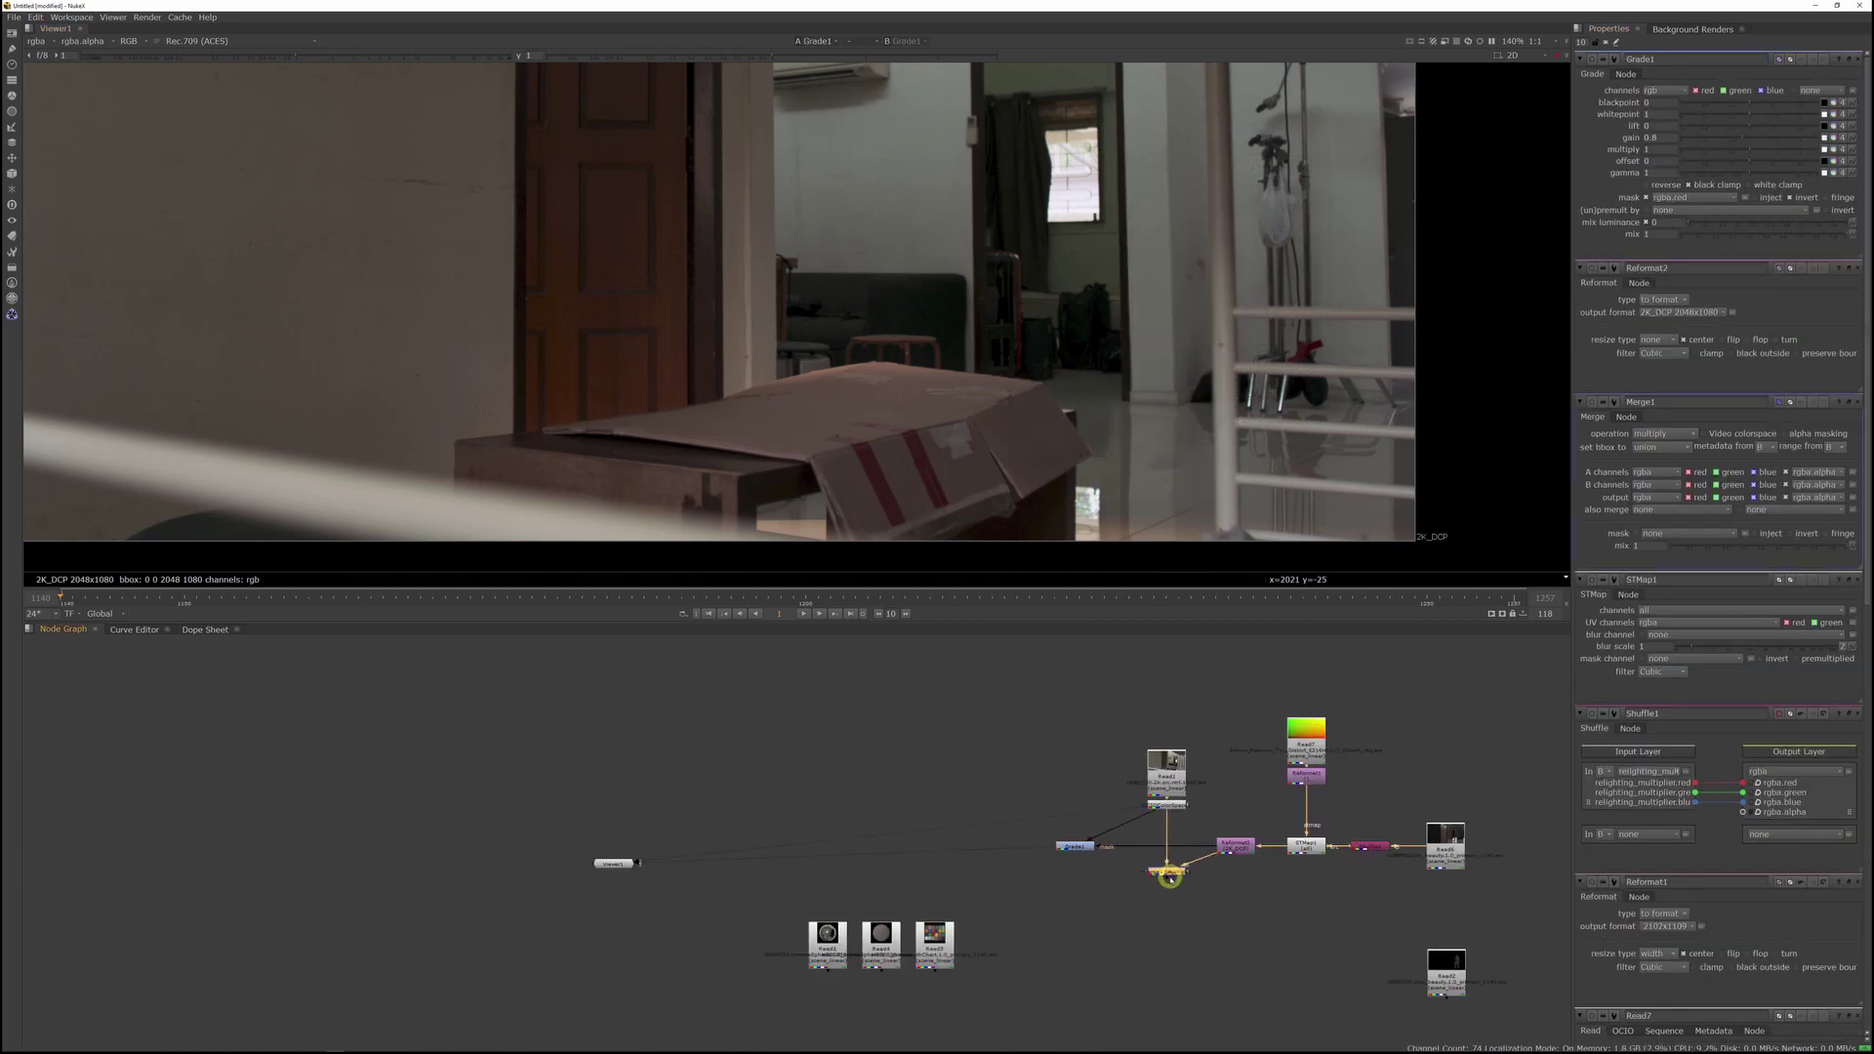
key("1")
double_click(1172, 870)
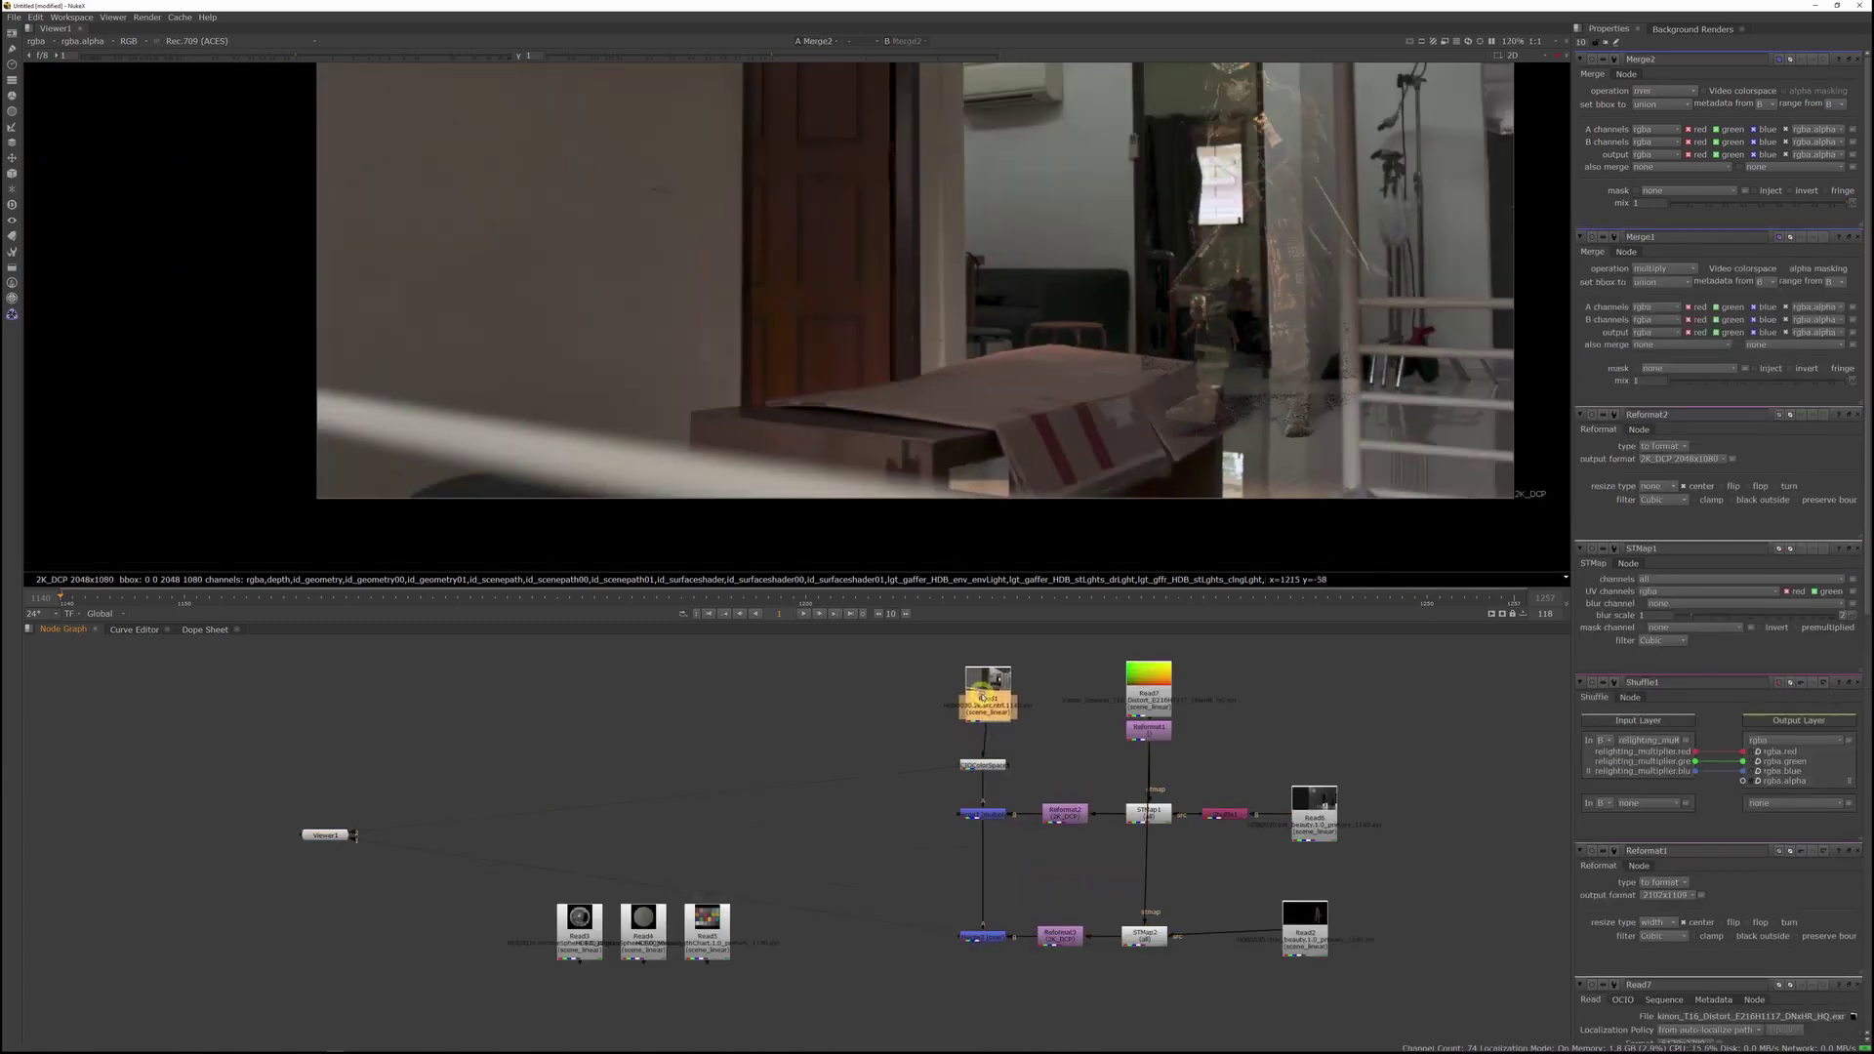
Step: Add a Shuffle node below the plate read and set its output alpha to black
key("Tab")
type("shuffle")
key("Return")
left_click(1758, 157)
Step: Swap the A and B inputs of the character Merge to put the samurai over the plate
left_click(986, 937)
middle_click_drag(986, 937, 987, 885)
left_click_drag(1305, 880, 1309, 886)
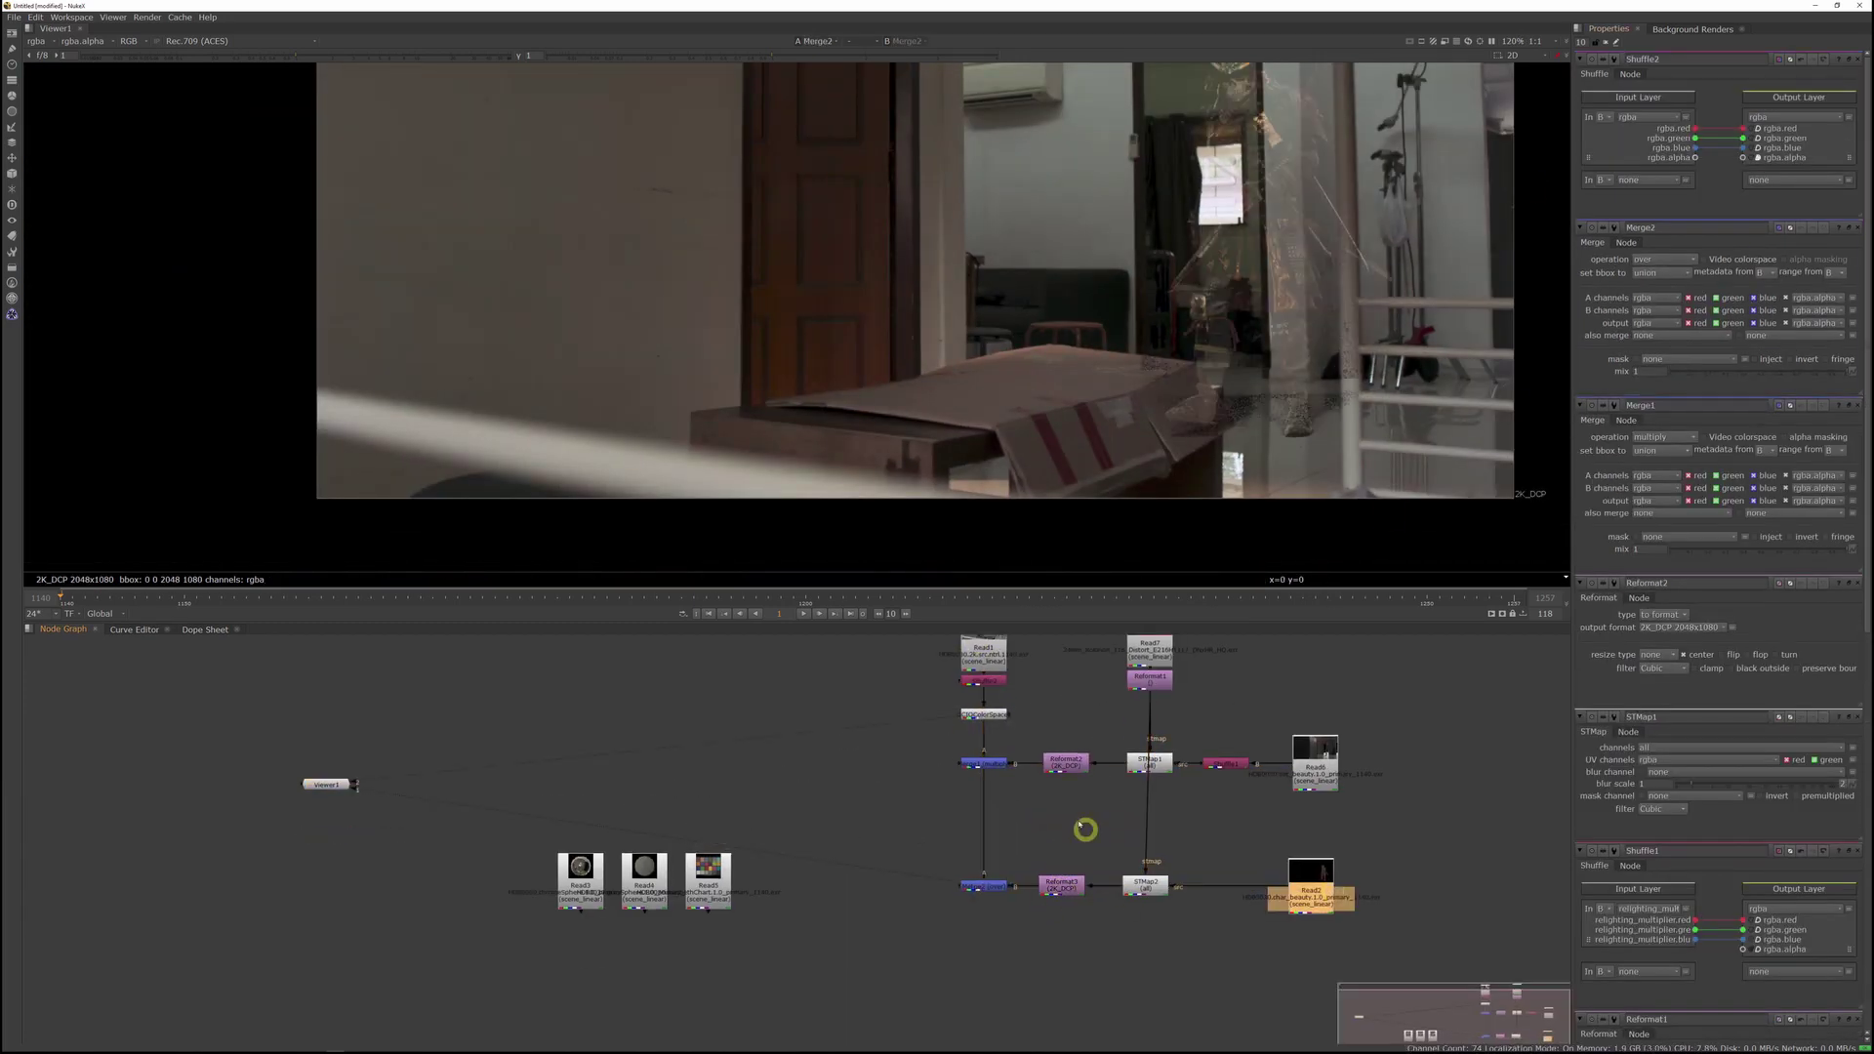
left_click(987, 883)
key("shift+x")
Step: Examine the samurai composite for edges, lighting match and contact shadows against the plate
scroll(1309, 498, "up", 2)
middle_click_drag(1093, 810, 1099, 849)
scroll(1294, 412, "down", 3)
middle_click_drag(1312, 398, 1318, 340)
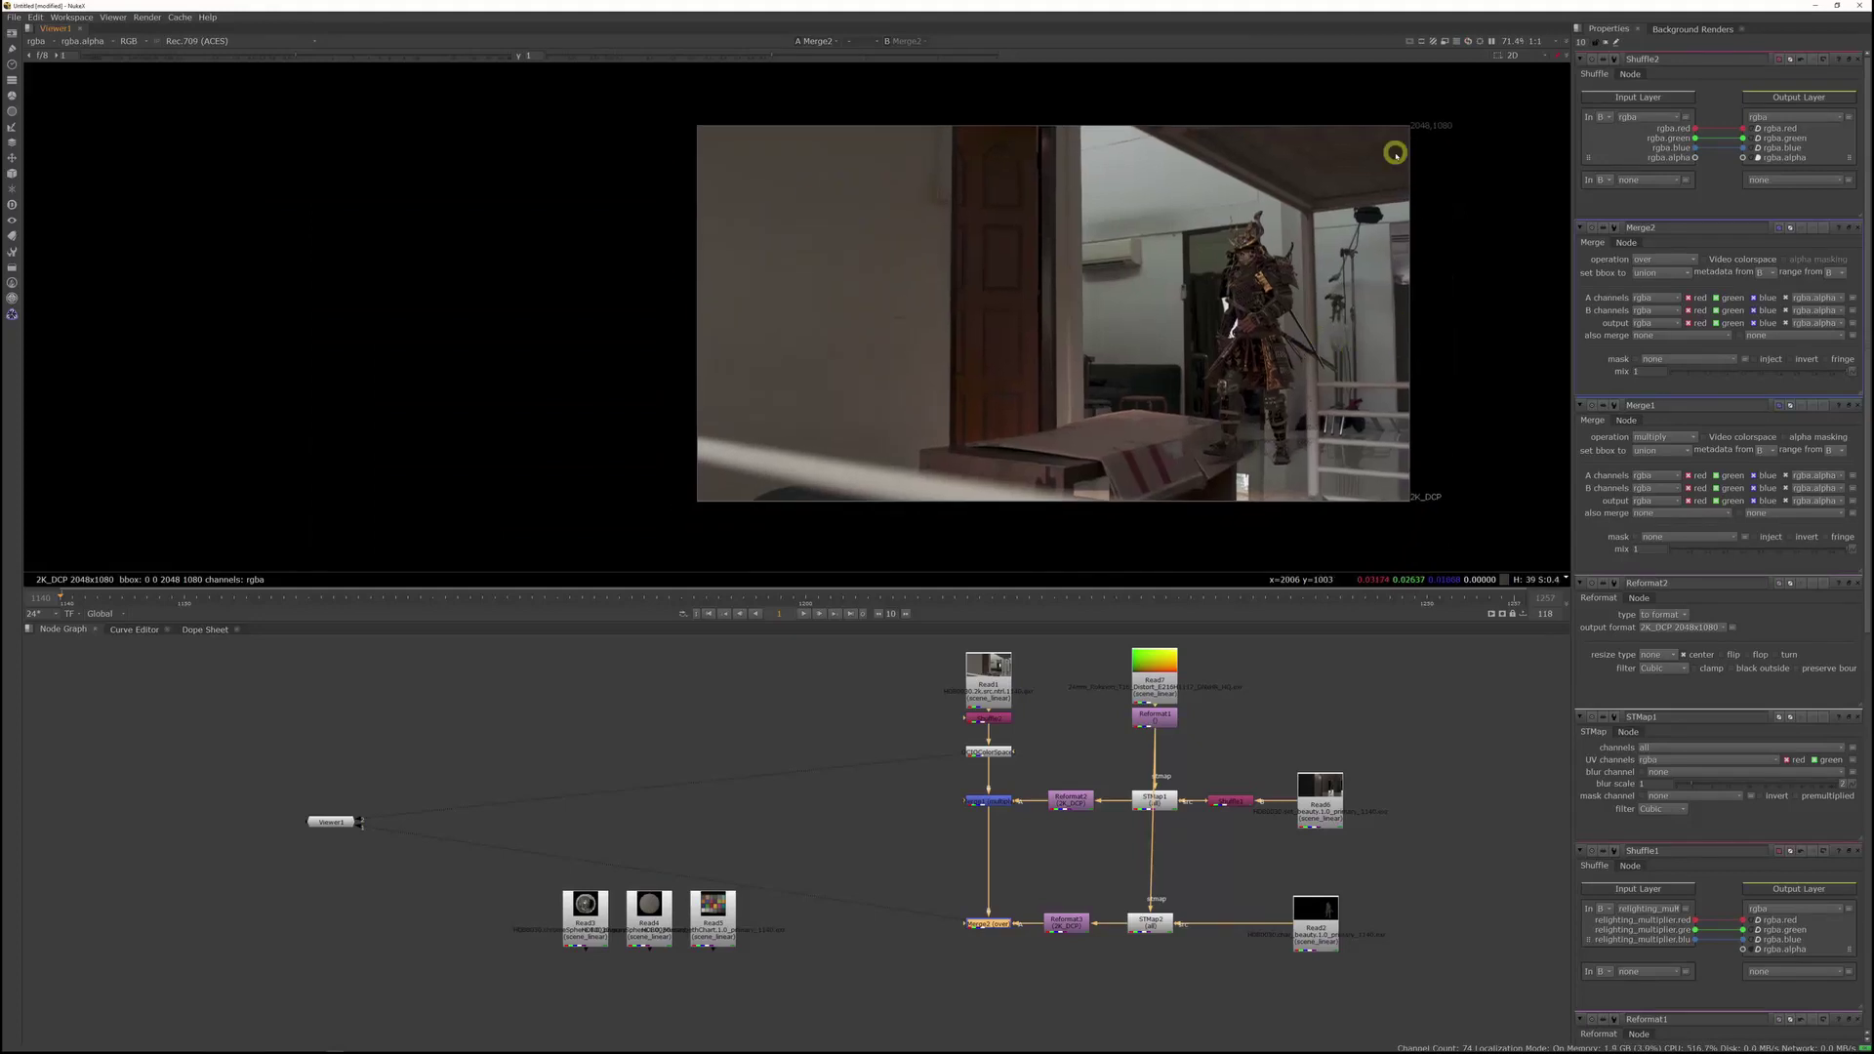
scroll(1228, 353, "up", 3)
scroll(1360, 260, "up", 2)
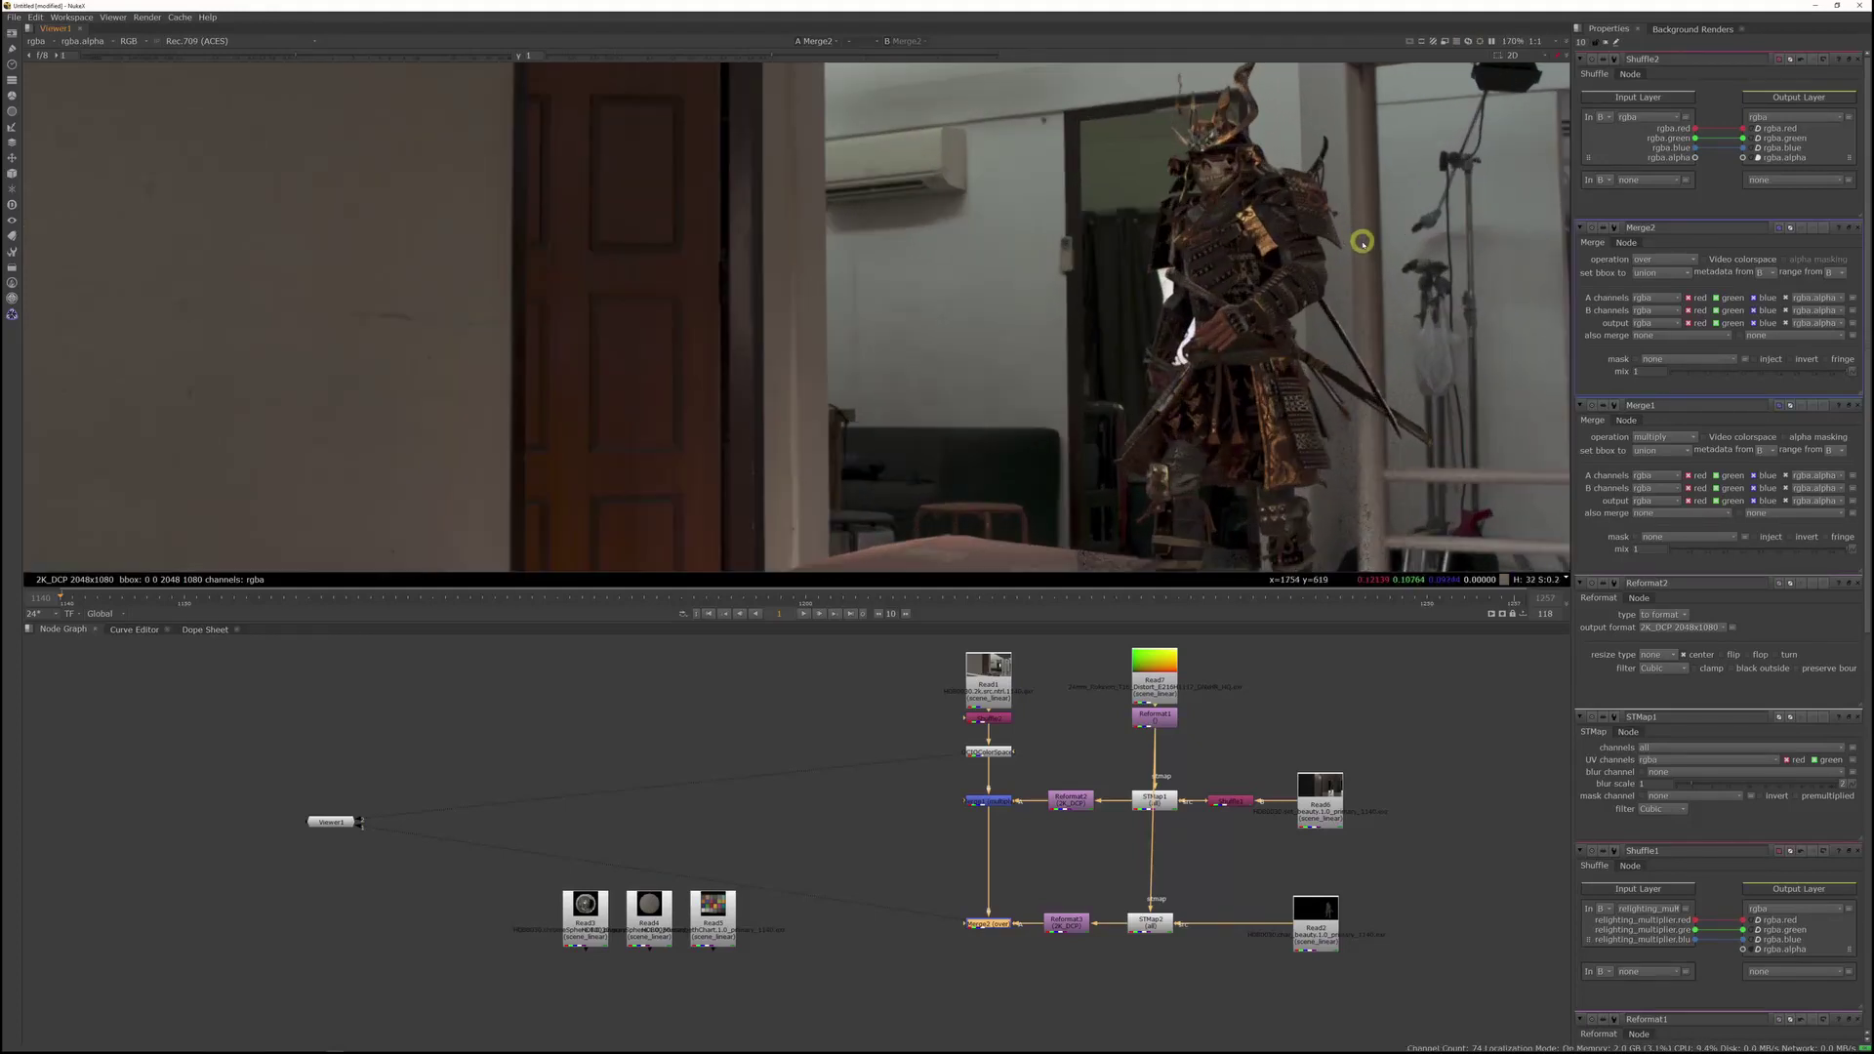
scroll(1304, 408, "down", 2)
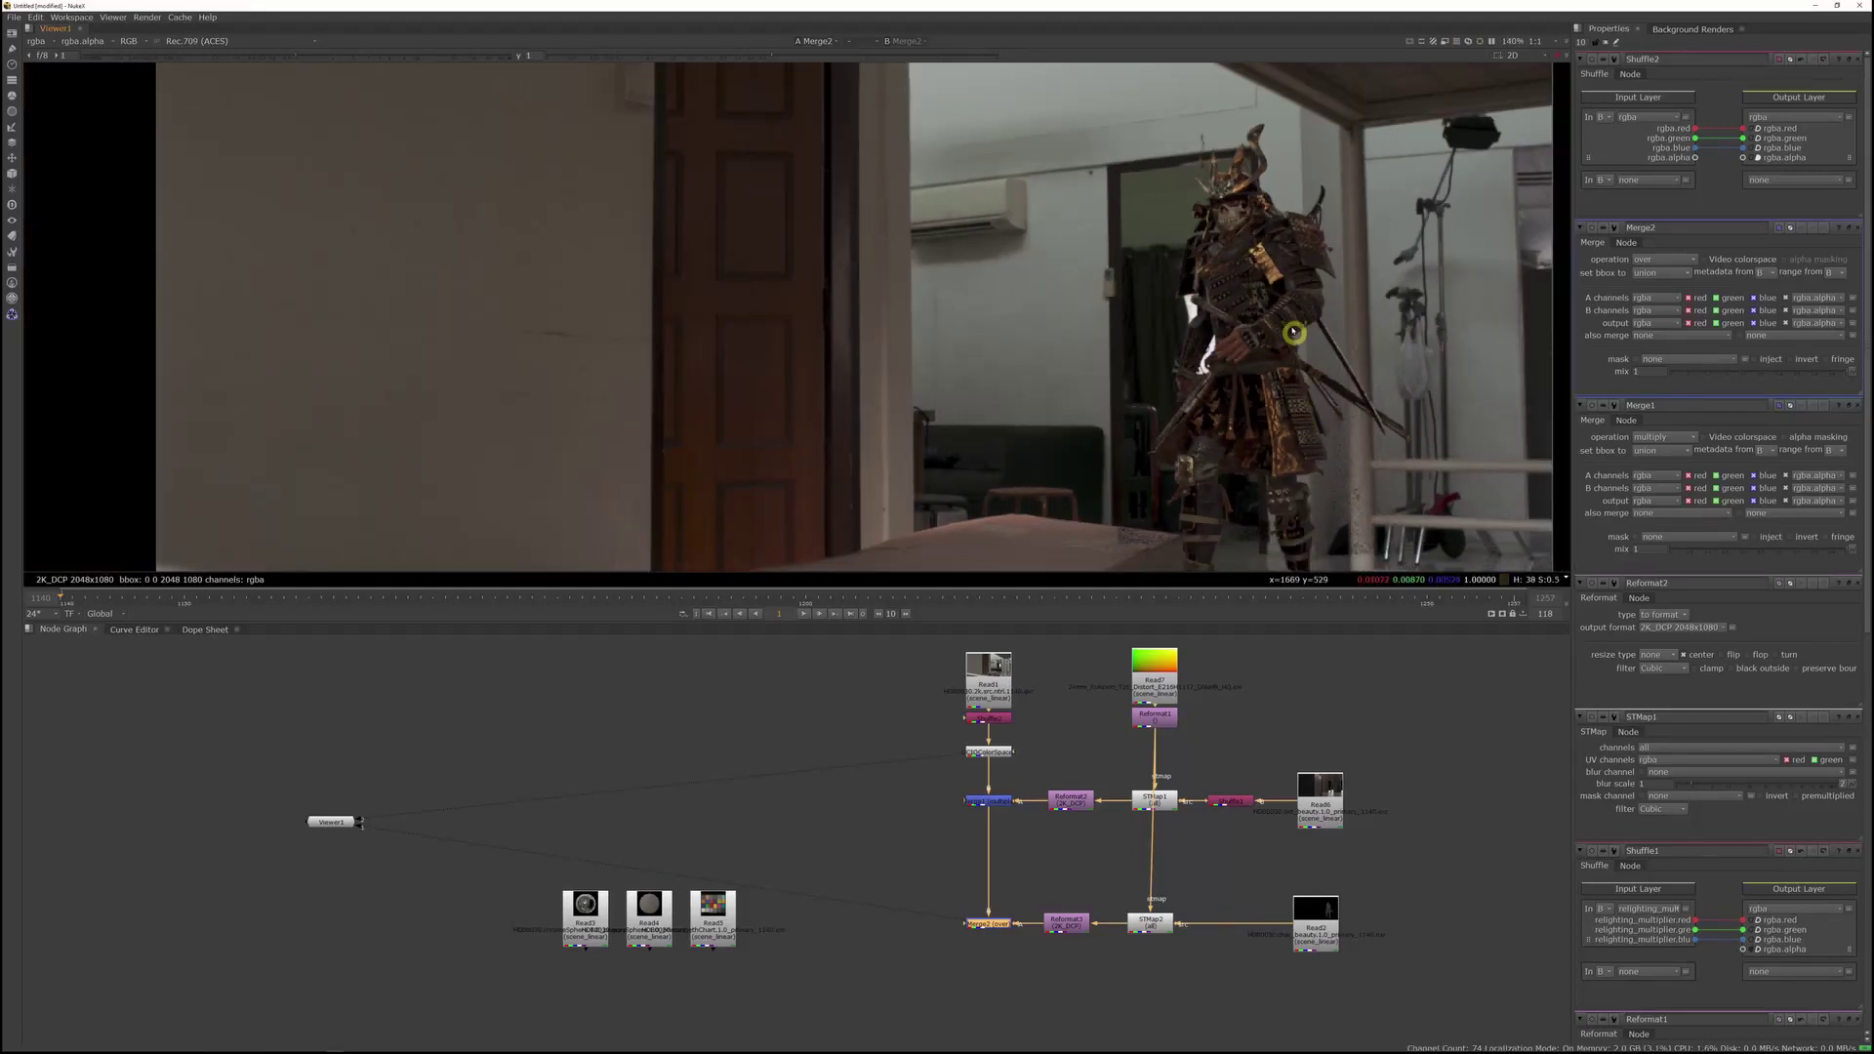
middle_click_drag(1142, 469, 1260, 229)
middle_click_drag(1277, 322, 1256, 342)
middle_click_drag(1103, 241, 1138, 348)
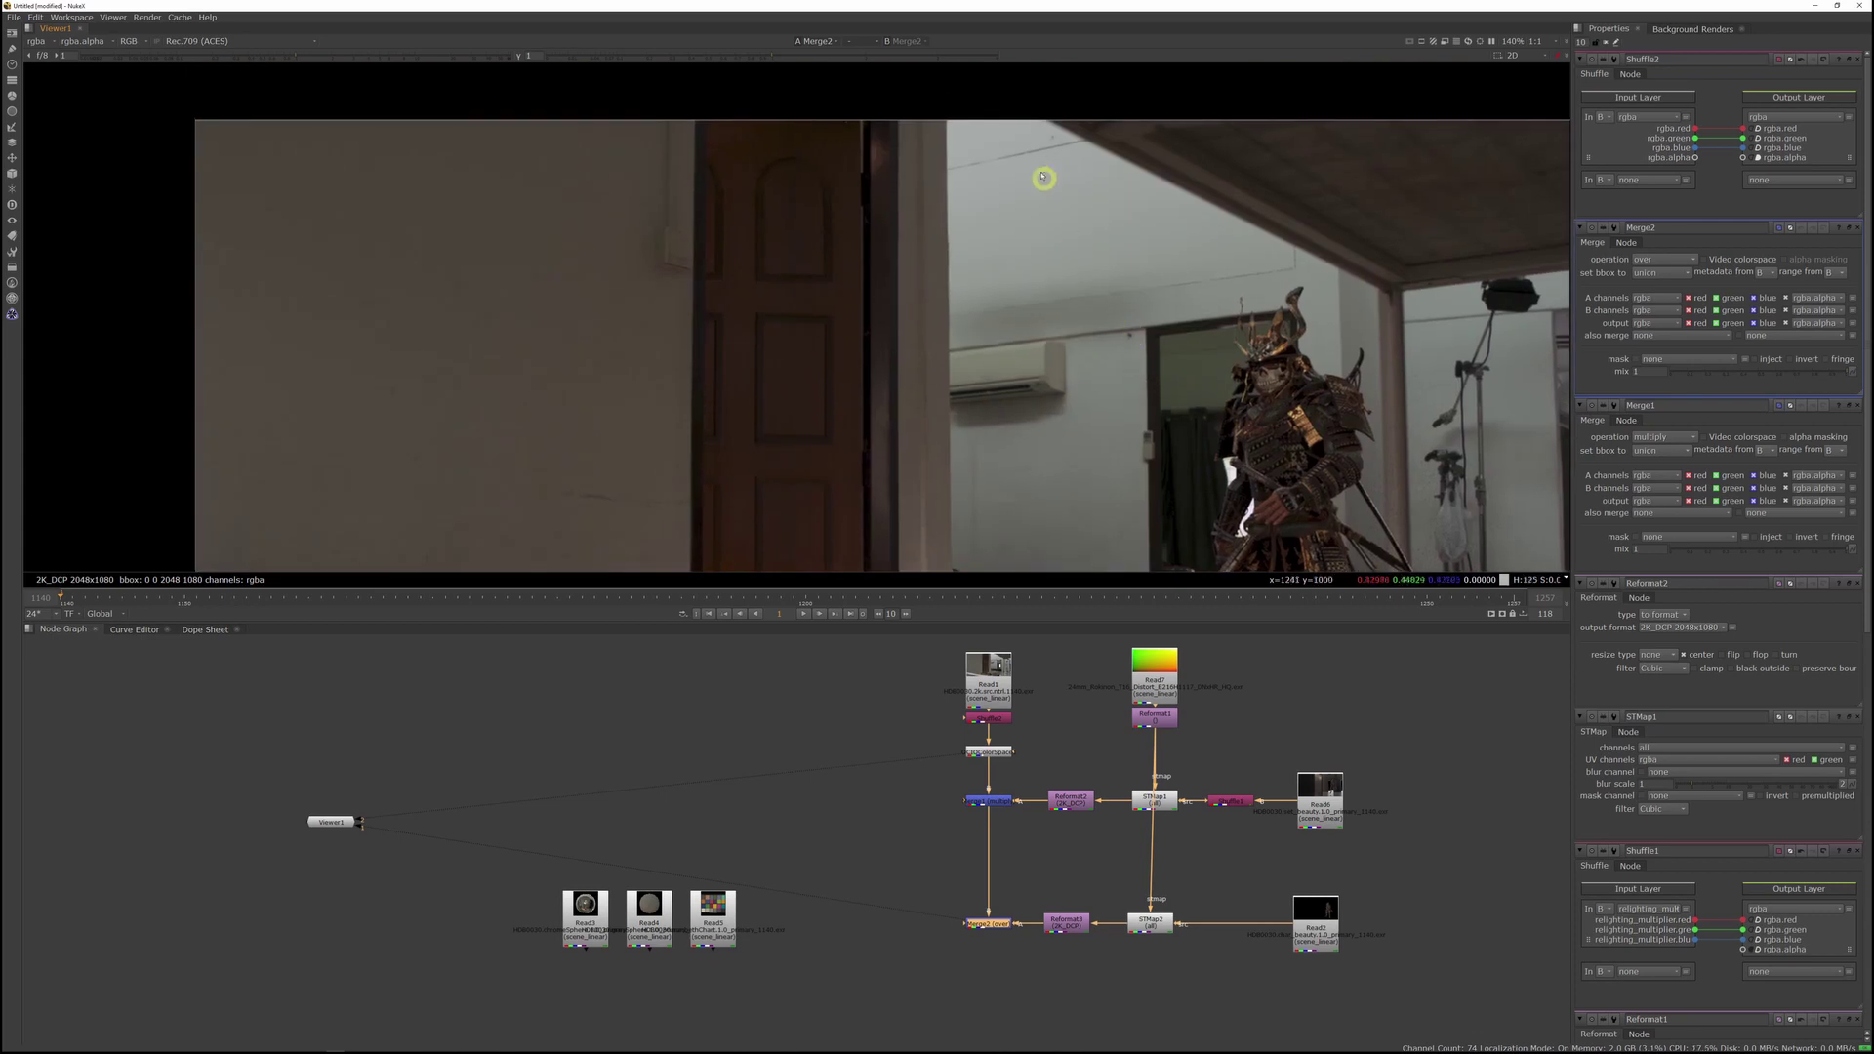
scroll(1221, 397, "down", 3)
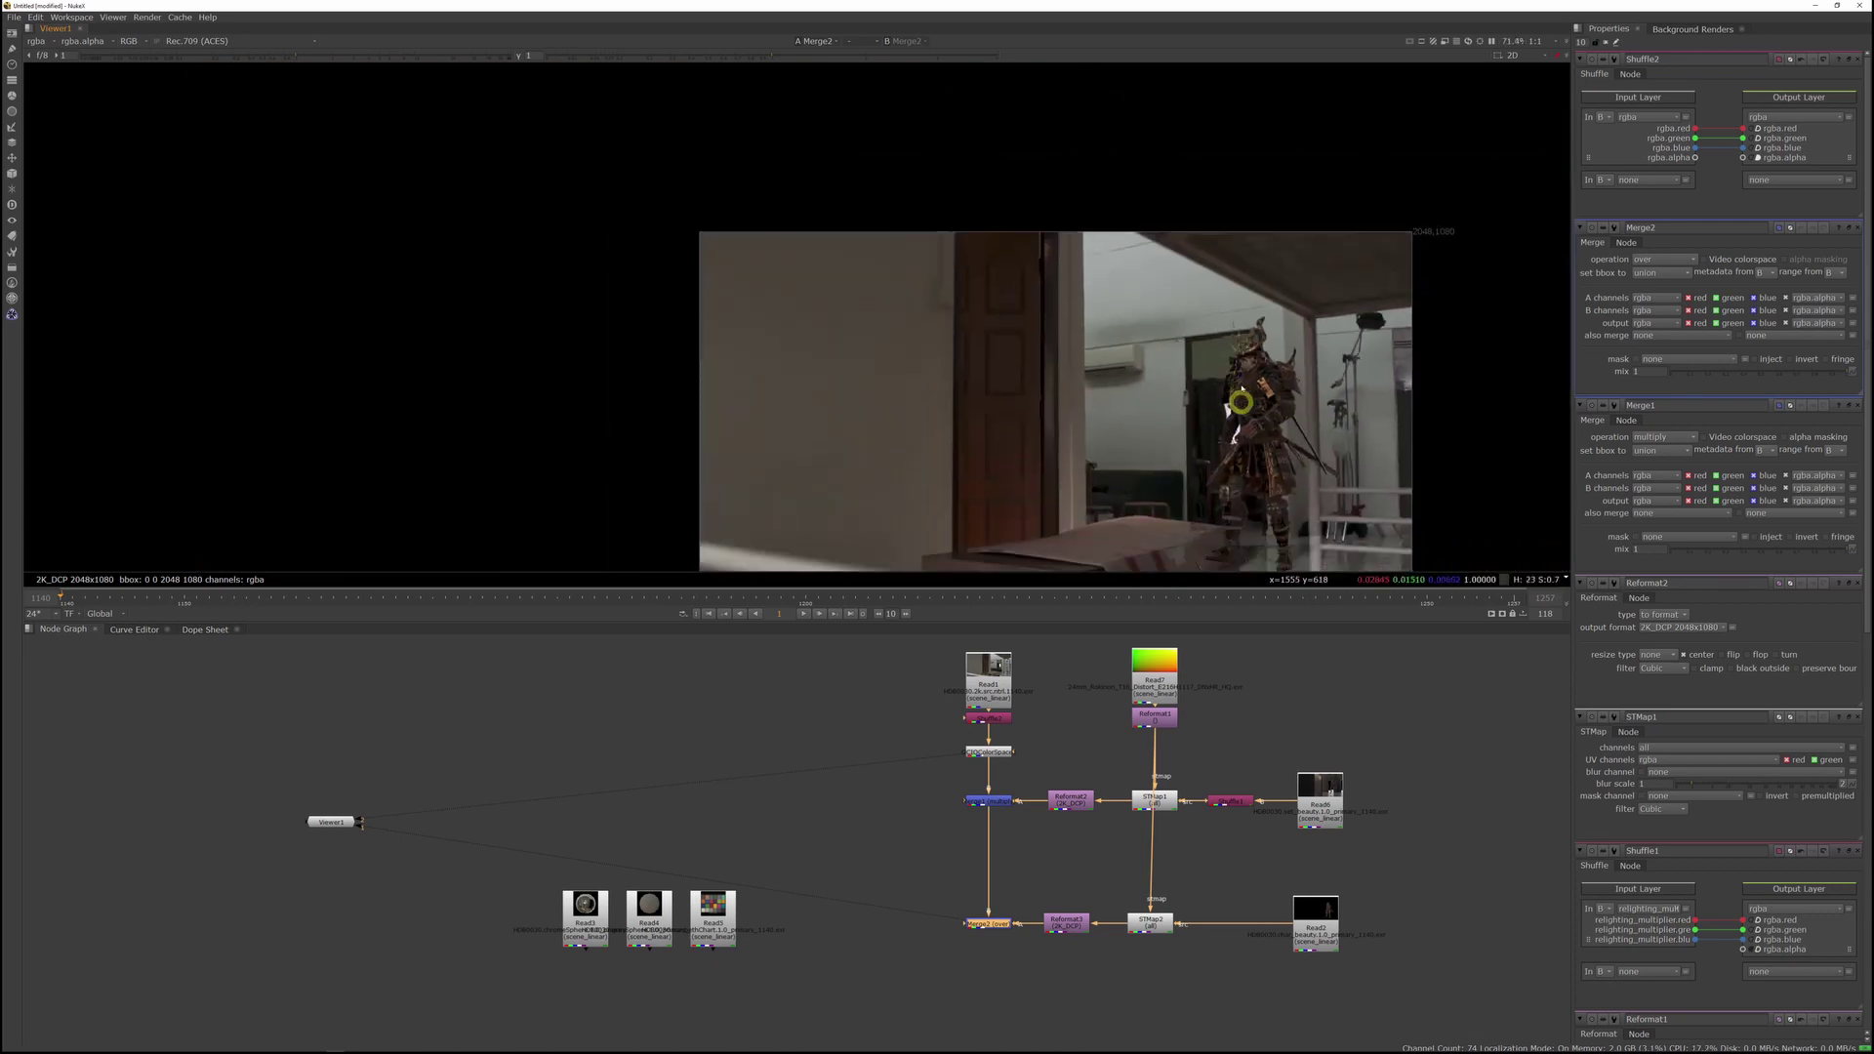
middle_click_drag(1243, 364, 1256, 250)
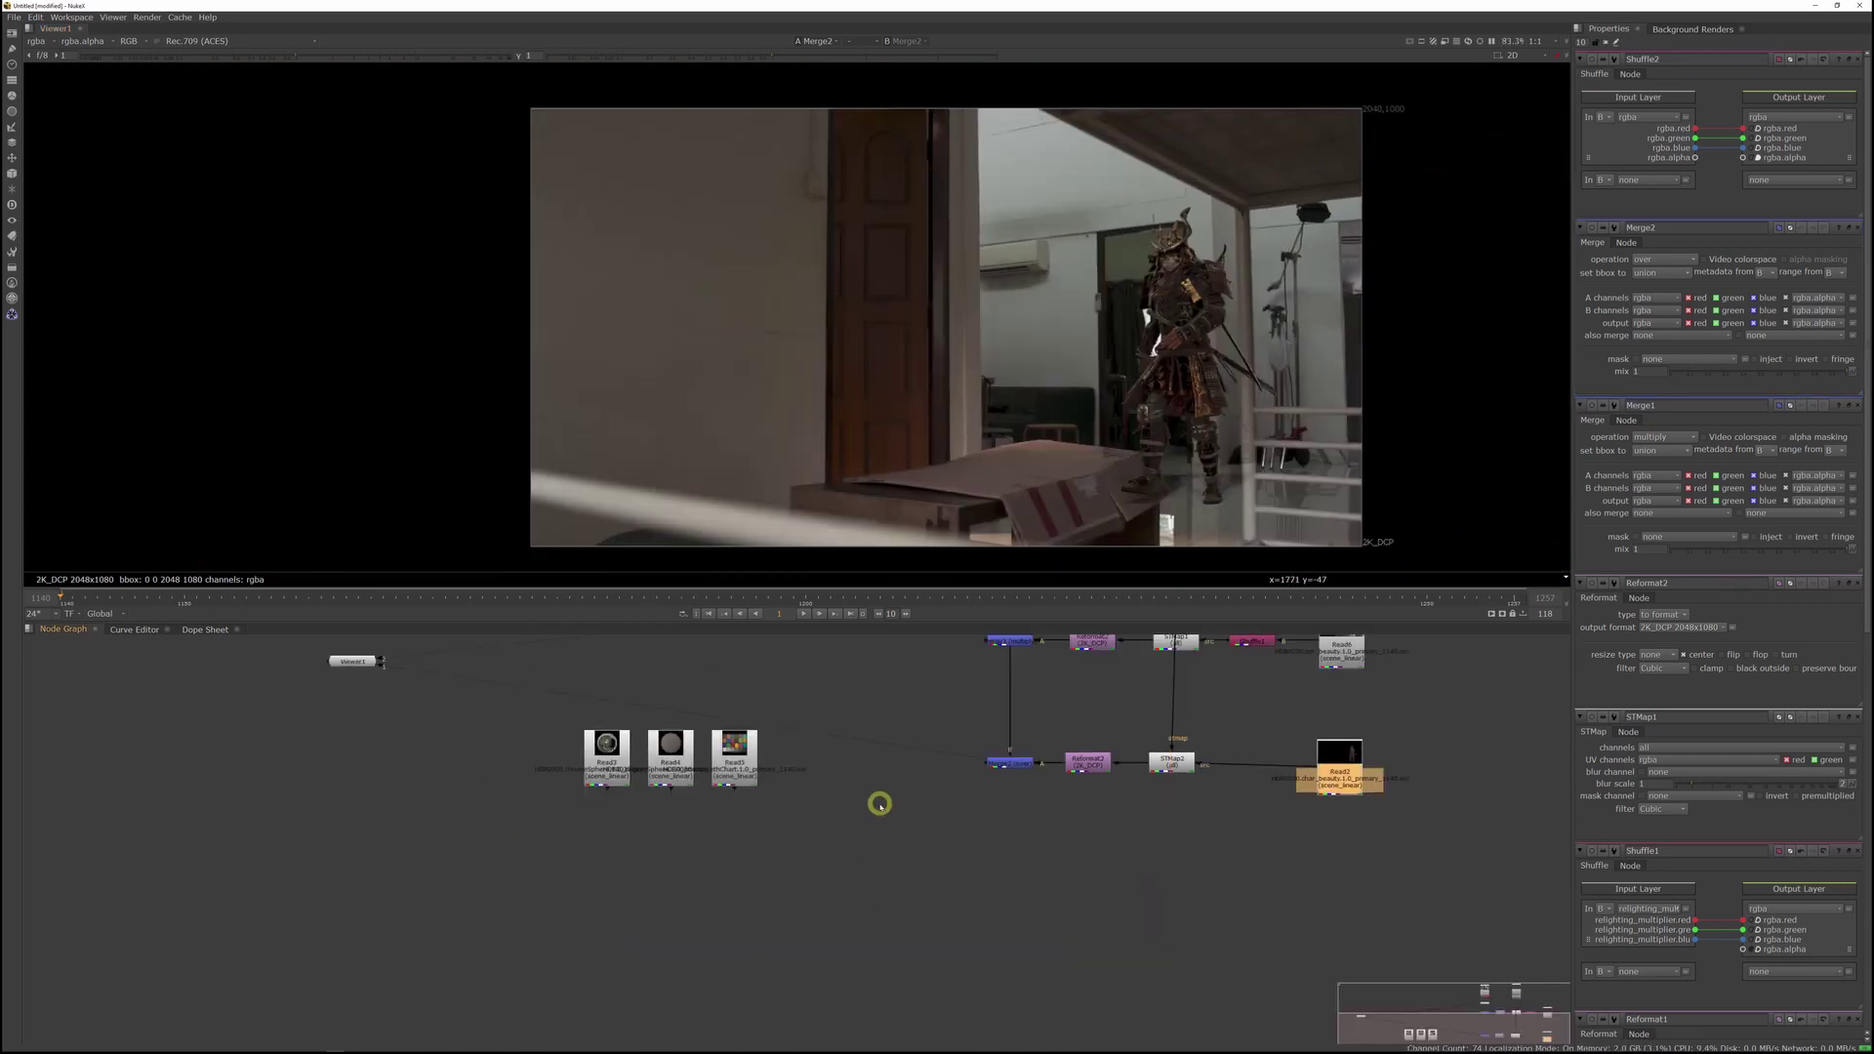
Step: Move the chrome and grey sphere reads together below the Macbeth chart read
left_click_drag(596, 699, 682, 816)
left_click_drag(690, 734, 831, 845)
left_click(596, 884)
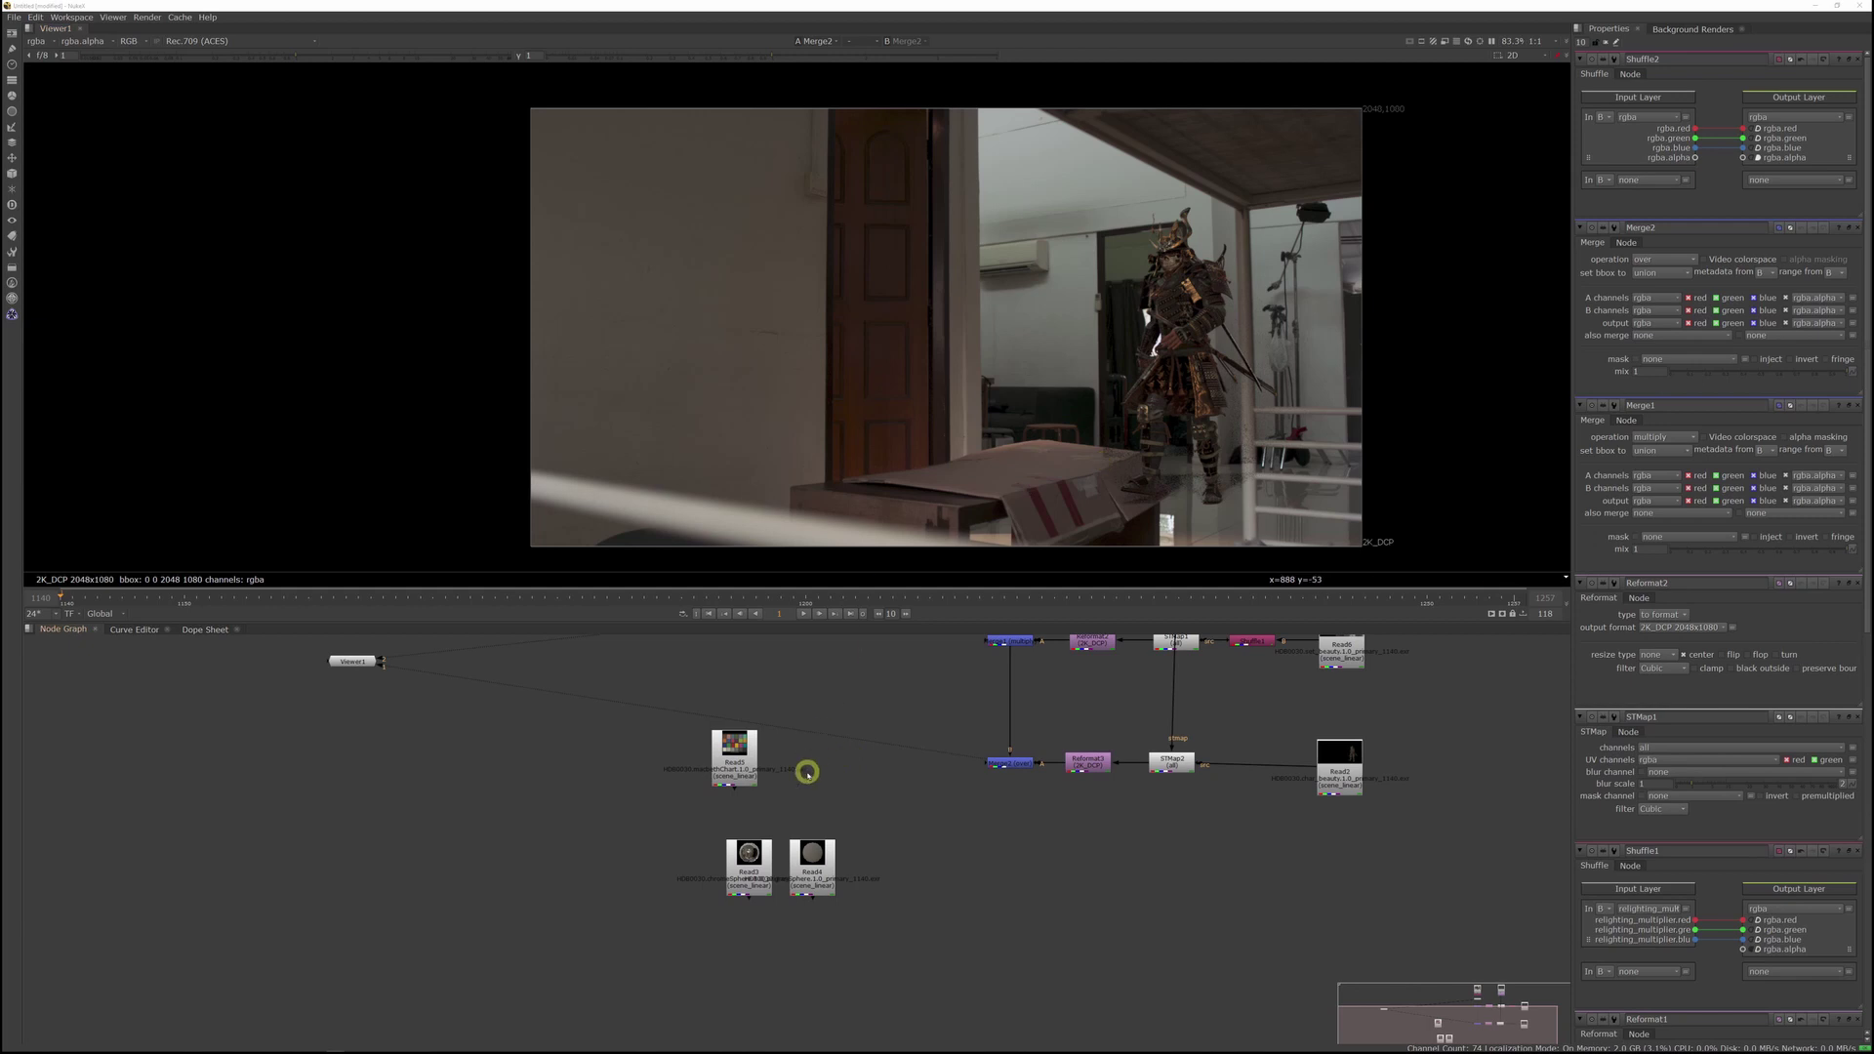
middle_click_drag(807, 772, 865, 778)
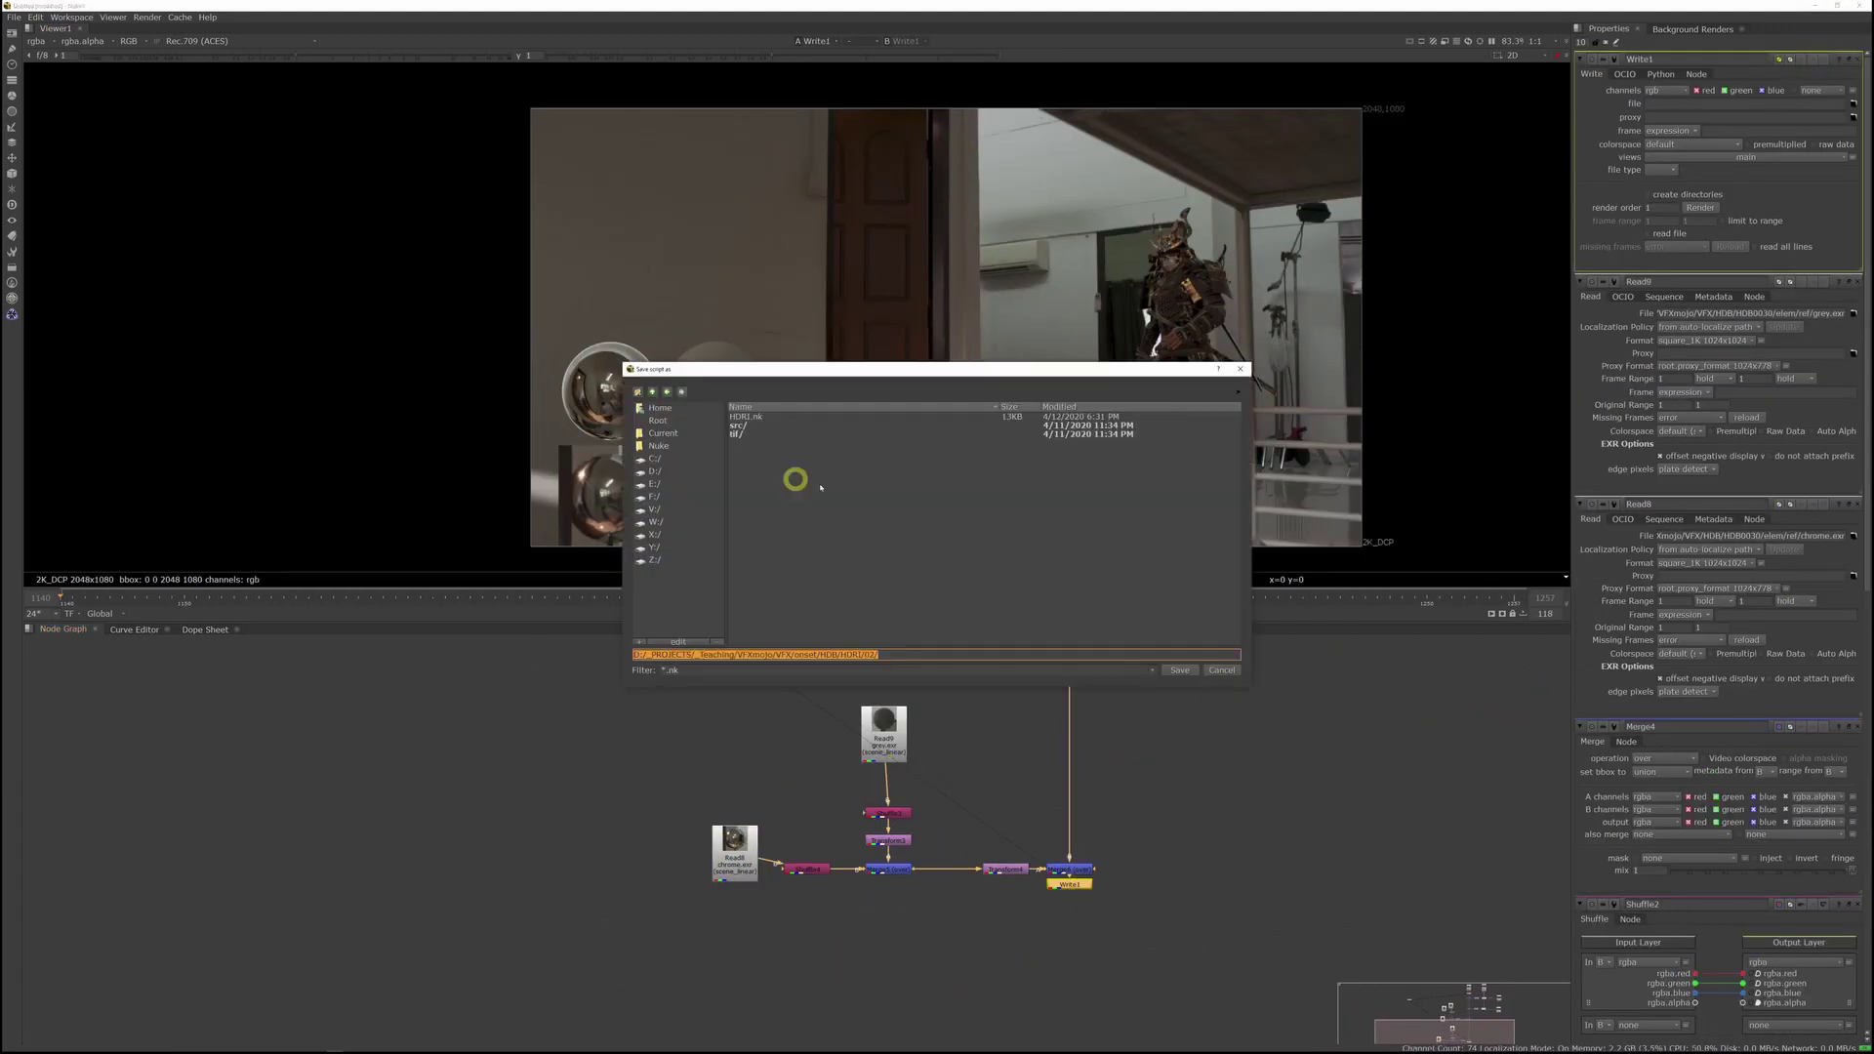
Step: Save the compositing script in the project folders under an HDB0030 file name
left_click(652, 391)
left_click(652, 391)
left_click(652, 392)
left_click(652, 391)
double_click(746, 417)
double_click(794, 442)
double_click(826, 429)
left_click(897, 655)
key("Return")
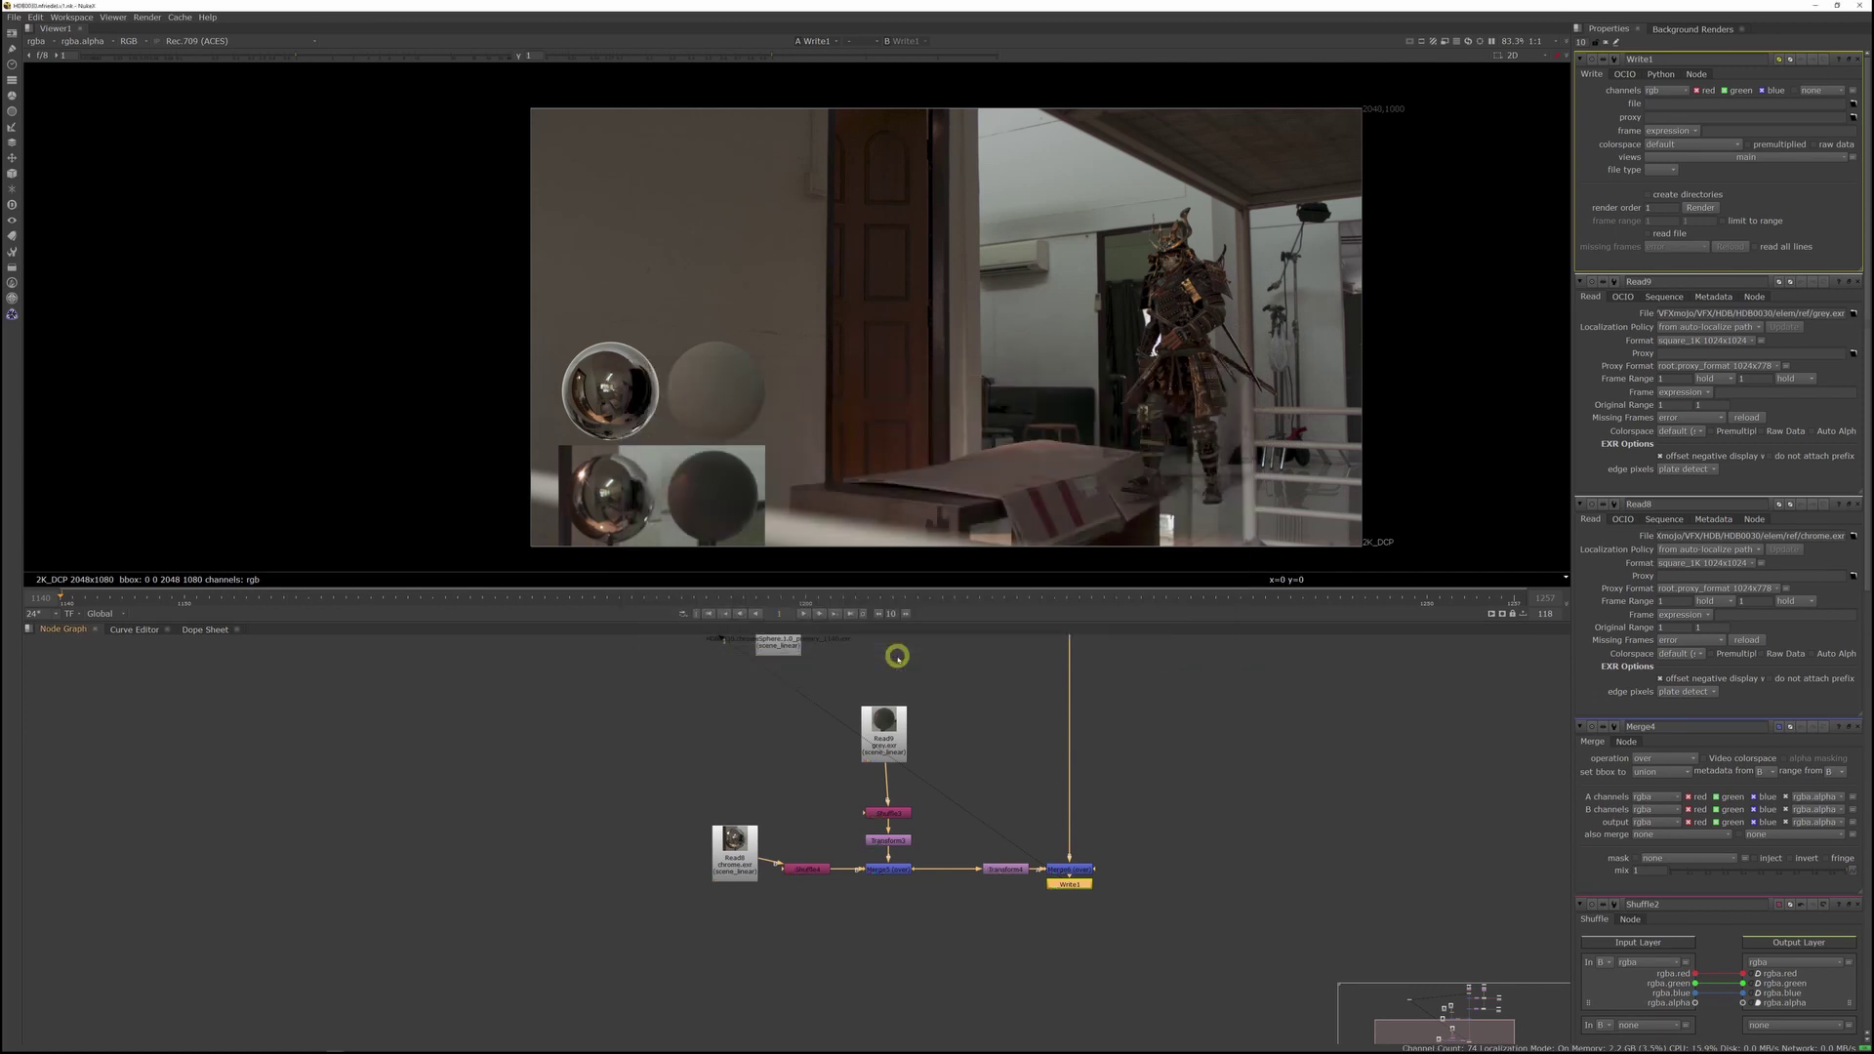